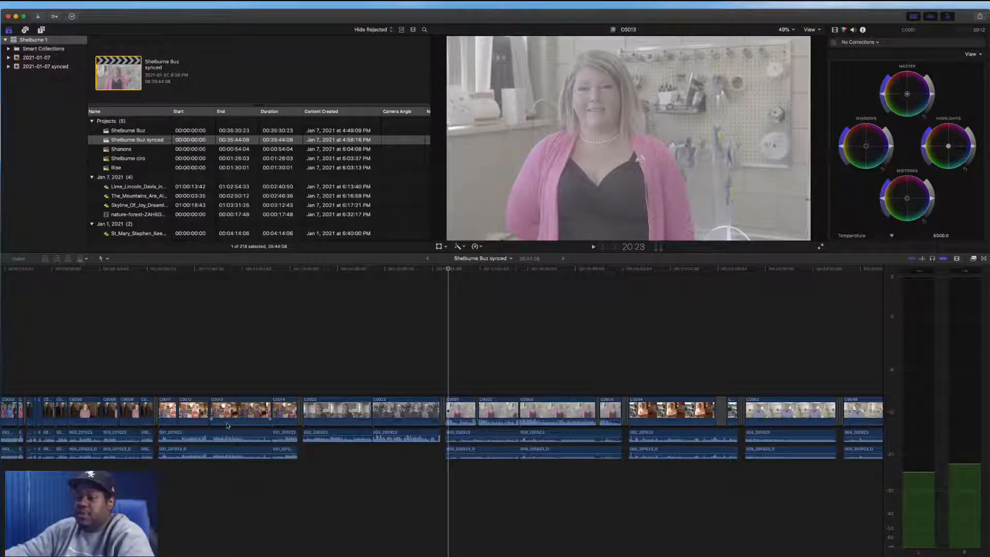
Open the Shanons project from the library browser into the timeline
key(ctrl+Left)
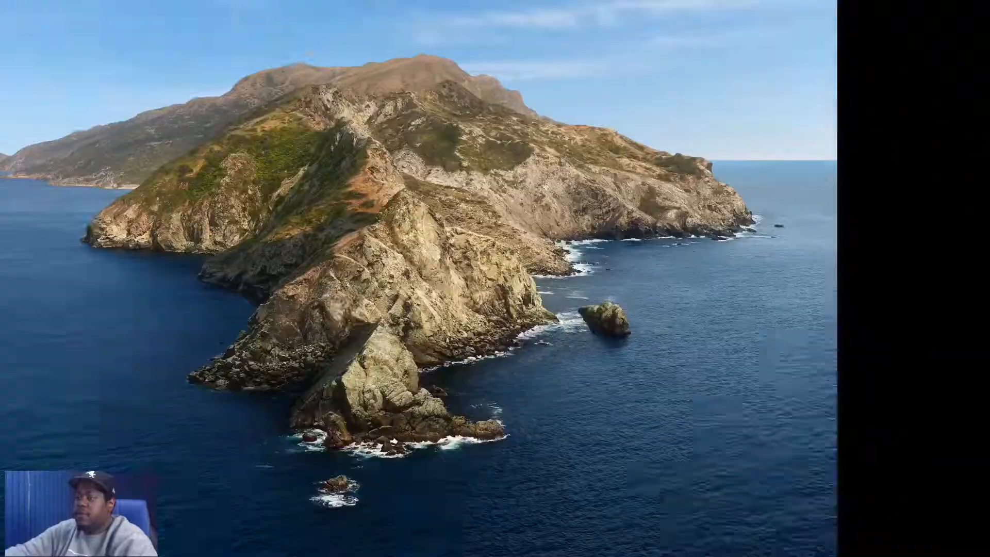
scroll(185, 349, left, 10)
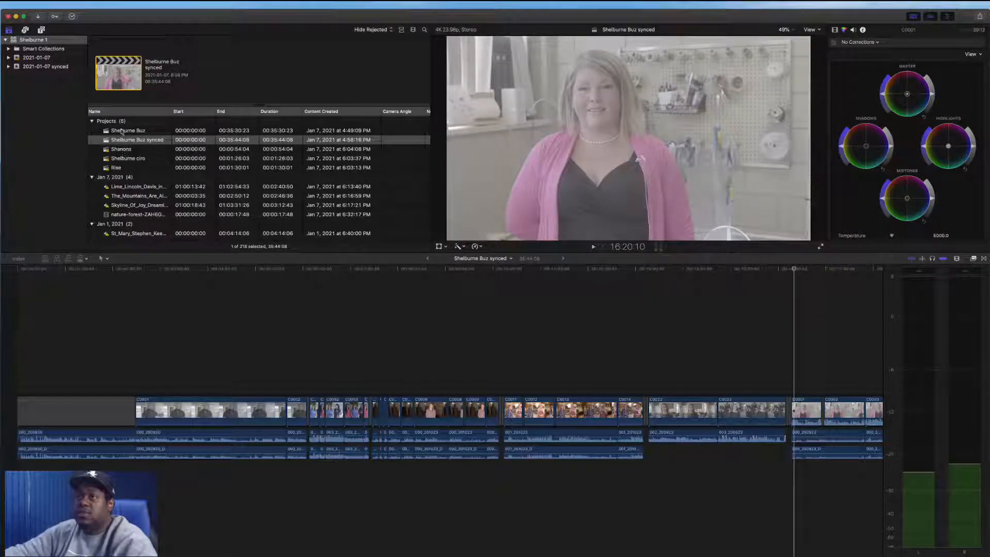
scroll(126, 168, down, 1)
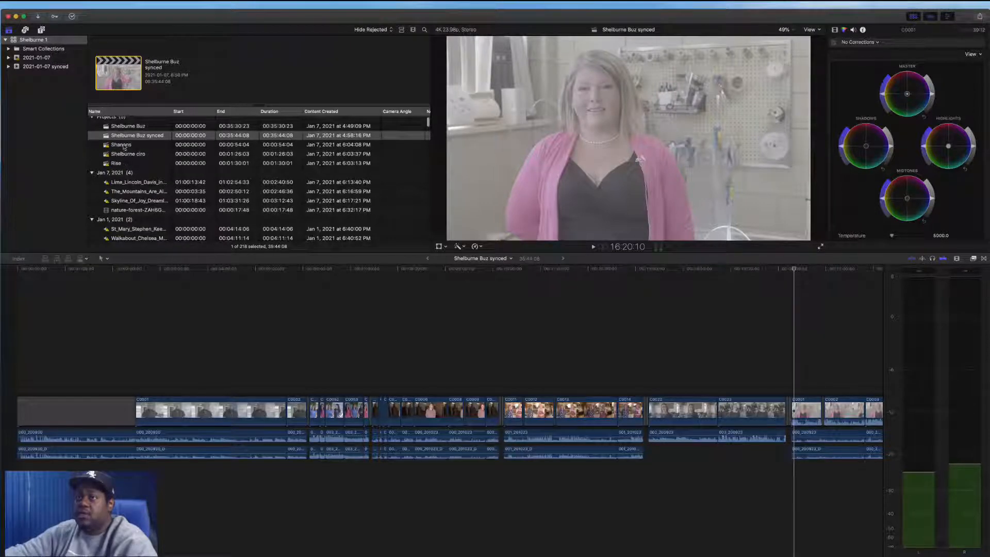
click(123, 146)
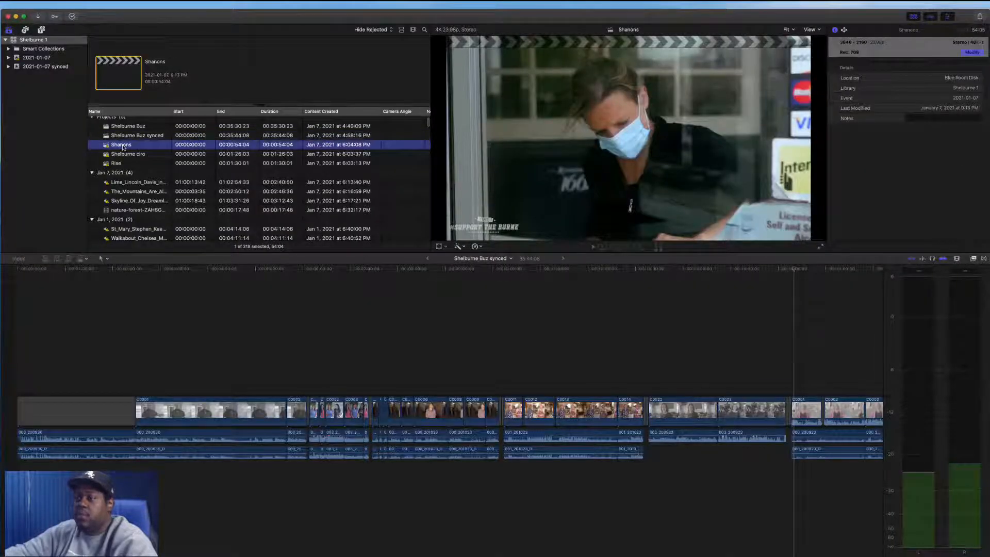
double_click(122, 146)
click(181, 292)
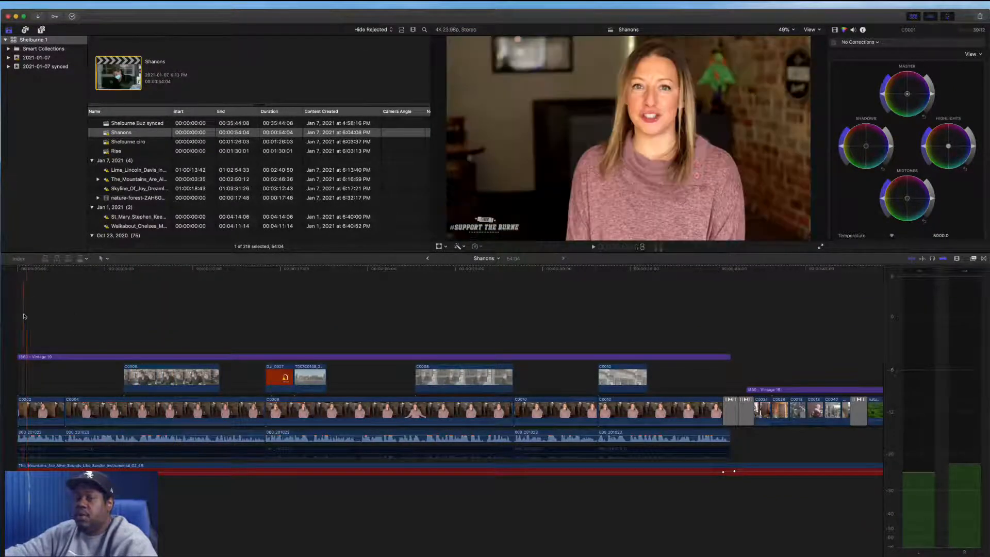
Play the Shanons project from the start and stop playback
key(space)
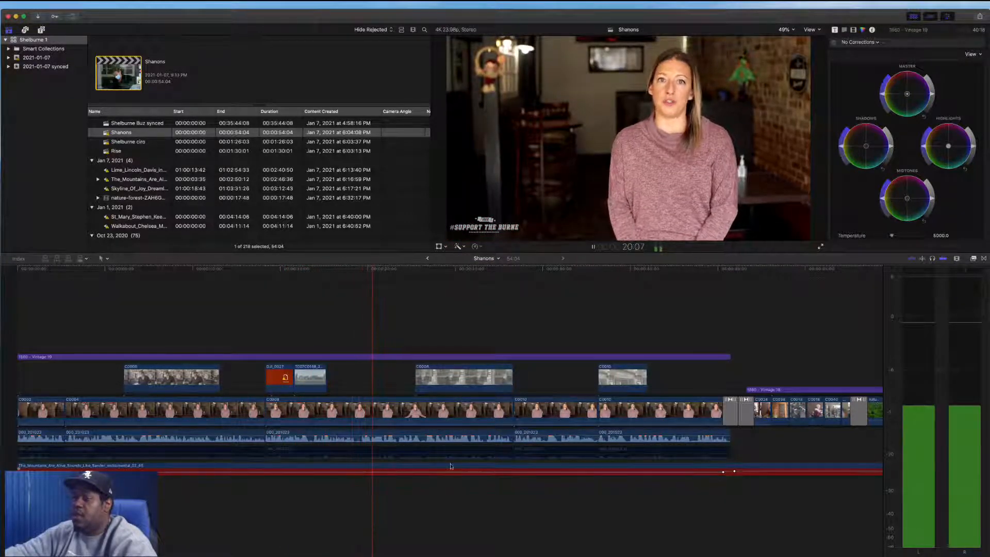
key(space)
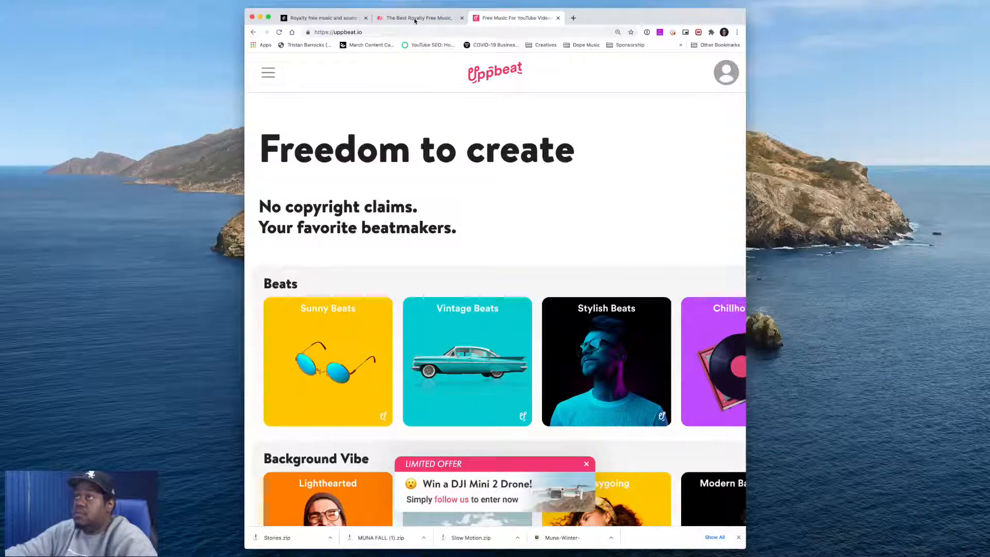
Switch to the Epidemic Sound browser tab and open the Happy mood from Moods
click(328, 19)
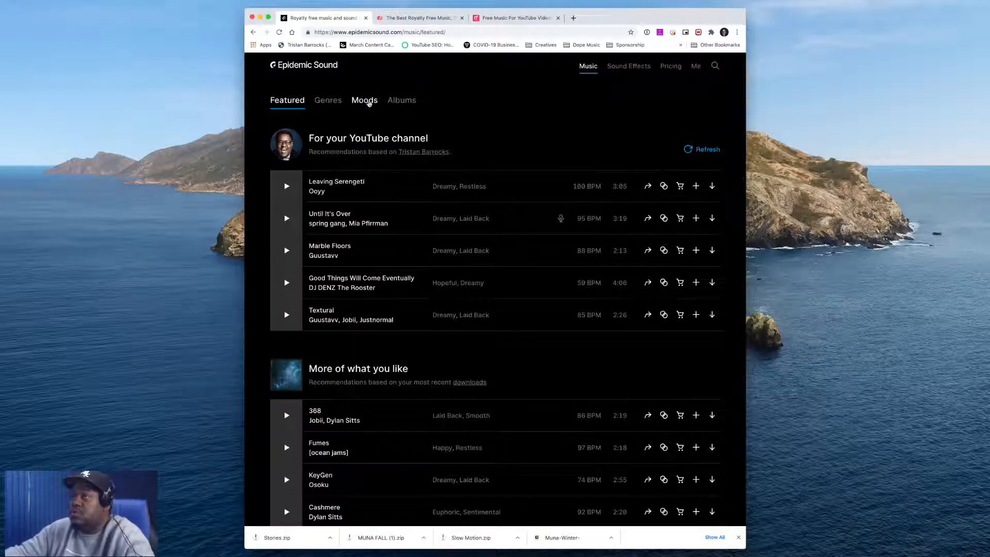
click(369, 104)
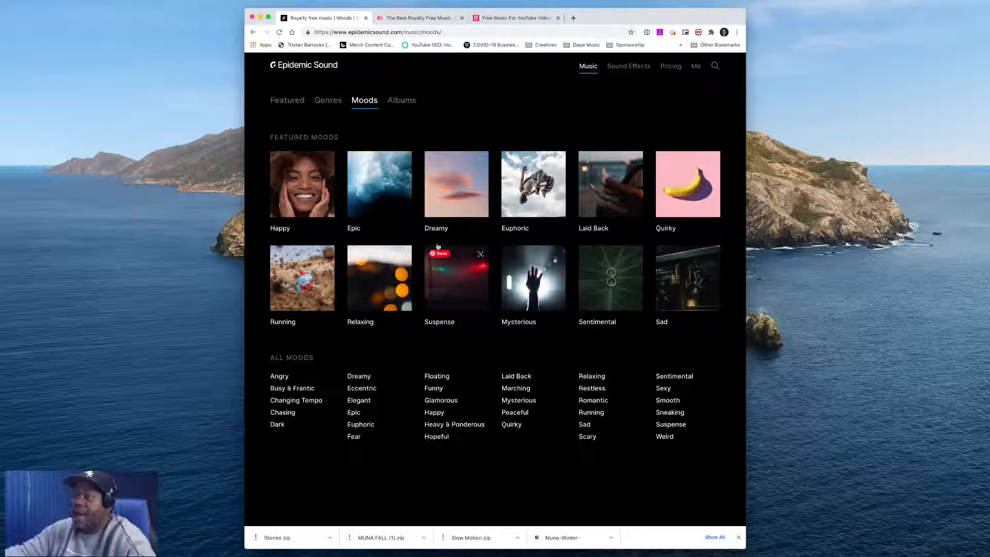
click(311, 202)
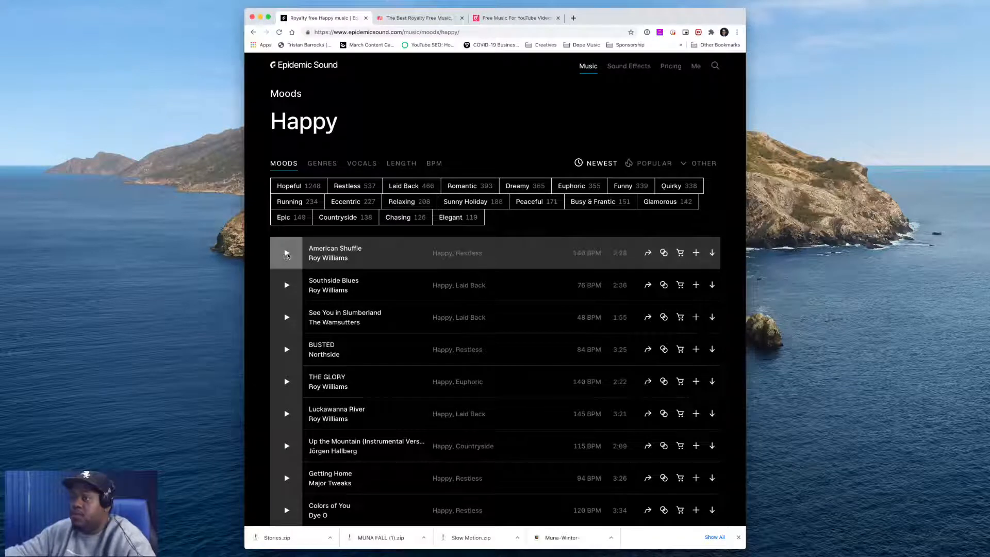
Preview American Shuffle and Southside Blues, lowering the player volume while listening
click(287, 253)
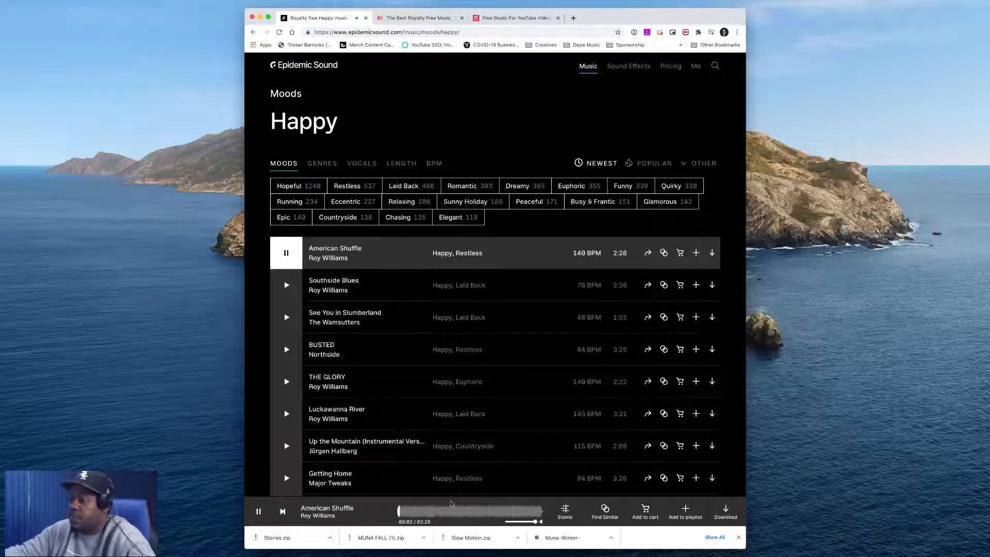
drag(535, 522, 522, 523)
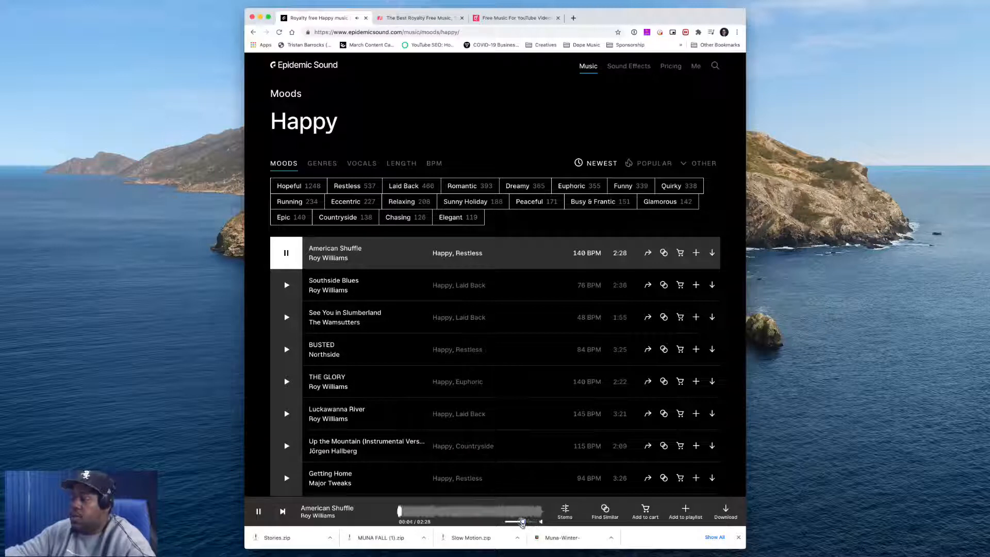
click(295, 288)
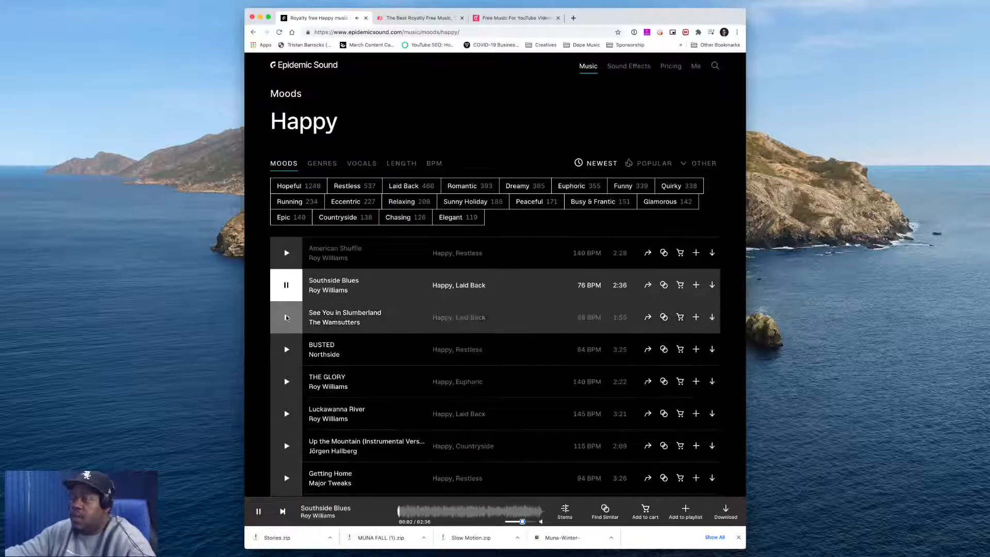
click(286, 286)
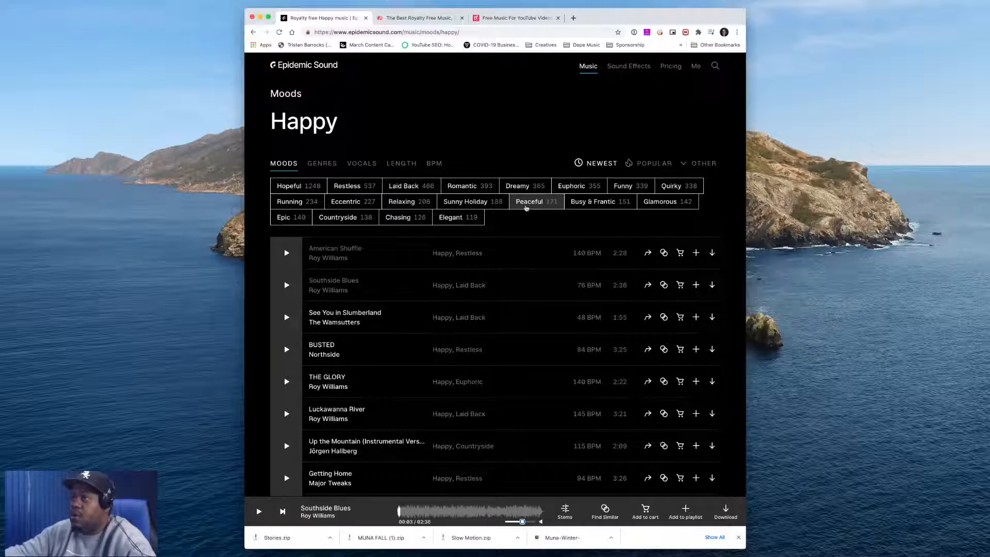
Filter the Happy tracks by the Hopeful mood and the 2010s Pop genre
click(291, 185)
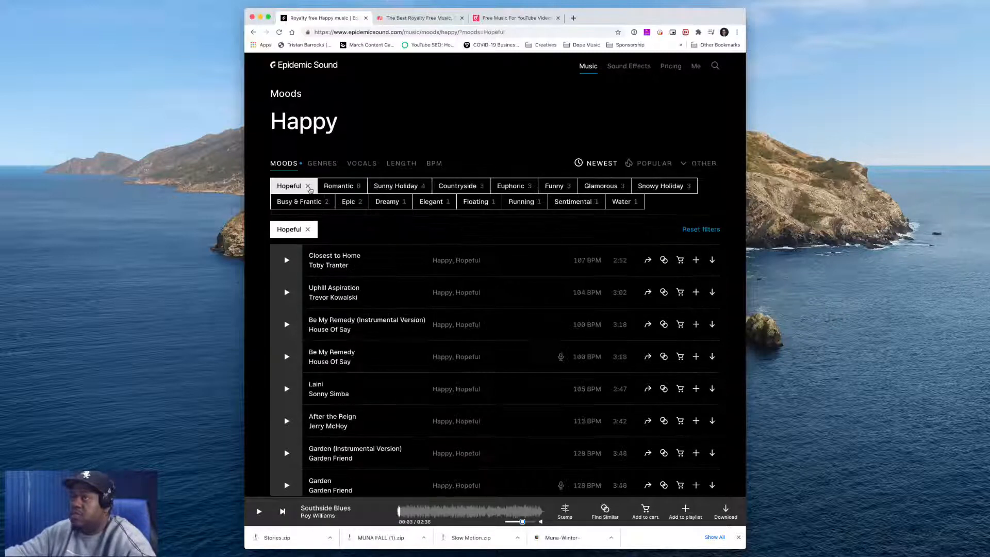
click(328, 165)
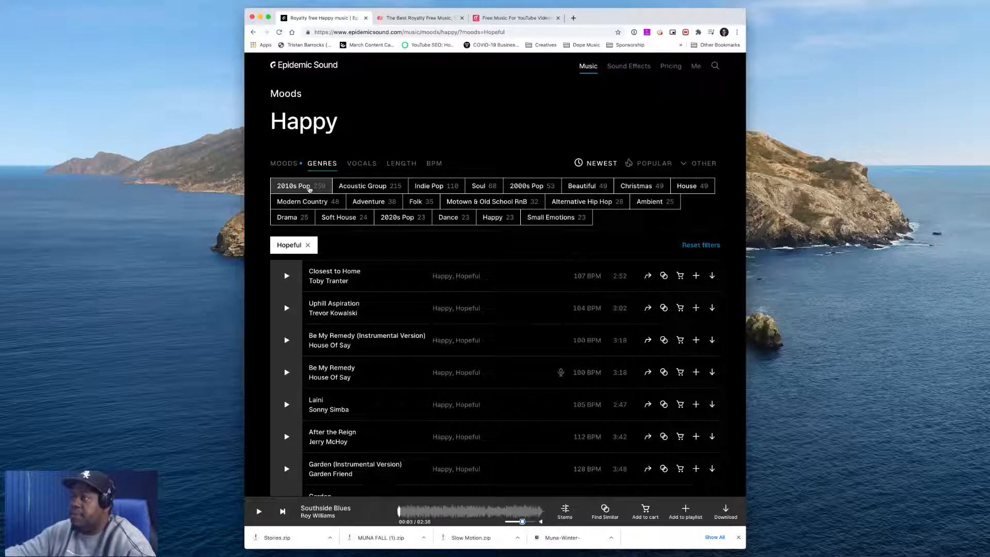
click(309, 188)
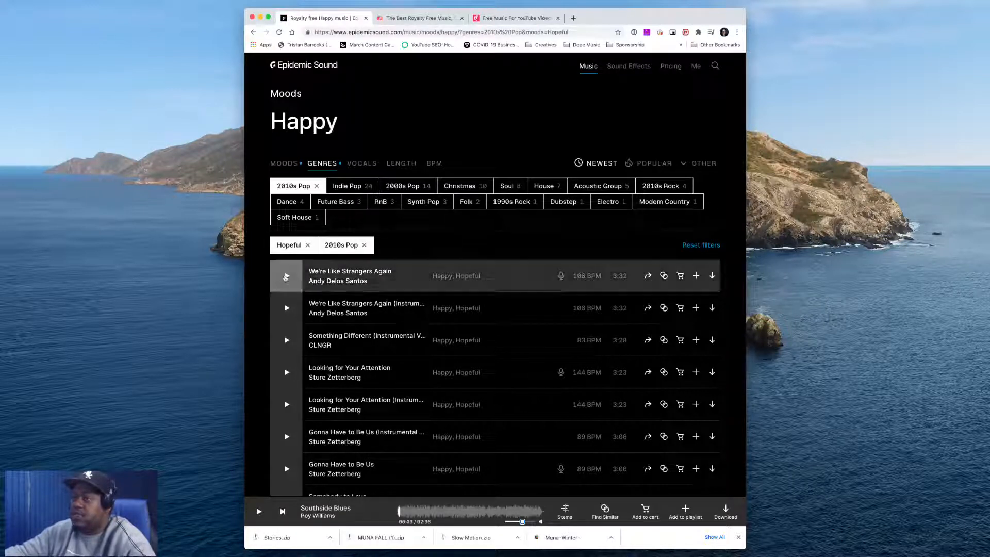
Preview We're Like Strangers Again and its instrumental version, skipping ahead through the track
click(286, 276)
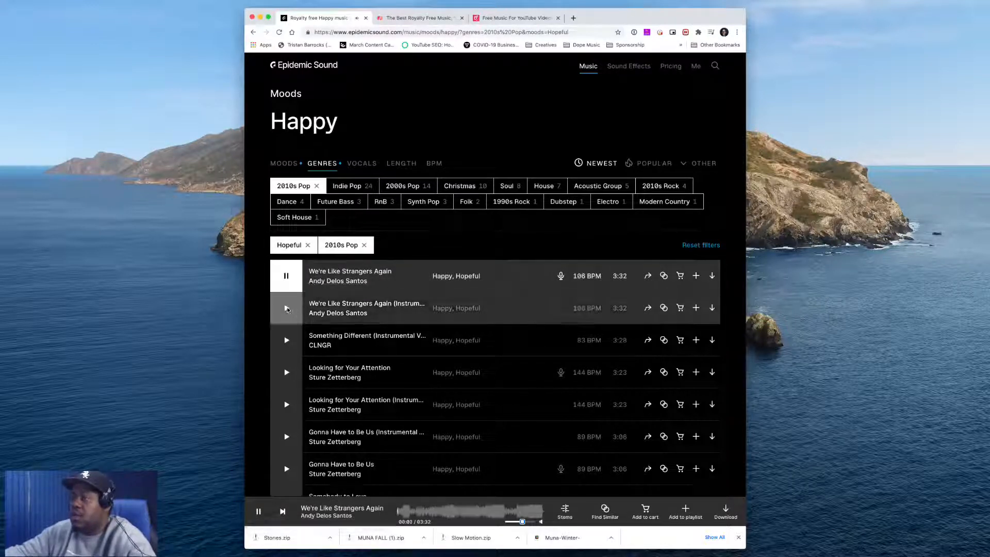
click(287, 306)
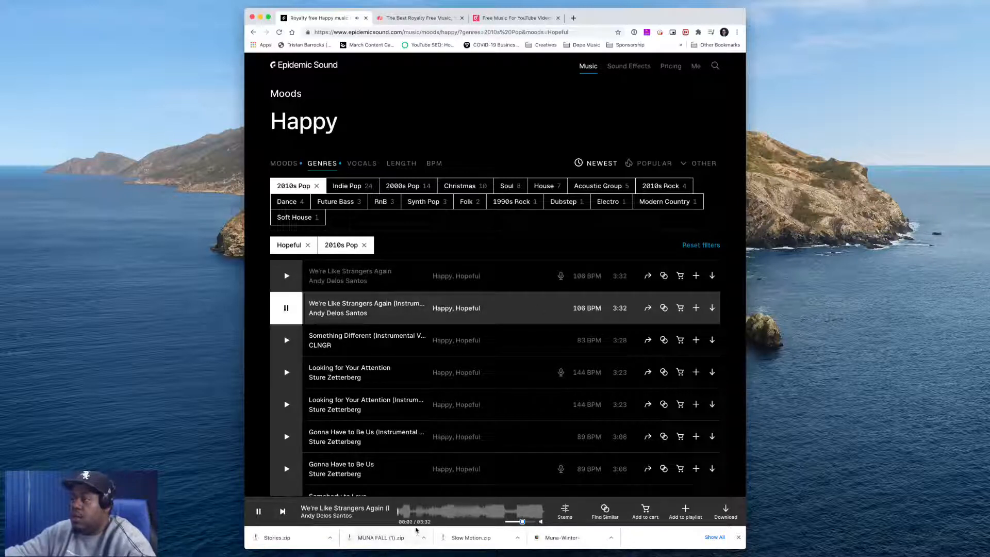
click(452, 511)
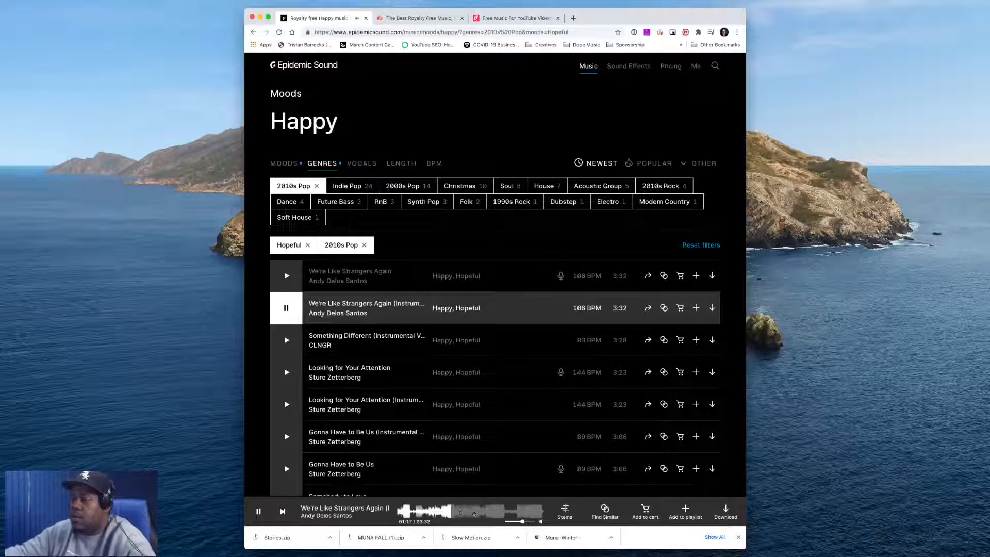
click(493, 512)
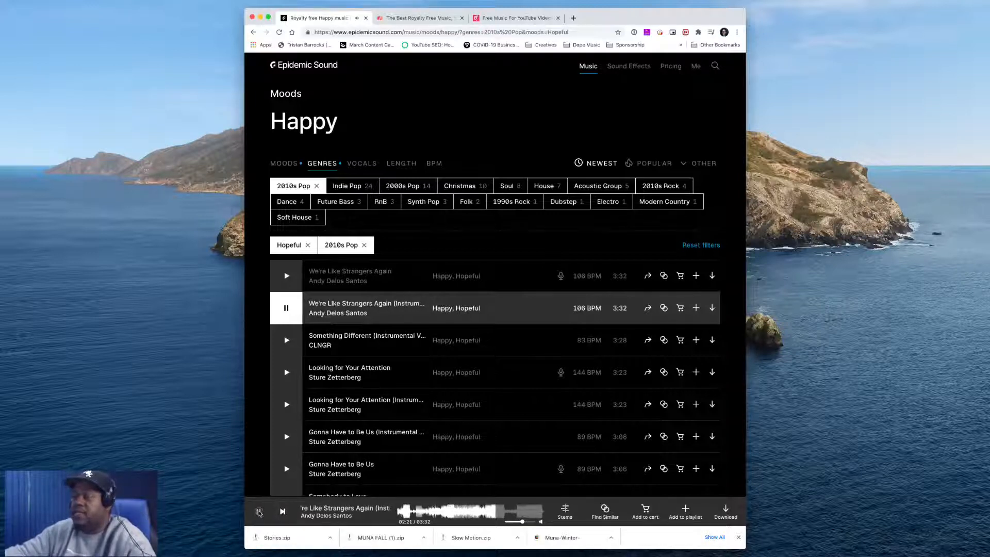
click(259, 511)
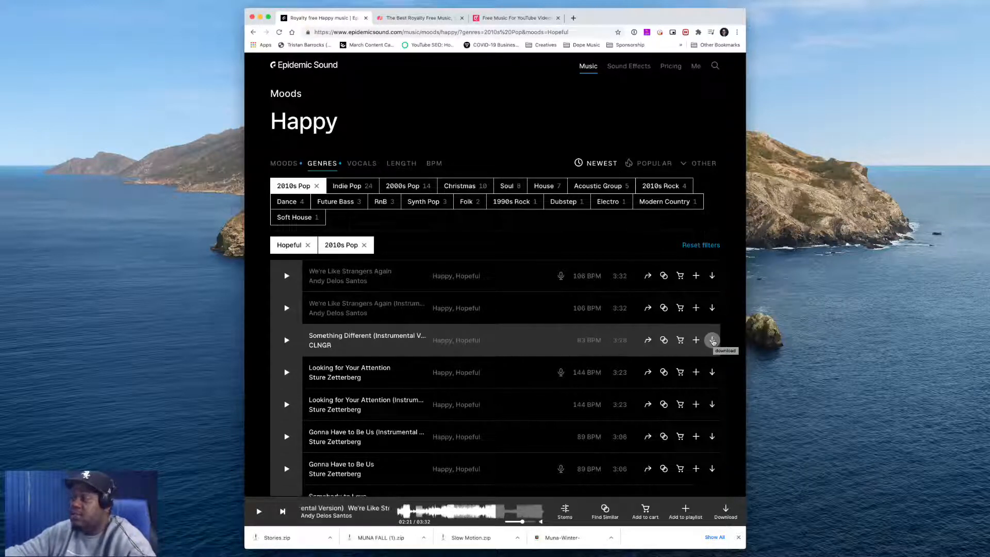
Download the full mix of Something Different (Instrumental Version) by CLNGR
click(713, 340)
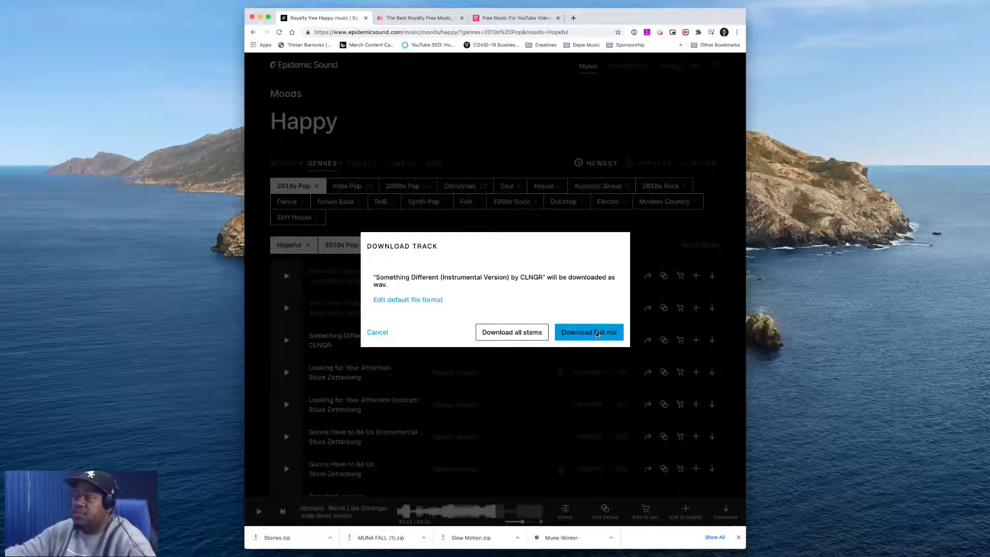
click(597, 334)
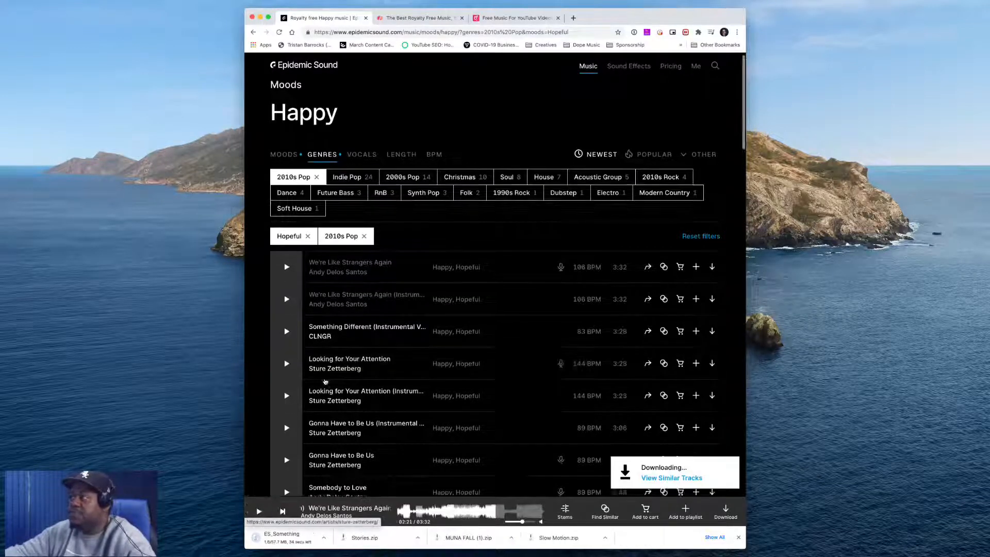
Preview Something Different, Looking for Your Attention (Instrumental) and Gonna Have to Be Us (Instrumental)
scroll(325, 381, down, 1)
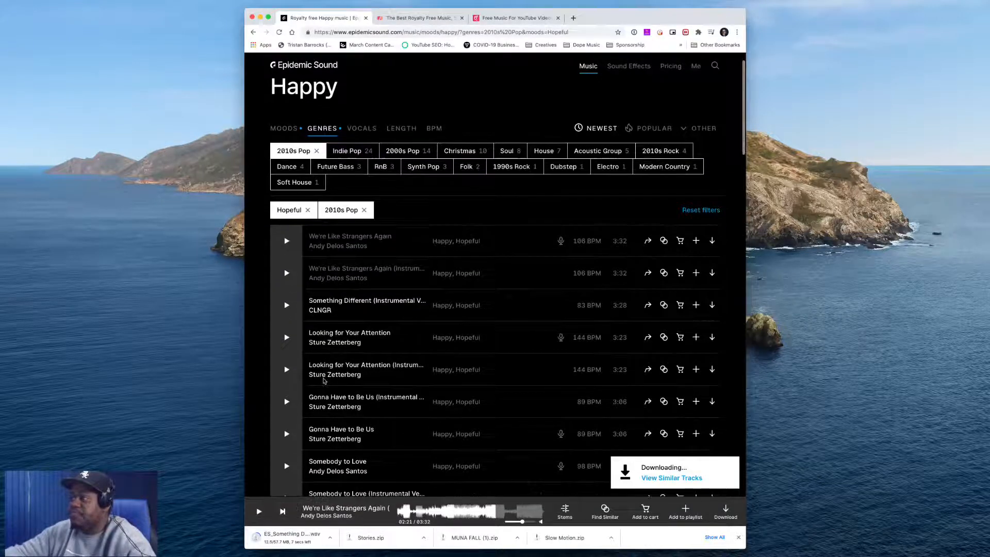
click(303, 312)
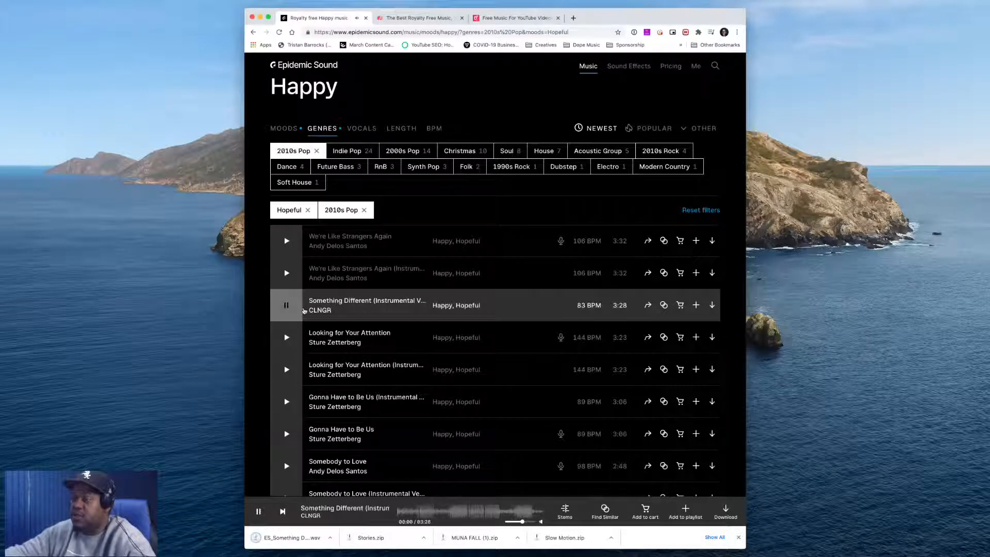
click(286, 370)
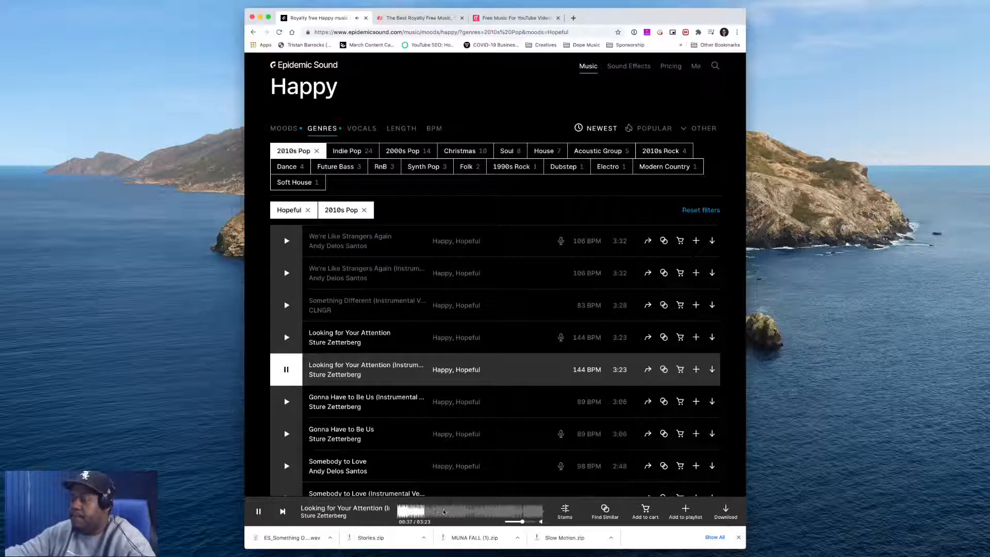
click(448, 511)
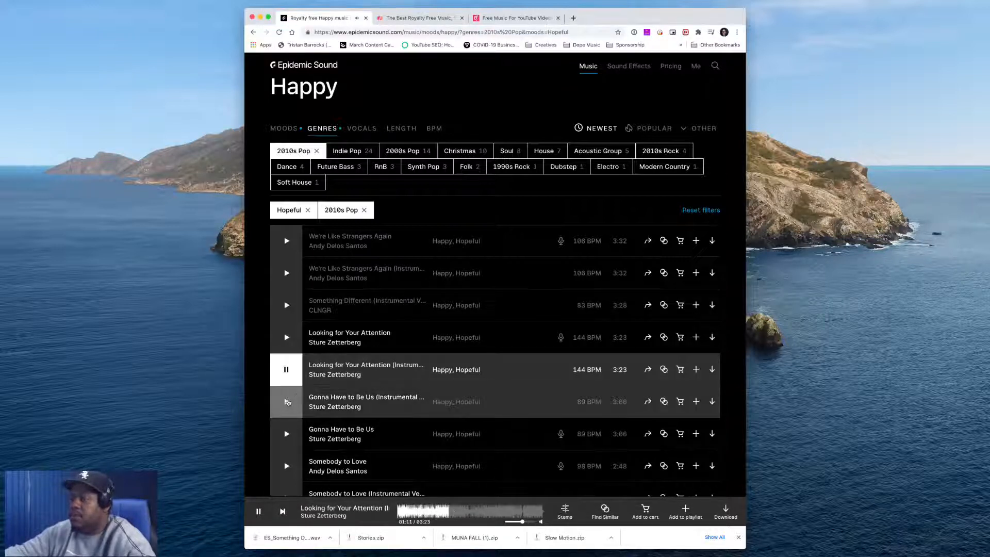
click(287, 402)
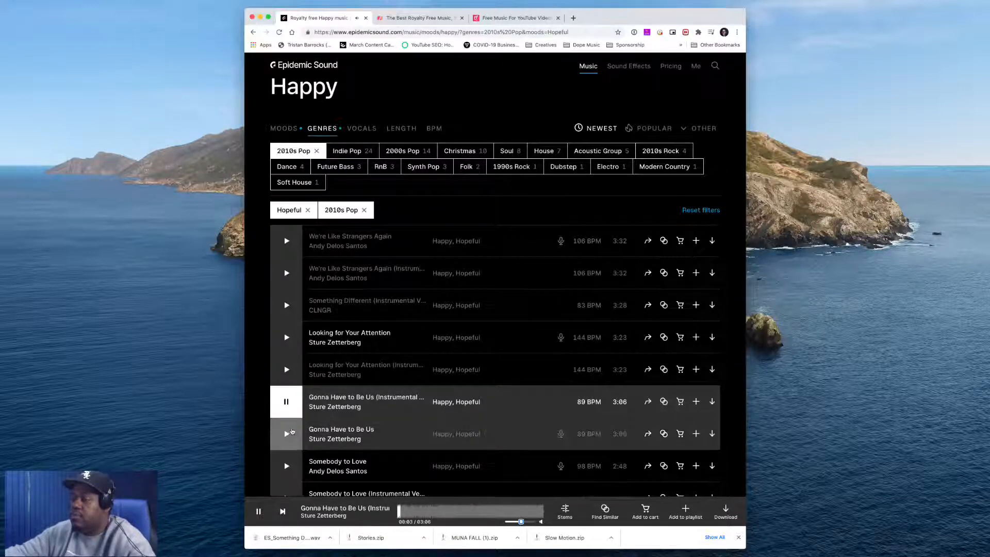
Scroll further and preview Somebody to Love (Instrumental Version) and Be Your Light
scroll(292, 431, down, 2)
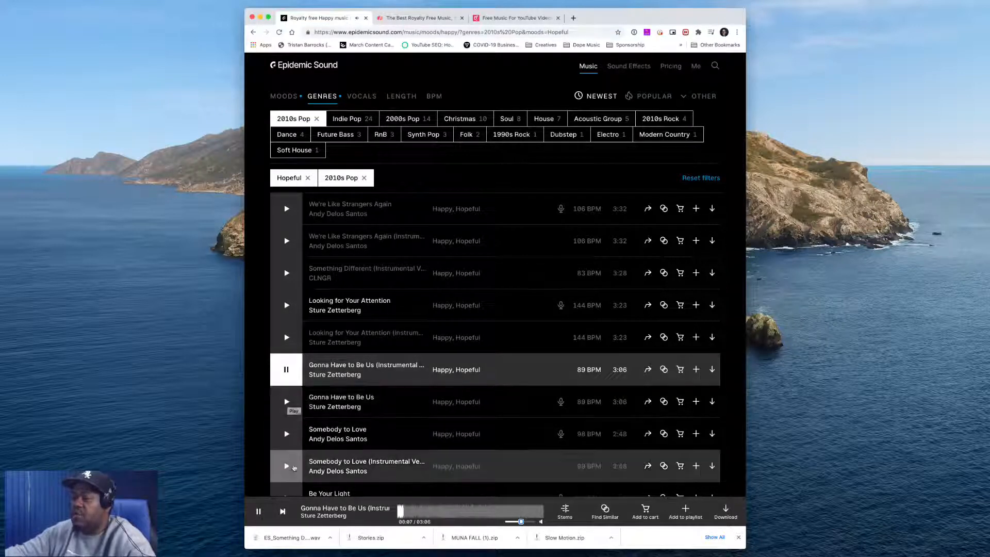
click(286, 370)
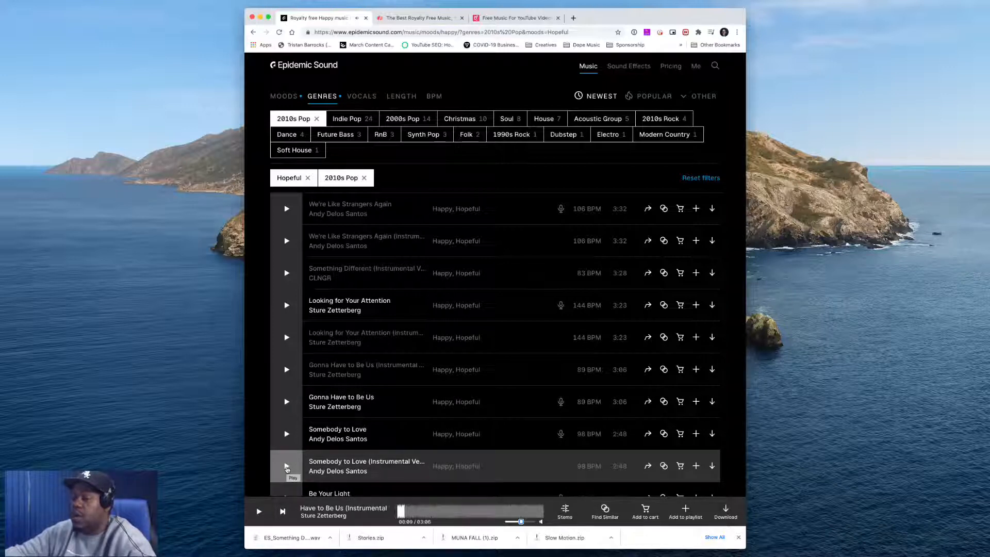
click(286, 466)
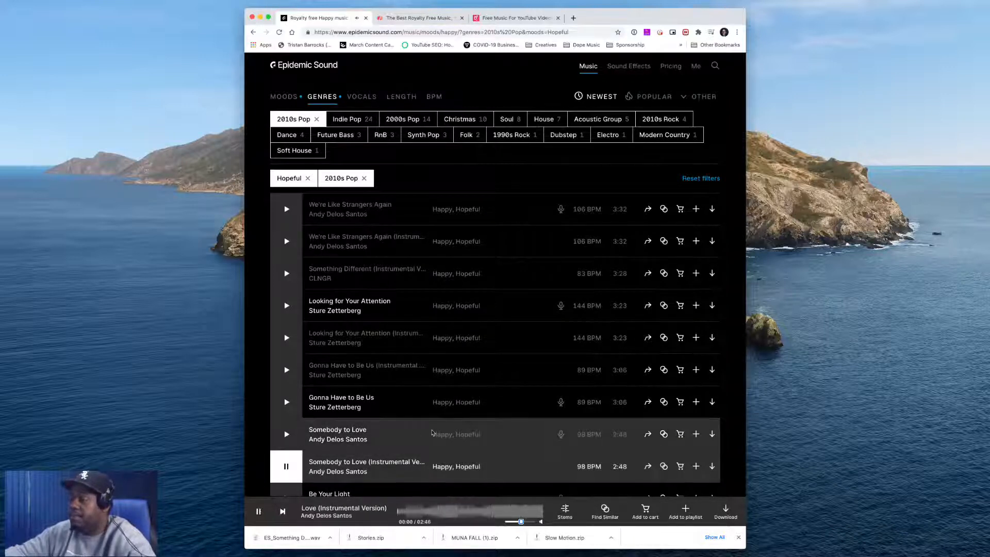
scroll(433, 432, down, 3)
scroll(432, 432, down, 1)
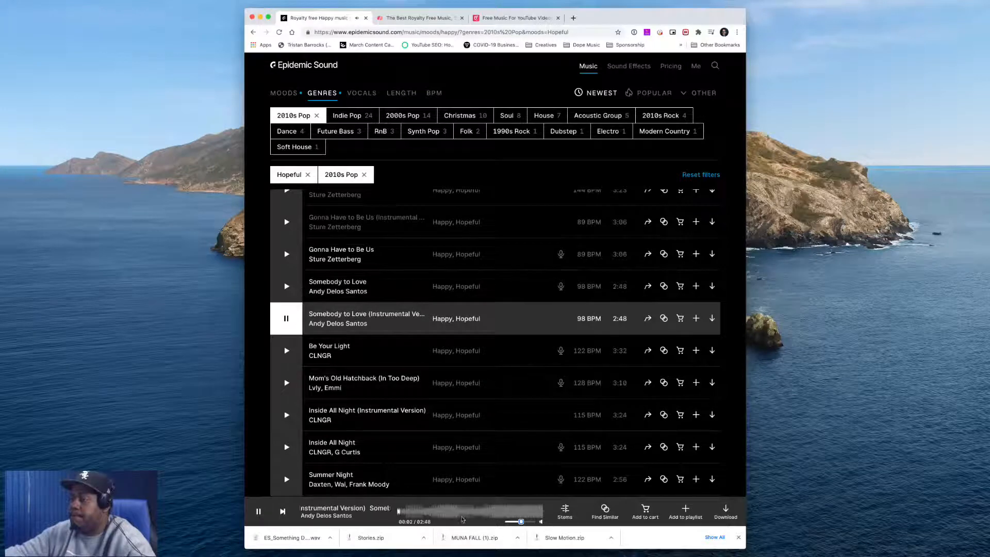
click(443, 507)
click(286, 318)
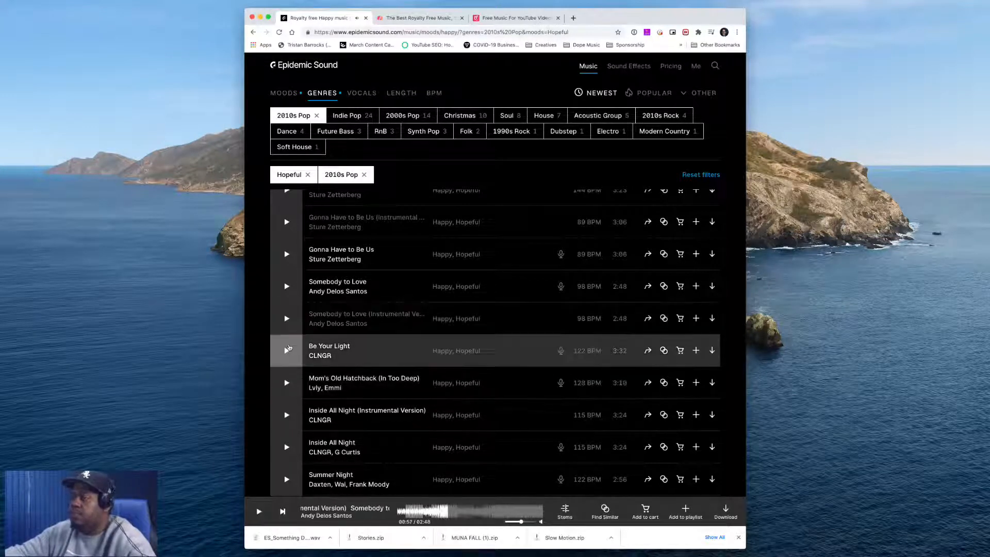
click(287, 351)
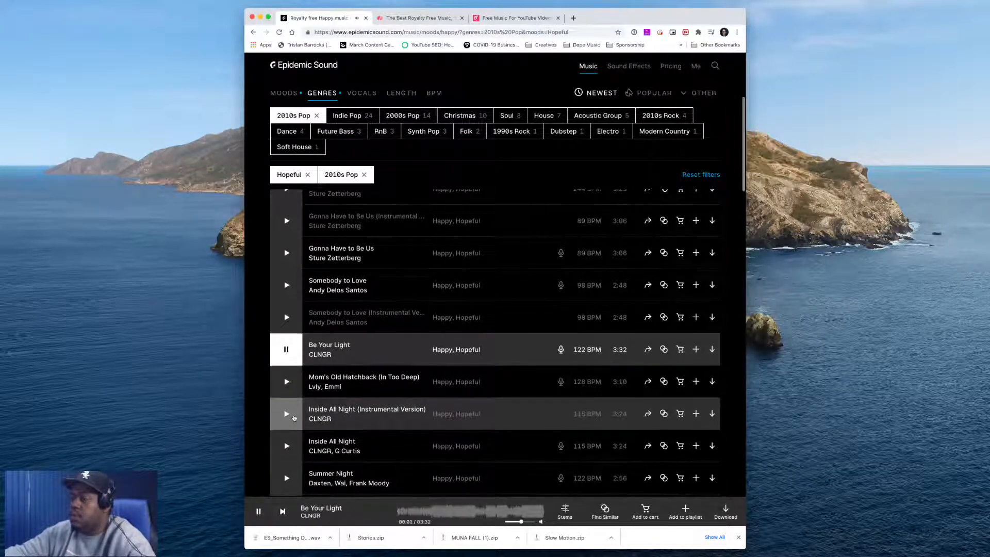
Preview Inside All Night (Instrumental Version), Summer Night (Instrumental Version) and You Can Make It (Instrumental Version), skipping ahead
click(286, 414)
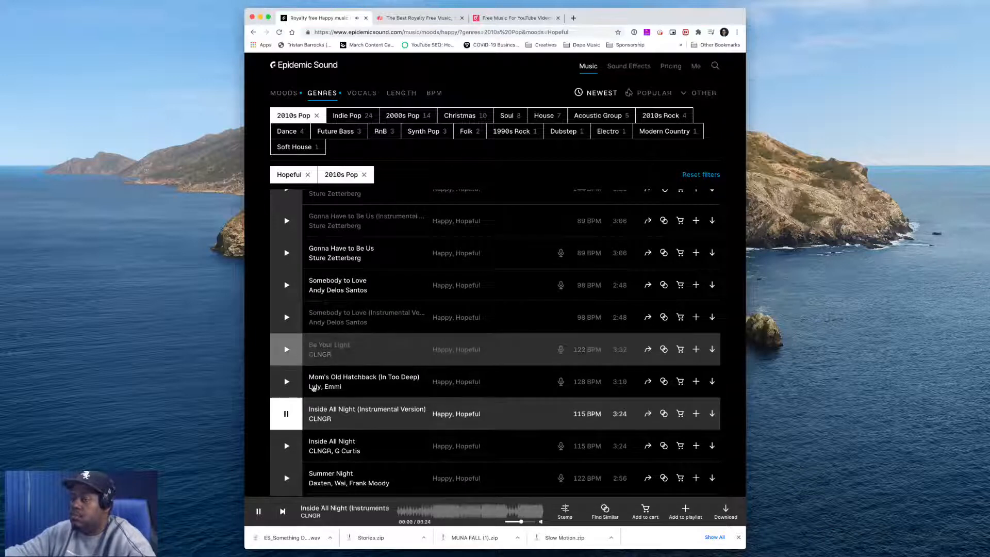
click(461, 511)
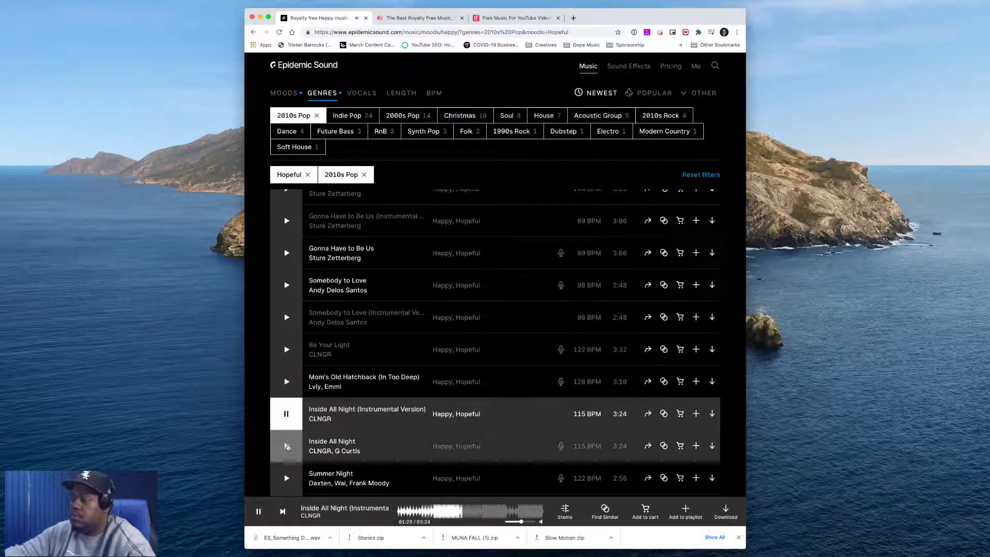
scroll(287, 447, down, 3)
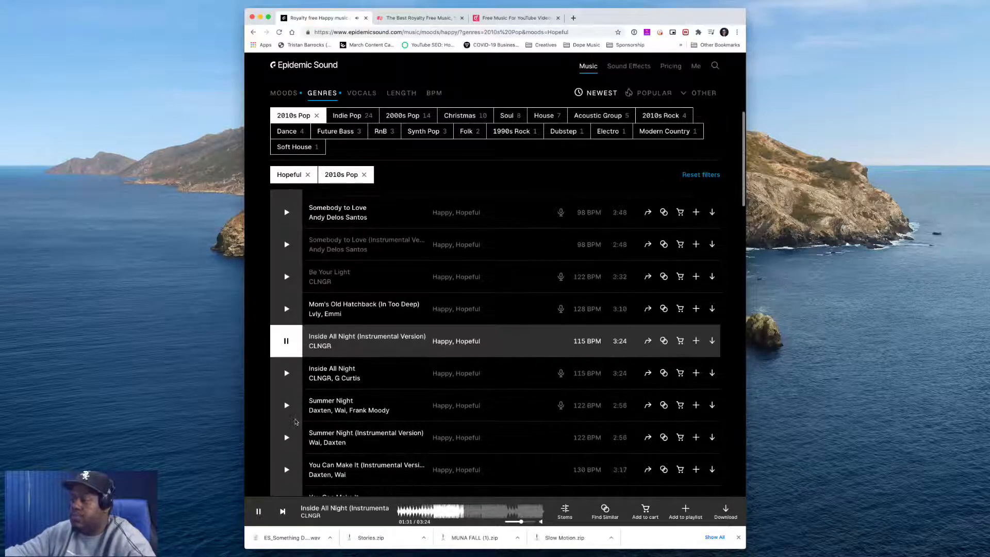
click(287, 438)
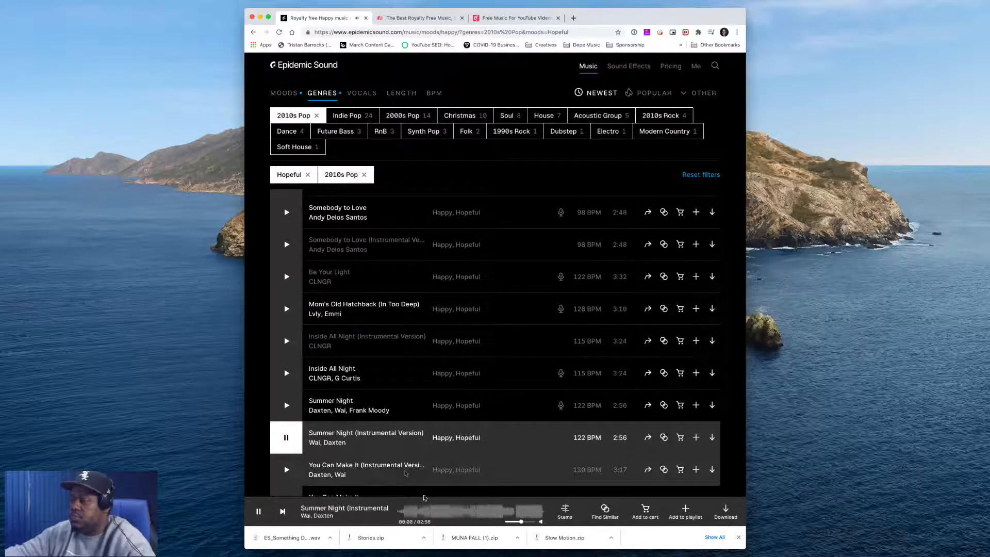
click(438, 512)
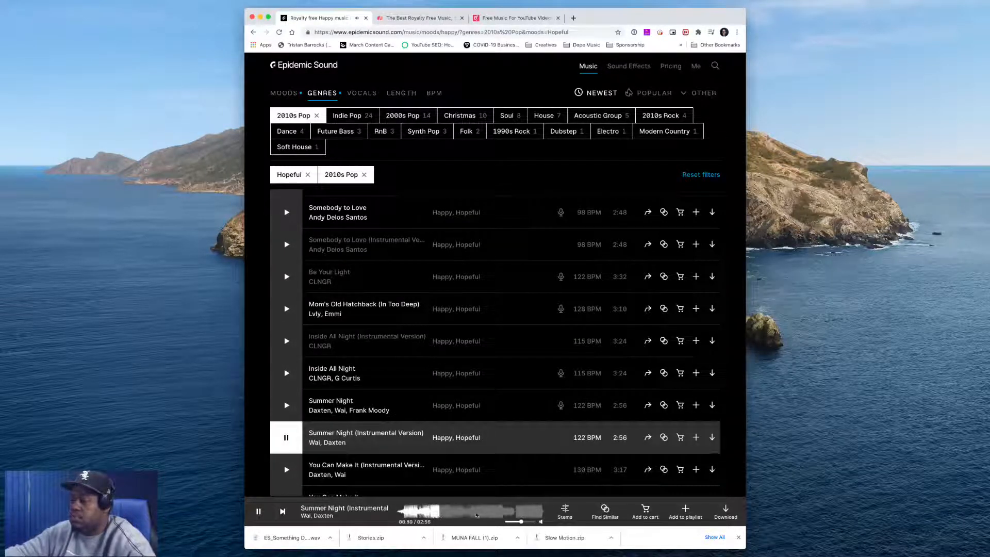
click(488, 513)
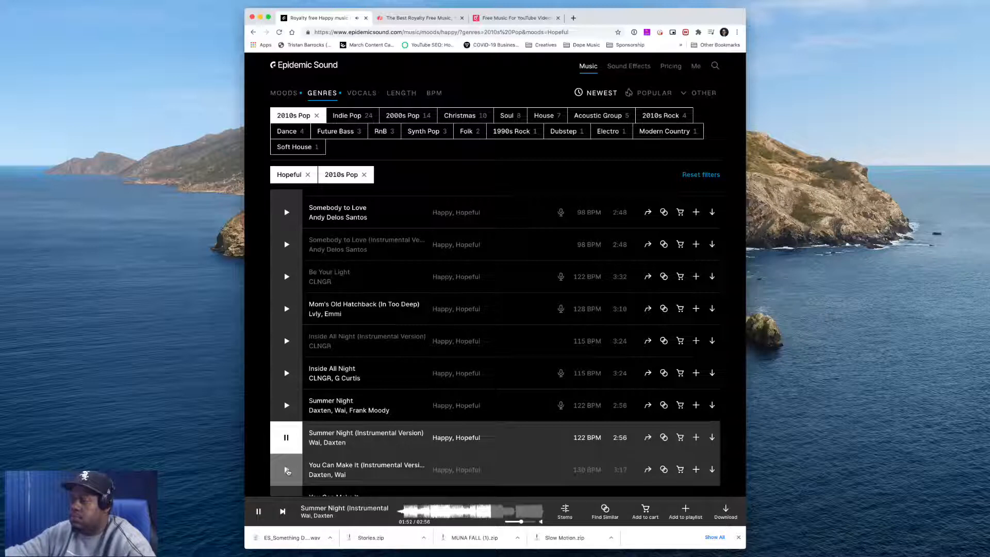
click(287, 470)
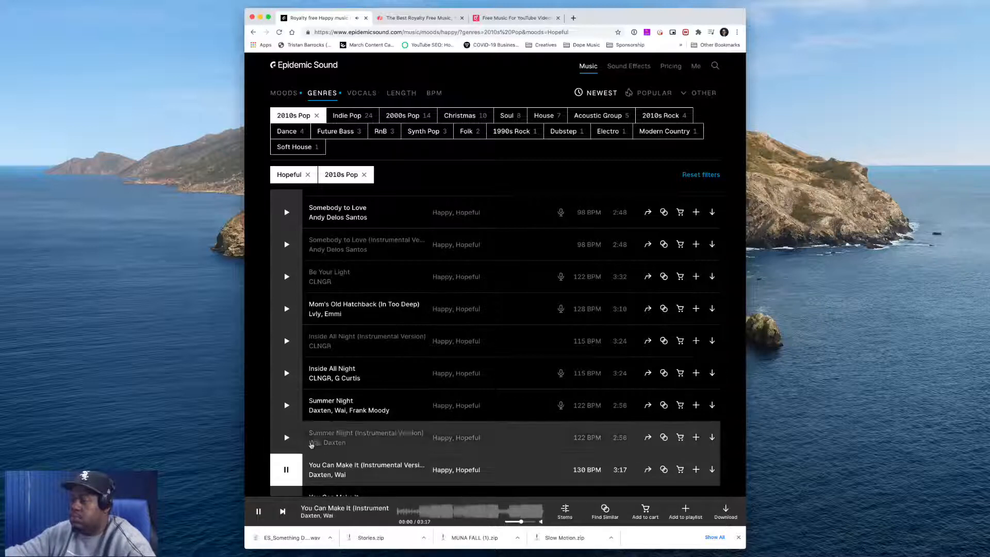
Replay We're Like Strangers Again (Instrumental Version) and open the list of tracks similar to it
scroll(284, 413, down, 3)
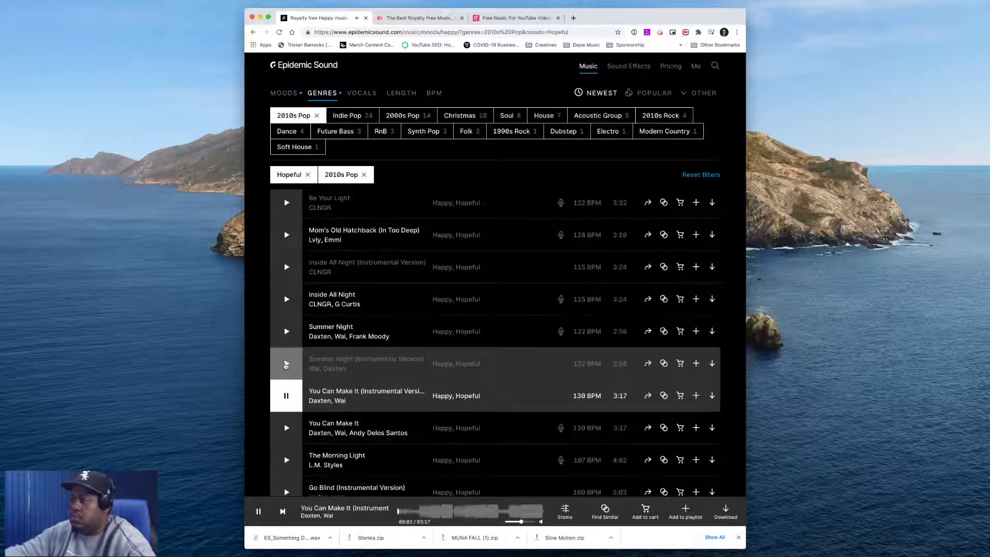
scroll(286, 361, up, 8)
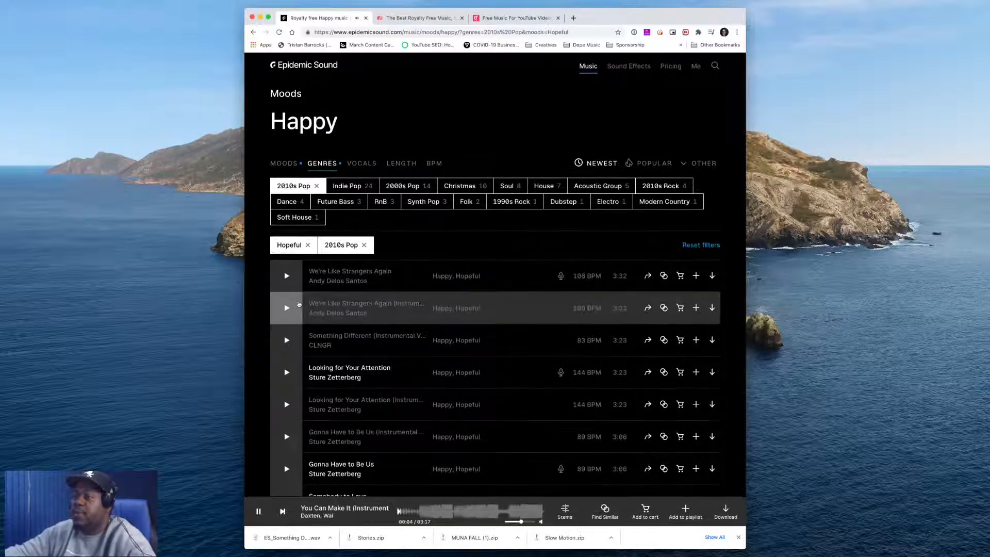
click(287, 308)
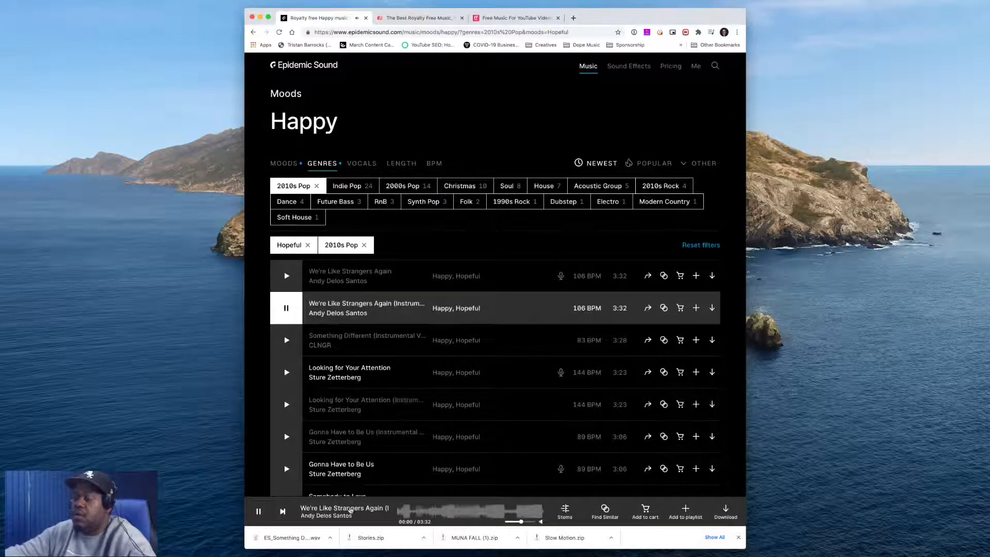
click(259, 510)
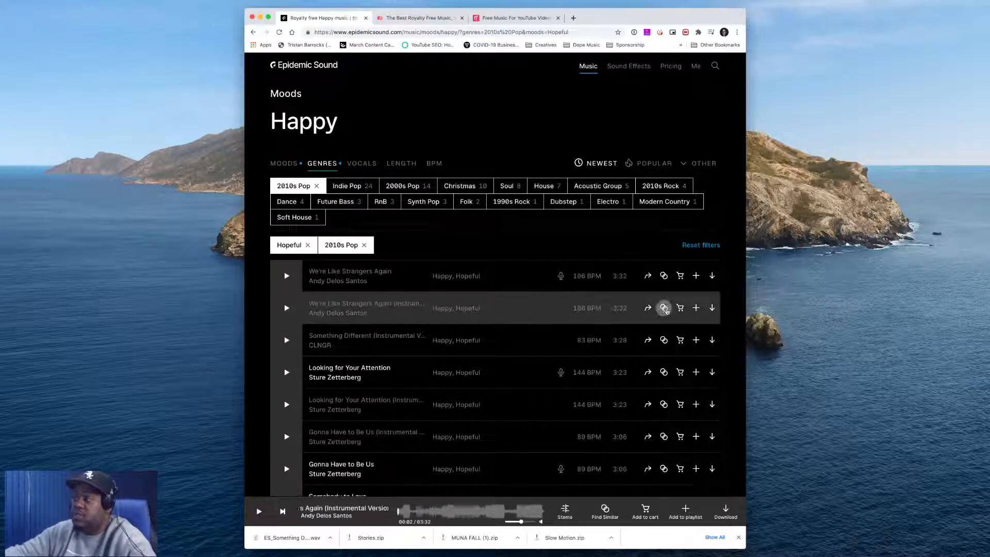
click(664, 308)
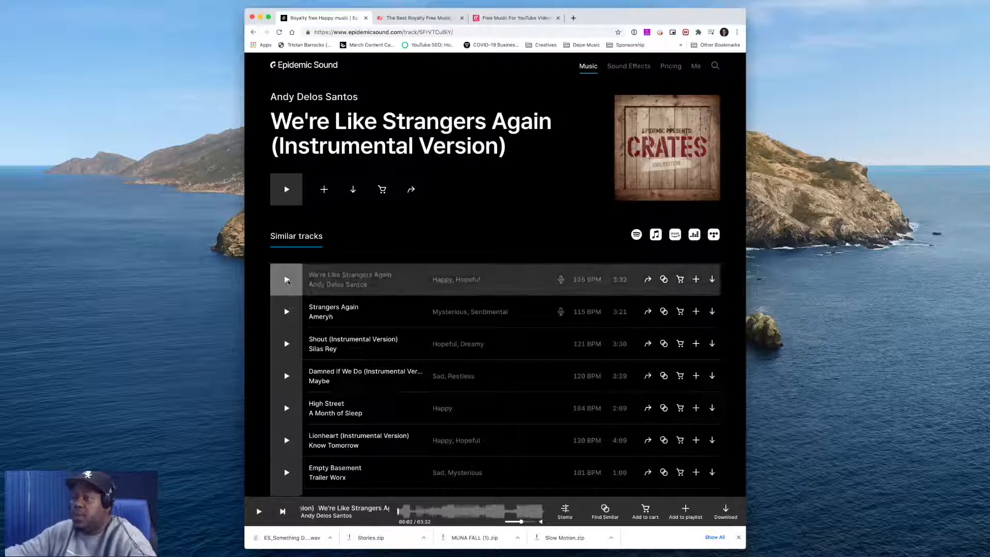
Preview the similar tracks Strangers Again, Shout, Damned If We Do, High Street and Lionheart (Instrumental Version)
click(286, 312)
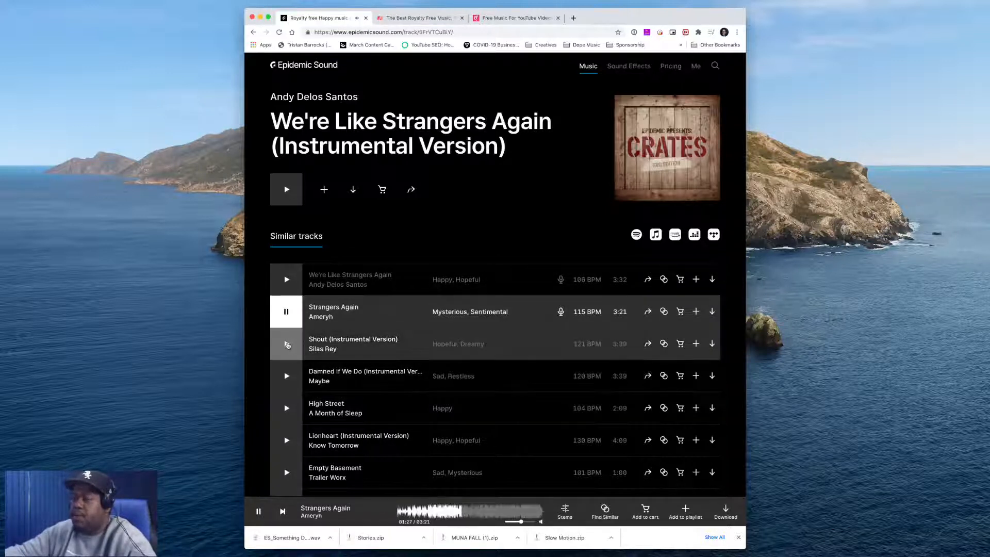
click(287, 344)
click(438, 512)
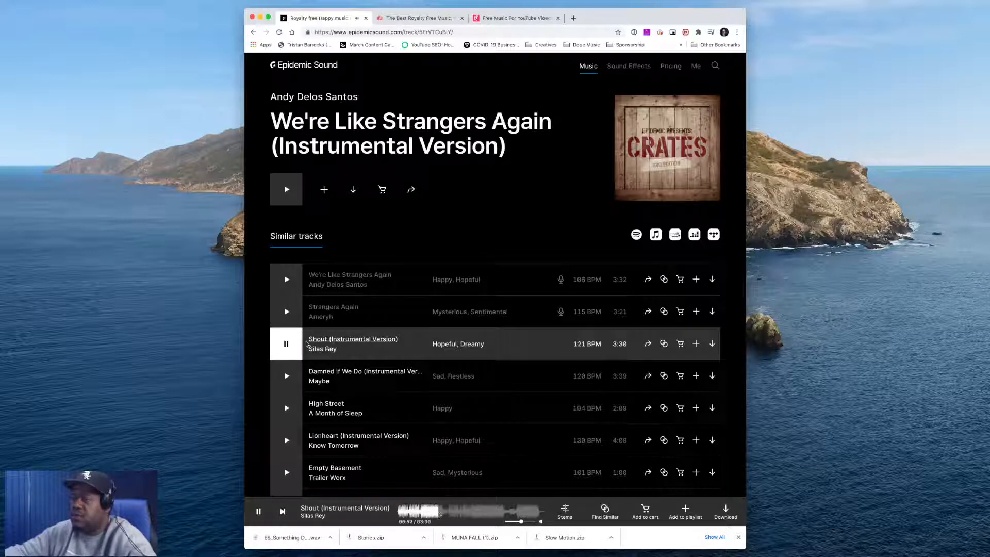
click(287, 376)
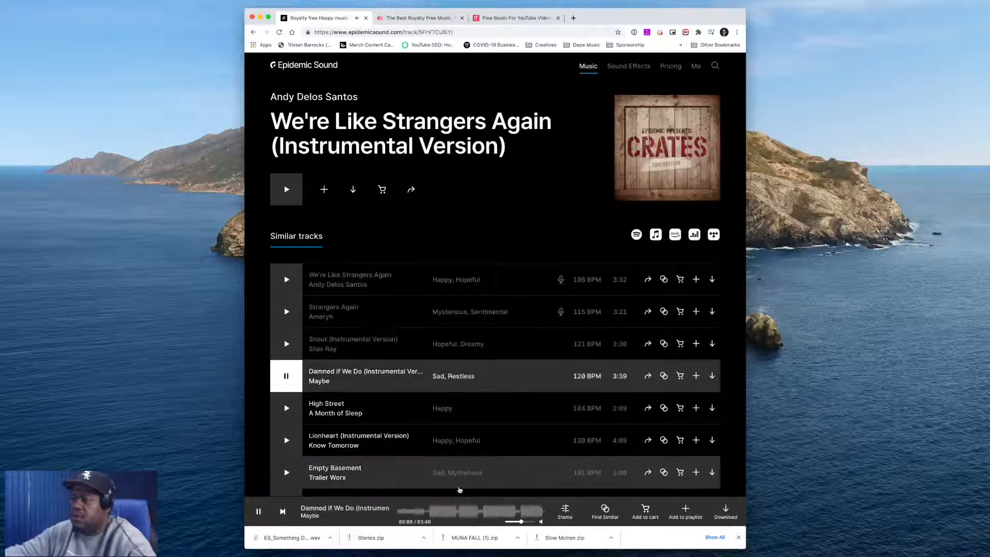
click(287, 408)
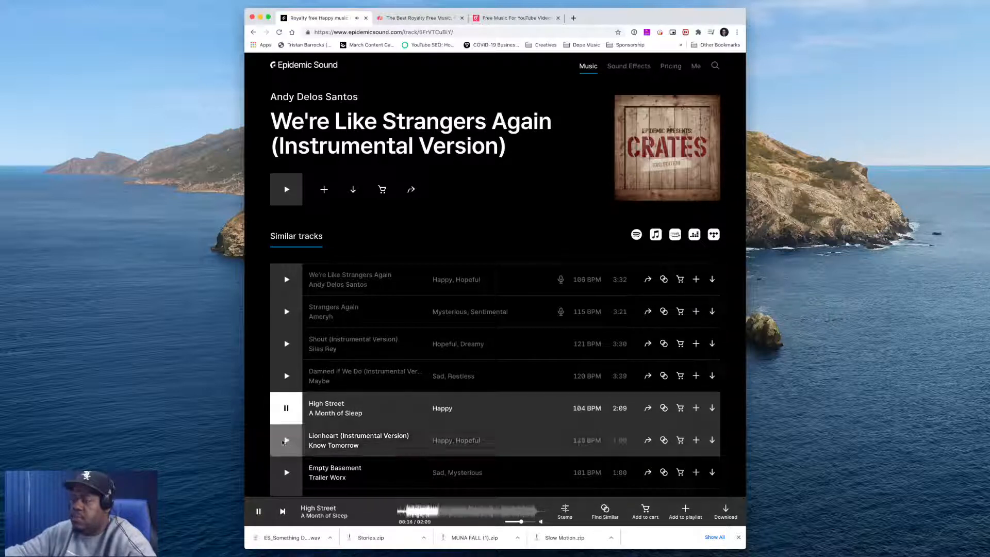
click(286, 440)
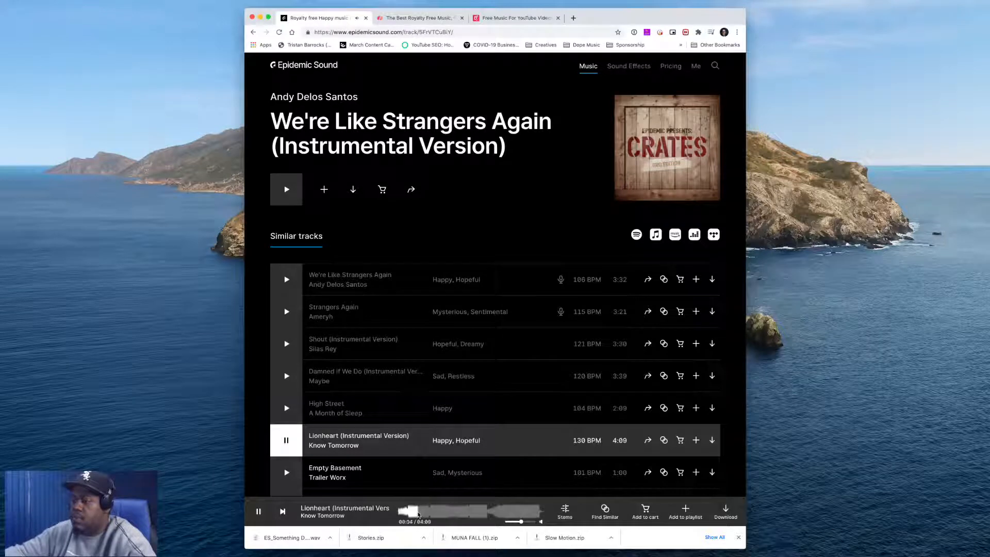
click(443, 513)
Preview Rewind (Instrumental Version) and download the full mix of All Time Low (Instrumental Version) by Courses
scroll(285, 411, down, 3)
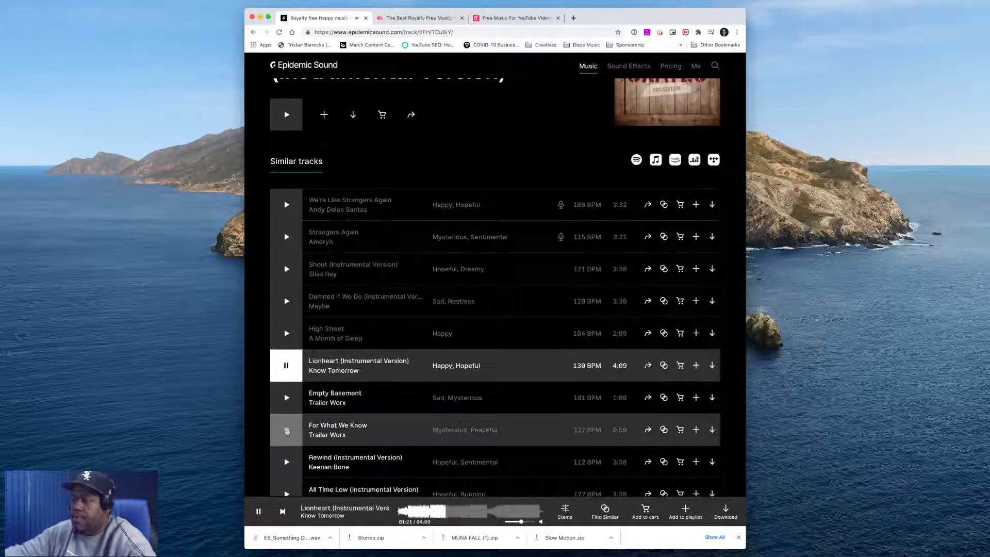
scroll(287, 430, down, 2)
click(286, 423)
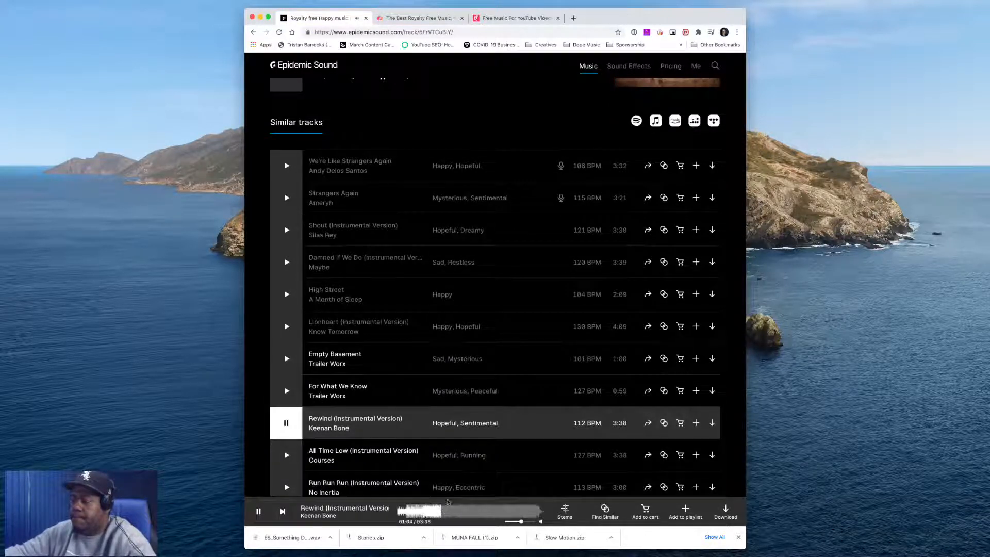
click(286, 455)
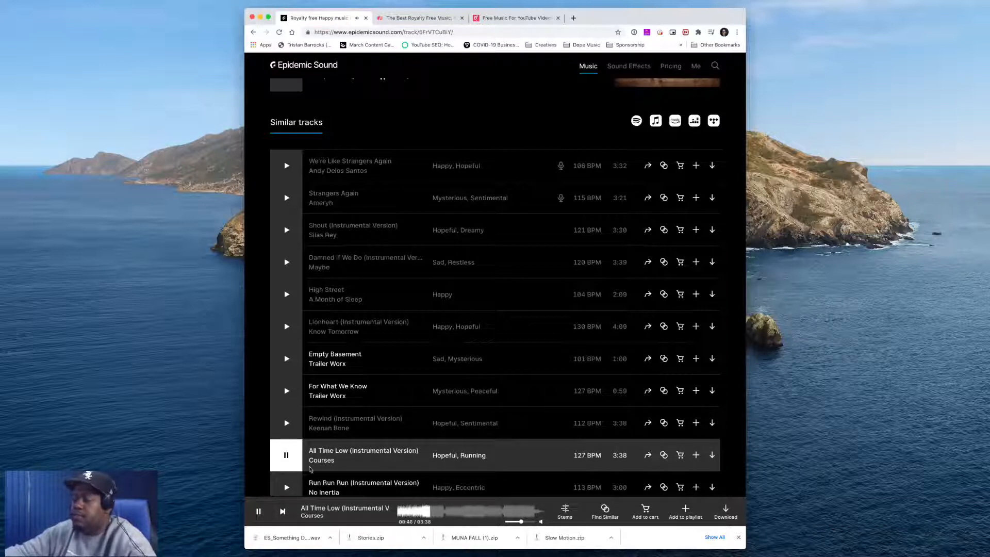
click(287, 454)
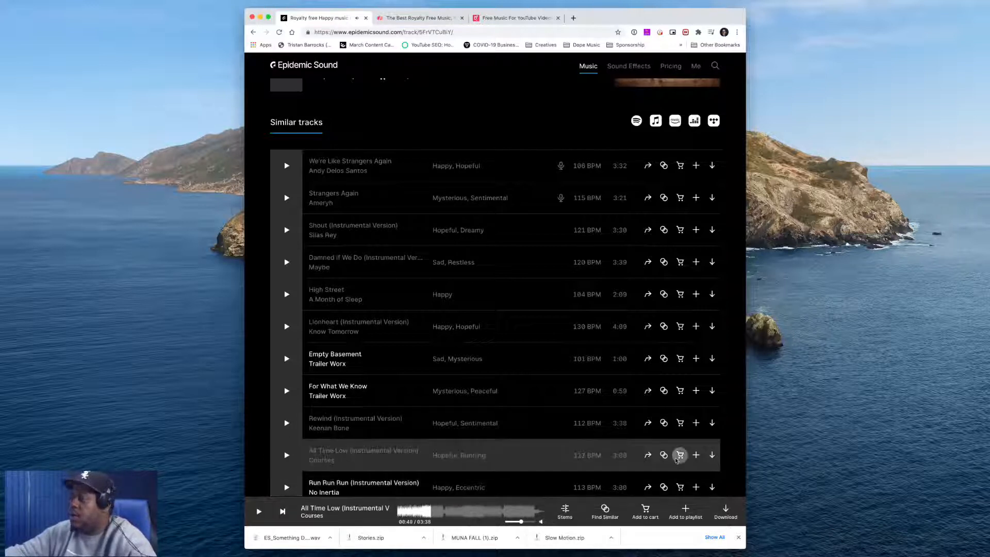
click(712, 455)
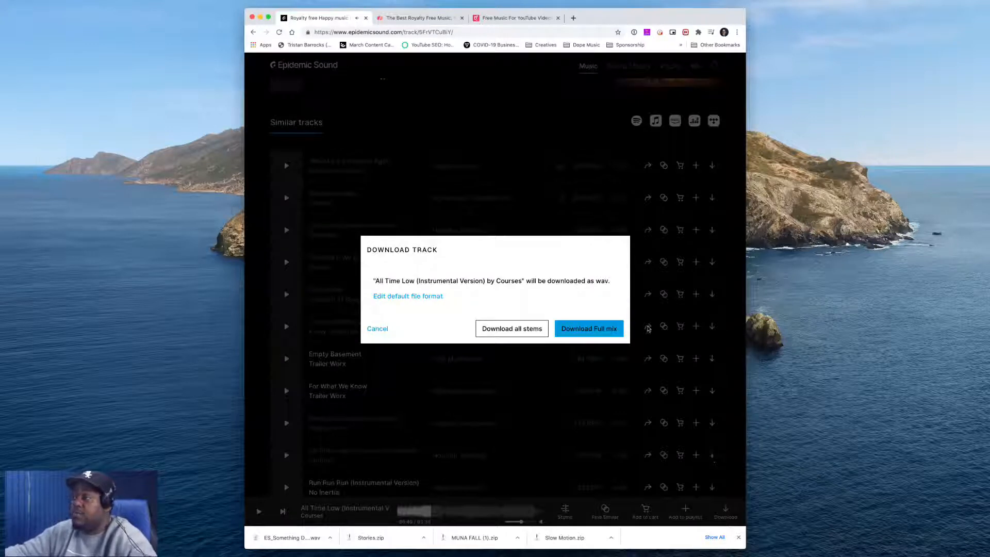
click(606, 330)
Open the No Inertia artist page and return to the similar tracks list
scroll(391, 388, down, 3)
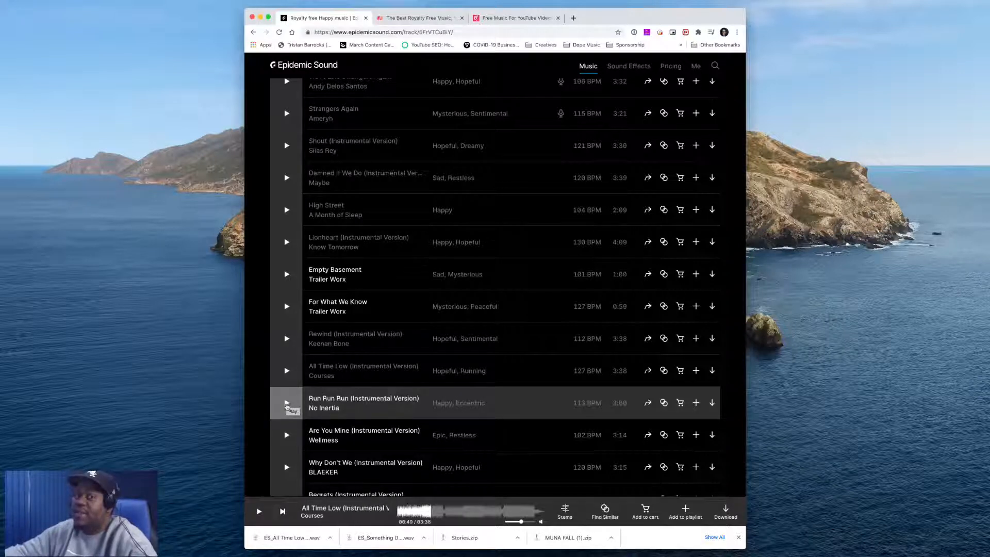
click(320, 408)
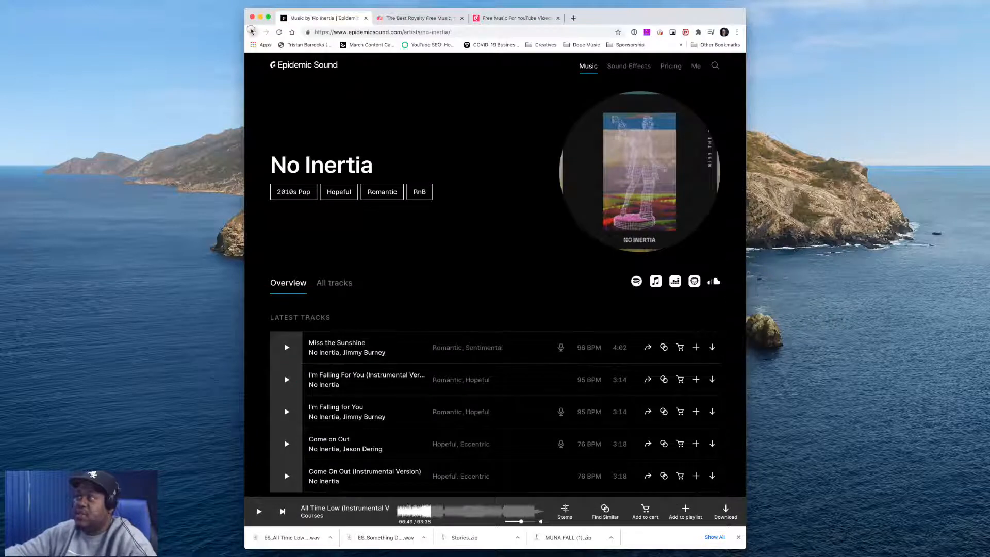
click(252, 32)
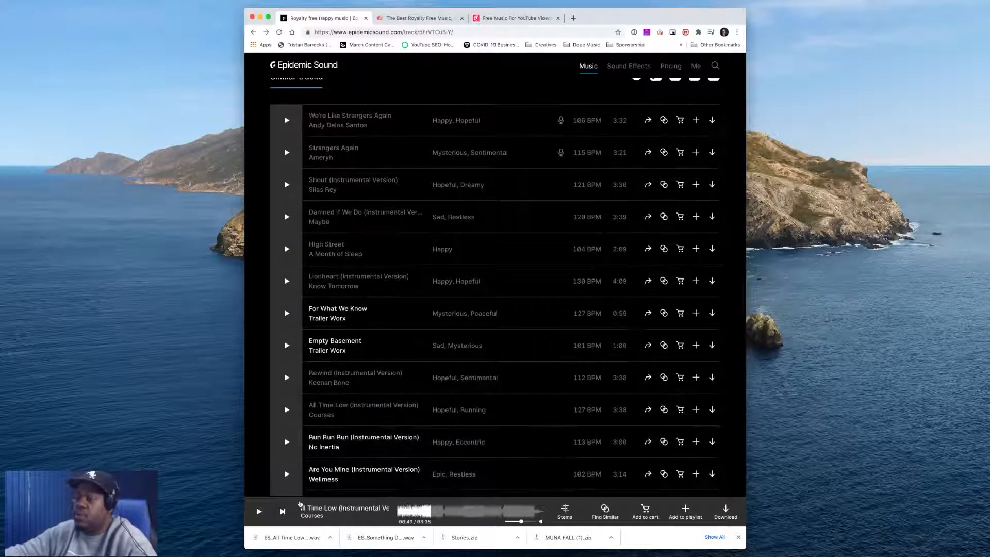
Preview Run Run Run (Instrumental Version) and Are You Mine (Instrumental Version), skipping ahead in each
scroll(286, 415, up, 1)
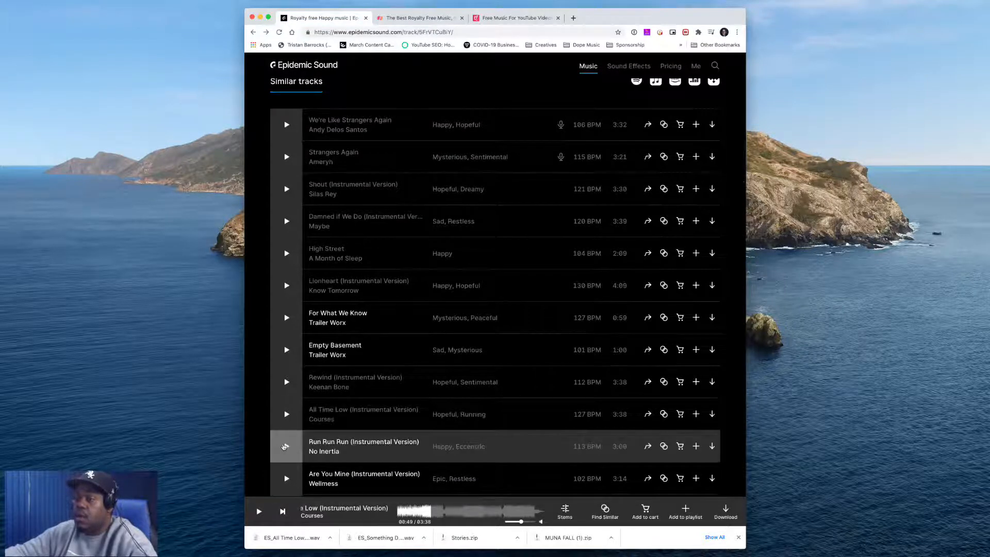
scroll(283, 447, down, 1)
click(287, 444)
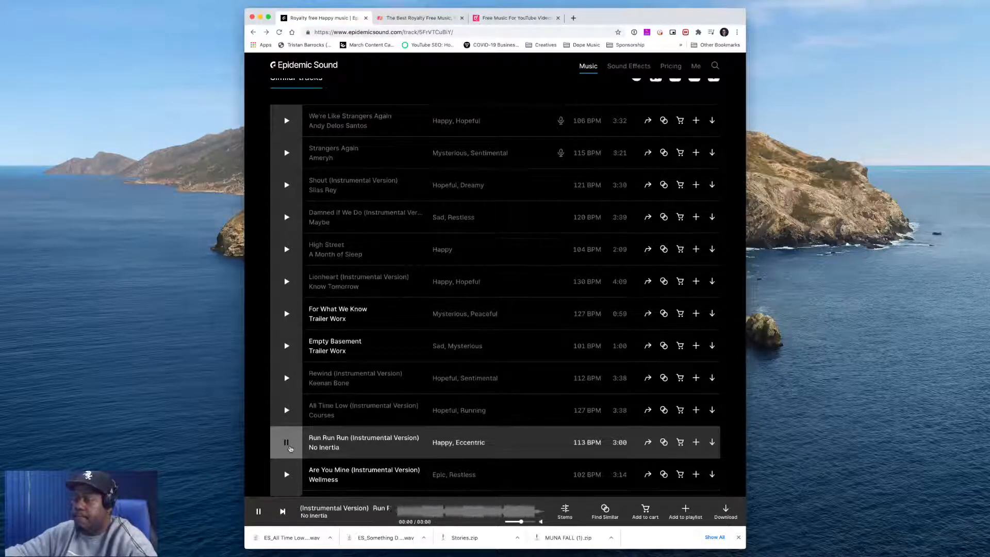
scroll(289, 446, down, 5)
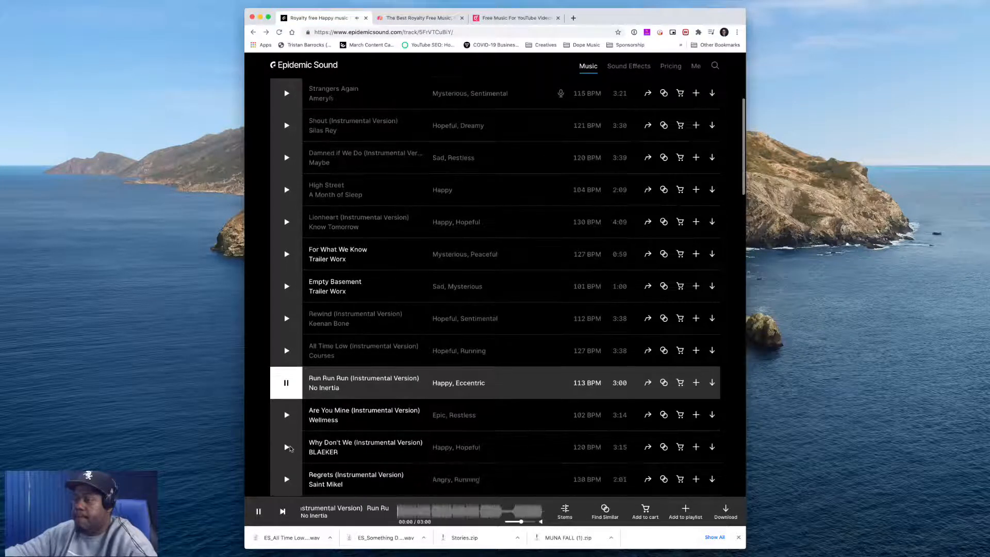
click(441, 513)
click(286, 413)
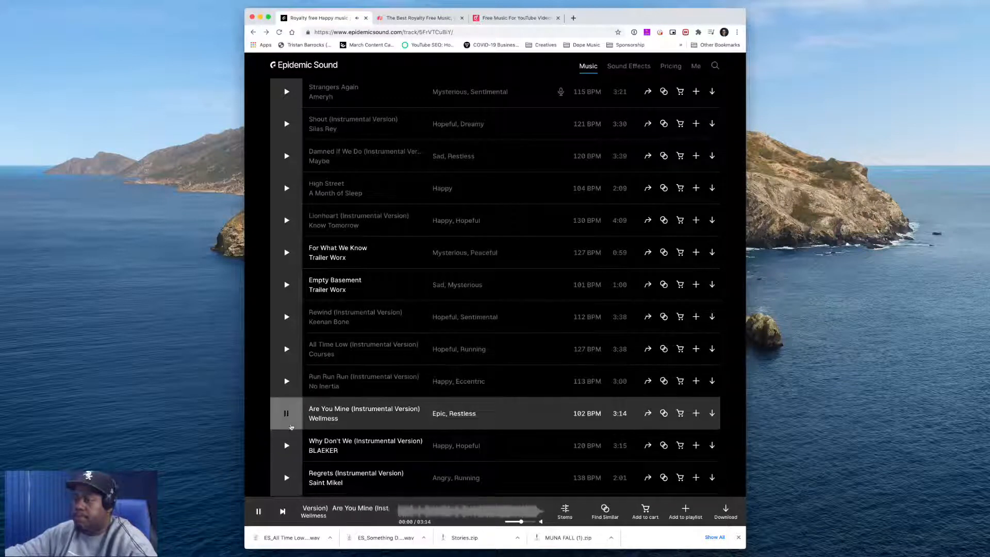
click(434, 513)
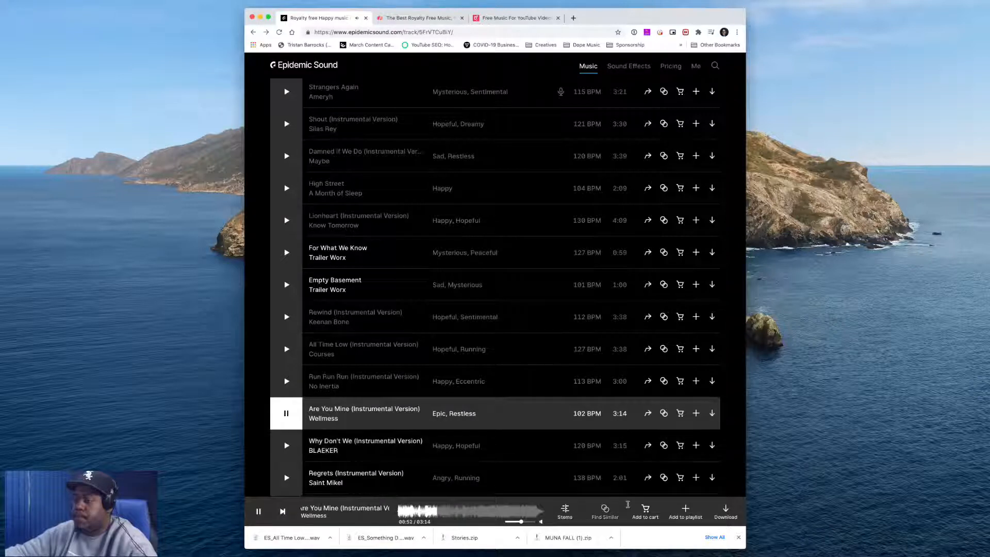
Download the full mix of Are You Mine (Instrumental Version) by Wellness and pause playback
click(724, 509)
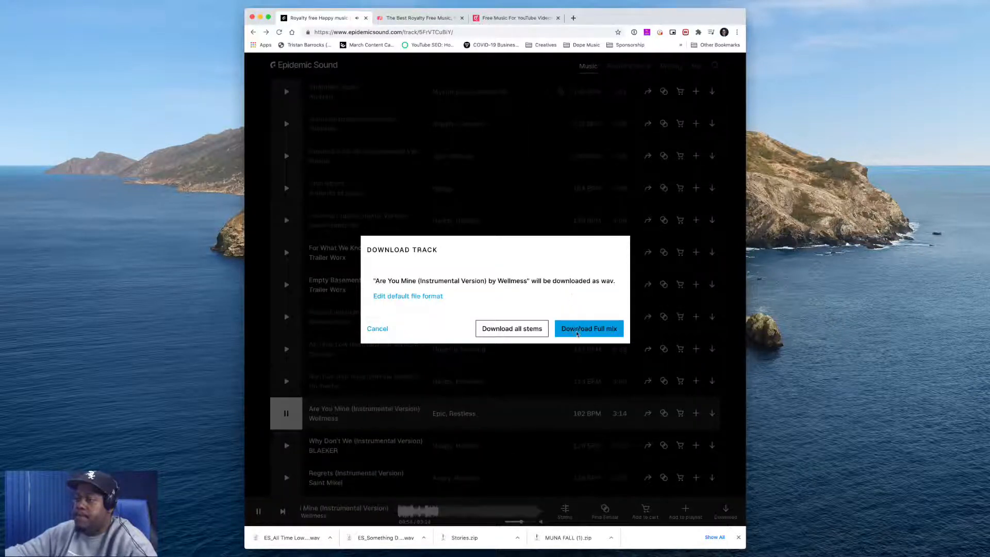
click(577, 330)
click(258, 511)
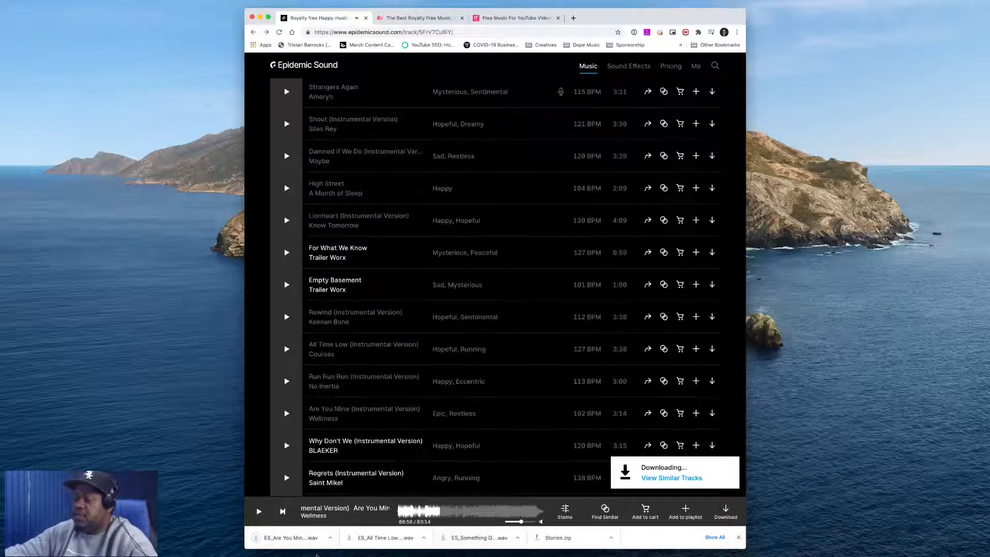
Show the downloaded file in Finder and select both new wav files, All Time Low and Are You Mine
click(330, 538)
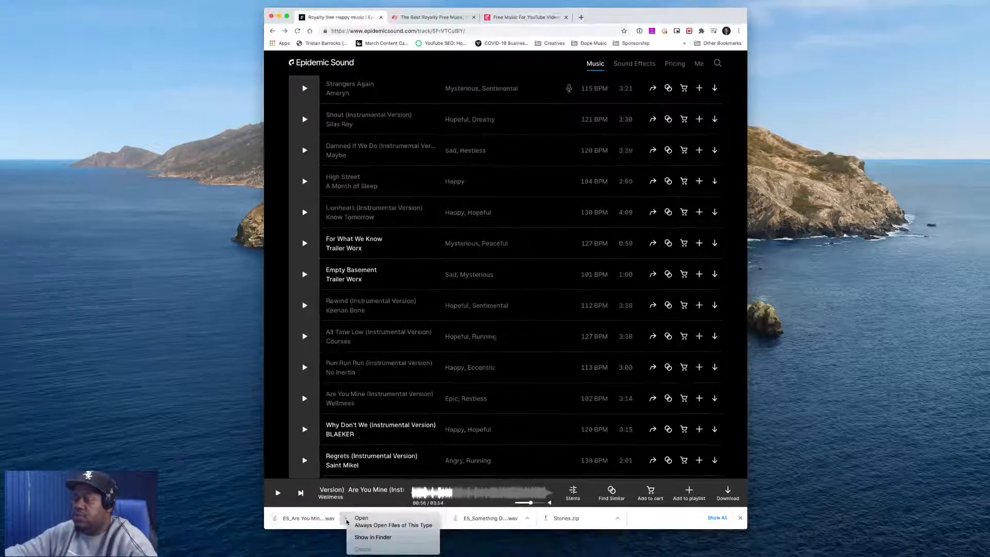
click(373, 537)
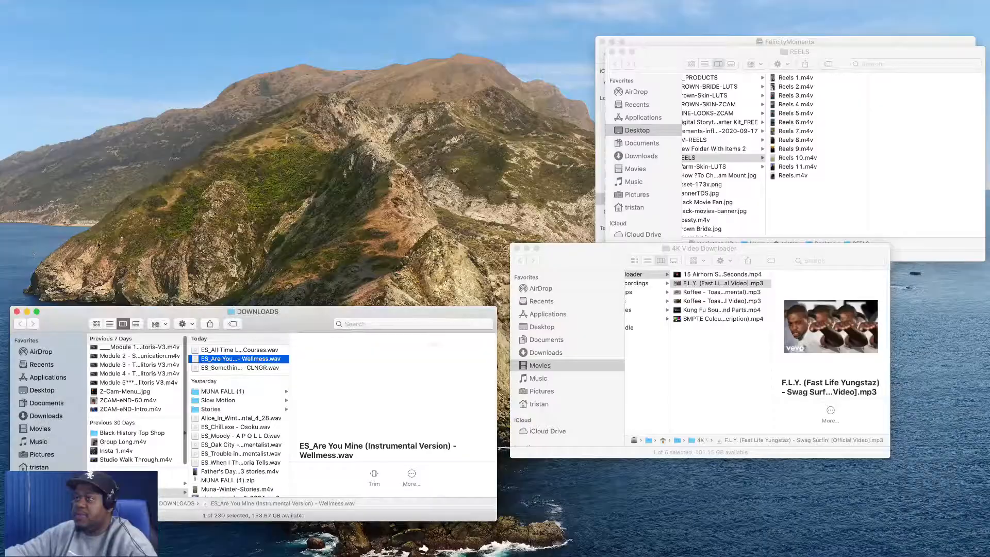
super+click(280, 350)
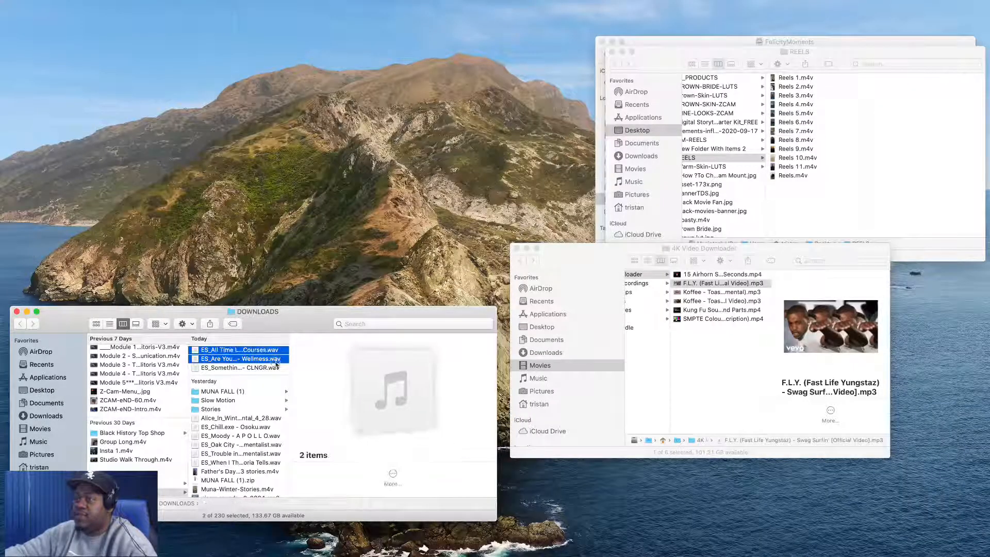
Drag the two downloaded wav files into the 2021-01-07 event in Final Cut Pro
super+click(266, 367)
drag(261, 360, 987, 410)
key(super+Tab)
drag(987, 336, 47, 63)
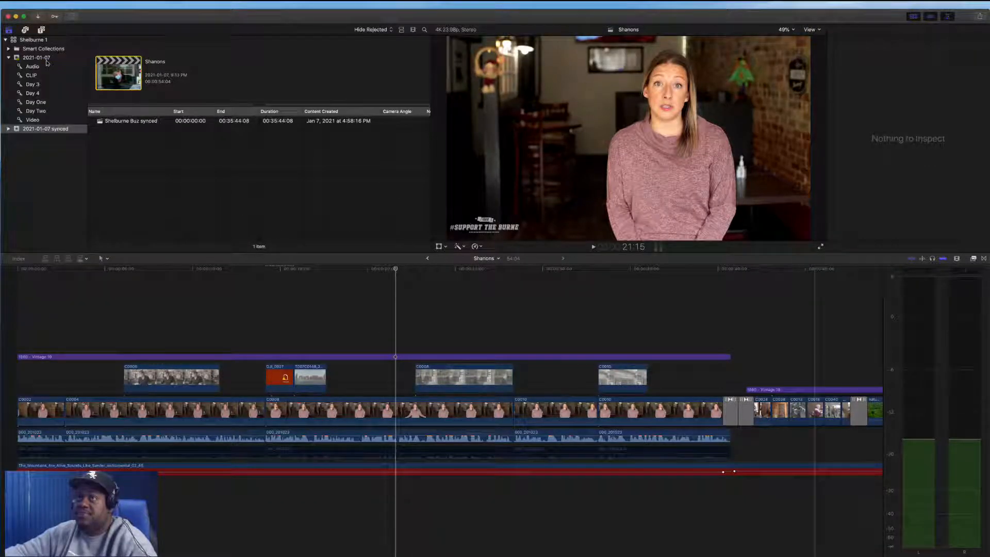
click(47, 61)
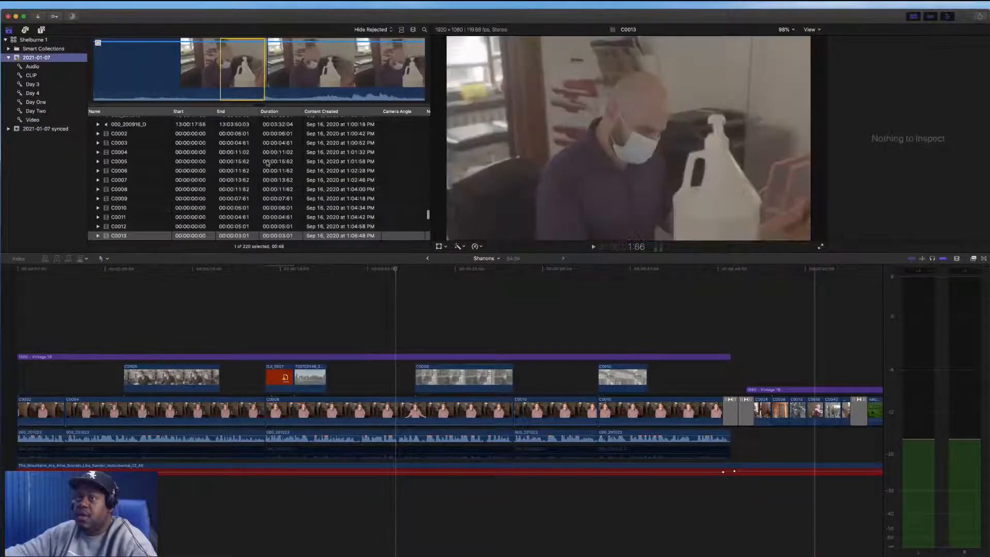
Locate the imported Epidemic Sound tracks in the event's clip list and select them
scroll(268, 163, up, 20)
scroll(267, 163, up, 15)
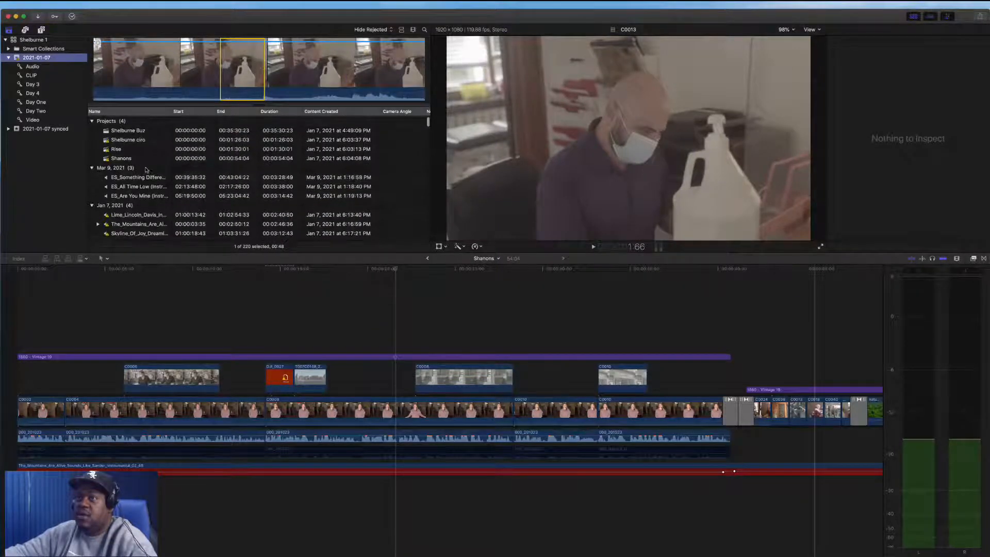
click(134, 140)
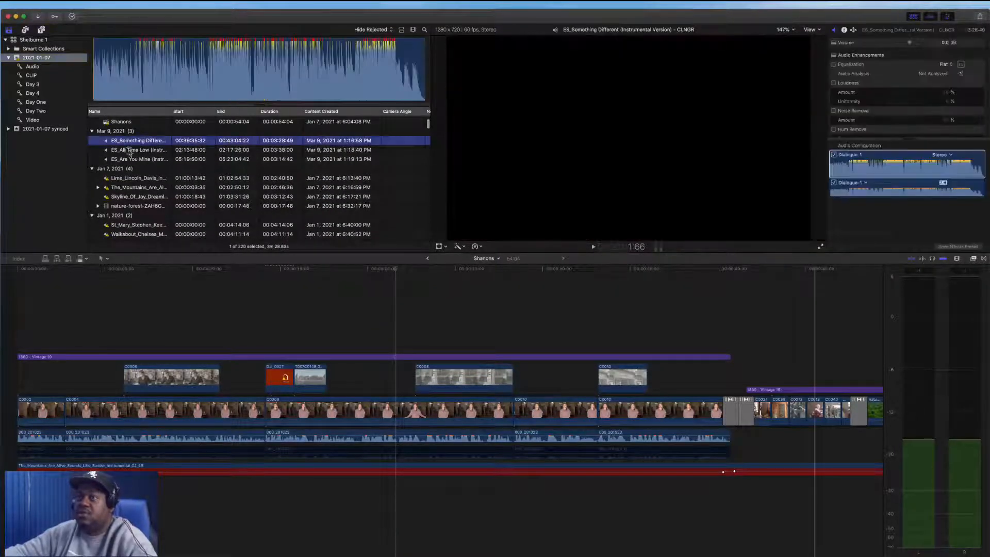
click(134, 149)
click(134, 140)
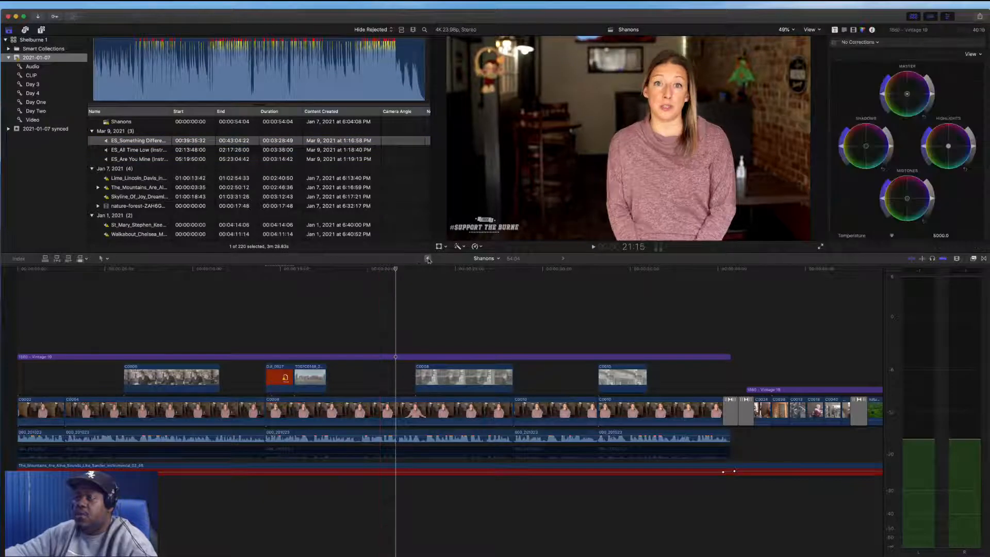
Switch to the Shelburne Buz synced project and scroll through its timeline looking for the bakery segment
click(428, 258)
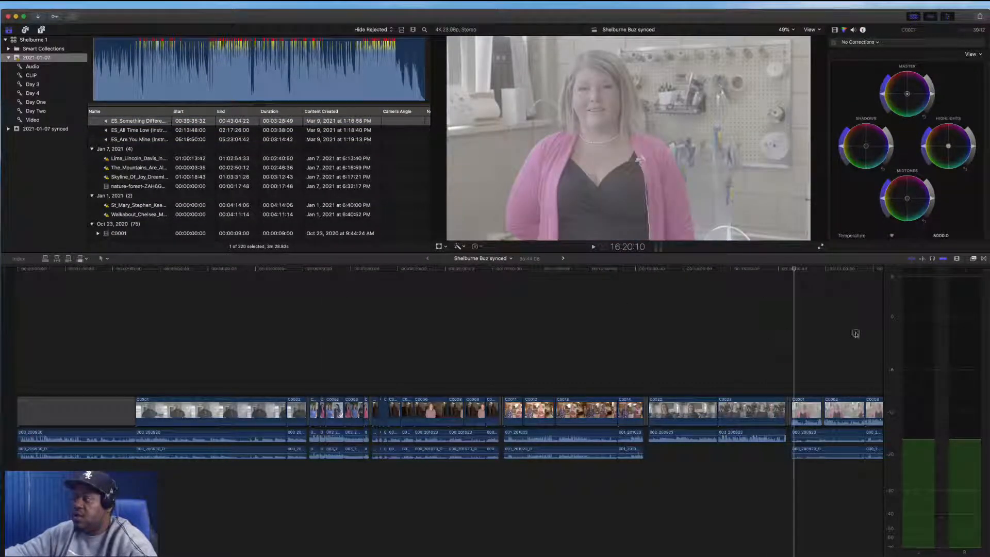
scroll(416, 338, right, 3)
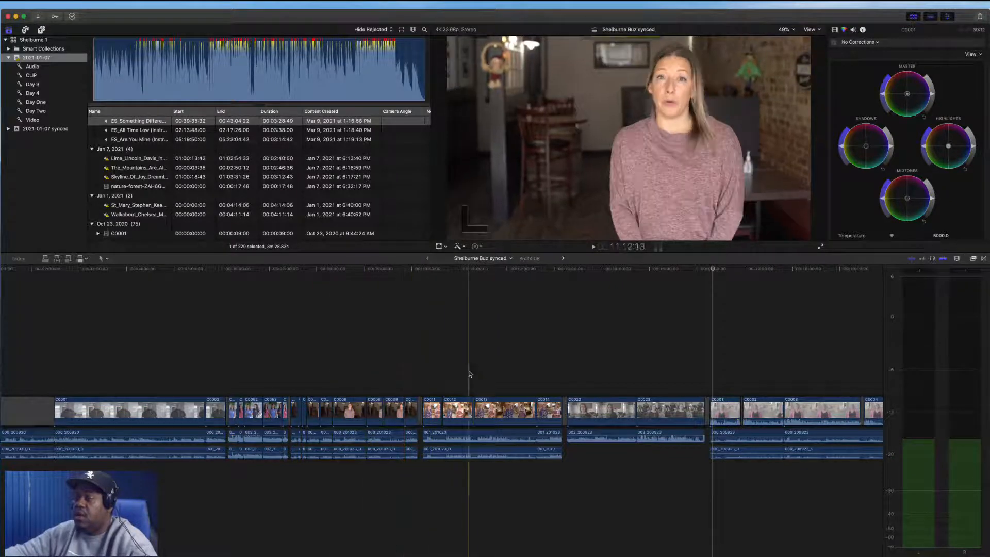
scroll(464, 374, right, 15)
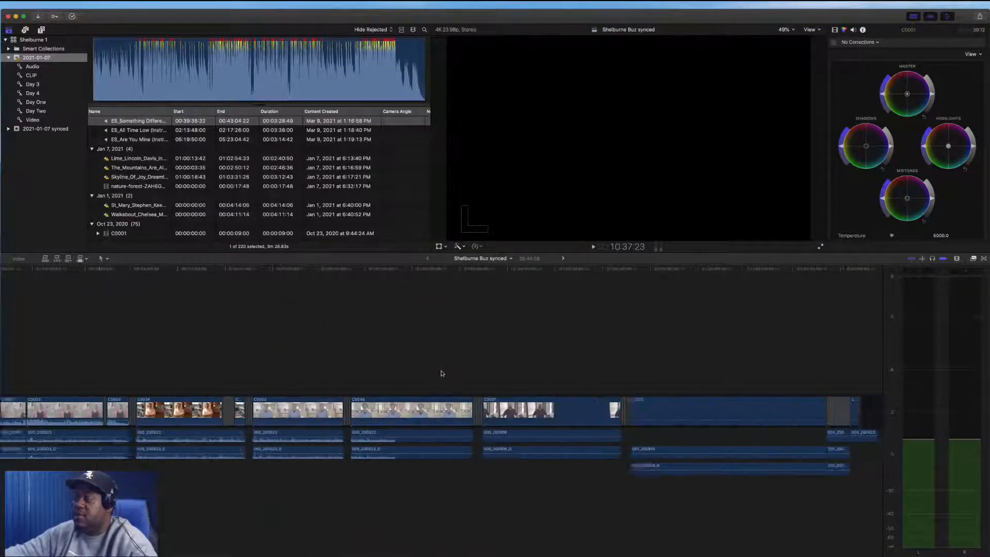
scroll(441, 372, left, 6)
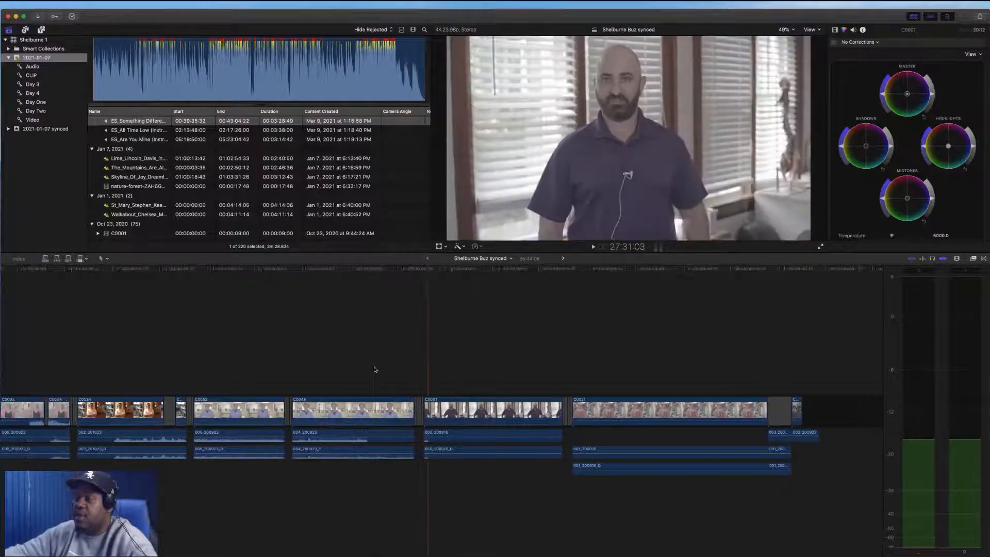
scroll(361, 368, left, 4)
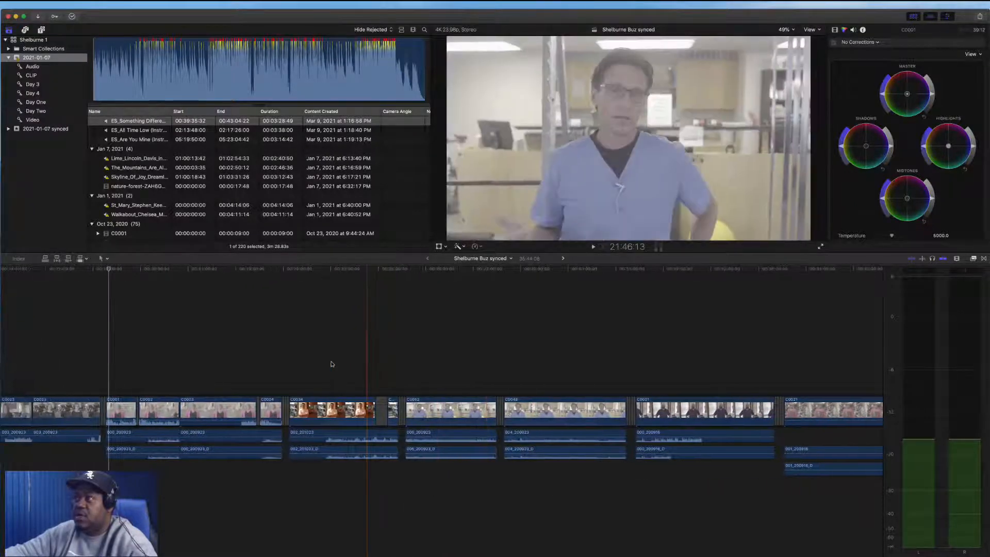
scroll(335, 370, left, 6)
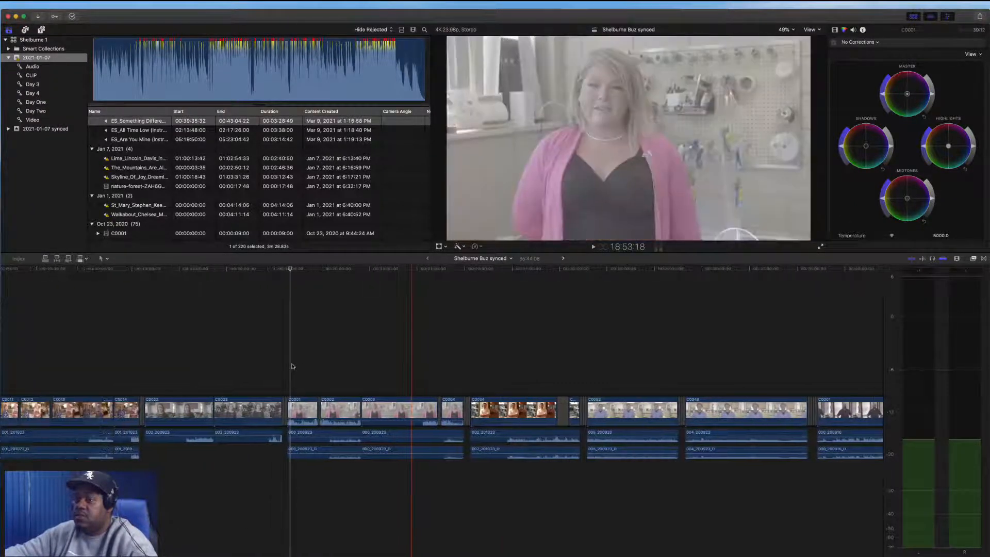
scroll(324, 373, left, 7)
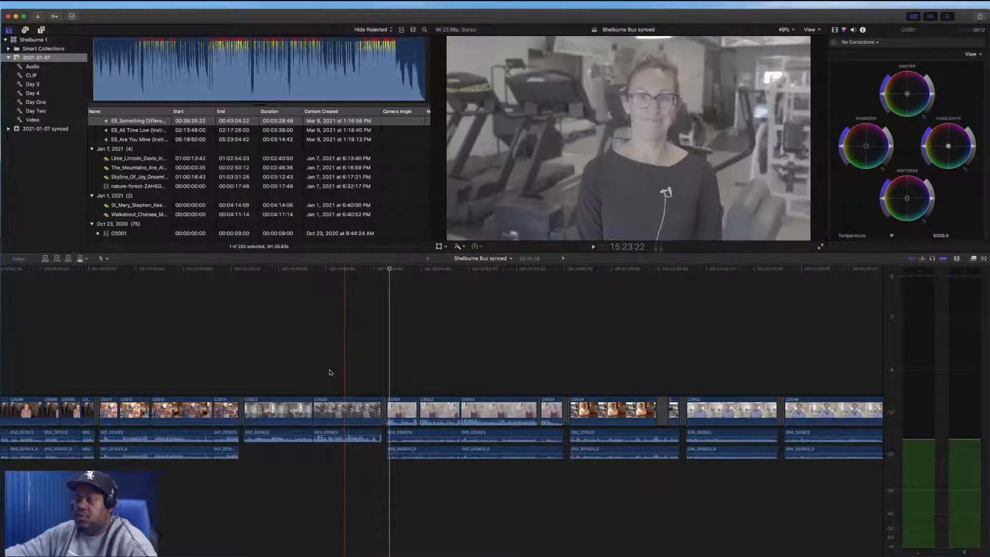
scroll(330, 372, left, 7)
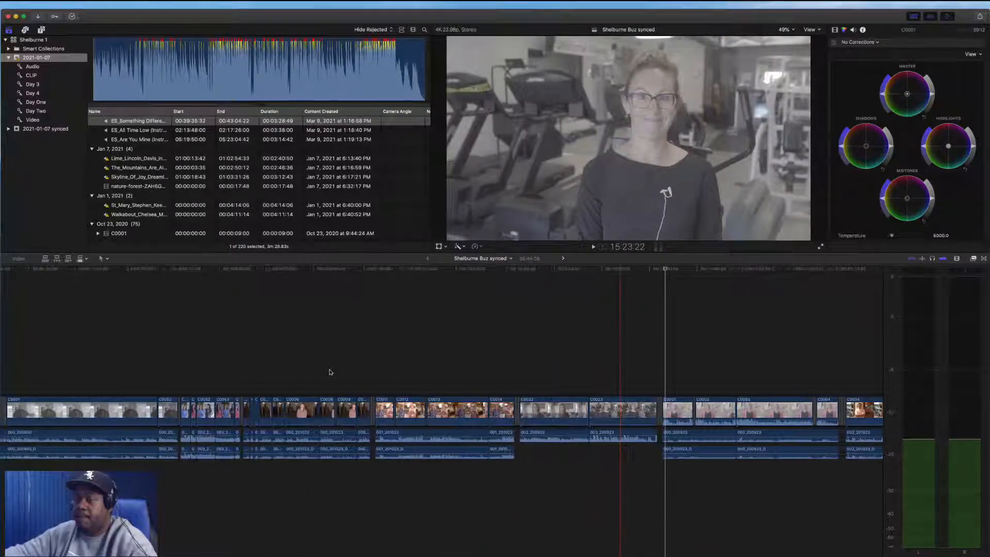
scroll(440, 383, left, 1)
Select the bakery interview clips and their audio in the timeline, play them back, and copy them
click(437, 382)
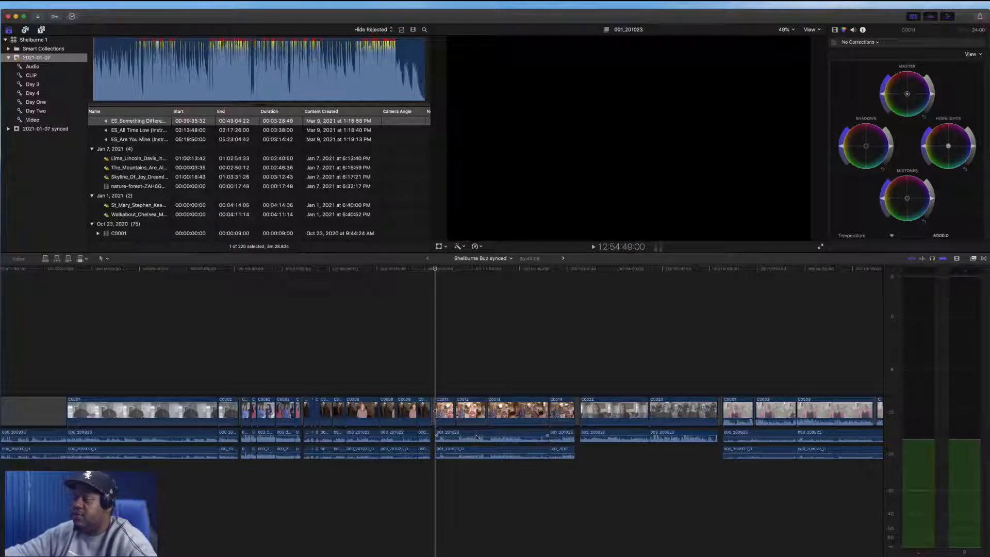
click(456, 450)
click(563, 452)
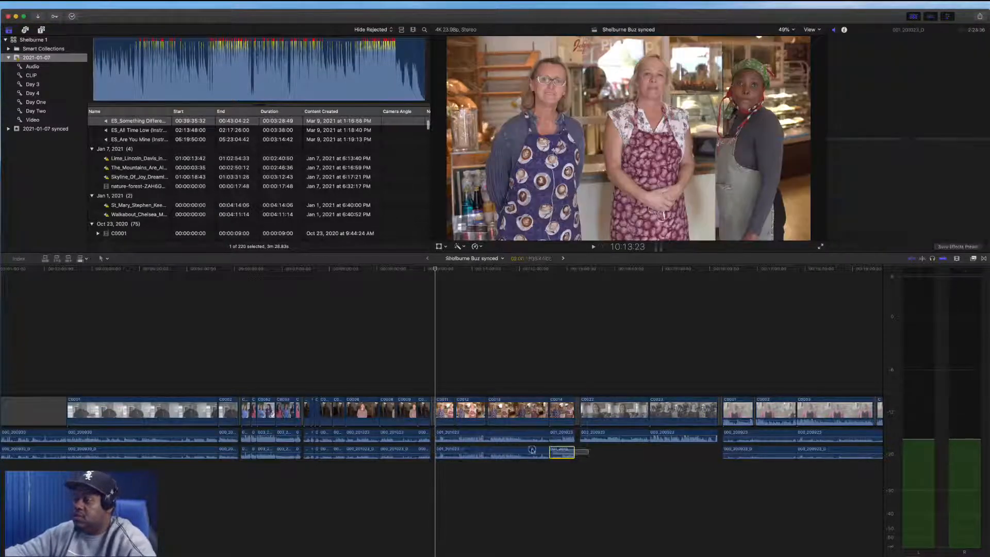
super+click(532, 450)
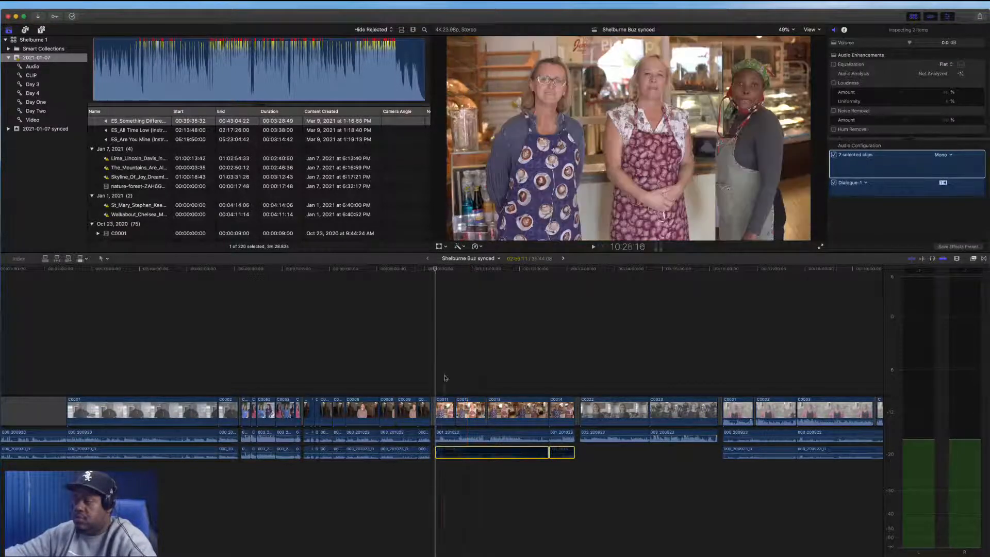
key(space)
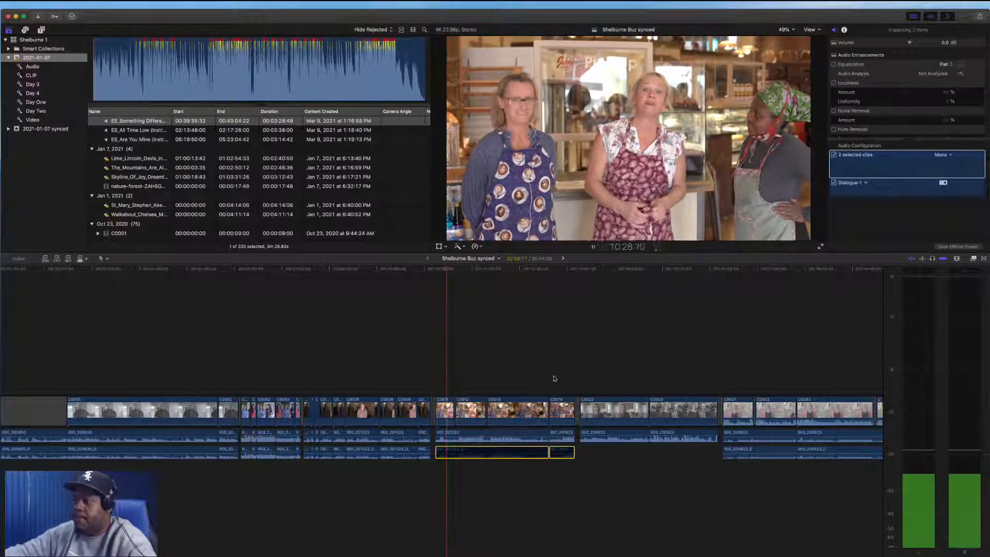
drag(564, 375, 442, 482)
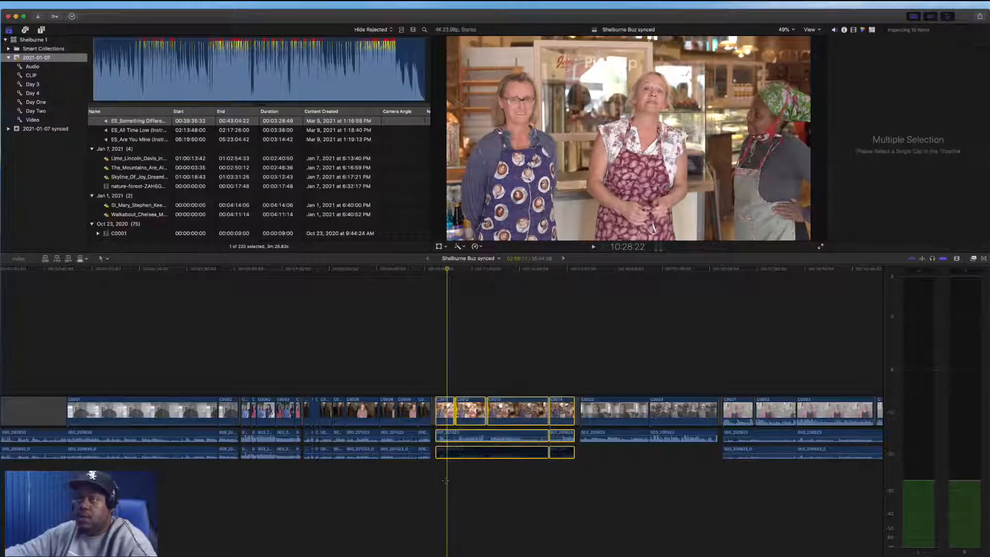
click(55, 32)
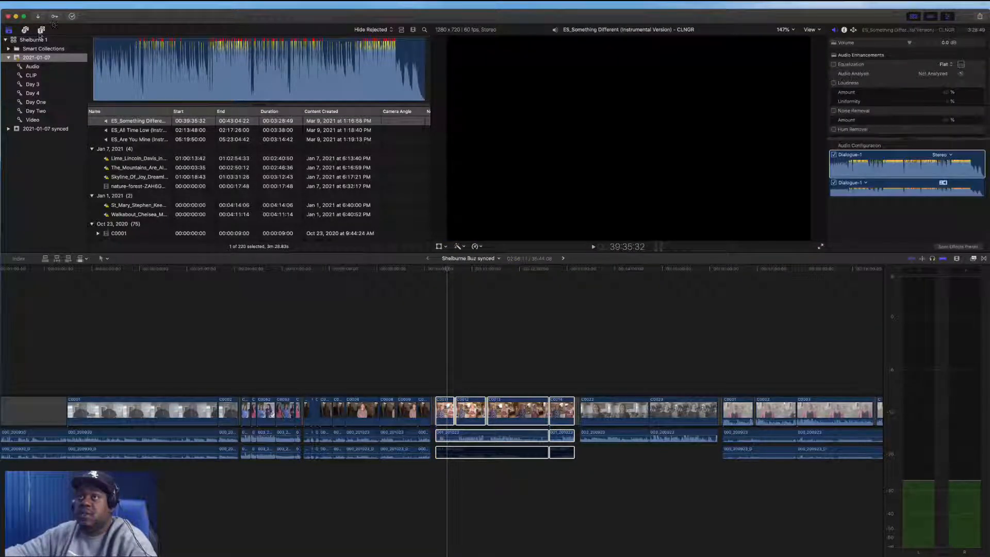
Create a new project named Jelly Bakery in the 2021-01-07 event
click(69, 3)
mouse_move(119, 18)
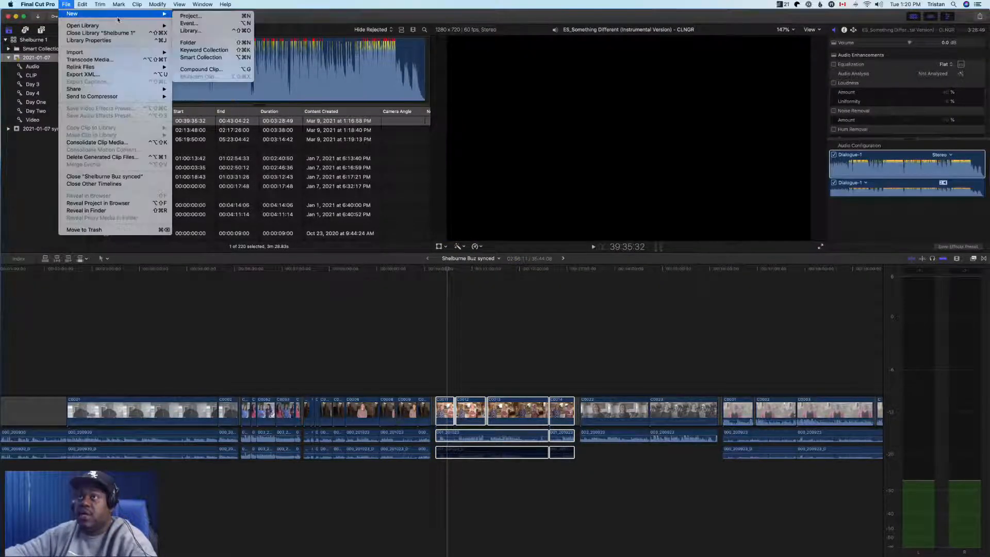
click(203, 17)
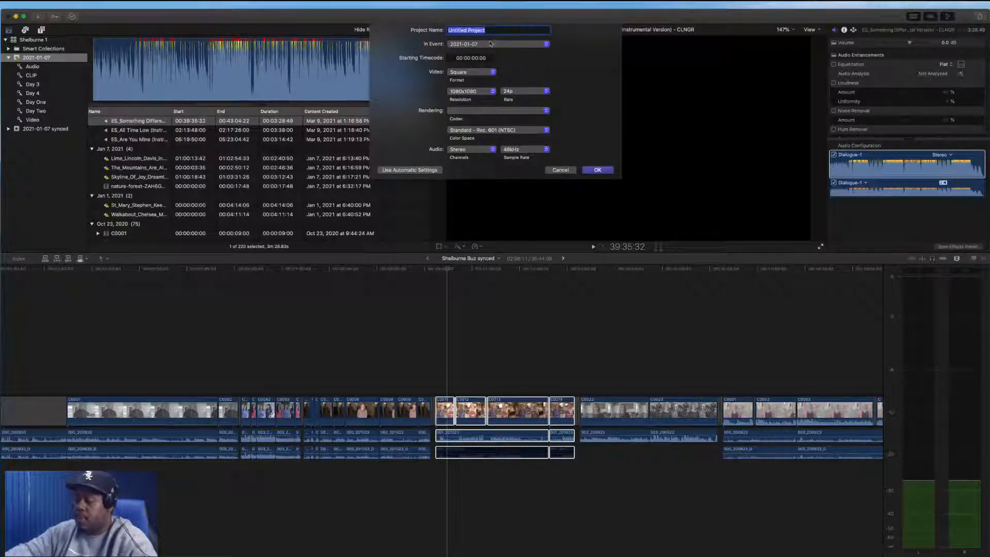
text(Jelly Bakery)
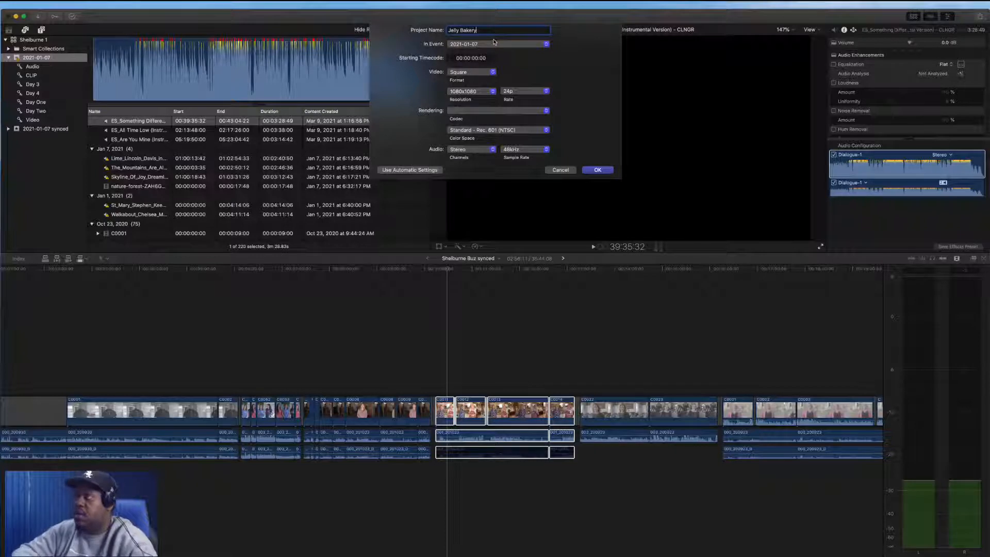
key(Return)
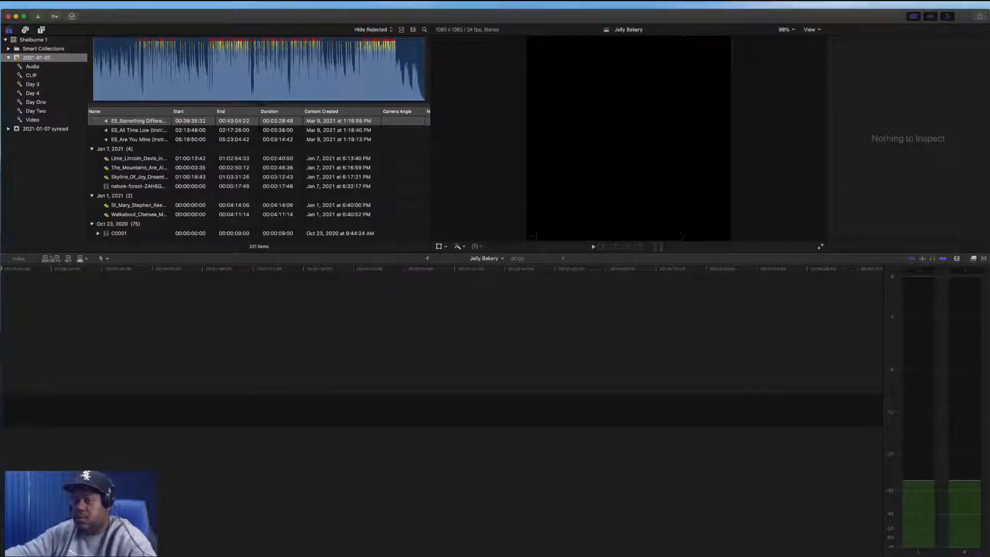
Paste the copied bakery clips into the Jelly Bakery timeline and zoom to fit
key(super+v)
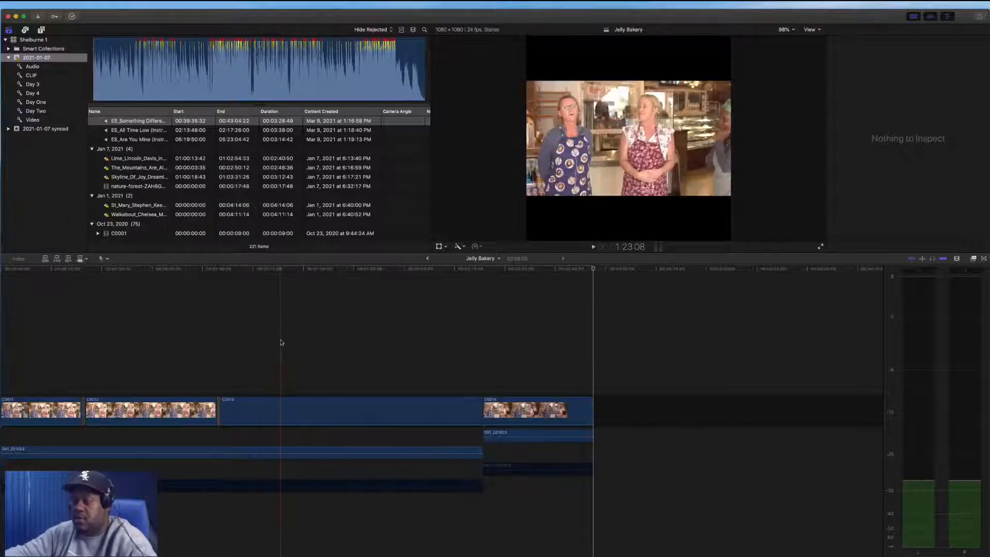
key(shift+z)
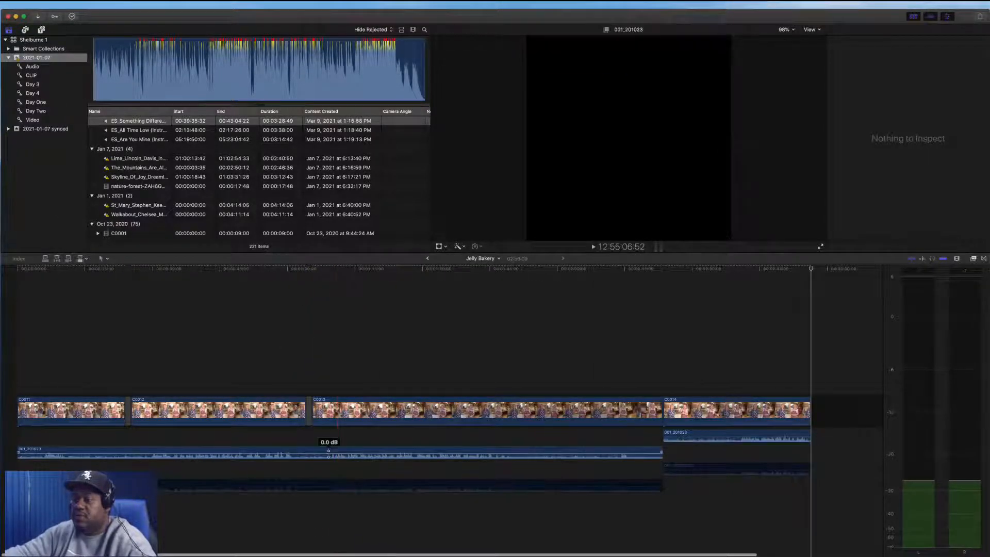
Raise the interview audio clip's volume to about 10 dB while playing it back
drag(328, 454, 329, 450)
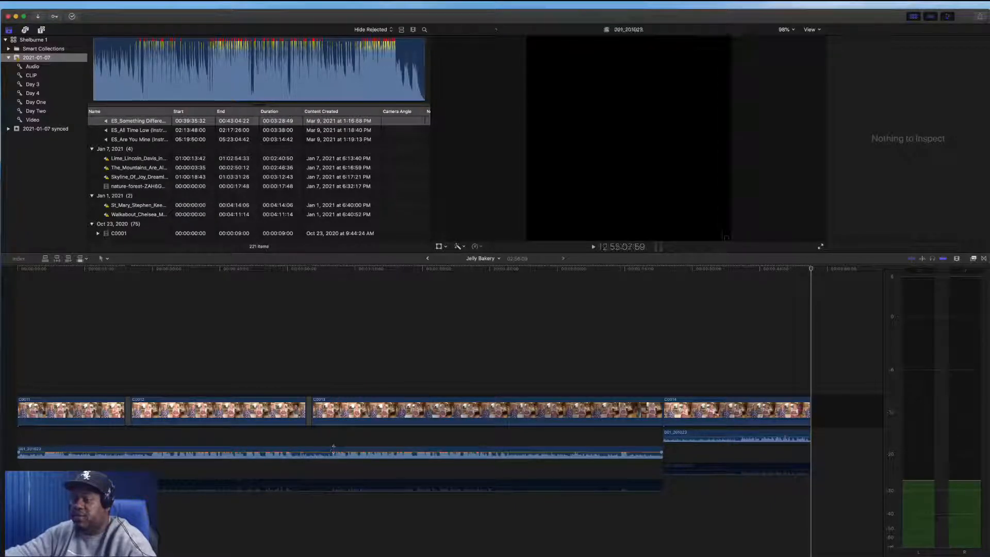
key(space)
key(super+6)
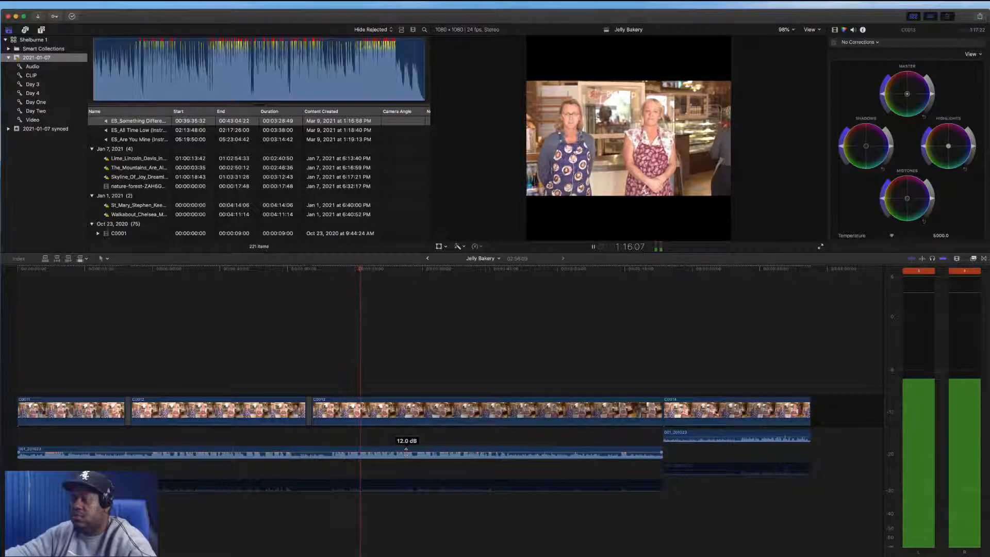
drag(406, 455, 449, 453)
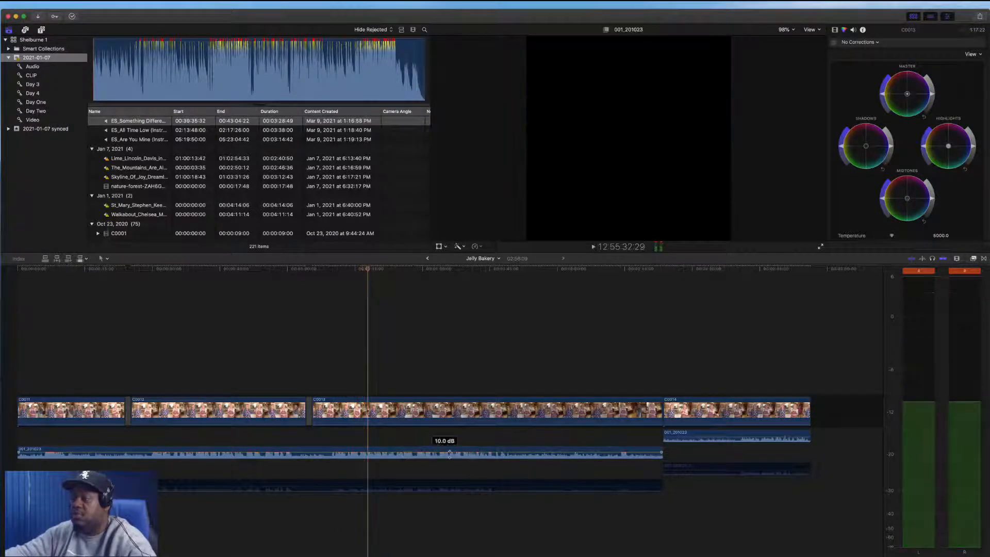
click(488, 453)
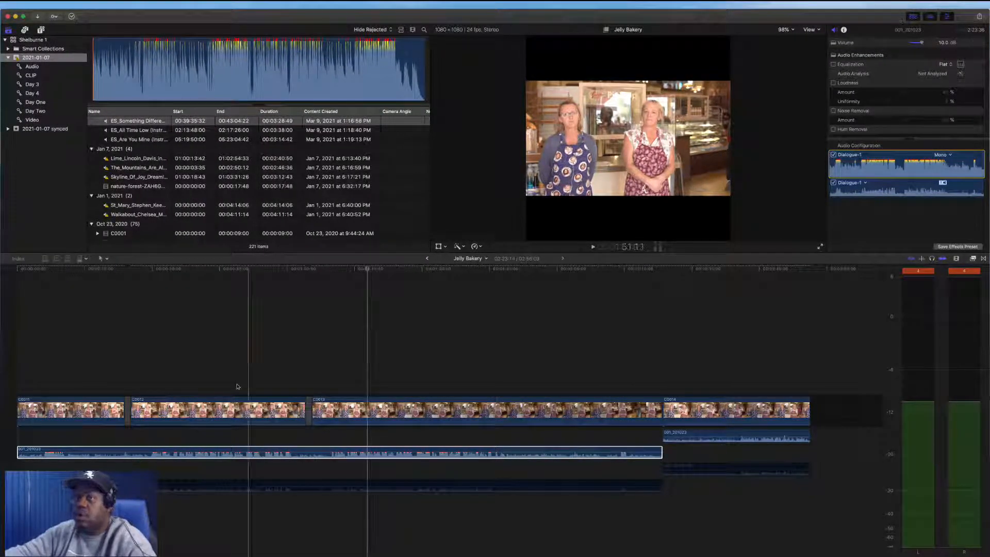
Change the Jelly Bakery project's video format from Square to 4K in its project settings
scroll(149, 184, up, 3)
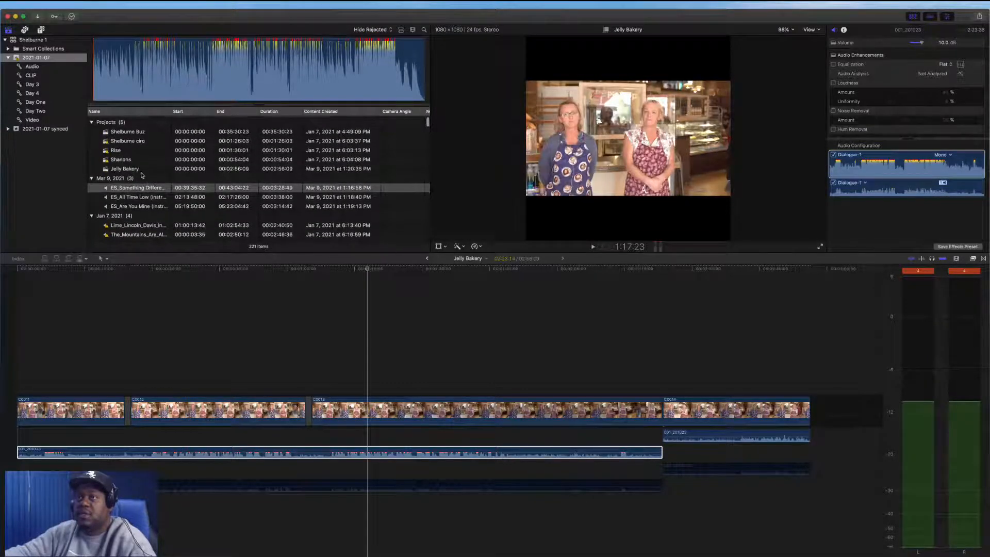
click(124, 168)
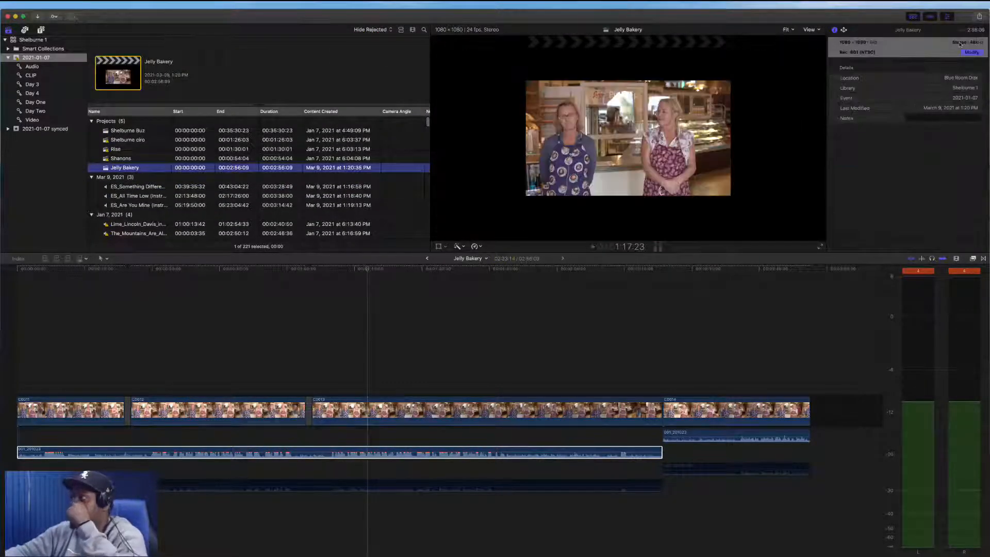
click(973, 53)
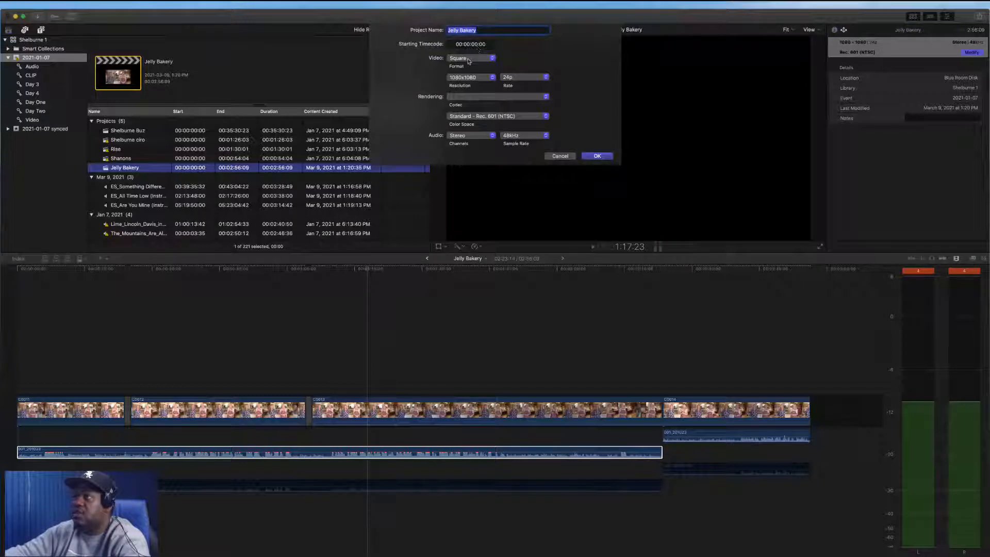
click(470, 60)
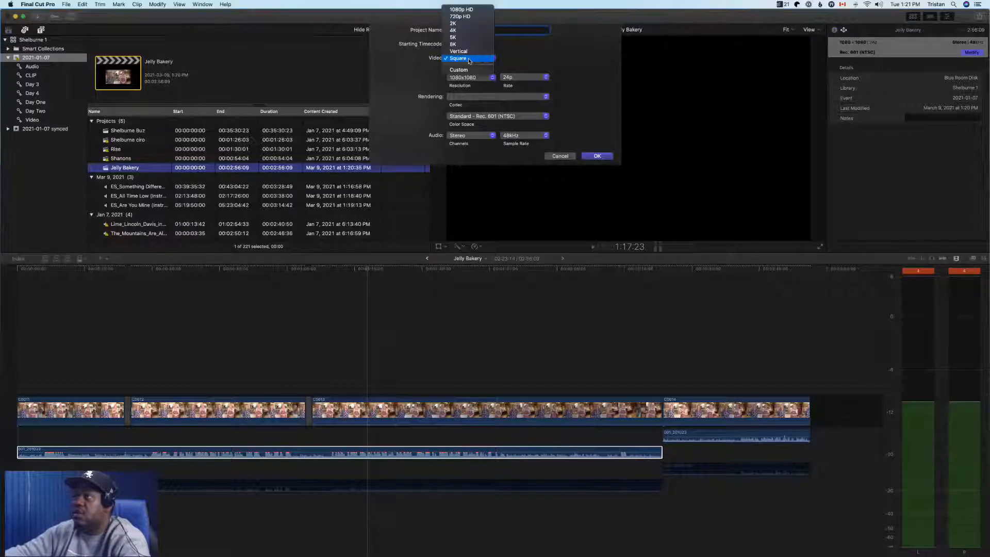
click(467, 30)
click(597, 156)
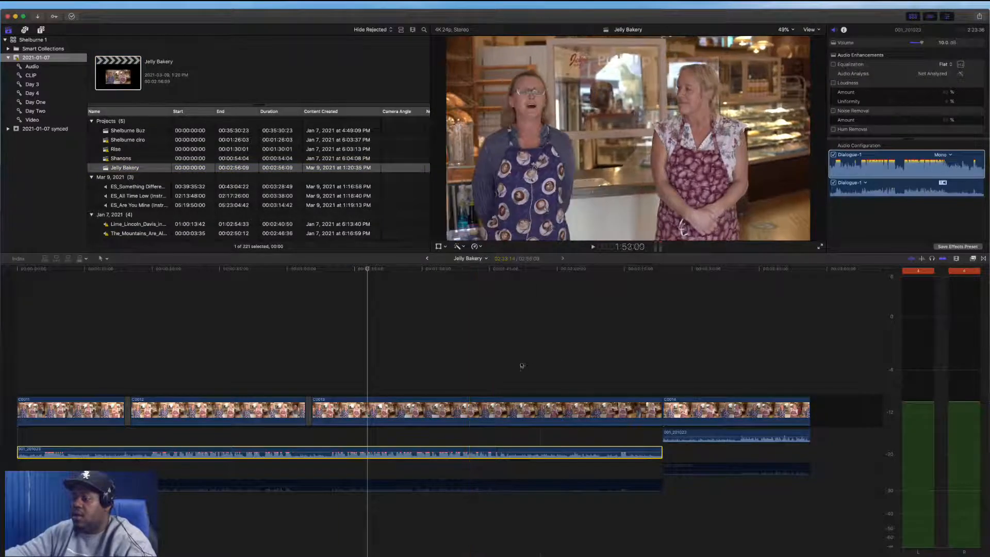
click(805, 20)
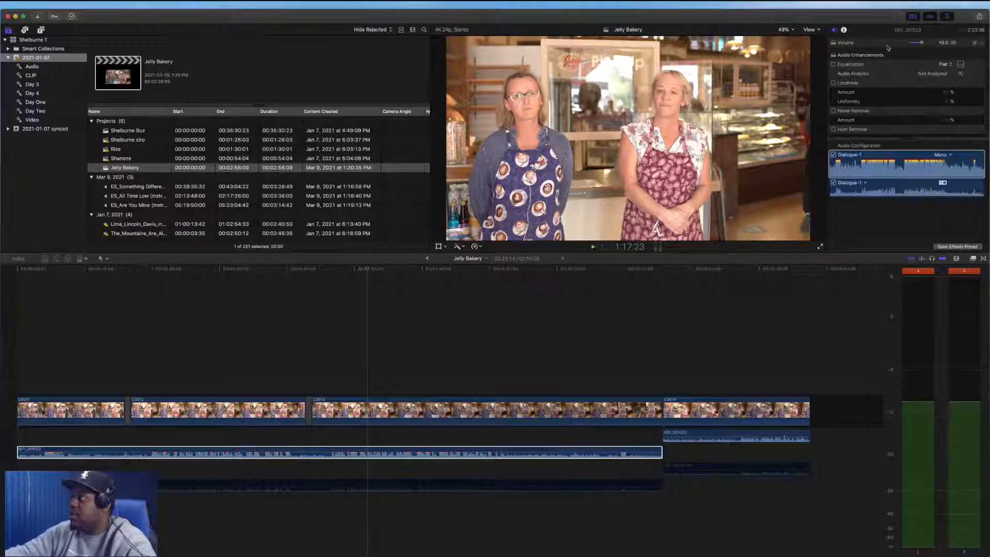
Enable Noise Removal on the interview audio clip, toggling it off and on during playback to compare
click(834, 112)
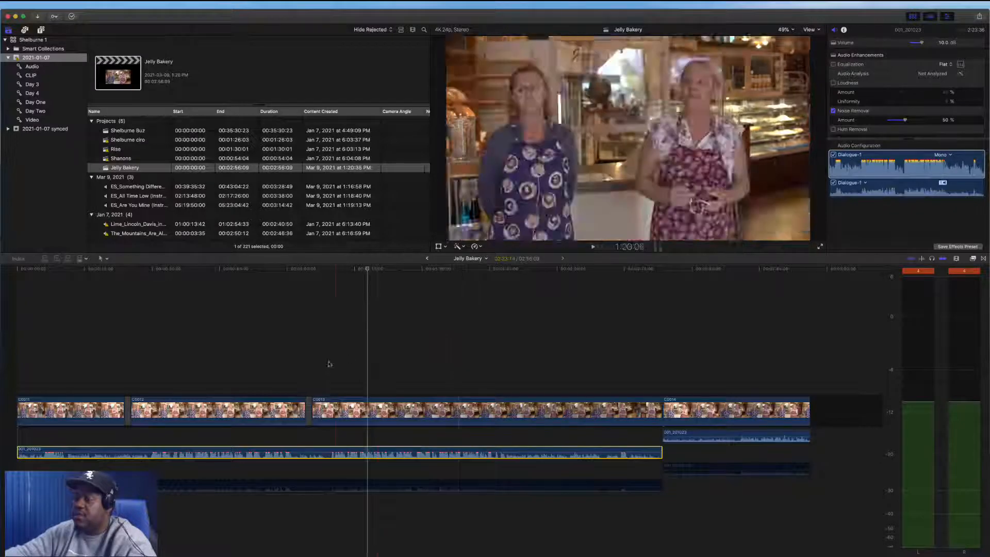
key(space)
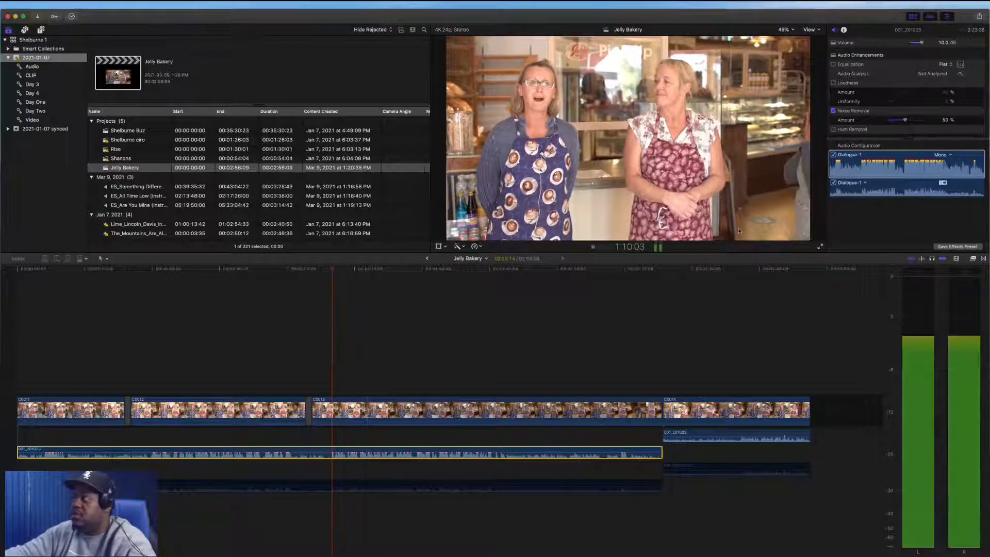
click(834, 111)
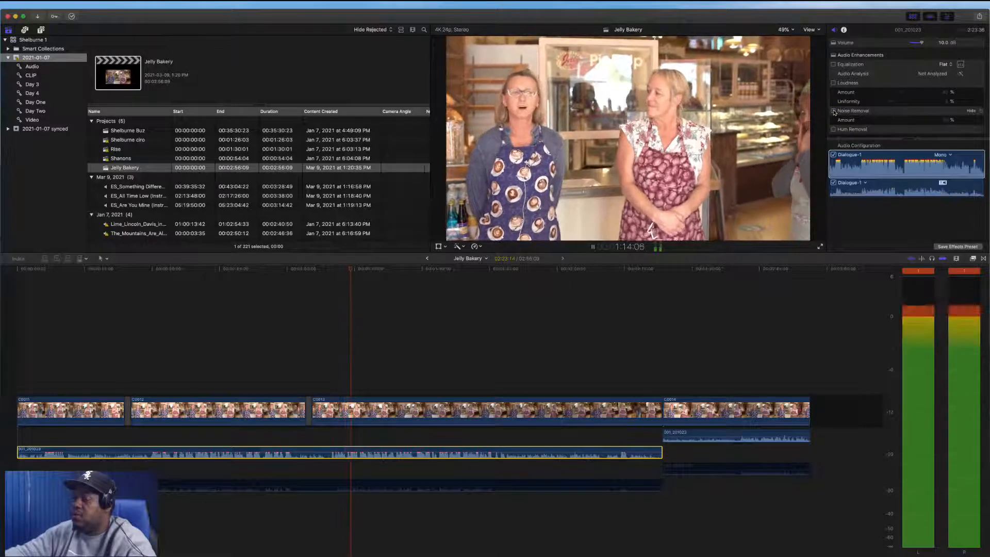
click(834, 111)
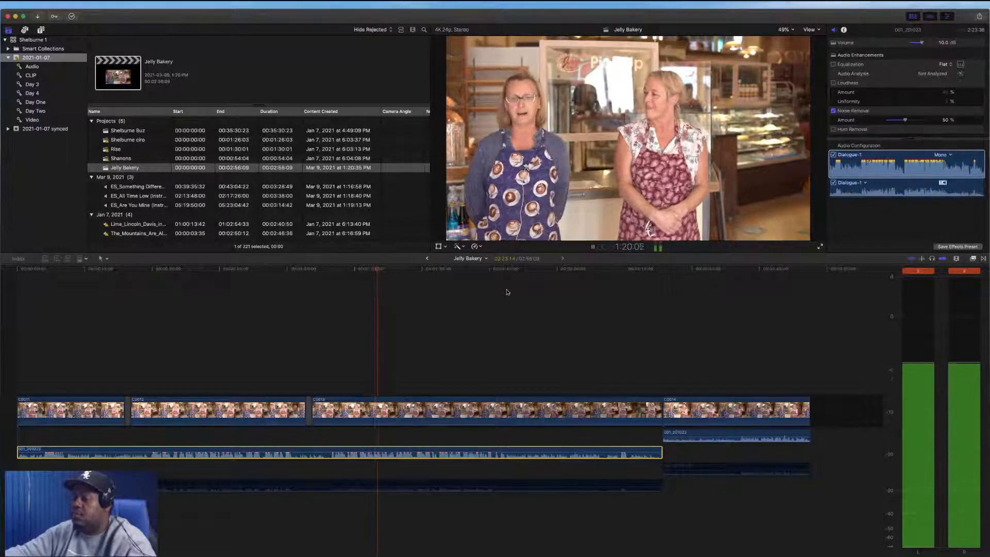
key(space)
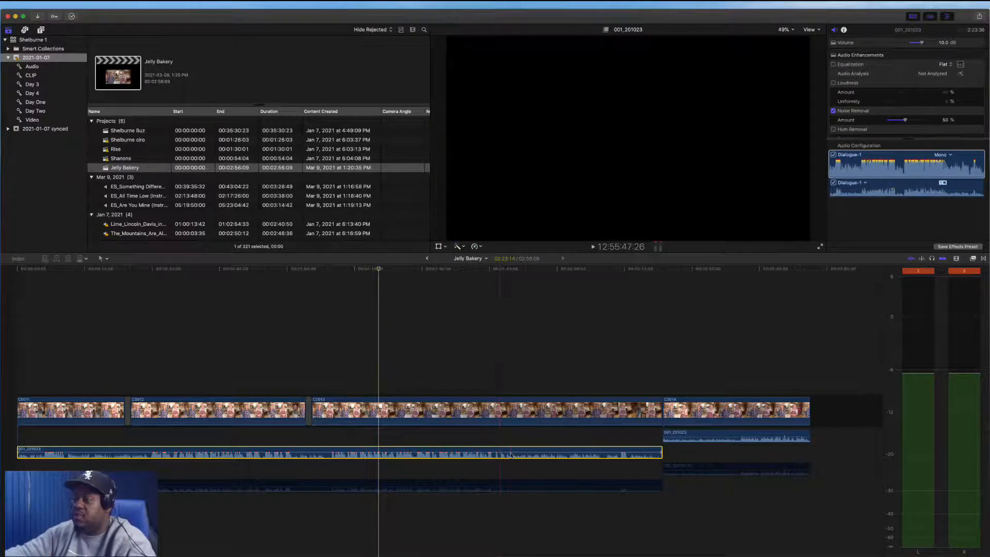
Open the interview clip's graphic equalizer, switch it between 31 and 10 bands, and move the window aside
click(961, 65)
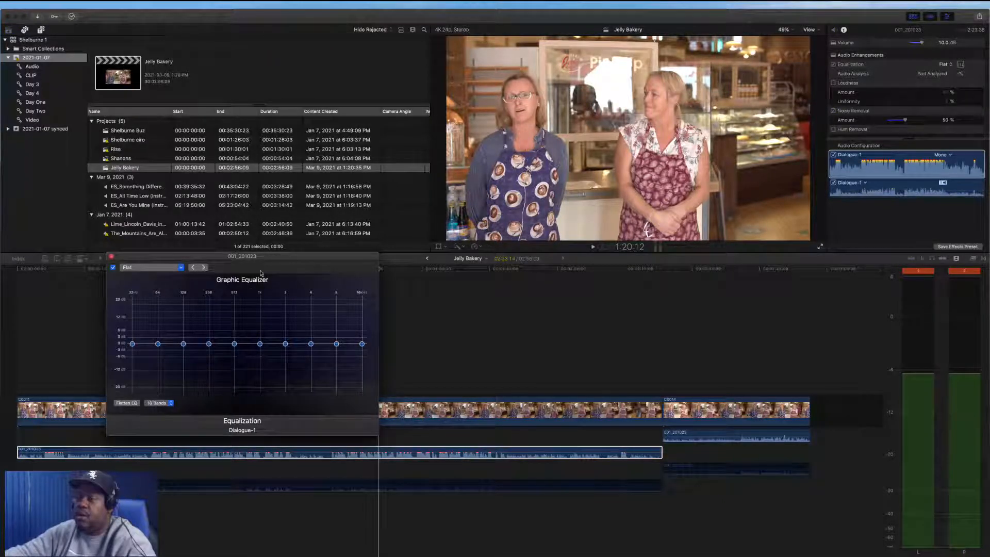
drag(257, 259, 351, 247)
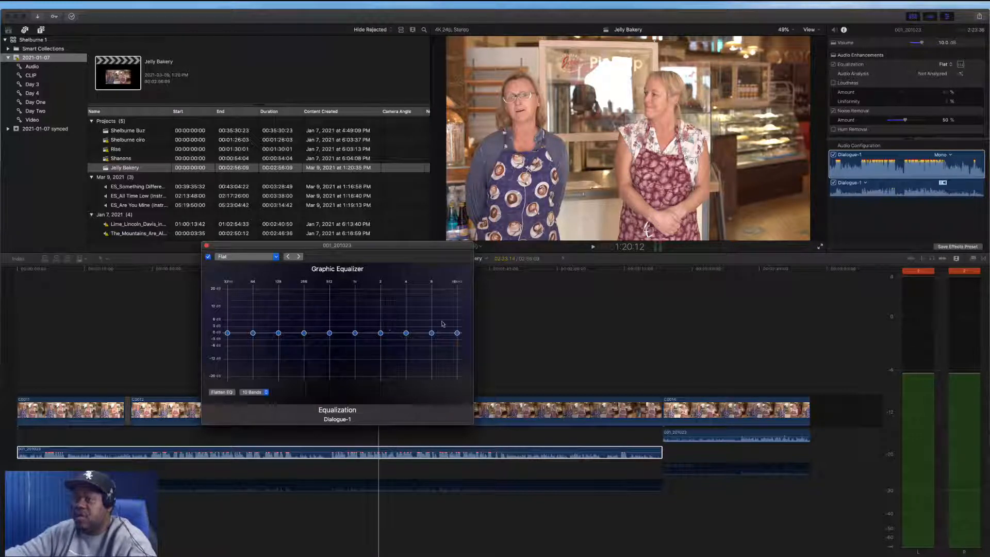
click(244, 398)
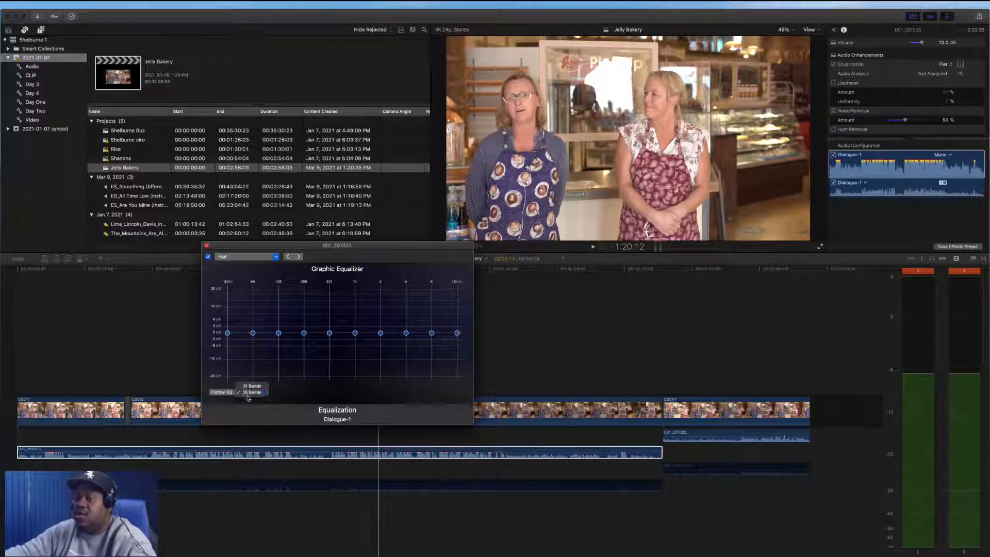
click(256, 387)
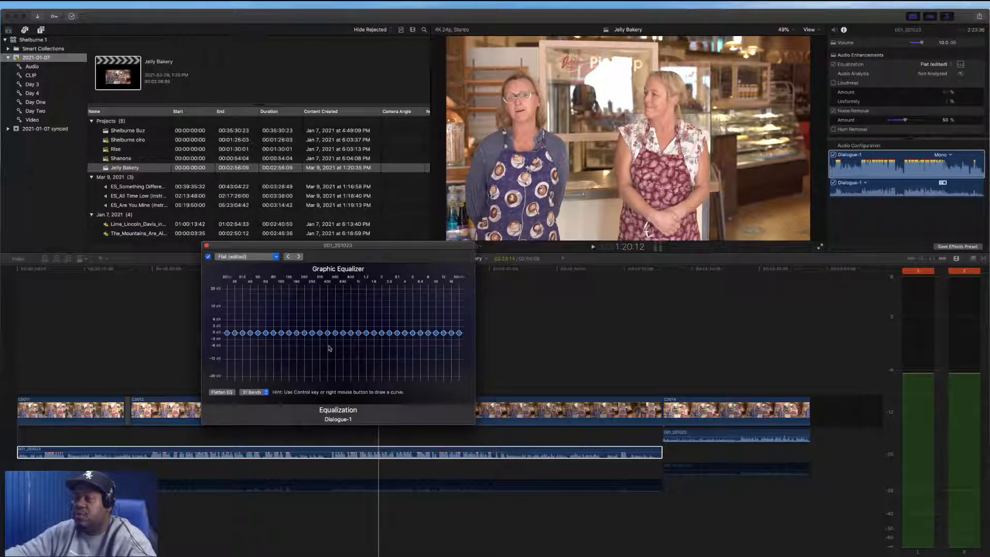
click(252, 398)
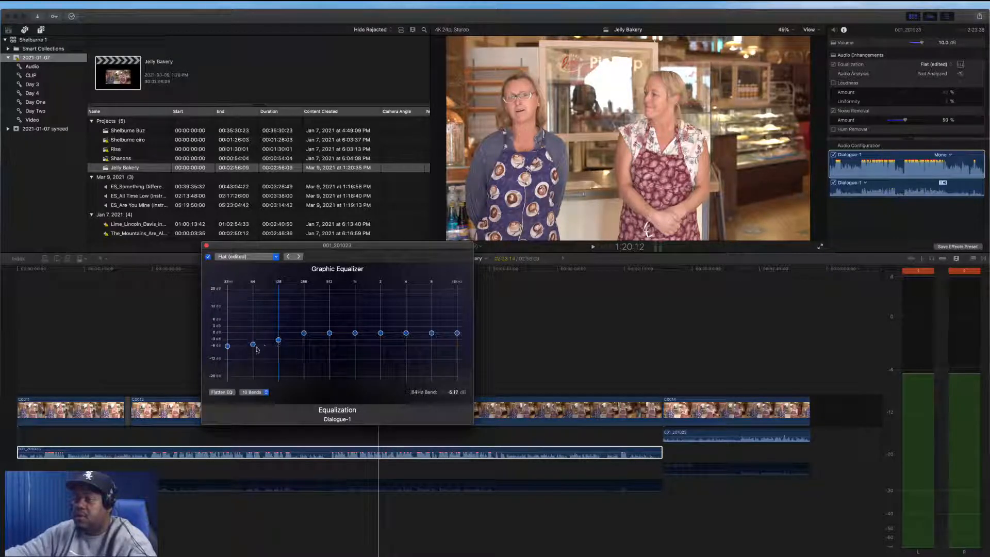
drag(387, 253, 780, 254)
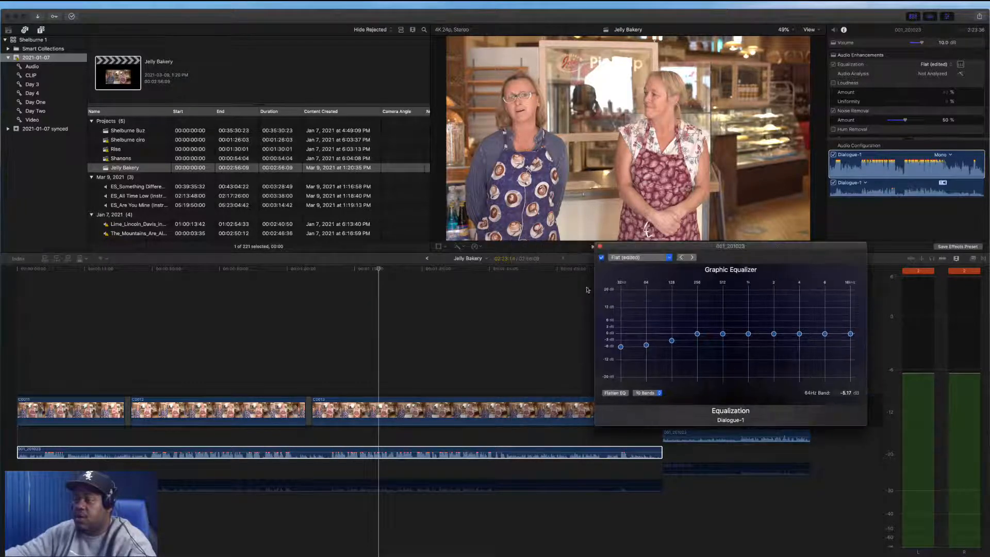
Pull the 32 Hz and 64 Hz equalizer bands down to -20 dB, toggling the equalizer off and on during playback
key(space)
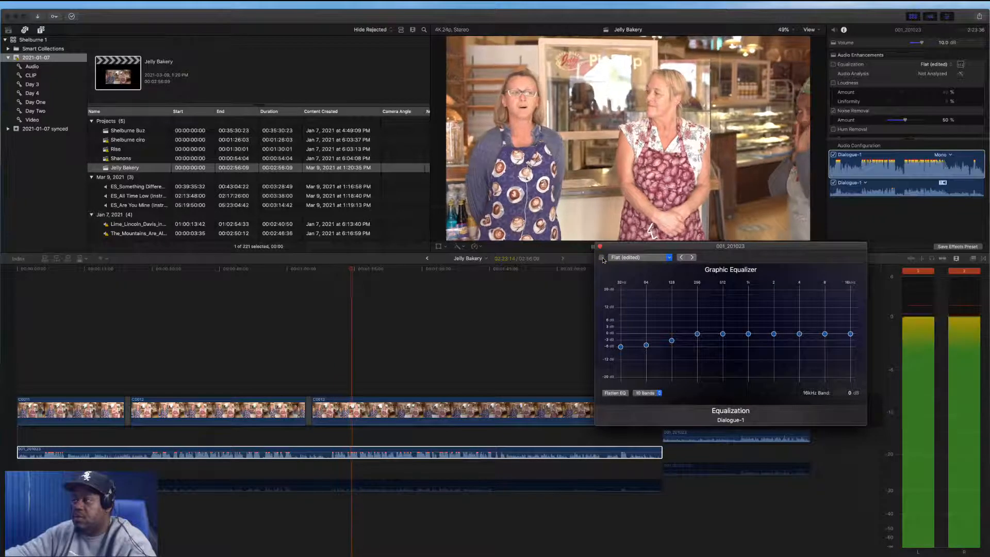
drag(621, 347, 621, 377)
drag(646, 345, 646, 378)
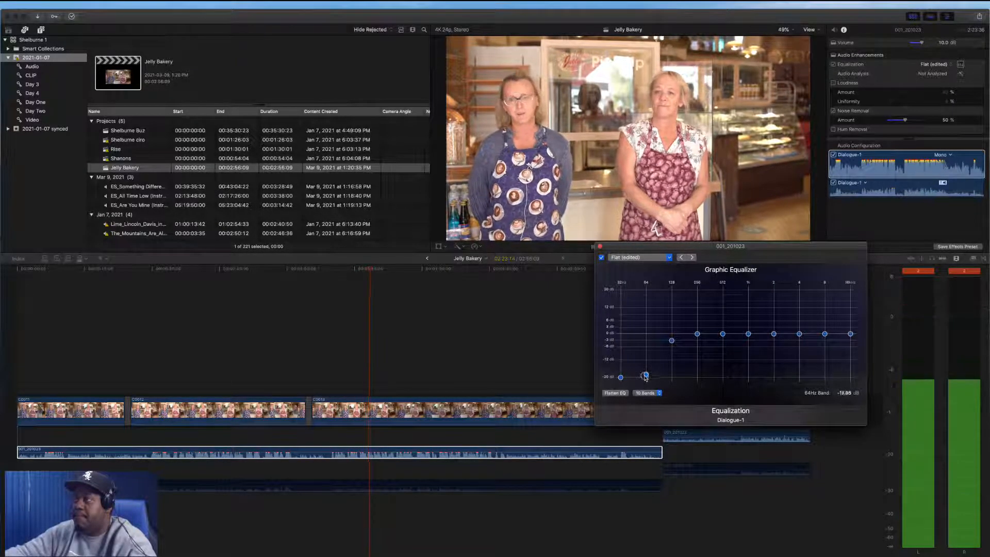
click(601, 257)
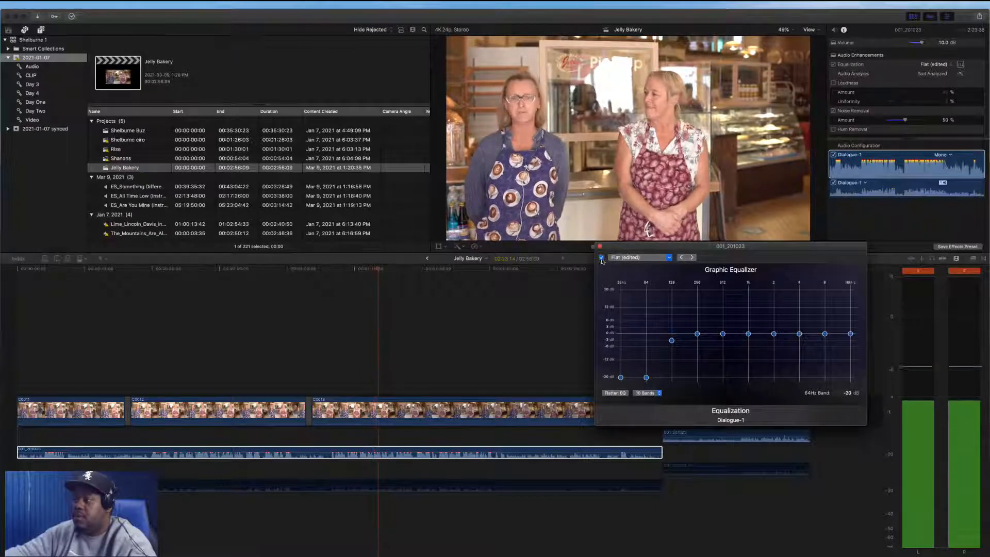
click(601, 257)
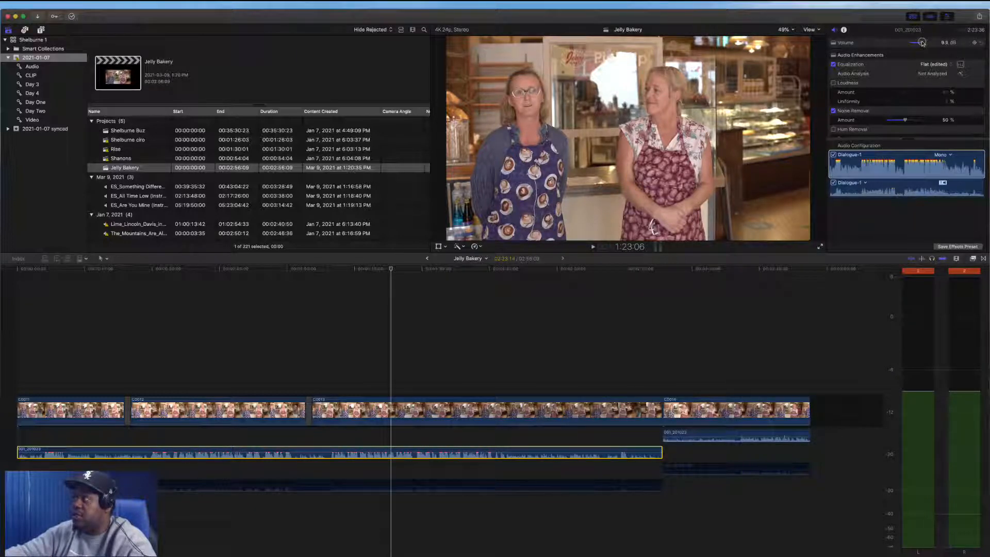
Paste the interview clip's audio attributes onto the second interview audio clip at the end of the timeline
click(342, 386)
key(space)
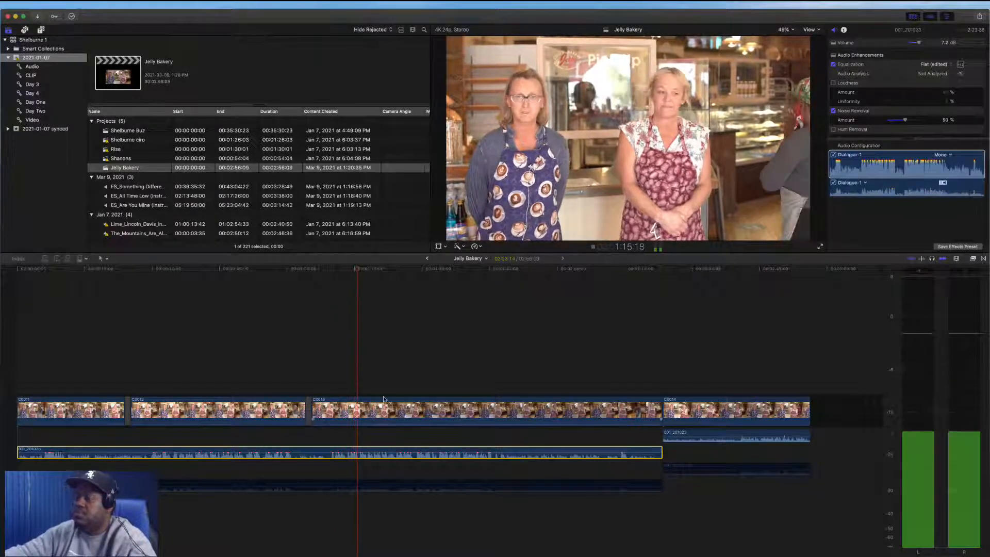
key(space)
scroll(361, 444, right, 5)
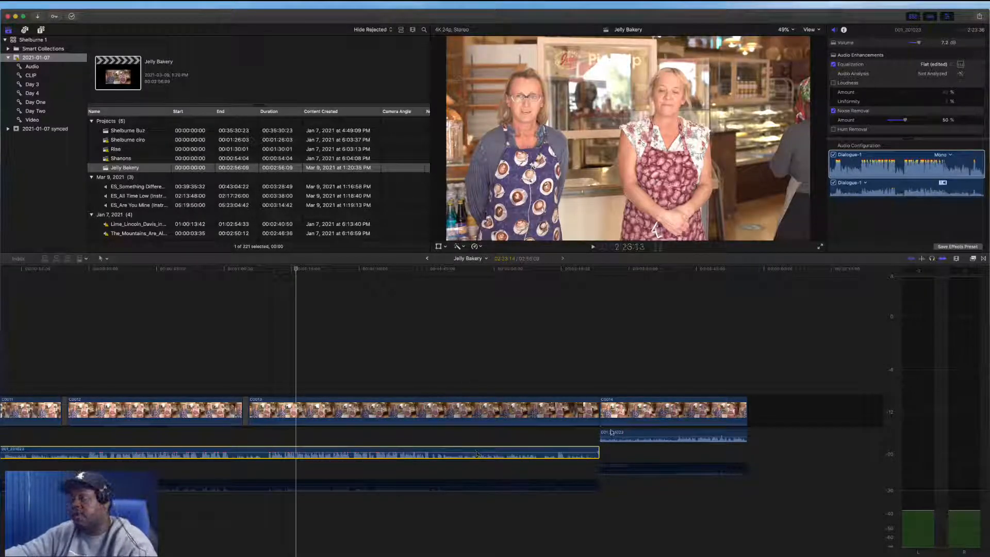
click(646, 437)
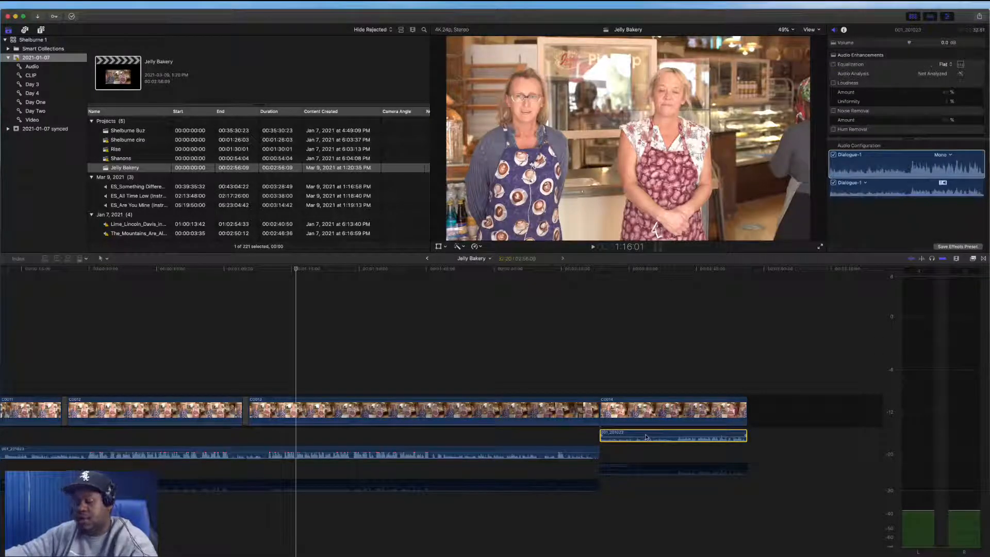
key(alt+super+a)
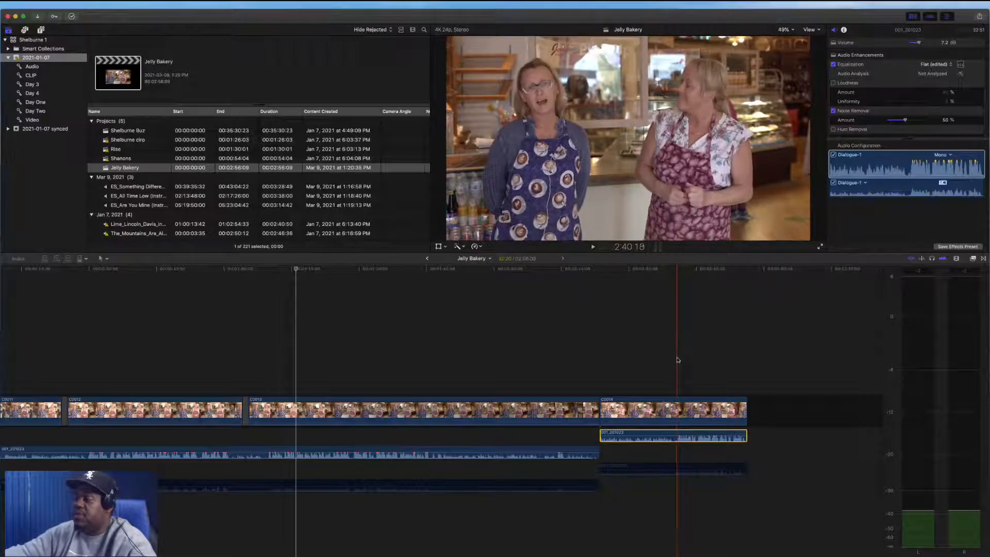
Play back the timeline and inspect the individual bakery video clips
scroll(674, 360, left, 1)
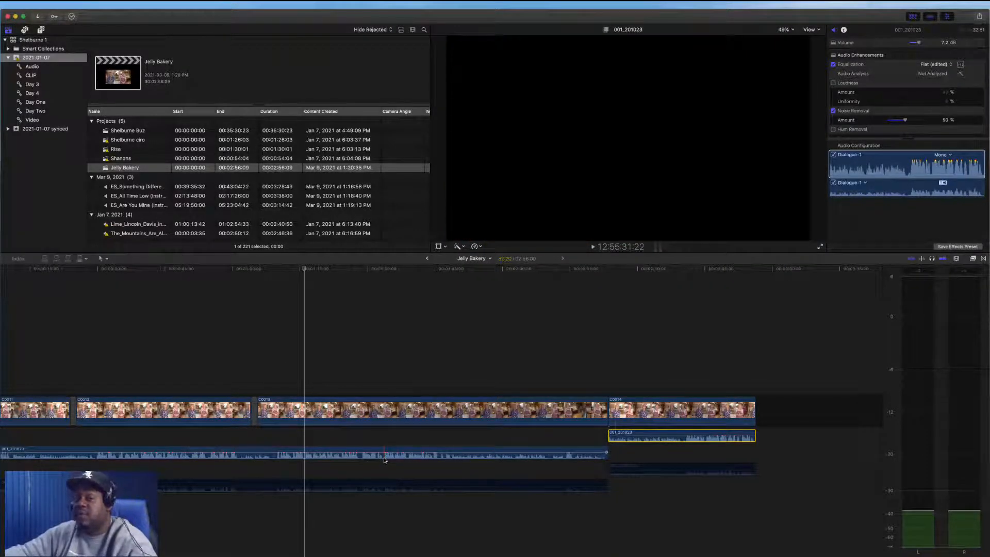
key(space)
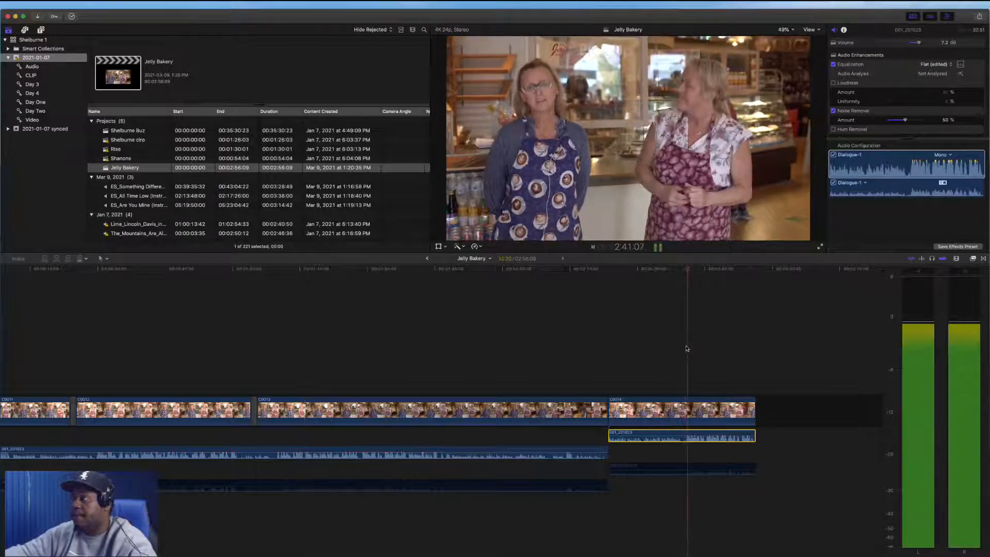
key(space)
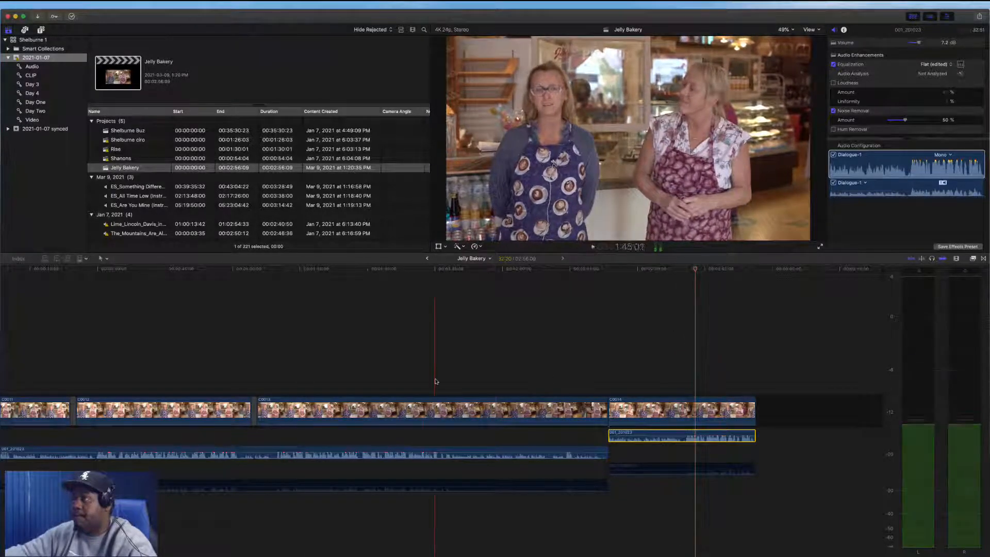
click(445, 381)
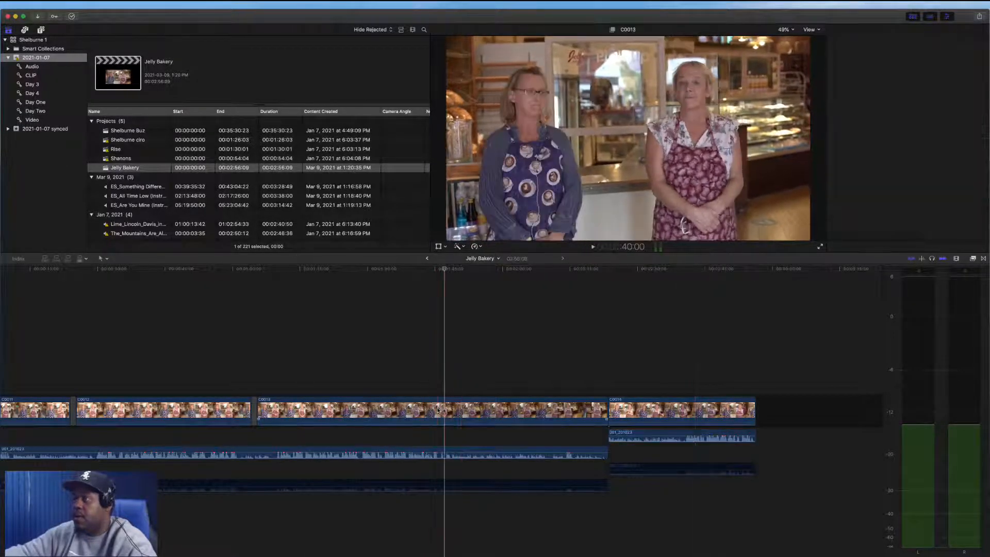
click(438, 408)
scroll(188, 373, left, 3)
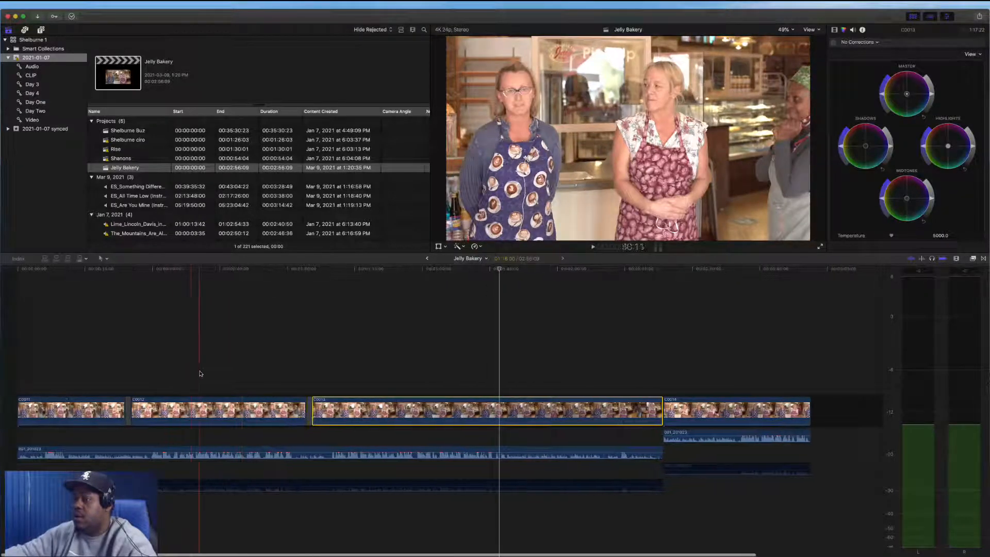
click(217, 376)
click(219, 404)
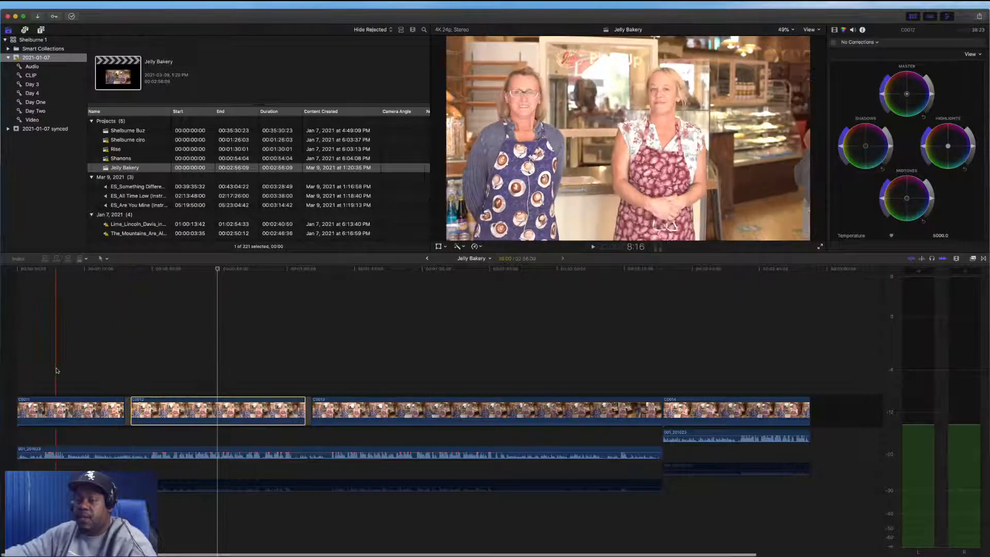
Blade all clips about 6 seconds in and delete the opening section of the timeline
key(space)
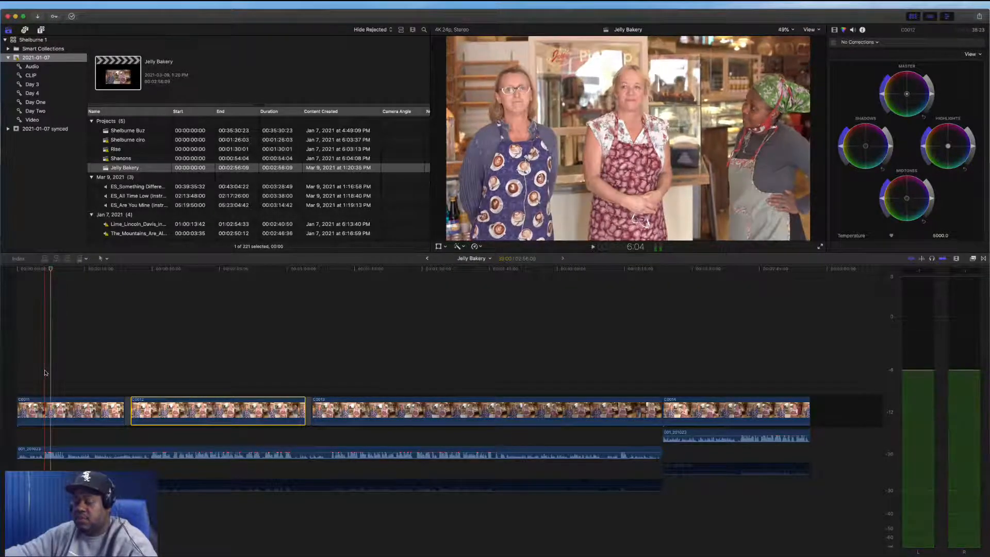
key(shift+super+b)
drag(40, 371, 19, 456)
key(Delete)
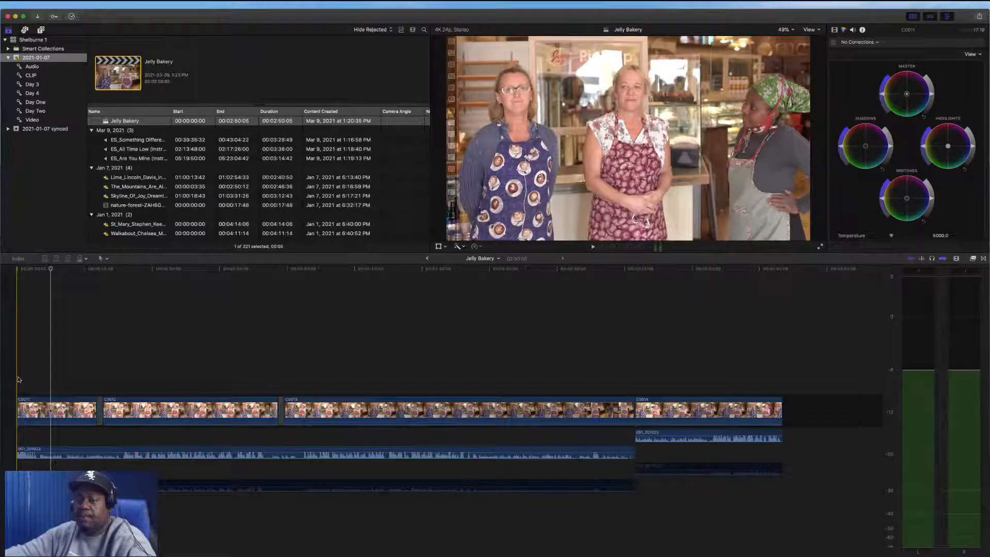
Blade all clips at the playhead a few seconds into the timeline, undoing an extra single-clip blade
key(space)
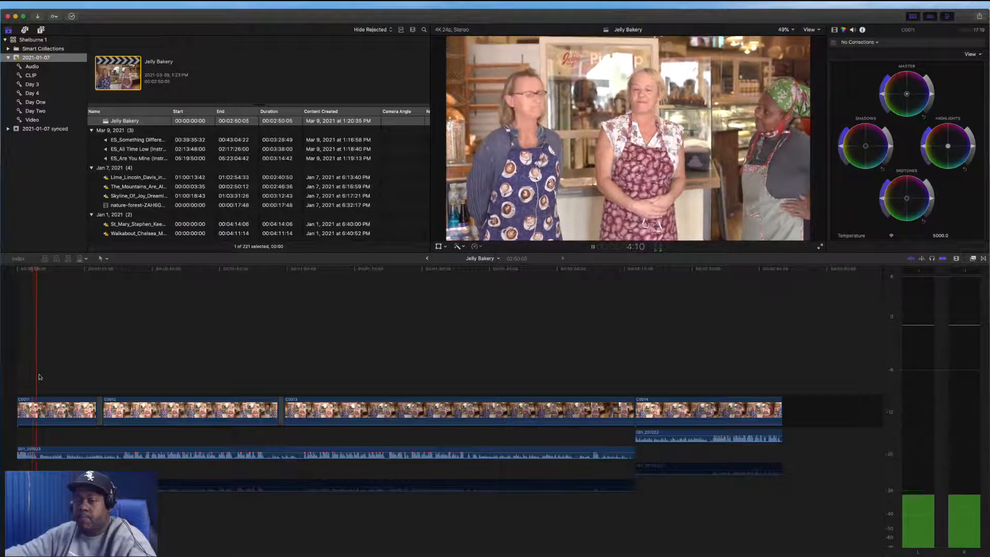
key(space)
key(shift+super+b)
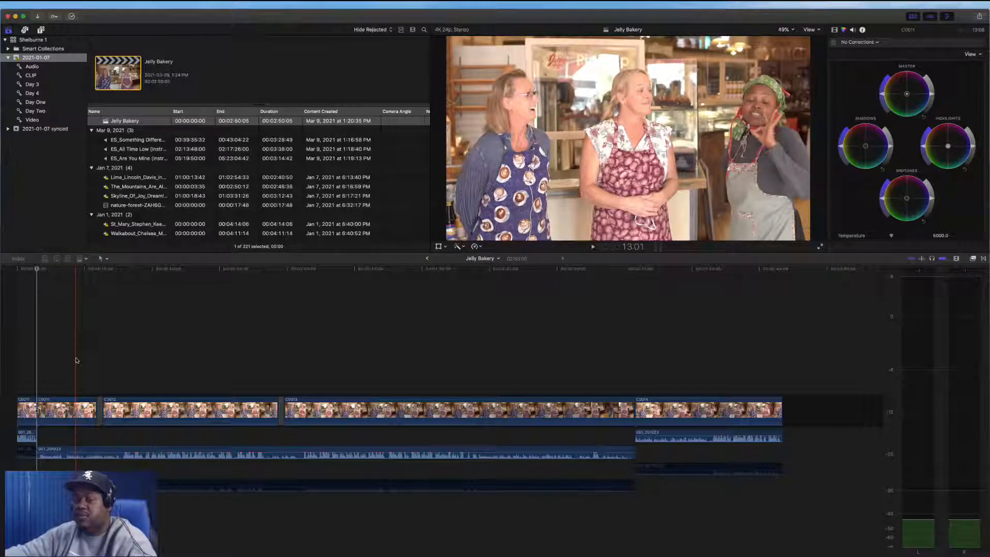
key(super+b)
key(super+z)
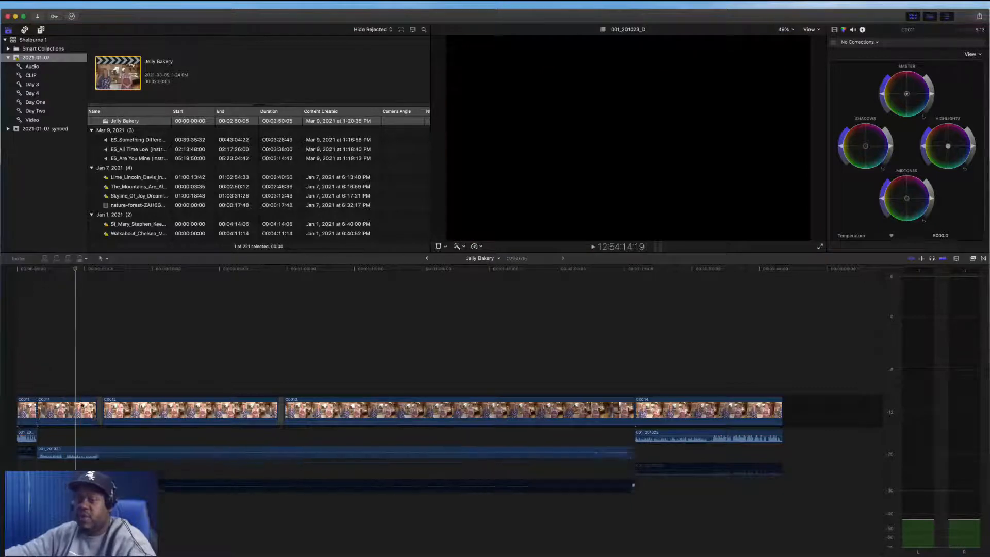
Play back the start of the timeline to review the new cut
key(space)
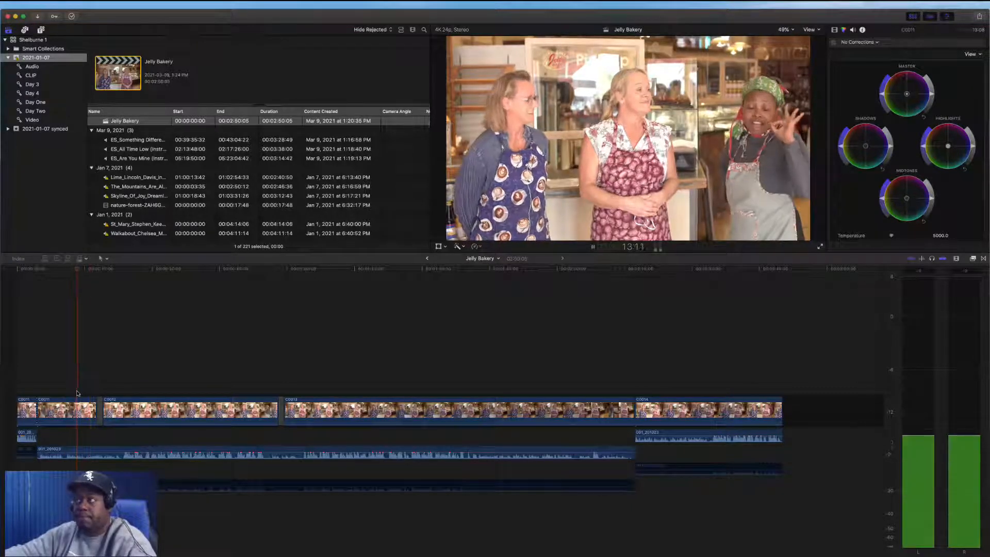
key(space)
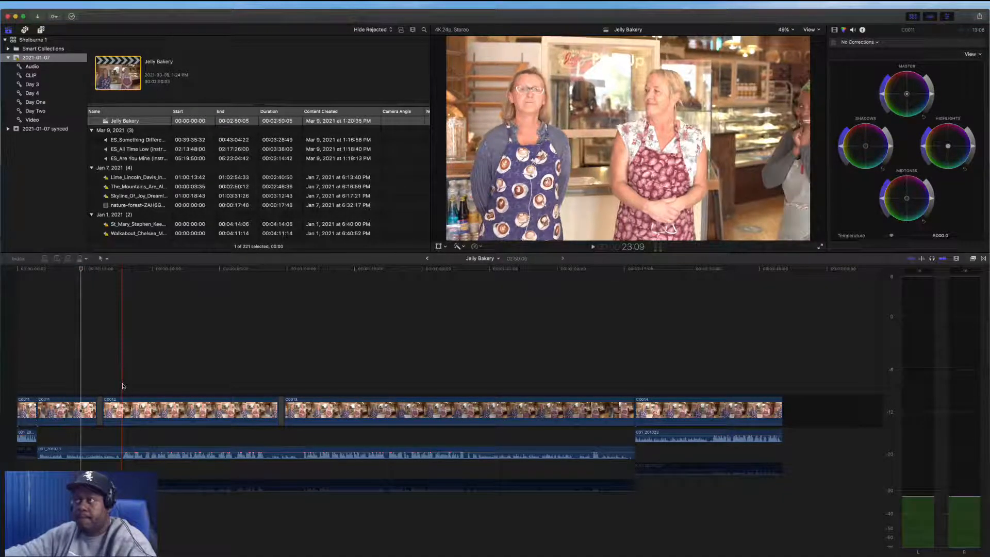
key(space)
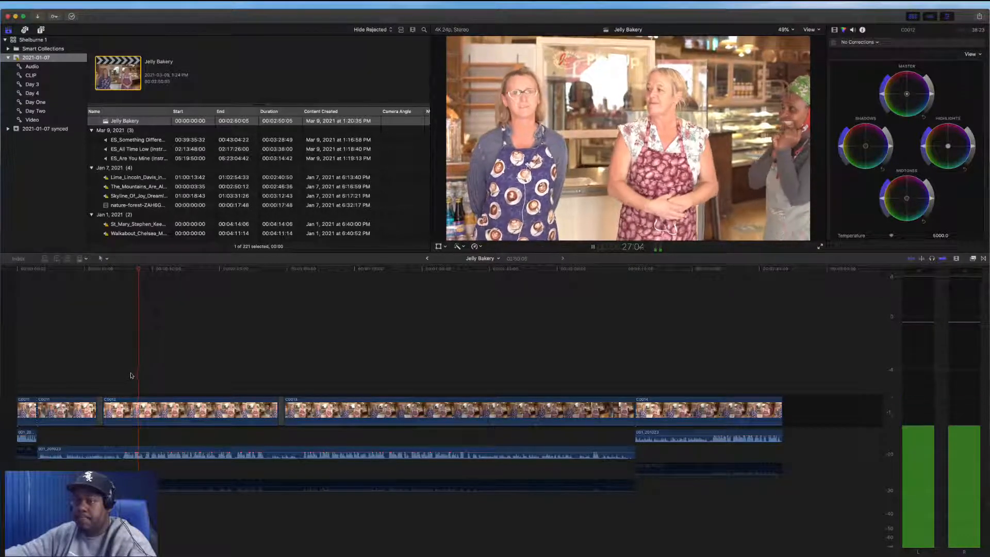
key(space)
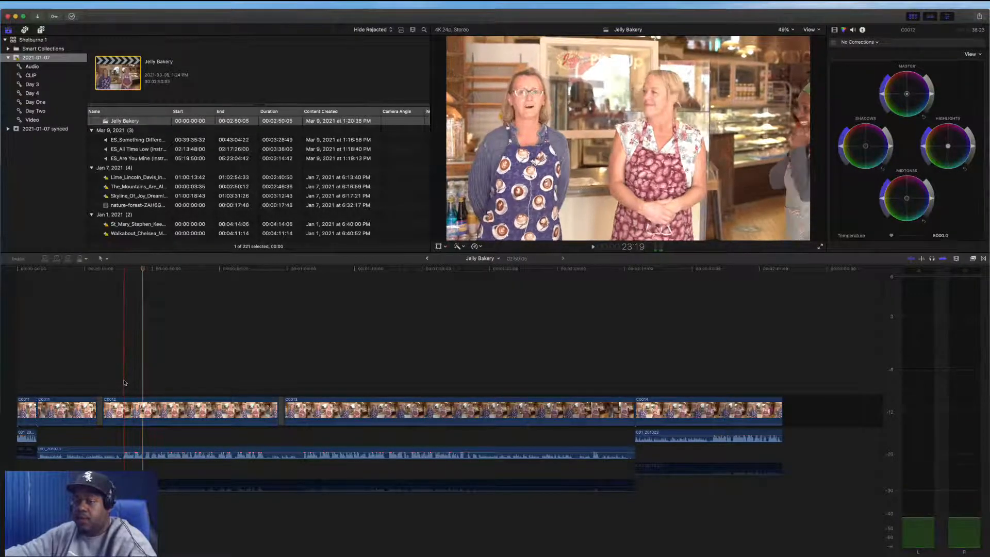
key(space)
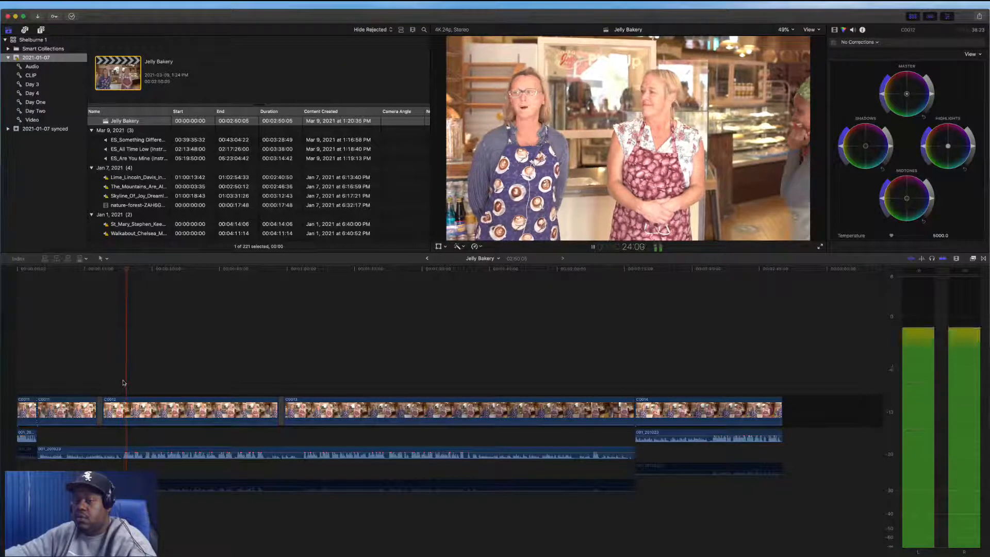
Blade all clips at the playhead and delete the opening section before the cut
key(space)
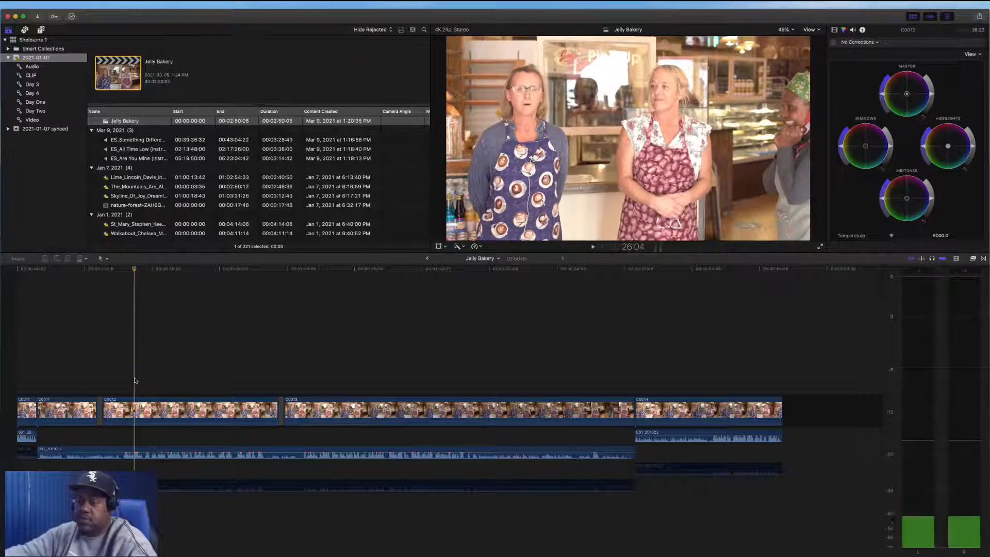
key(shift+super+b)
scroll(133, 382, right, 1)
drag(122, 377, 52, 465)
key(Delete)
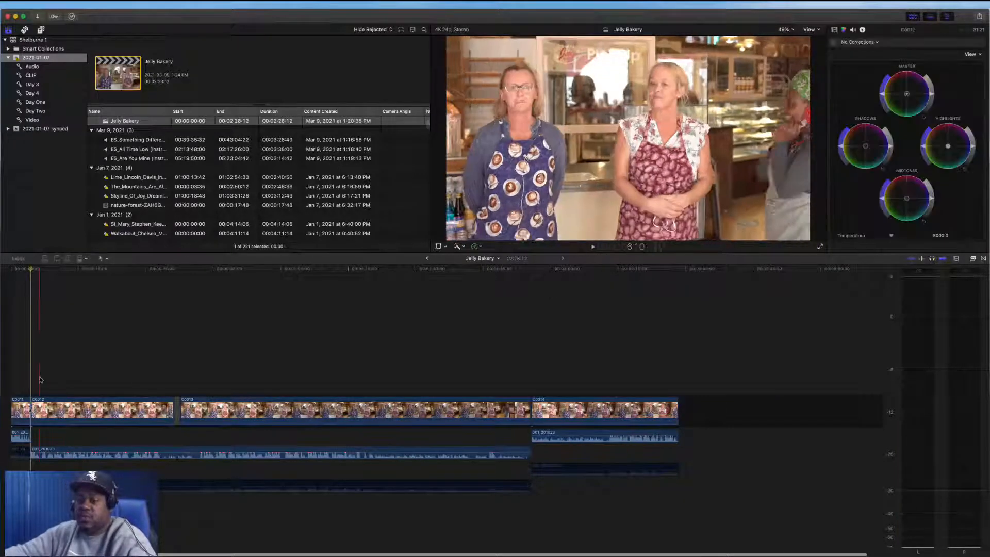
Enlarge the viewer by shrinking the timeline area and play back the edit
key(space)
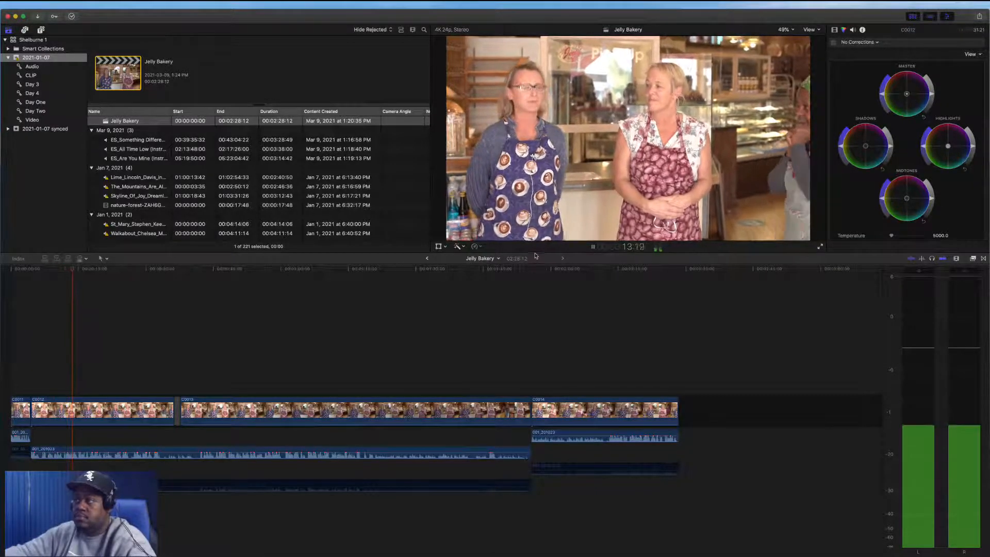
drag(535, 253, 500, 331)
key(space)
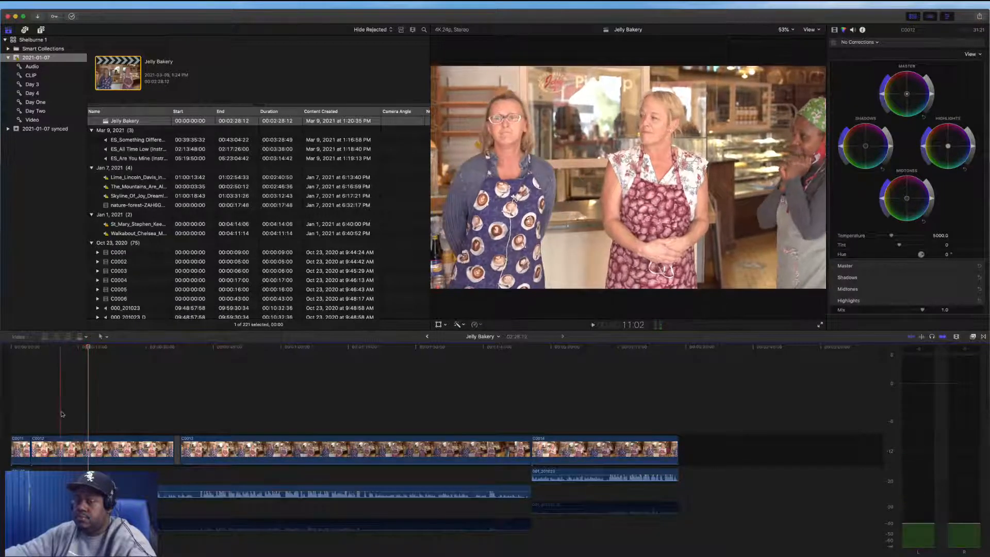
key(space)
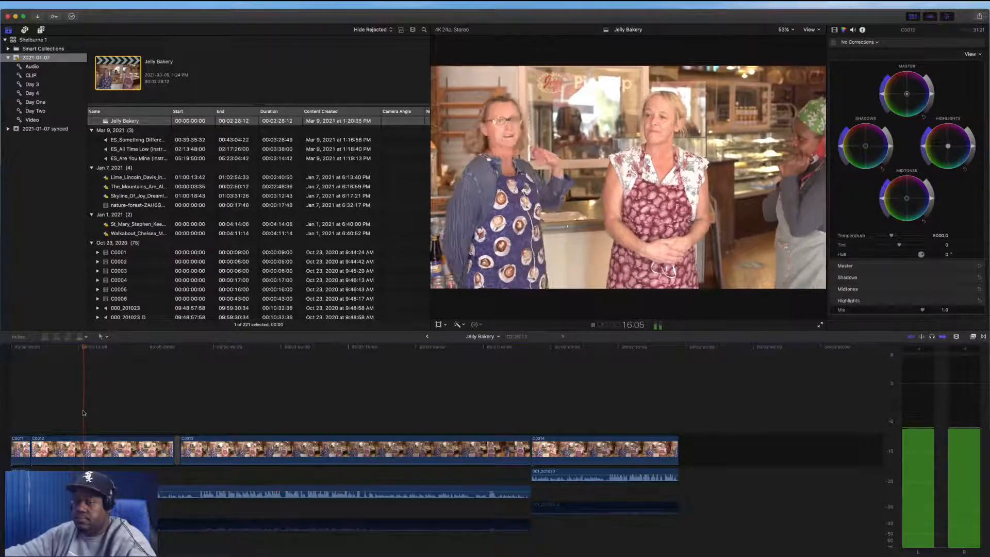
Blade the interview at two points during playback and delete the section between the cuts
click(48, 419)
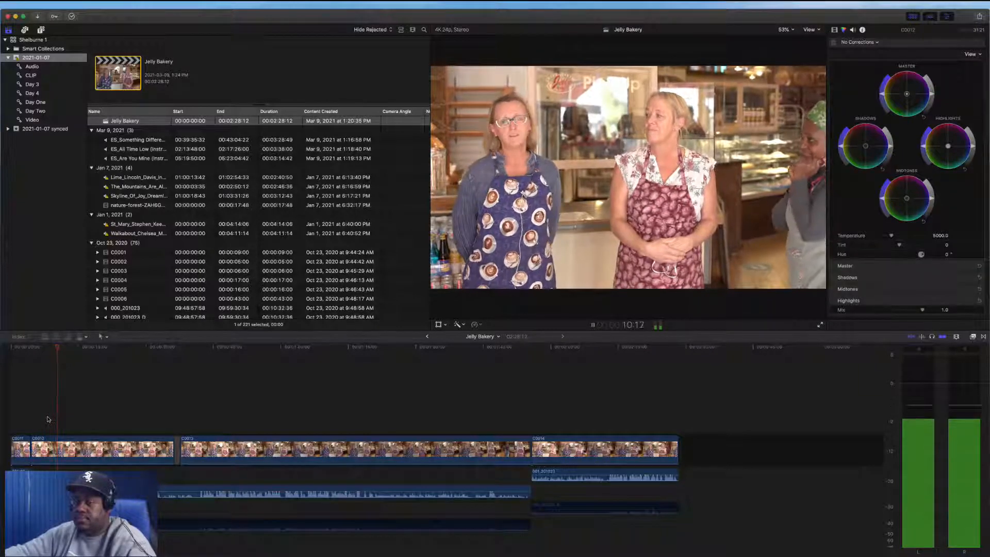
key(space)
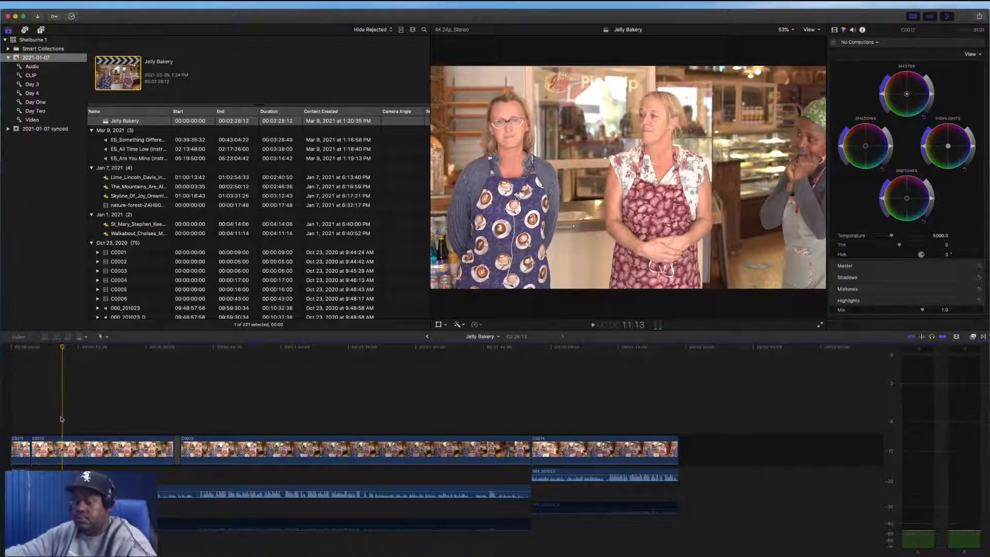
key(super+b)
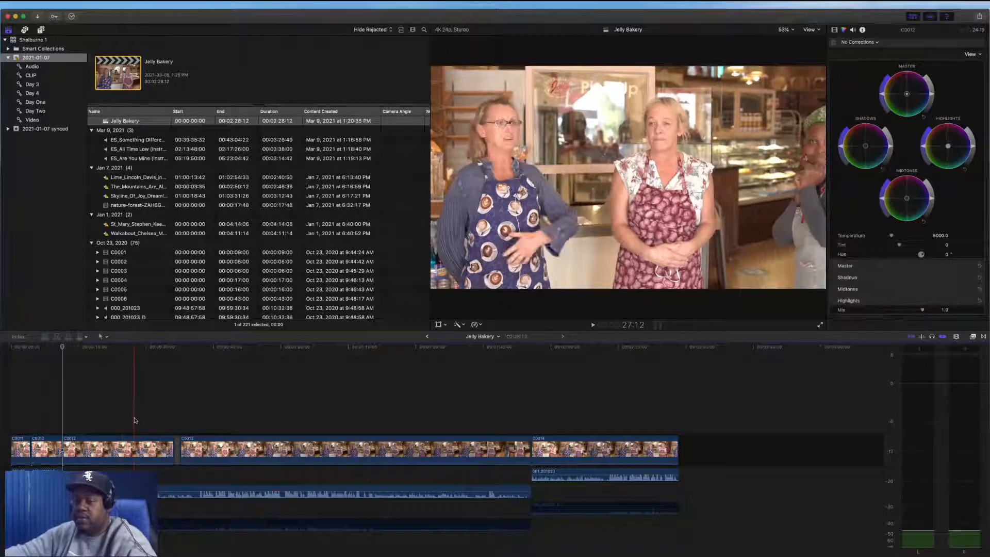
key(space)
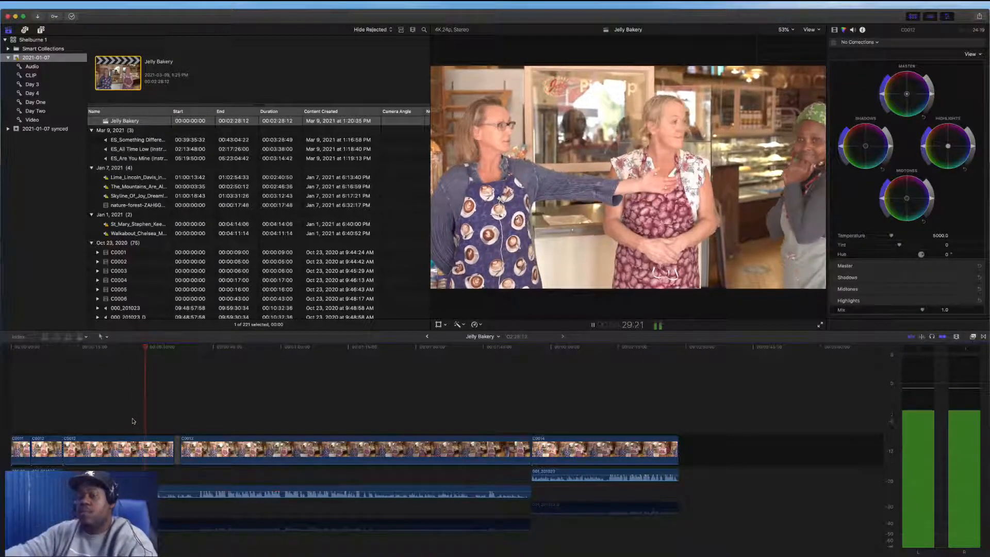
key(space)
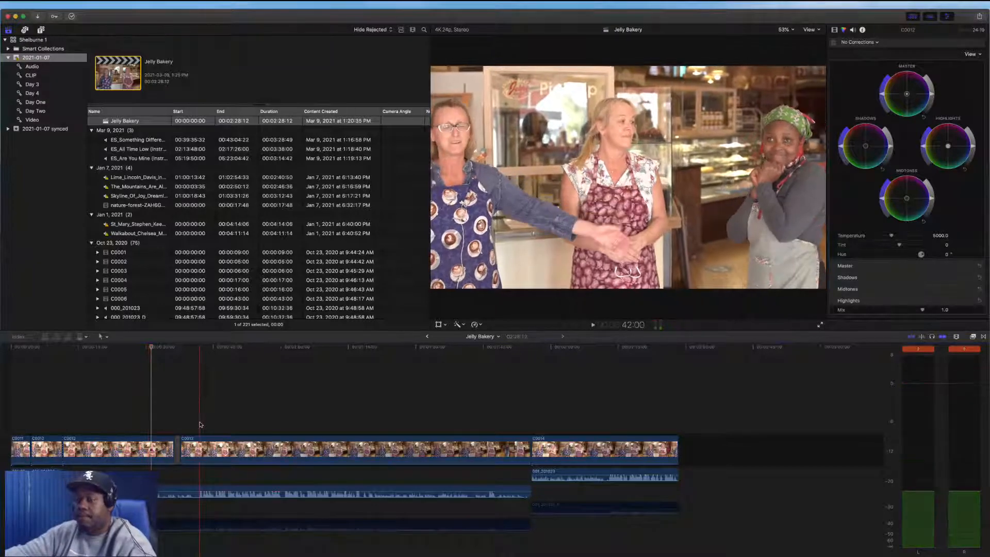
key(space)
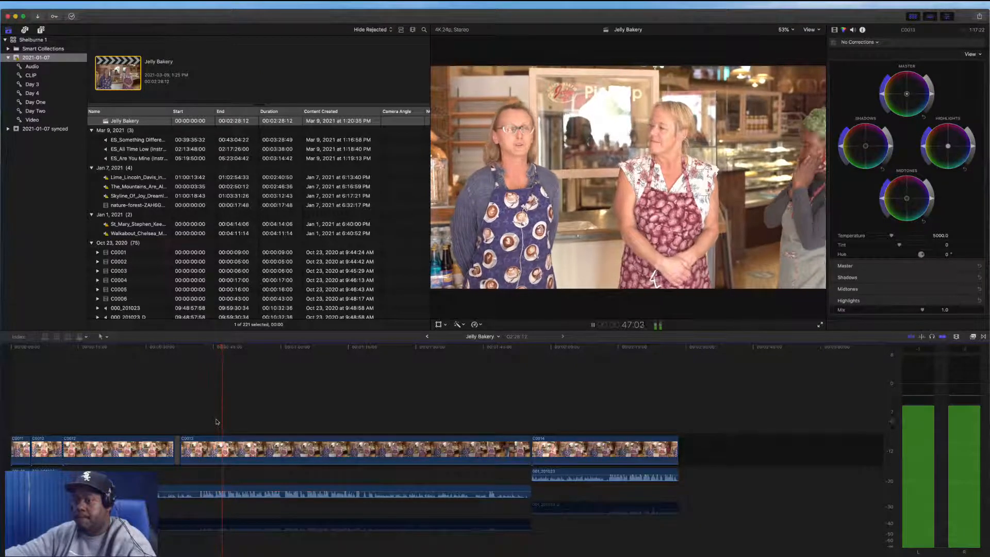
key(space)
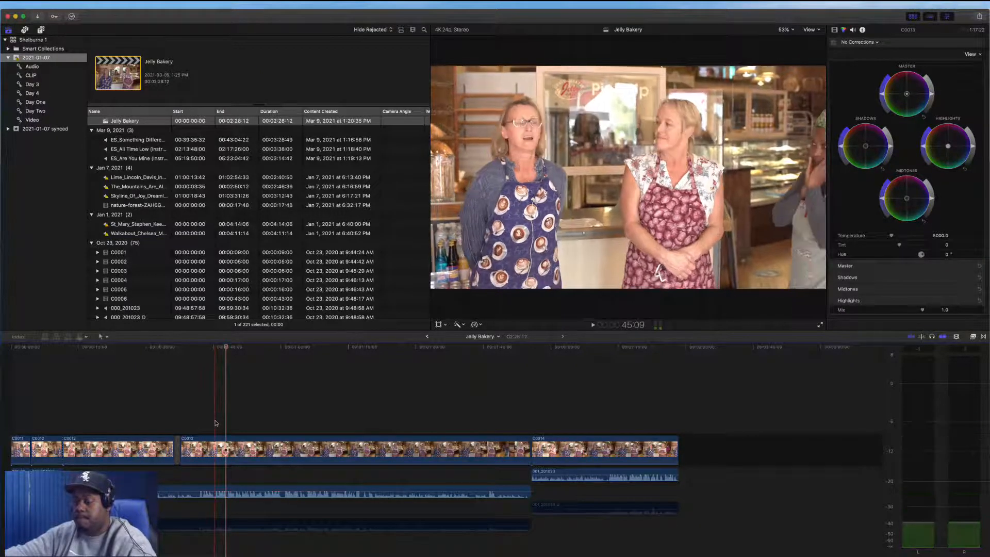
key(super+shift+b)
drag(203, 415, 97, 515)
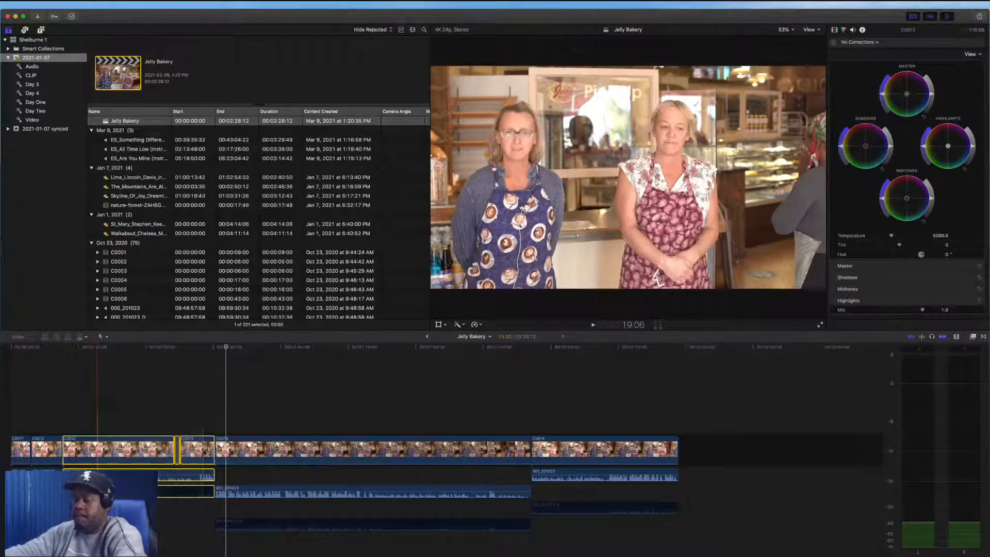
key(Delete)
Blade the timeline further along and delete the middle clip section
key(space)
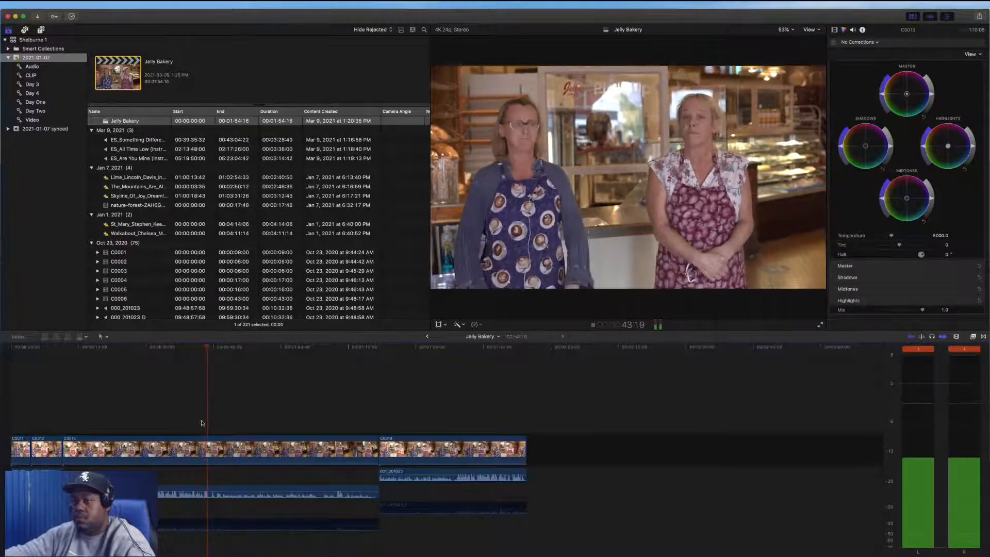
key(space)
key(super+b)
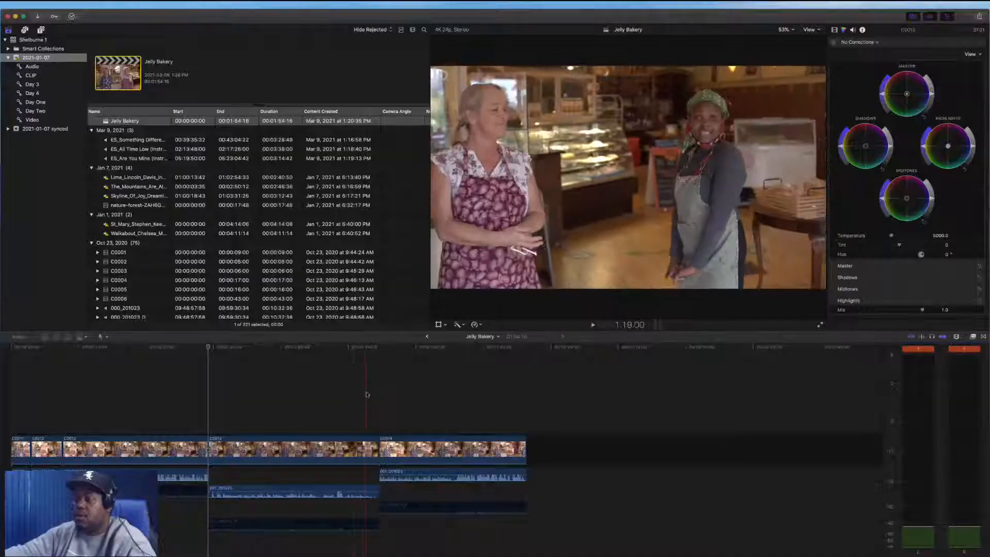
drag(367, 395, 289, 554)
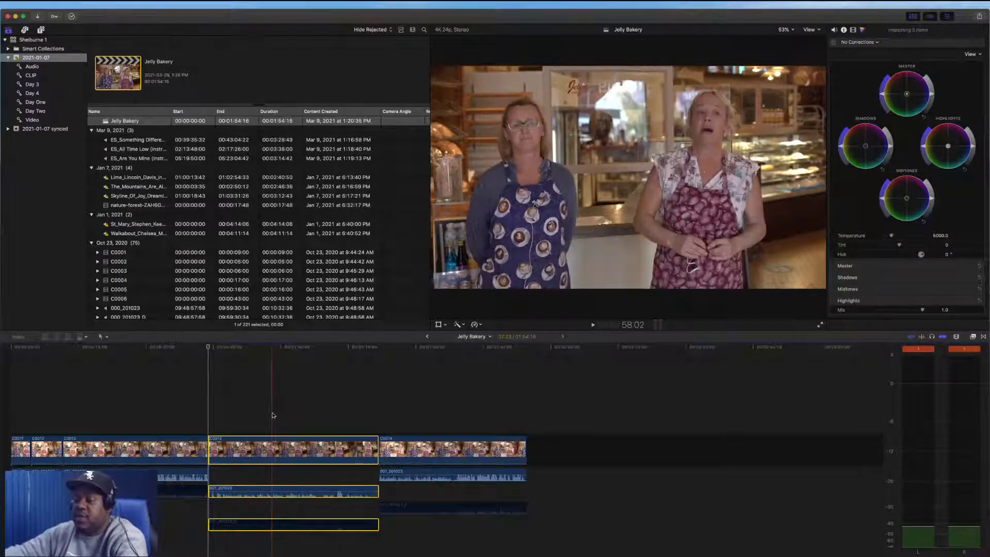
key(Delete)
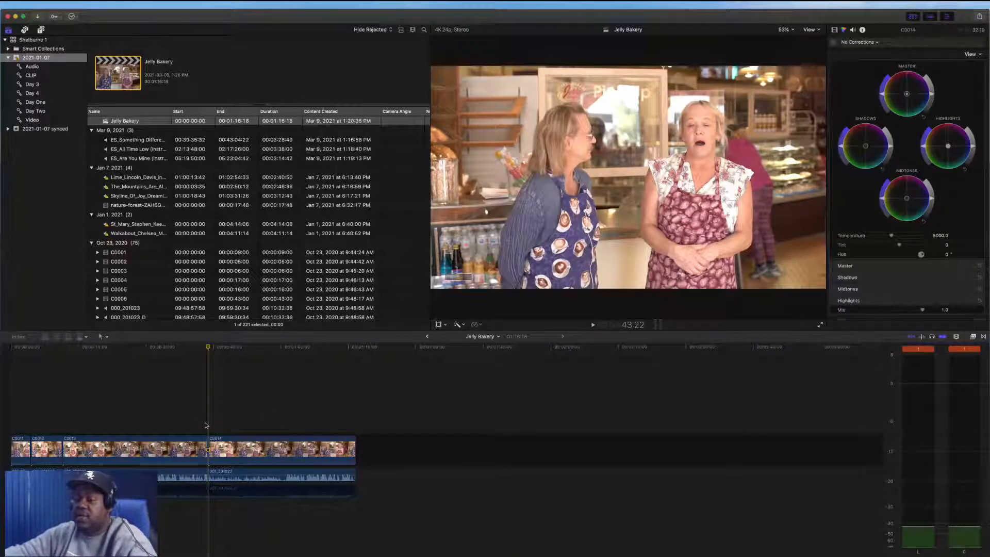
Blade the last interview clip at the playhead and delete the part before the cut
key(space)
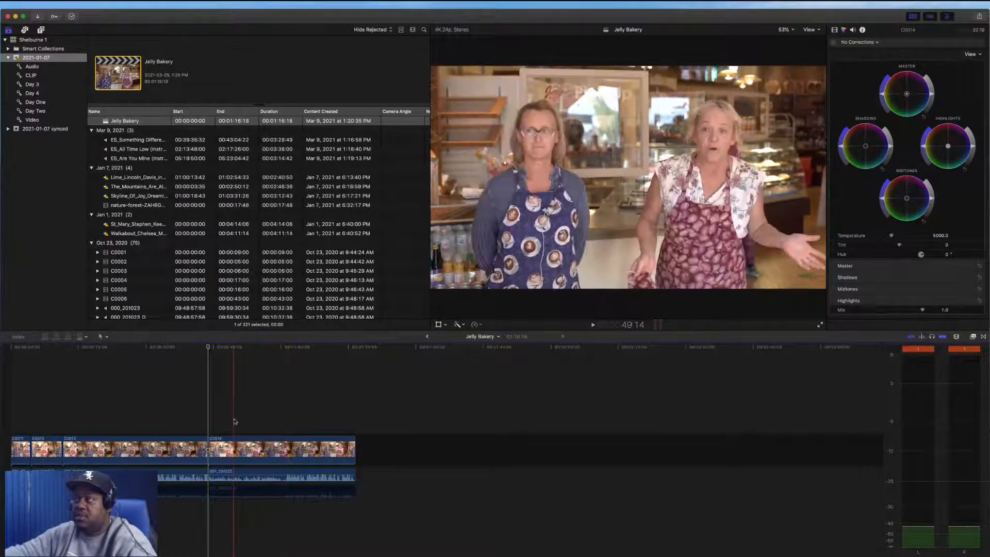
key(space)
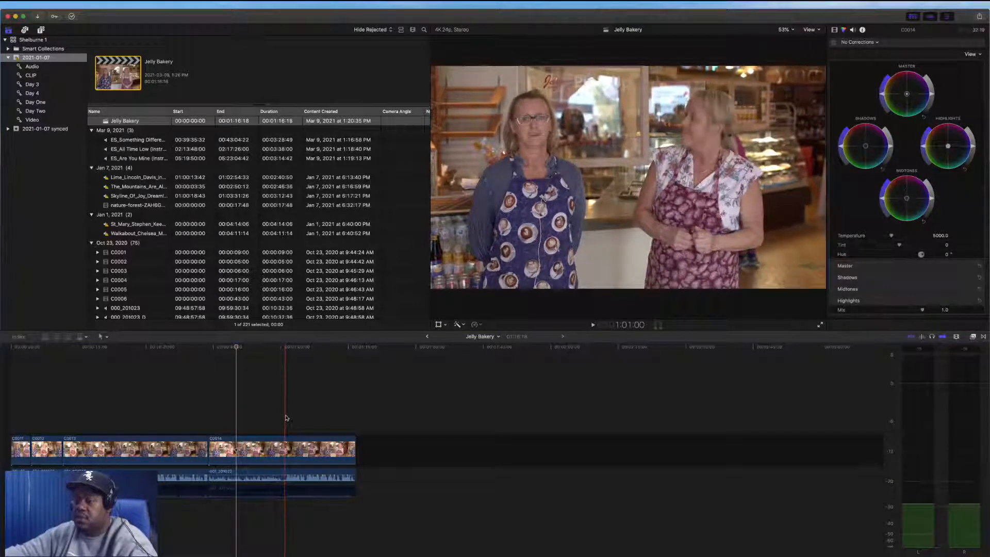
key(super+b)
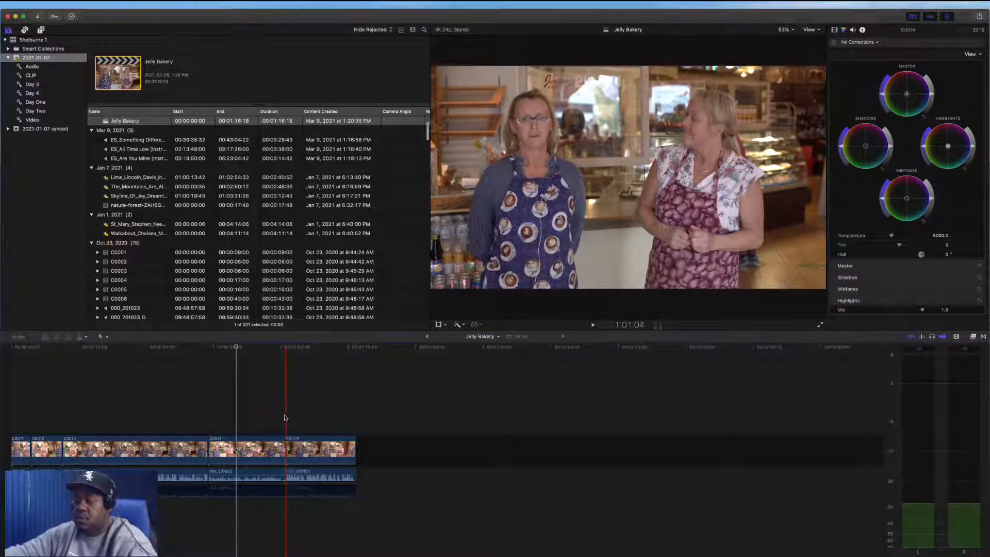
key(space)
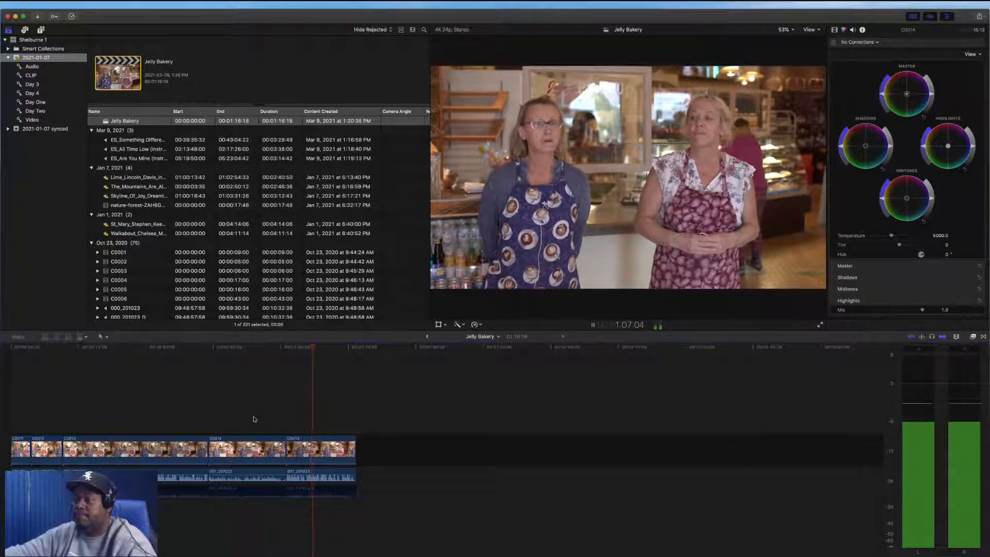
drag(254, 418, 245, 515)
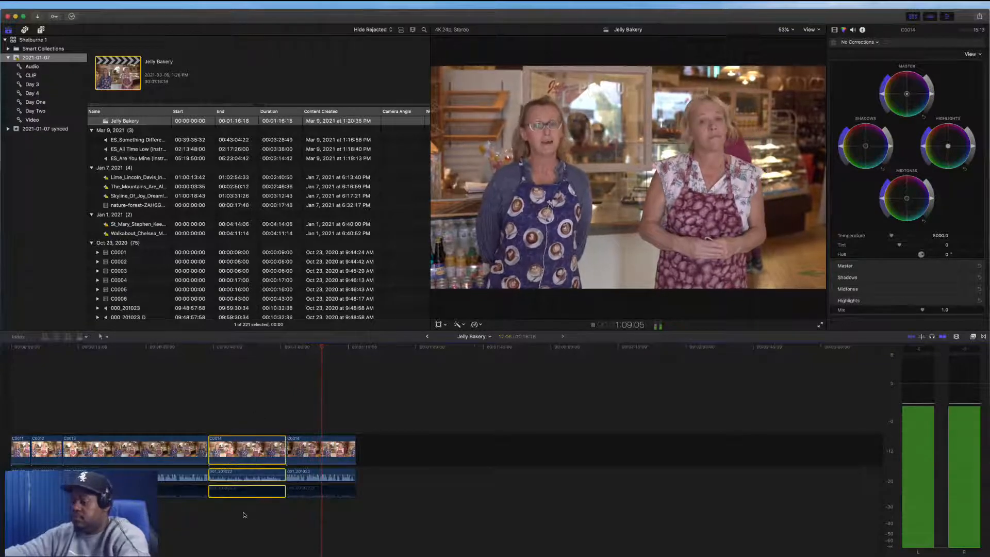
key(Delete)
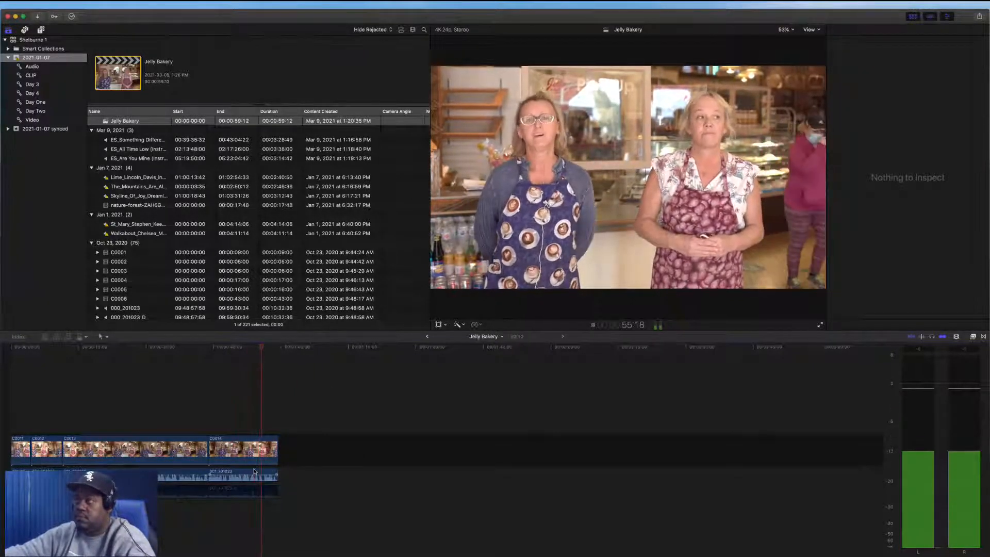
Move the playhead back and play the edited section to review it
click(277, 434)
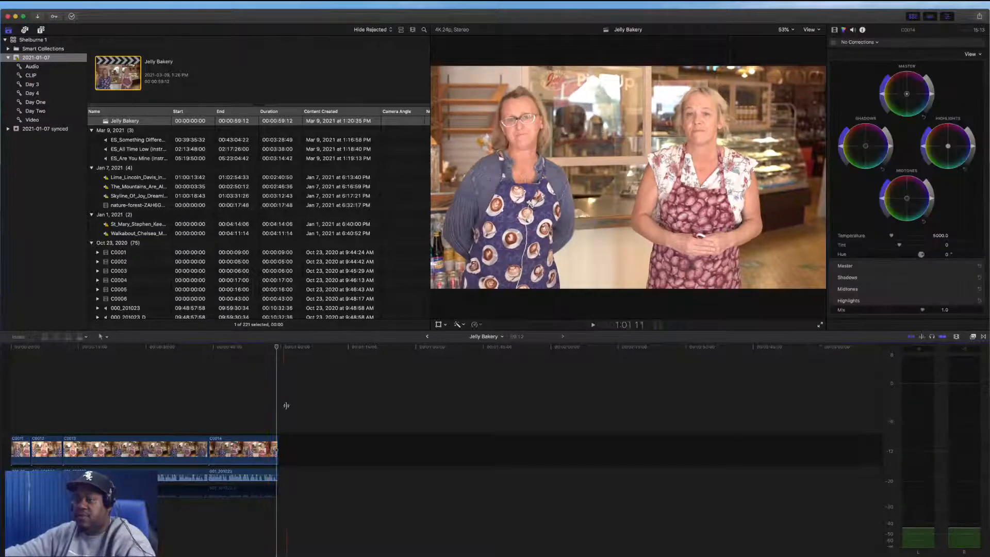
drag(276, 348, 121, 383)
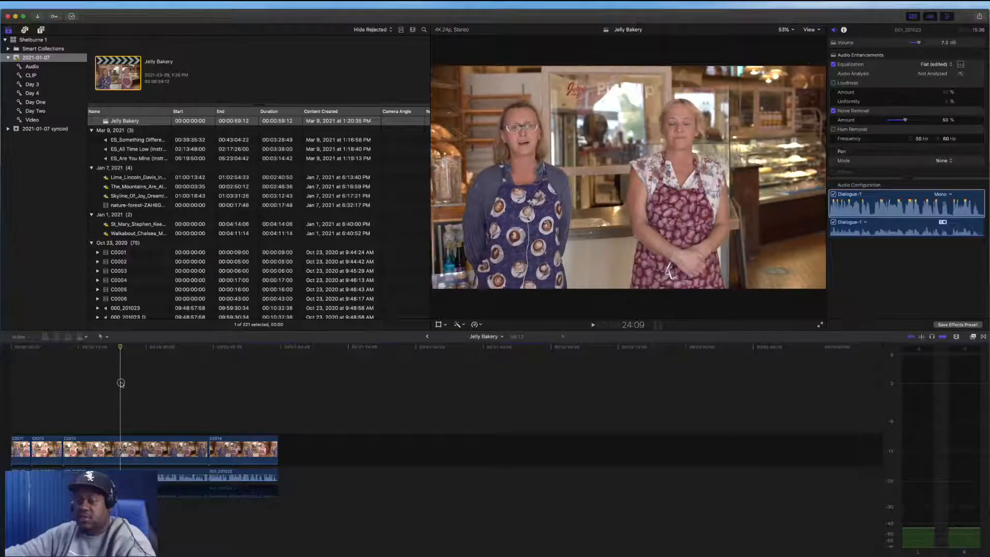
key(space)
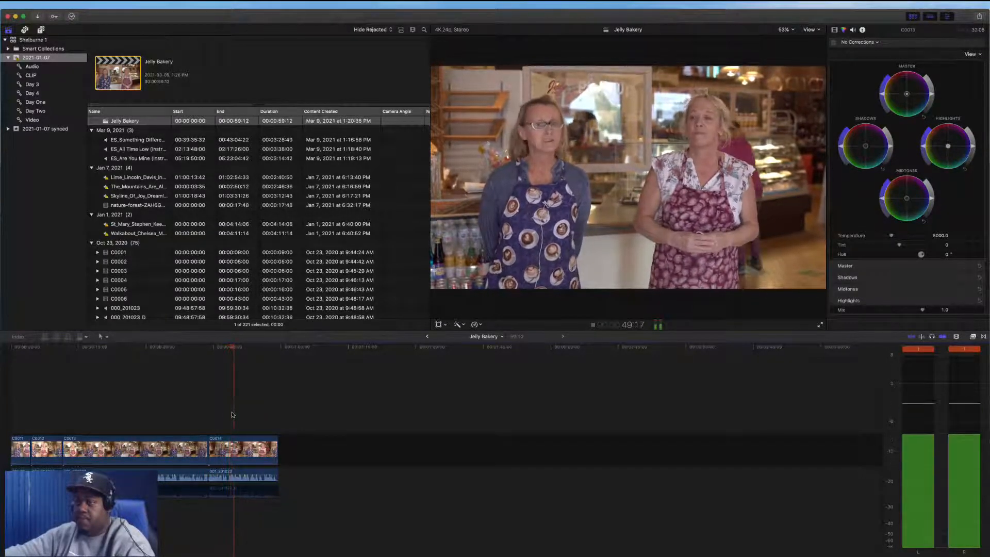
key(space)
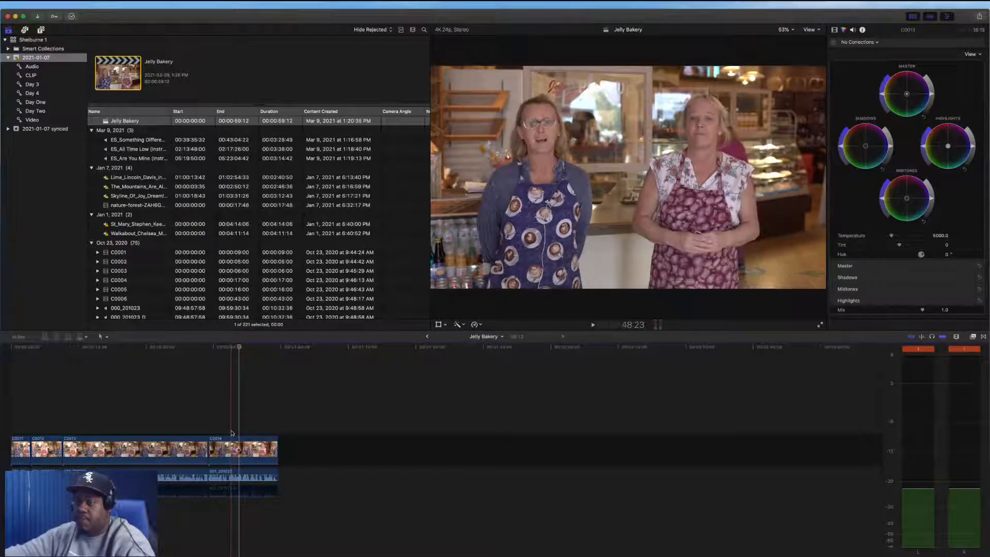
Blade at a precise playhead position and delete the short fragment before it
click(235, 348)
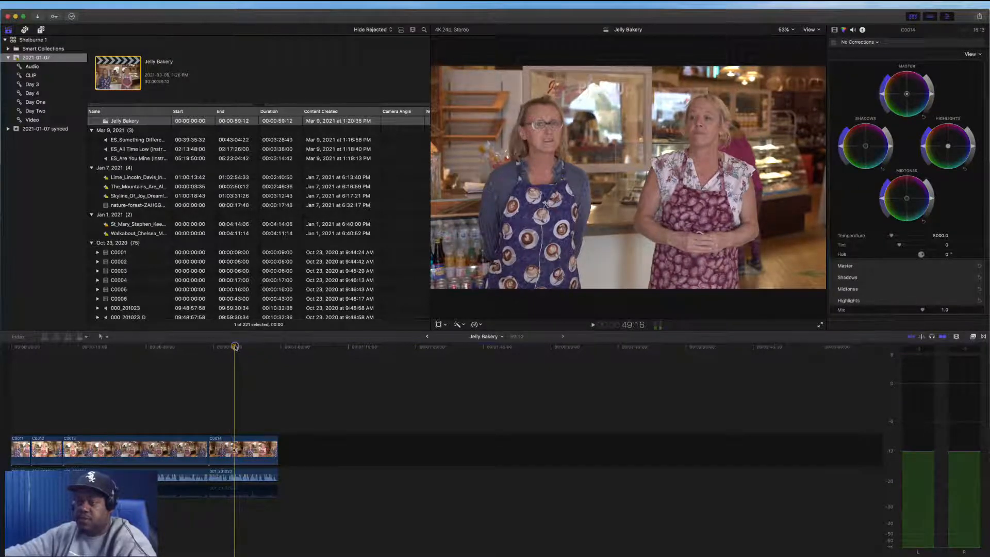
drag(235, 347, 232, 349)
key(super+b)
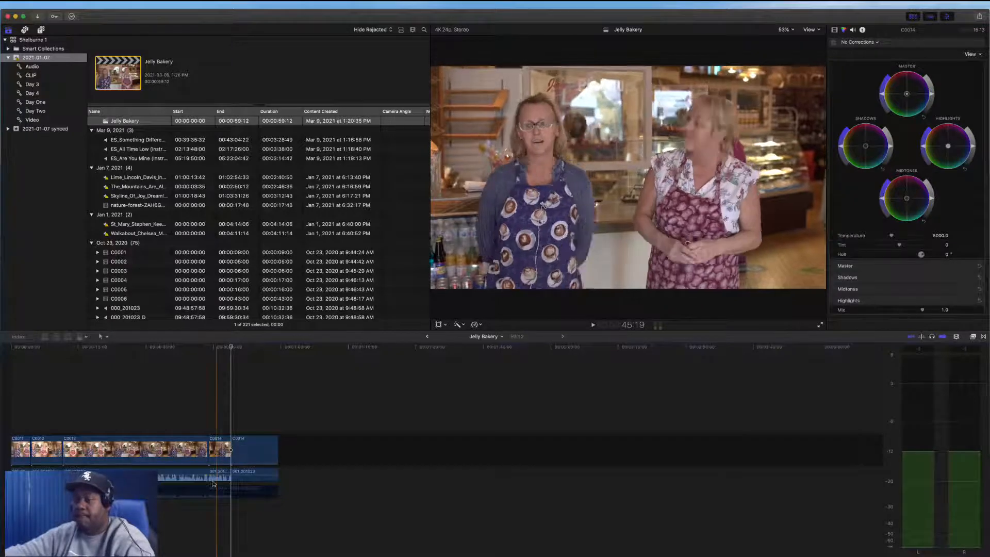
drag(220, 419, 225, 506)
key(Delete)
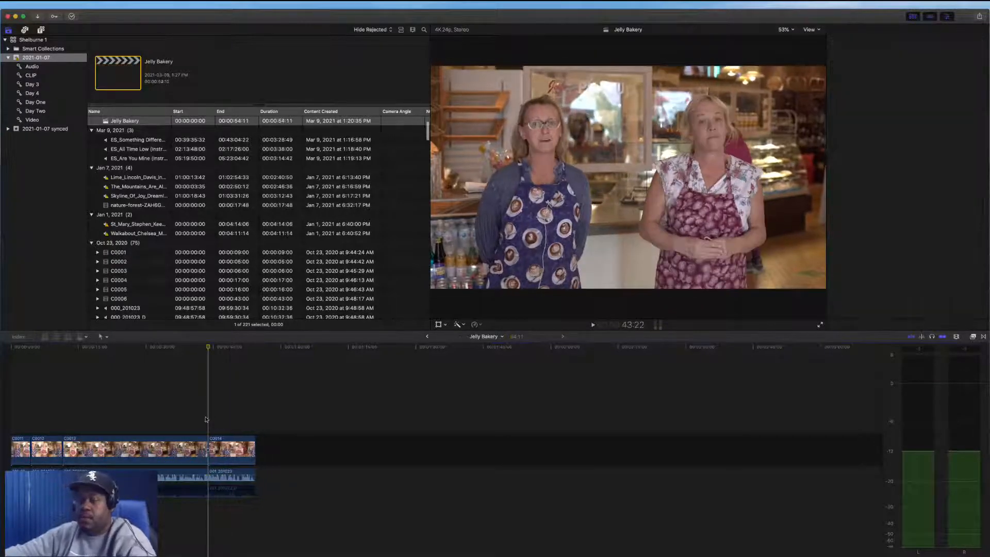
Zoom the timeline to fit the whole project and switch the browser to filmstrip view
key(super+6)
key(space)
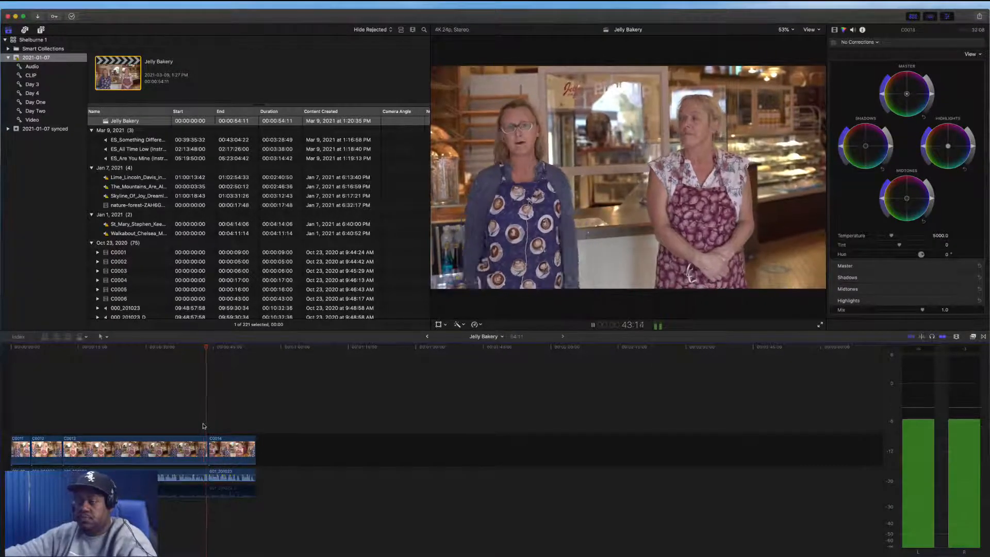
key(shift+z)
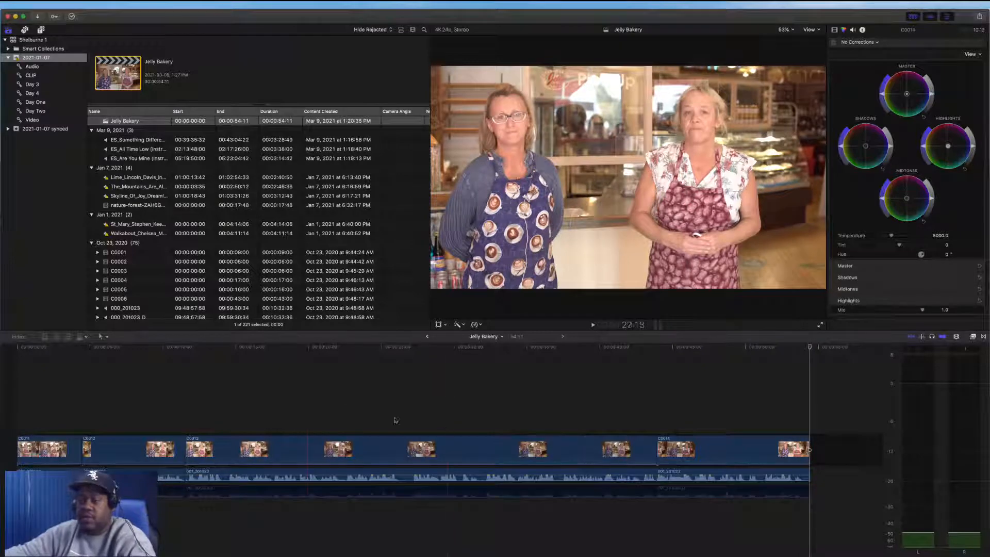
scroll(116, 195, up, 3)
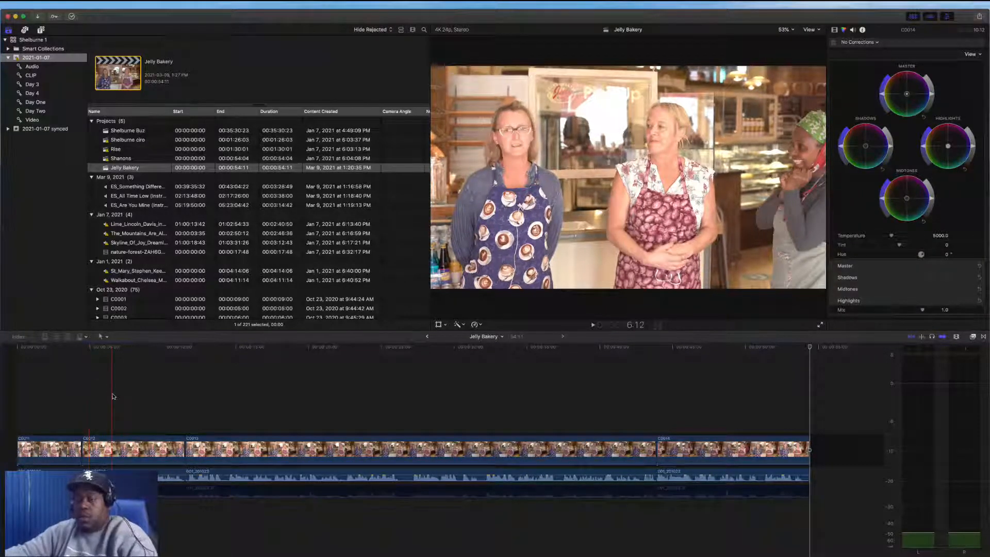
click(66, 383)
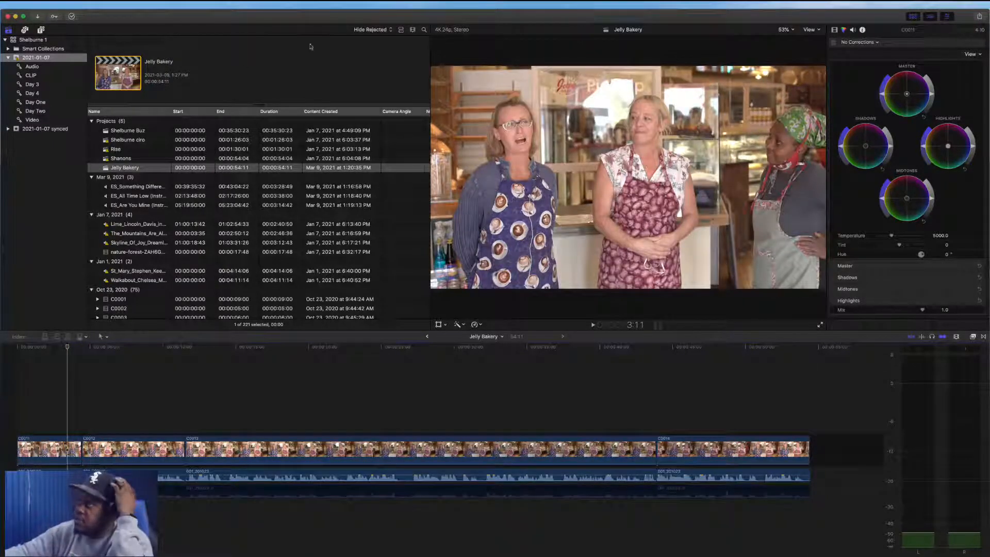
click(402, 30)
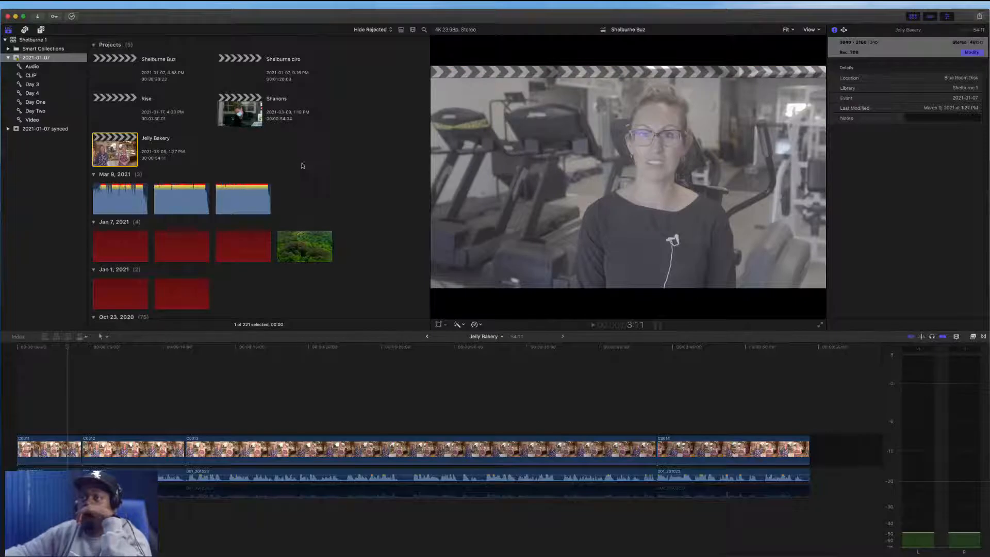
Look through the Finder windows and the FelicityMoments server folders for the downloaded music files
scroll(322, 167, down, 3)
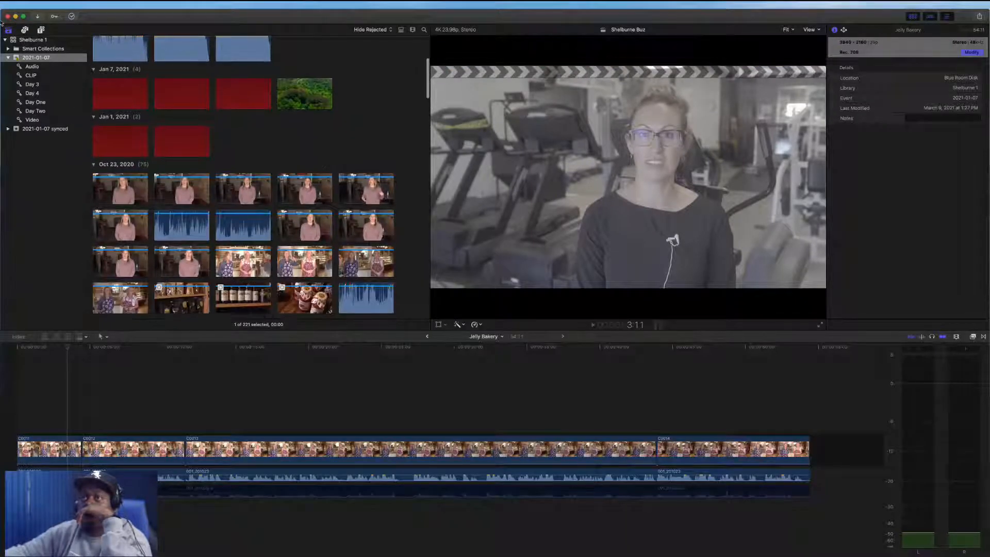
key(ctrl+Right)
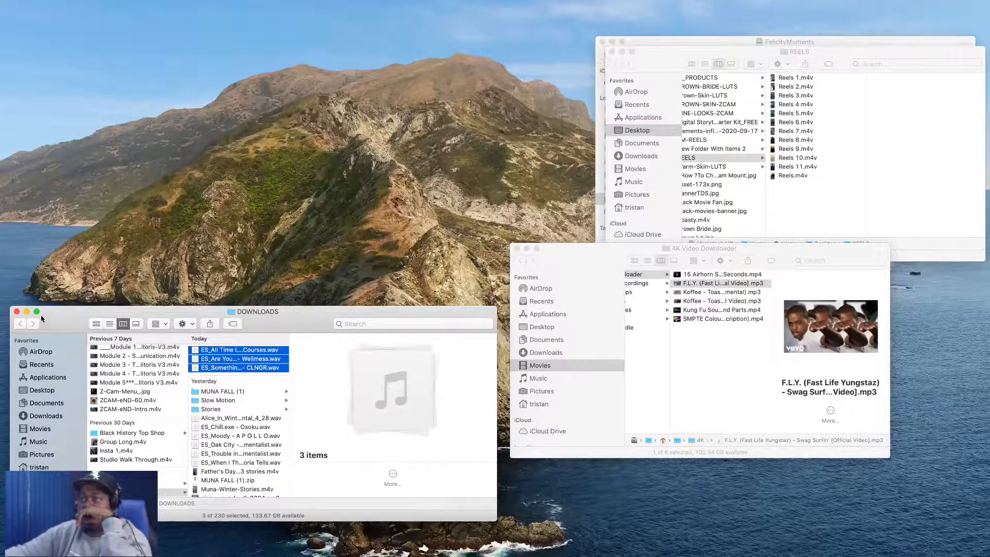
click(17, 312)
click(392, 279)
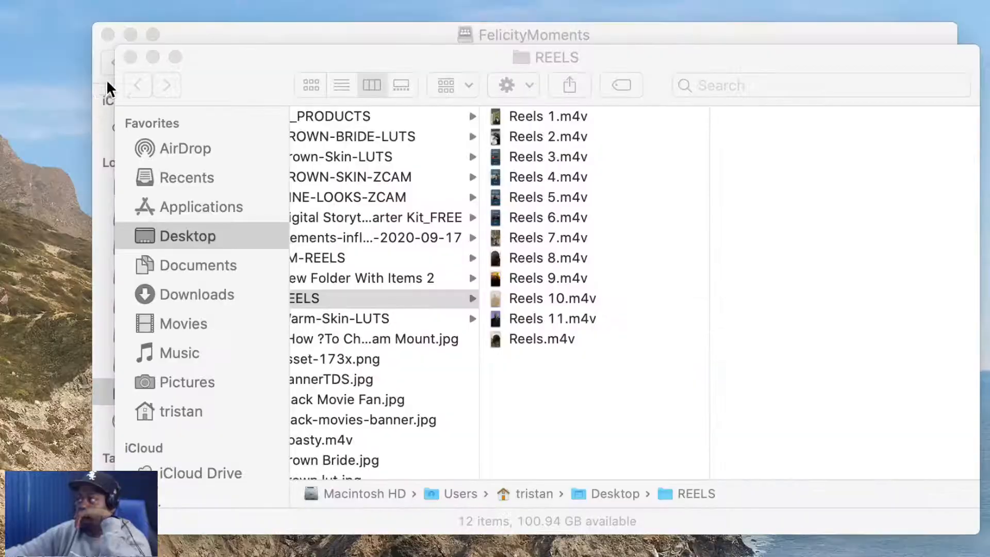
click(513, 31)
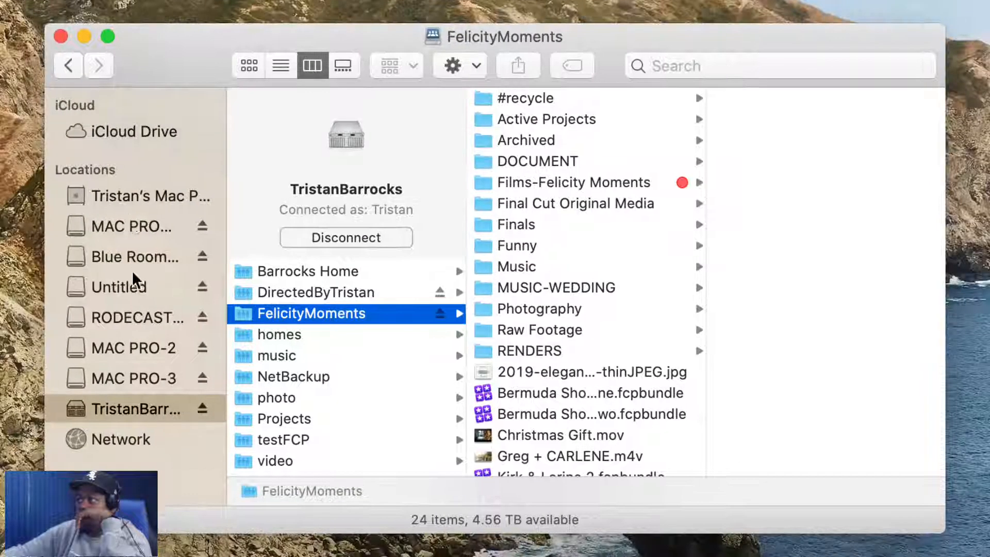
scroll(135, 330, down, 5)
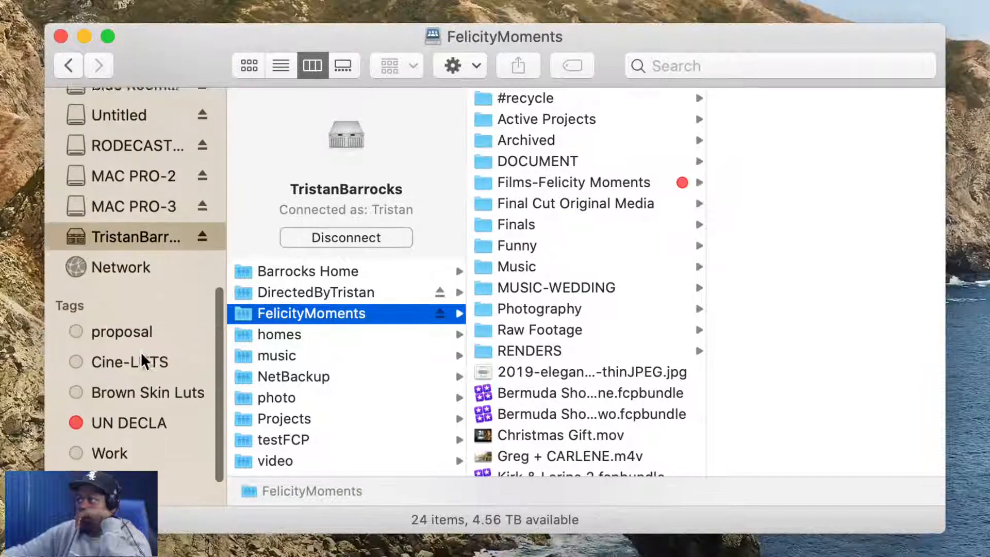
click(342, 292)
click(350, 313)
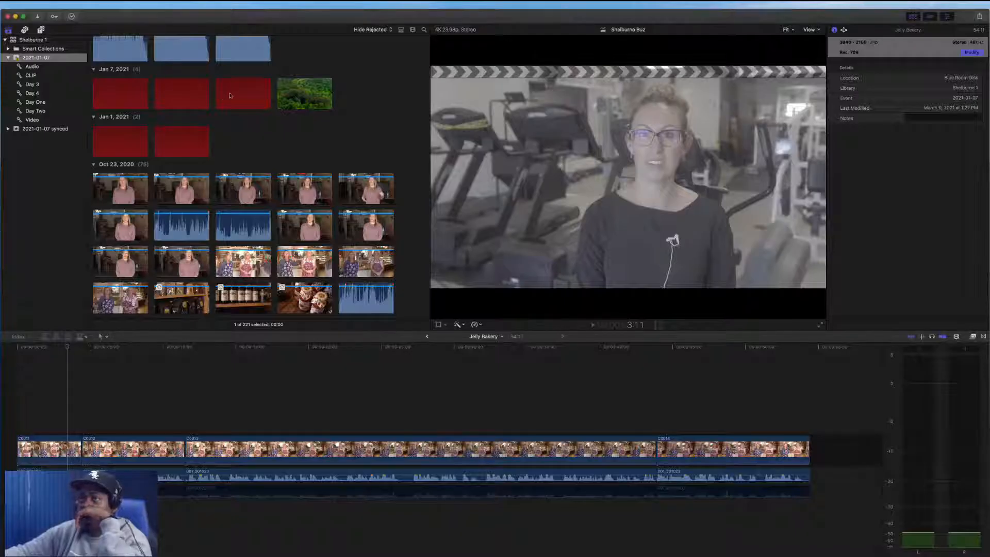
Select all clips in the browser and open Relink Files for their original media
click(230, 95)
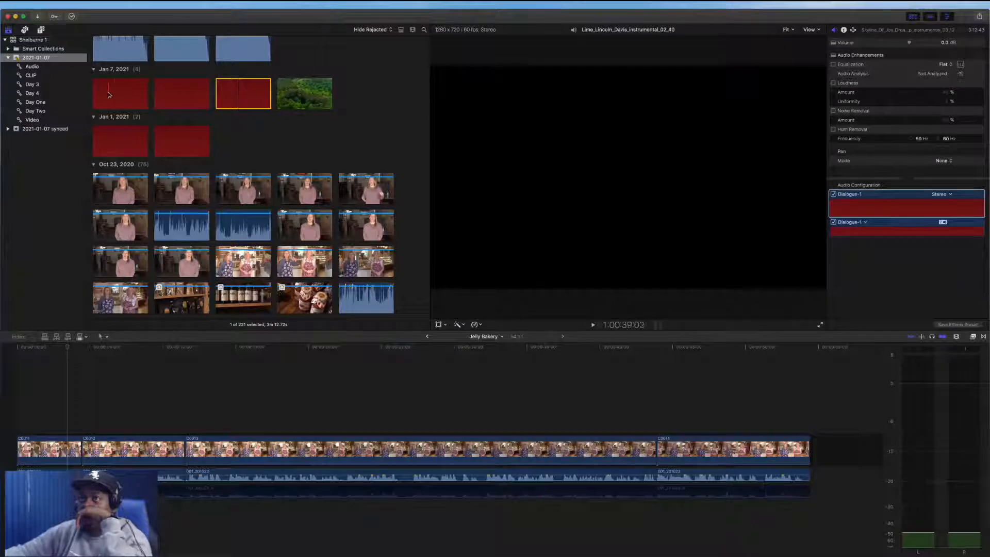
click(150, 101)
key(super+a)
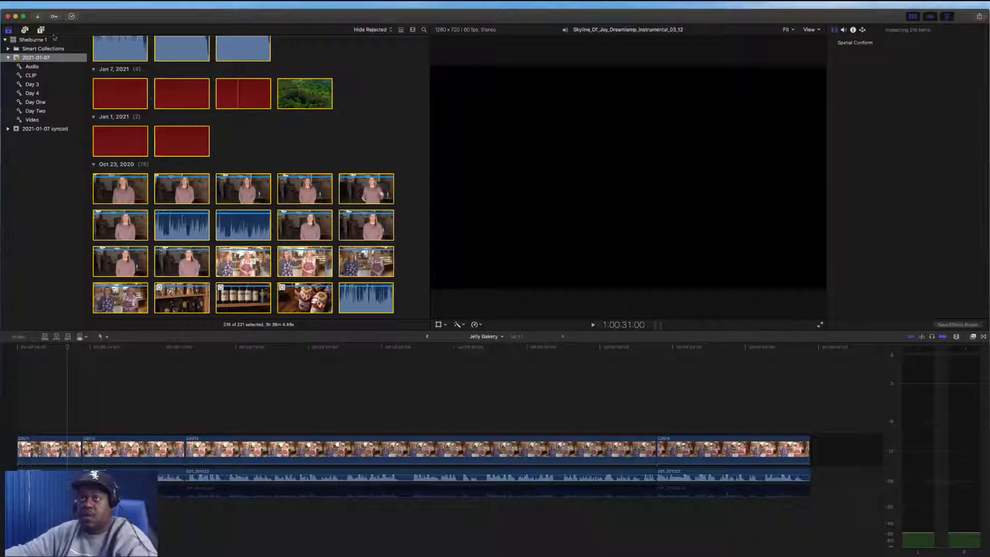
click(66, 4)
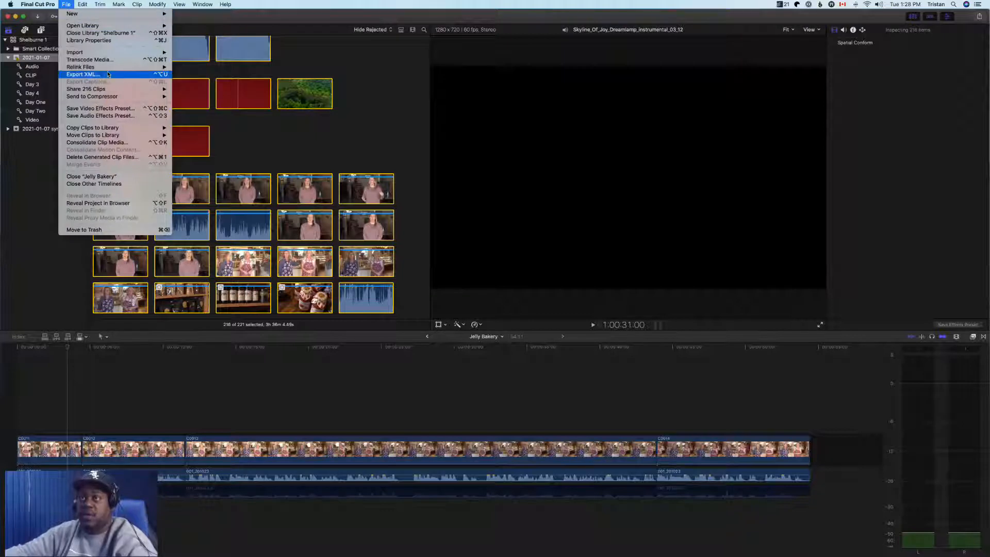
mouse_move(111, 69)
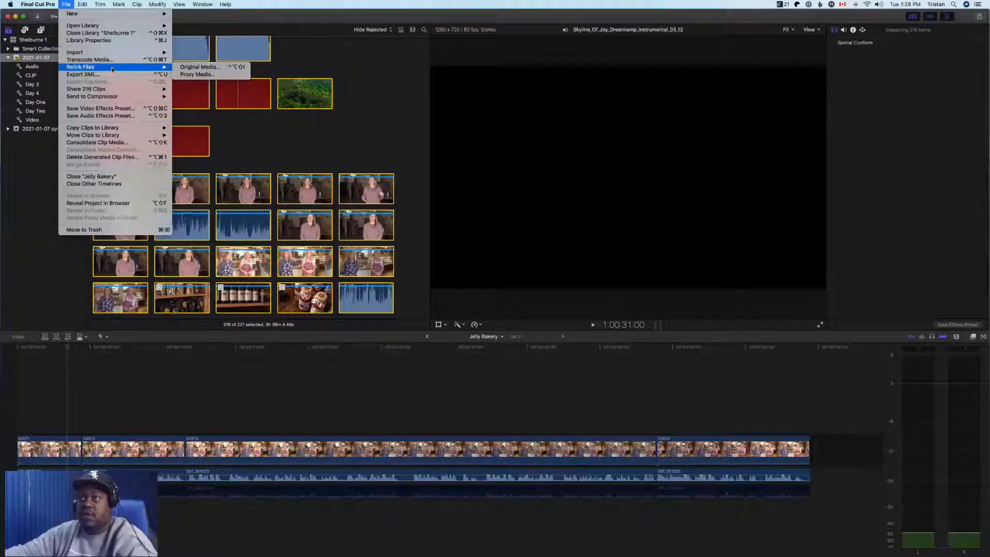
click(197, 71)
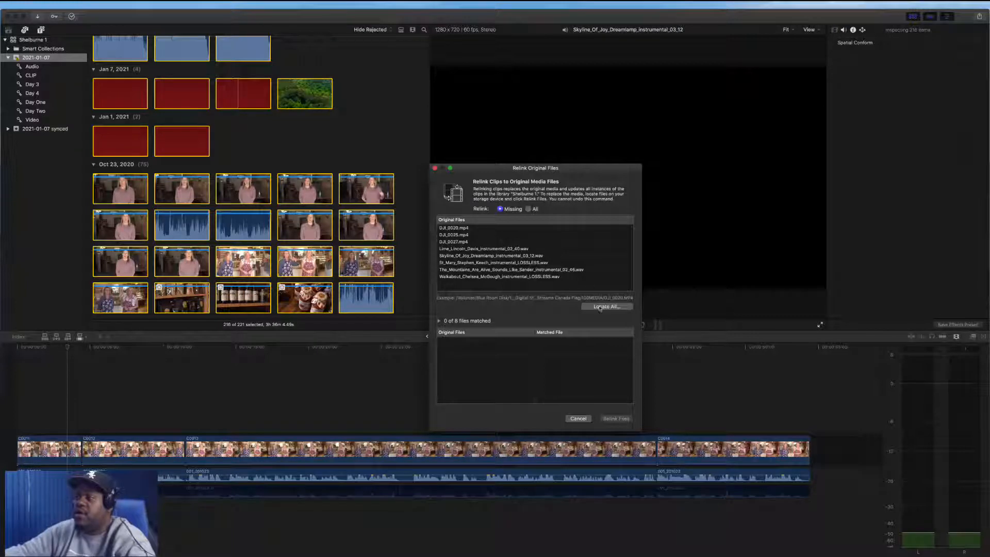
Try to locate all missing files in the 1_Digital Storyteller folder, and cancel the search
click(600, 307)
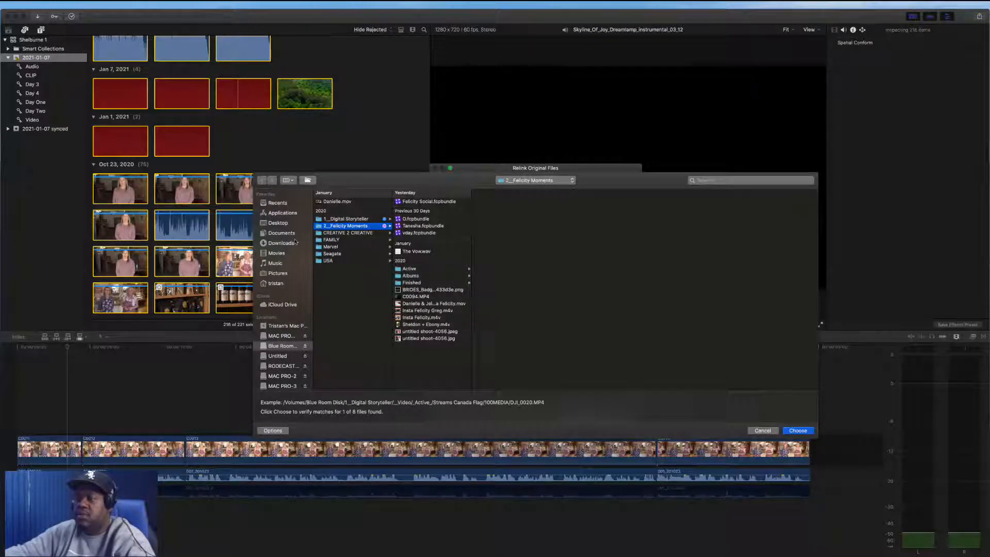
scroll(292, 349, down, 2)
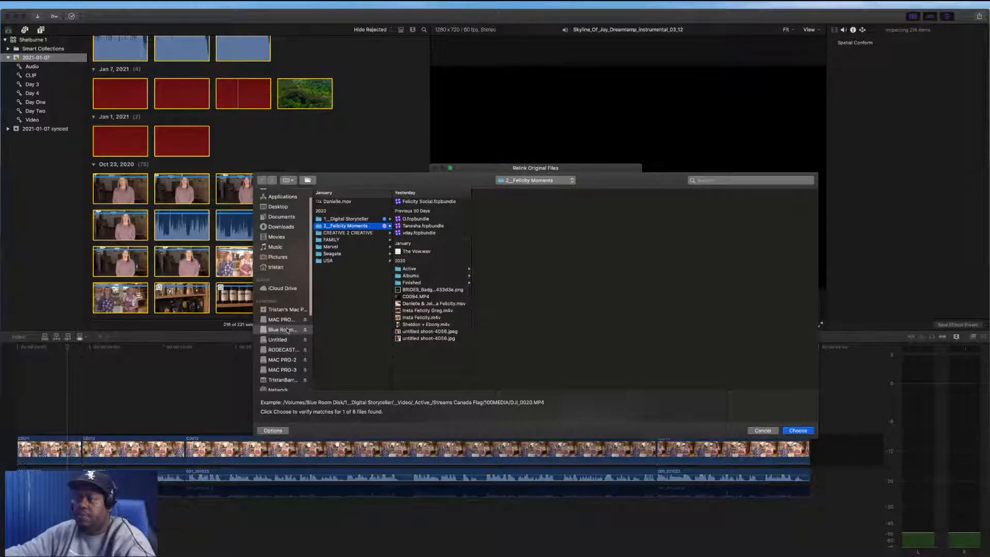
click(342, 219)
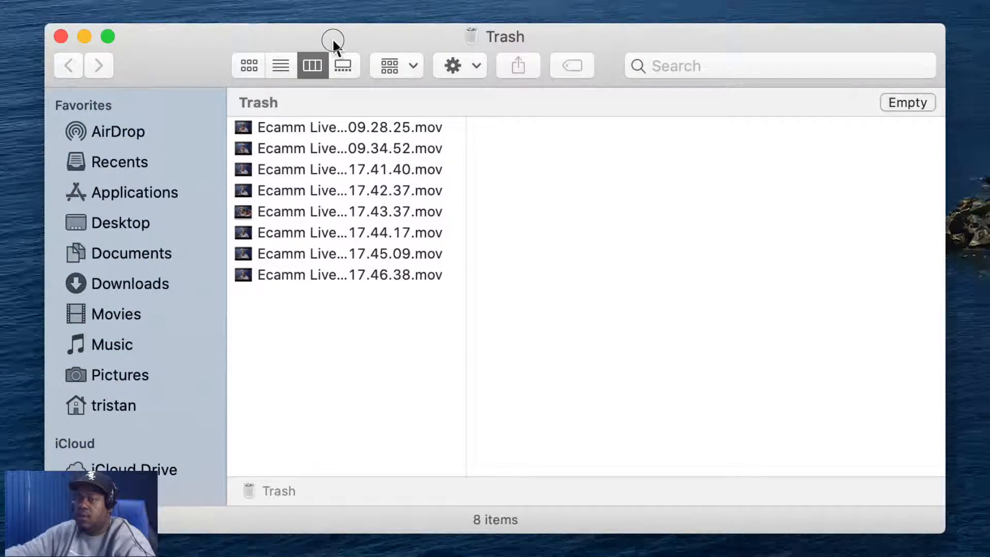
click(60, 36)
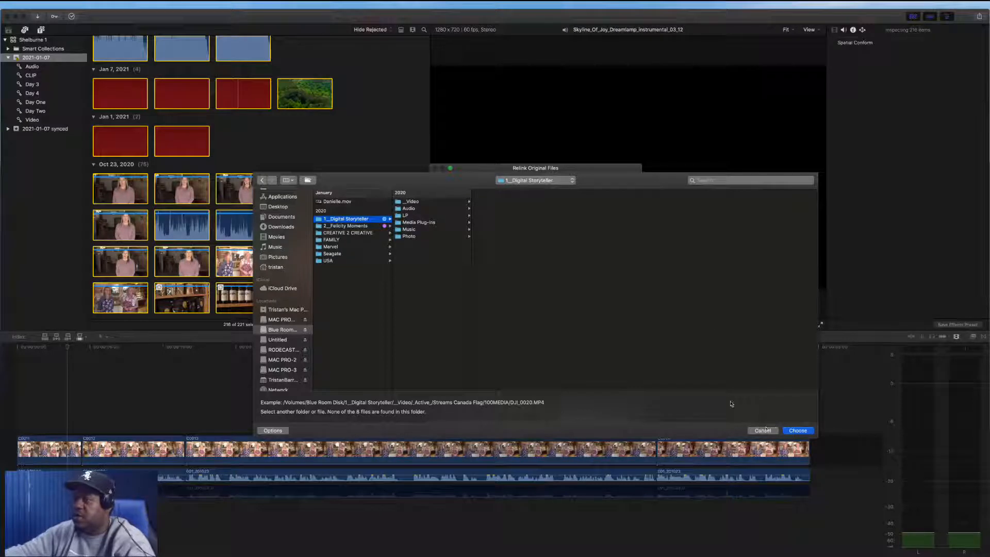
click(760, 431)
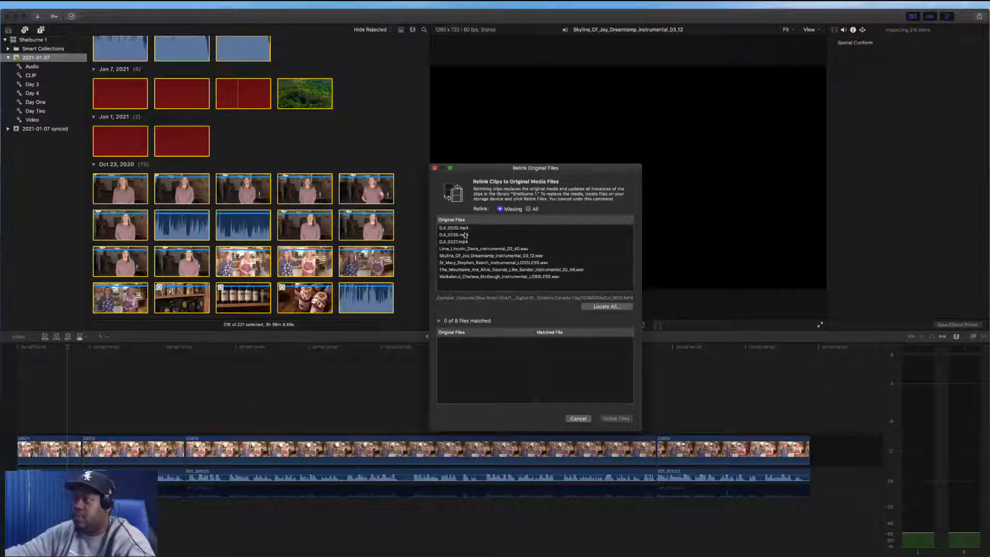
Select the five missing music files in the relink list and choose to locate them
click(497, 249)
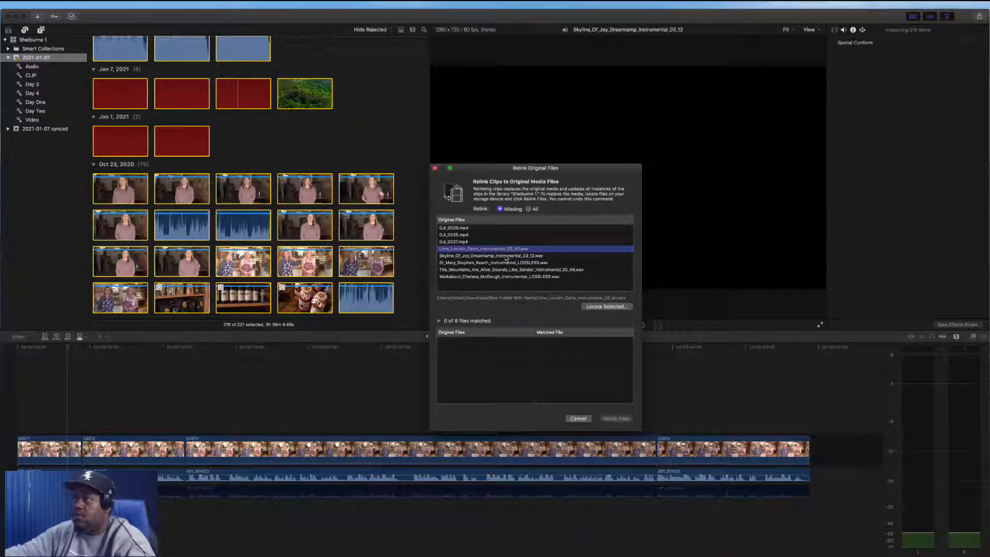
click(507, 255)
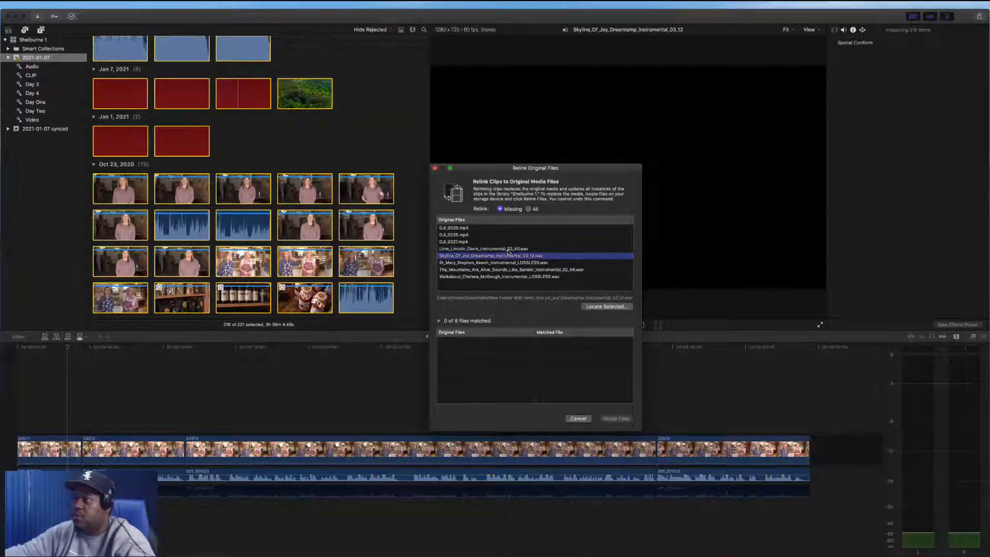
click(508, 251)
shift+click(530, 277)
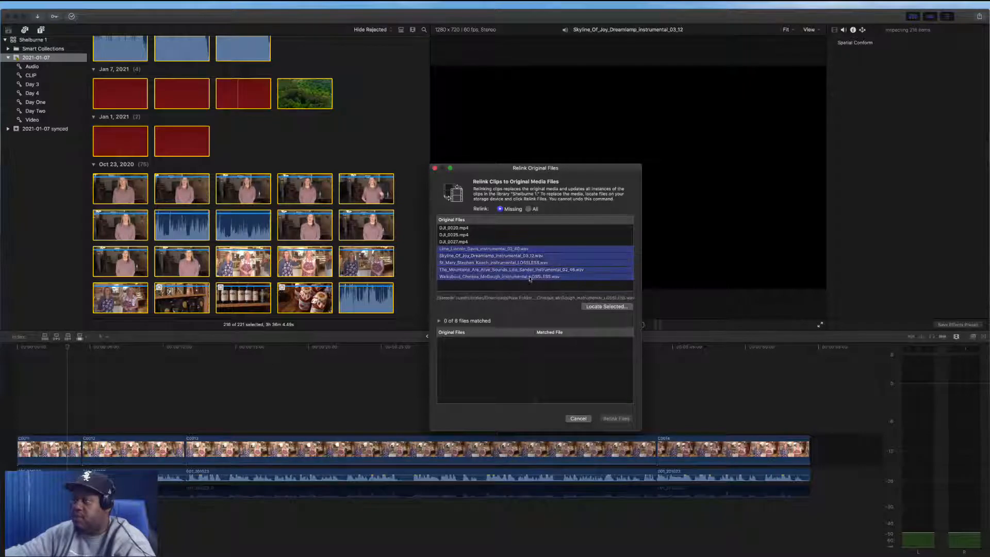
click(623, 308)
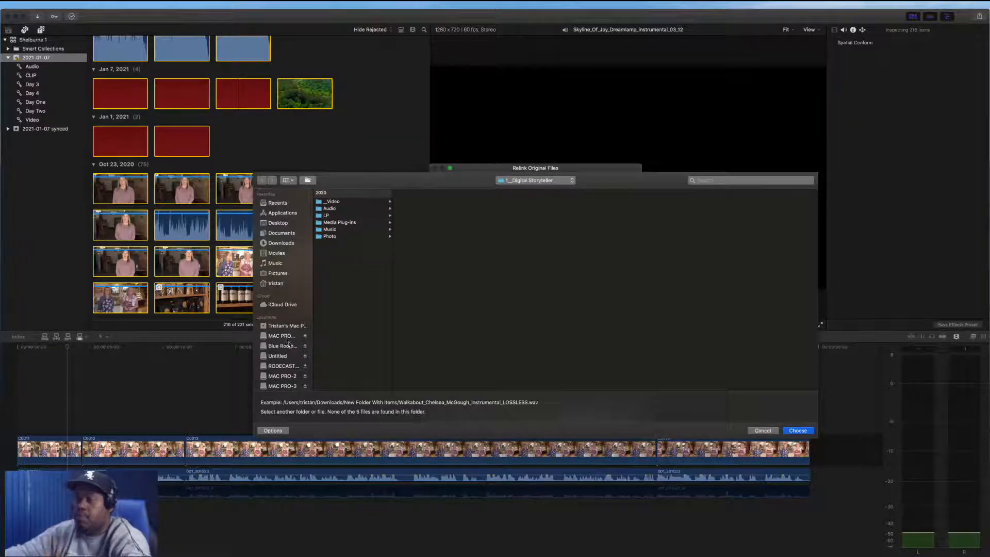
Try to find the music files in Downloads, MAC PRO MAIN, Blue Room Disk, MAC PRO-2 and MAC PRO-3, then cancel relinking
scroll(288, 346, down, 2)
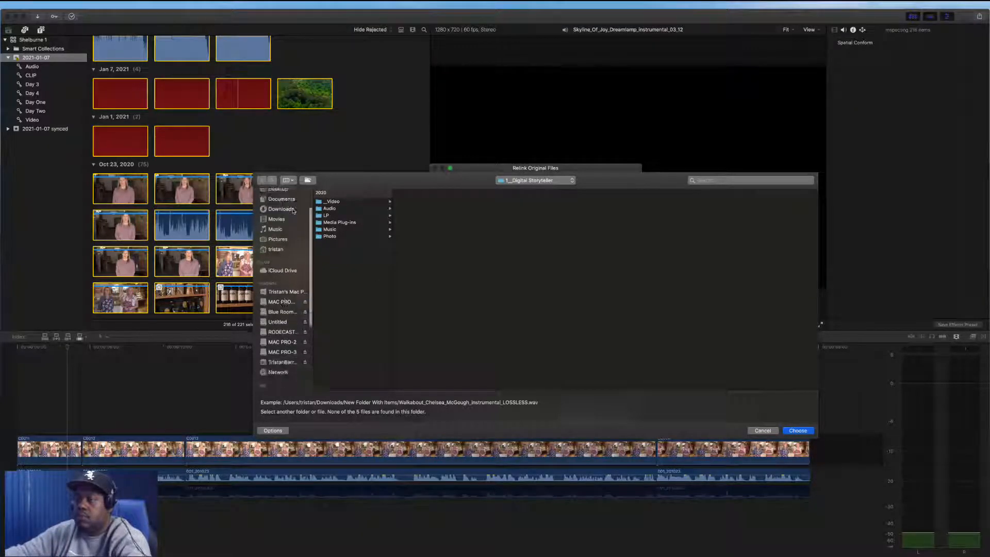
click(282, 219)
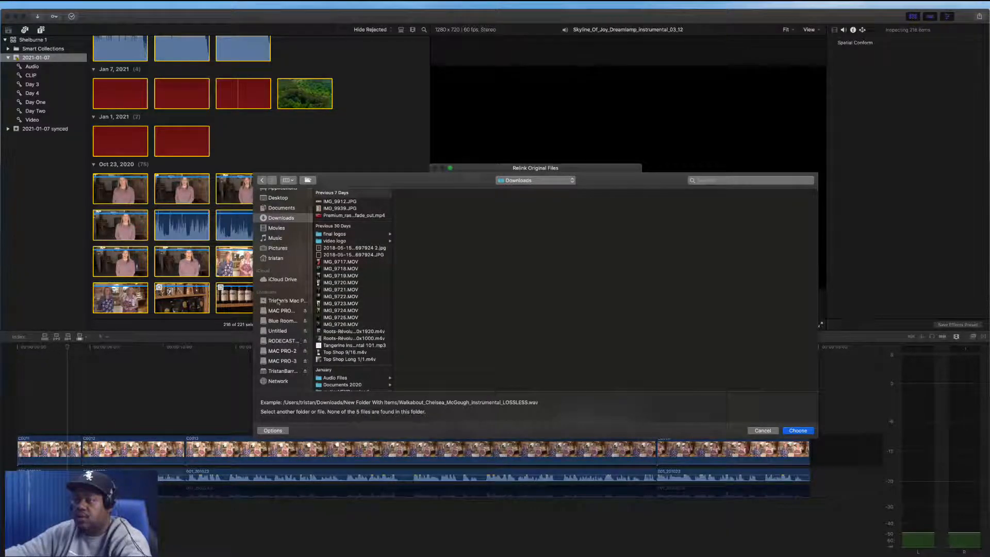
click(282, 311)
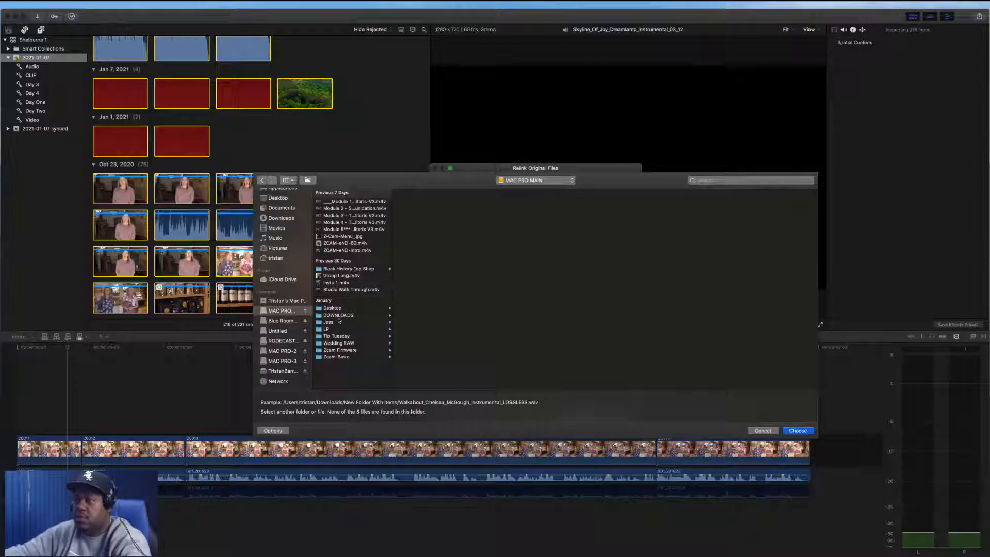
click(341, 316)
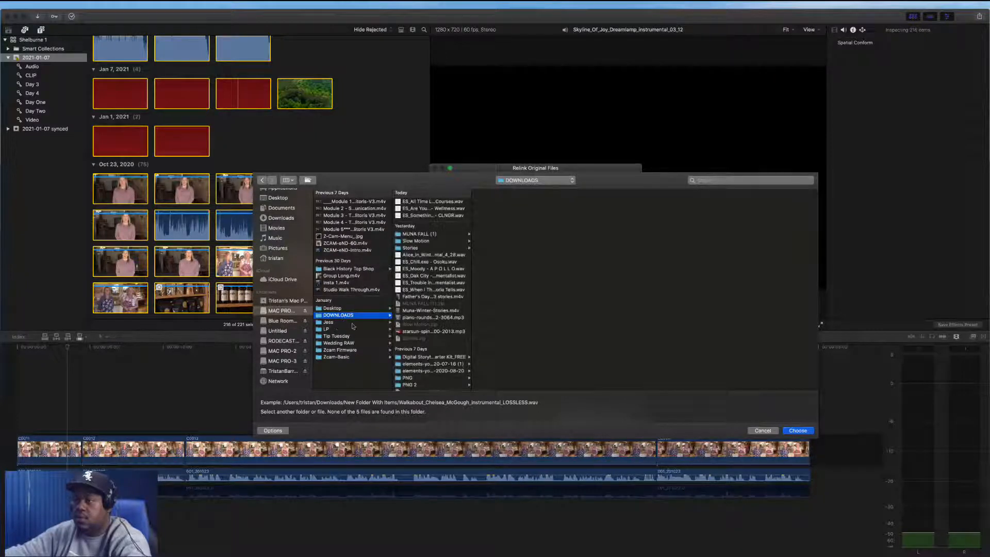
click(285, 320)
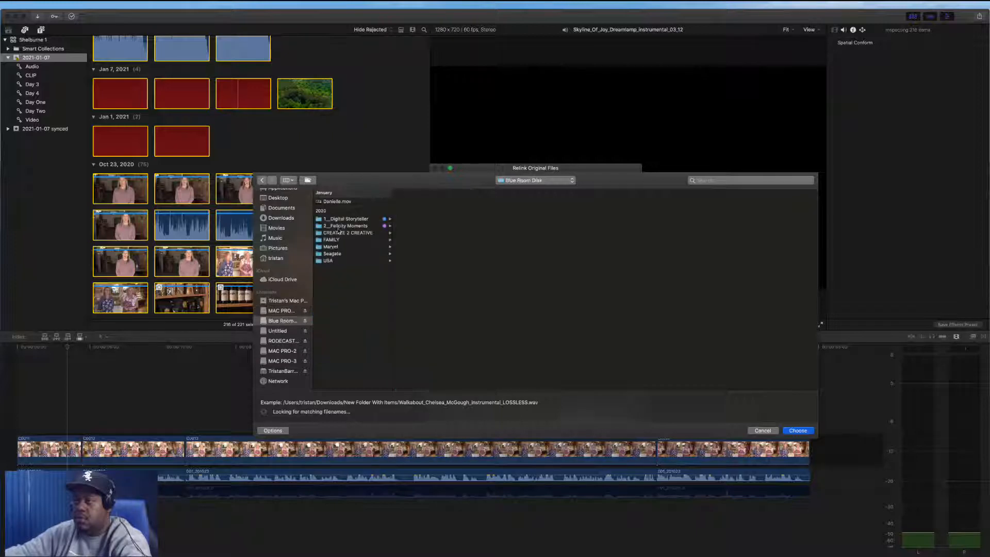
click(343, 220)
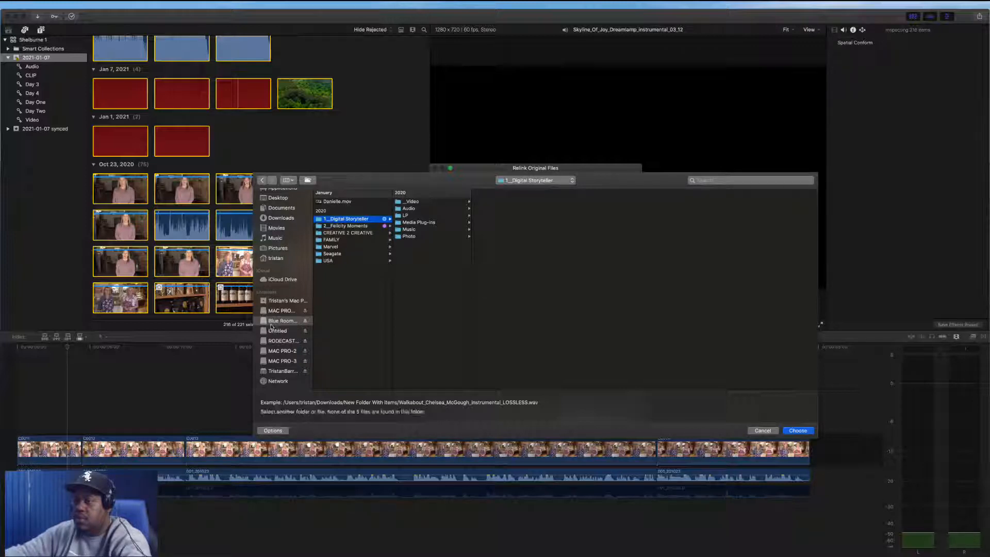
click(282, 351)
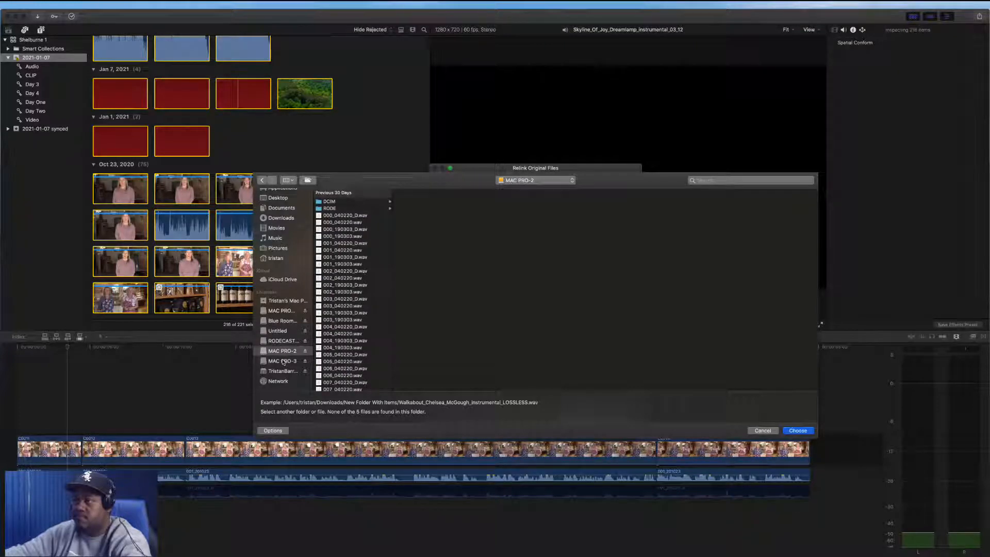
click(286, 361)
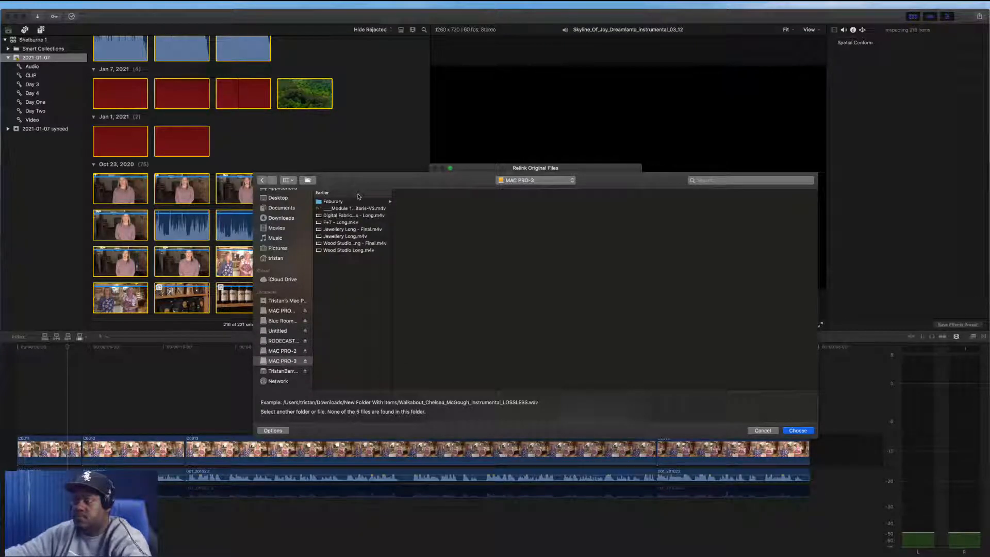
click(763, 430)
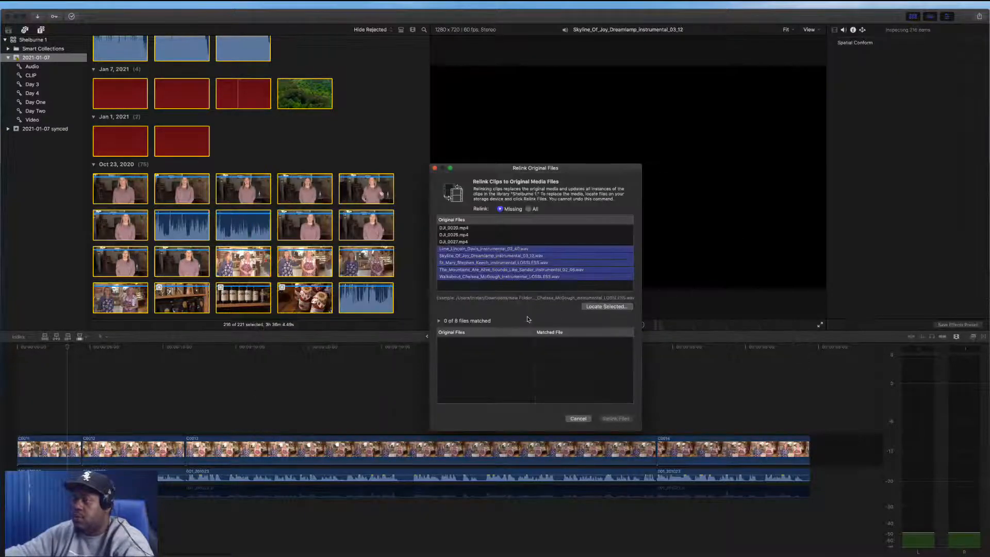
click(578, 418)
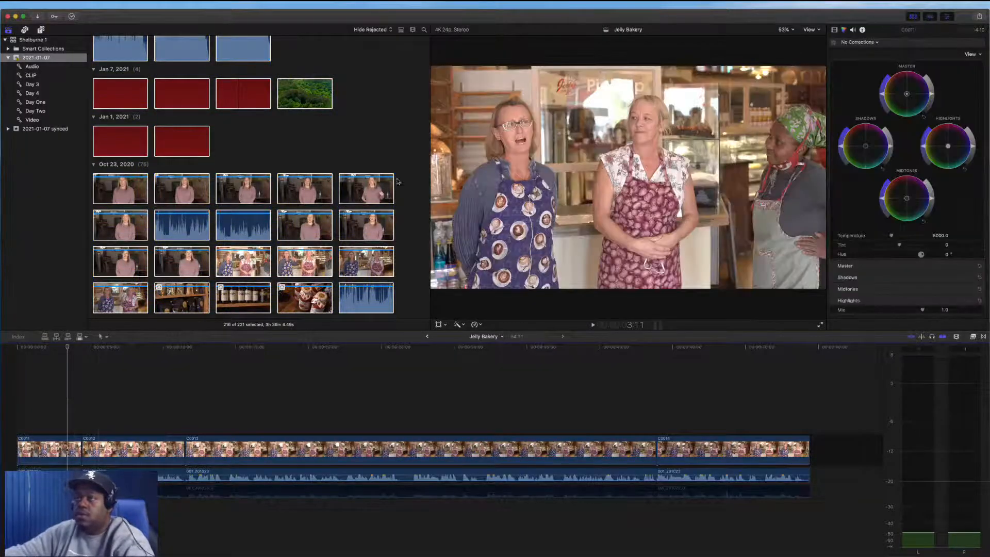
Scroll through the event's clips in the browser
click(404, 192)
scroll(399, 190, down, 5)
scroll(395, 188, down, 8)
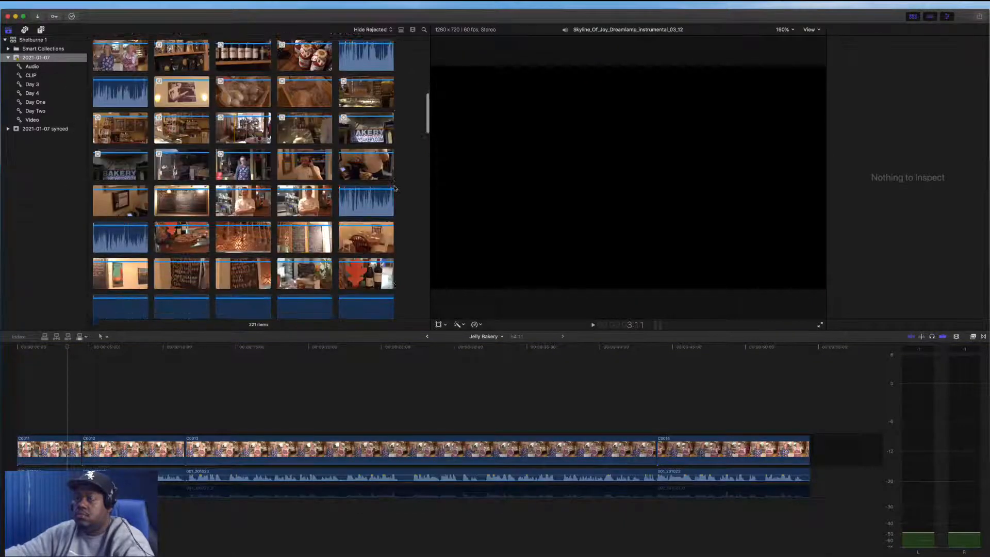
scroll(366, 165, down, 10)
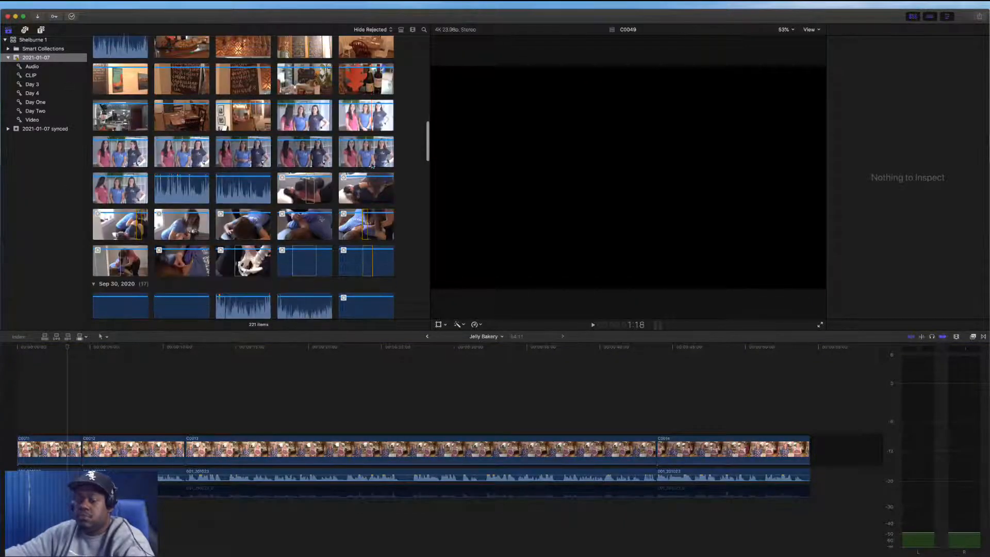
scroll(361, 160, down, 10)
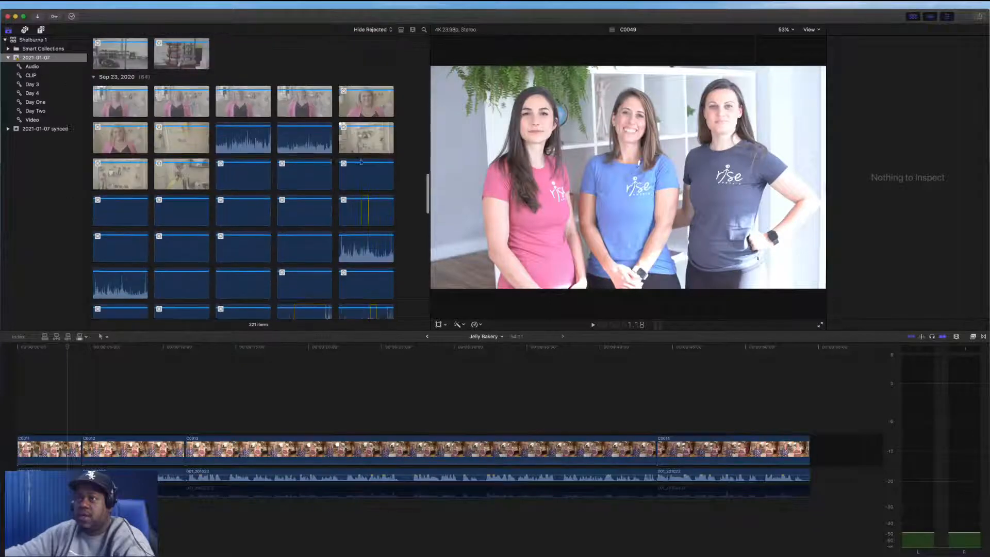
scroll(360, 162, up, 20)
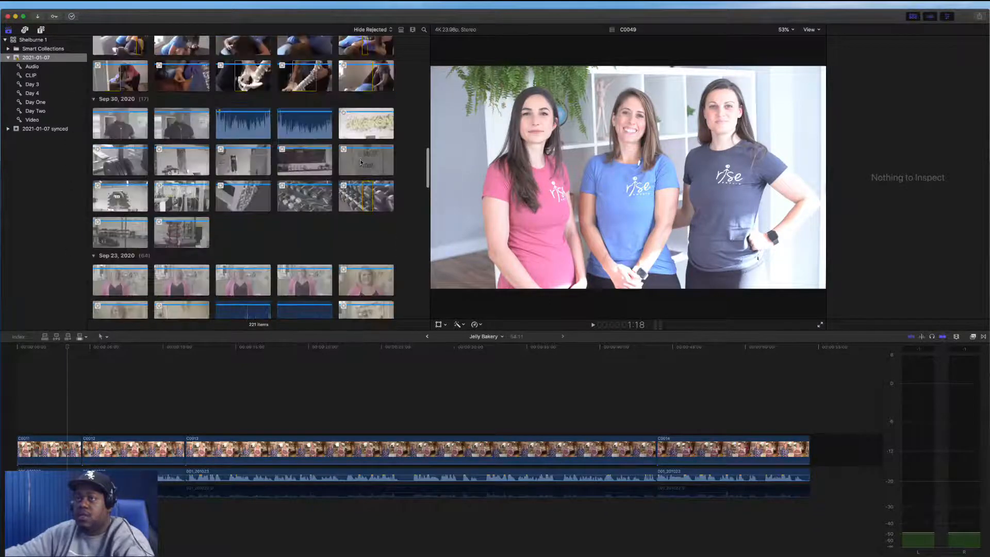
scroll(360, 161, up, 5)
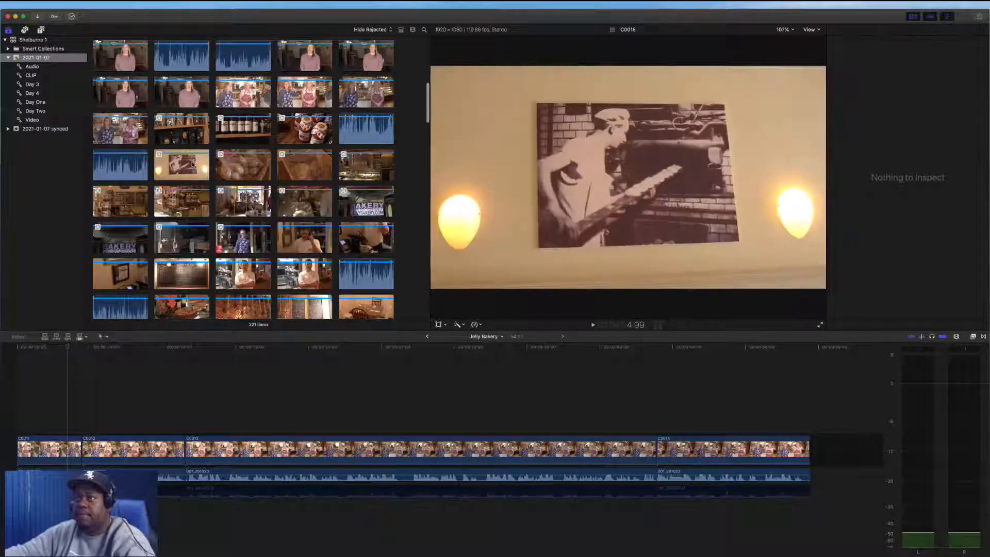
Mark ranges on the shelf and bottle B-roll clips and connect them above the interview in the timeline
scroll(244, 131, up, 1)
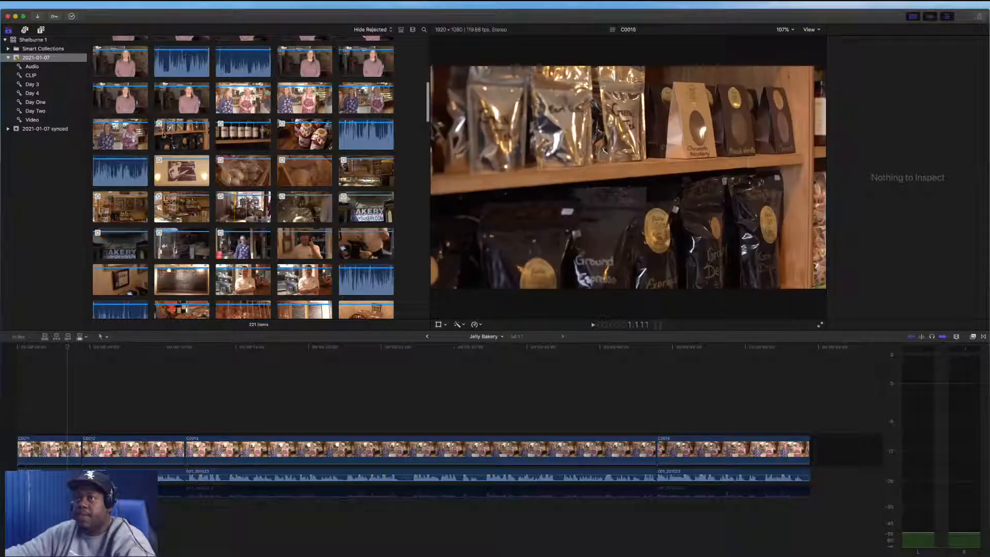
drag(163, 132, 254, 140)
key(q)
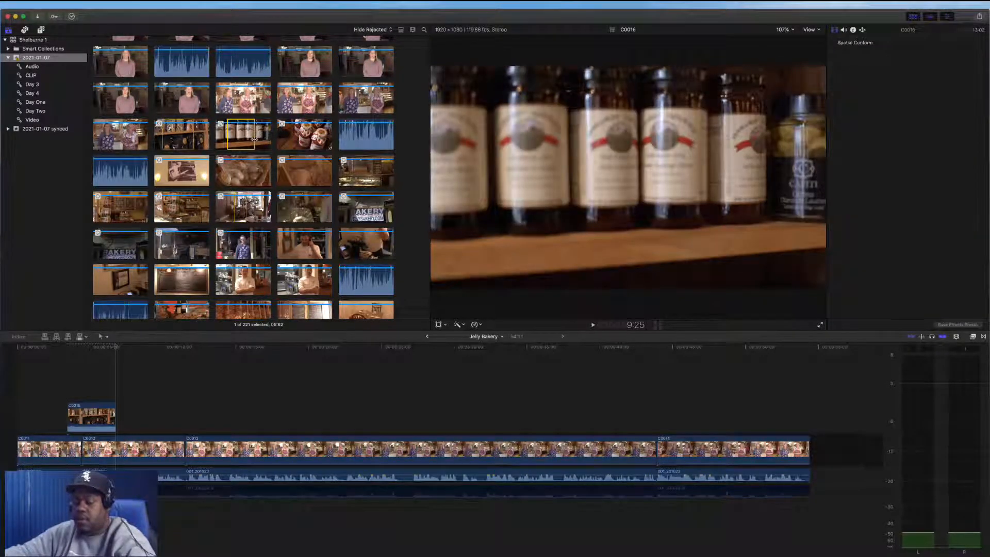
key(q)
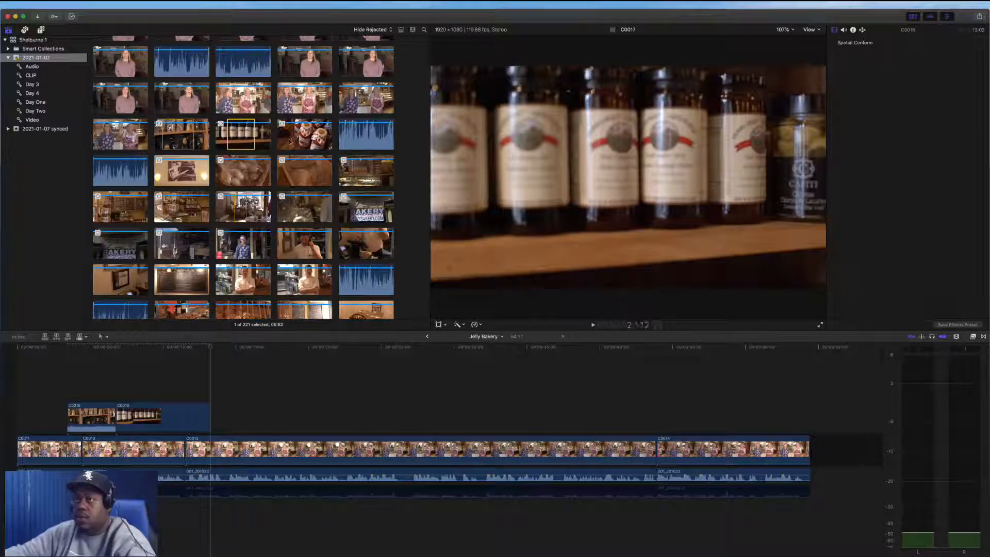
Mark ranges on the bread basket and bakery clips and connect them after the previous B-roll
drag(290, 138, 318, 138)
key(q)
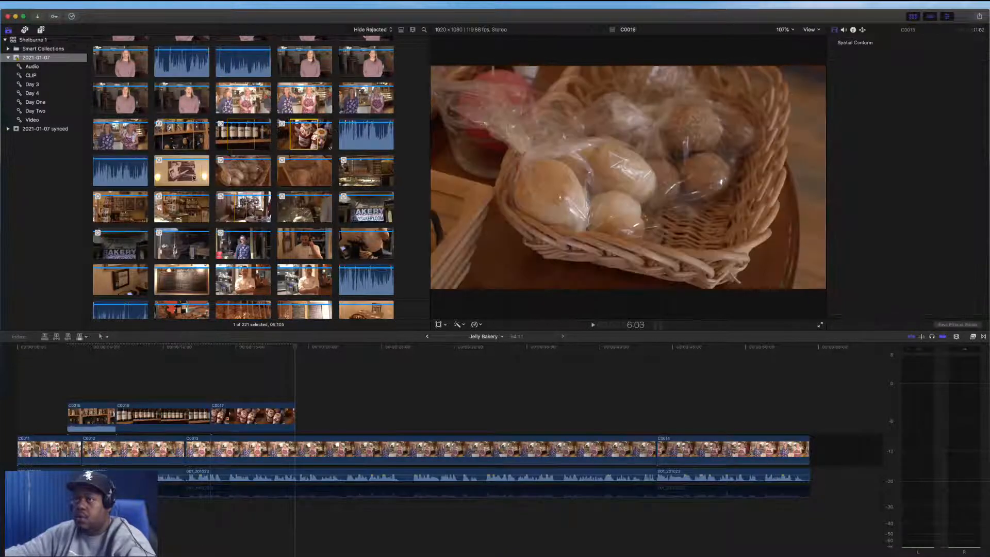
drag(178, 170, 257, 177)
key(q)
key(q)
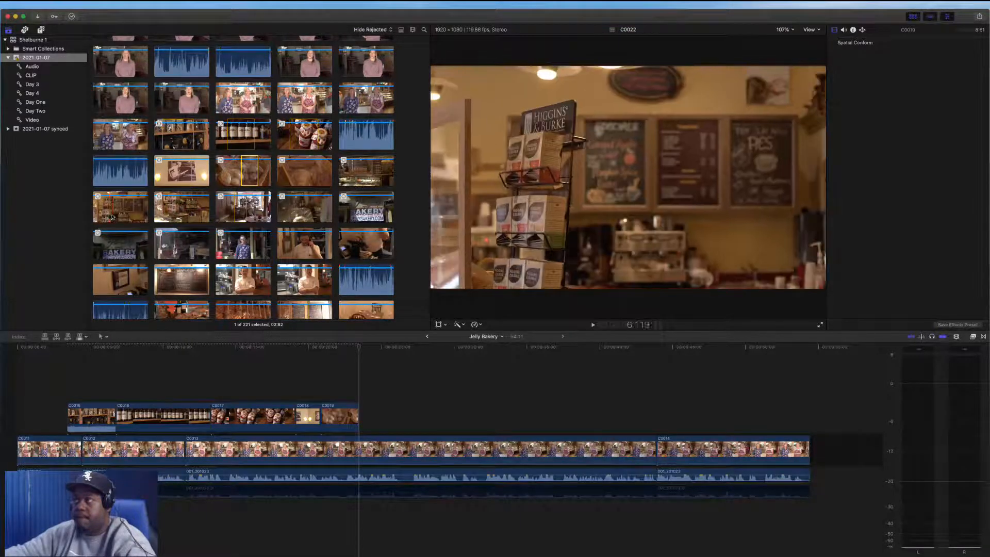
Connect marked ranges of three café interior clips, including the counter worker and seated customers shots
drag(110, 215, 129, 214)
key(q)
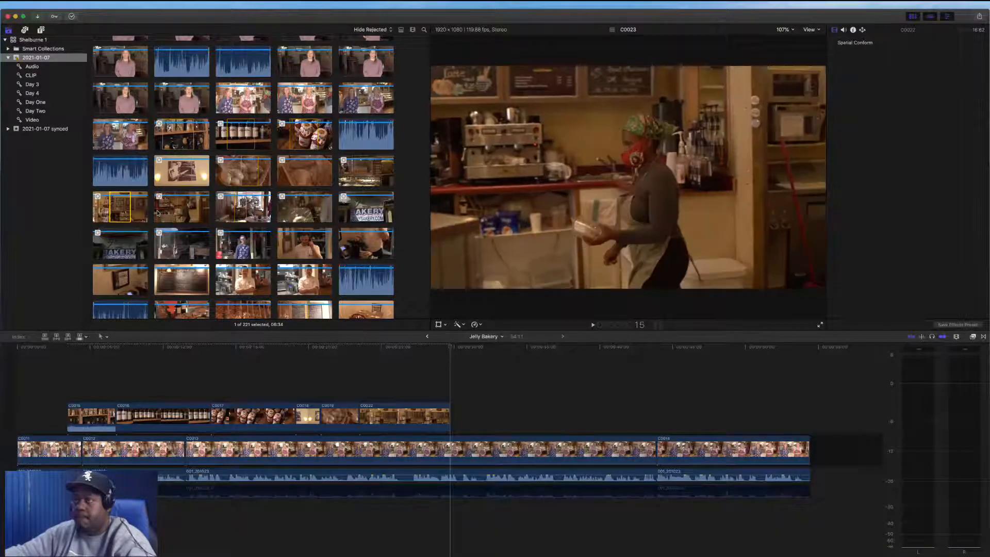
drag(170, 212, 177, 211)
key(q)
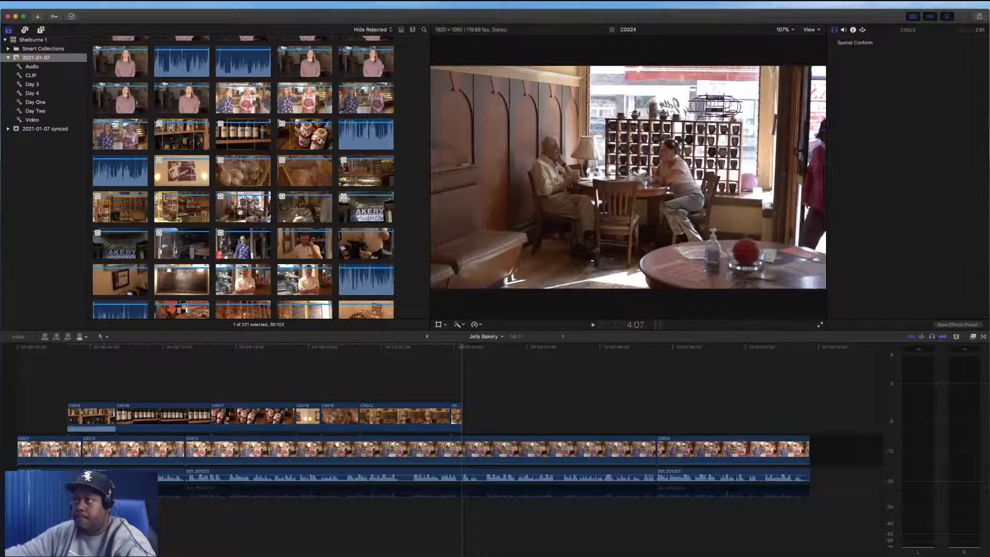
drag(235, 212, 247, 212)
key(q)
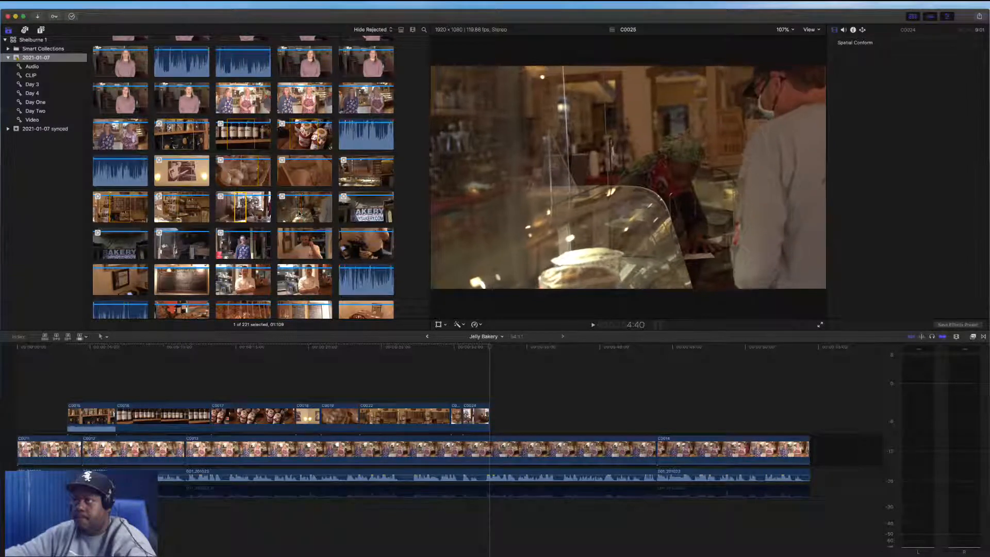
Connect marked ranges of the counter, storefront awning, Jelly Bakery sign and owner clips
key(q)
drag(356, 212, 379, 215)
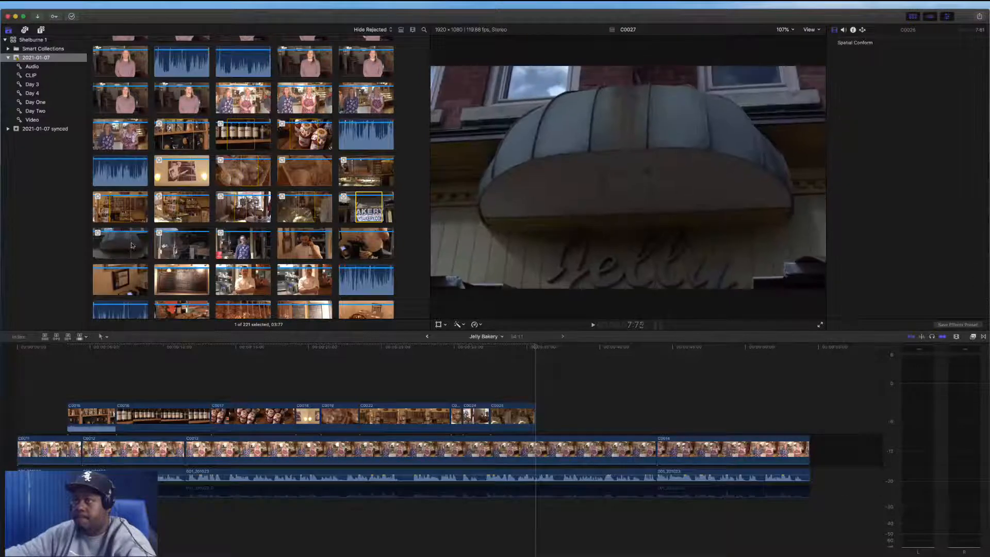
drag(124, 245, 139, 244)
key(q)
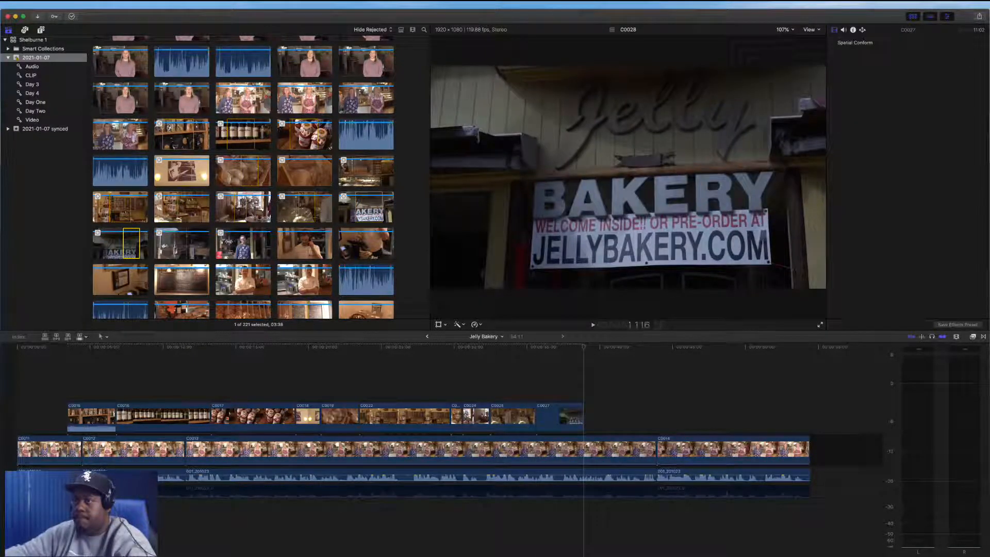
drag(231, 244, 269, 245)
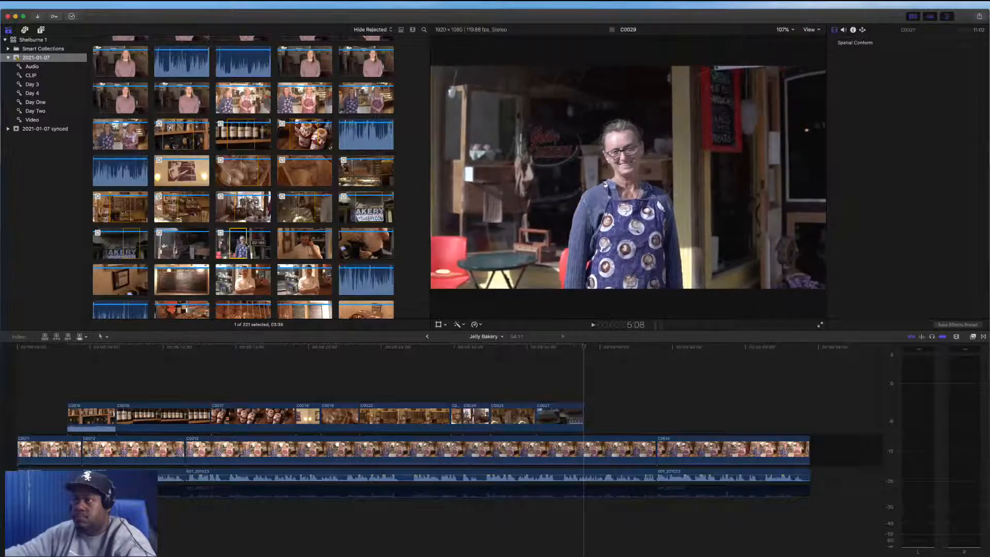
key(q)
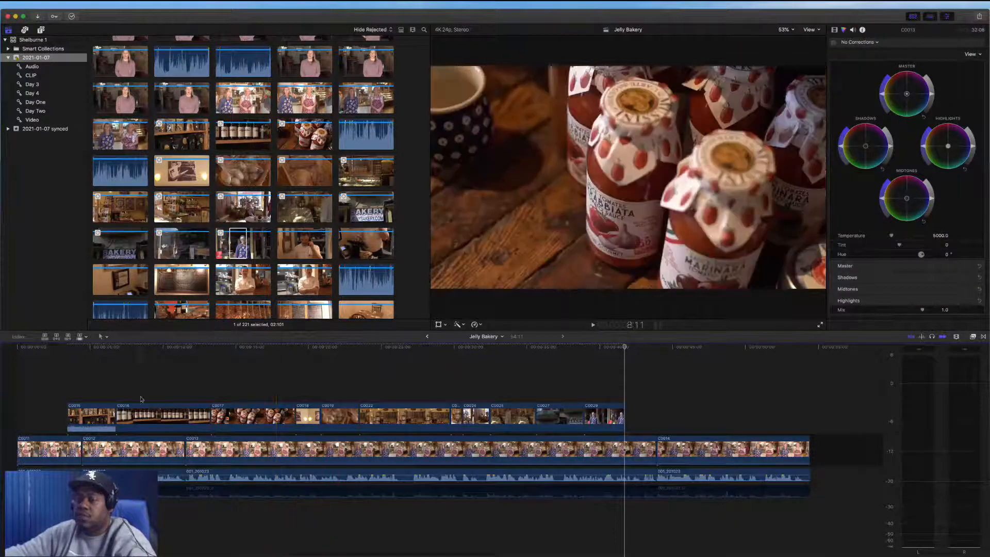
Move the eleven connected B-roll clips into the main storyline after the interview
drag(95, 397, 824, 457)
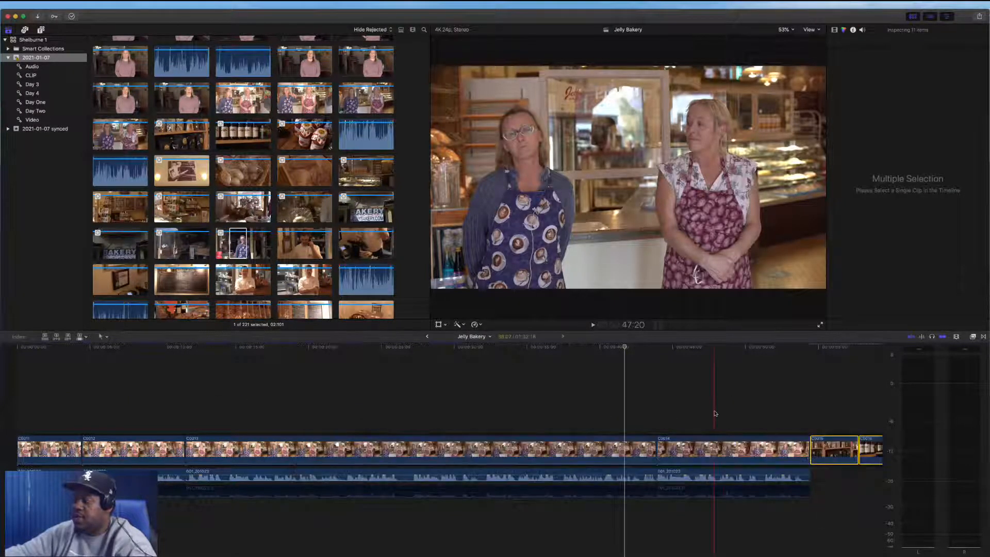
scroll(774, 407, right, 5)
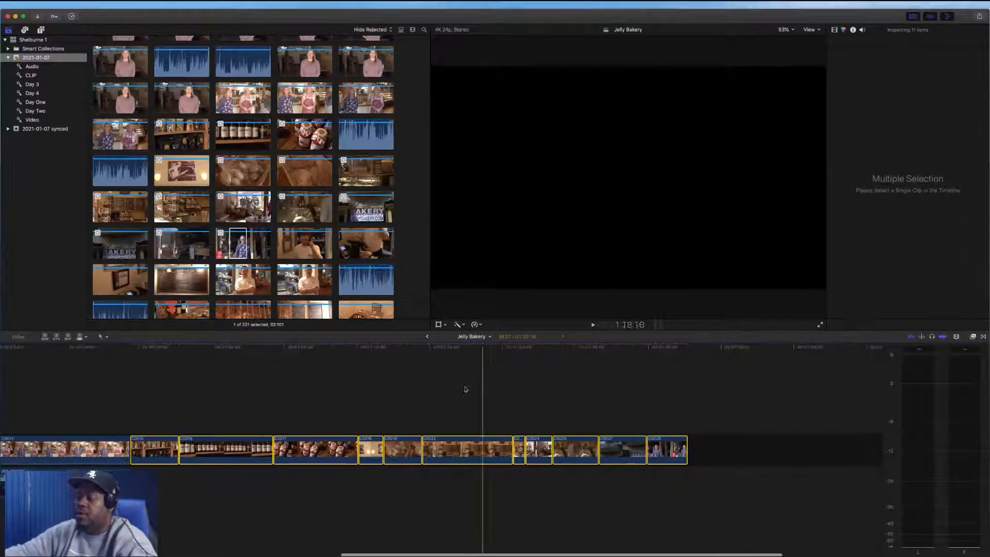
scroll(391, 407, left, 4)
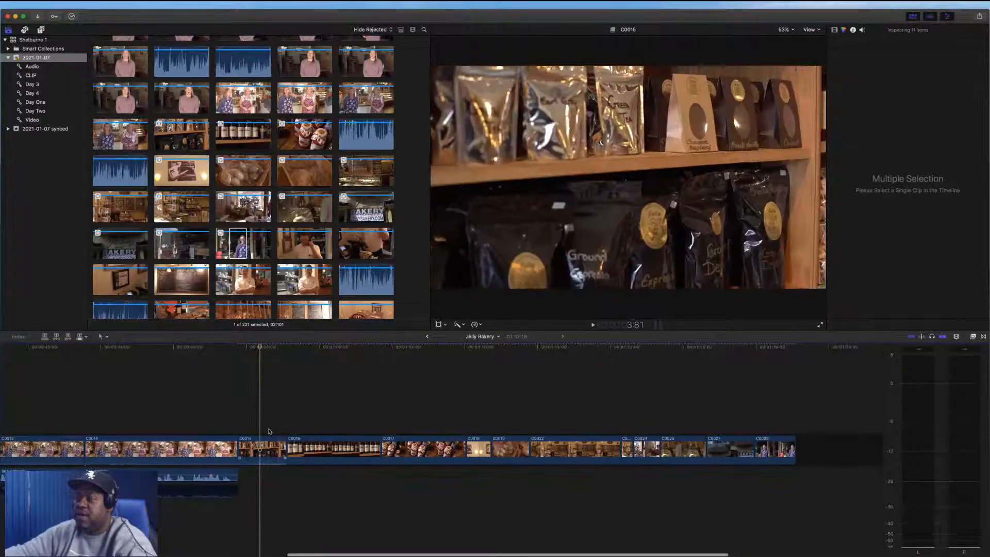
Select all the B-roll clips in the storyline and open the retiming speed options
drag(260, 412, 797, 467)
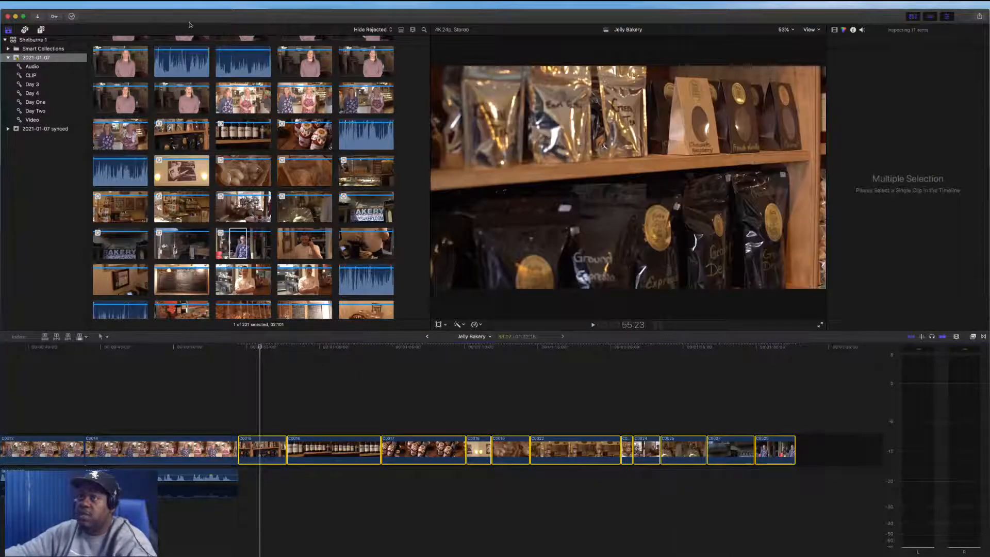
click(477, 325)
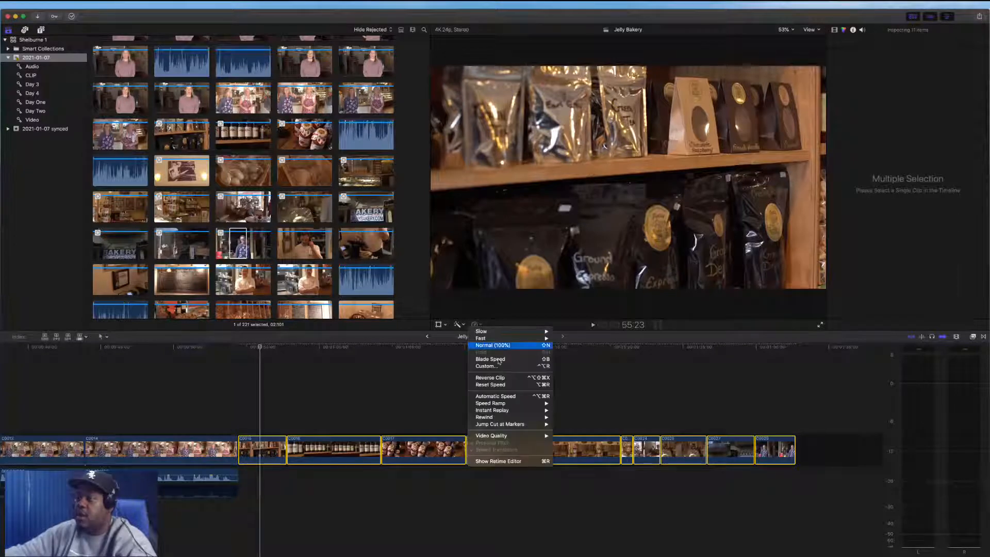
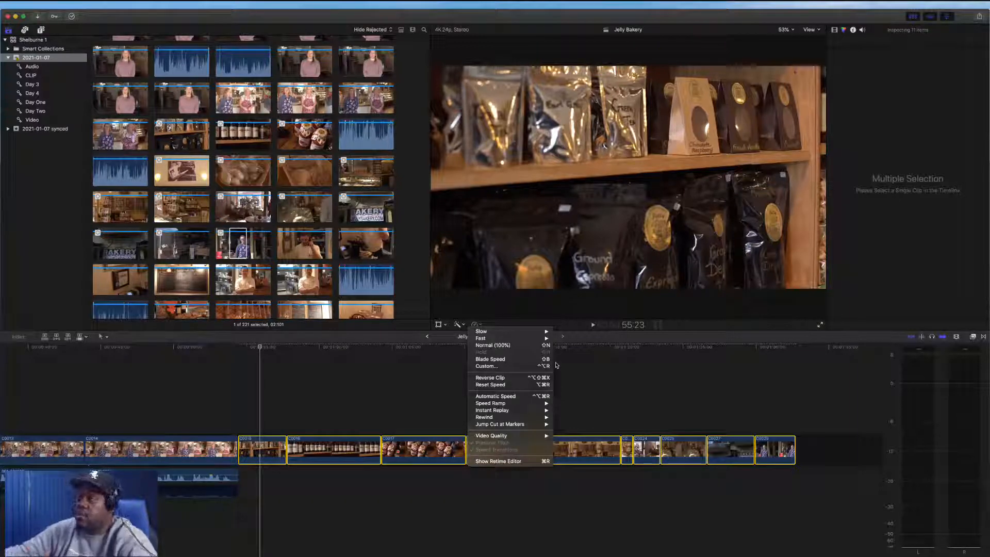
Apply Automatic Speed retiming to all the selected B-roll clips
click(512, 323)
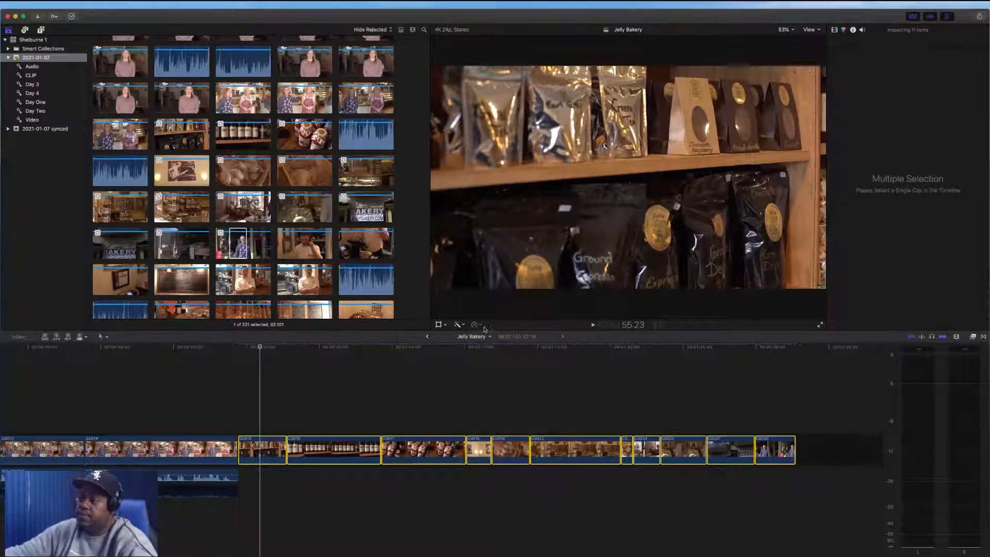
click(479, 326)
click(478, 325)
click(477, 326)
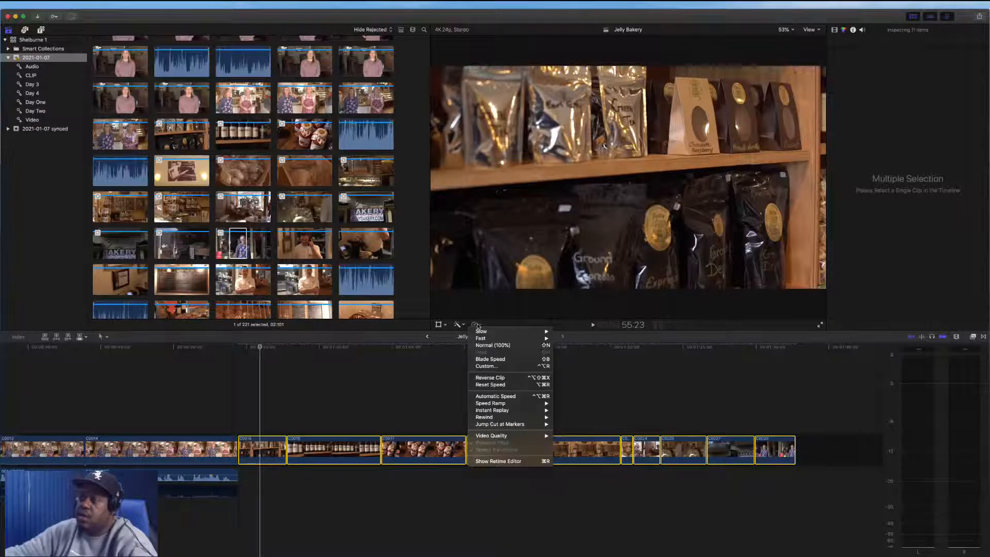
click(508, 396)
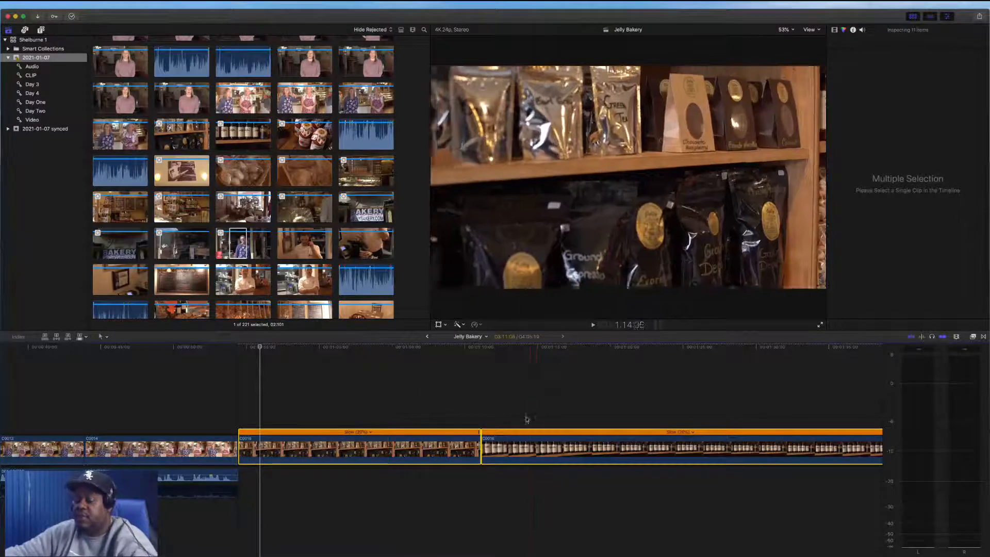
Fit the whole timeline in view and play back the retimed B-roll sequence
key(shift+z)
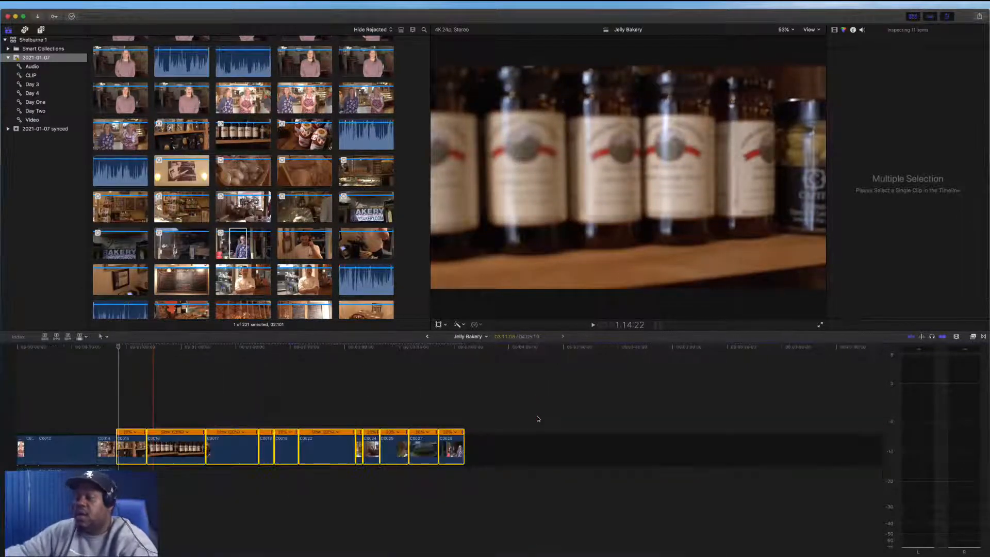
click(214, 397)
key(space)
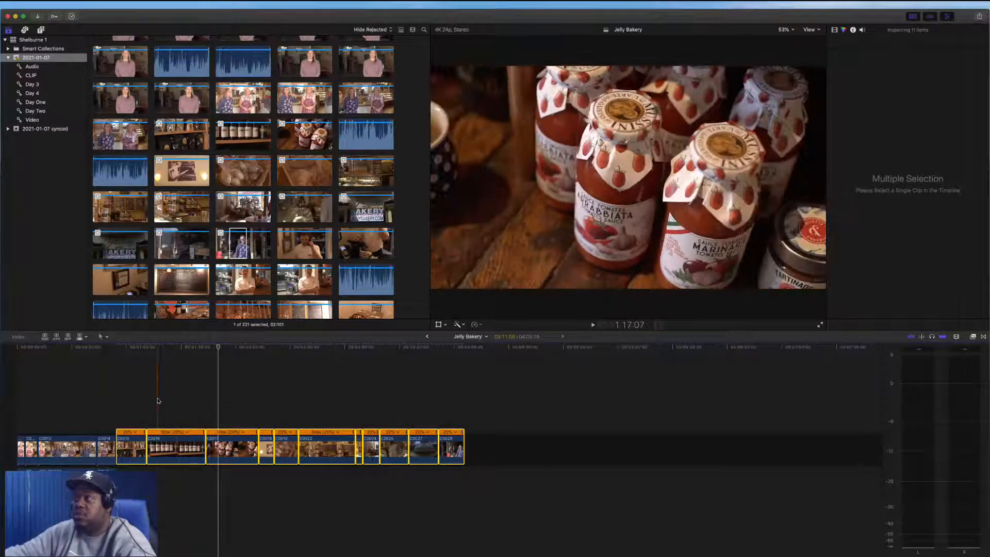
click(158, 401)
key(space)
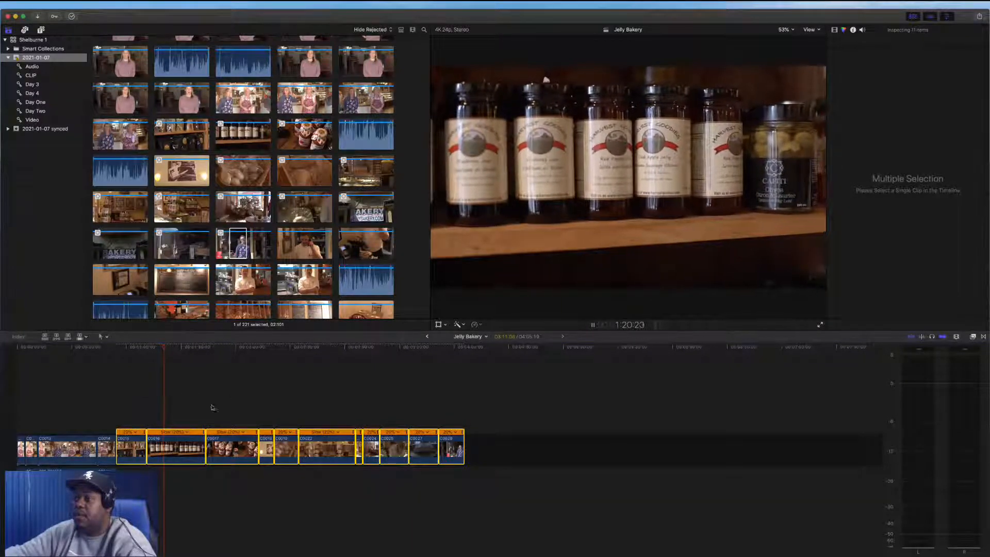
key(space)
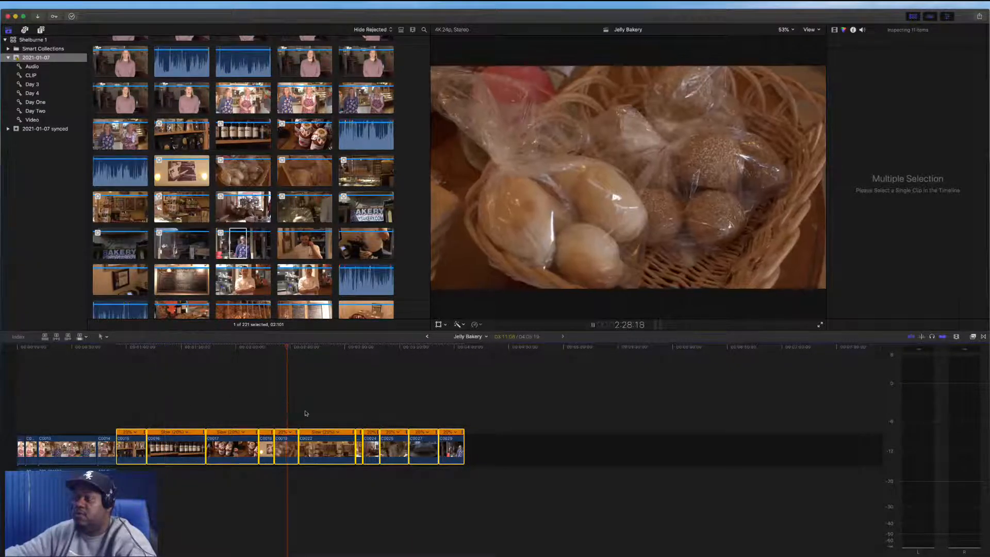
key(space)
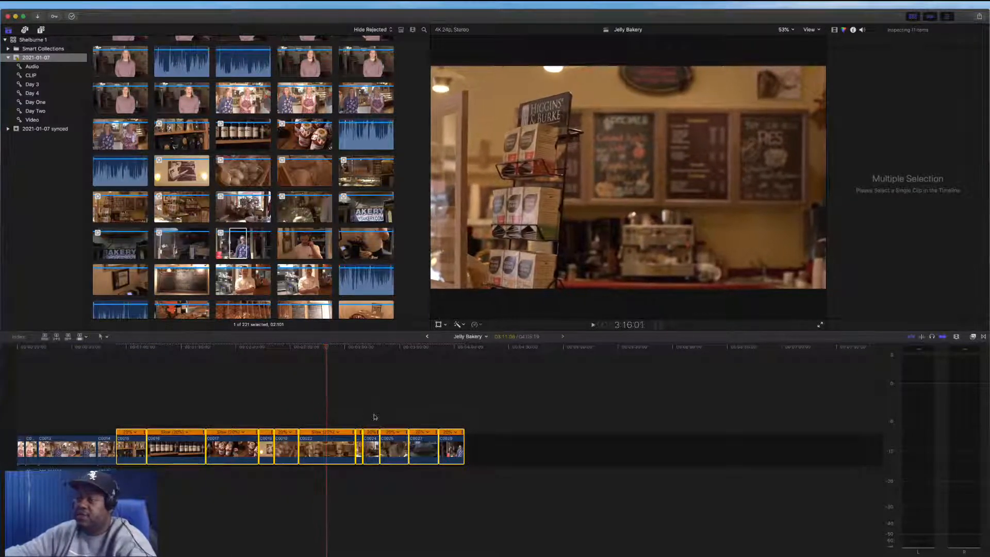
key(space)
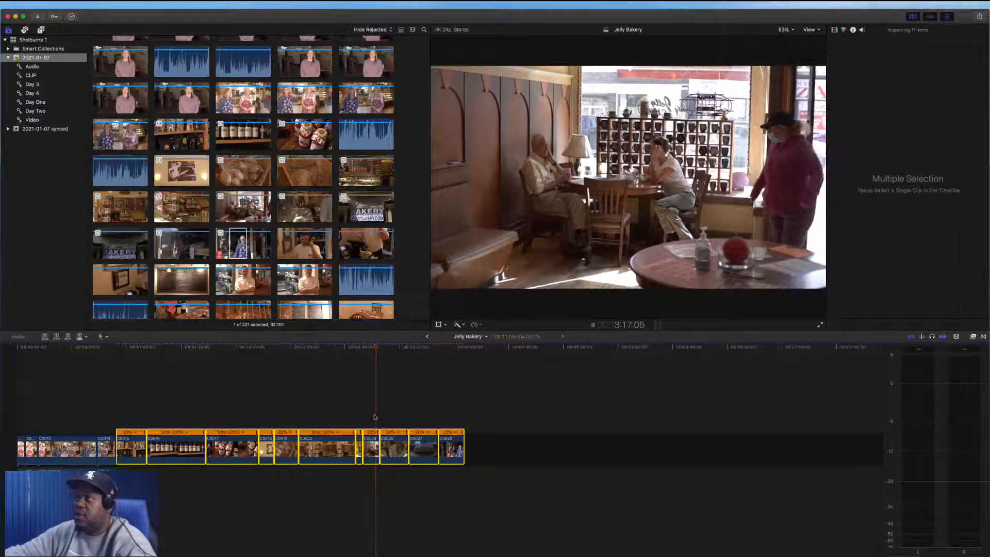
key(space)
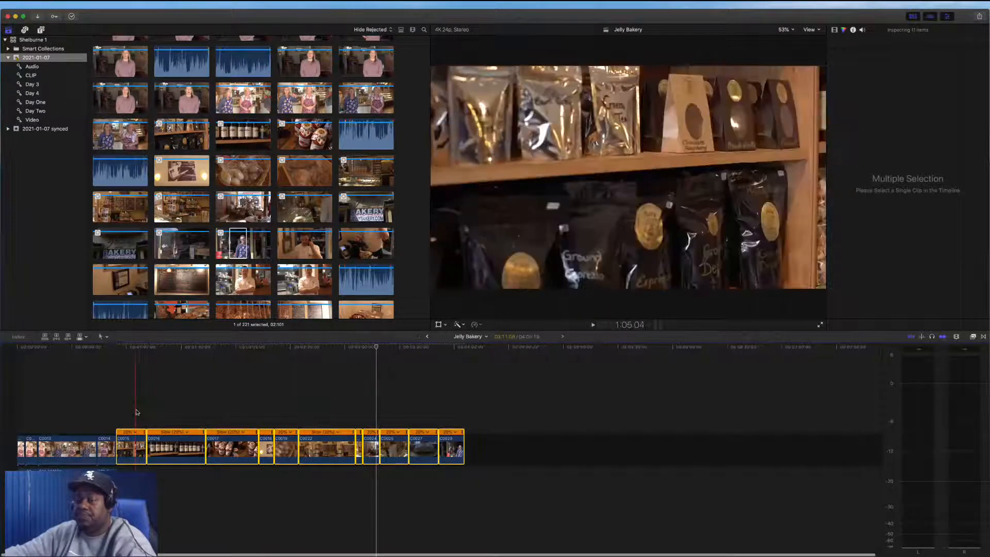
Shorten the slow-motion connected clip C0029 and move it to the very start of the interview
click(447, 407)
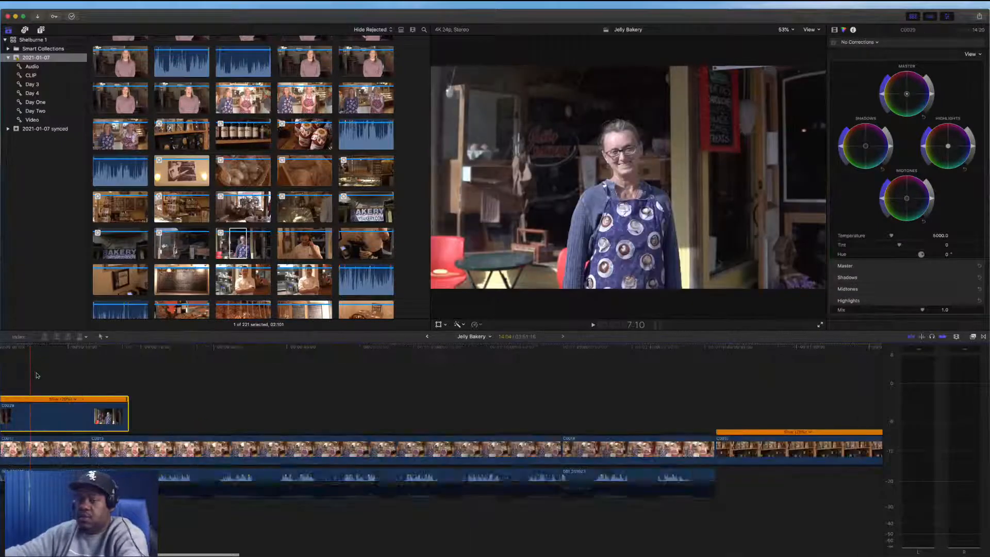
scroll(36, 375, left, 5)
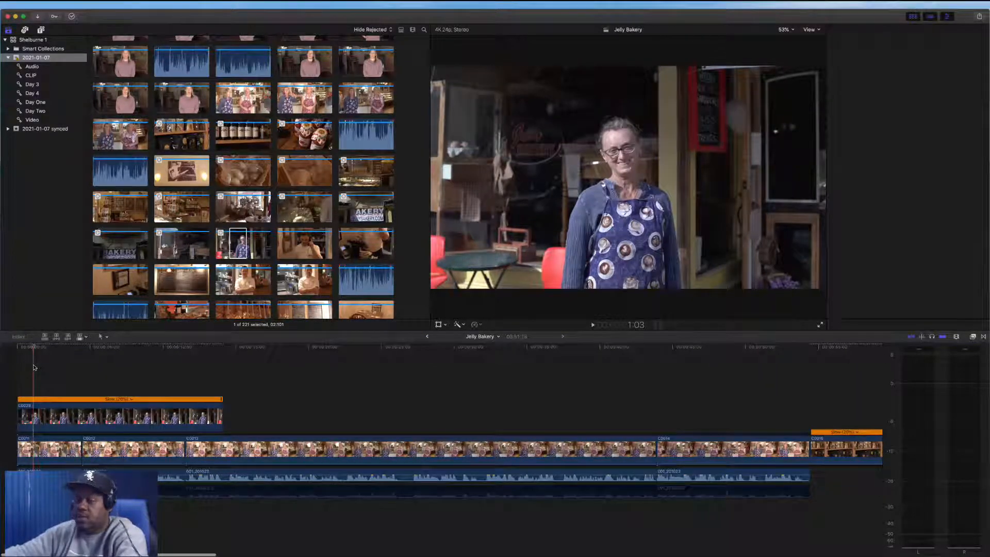
click(33, 368)
key(super+equal)
key(super+equal)
scroll(66, 385, left, 3)
key(space)
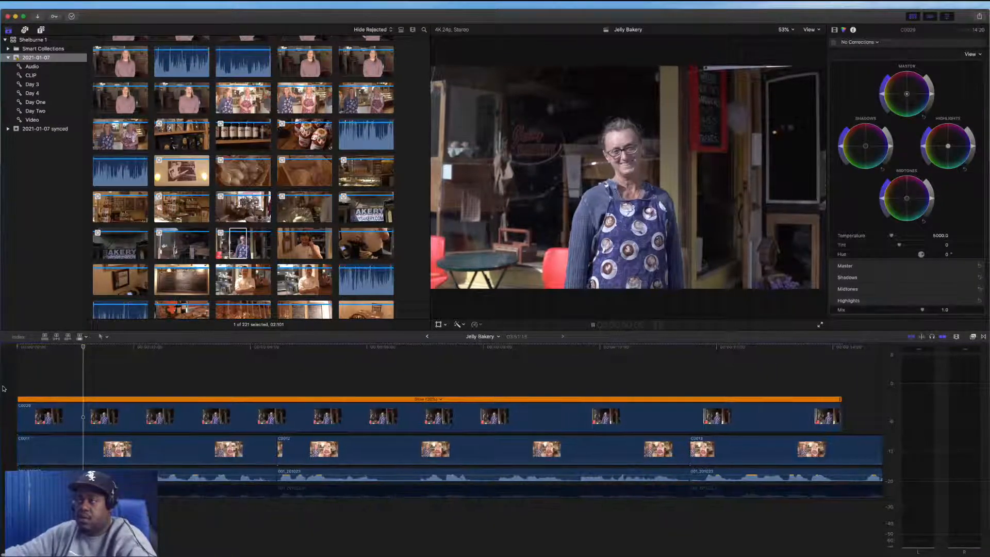
key(space)
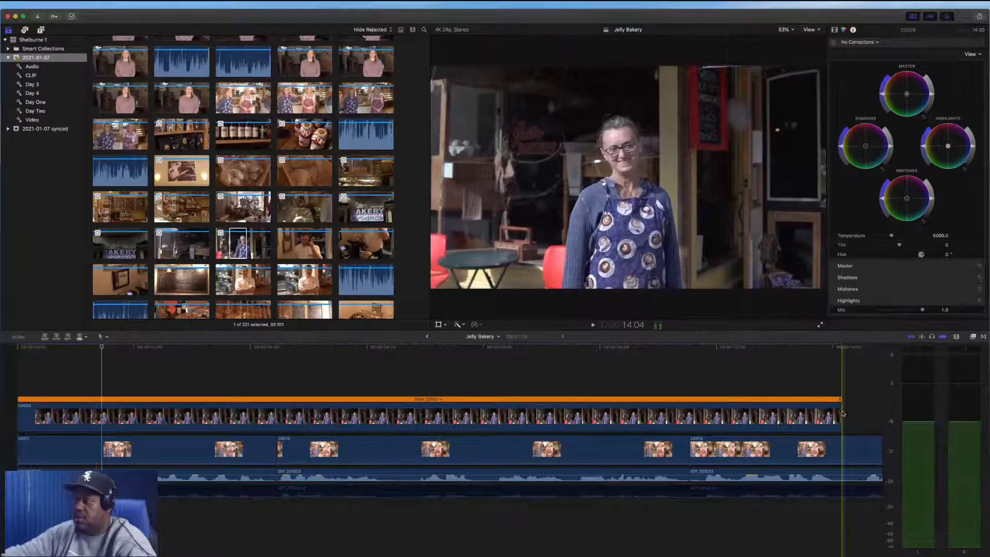
drag(843, 412, 140, 413)
drag(88, 419, 20, 415)
key(a)
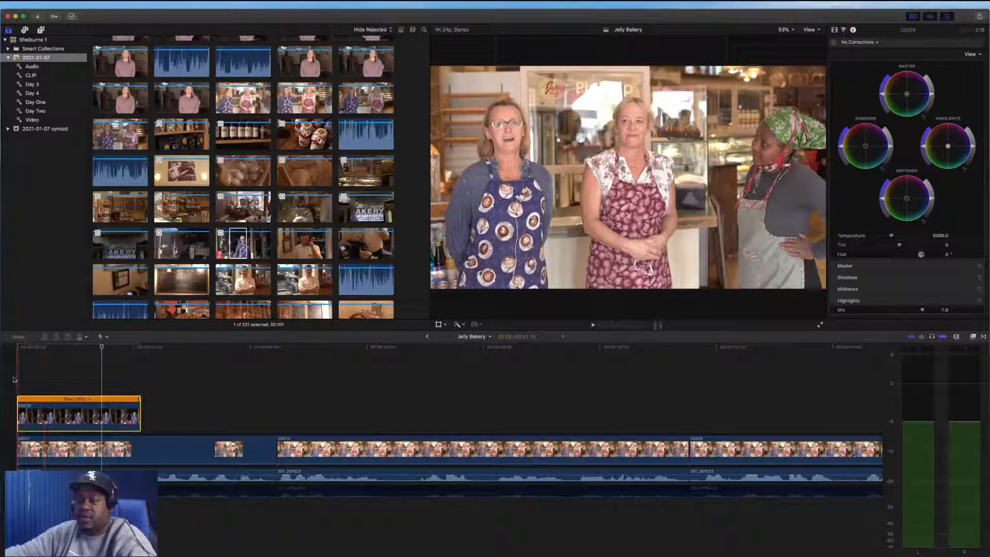
Blade the interview just before the second interview clip and delete the short piece between the cuts
key(space)
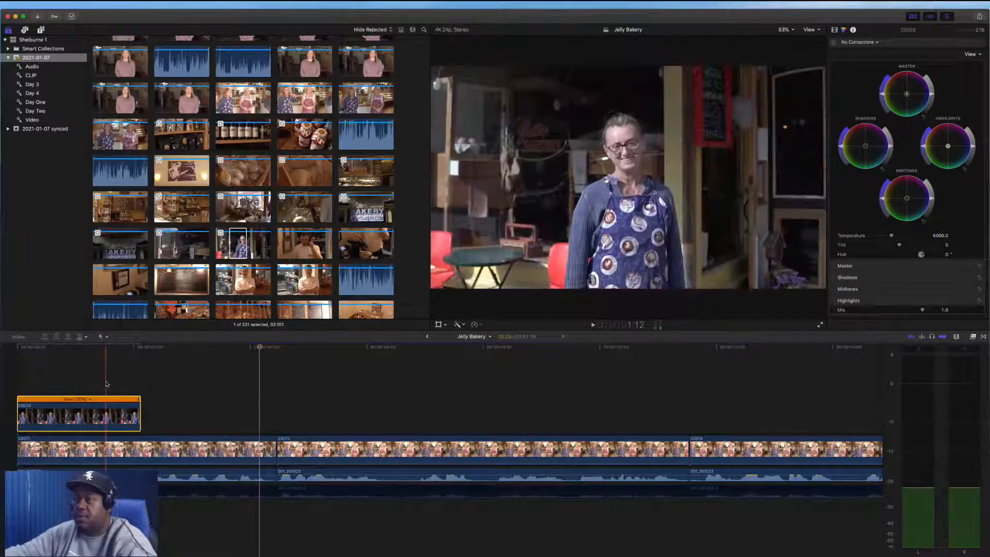
click(118, 407)
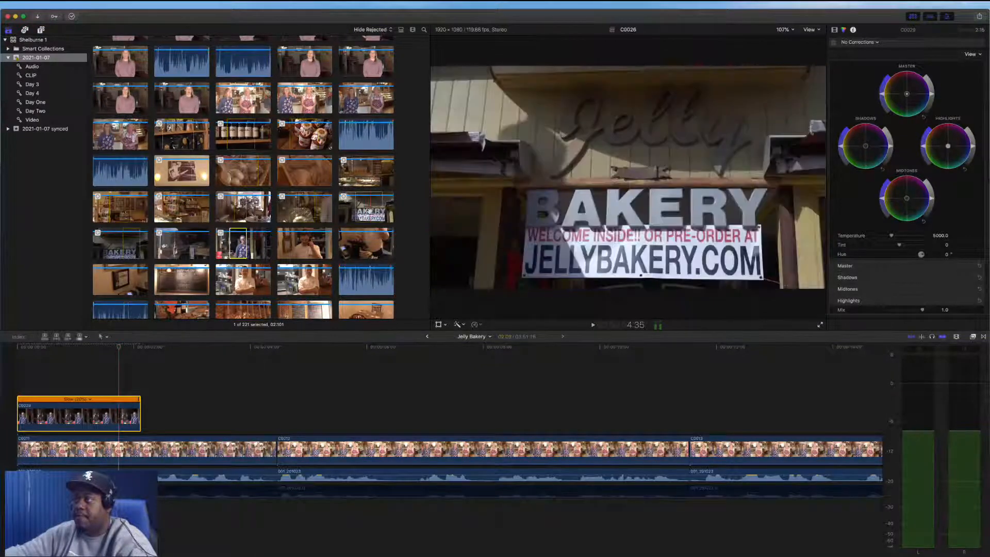
key(space)
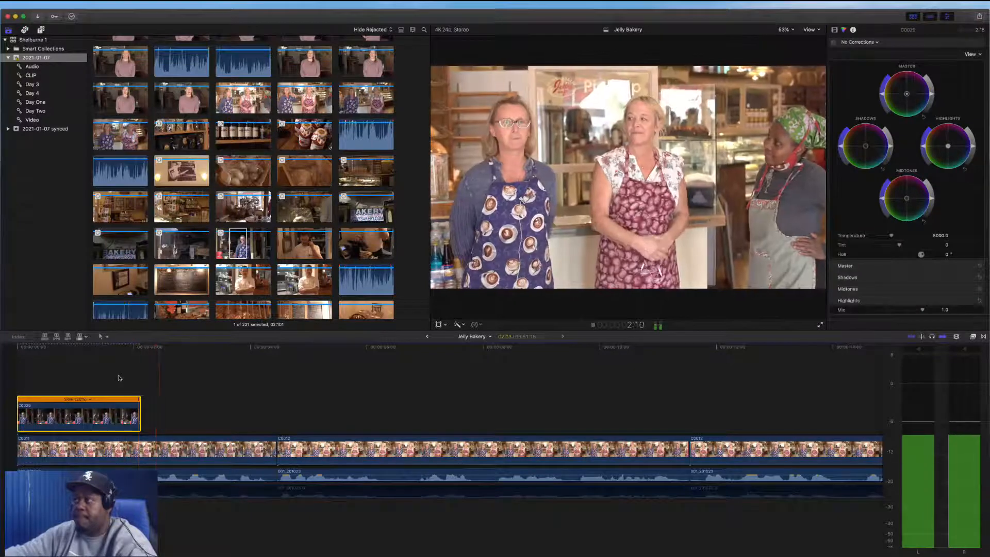
key(space)
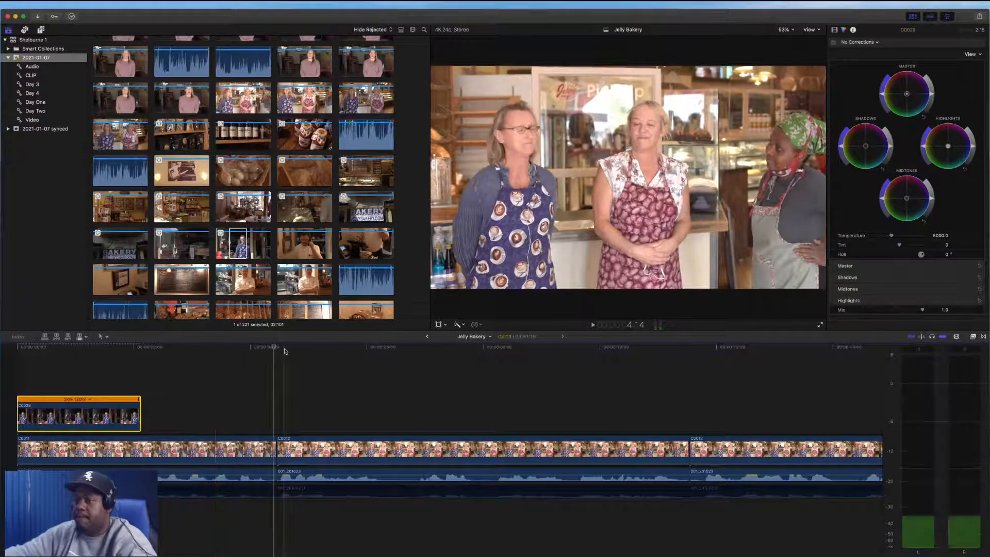
click(266, 348)
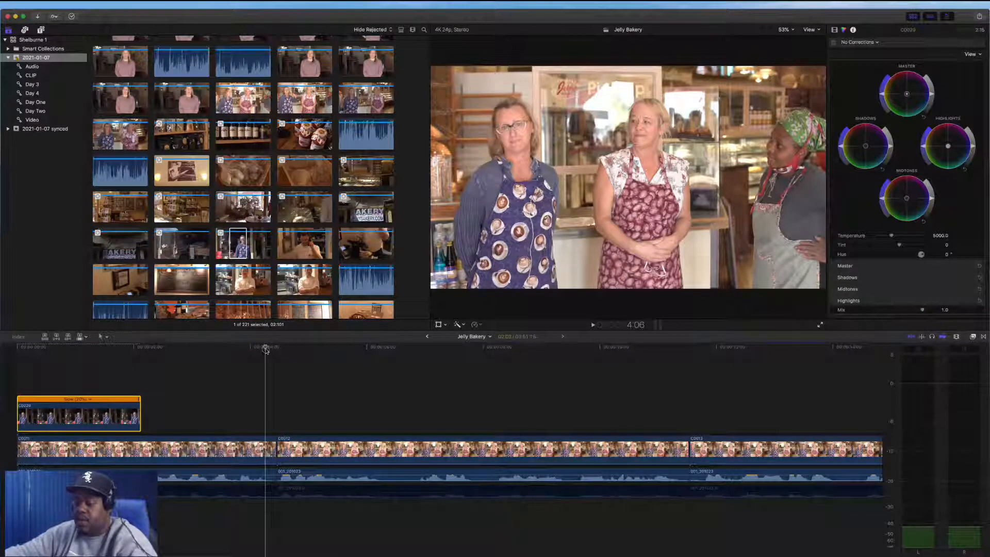
key(super+b)
click(272, 448)
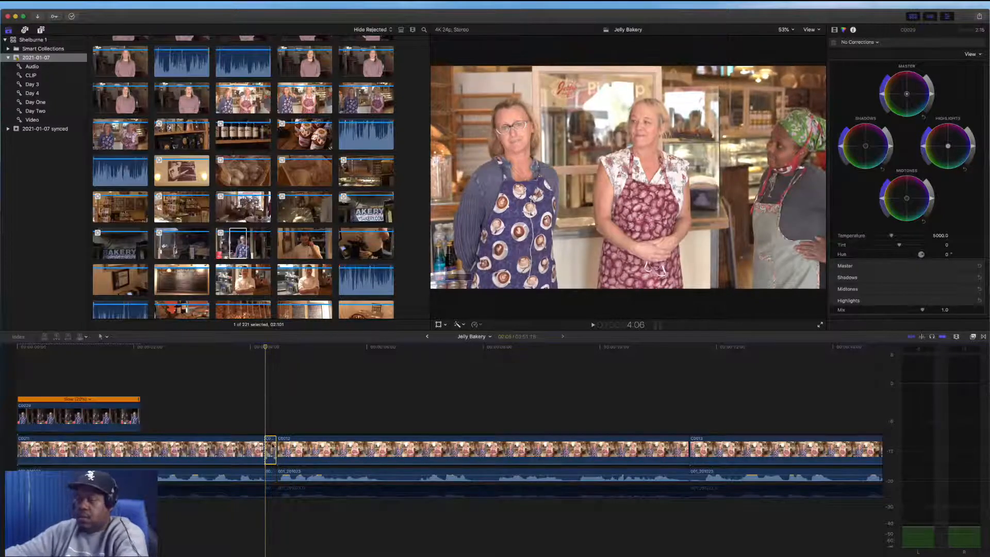
key(Delete)
Move the sauce-jar clip C0017 out of the storyline to a connected position above the interview
key(super+6)
mouse_move(265, 352)
mouse_down()
mouse_move(275, 351)
mouse_move(265, 351)
mouse_up()
scroll(510, 413, right, 6)
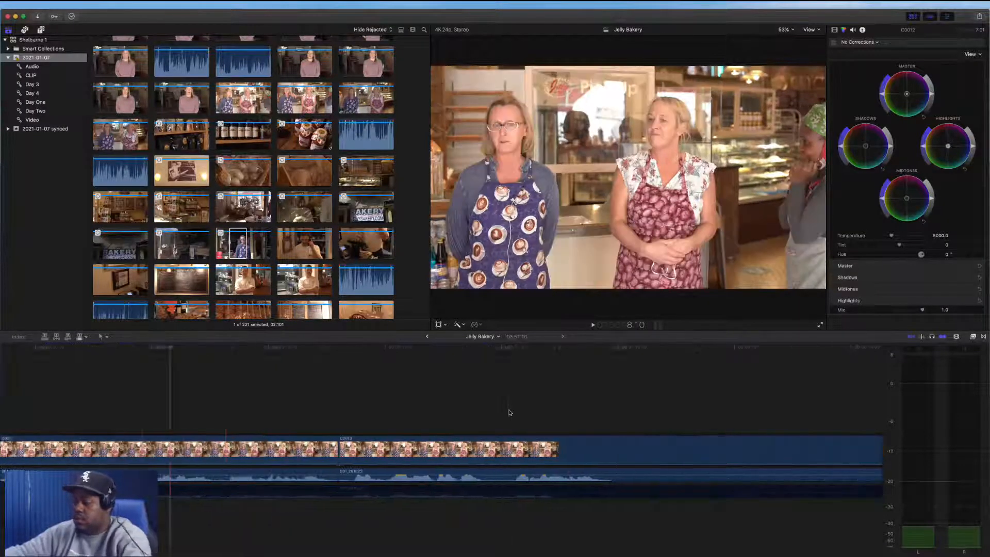
key(super+minus)
key(super+minus)
key(super+minus)
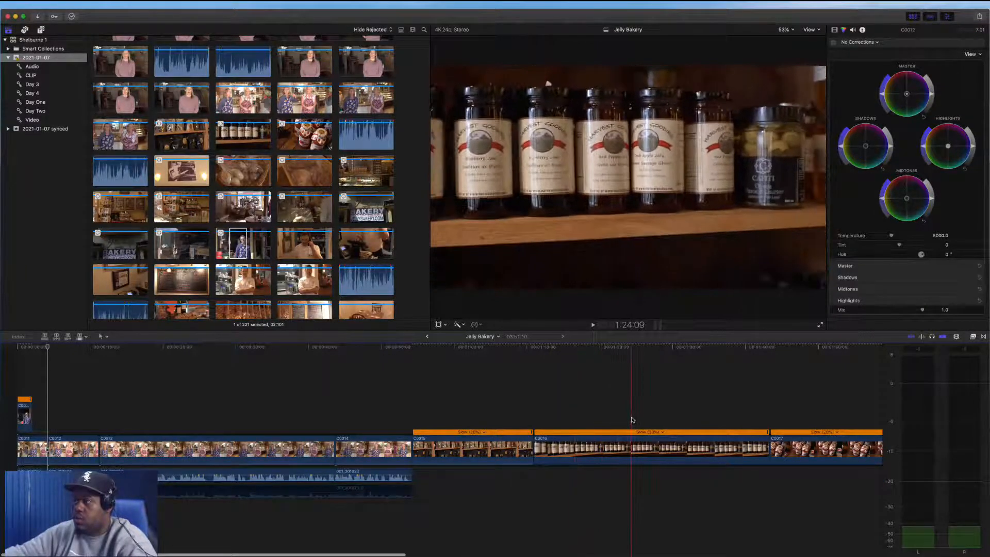
scroll(644, 447, right, 5)
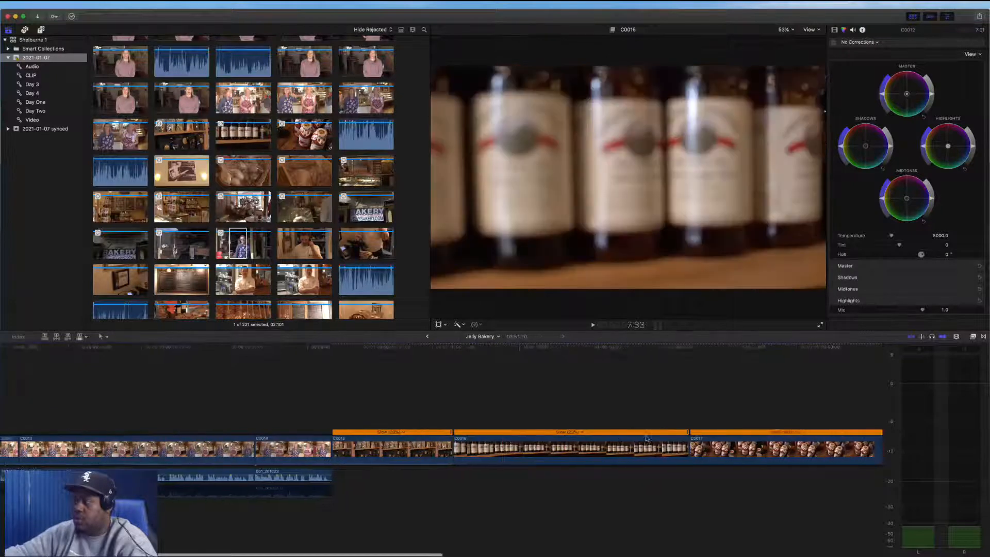
scroll(694, 439, right, 3)
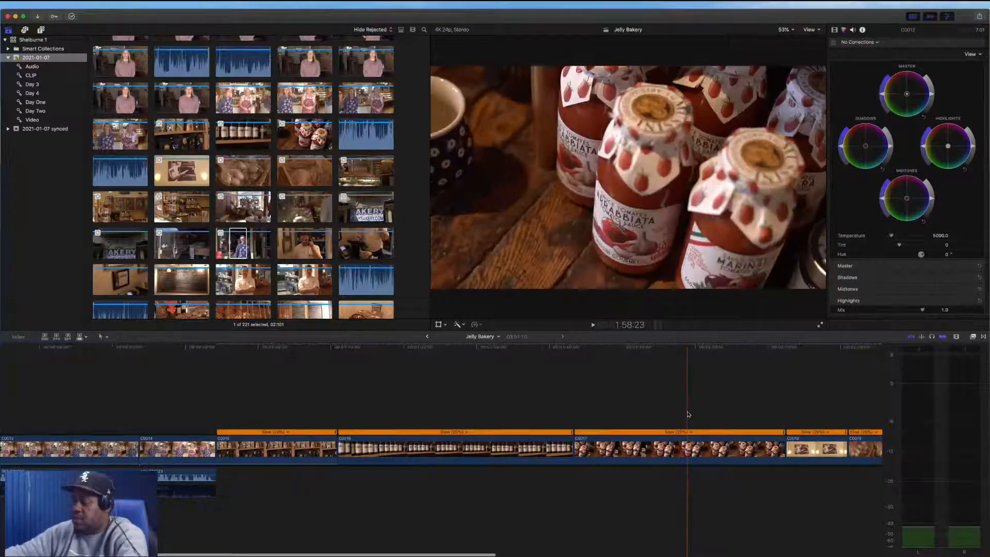
key(shift+z)
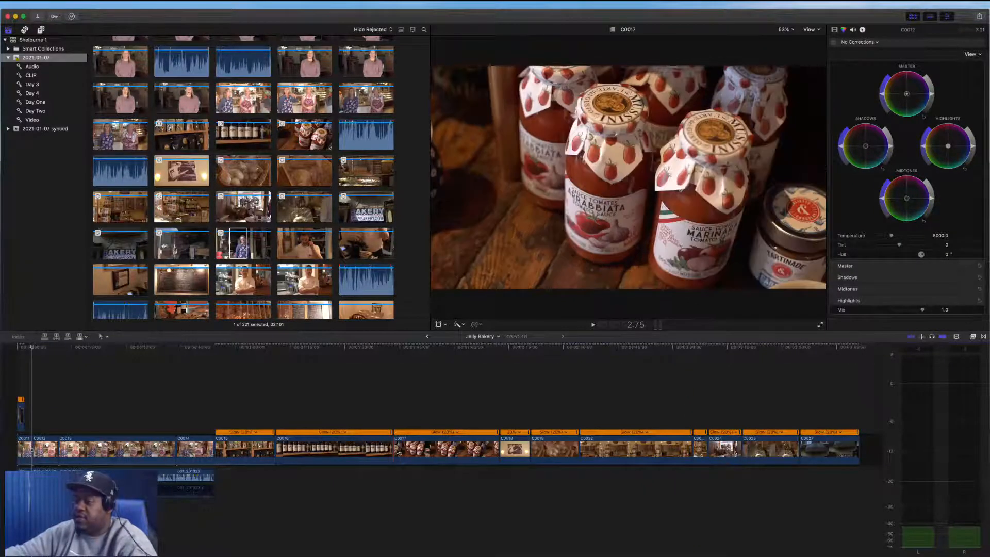
drag(397, 451, 57, 417)
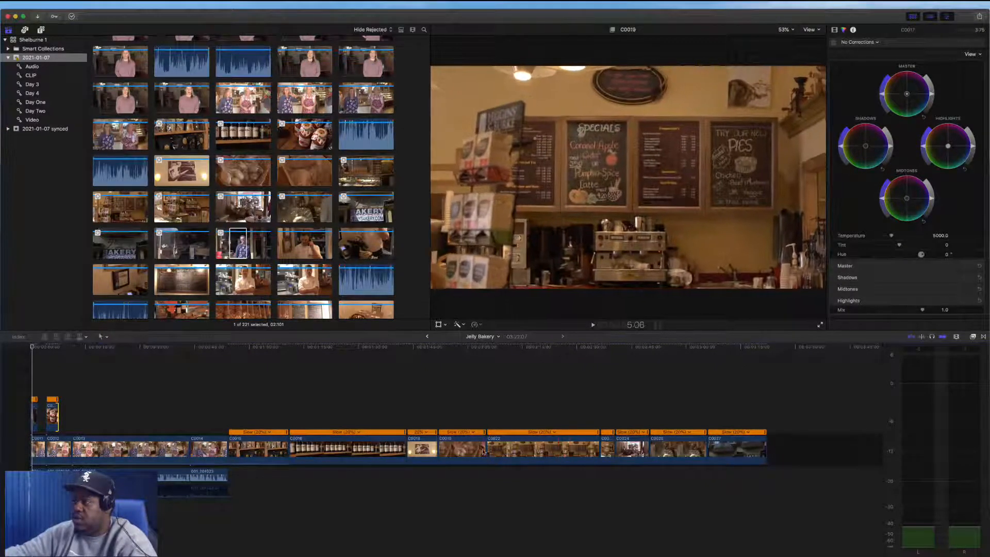
Move clip C0022 from the storyline up beside C0017 as a connected clip above the interview
drag(488, 452, 157, 418)
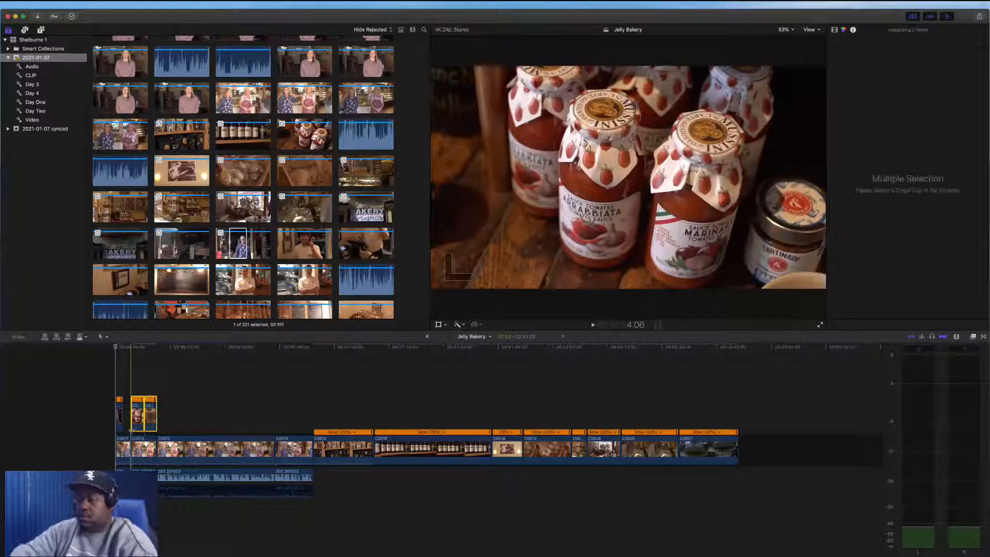
key(super+equal)
key(super+equal)
key(super+equal)
scroll(132, 432, left, 5)
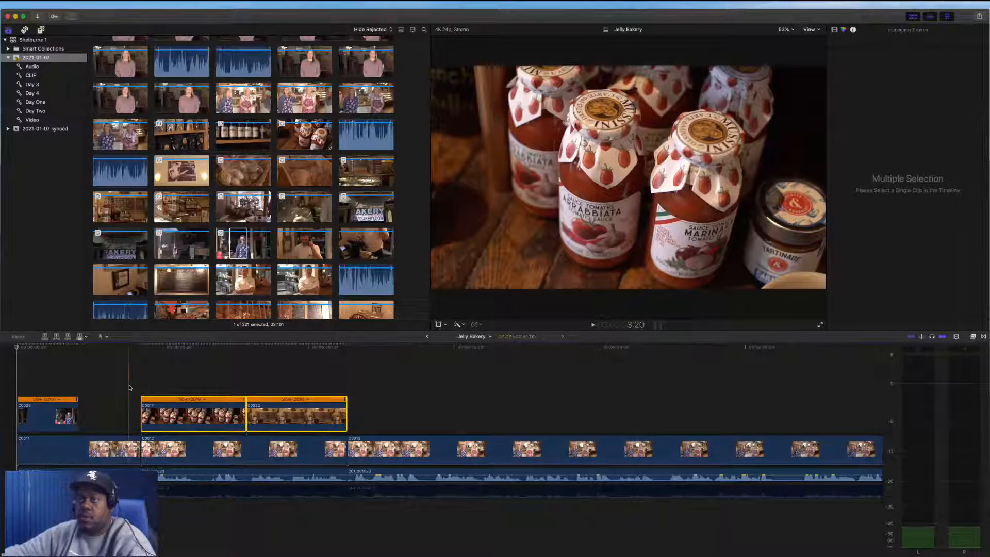
Preview the music tracks in the browser and add ES_All Time Low (Instrumental Version) beneath the timeline
scroll(160, 90, up, 20)
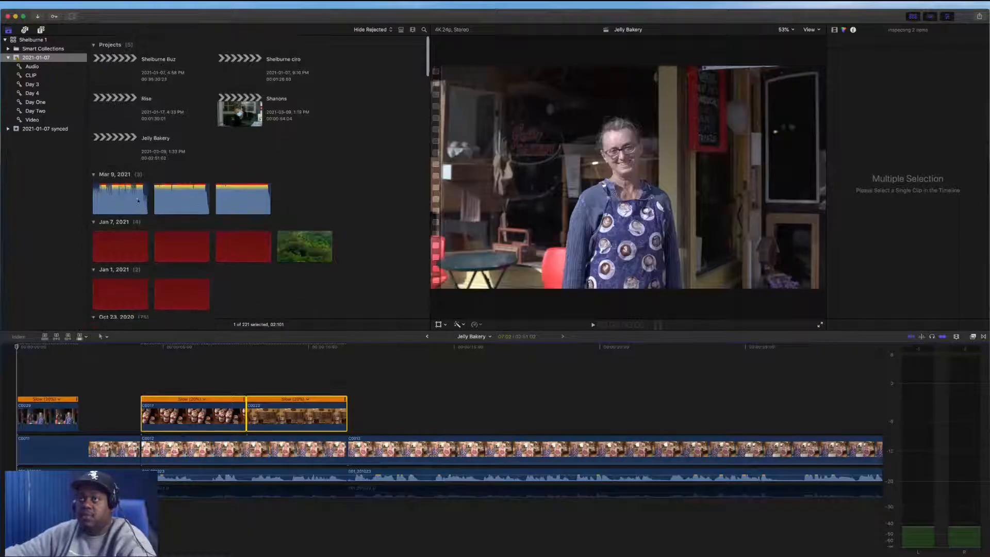
click(113, 199)
key(space)
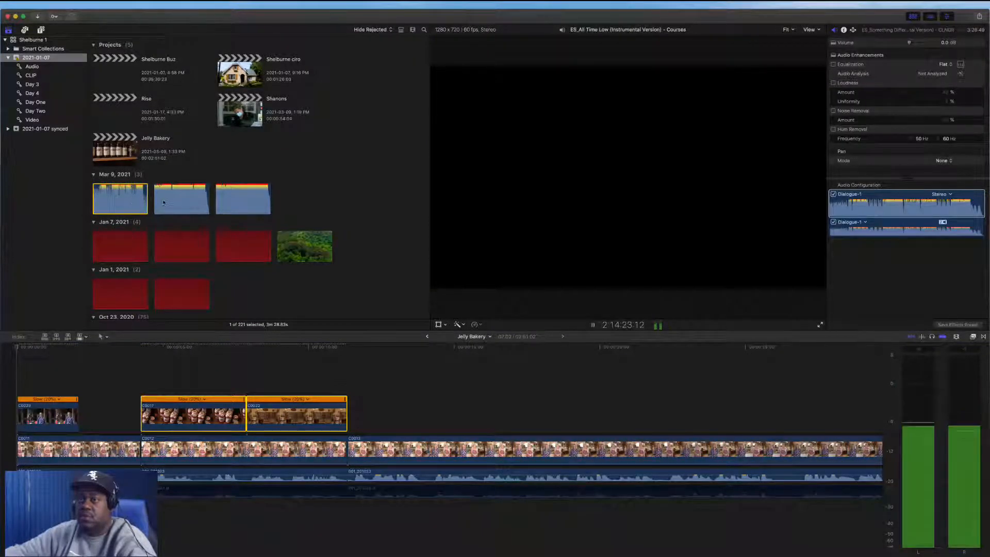
click(181, 204)
drag(189, 218, 123, 454)
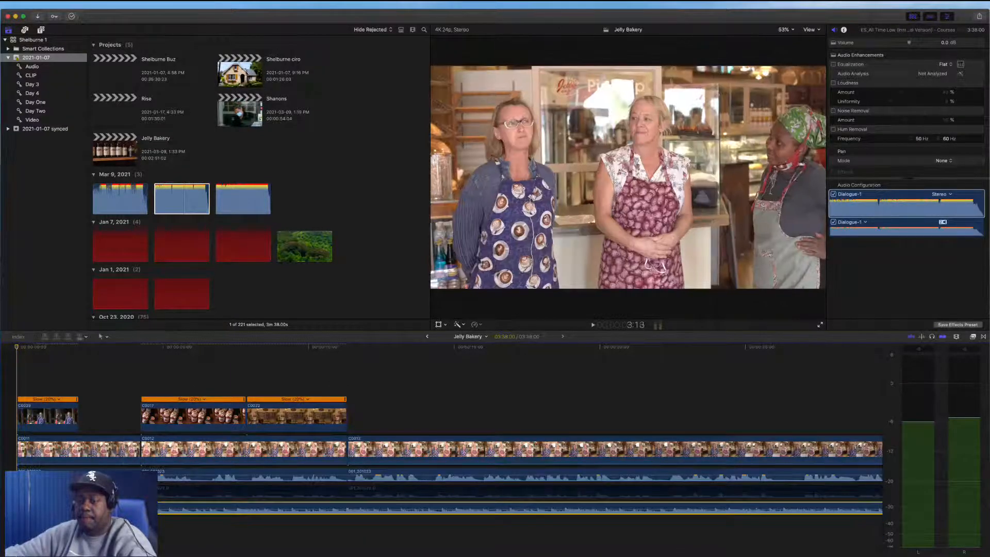
Assign the Music audio role to the background music clip
right_click(143, 411)
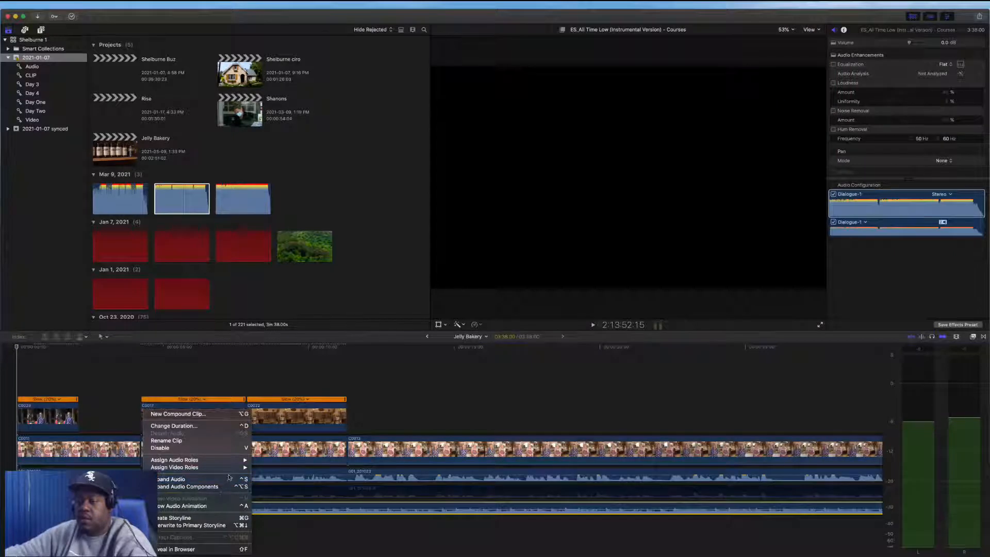
mouse_move(233, 461)
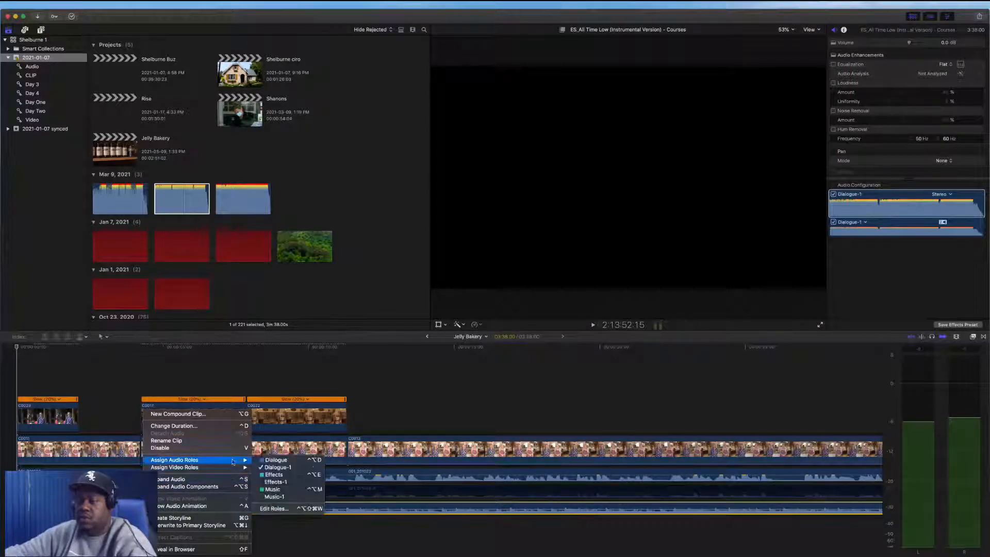
click(274, 496)
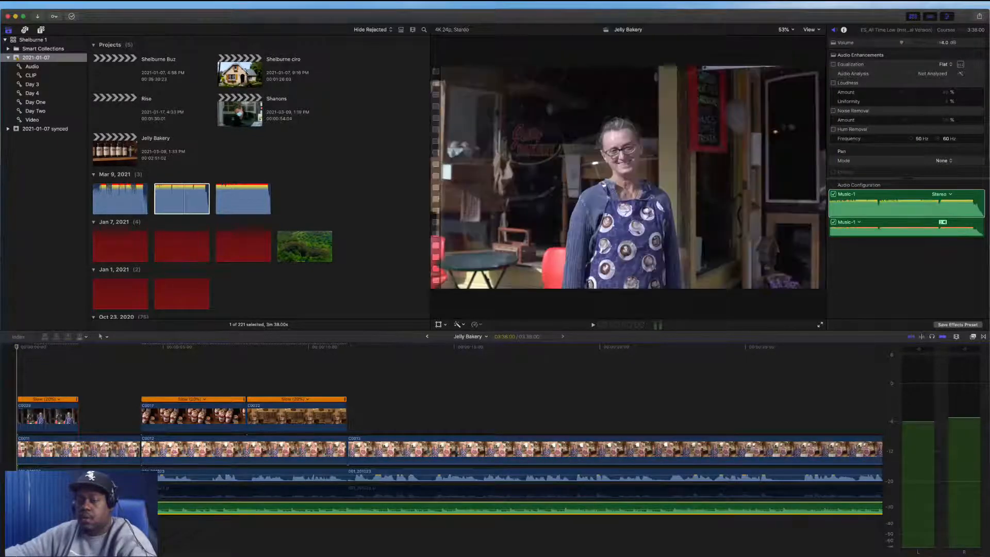
Lower the background music clip's volume to -18.0 dB
drag(62, 510, 62, 512)
key(ctrl+equal)
key(ctrl+equal)
key(ctrl+equal)
key(ctrl+equal)
key(ctrl+equal)
key(ctrl+equal)
key(ctrl+equal)
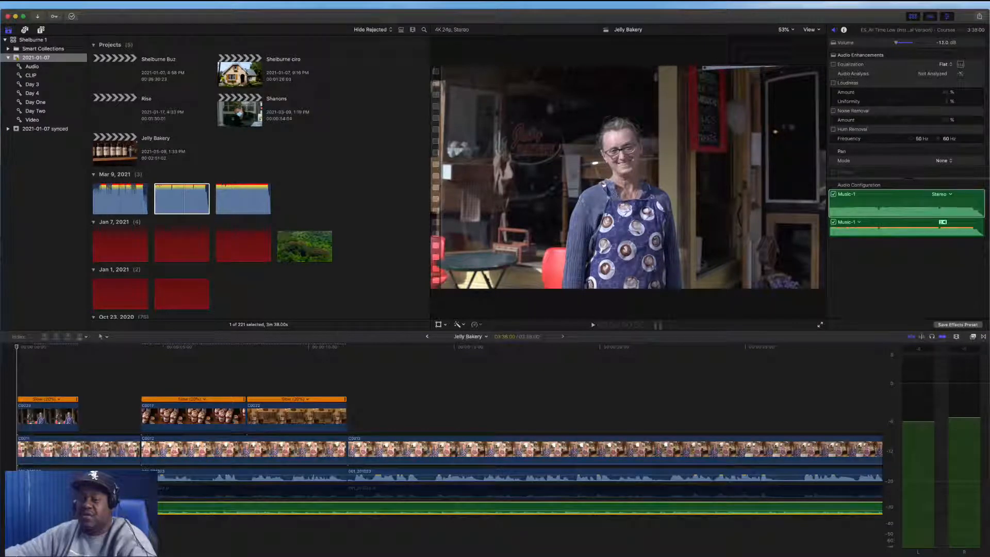
drag(896, 42, 890, 43)
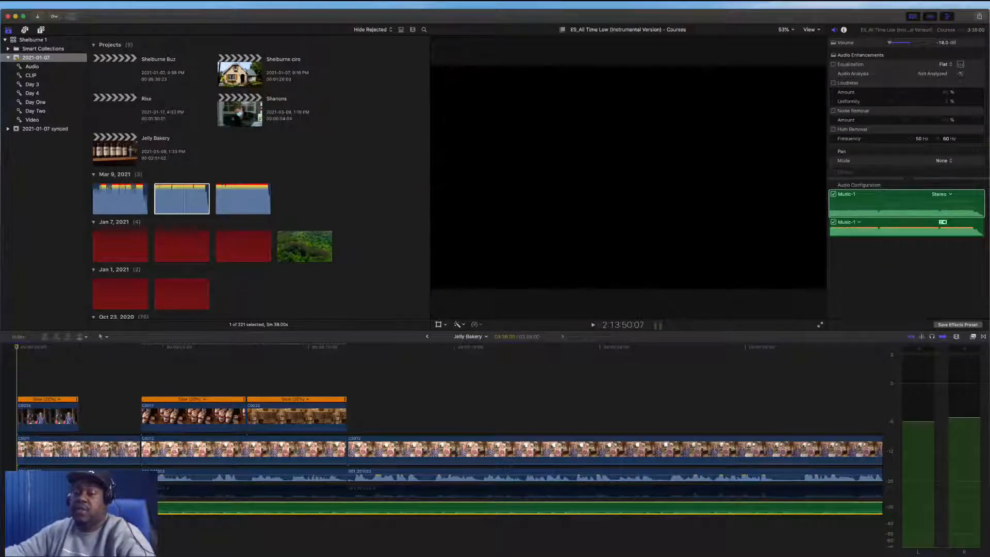
Move clips C0017 and C0022 down into the primary storyline within the interview and trim them shorter
key(space)
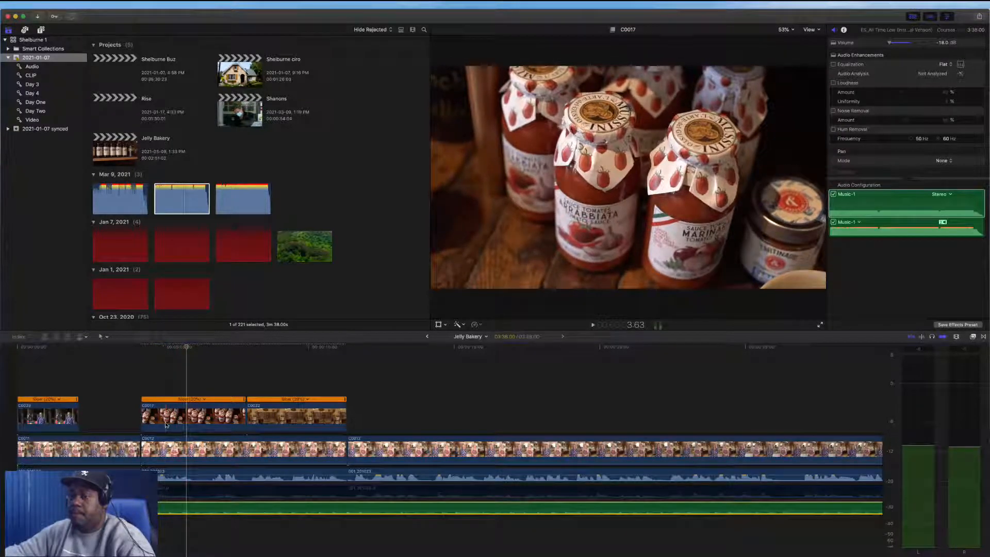
drag(166, 423, 166, 448)
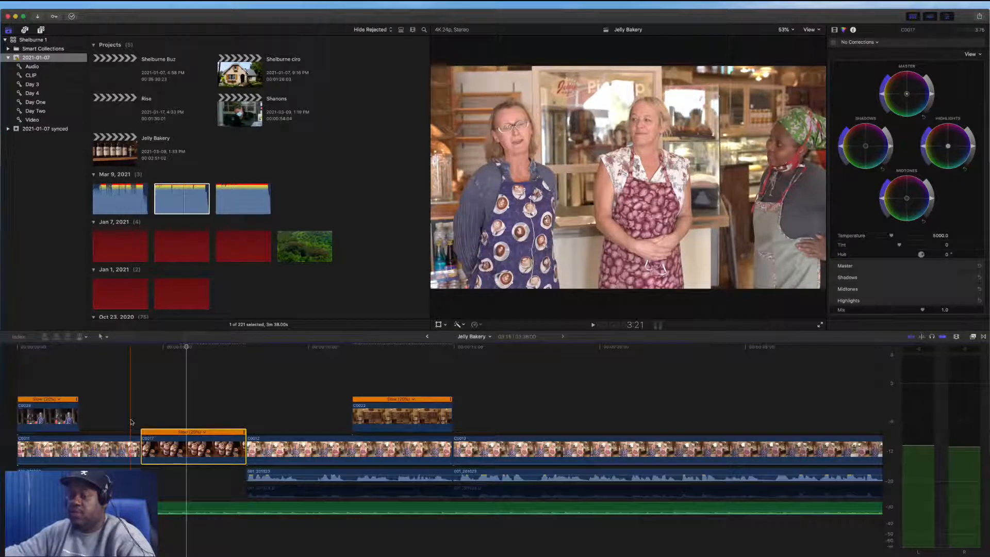
drag(243, 445, 162, 444)
drag(299, 422, 291, 449)
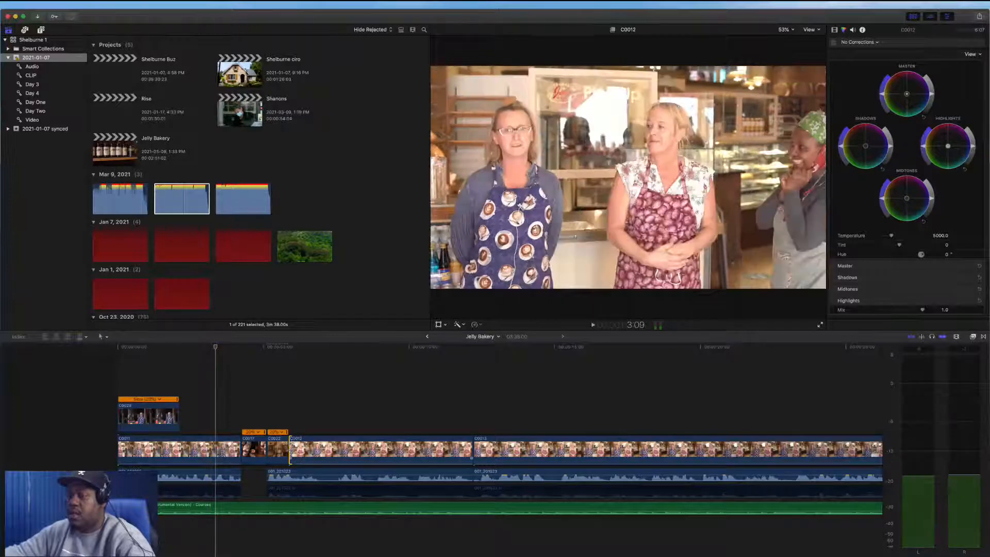
drag(290, 449, 302, 448)
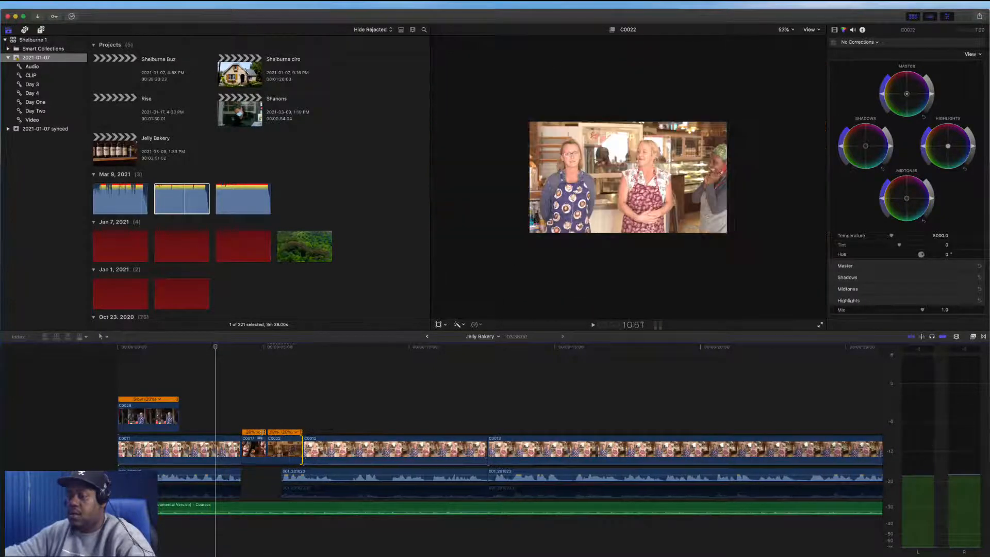
Play back the edit and scroll along the timeline to review the cuts
key(space)
scroll(312, 511, right, 4)
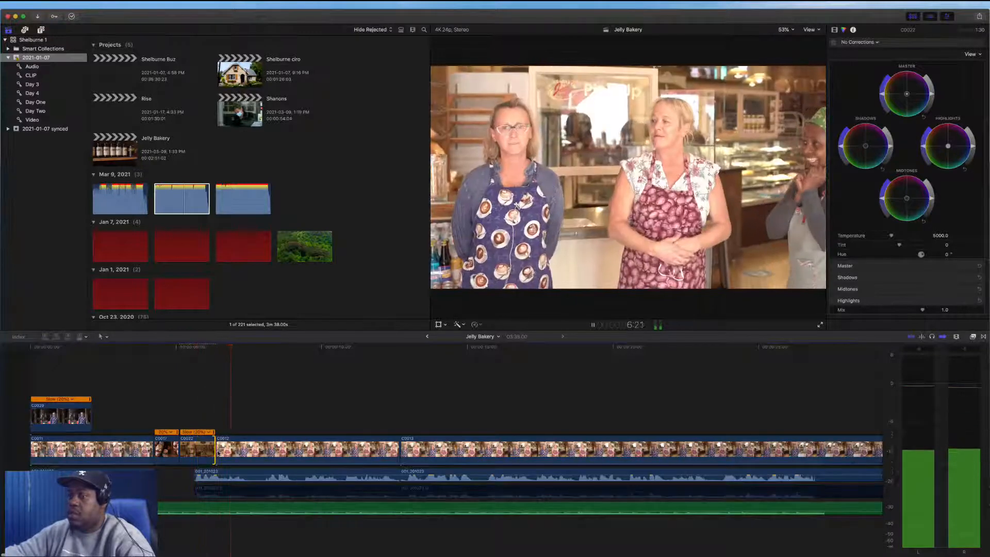
key(space)
scroll(593, 417, right, 10)
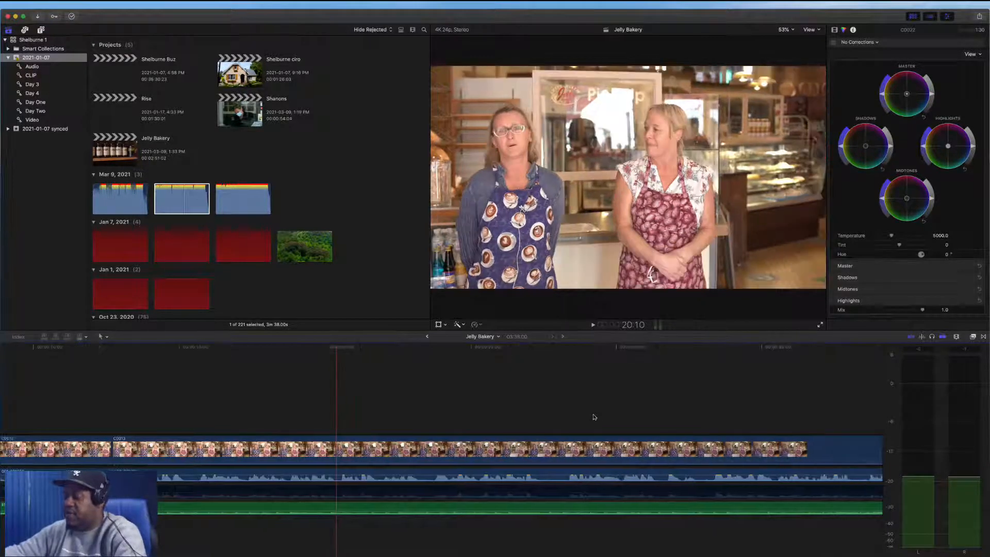
Move clip C0024 out of the later B-roll and insert it into the storyline after C0022
key(shift+z)
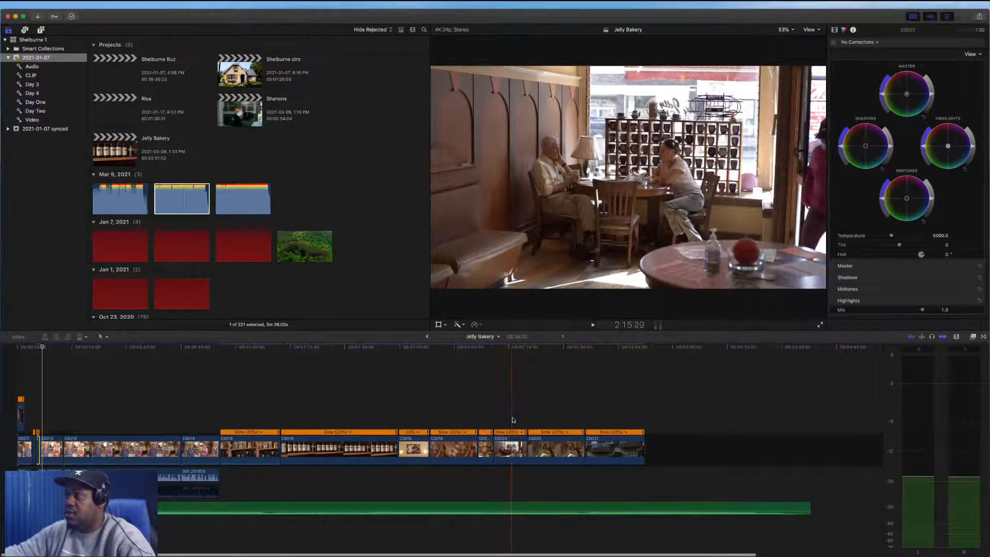
drag(510, 448, 78, 415)
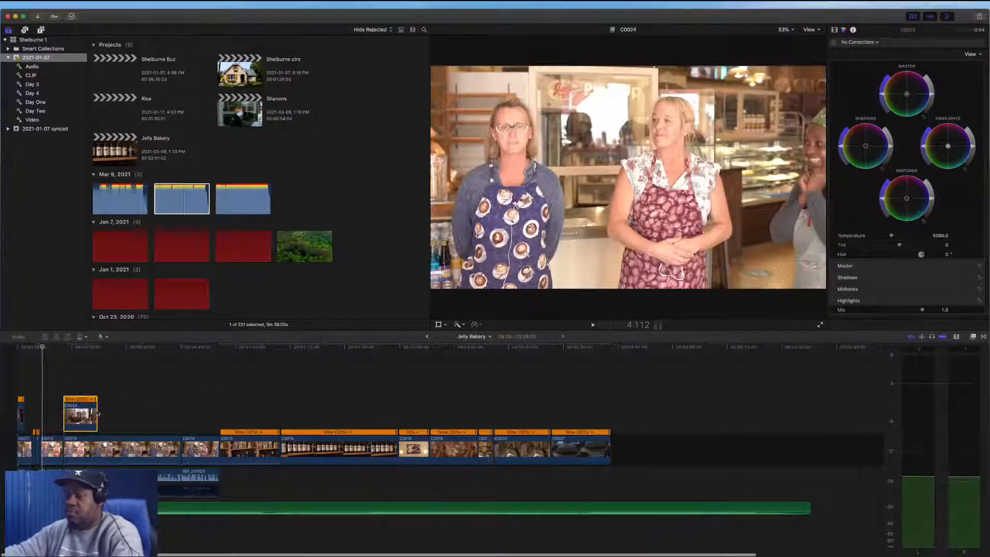
key(super+equal)
key(super+equal)
scroll(102, 411, left, 15)
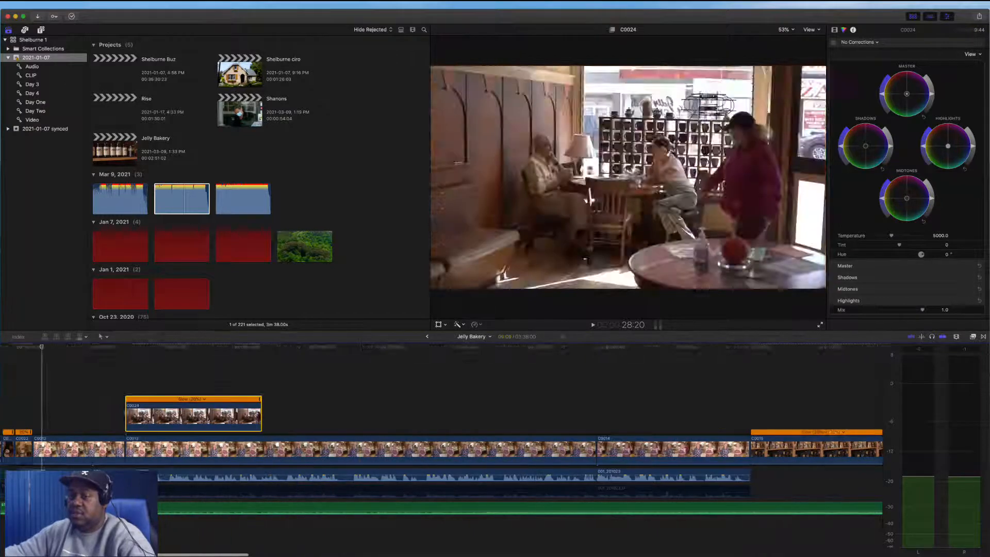
drag(296, 416, 203, 445)
drag(112, 446, 222, 445)
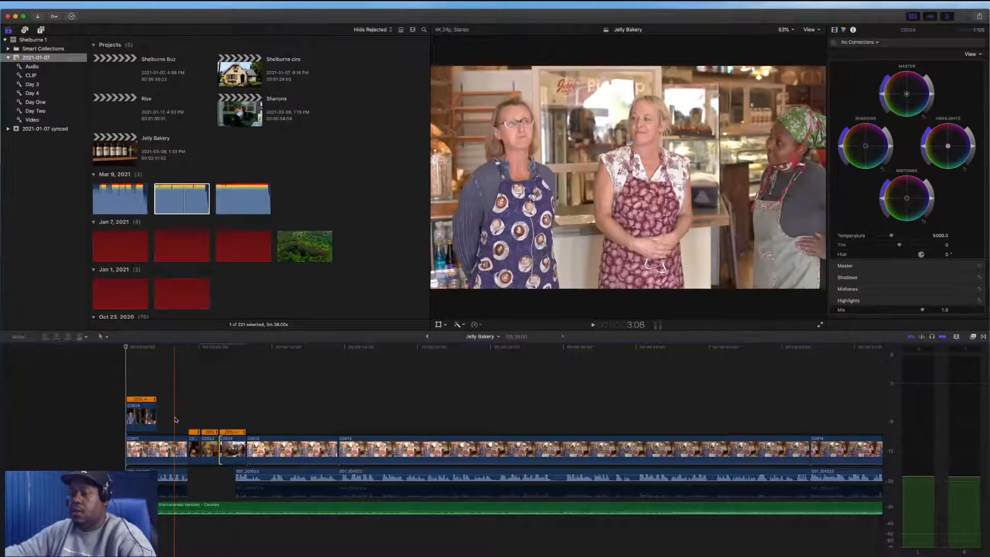
Play back the section around the inserted B-roll against the background music
key(space)
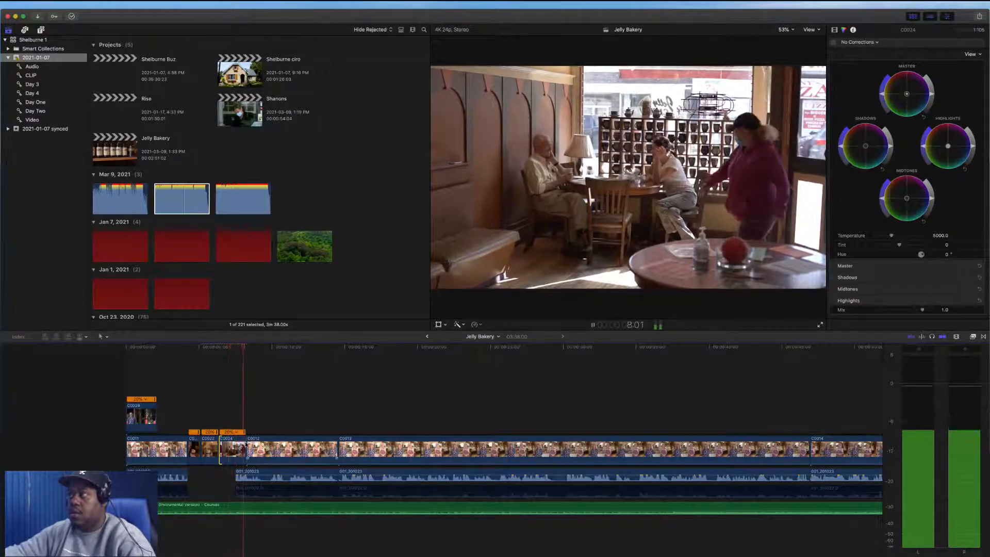
key(space)
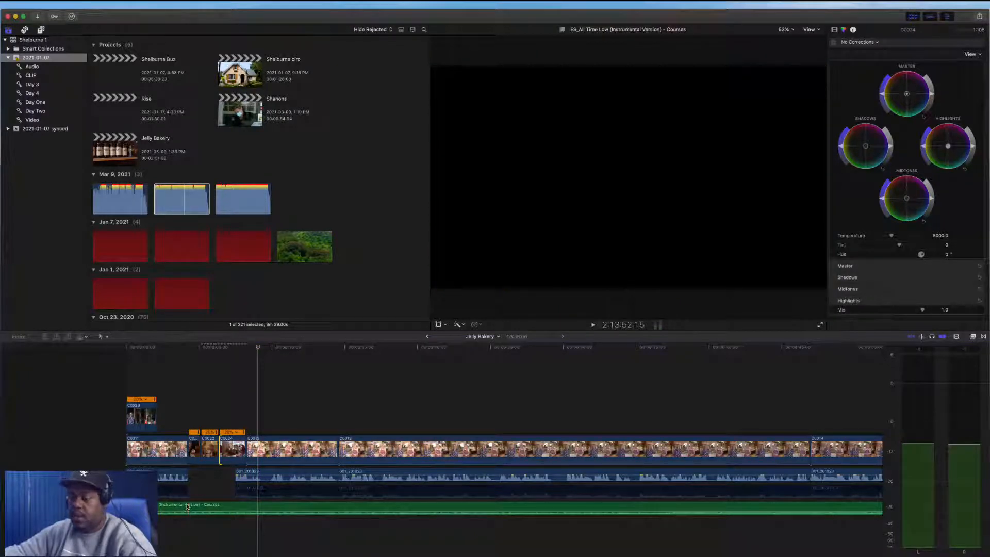
key(r)
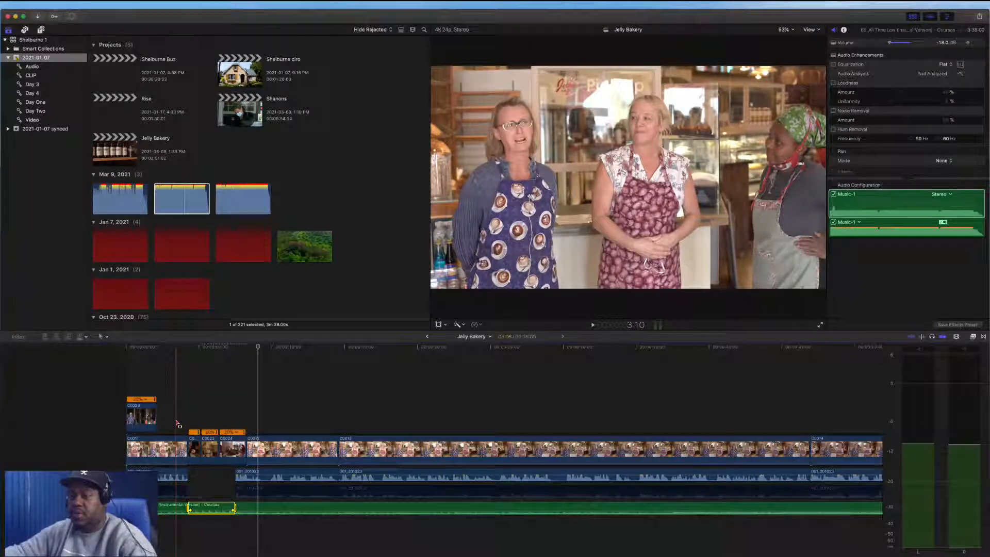
key(space)
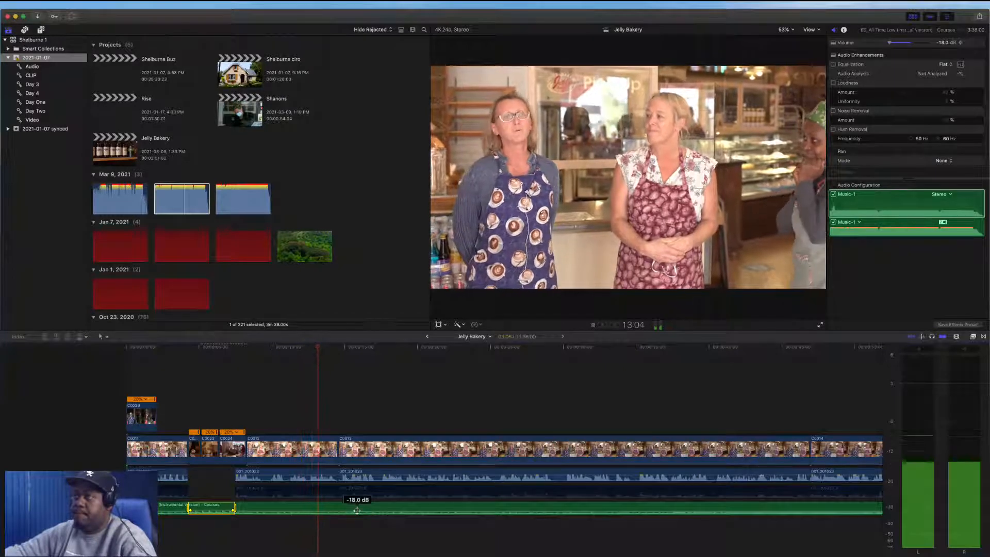
scroll(356, 510, right, 3)
key(space)
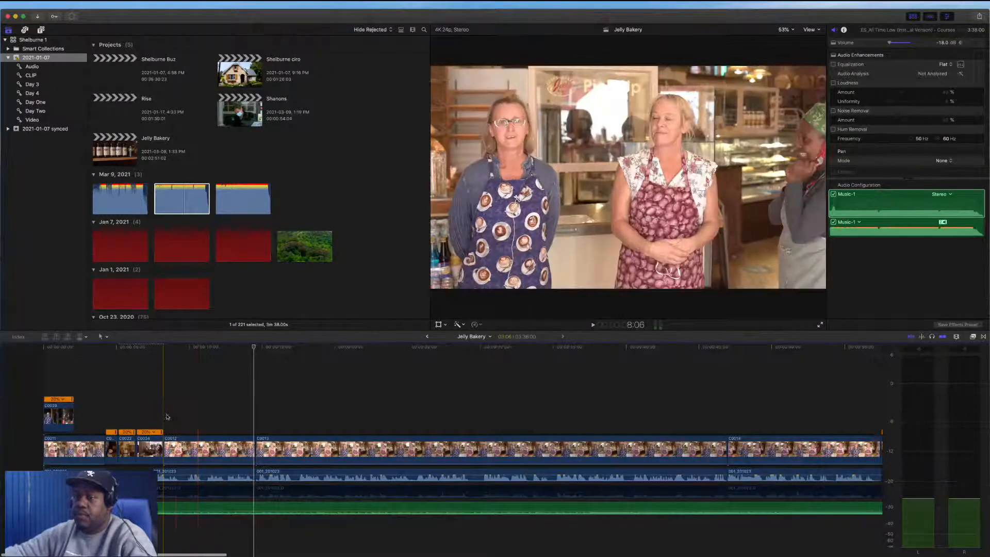
Scale interview clip C0011 to 240% in the Transform view and reposition it, undoing the final position change
click(165, 416)
click(182, 459)
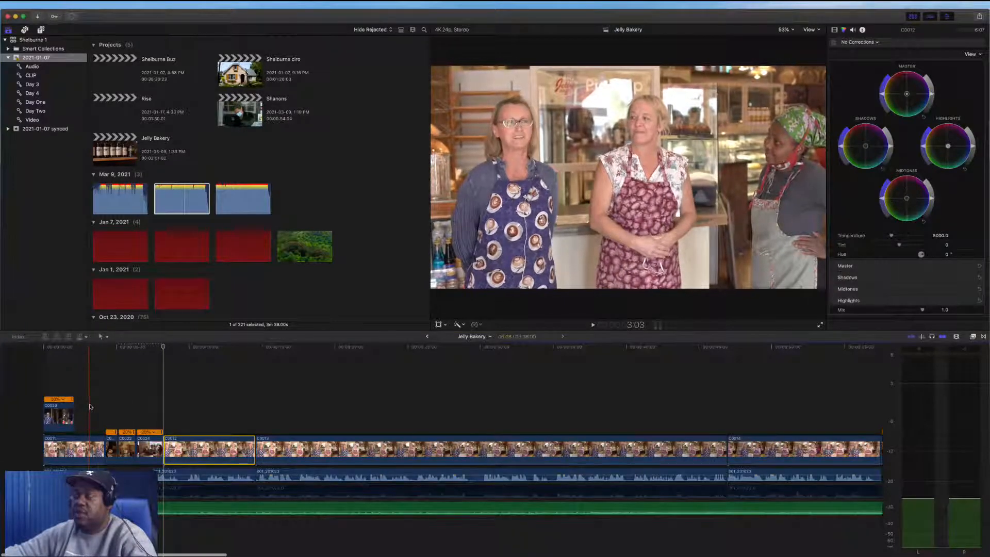
click(92, 406)
click(92, 406)
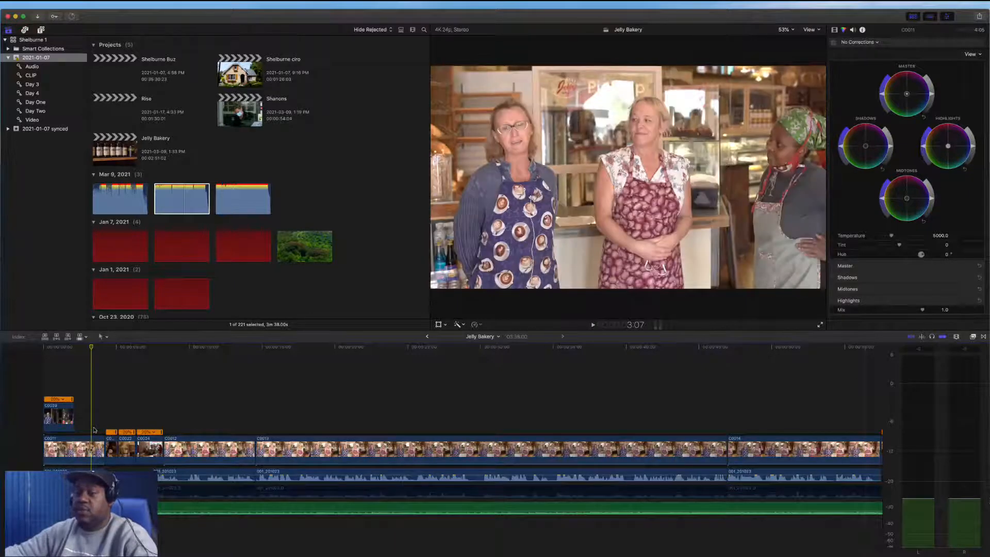
click(87, 446)
click(439, 324)
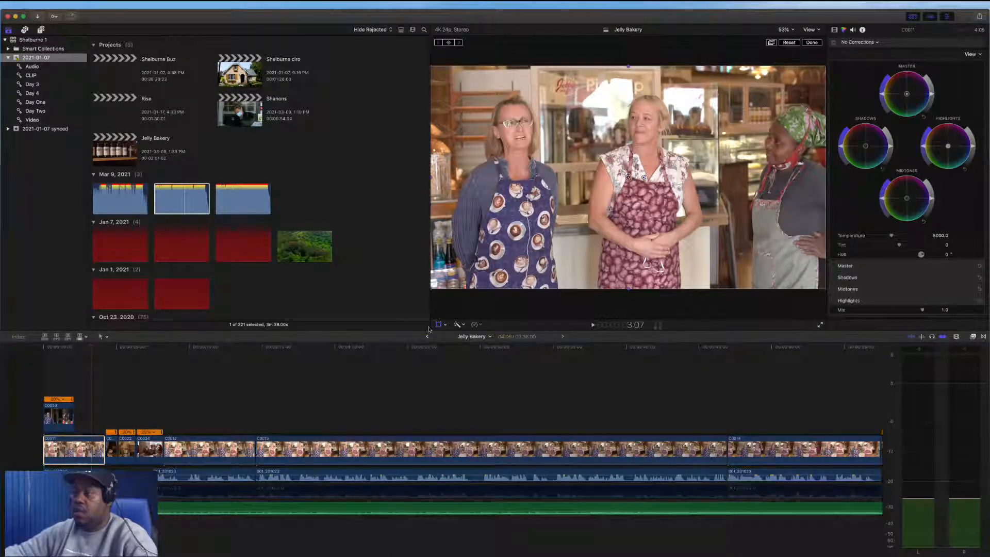
drag(433, 289, 310, 361)
drag(572, 168, 661, 193)
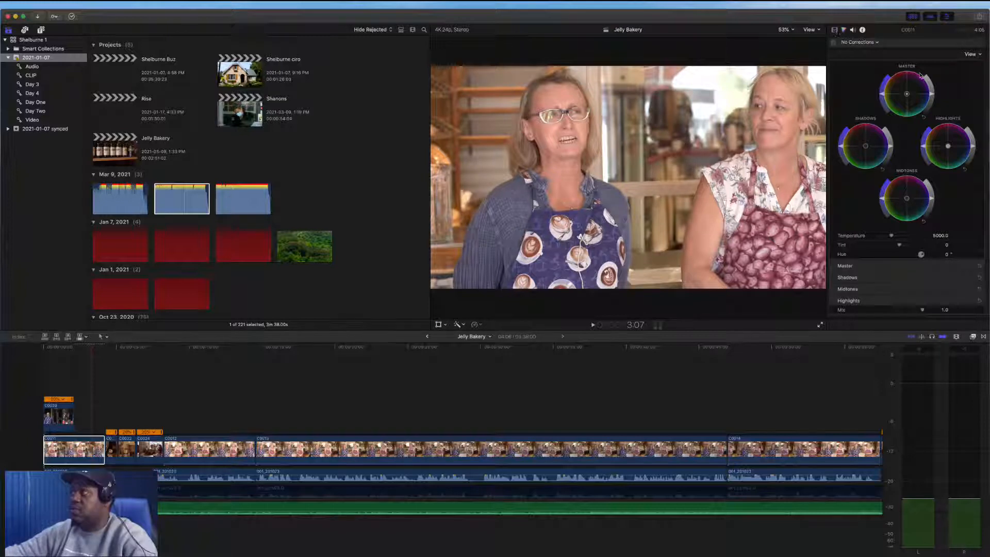
mouse_move(900, 100)
mouse_down()
mouse_move(937, 86)
mouse_move(902, 83)
mouse_up()
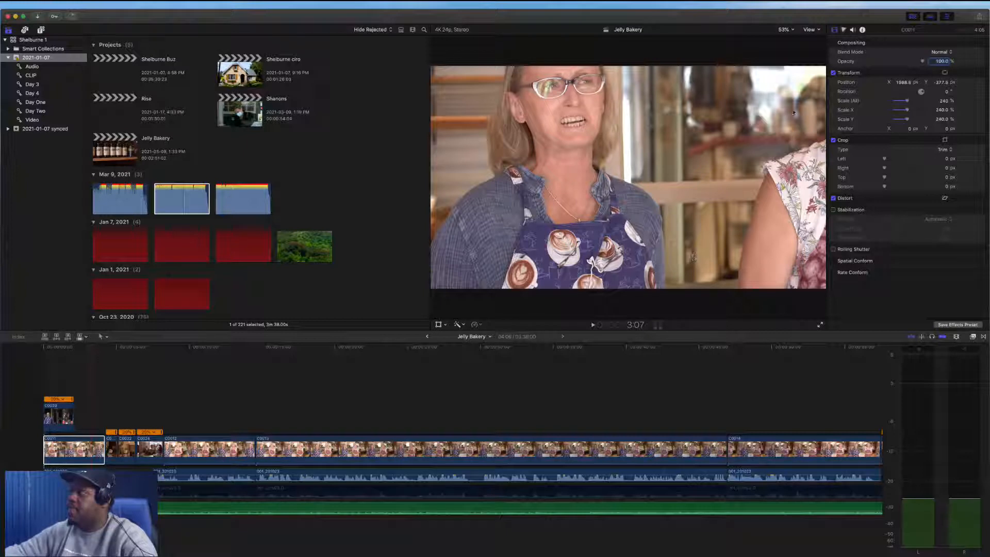
drag(935, 85, 945, 83)
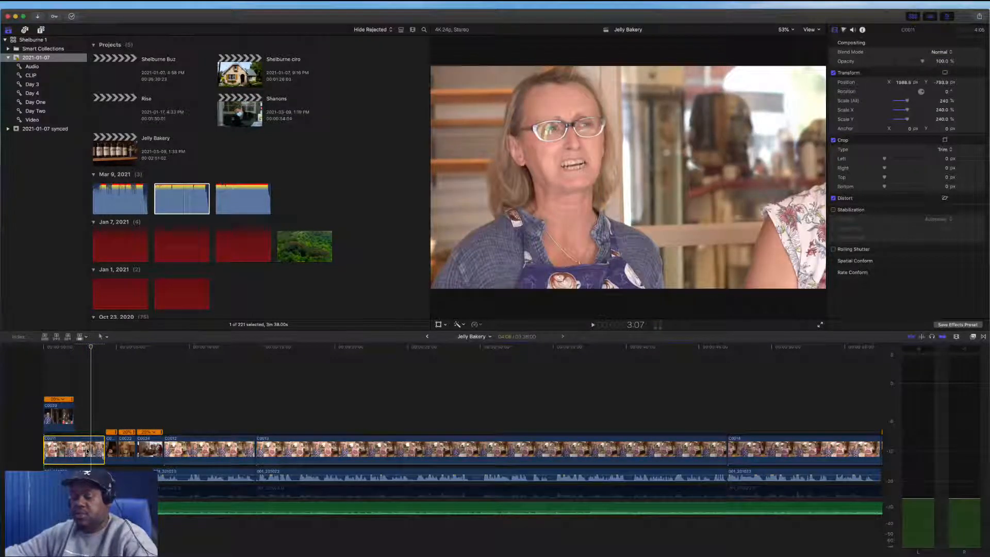
key(super+z)
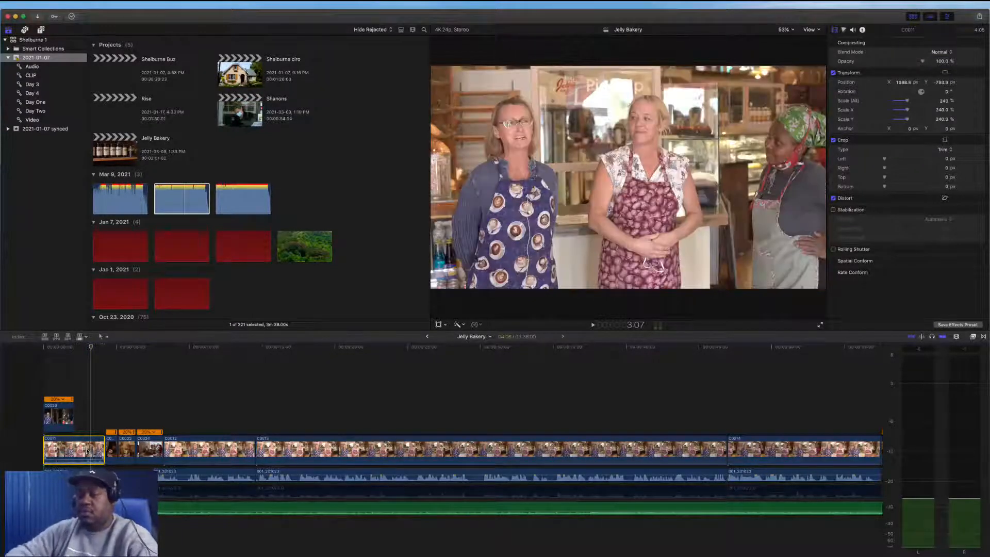
Select interview clip C0012 and play it back to check its punched-in framing
click(197, 459)
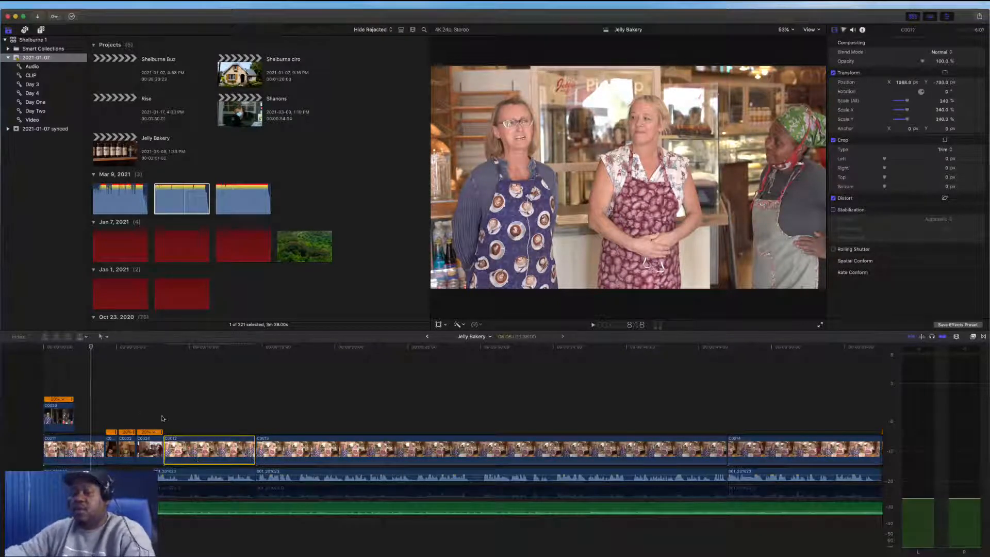
key(space)
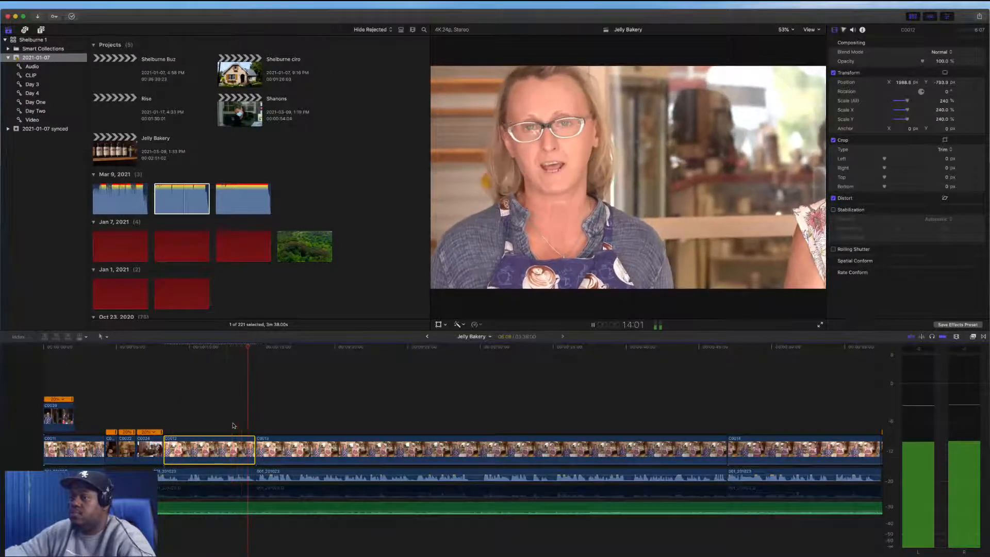
key(space)
click(439, 325)
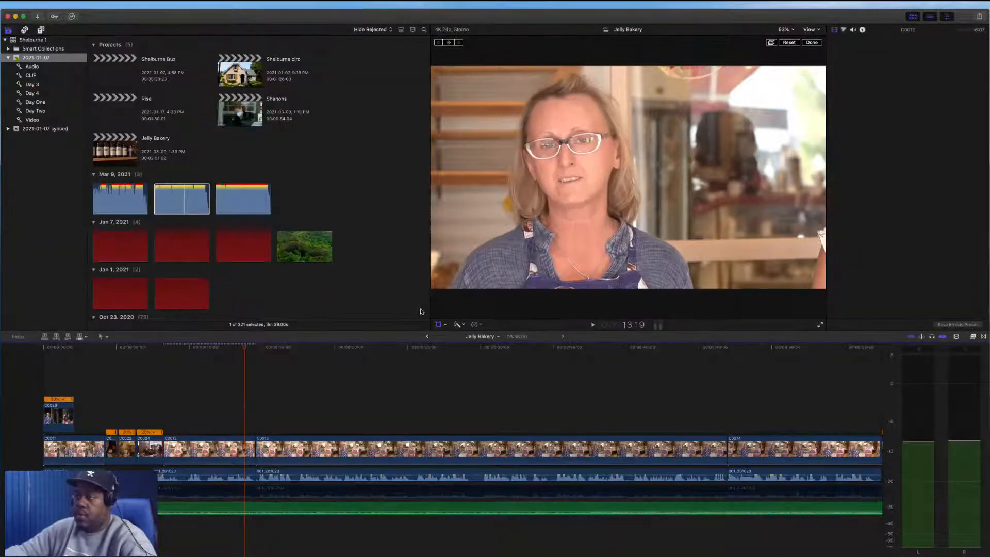
click(244, 407)
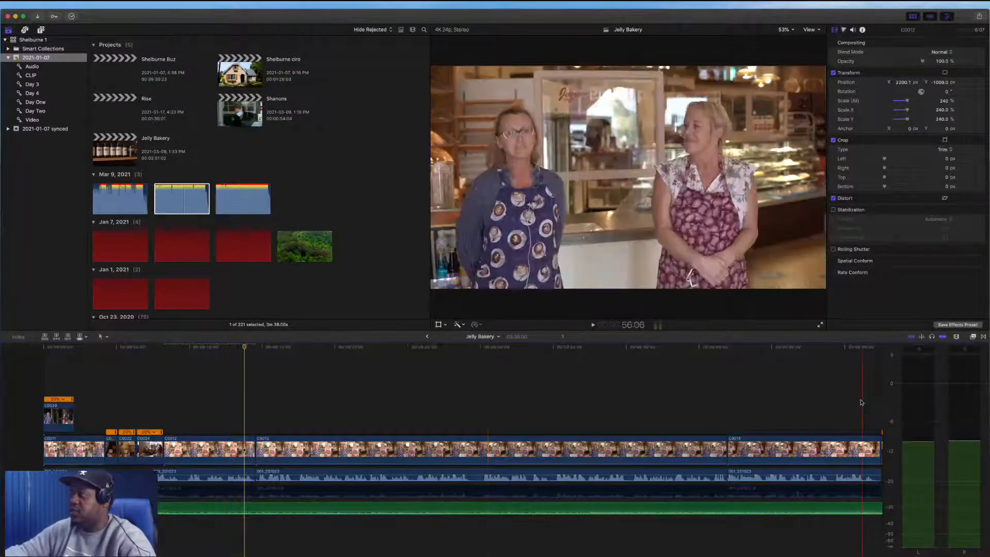
Move bottle shelf clip C0016 from the storyline up to a connected position near the start of the timeline
key(super+minus)
key(super+minus)
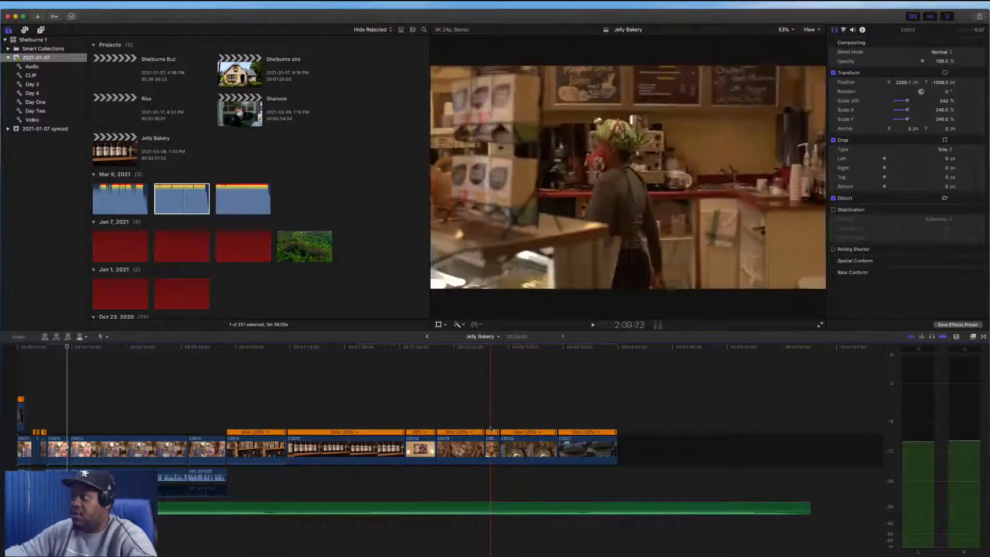
mouse_move(486, 448)
mouse_down()
mouse_move(466, 444)
mouse_move(488, 455)
mouse_up()
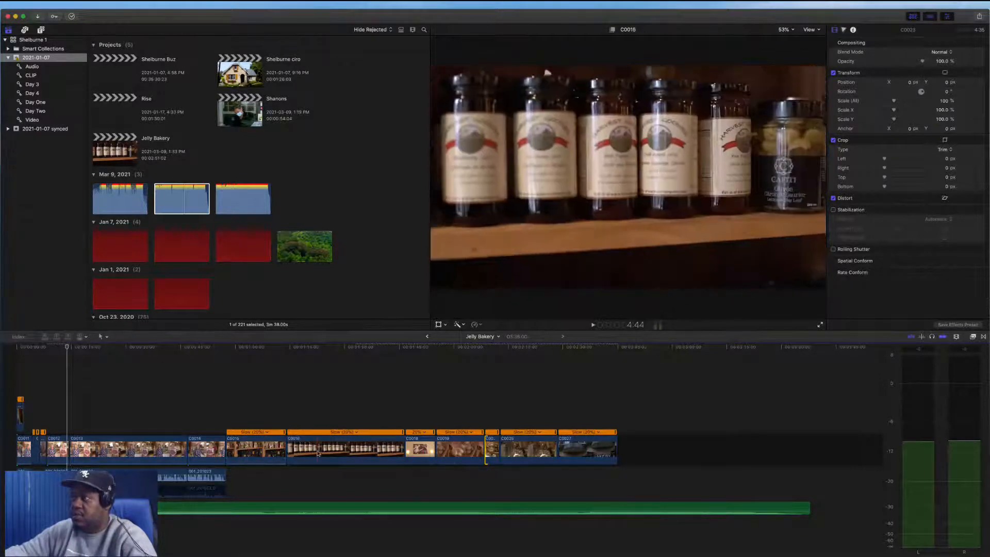
drag(332, 457, 113, 420)
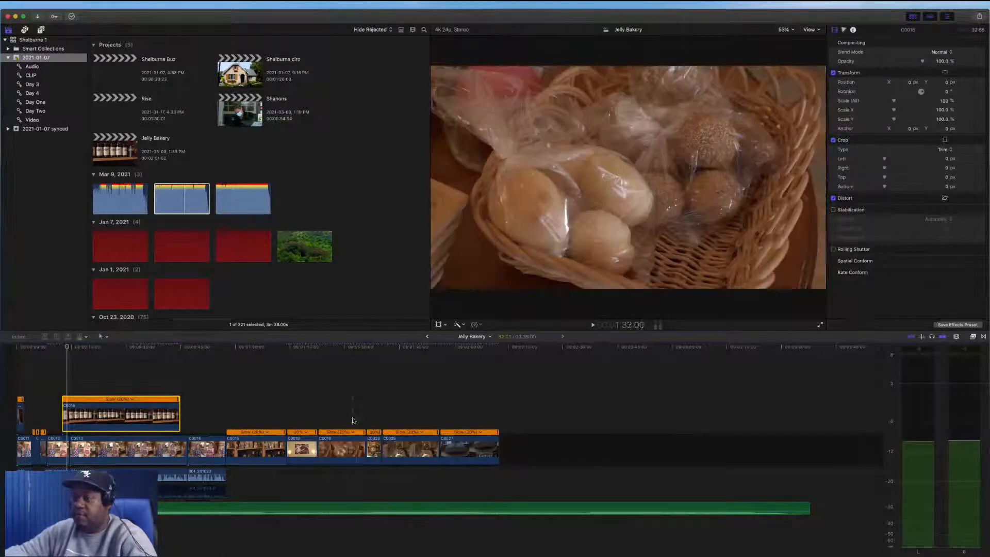
Select clips C0019 and C0023 and move them together up as connected clips above the interview's start
click(365, 452)
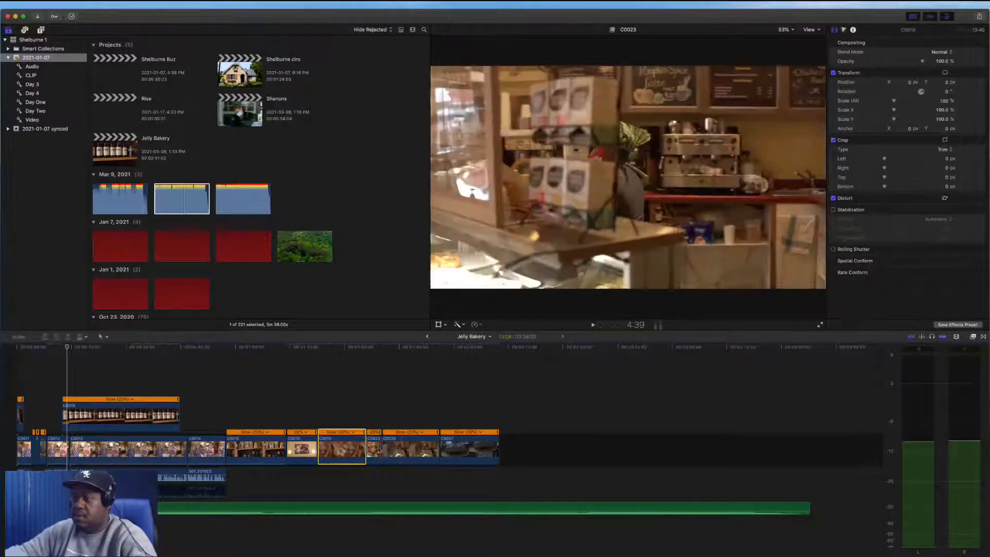
super+click(375, 448)
drag(330, 437, 74, 367)
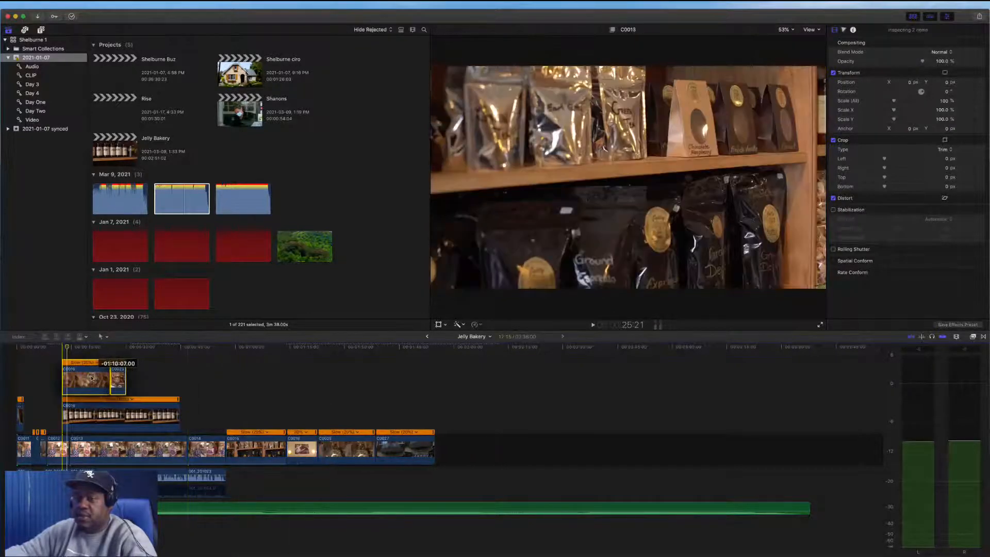
Slide connected clip C0016 further along the timeline to the right
drag(103, 409, 440, 408)
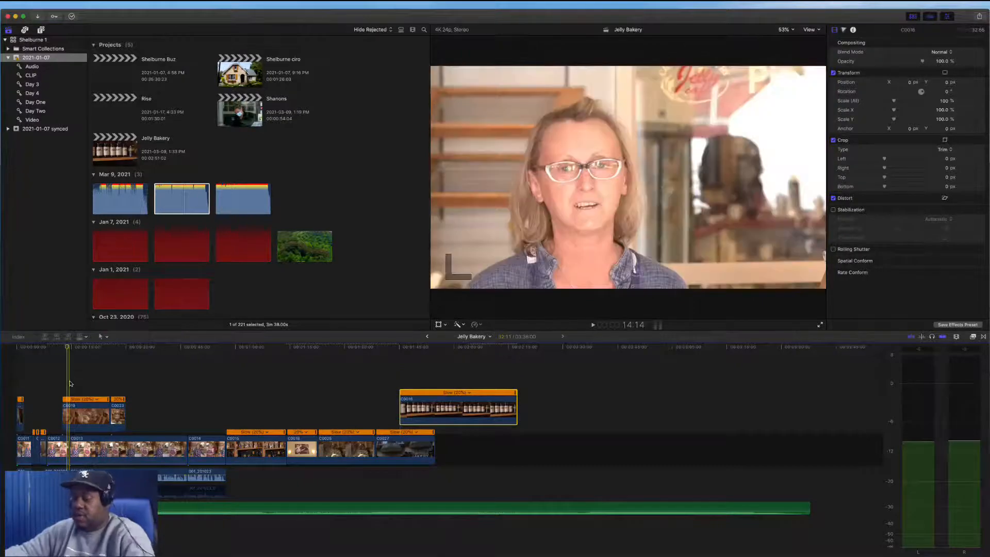
click(69, 384)
key(super+equal)
key(super+equal)
scroll(71, 384, left, 5)
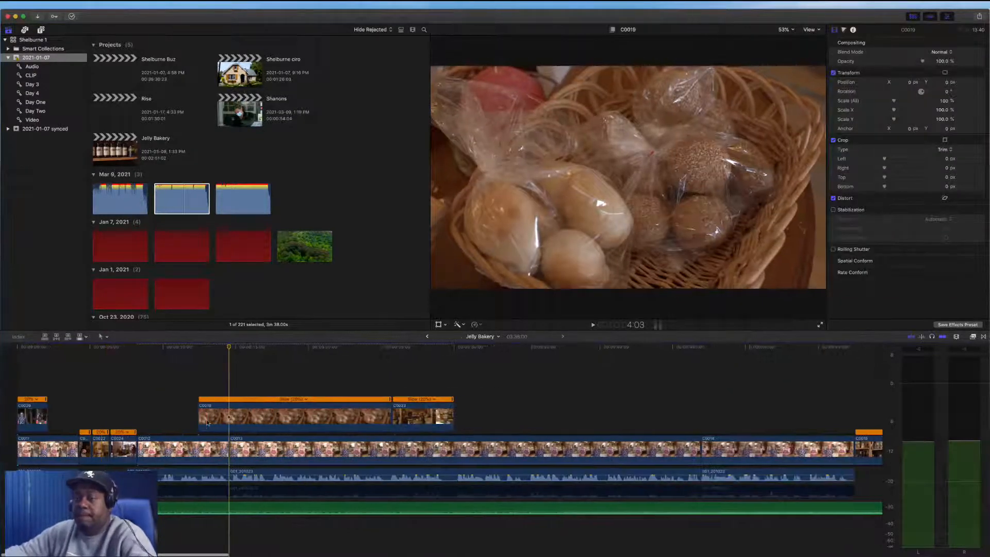
Slide connected clip C0019 to the right along the timeline and play it back
drag(203, 421, 225, 419)
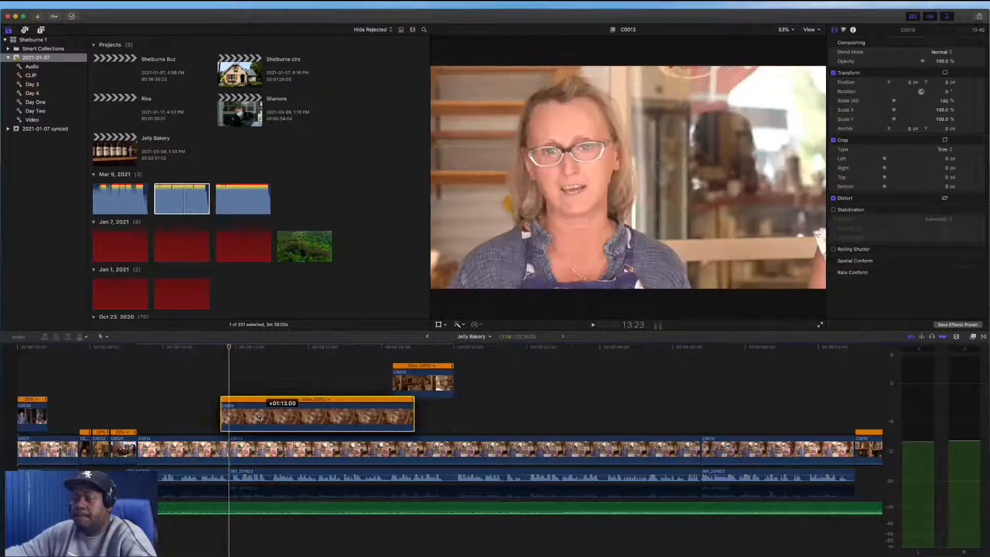
key(space)
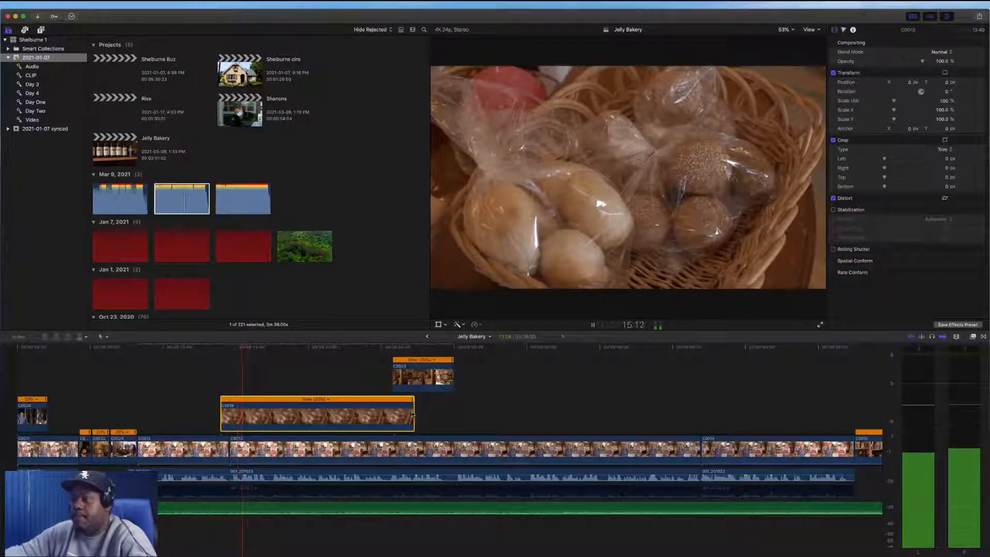
Trim the end of connected clip C0019 to make it much shorter
drag(411, 414, 260, 410)
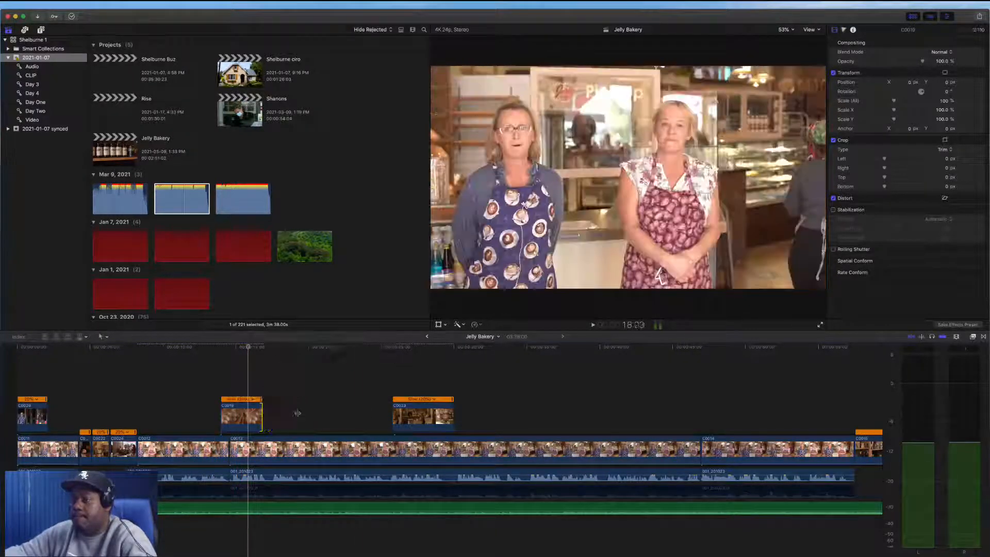
Move connected clip C0023 directly after C0019 in the same lane and play the pair back
drag(411, 415, 281, 416)
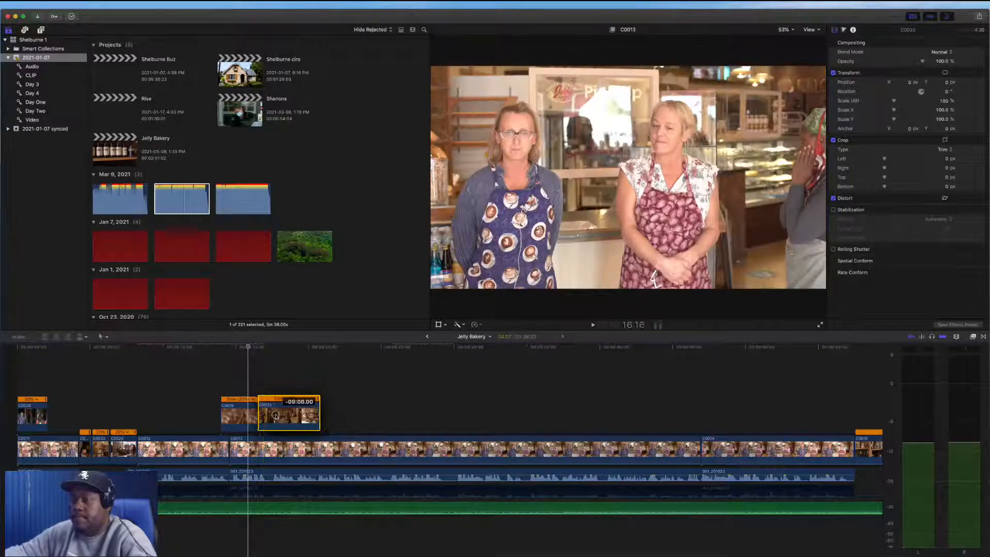
key(space)
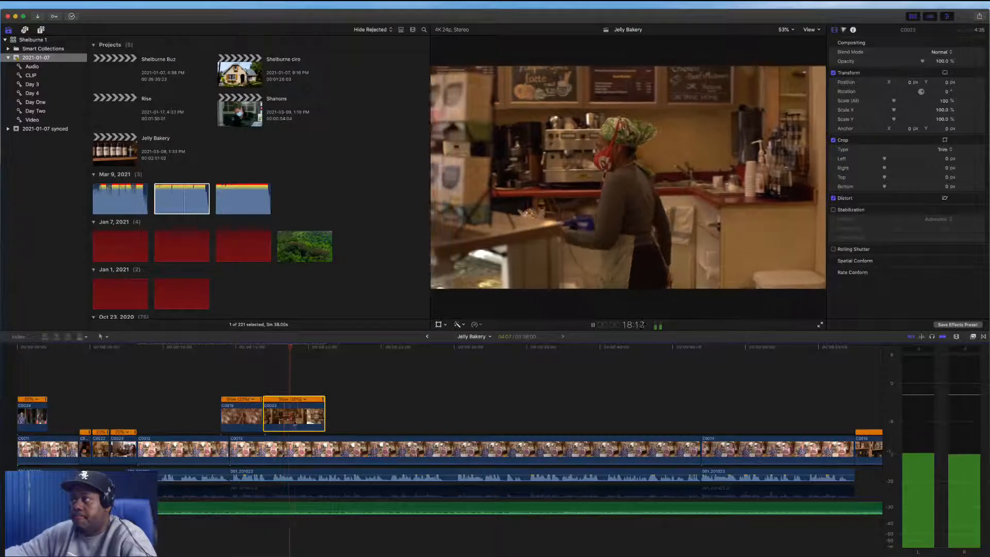
key(space)
Trim the end of connected clip C0023 slightly shorter and play it back
drag(325, 423, 304, 417)
key(space)
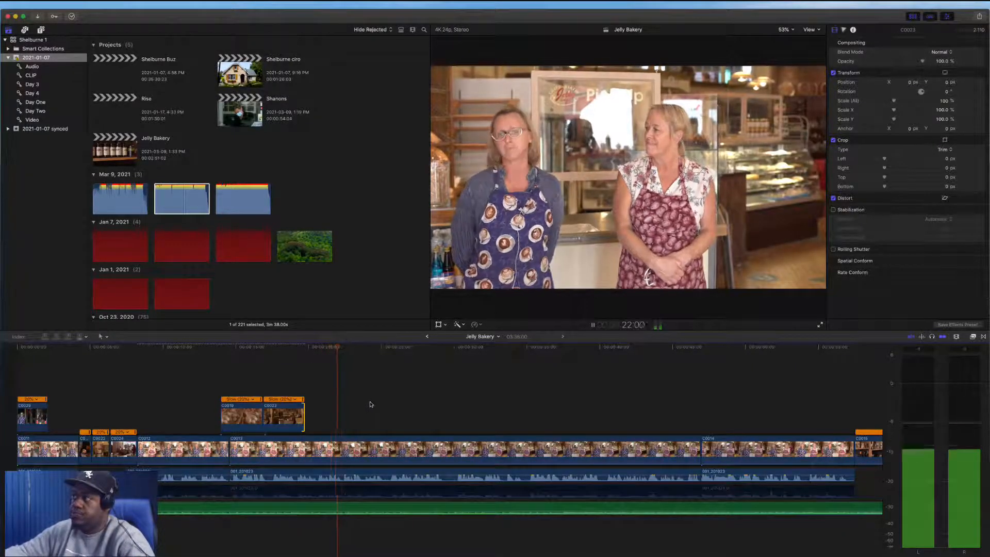
key(space)
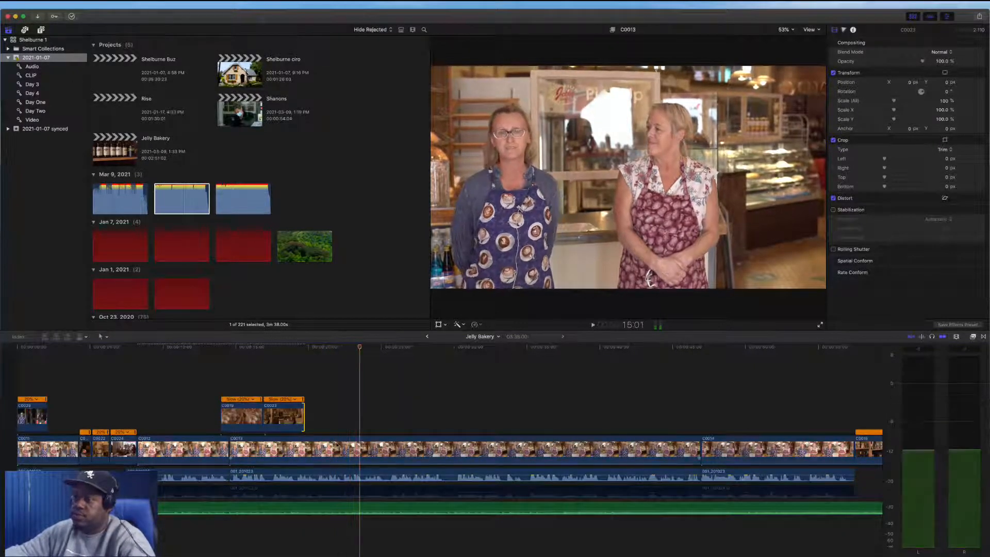
Punch in on interview clip C0013, scaling it to 133% and repositioning the frame in the viewer
click(336, 444)
click(438, 324)
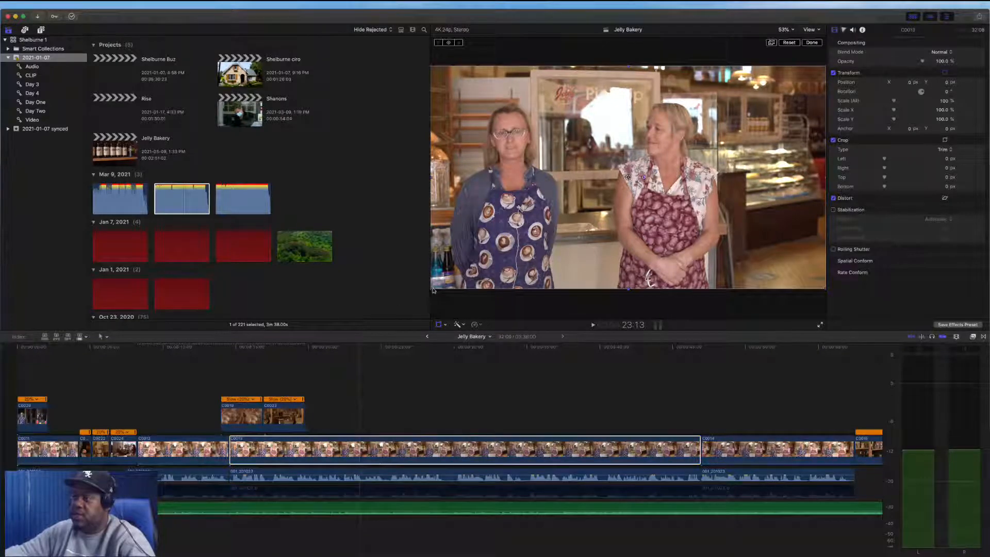
drag(431, 290, 359, 314)
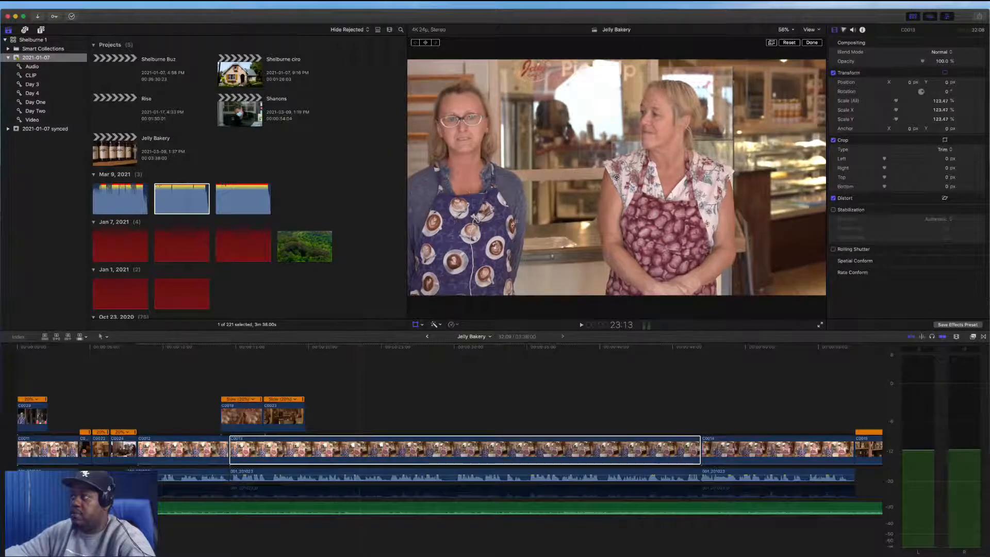
drag(616, 177, 666, 177)
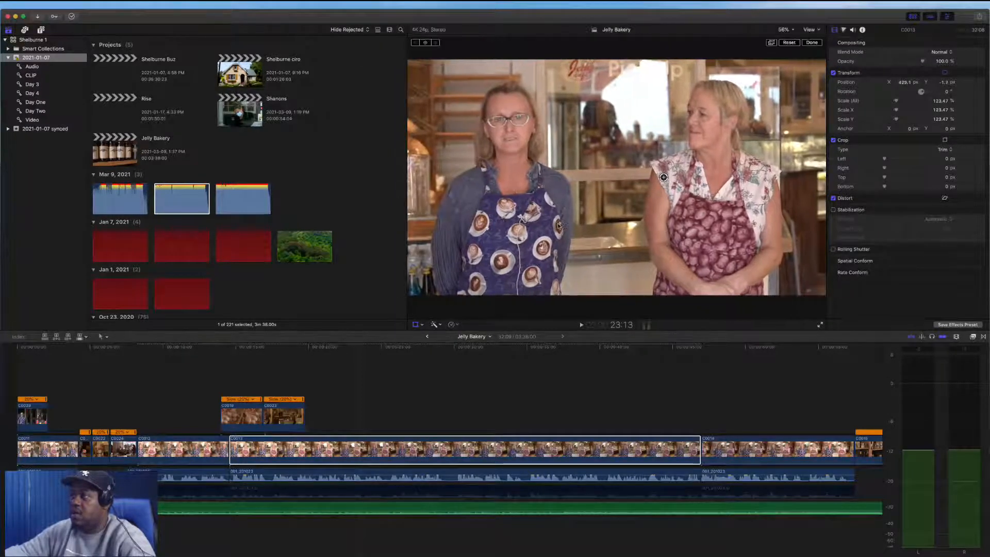
drag(896, 102, 898, 103)
drag(663, 177, 668, 177)
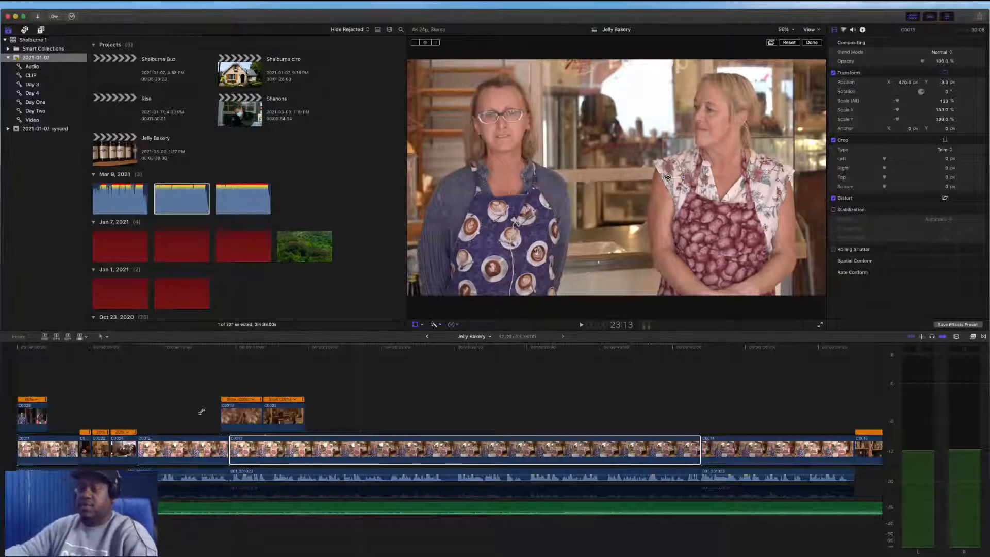
click(415, 325)
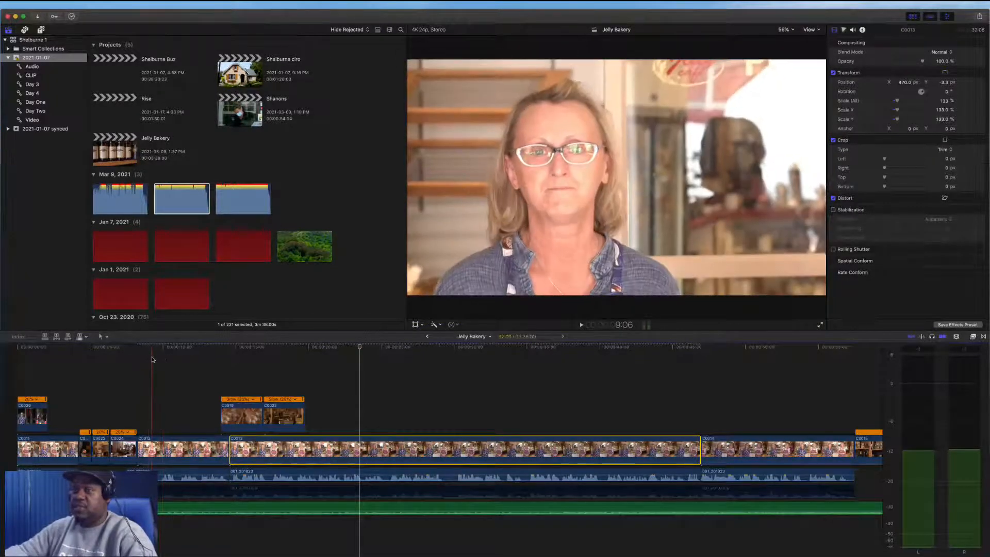
Add a color wheels correction to interview clip C0012 and nudge its highlights adjustment
click(151, 449)
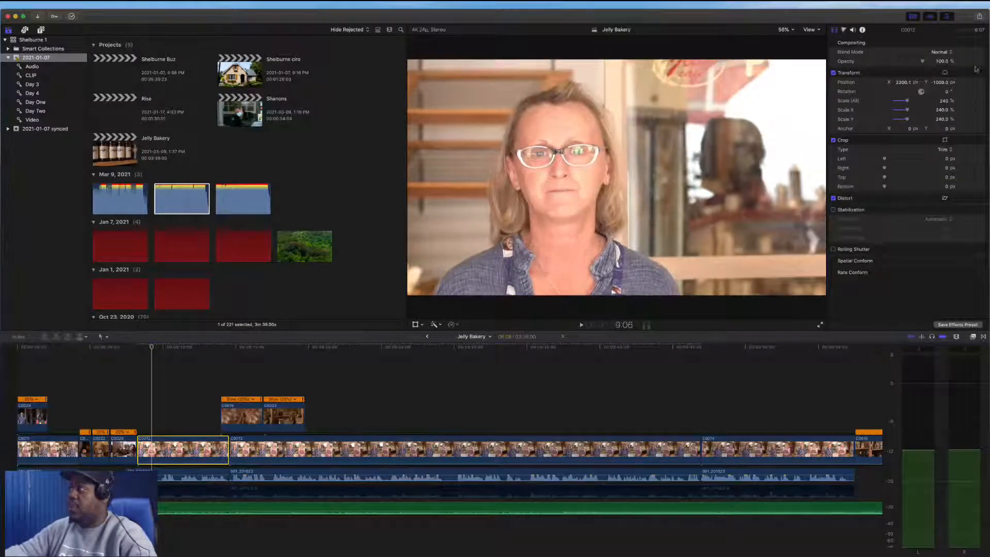
click(844, 30)
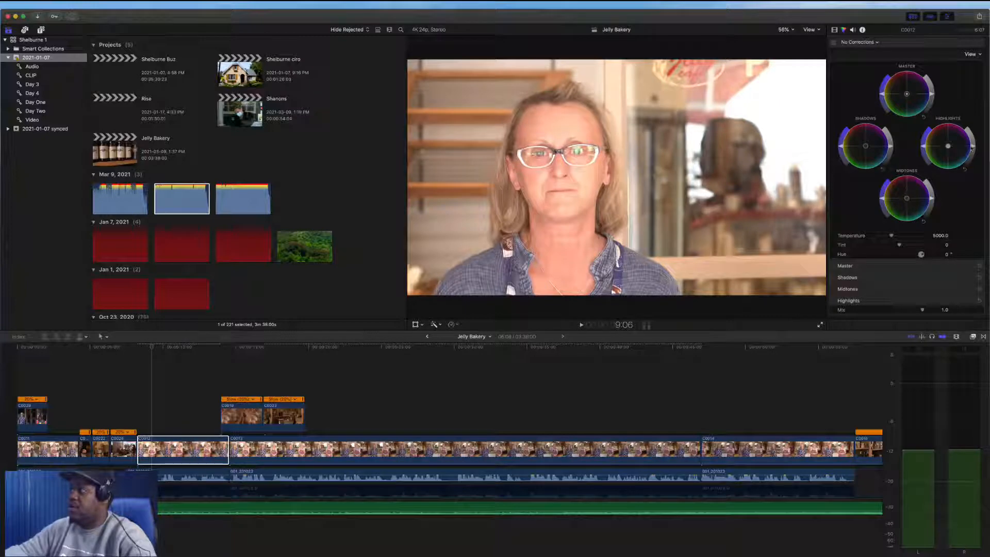
drag(972, 147, 975, 159)
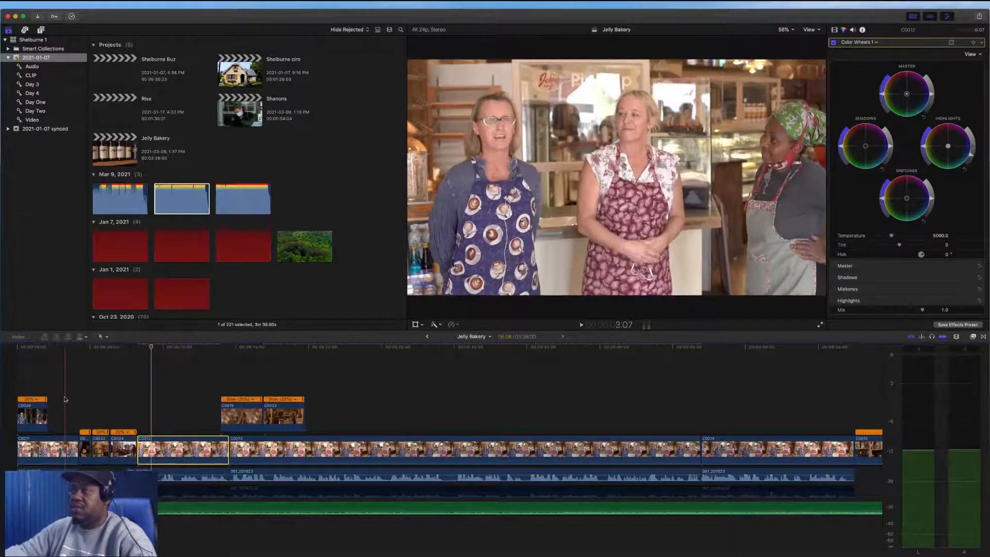
Apply the Custom LUT effect to the opening clip C0011 and open its effect settings
click(61, 446)
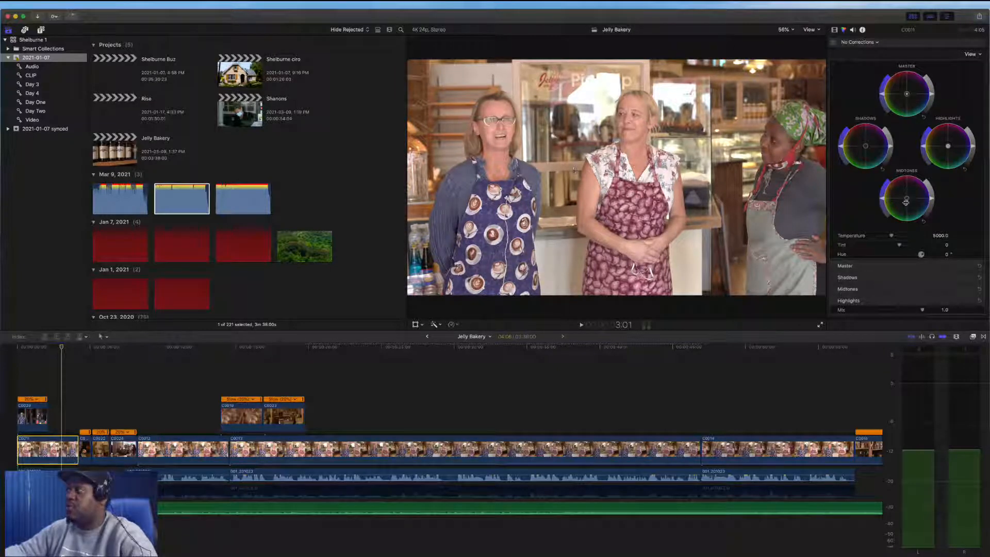
click(973, 336)
drag(864, 378, 62, 442)
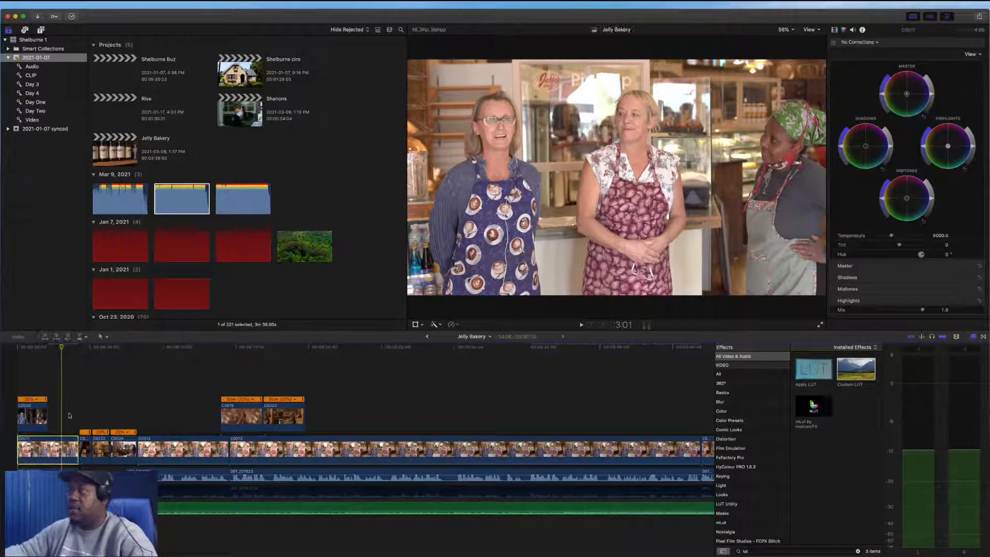
click(834, 30)
click(904, 62)
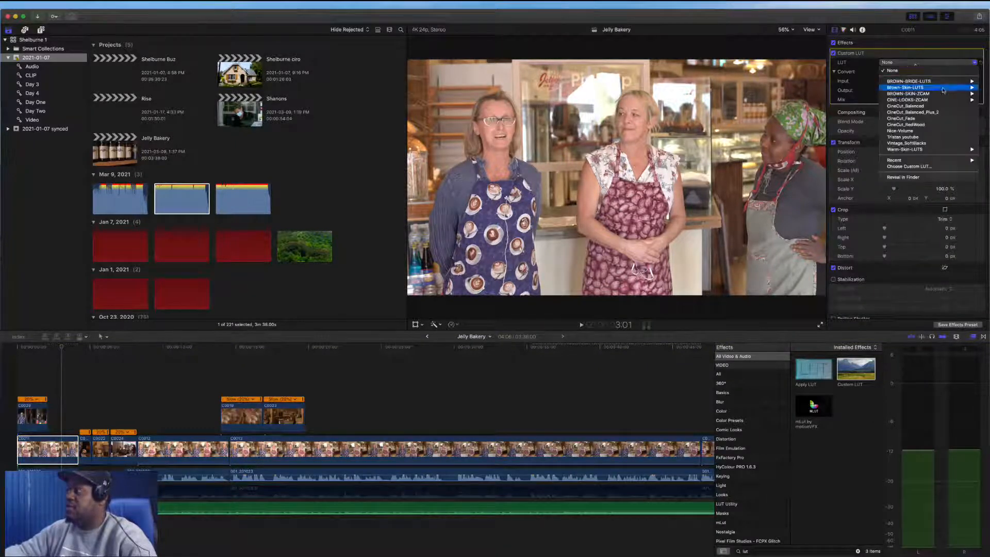
mouse_move(942, 102)
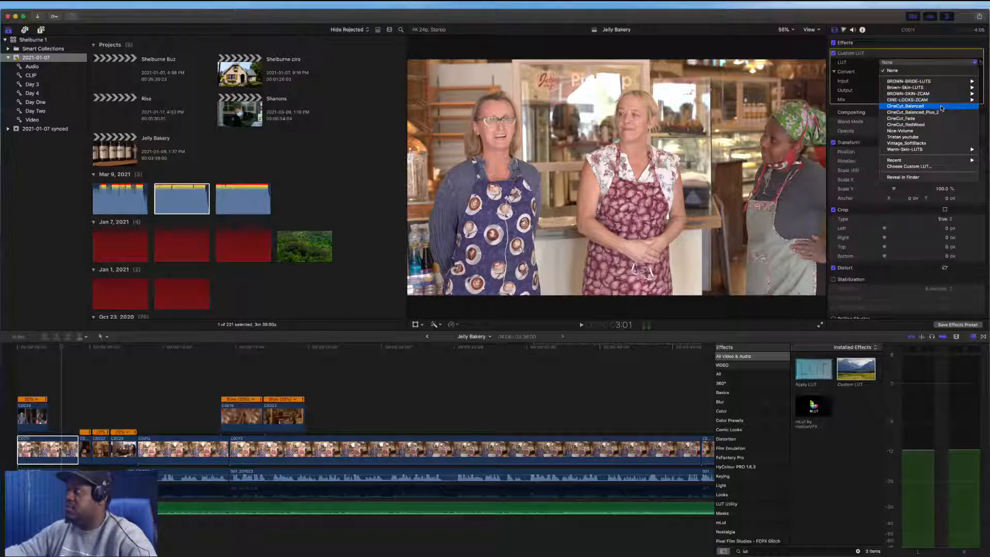
mouse_move(937, 154)
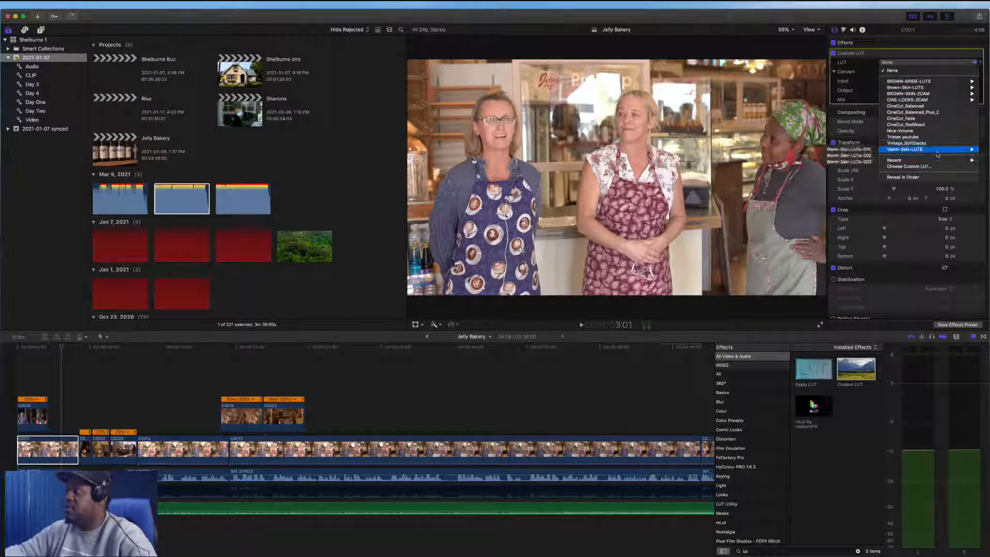
click(870, 150)
mouse_move(924, 99)
mouse_down()
mouse_move(851, 101)
mouse_move(933, 101)
mouse_move(767, 104)
mouse_move(930, 102)
mouse_up()
click(938, 63)
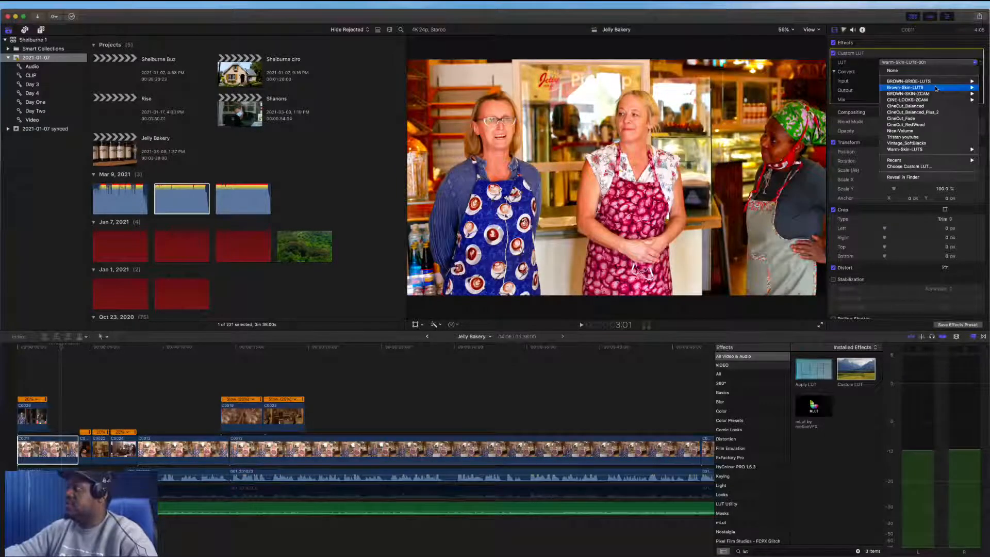
mouse_move(941, 90)
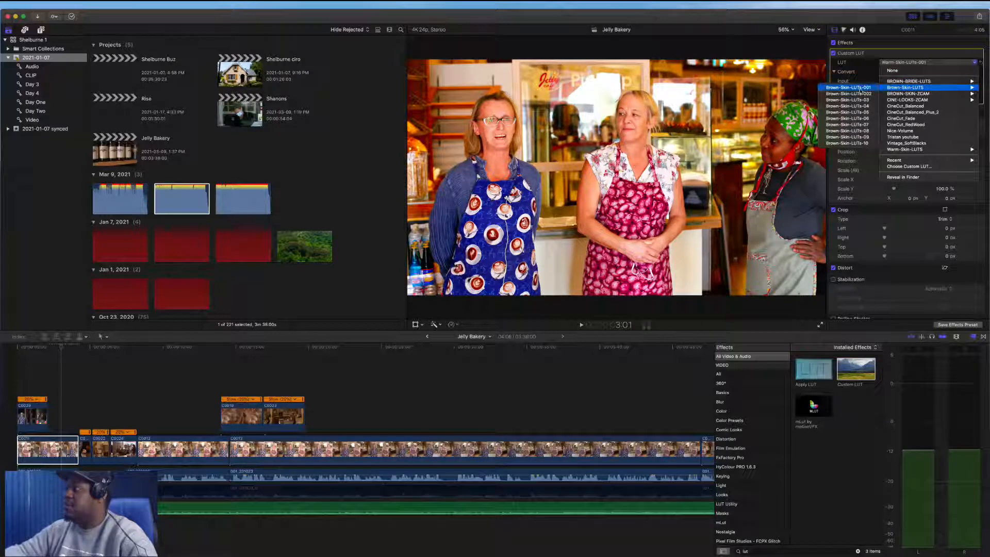
click(857, 87)
mouse_move(922, 100)
mouse_down()
mouse_move(900, 100)
mouse_move(923, 100)
mouse_up()
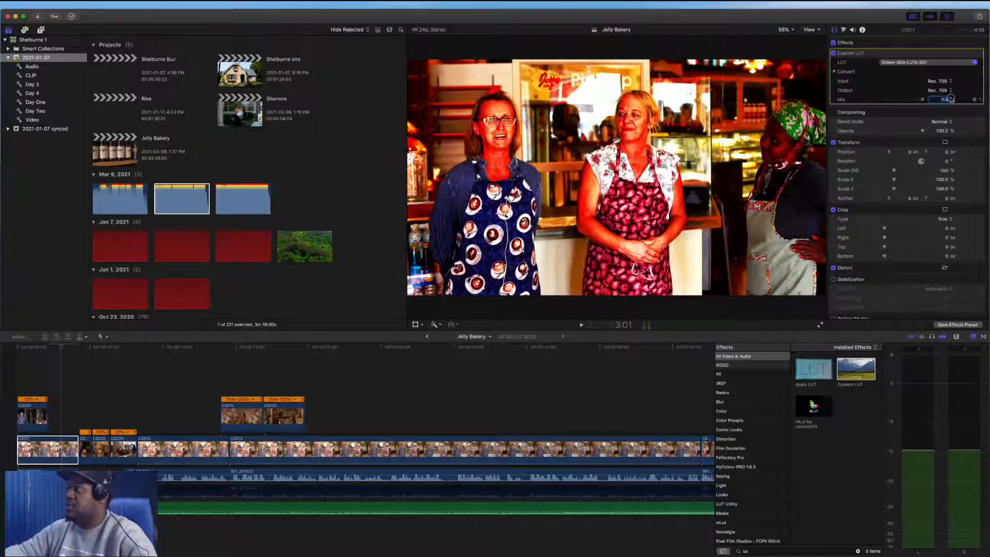
Set the clip's LUT to CineCut_Balanced and lower its mix to about 0.28
click(926, 62)
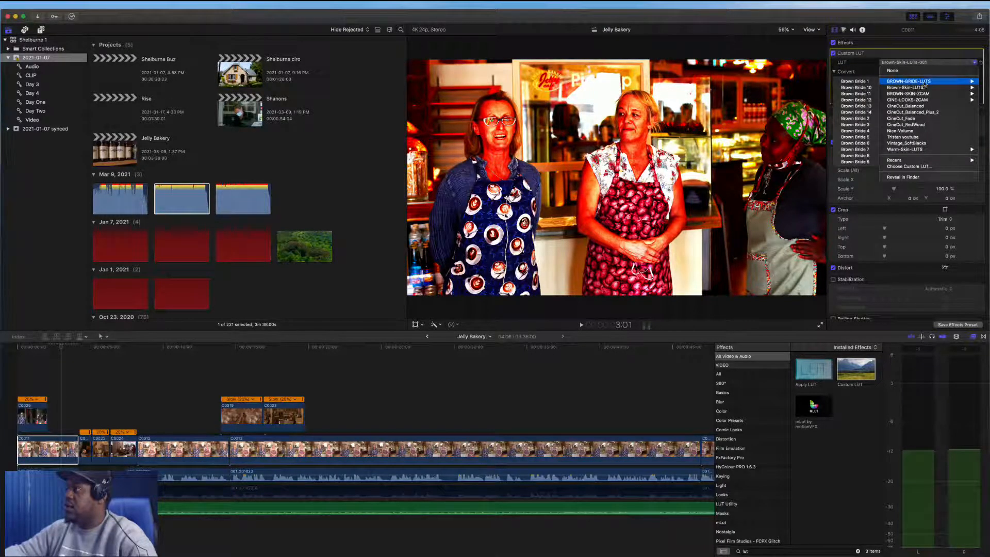
mouse_move(932, 103)
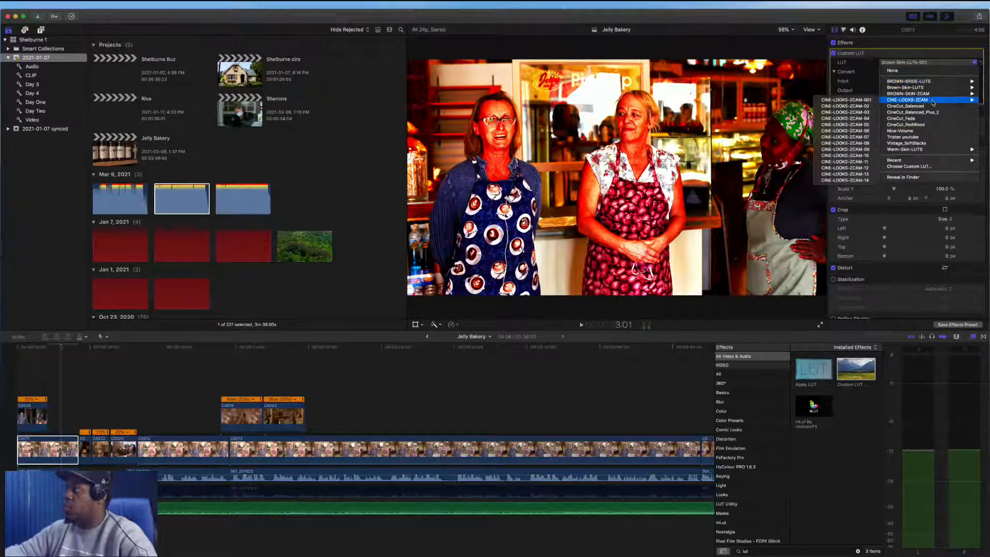
click(931, 106)
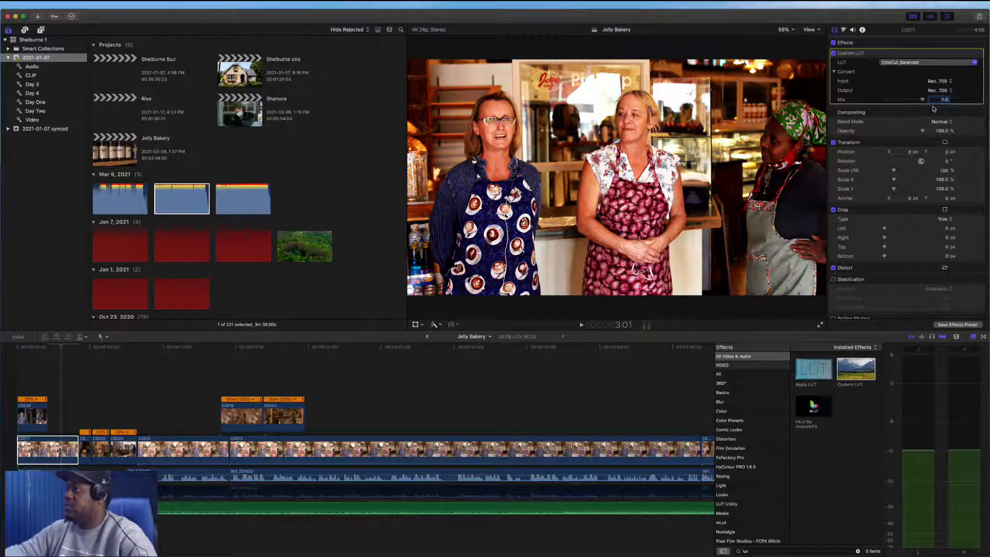
mouse_move(922, 101)
mouse_down()
mouse_move(825, 99)
mouse_move(928, 99)
mouse_move(914, 100)
mouse_up()
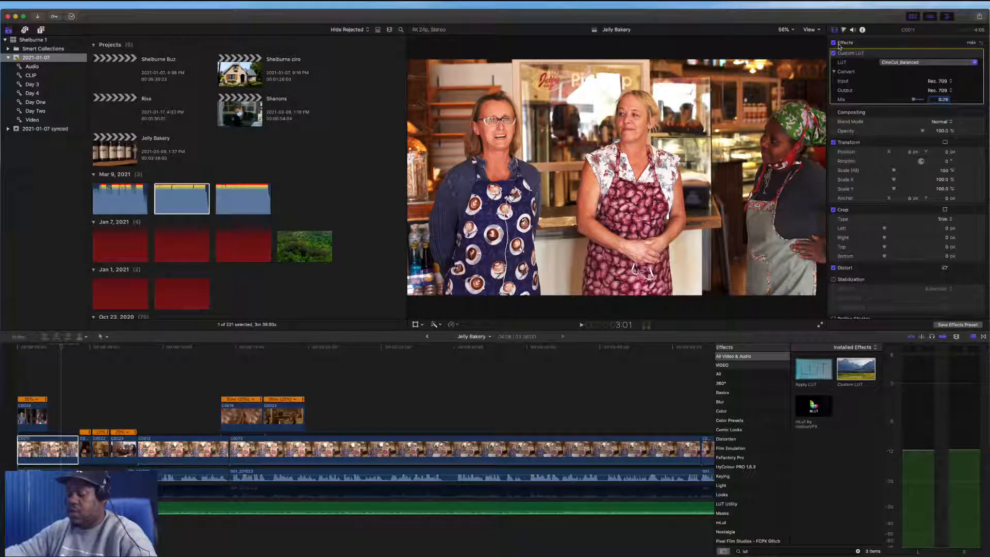
Add a color wheels correction to C0011, shifting the midtones and highlights wheels downward
key(super+6)
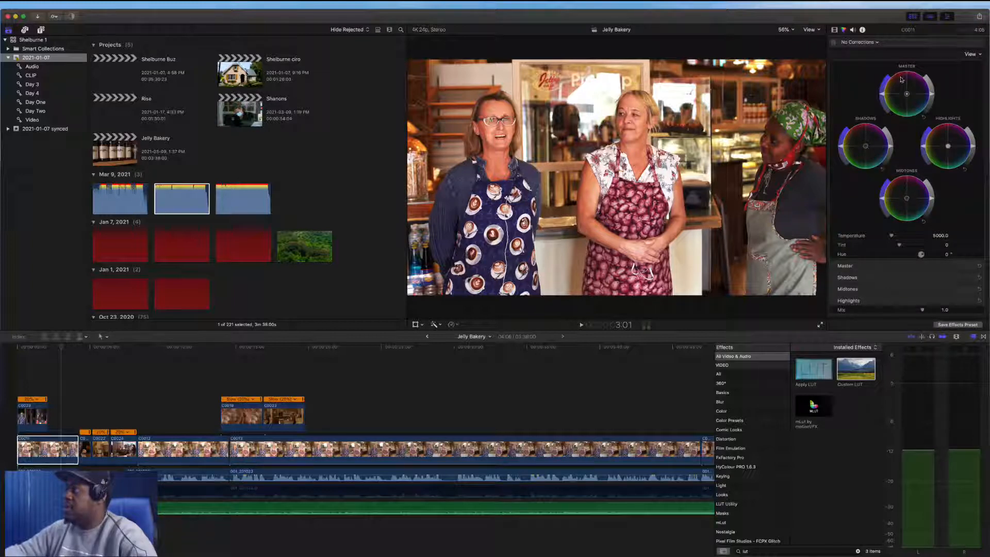
click(952, 148)
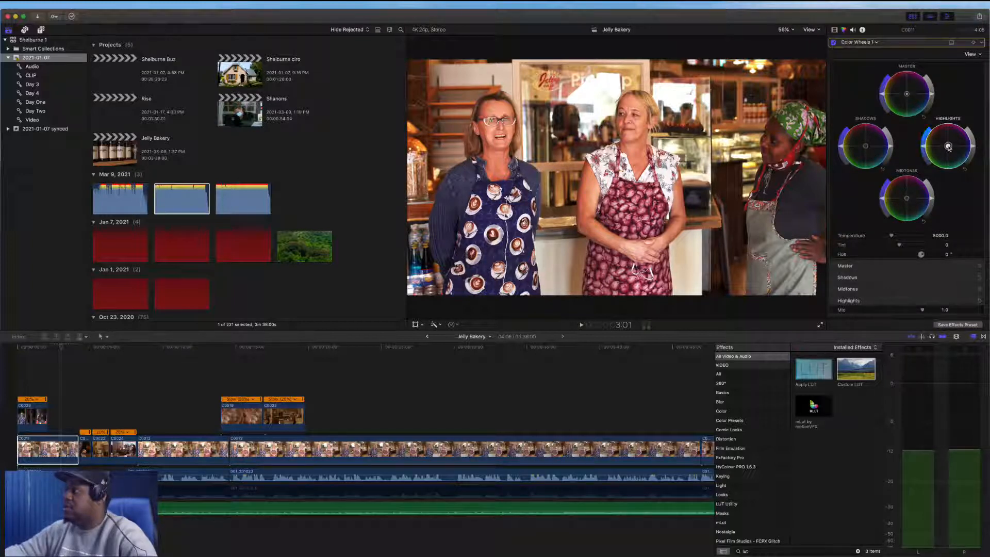
click(907, 200)
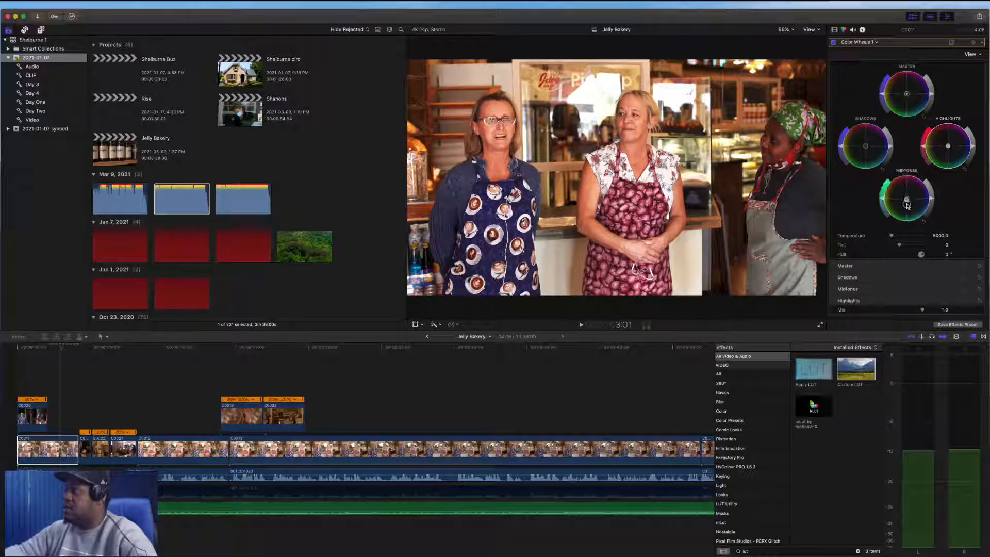
drag(908, 206, 906, 228)
drag(949, 148, 954, 170)
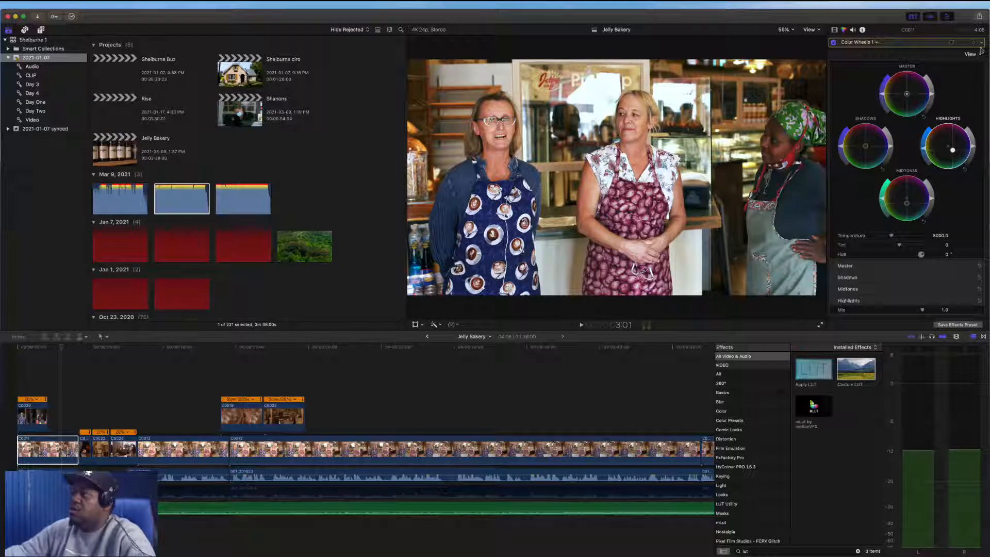
Add a Hue/Saturation Curves correction to C0011 and sample the woman's skin tone from the viewer
click(870, 42)
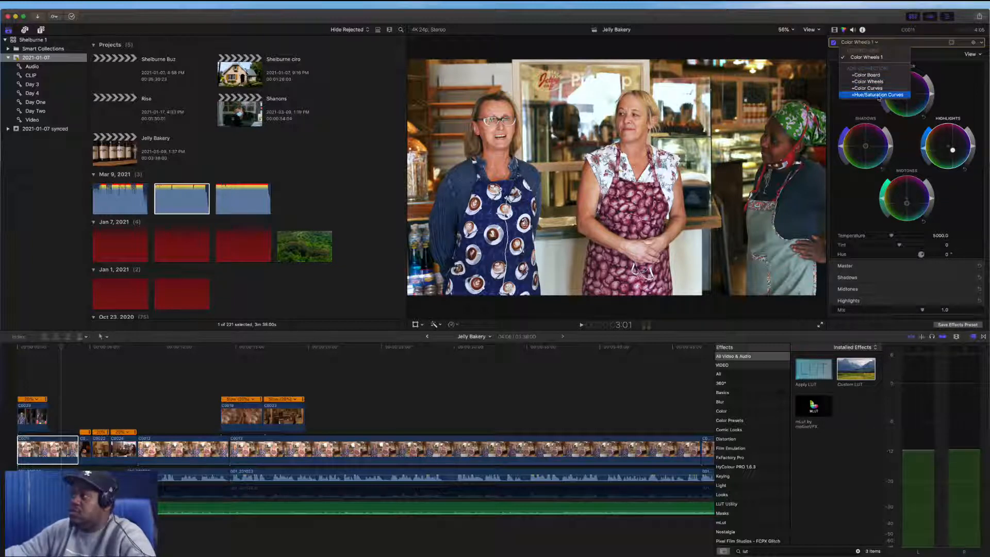
click(896, 101)
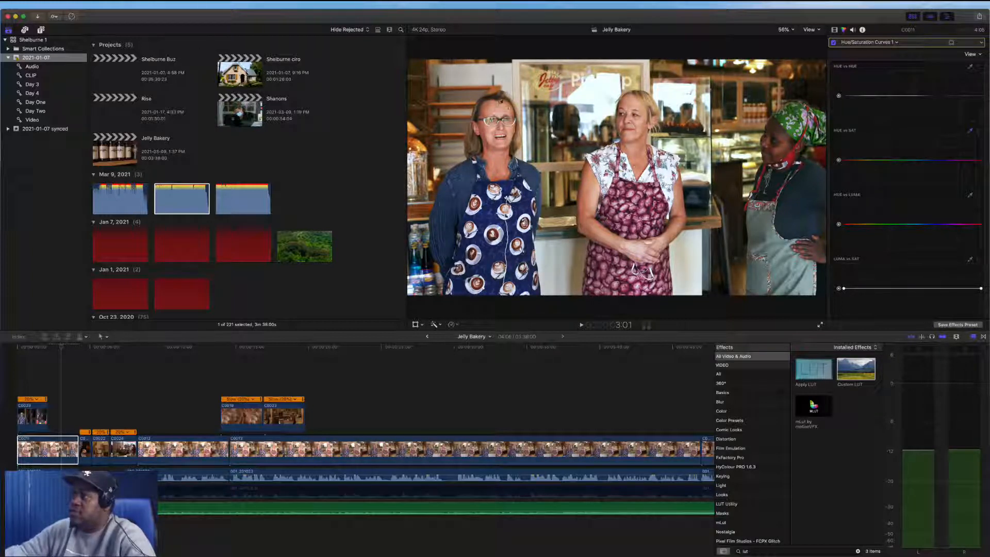
click(869, 160)
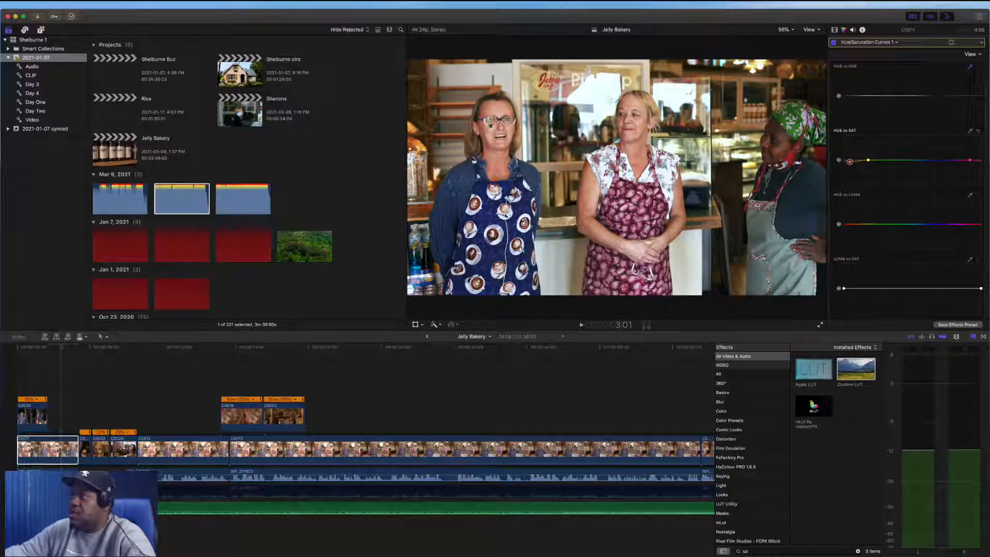
click(489, 126)
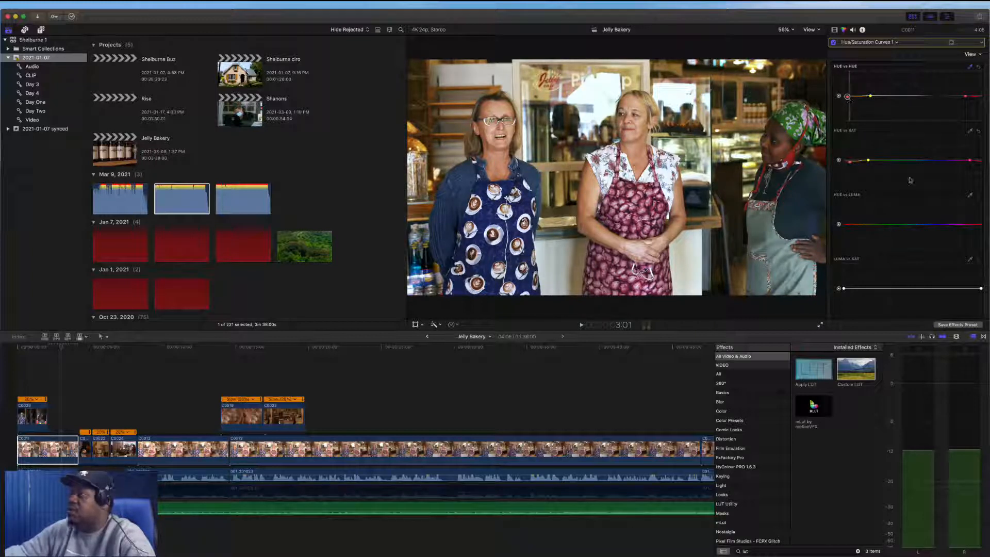
Sample the woman's skin tone into C0011's Hue vs Luma curve and nudge its point slightly
click(850, 163)
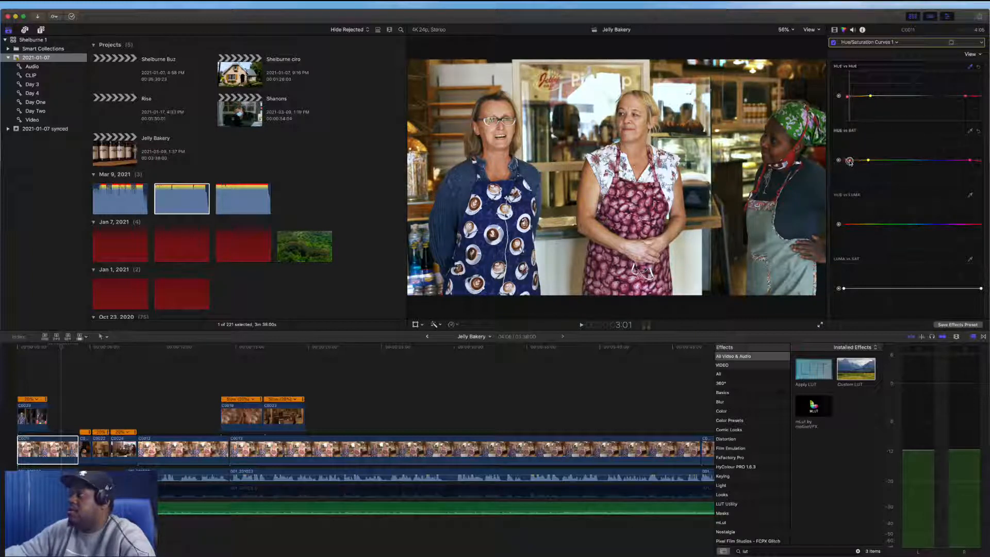
click(849, 160)
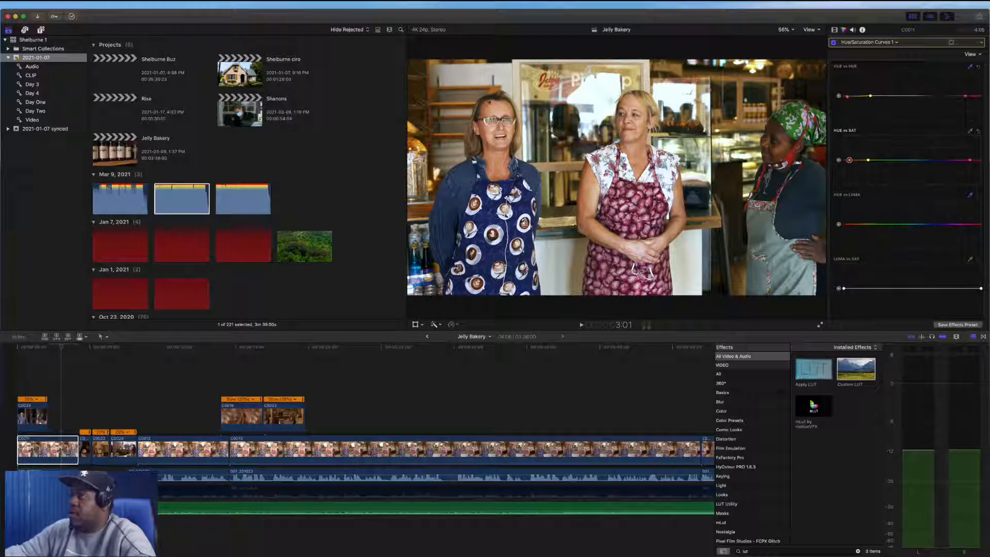
click(490, 104)
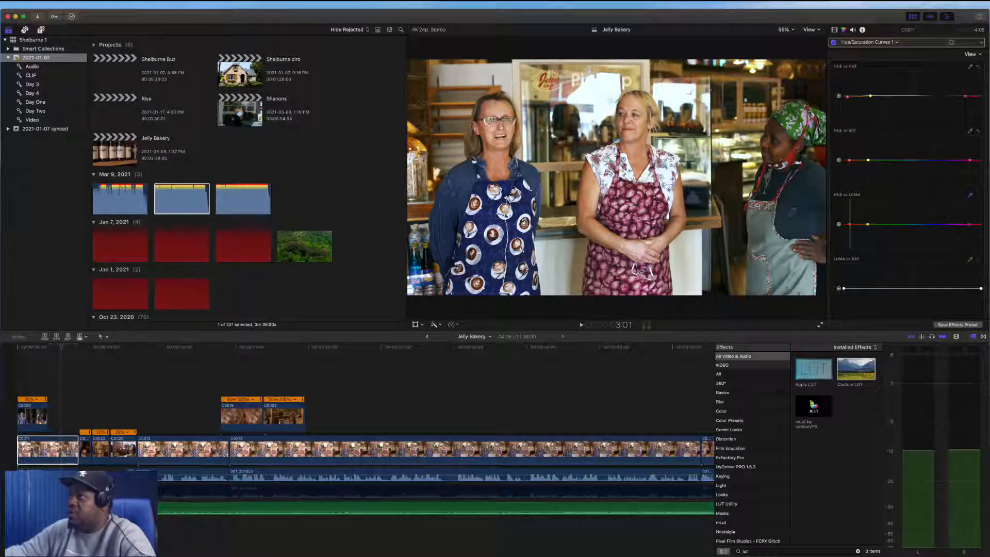
drag(849, 226, 851, 231)
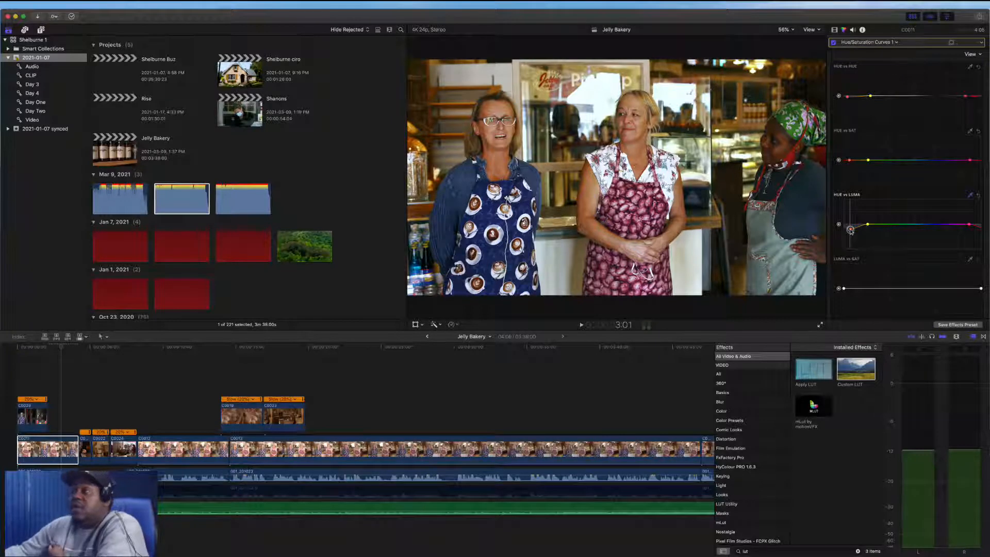
drag(850, 231, 851, 221)
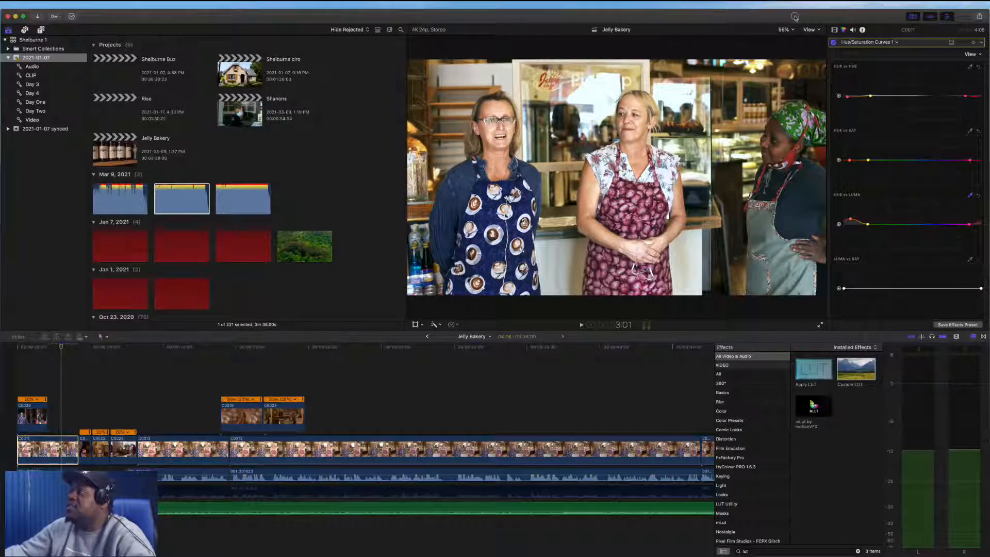
Toggle C0011's effects and Custom LUT off and on to compare, then lower the LUT mix to about 0.56
click(834, 29)
click(833, 43)
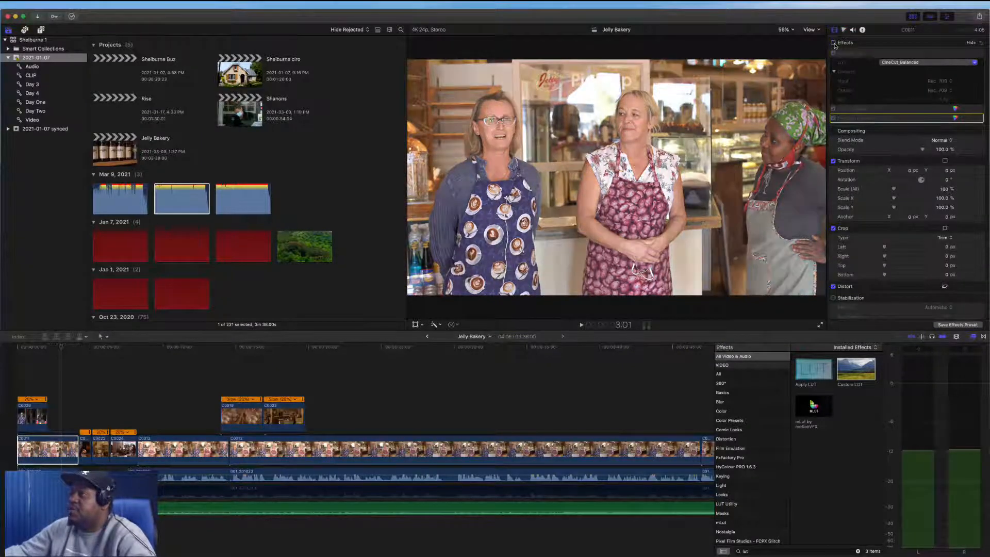
click(834, 43)
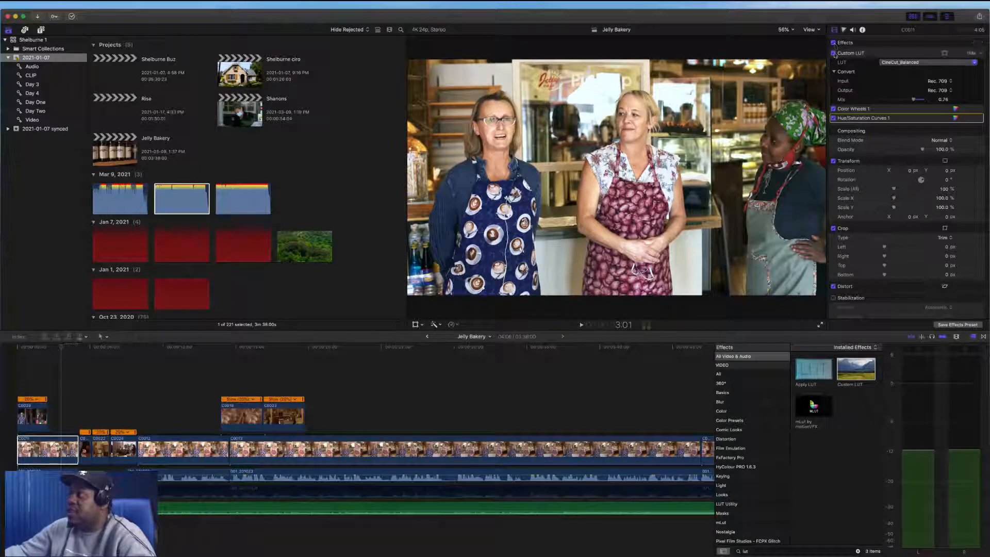
click(833, 53)
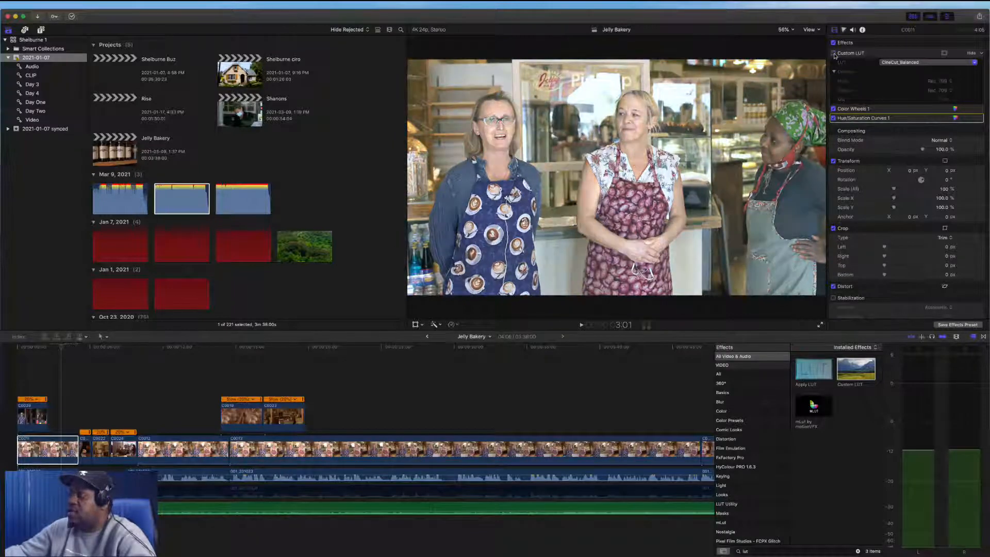
click(834, 53)
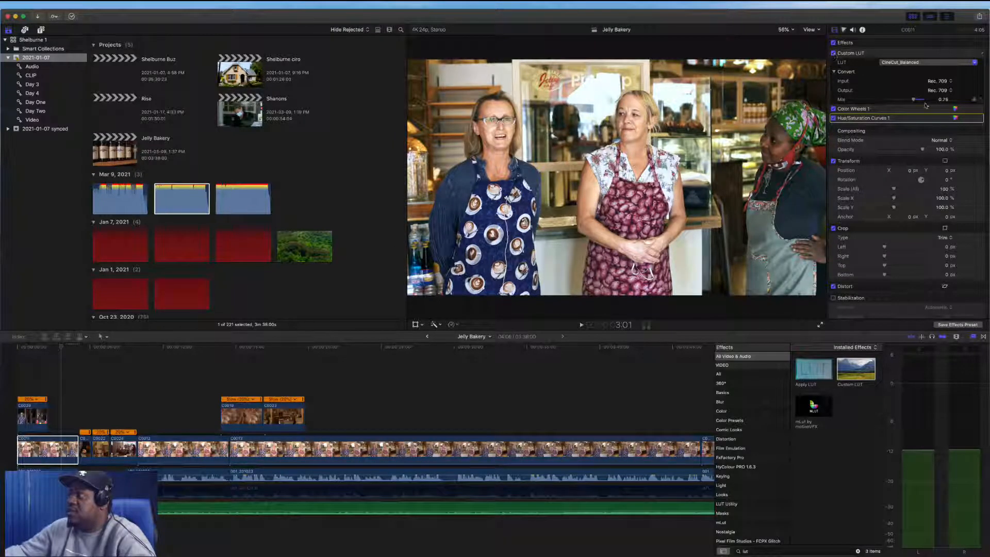
mouse_move(913, 101)
mouse_down()
mouse_move(952, 103)
mouse_move(868, 102)
mouse_move(921, 103)
mouse_move(906, 99)
mouse_up()
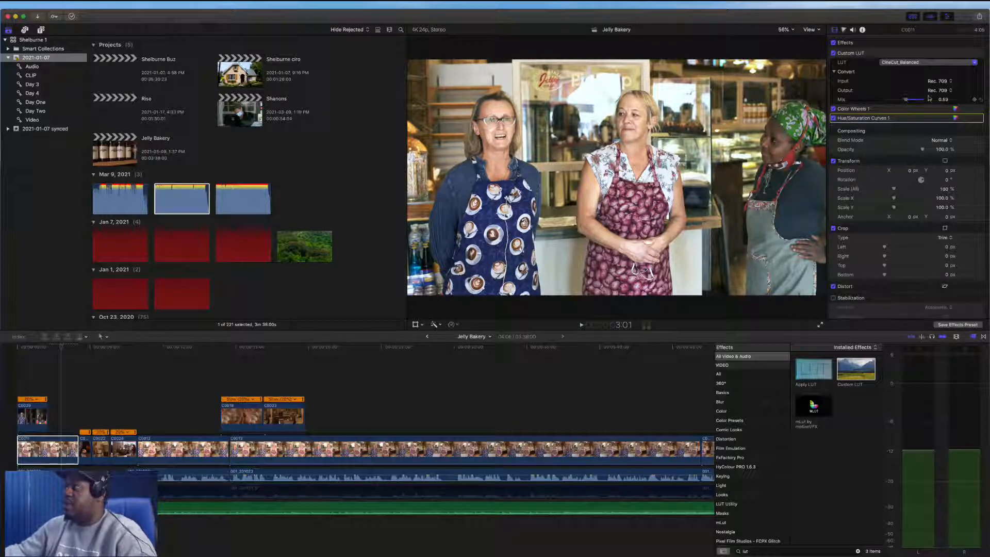
With the waveform scope shown, pull C0011's highlights and midtones color wheels slightly downward
click(954, 109)
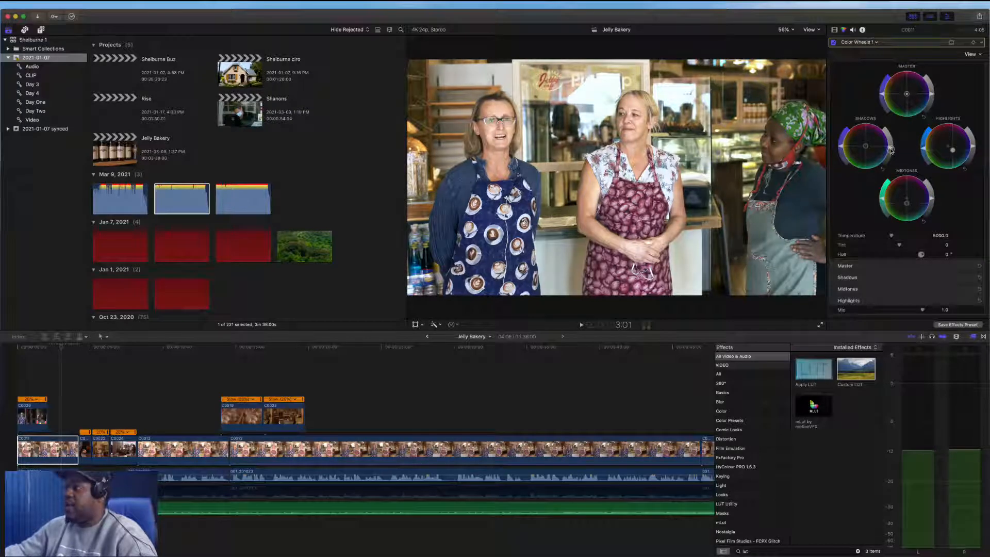
key(super+7)
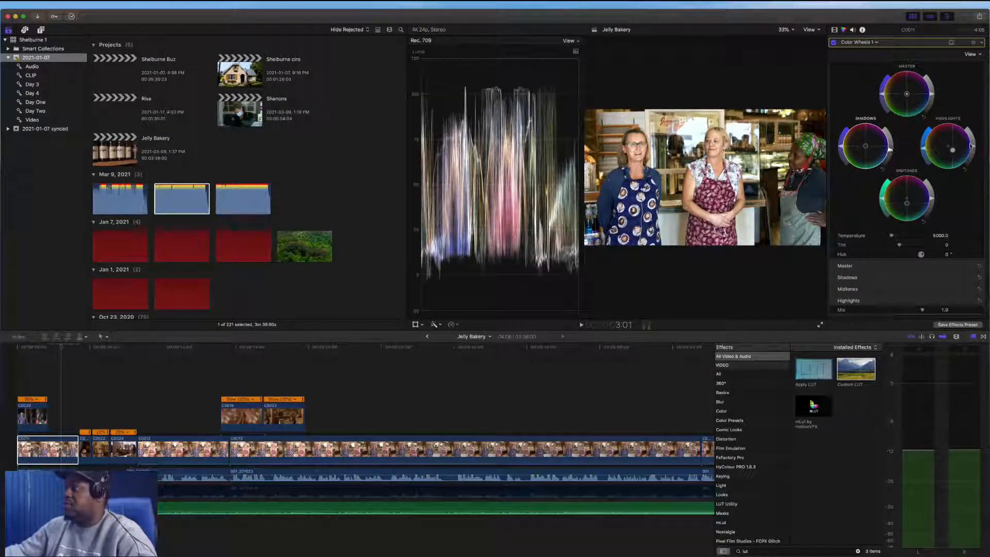
drag(974, 146, 974, 152)
drag(931, 199, 931, 204)
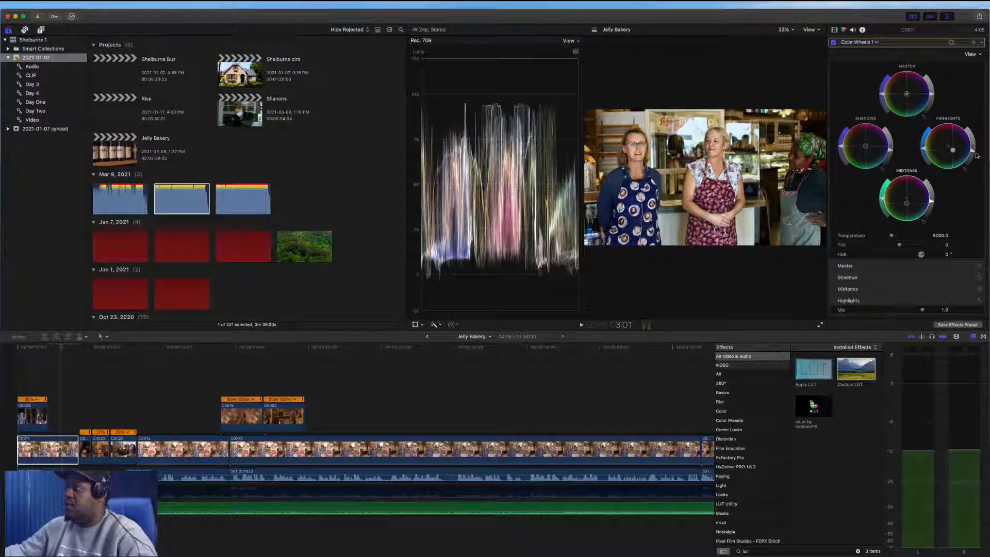
drag(973, 151, 971, 153)
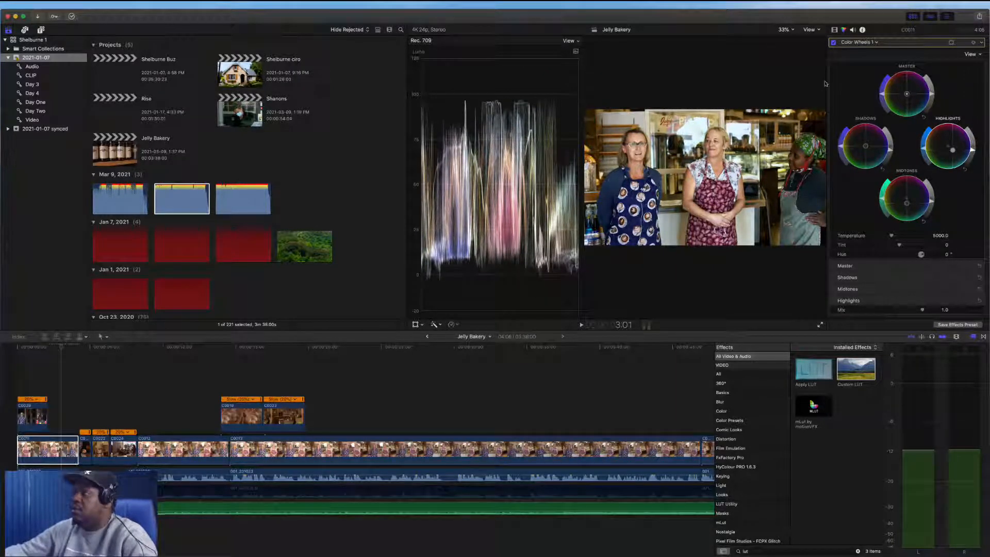
key(super+7)
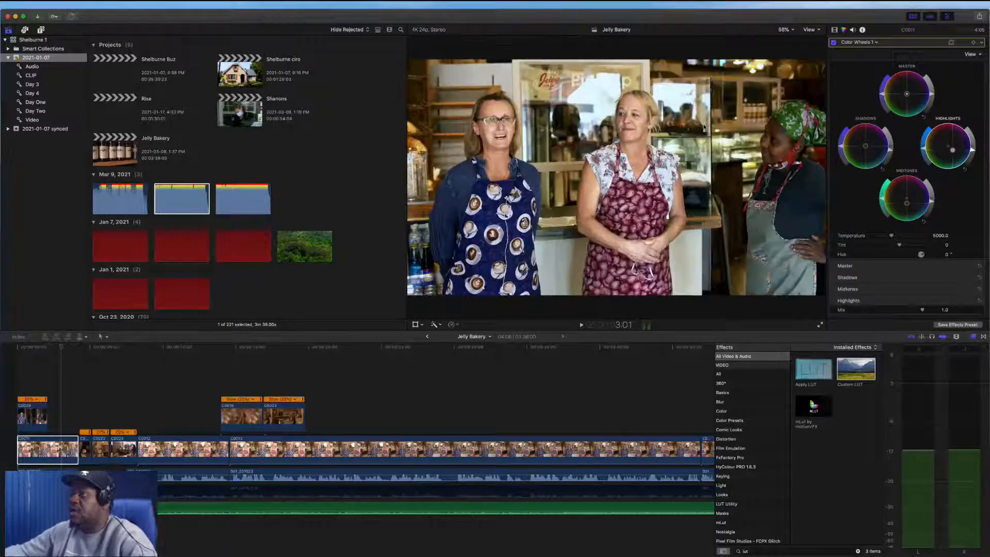
Toggle all of C0011's effects off and on to compare the grade
click(835, 30)
click(833, 44)
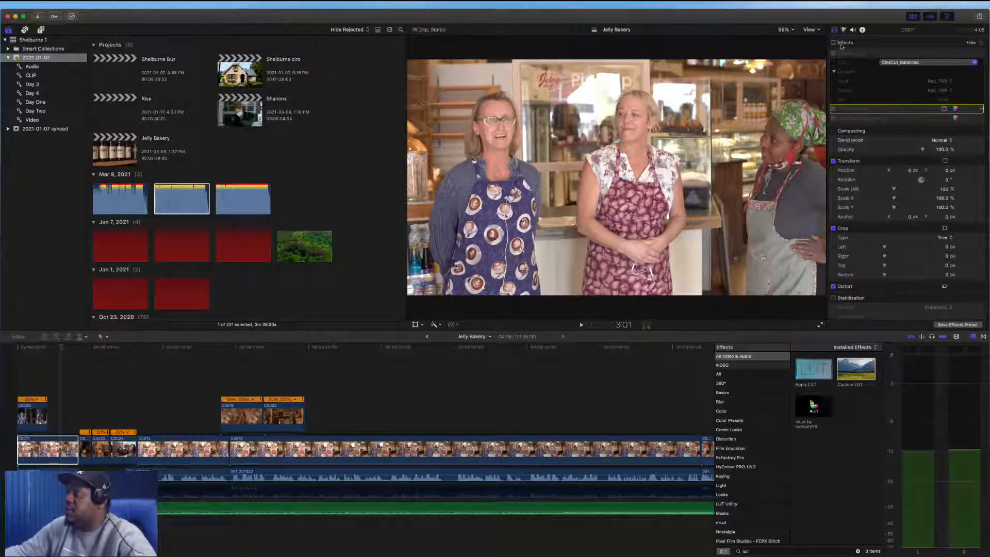
click(833, 42)
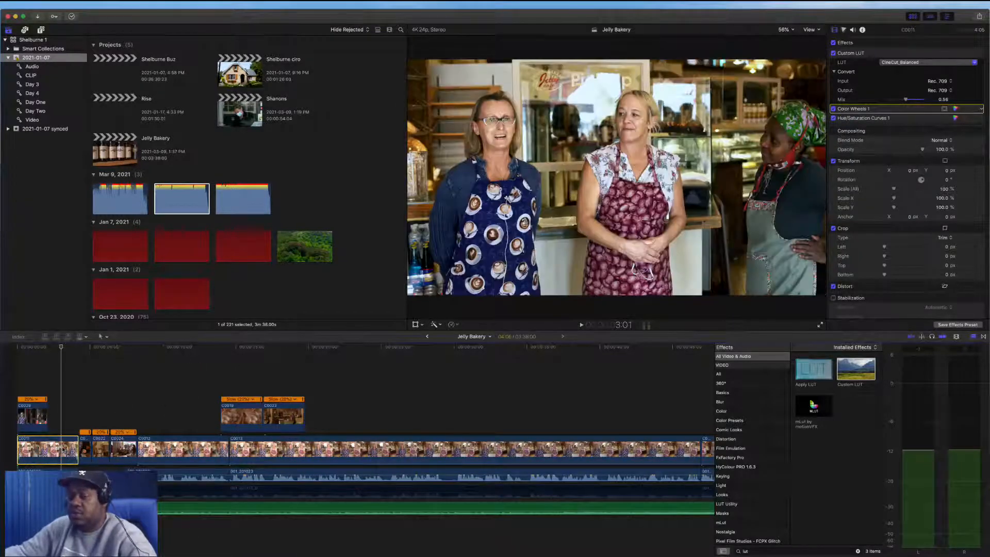
Paste C0011's Custom LUT, Color Wheels and Hue/Saturation Curves attributes onto clips C0012, C0013 and C0014
click(157, 447)
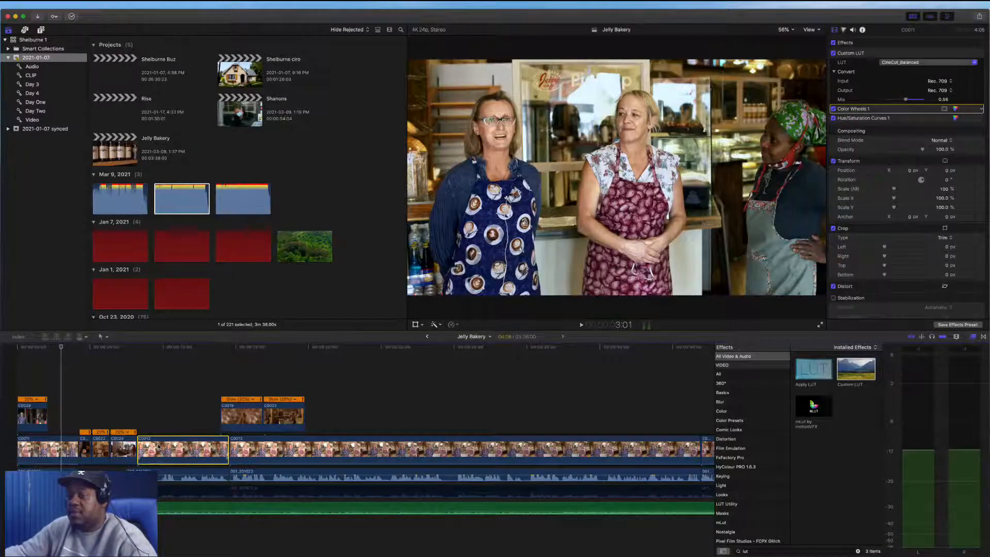
super+click(271, 451)
scroll(248, 451, right, 5)
scroll(543, 457, right, 3)
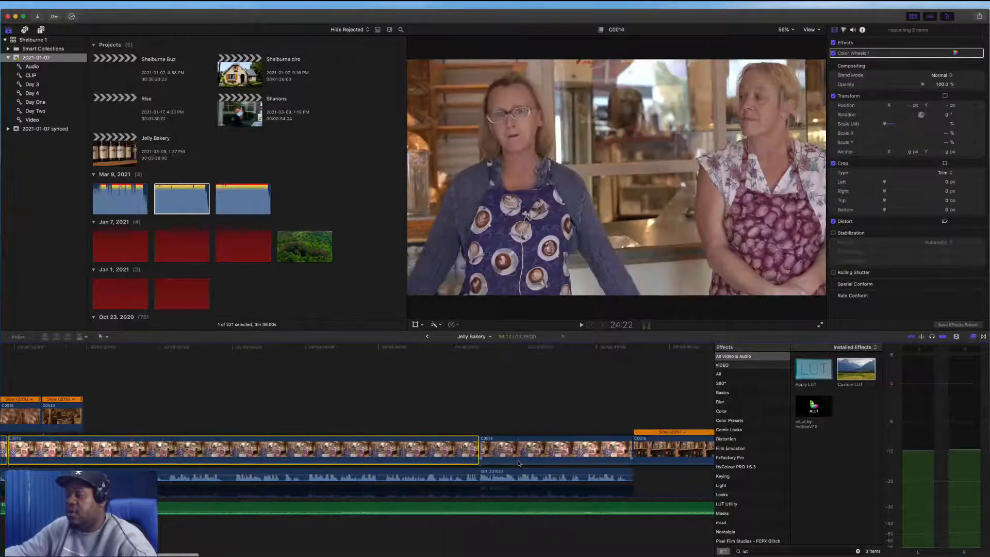
super+click(535, 453)
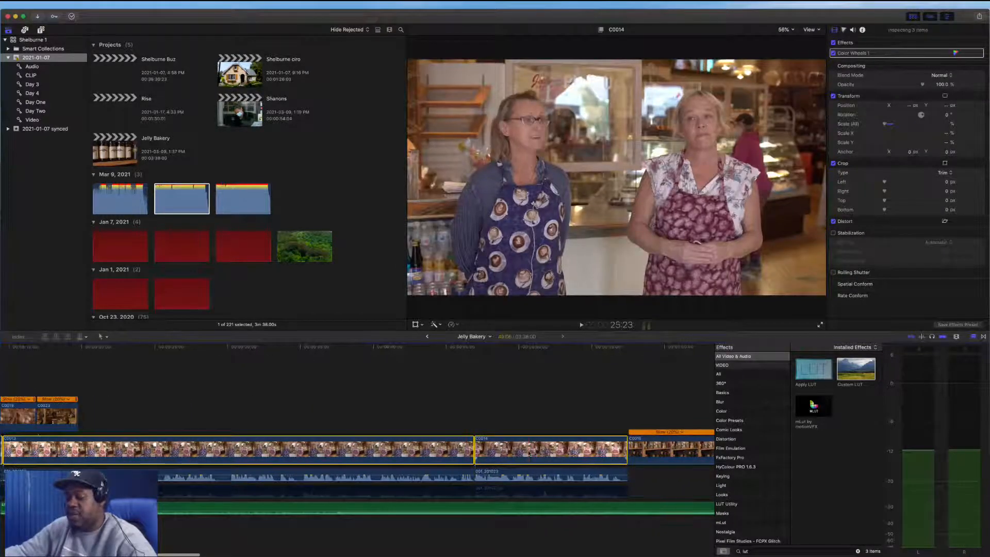
key(super+shift+x)
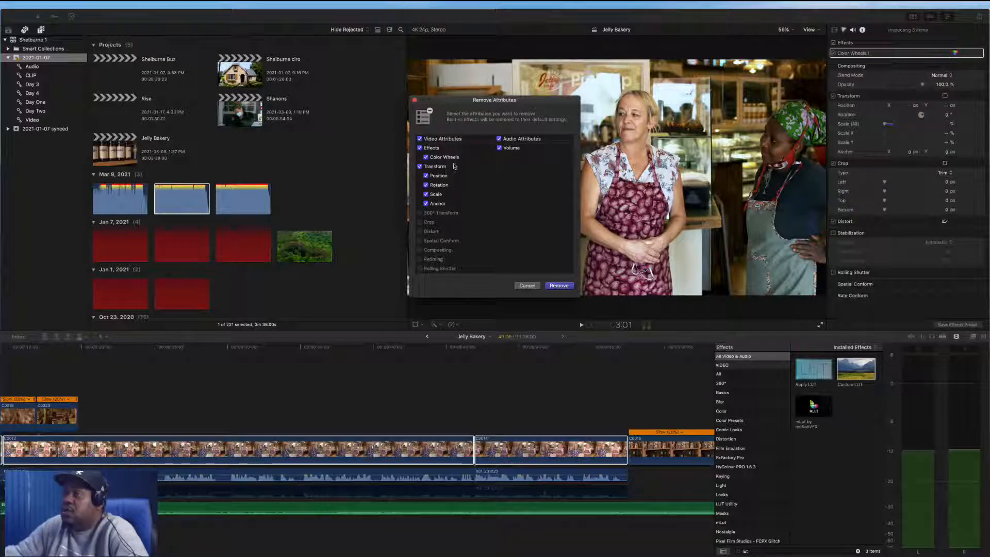
click(559, 286)
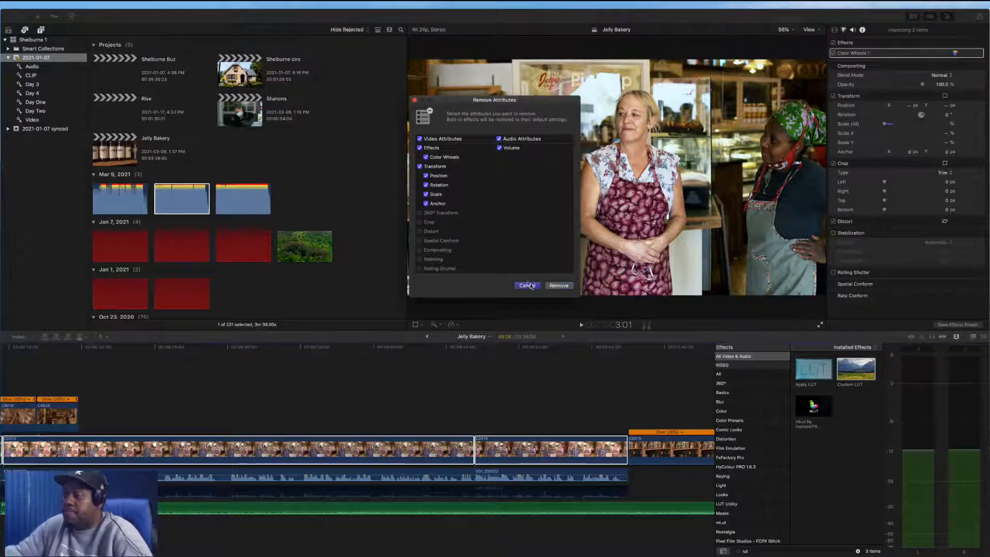
key(shift+super+v)
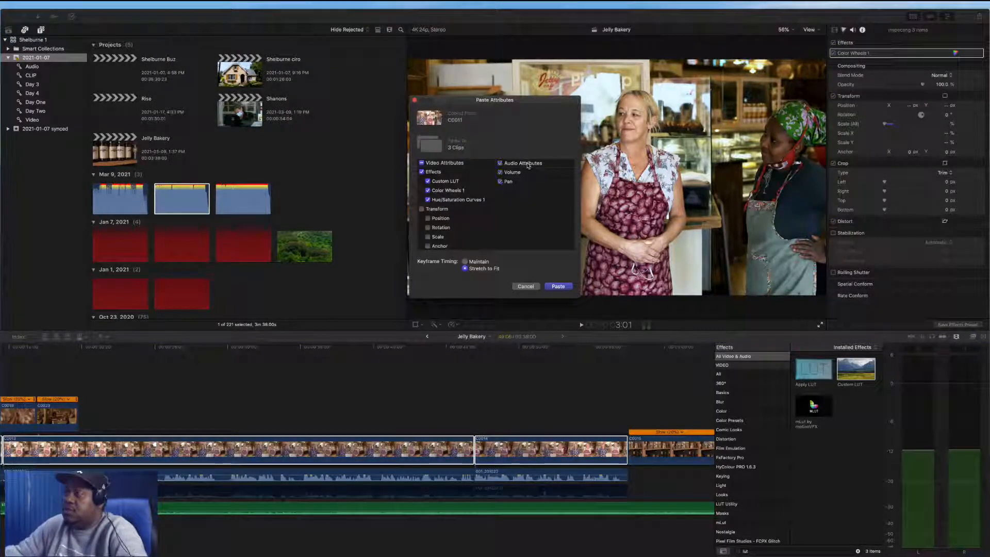
click(560, 287)
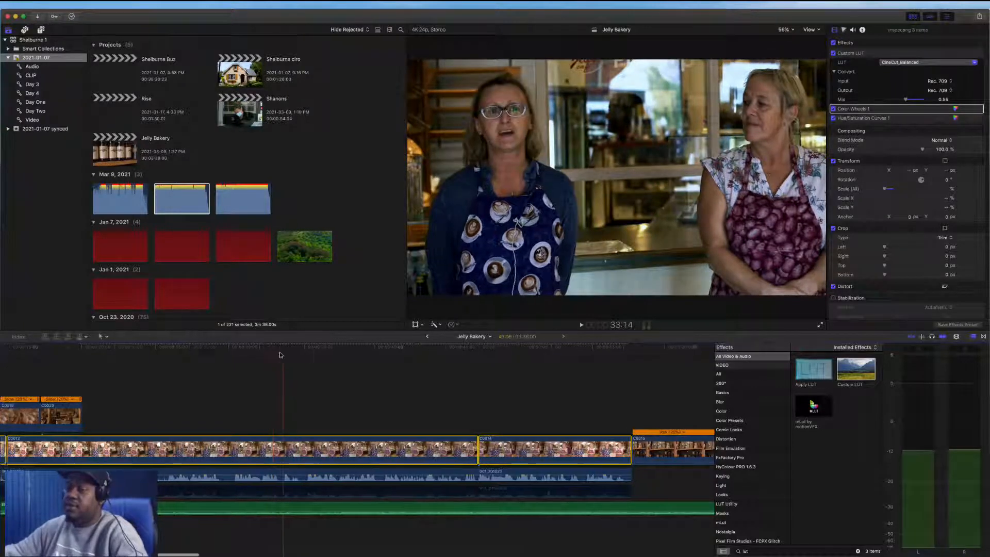
Play back the start of the graded interview to review the color match
scroll(288, 356, left, 8)
scroll(303, 359, left, 2)
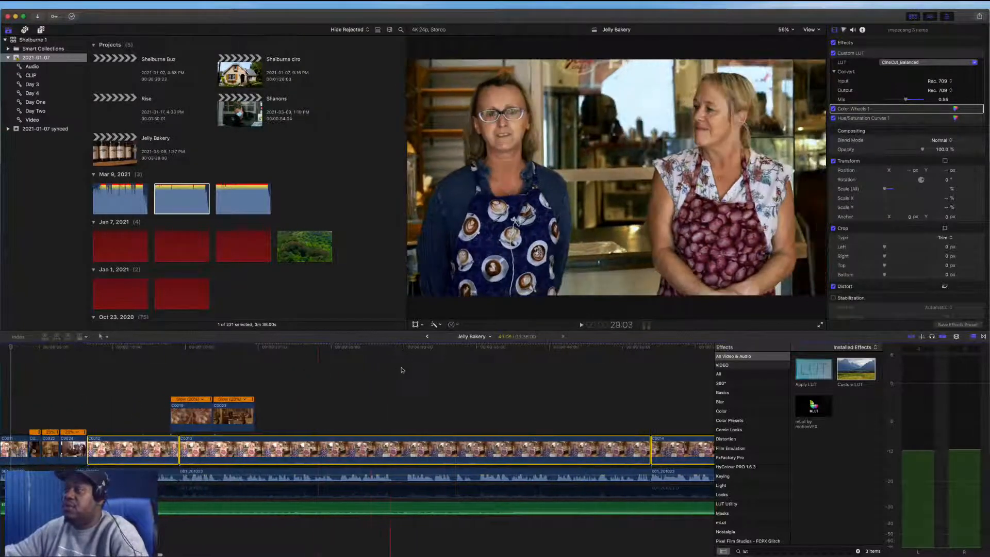
scroll(358, 369, left, 3)
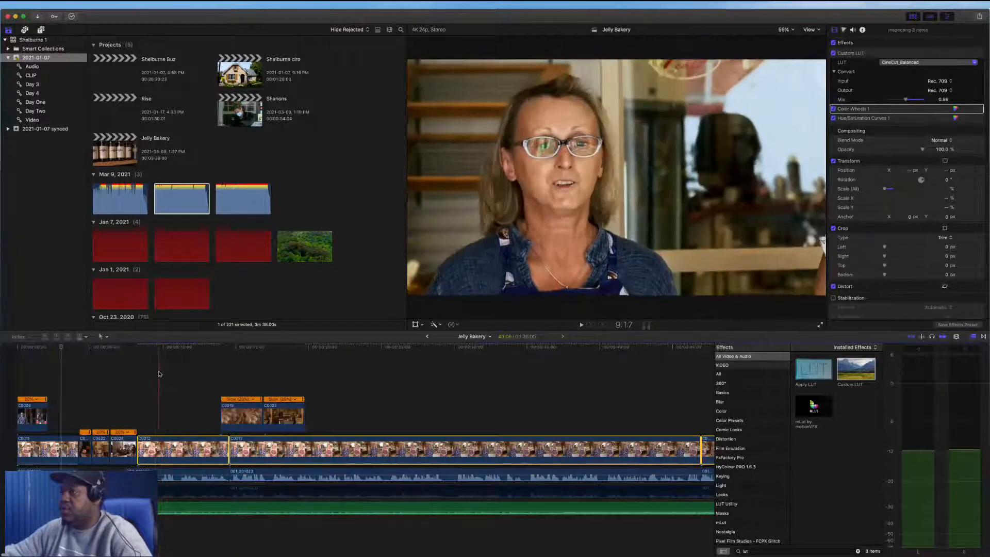
key(space)
key(space)
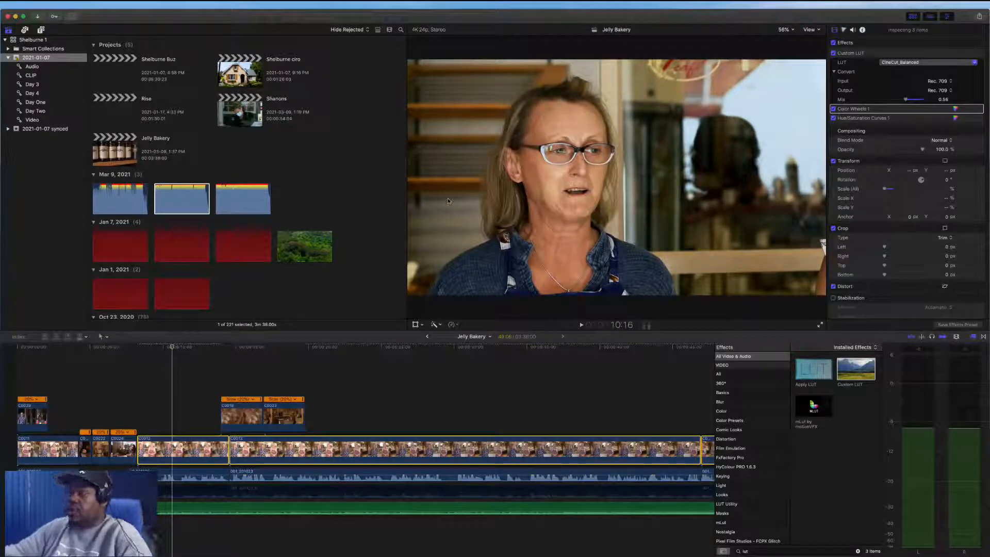
key(space)
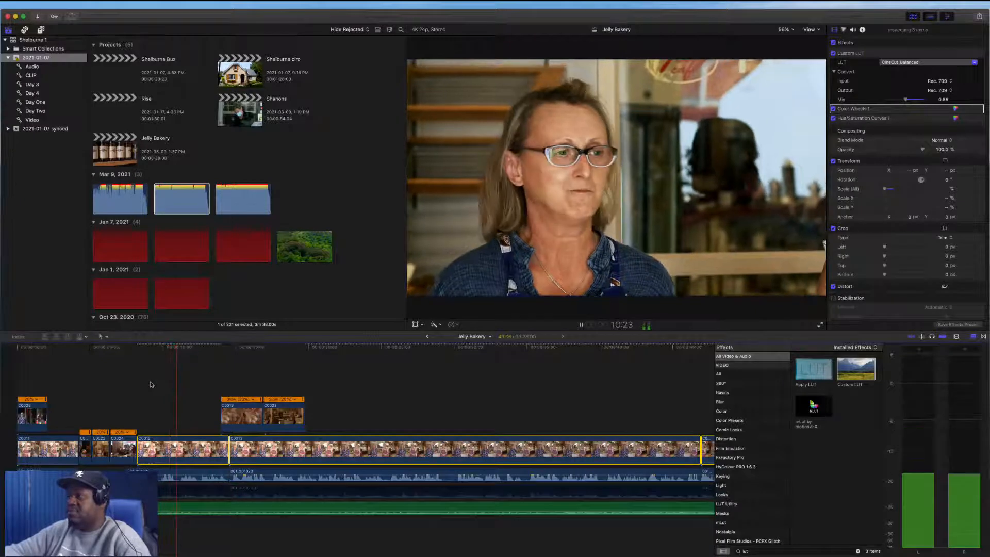
key(space)
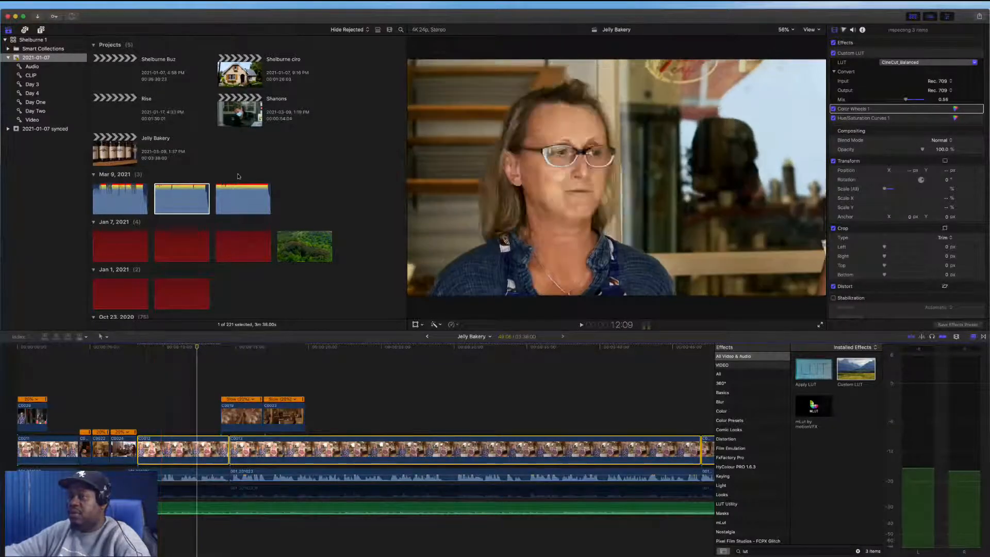
Browse the event's clips and select the wide street exterior clip dated May 27, 2020
scroll(244, 167, down, 5)
scroll(245, 168, up, 3)
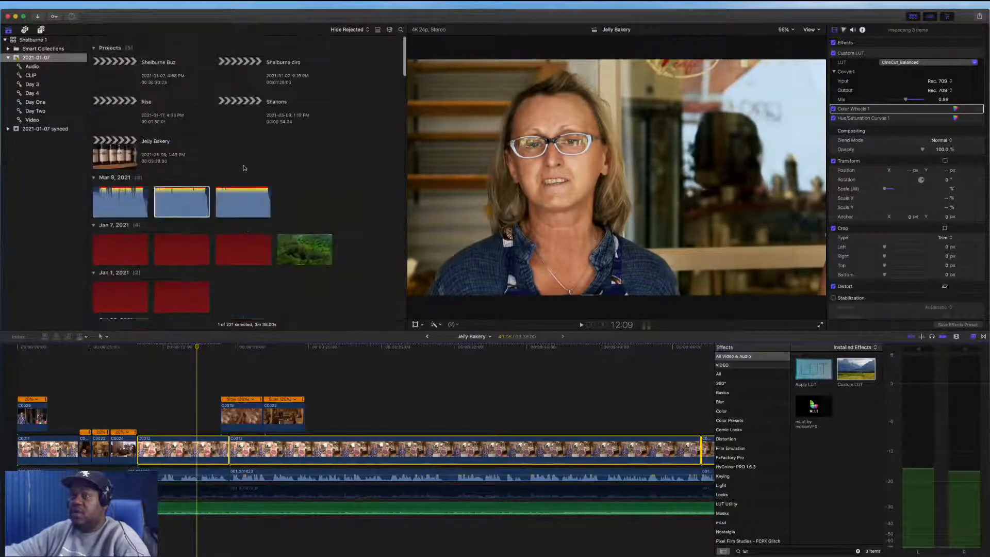
scroll(244, 167, down, 5)
scroll(244, 167, down, 10)
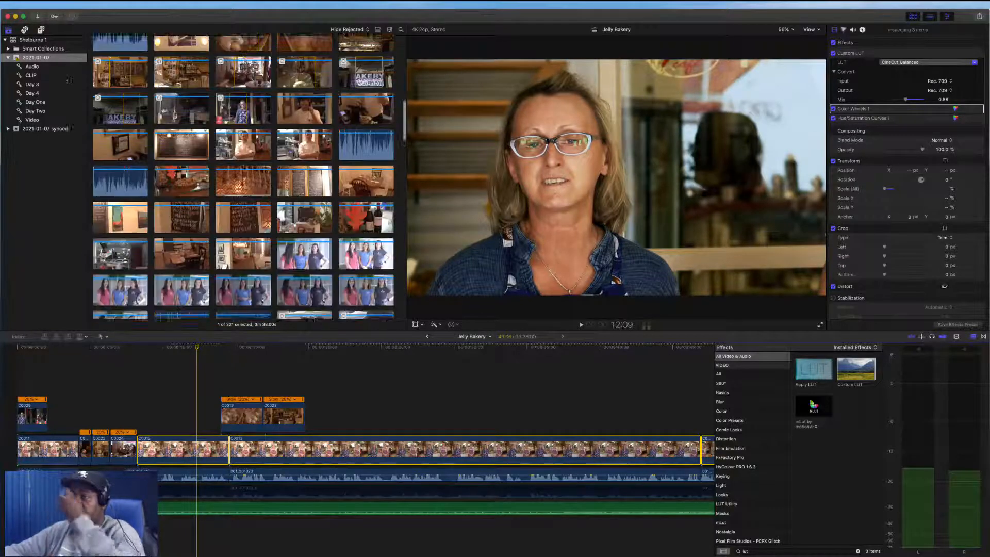
scroll(244, 168, down, 8)
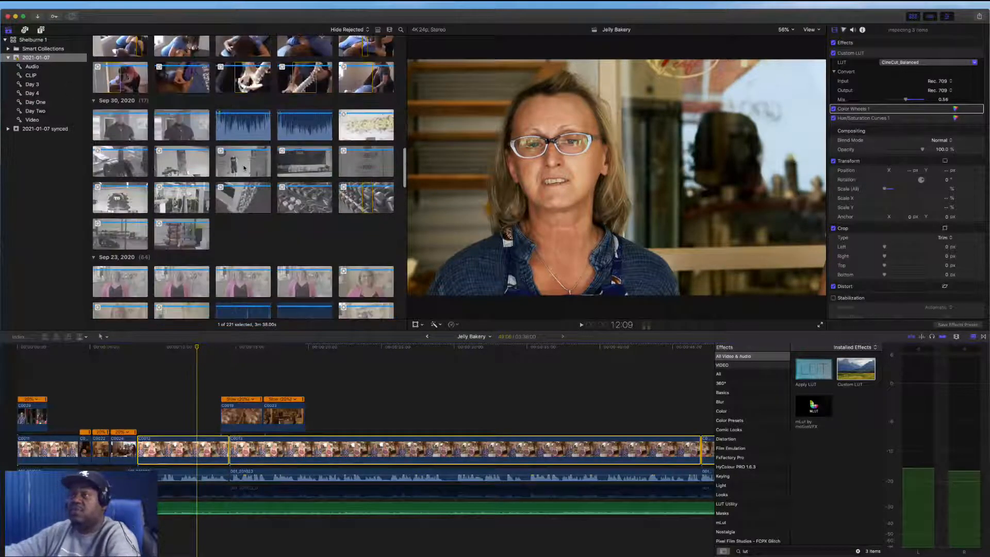
scroll(244, 168, down, 8)
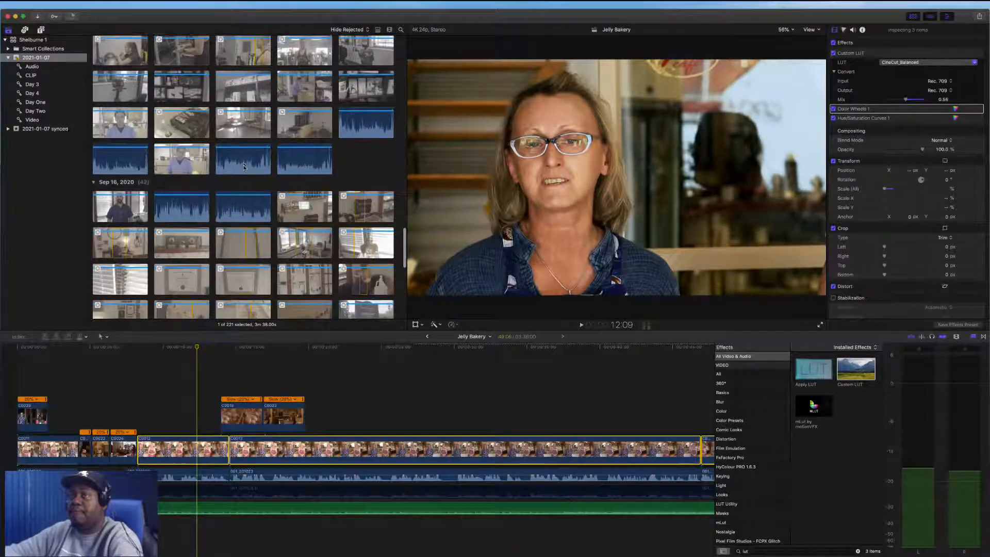
scroll(245, 168, down, 3)
scroll(245, 168, down, 10)
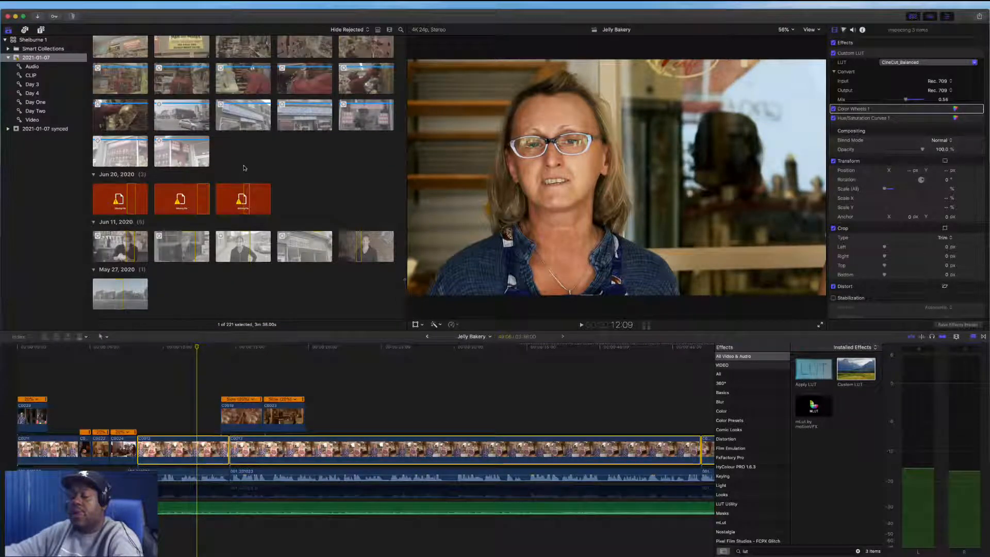
click(130, 298)
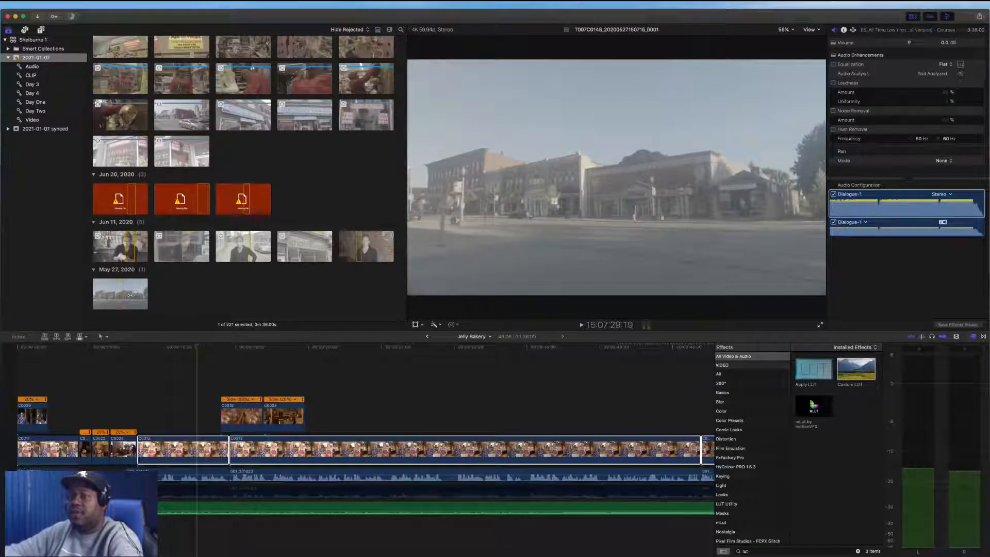
Connect the May 27 street exterior clip above the interview and open its color inspector
drag(131, 294, 163, 425)
click(151, 417)
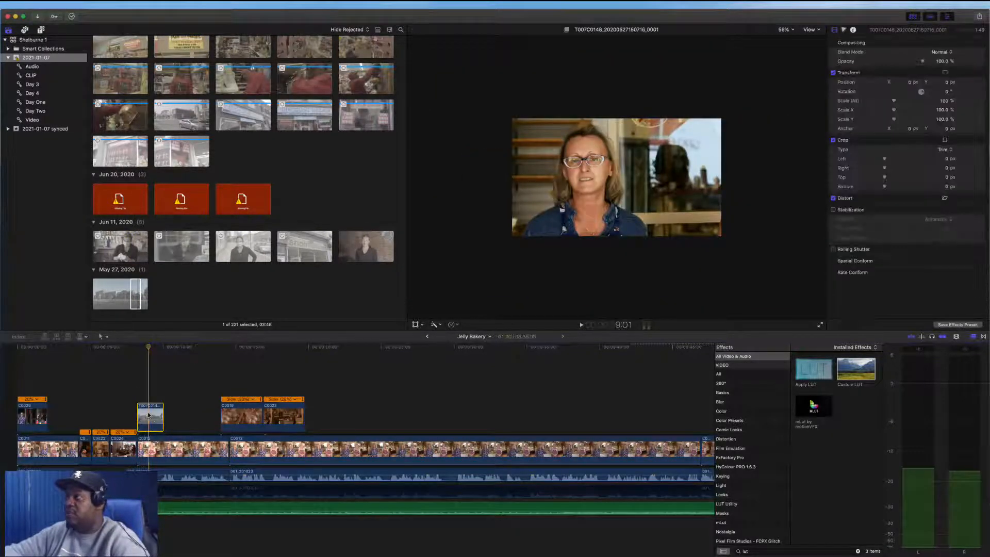
click(844, 30)
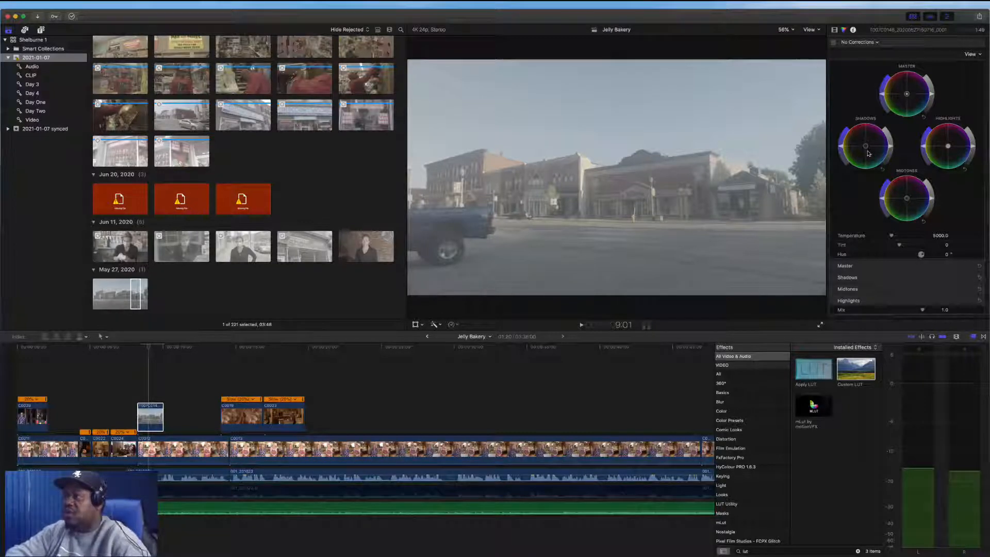
Redo the grade on the street clip and adjust its shadows, highlights and midtones color wheels
key(super+shift+z)
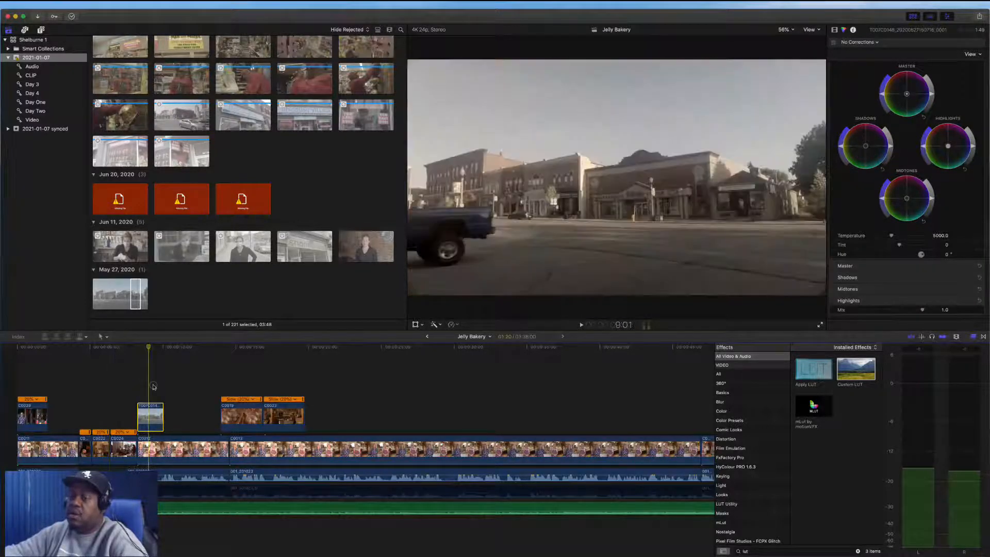
click(146, 422)
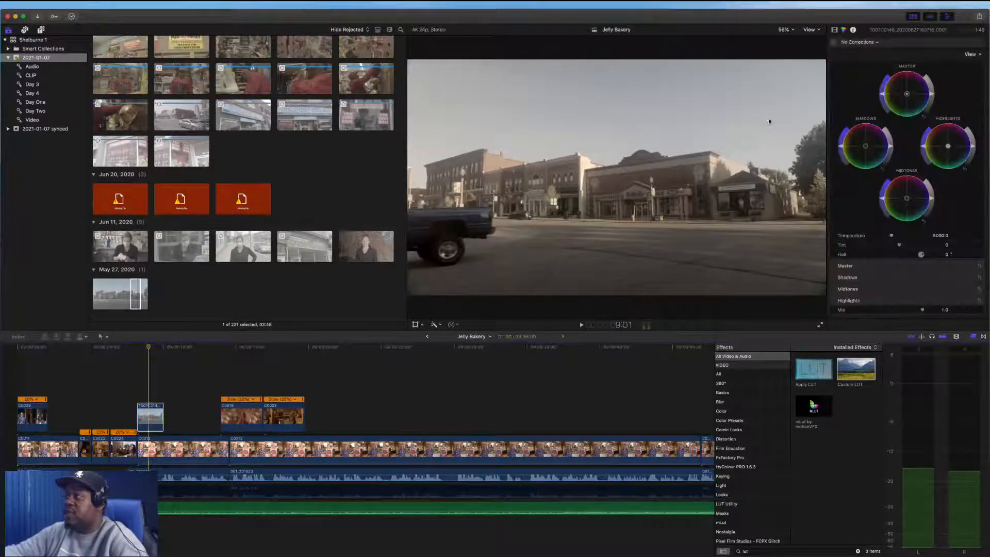
drag(892, 149, 892, 151)
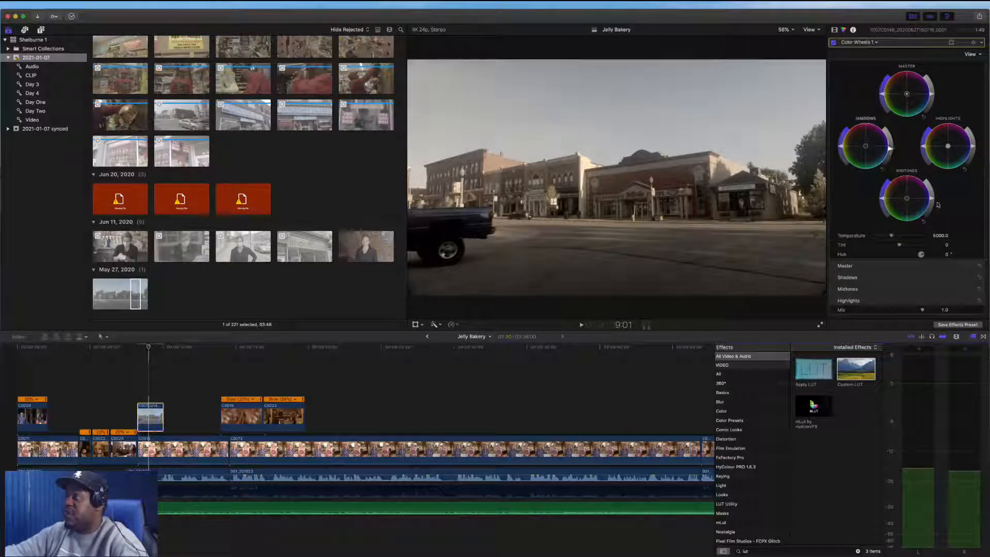
drag(948, 147, 963, 156)
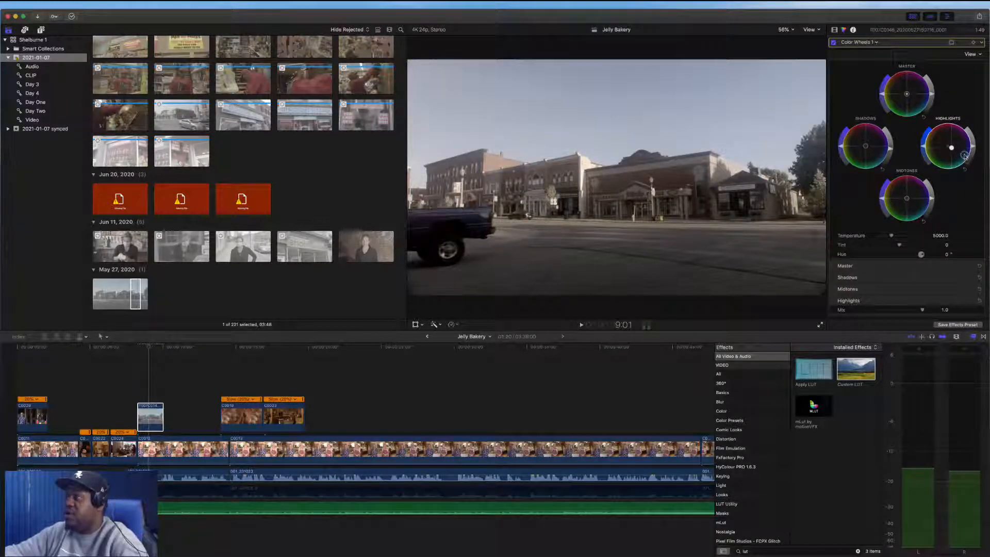
mouse_move(952, 148)
mouse_down()
mouse_move(961, 146)
mouse_move(961, 158)
mouse_up()
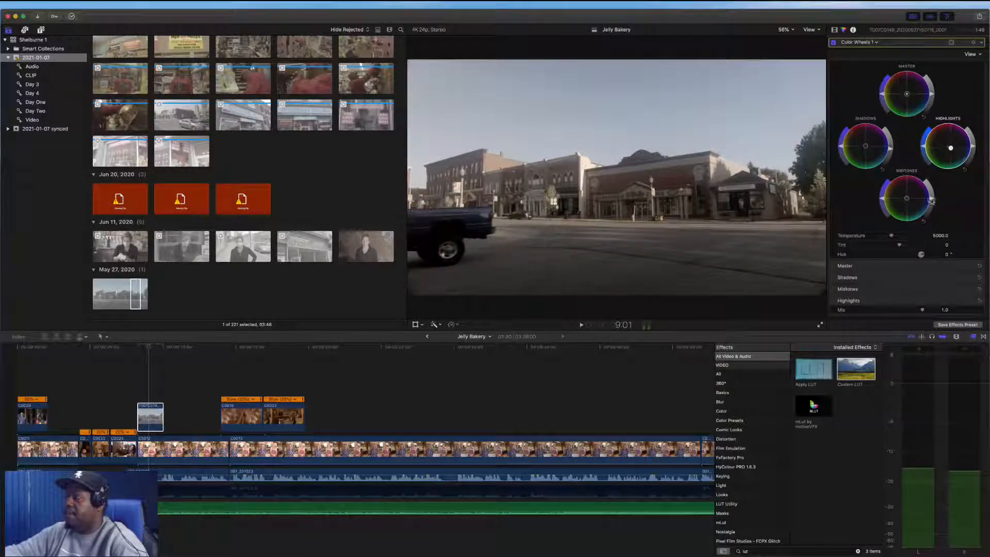
drag(932, 200, 931, 208)
drag(974, 147, 975, 130)
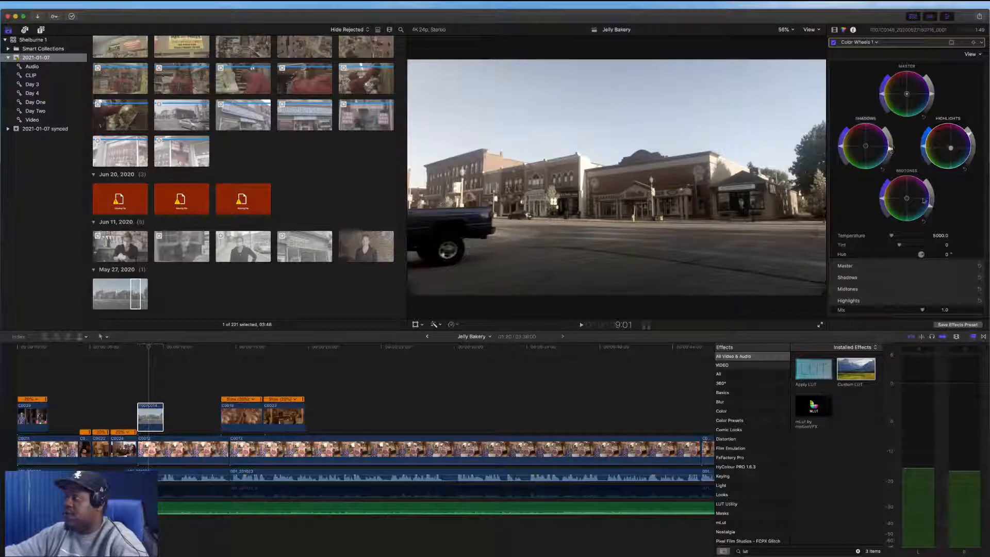
drag(931, 207, 929, 216)
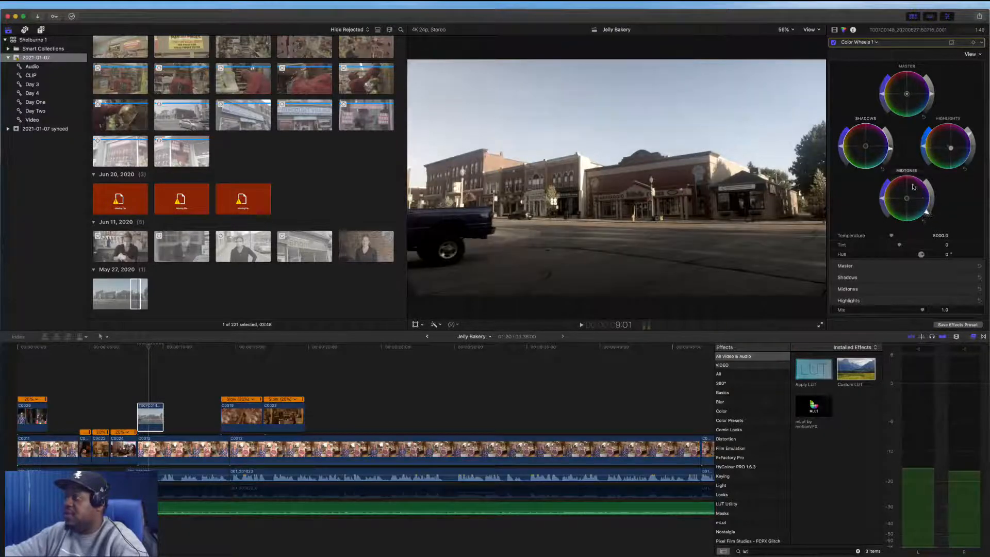
drag(893, 150, 892, 150)
Lower the street clip's midtones while checking the waveform scope
key(super+7)
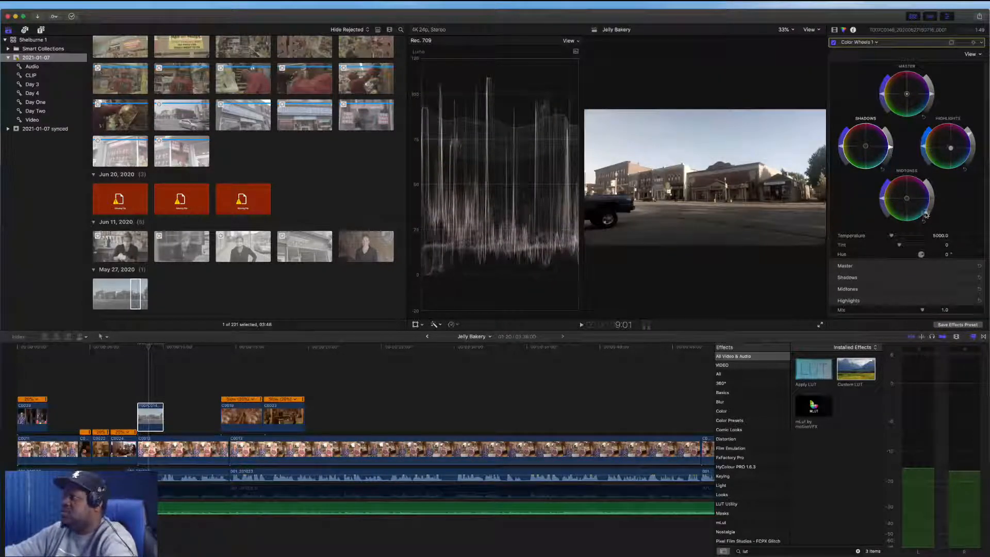
drag(926, 217, 923, 216)
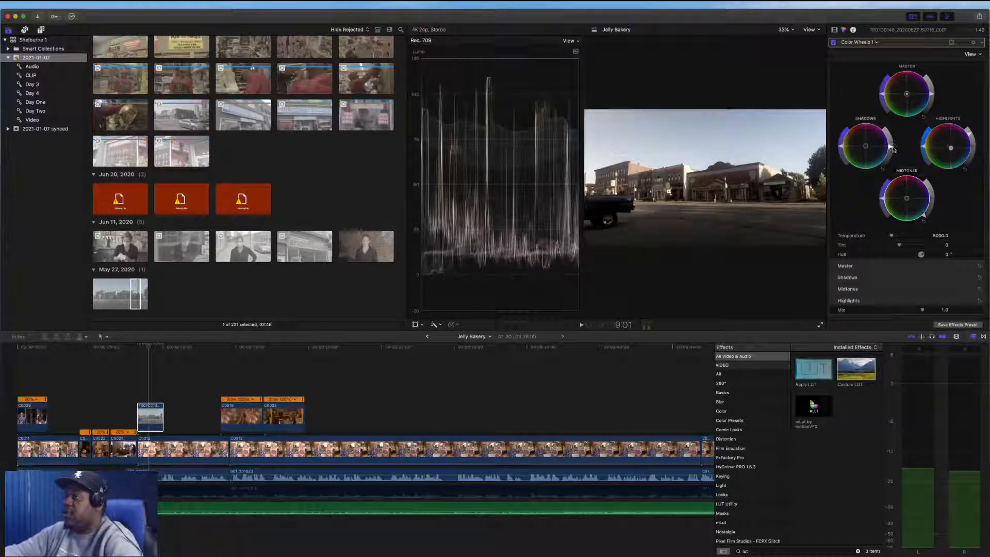
drag(934, 202, 919, 225)
key(super+7)
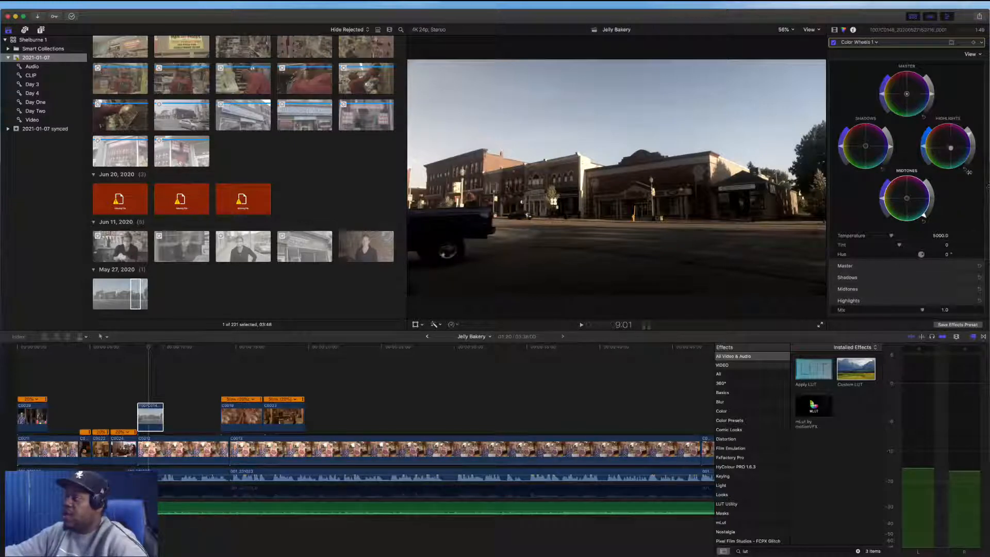
click(151, 420)
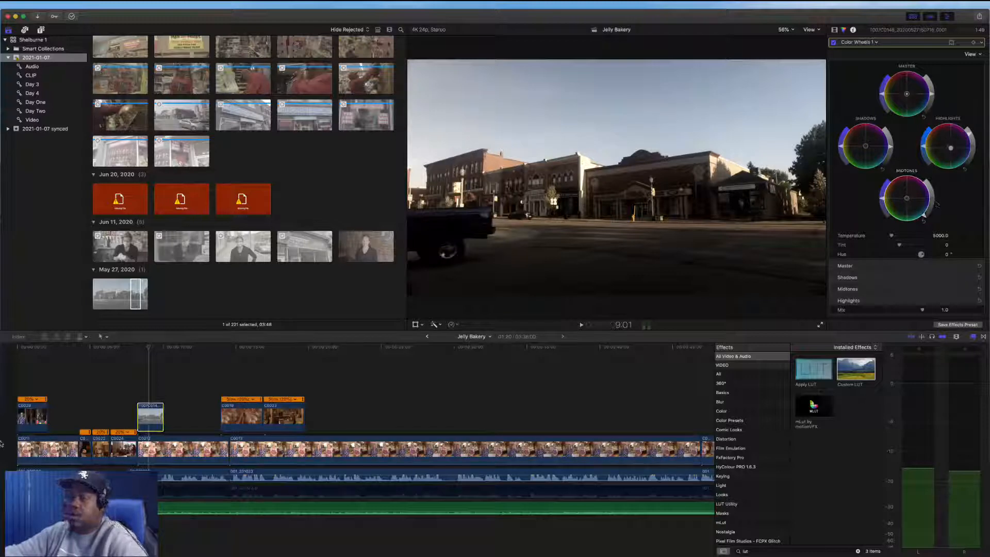
key(ctrl+Left)
key(ctrl+Left)
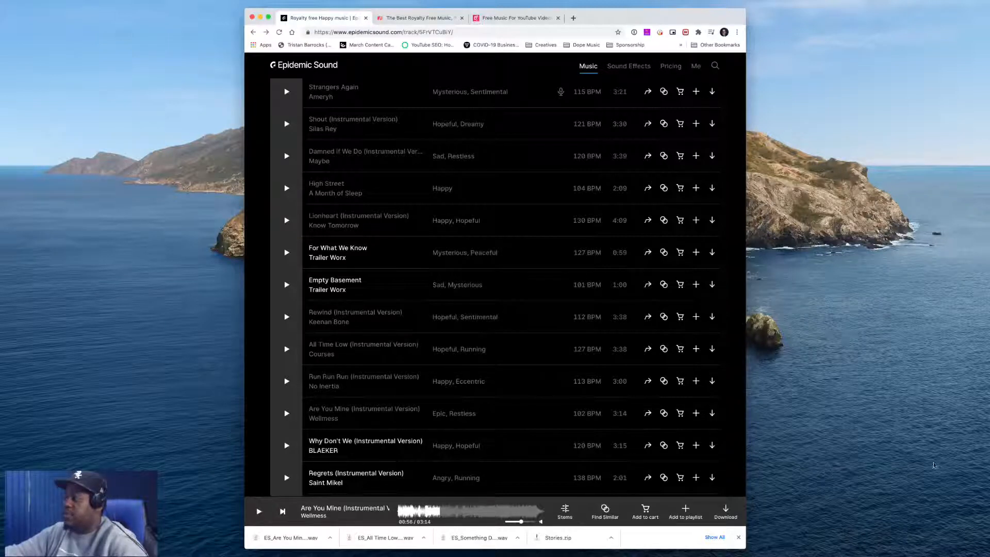
click(205, 194)
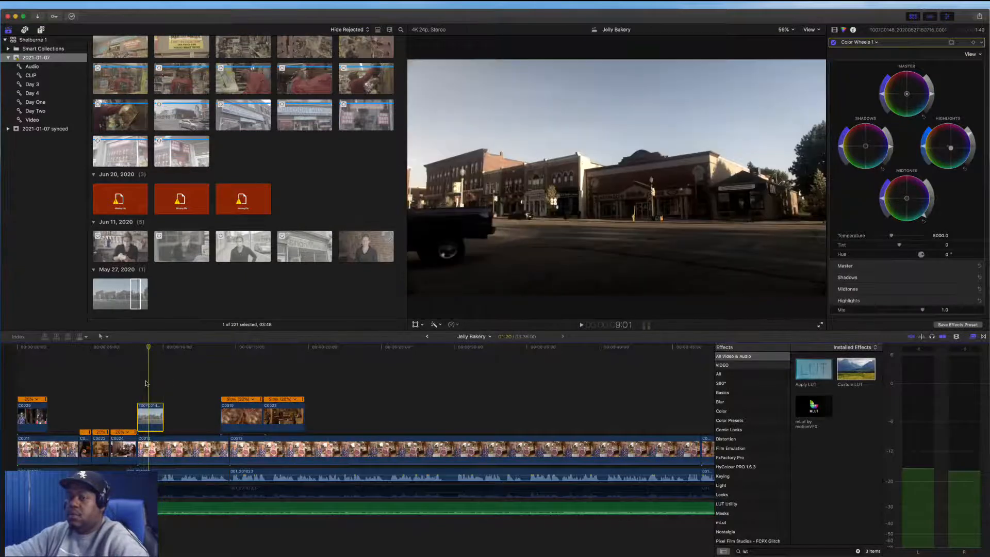
Refine the street clip's shadows, midtones, master and highlights color wheels
click(149, 383)
click(150, 420)
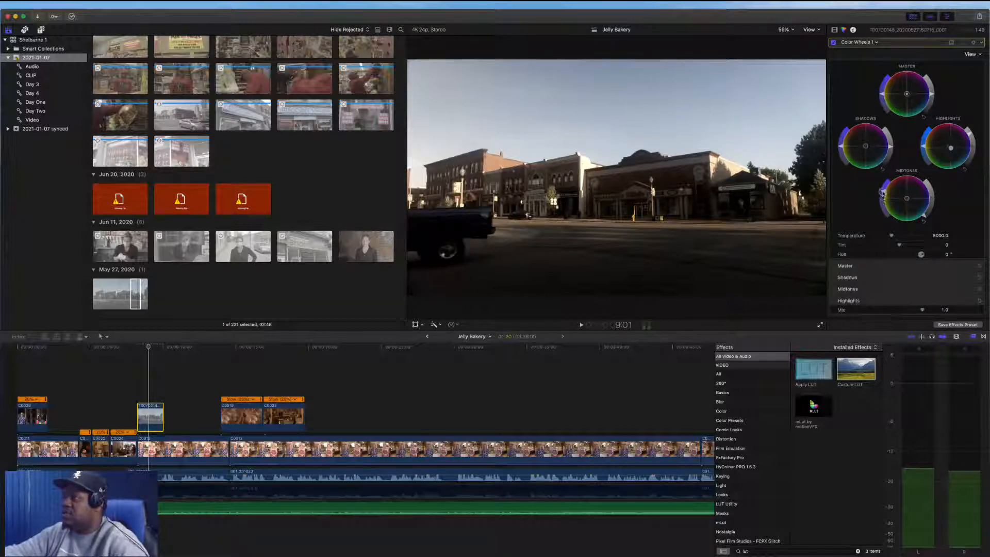
drag(883, 184, 884, 185)
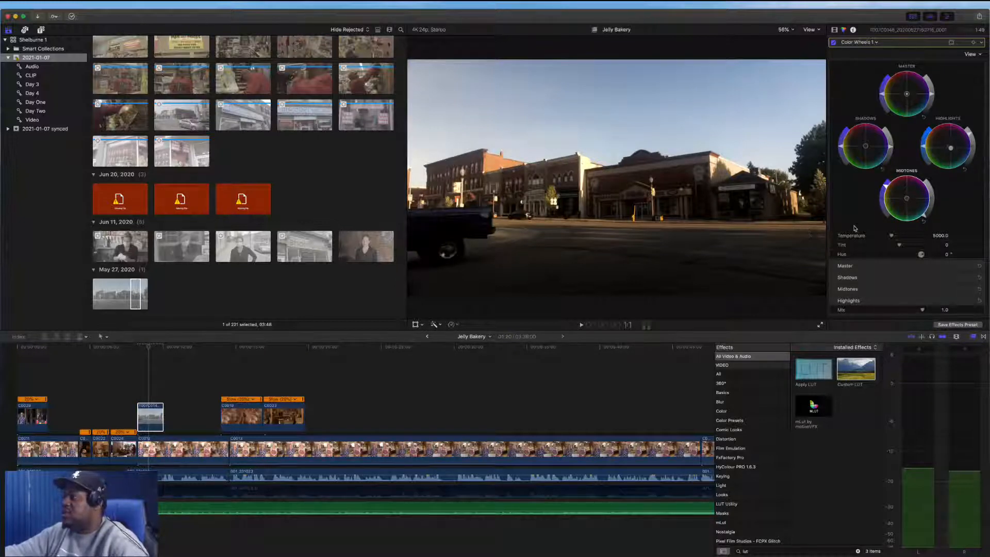
drag(925, 213, 930, 210)
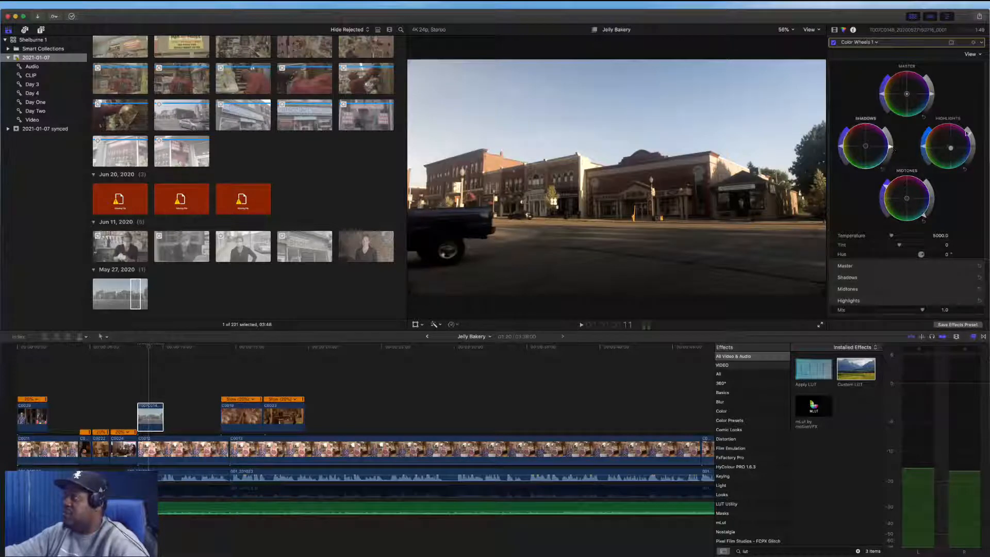
drag(931, 95, 932, 87)
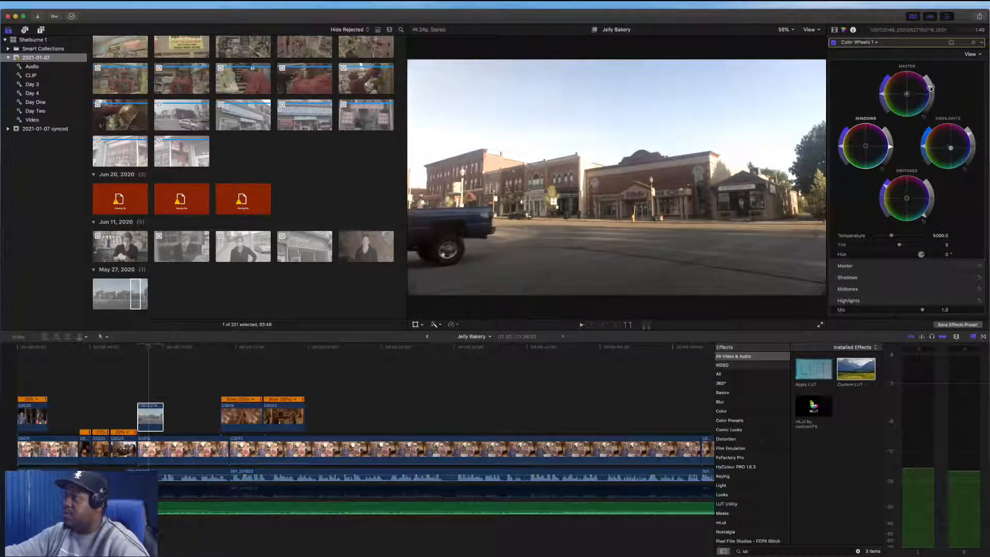
drag(970, 133, 972, 136)
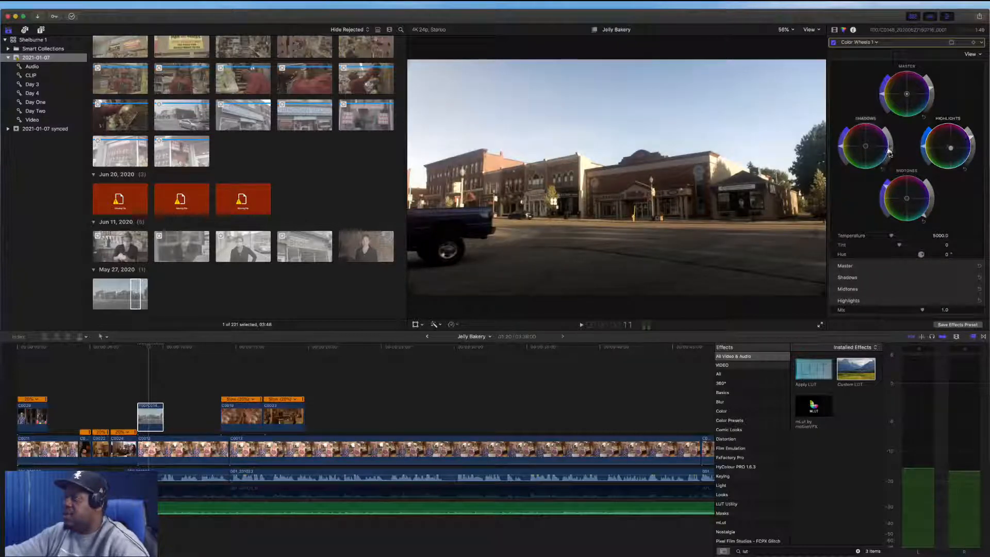
Preview the graded street clip full screen and play it back in the timeline
click(820, 326)
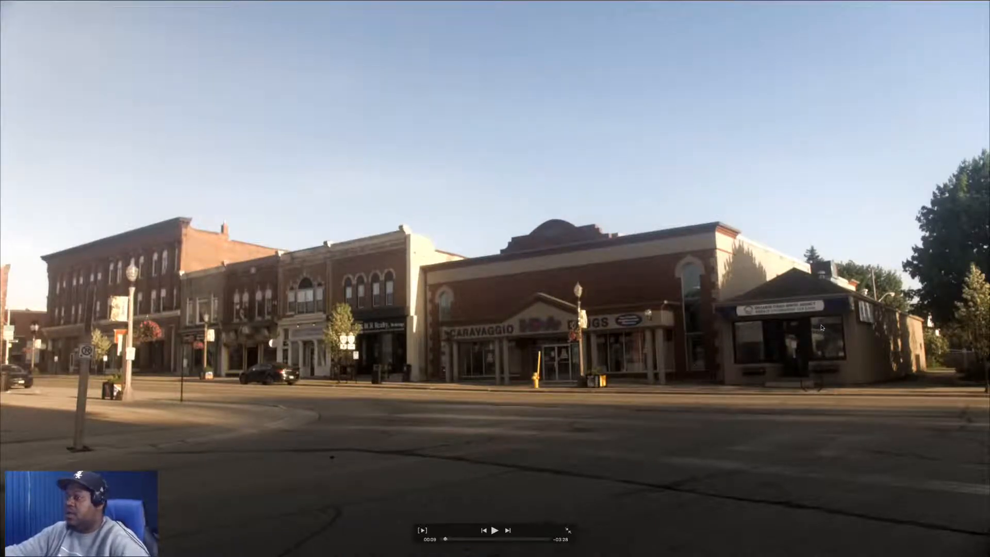
key(Escape)
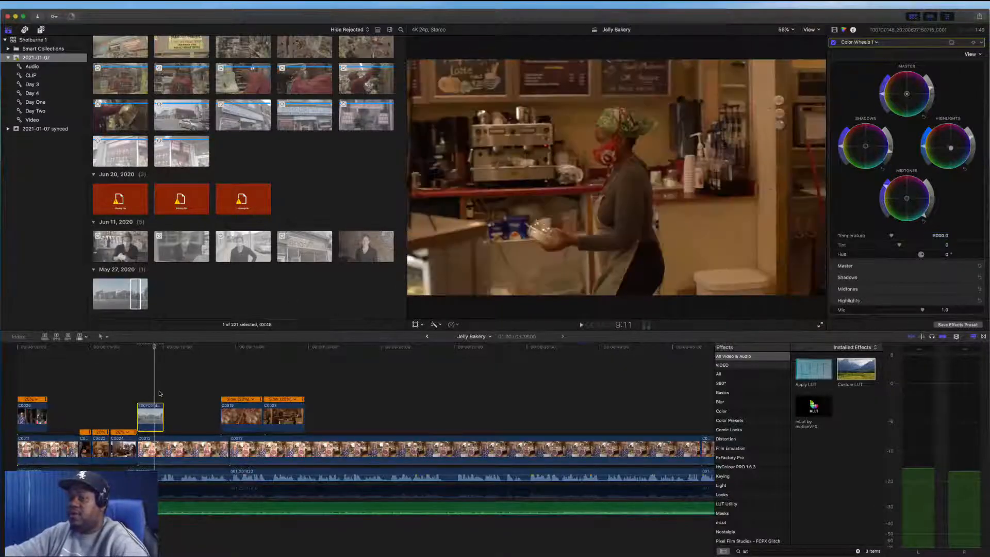
click(127, 391)
key(space)
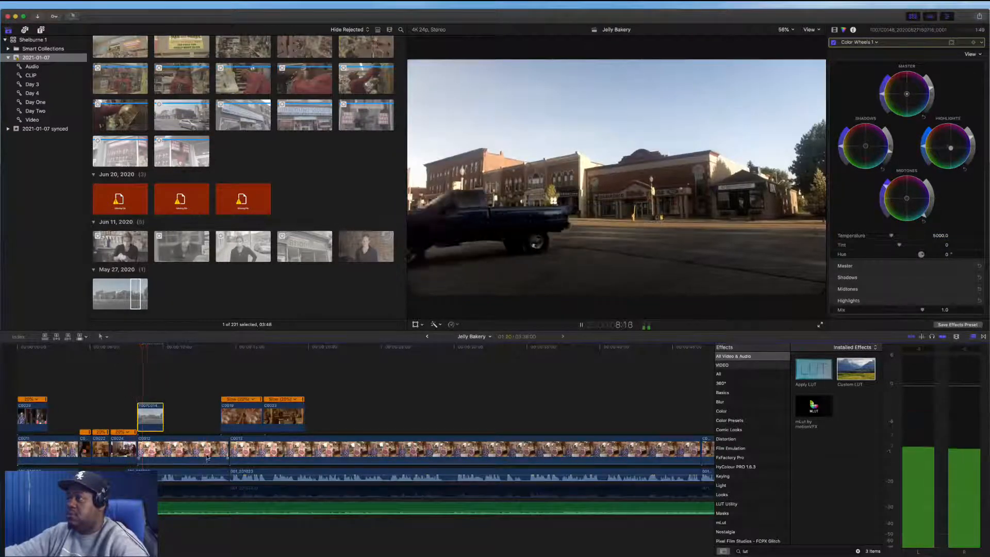
key(space)
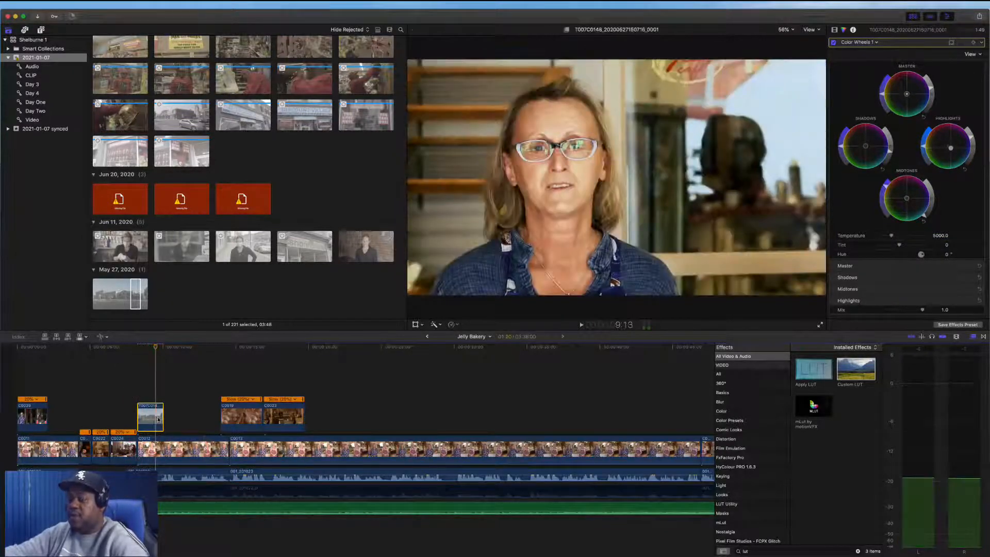
Slip the street clip's footage with the Trim tool and play it back
key(t)
drag(158, 419, 125, 417)
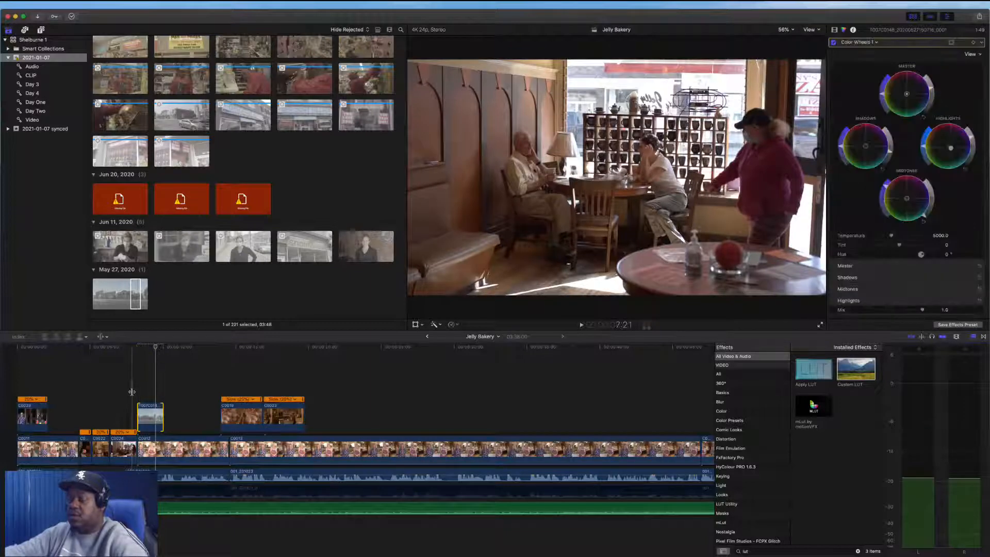
key(a)
key(space)
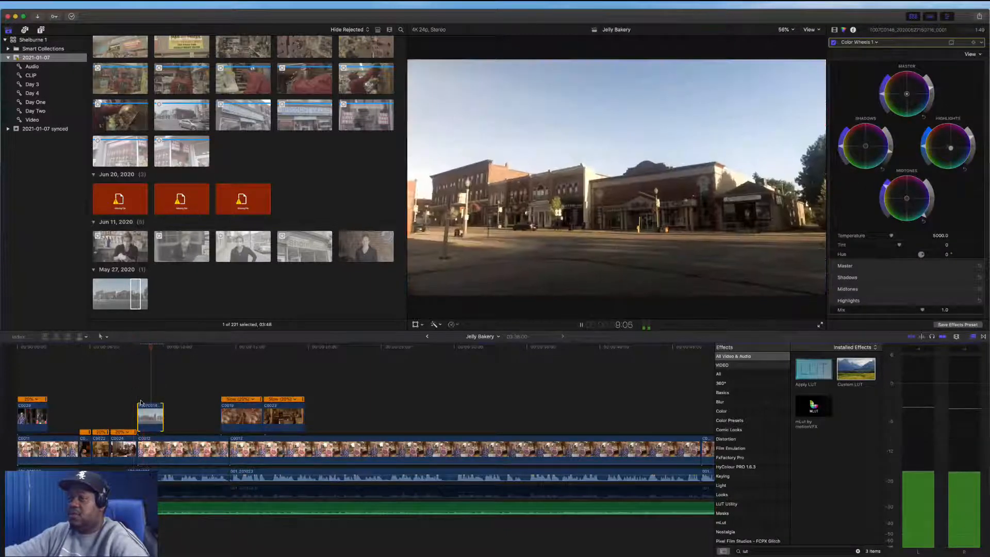
key(space)
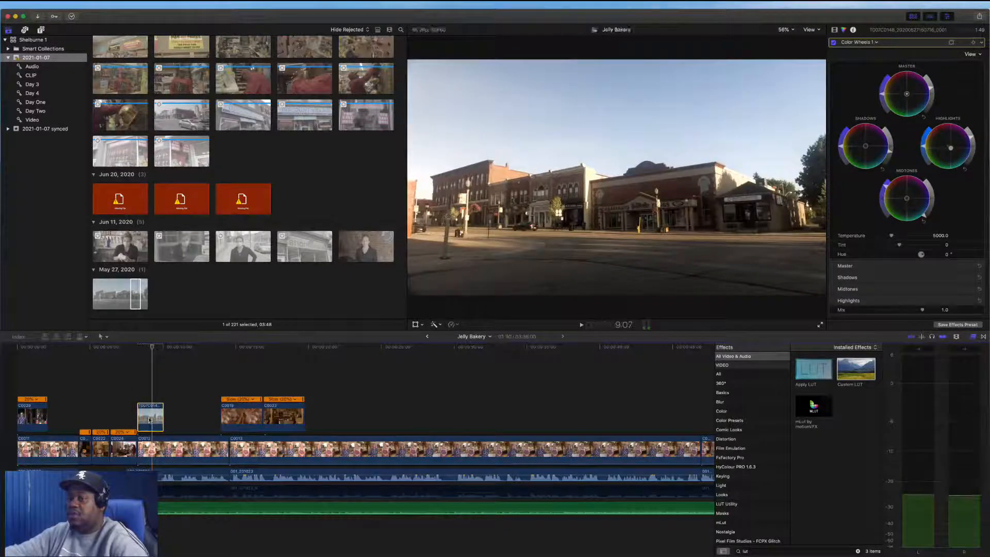
Apply Automatic Speed to the street clip and trim its end back during playback
click(451, 324)
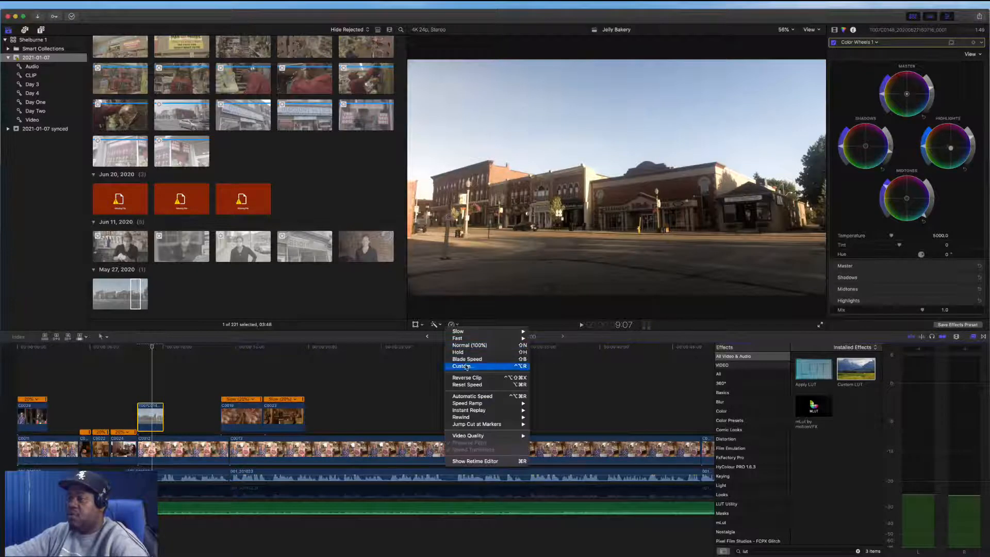
click(483, 397)
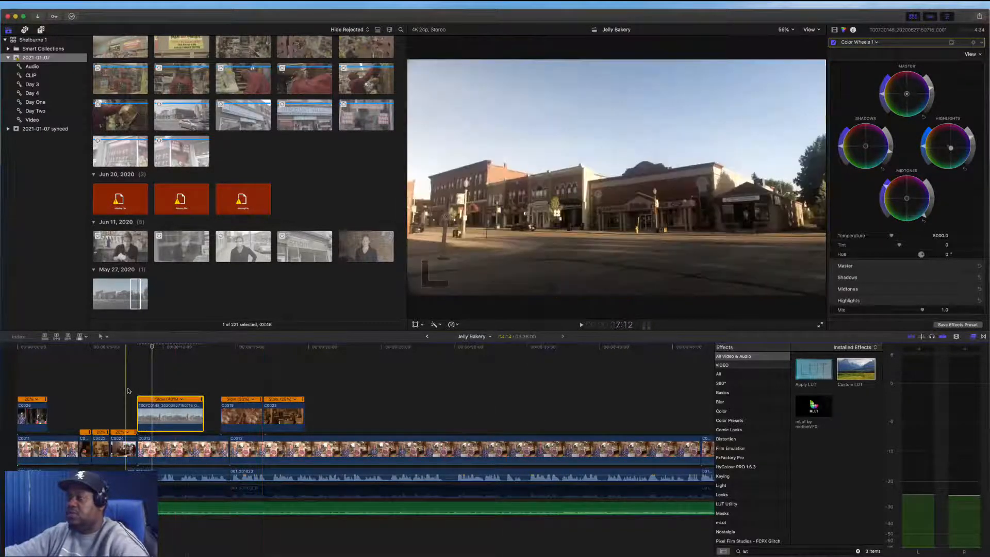
key(space)
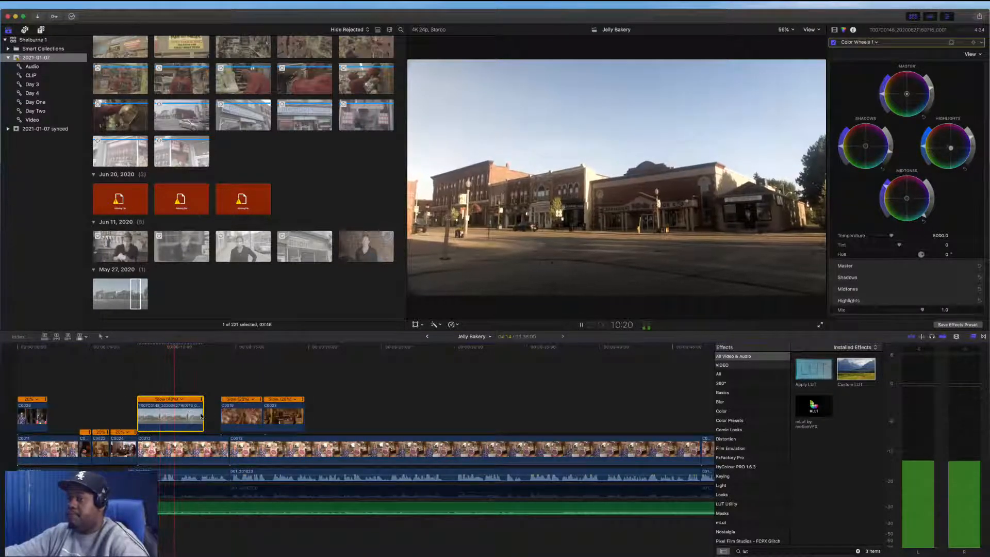
drag(203, 416, 171, 392)
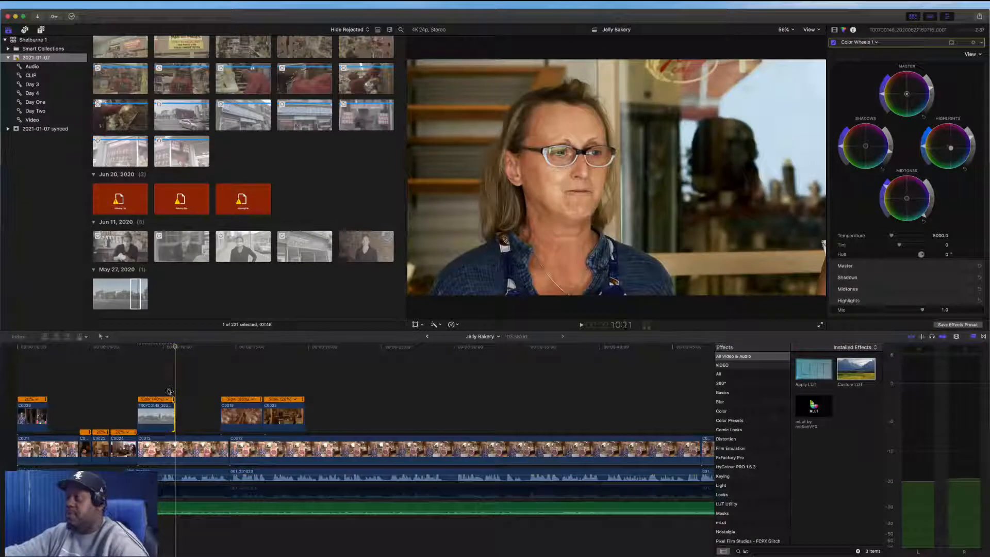
key(space)
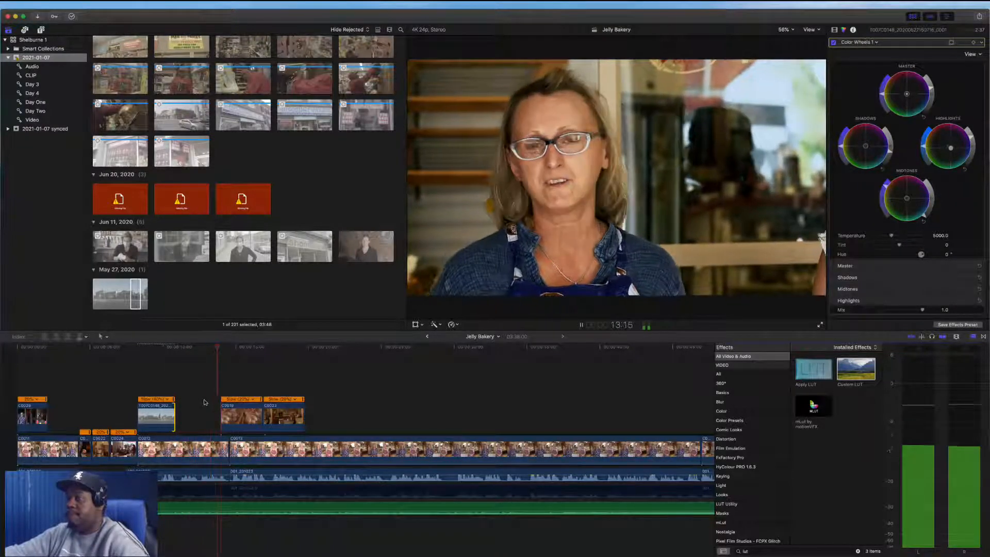
Scroll along the timeline to review the edit as it plays
scroll(206, 402, right, 2)
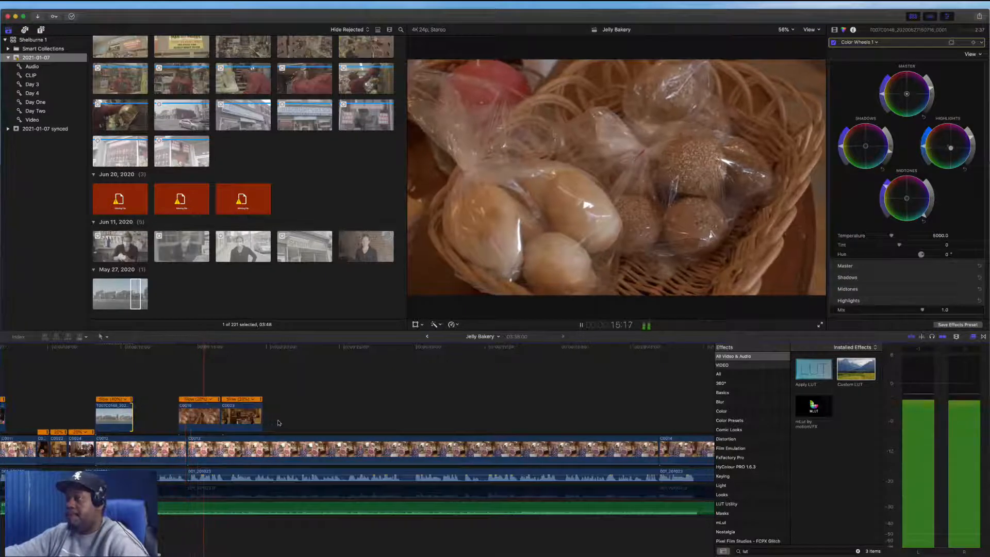
scroll(279, 423, right, 1)
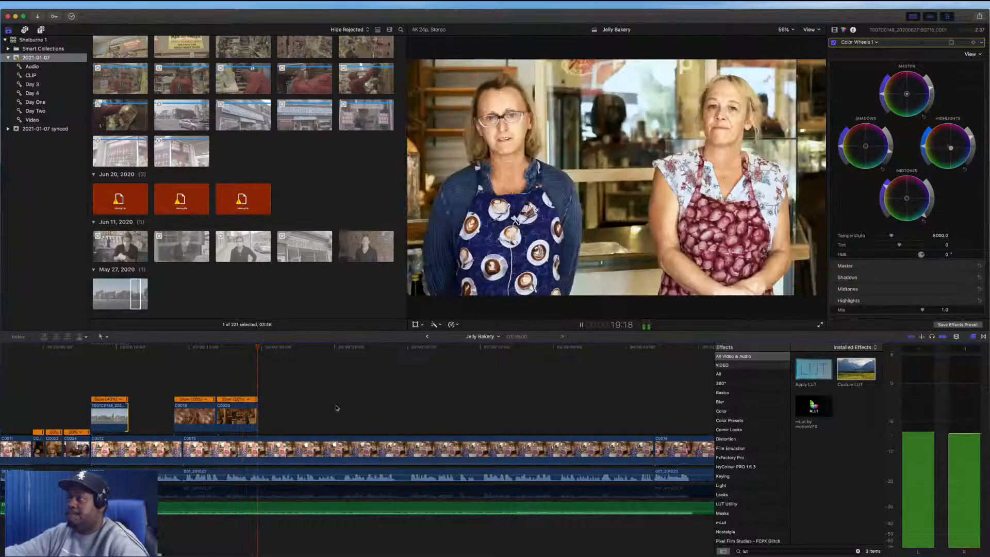
scroll(338, 408, right, 3)
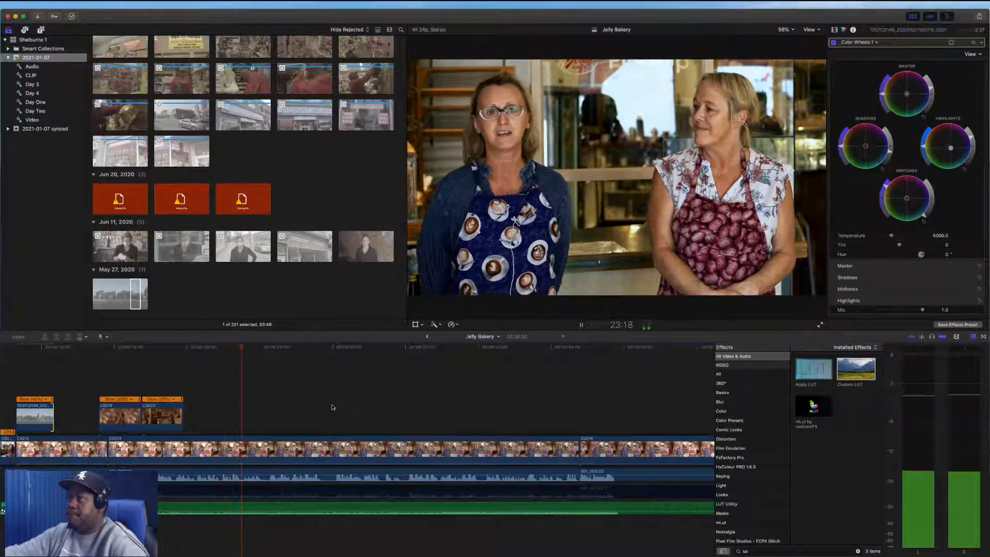
Compare the second interview segment with and without its Hue/Saturation Curves effect, and play it back
key(space)
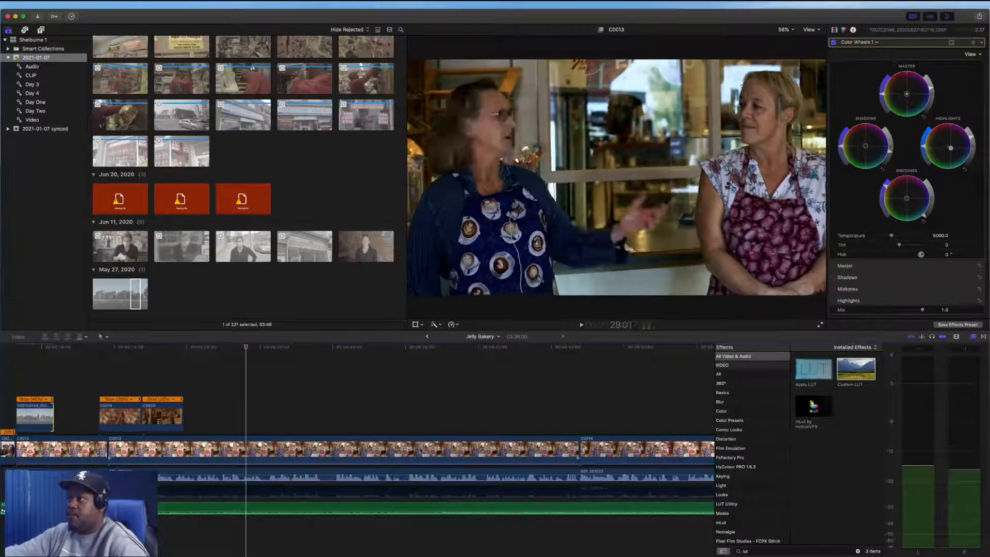
click(409, 452)
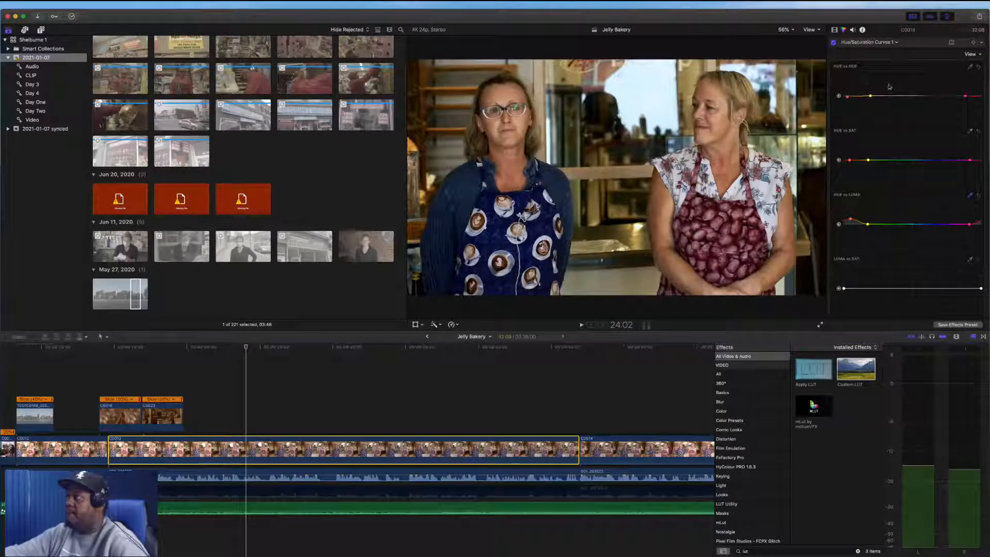
click(834, 30)
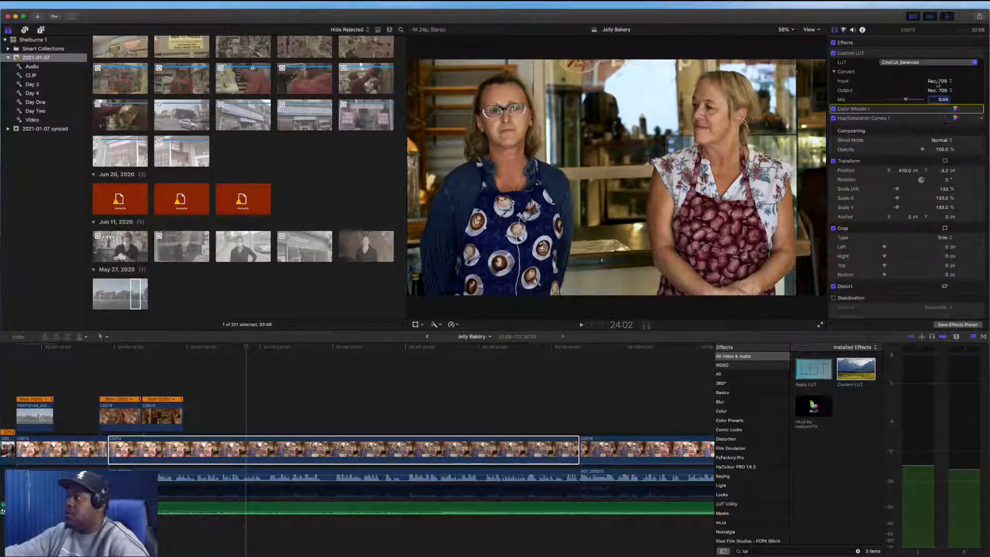
click(833, 118)
click(833, 118)
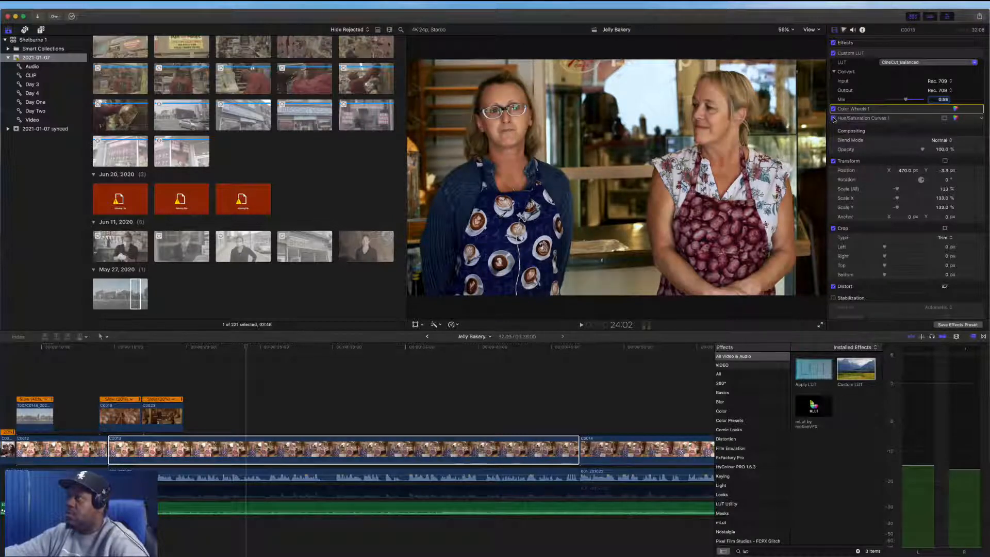
click(955, 118)
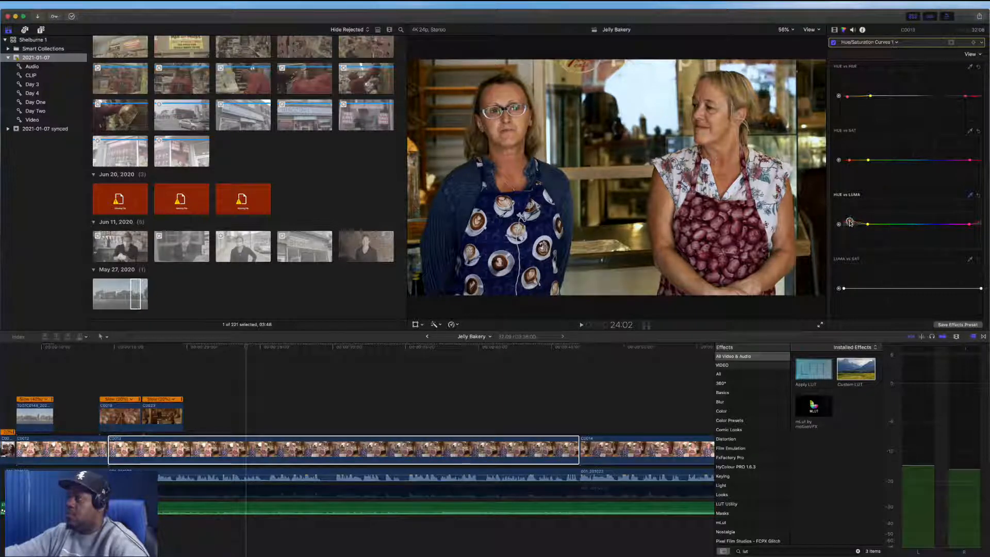
click(239, 448)
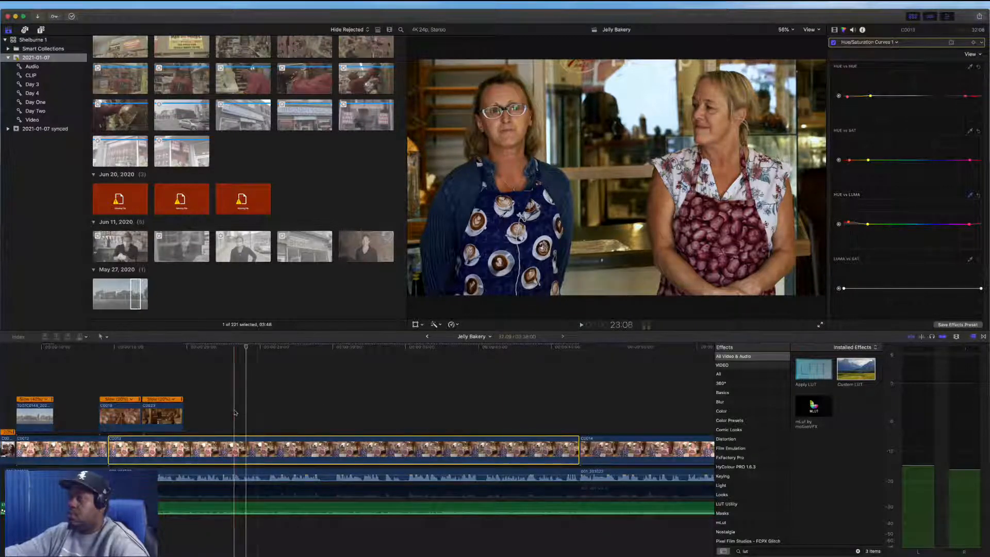
key(space)
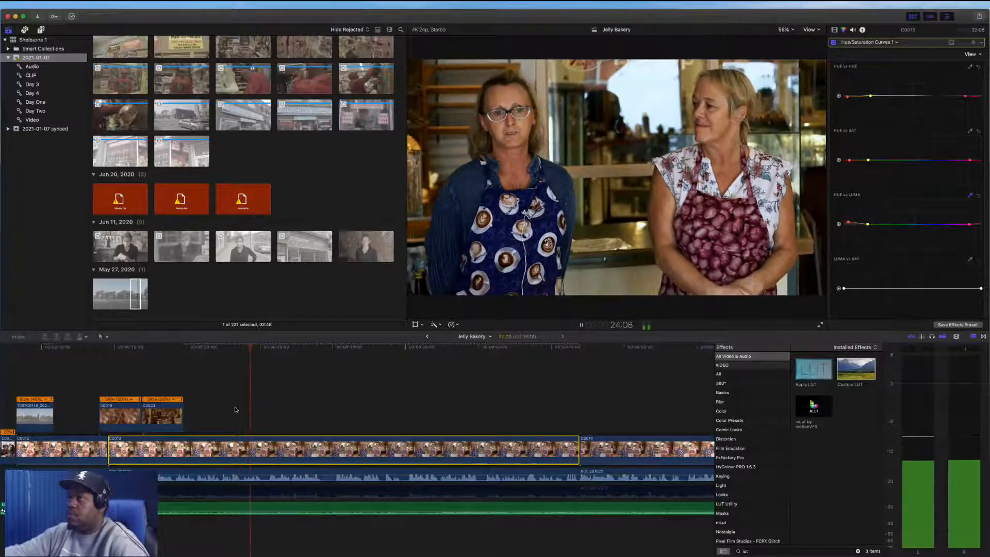
key(space)
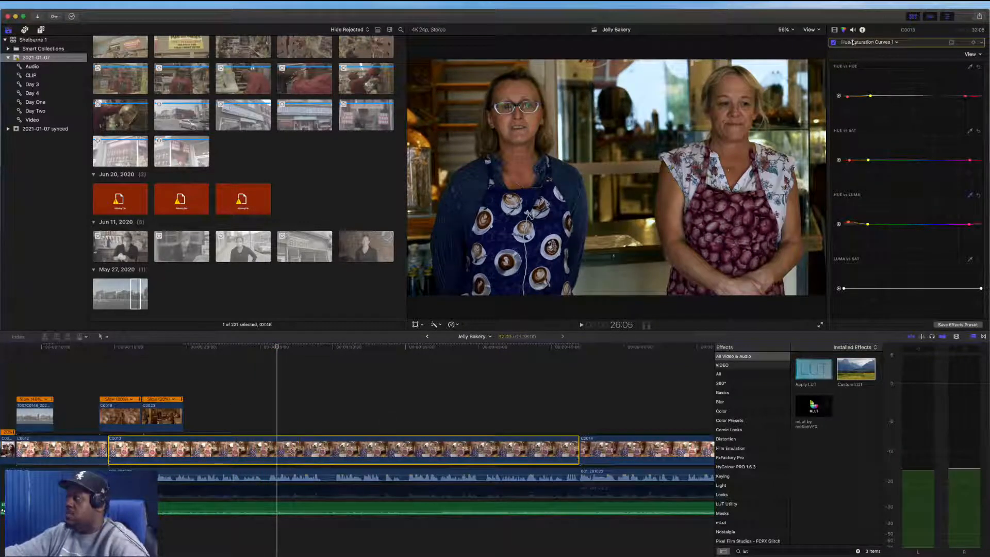
Raise the highlights brightness in the segment's Color Wheels and play back the result
click(868, 42)
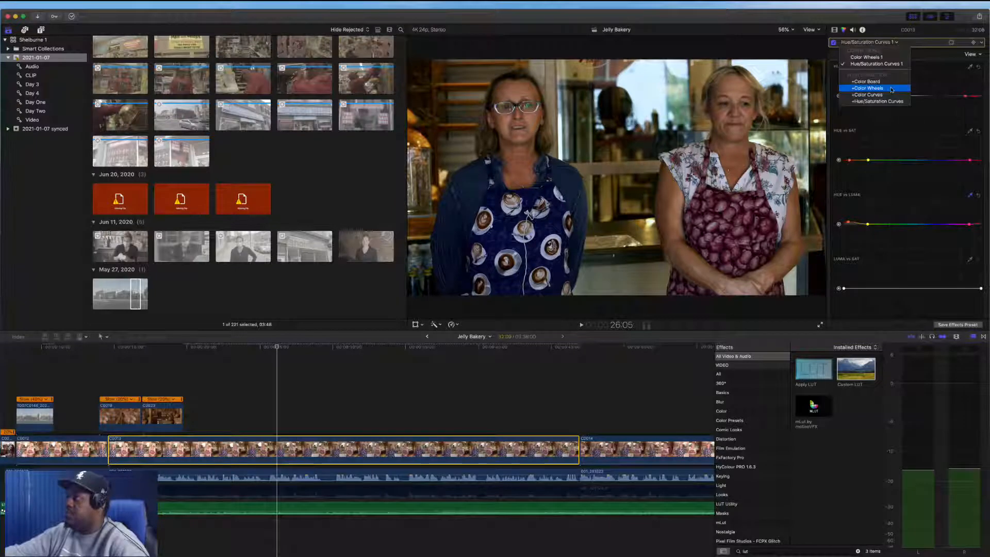
click(886, 58)
drag(973, 150, 975, 141)
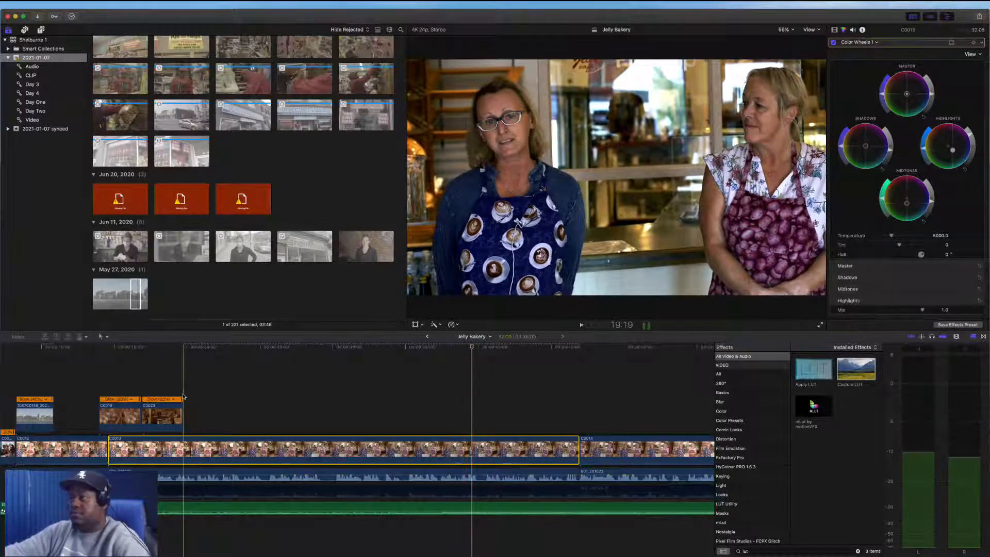
key(space)
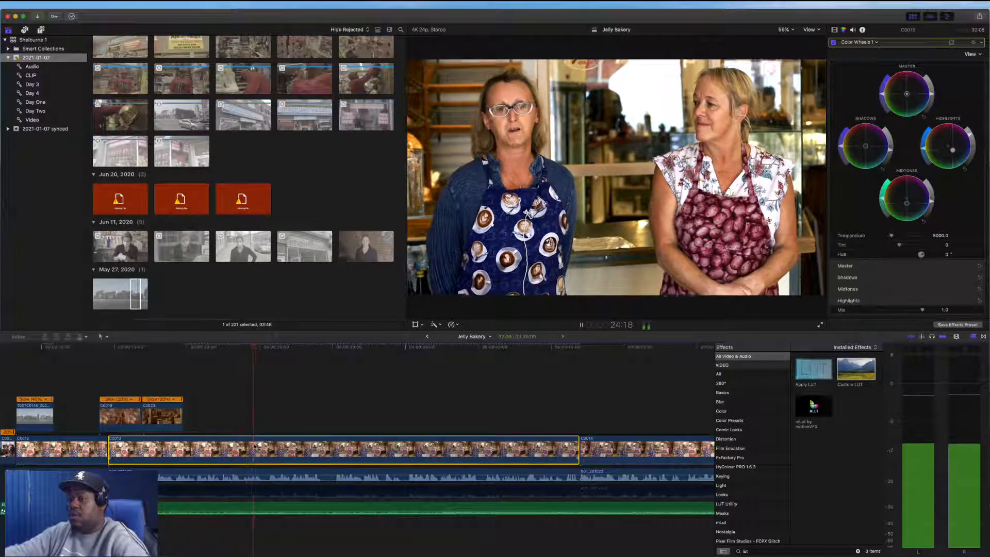
key(space)
key(space)
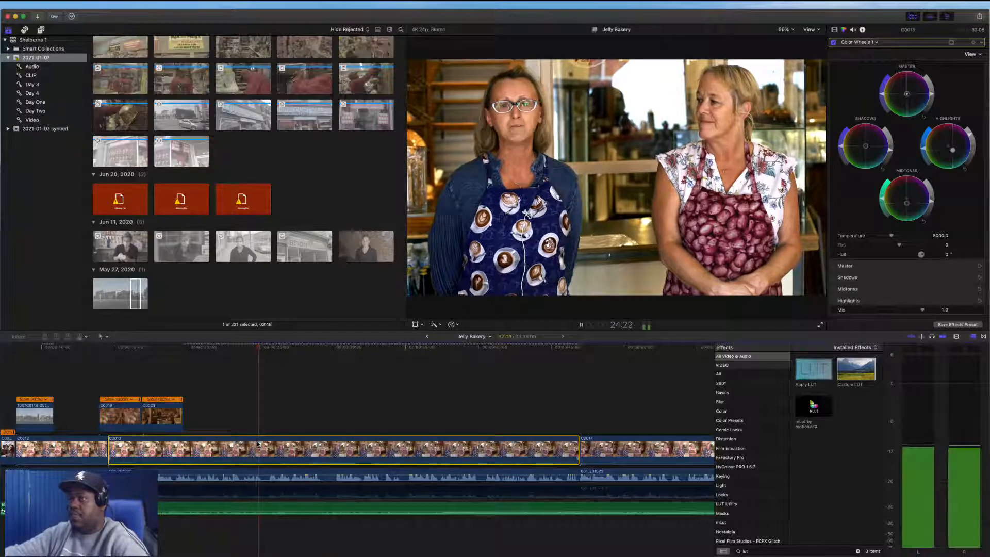
key(space)
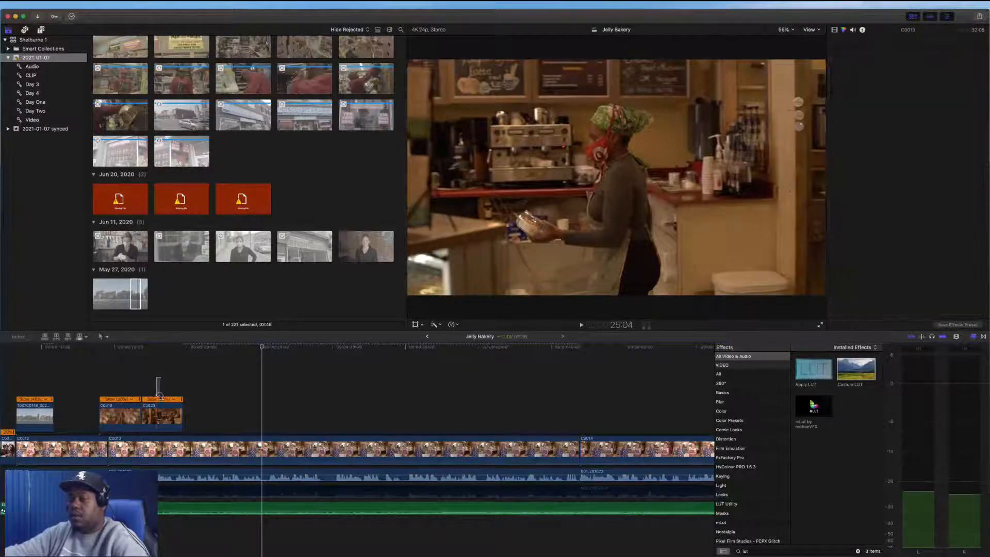
Add the Jelly Bakery window clip from the browser as connected B-roll after the existing B-roll and apply Automatic Speed
click(163, 413)
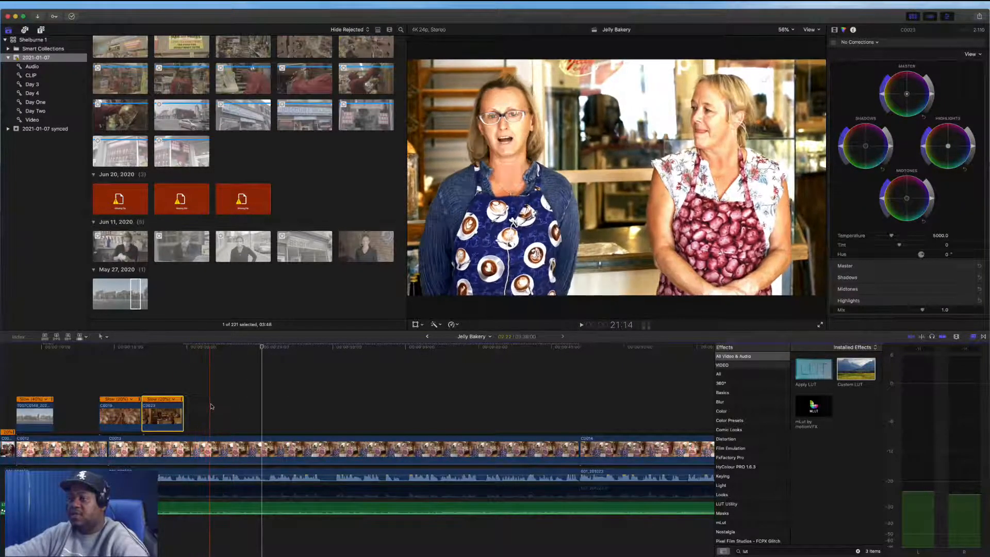
scroll(127, 125, down, 1)
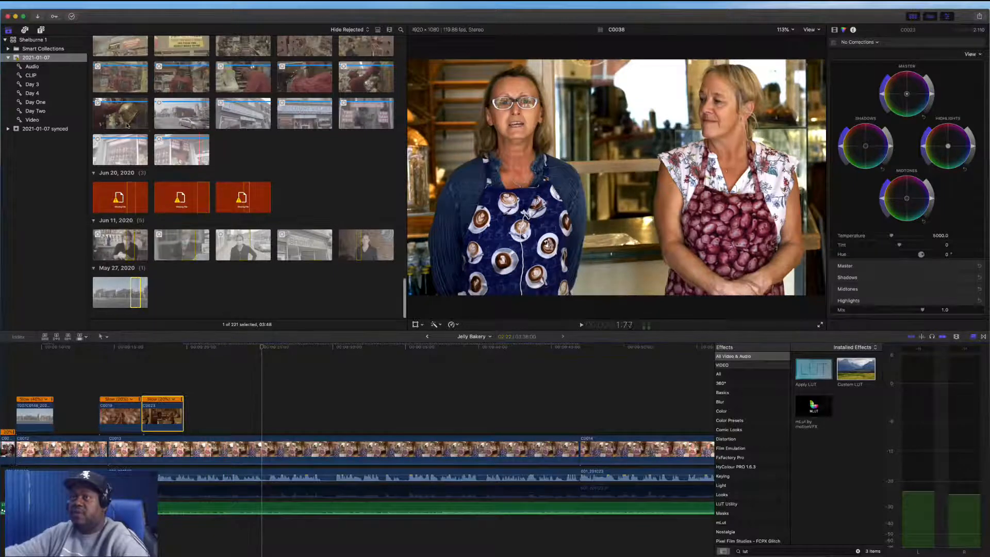
scroll(128, 127, up, 15)
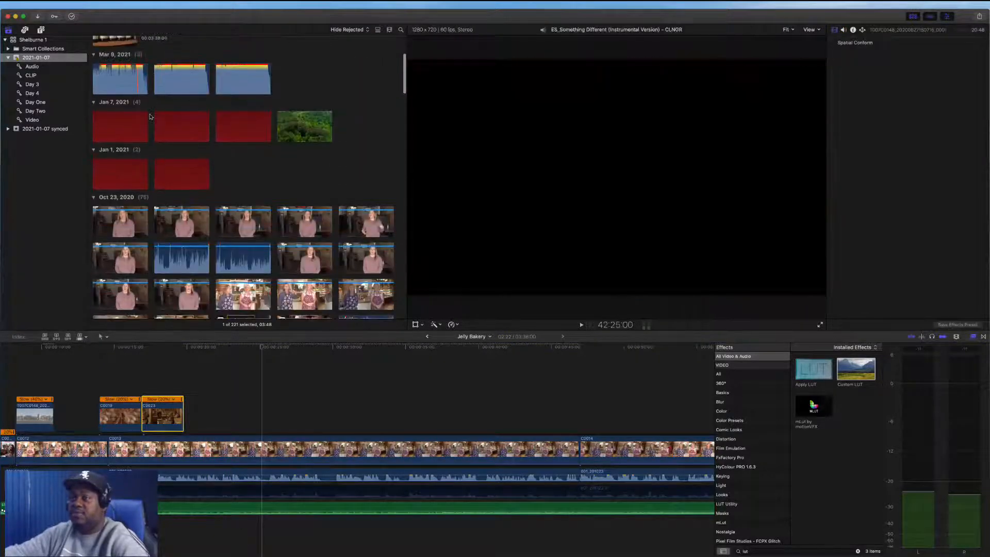
scroll(288, 235, down, 4)
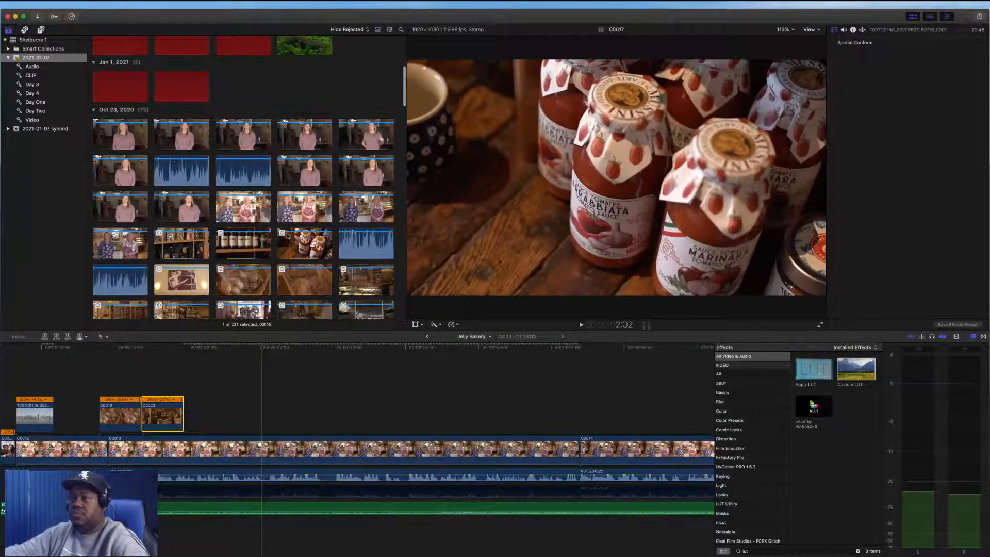
scroll(287, 235, down, 4)
scroll(288, 236, down, 3)
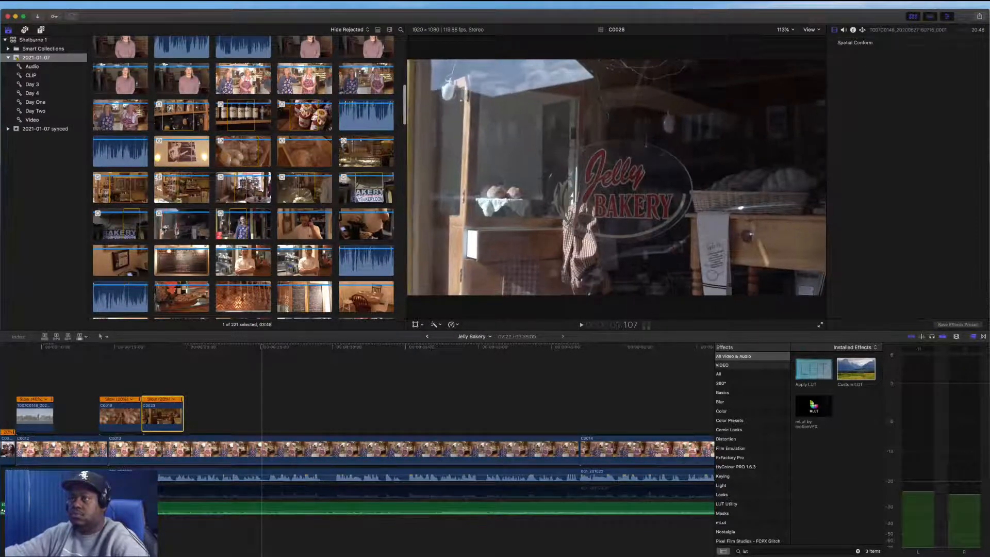
click(177, 226)
drag(177, 233, 204, 417)
key(cmd+6)
click(175, 419)
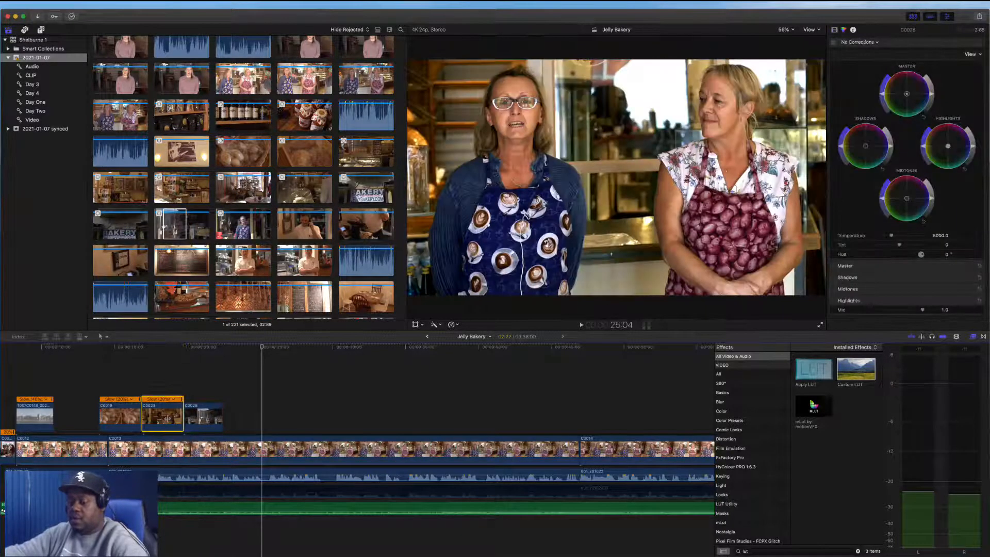
click(210, 421)
key(alt+r)
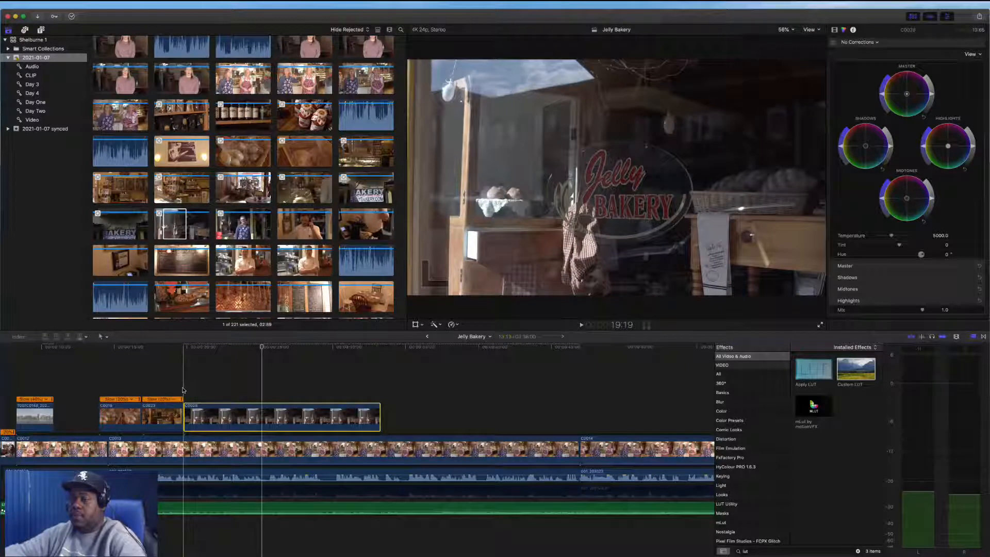
Trim the end of the window clip back while it plays
key(space)
click(381, 416)
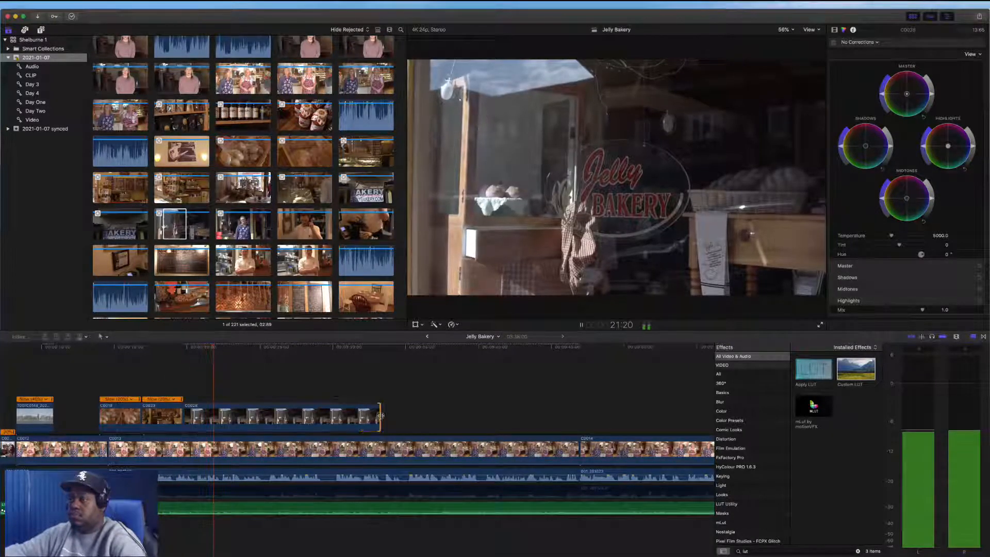
drag(380, 415, 267, 418)
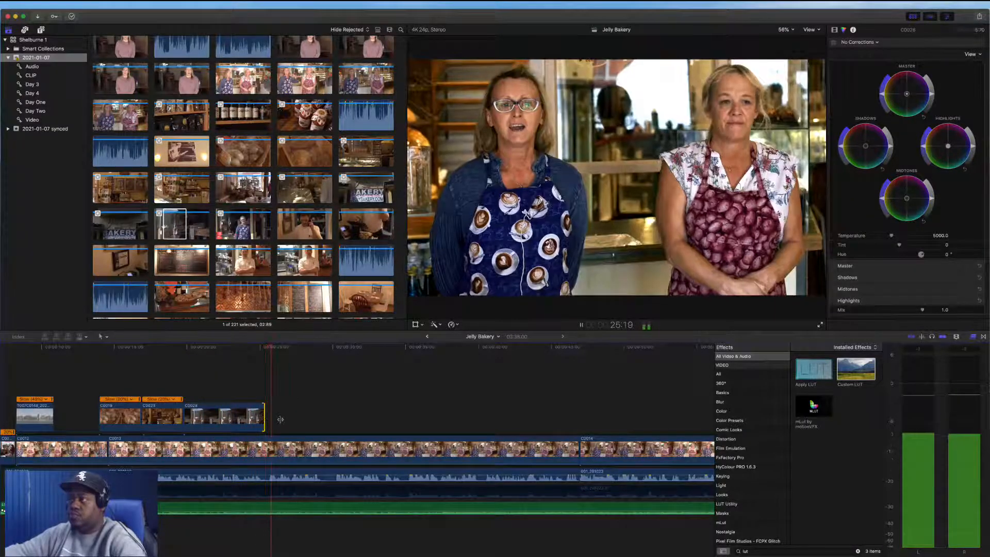
key(space)
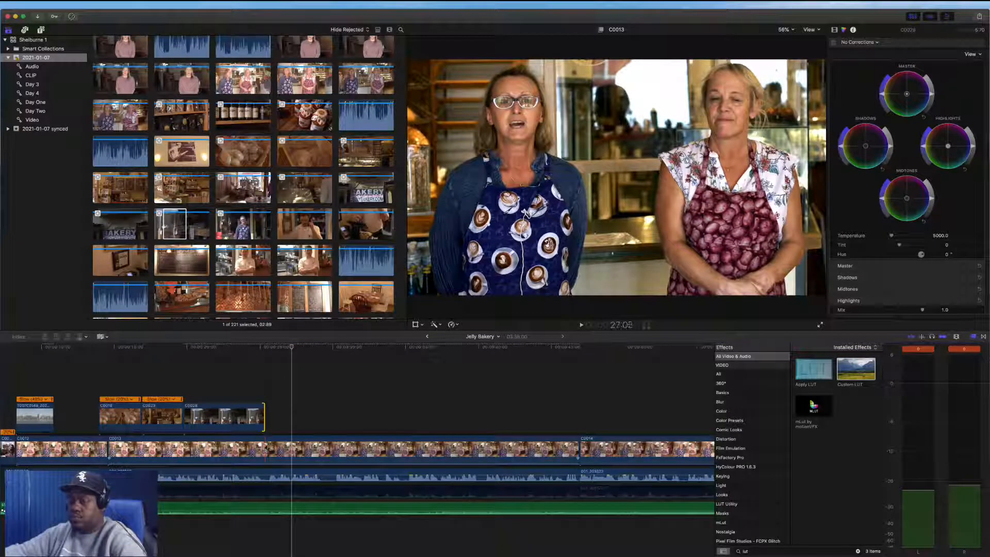
Adjust the shadows and midtones in Color Wheels on the third interview segment to match the other shots
click(268, 449)
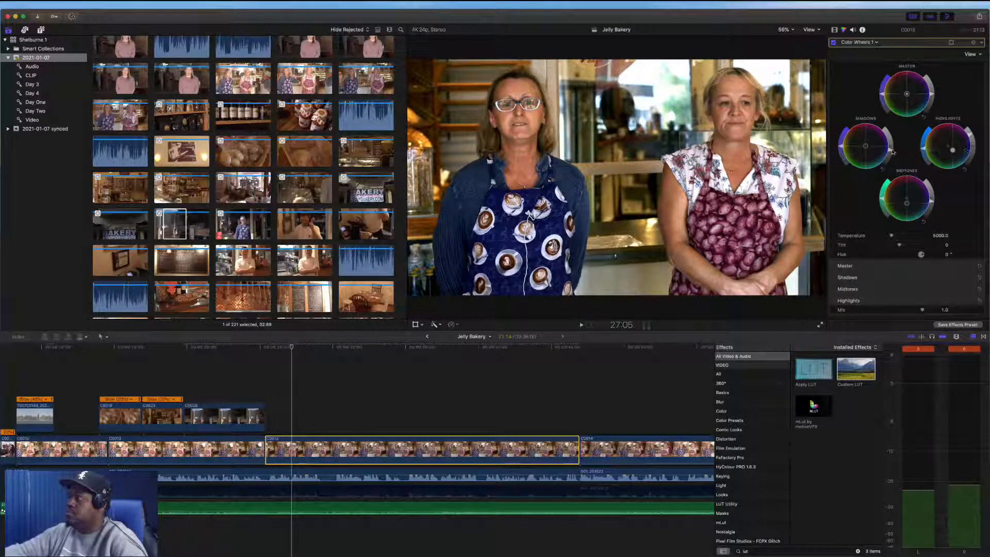
drag(893, 152, 892, 150)
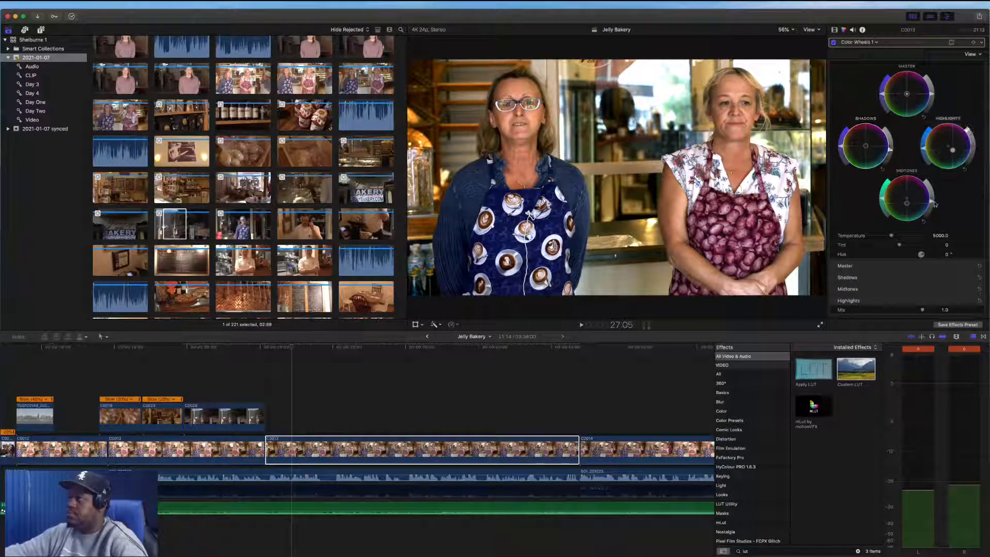
drag(935, 204, 932, 199)
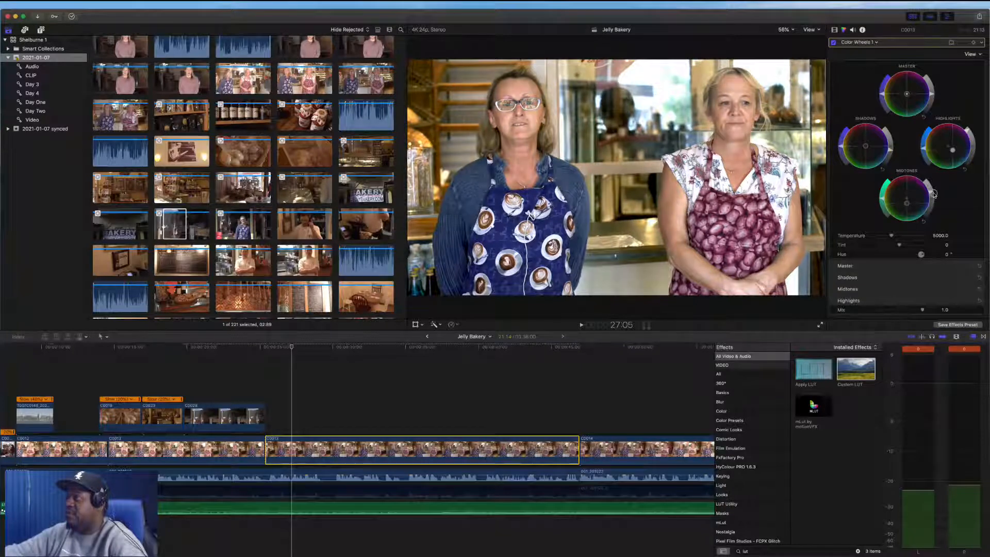
click(934, 193)
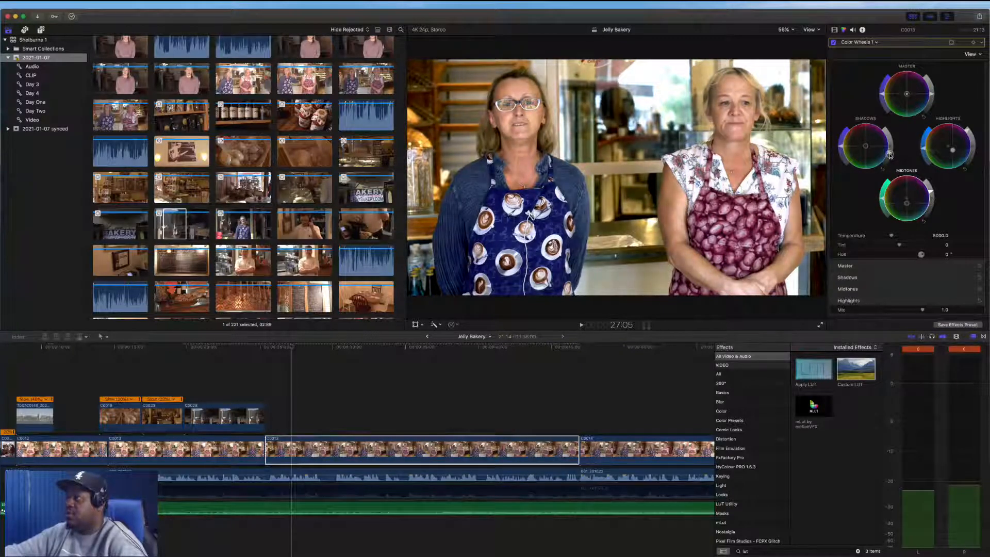
click(889, 155)
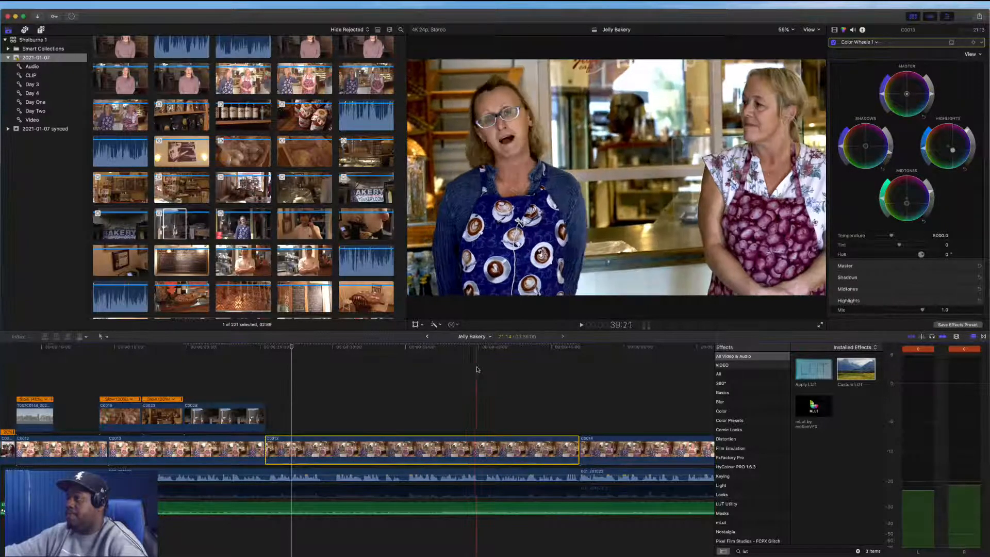
click(496, 371)
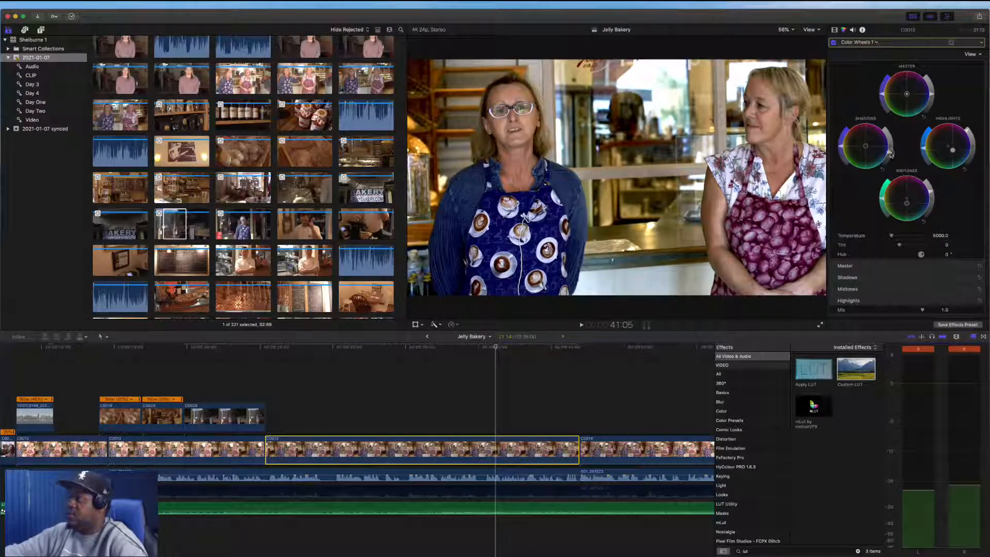
drag(892, 154, 892, 151)
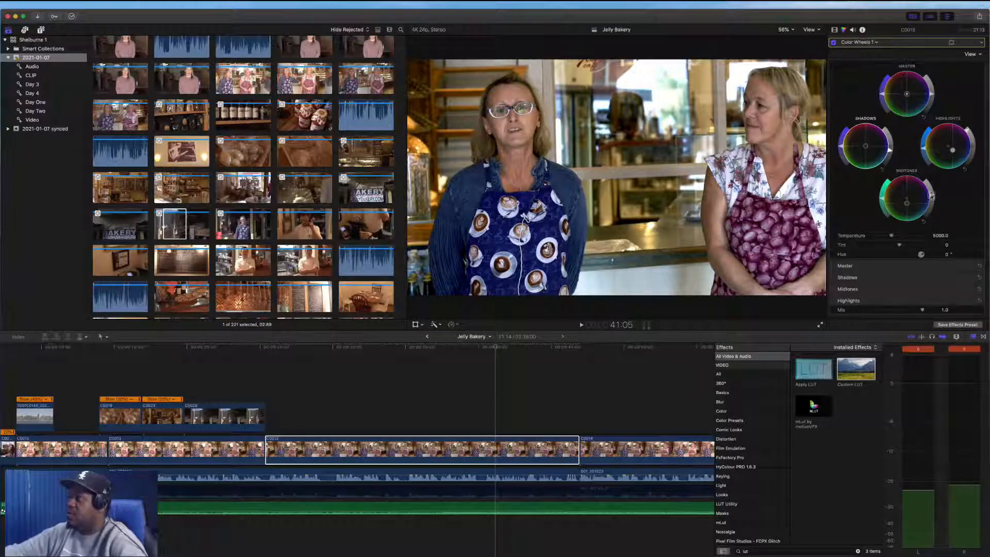
drag(933, 194, 932, 189)
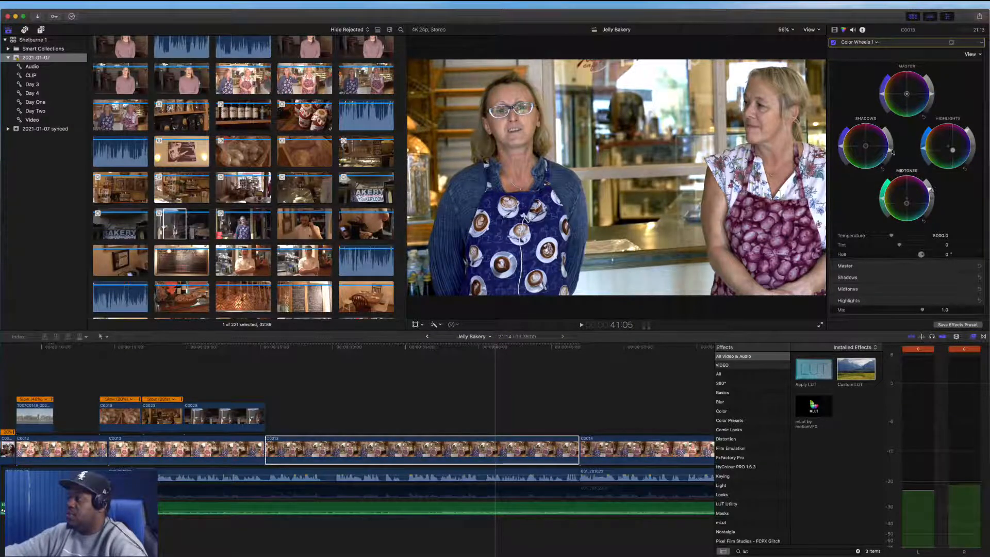
drag(890, 152, 890, 153)
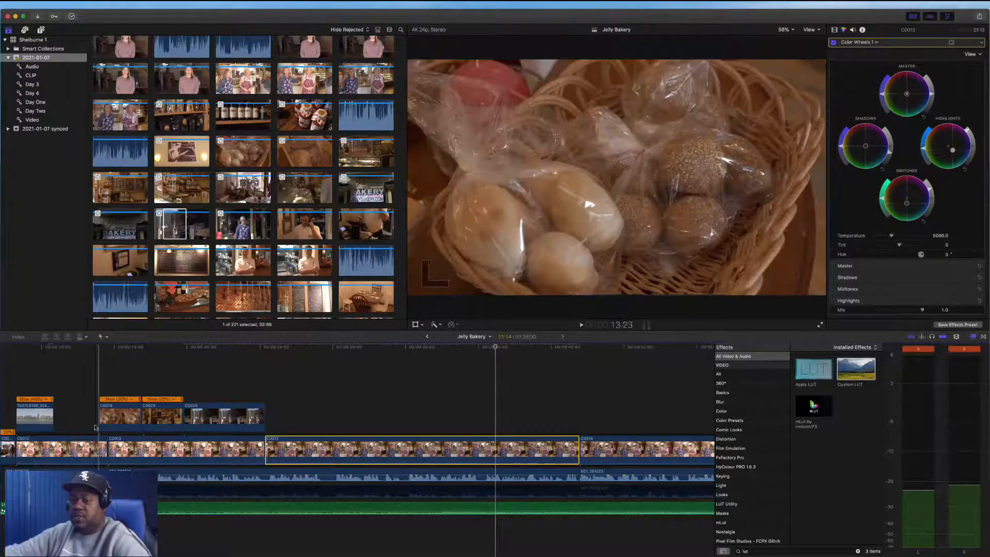
Remove all attributes from the first interview clip and paste the copied effects and transform attributes onto it
click(79, 445)
key(super+shift+x)
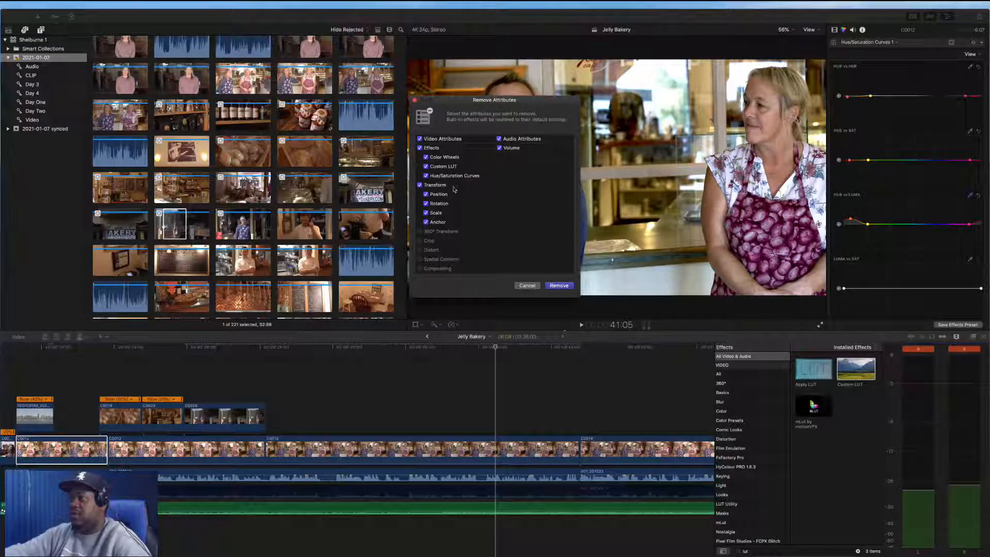
click(563, 288)
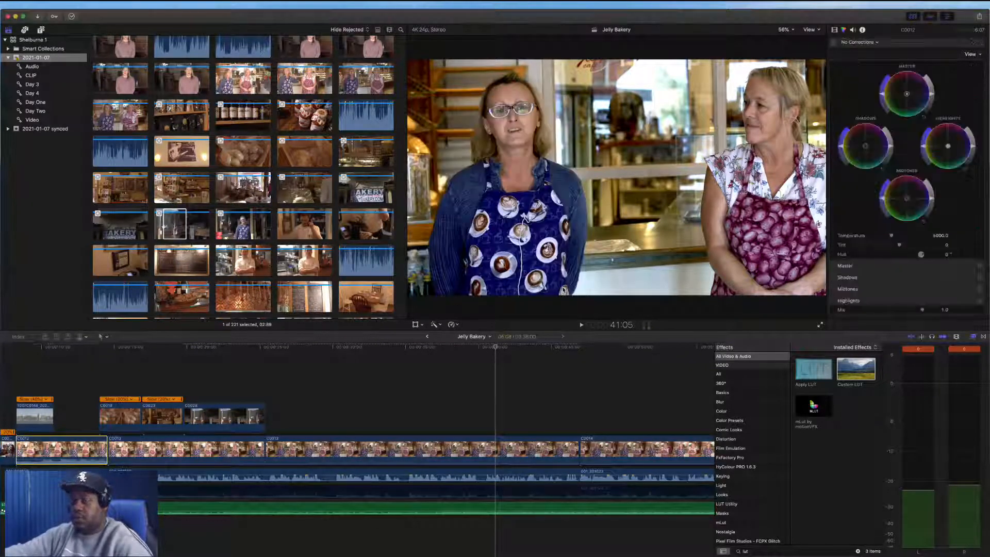
key(super+shift+v)
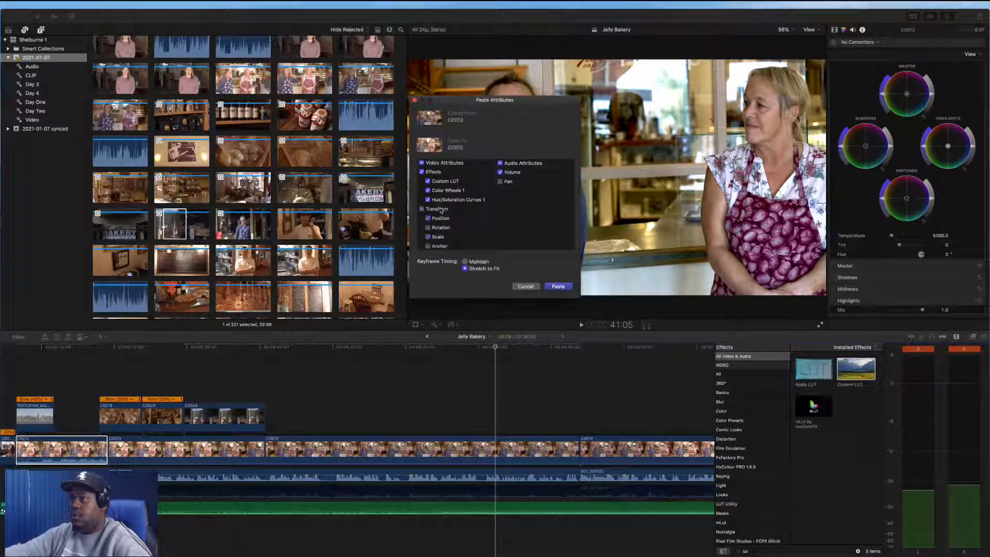
click(557, 287)
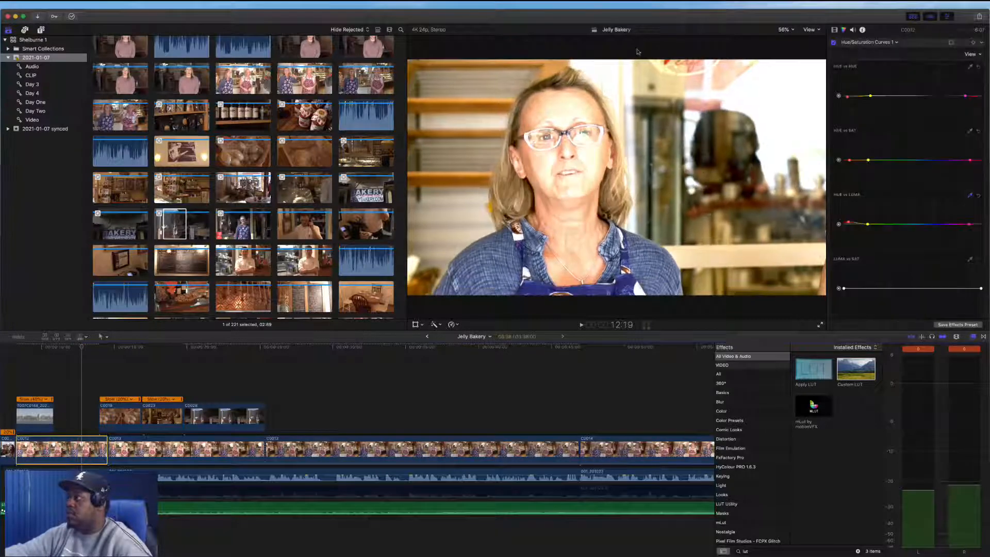
Switch to the Color Wheels correction on that clip and adjust its highlights, shadows and midtones to match the other interview shots
click(866, 42)
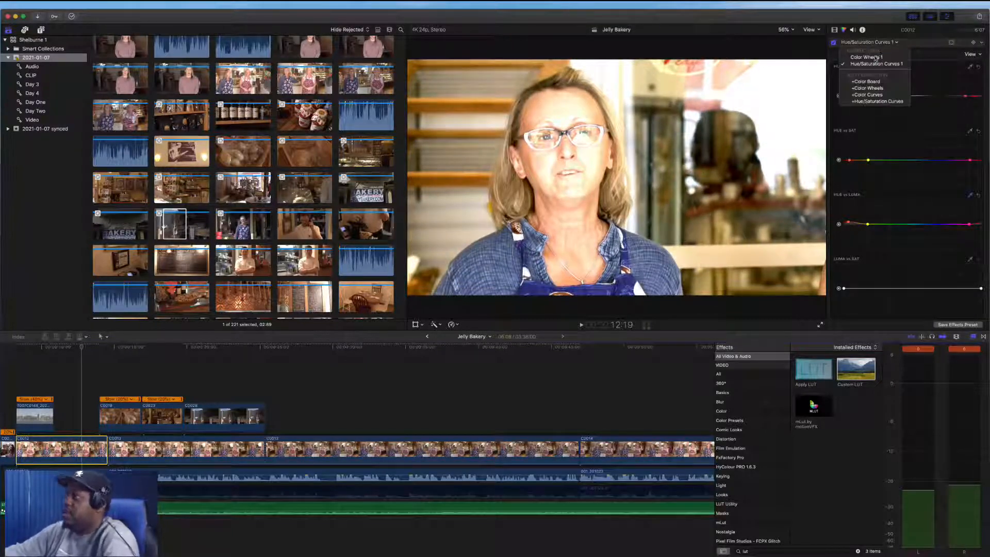
click(875, 57)
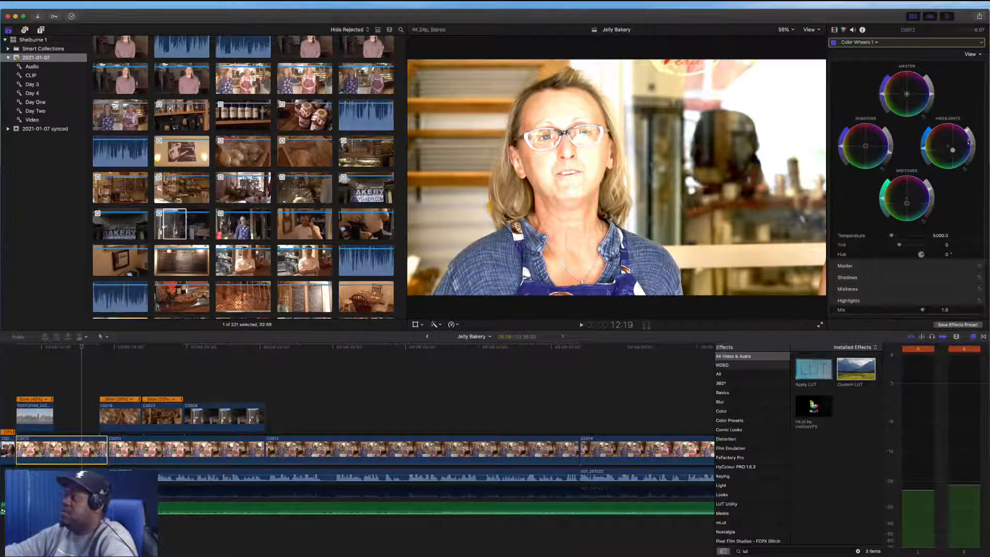
drag(970, 136, 975, 149)
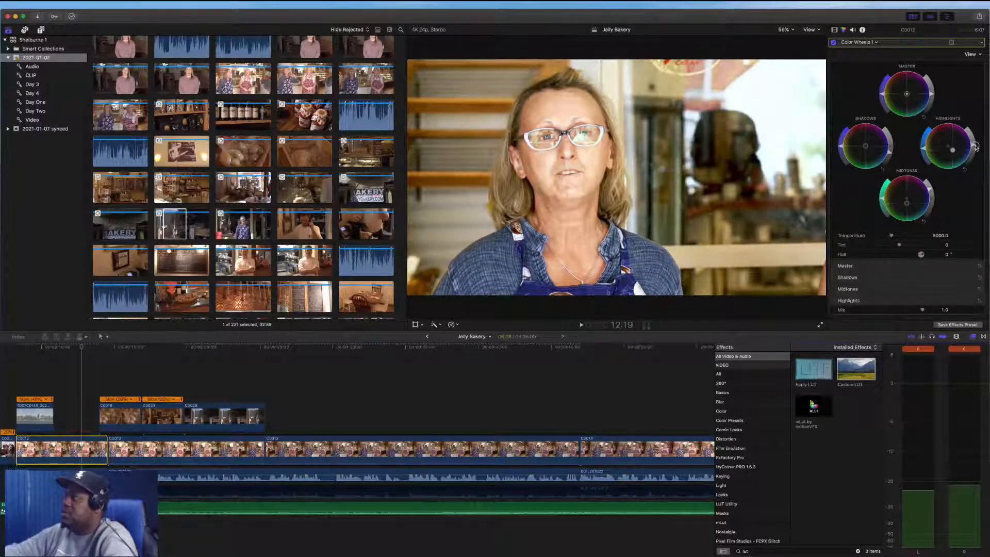
drag(930, 190, 931, 196)
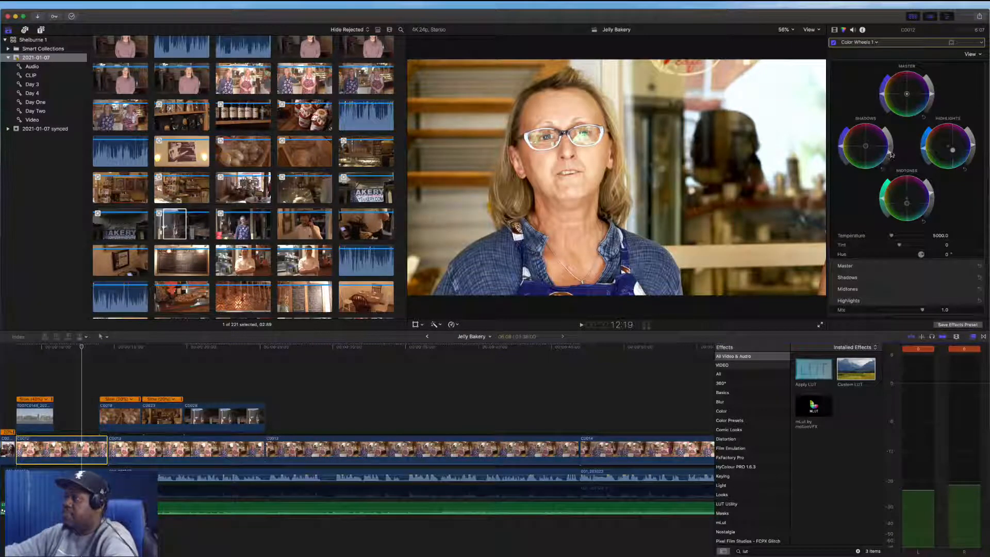
drag(892, 155, 885, 157)
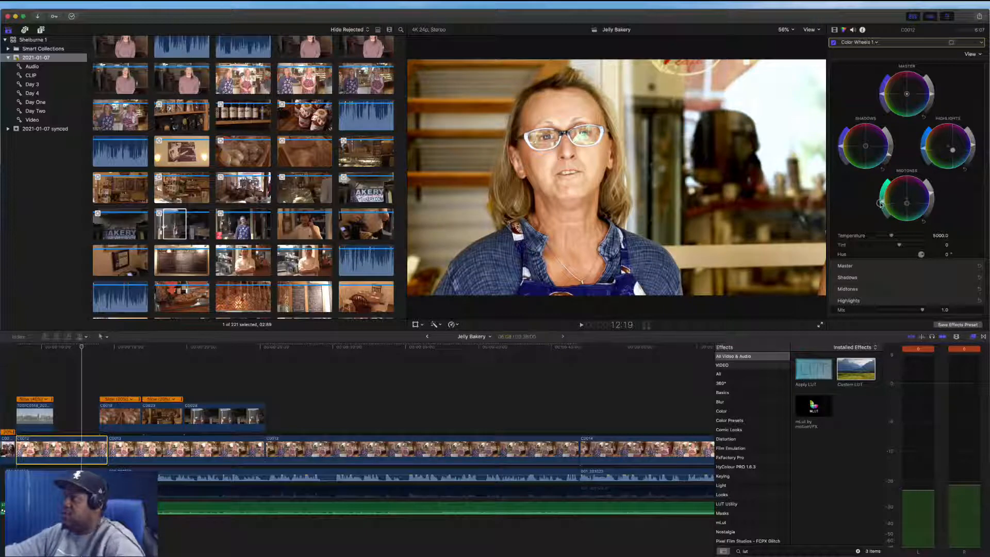
drag(880, 204, 859, 196)
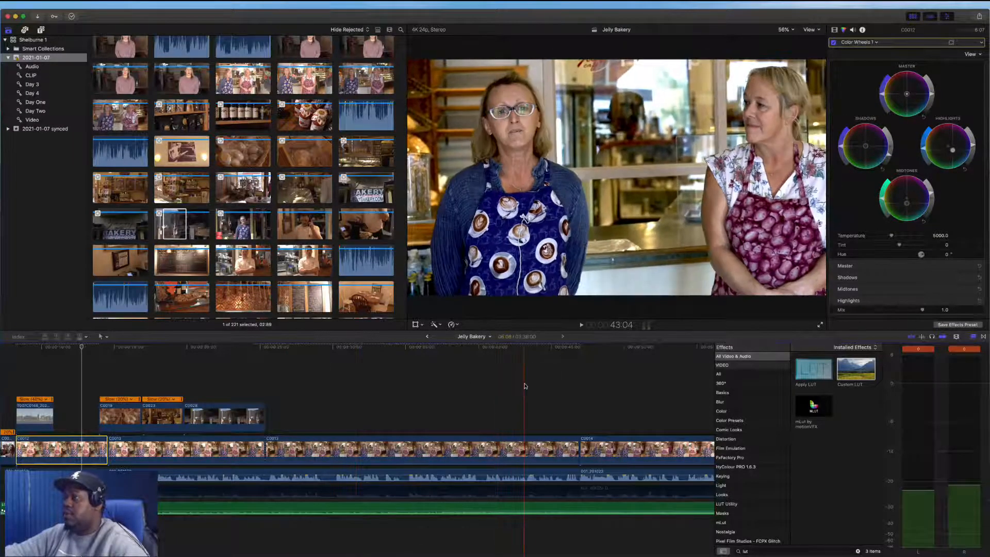
Punch in on the fourth interview segment by scaling up and repositioning its frame with Transform, and play it back
scroll(495, 413, right, 3)
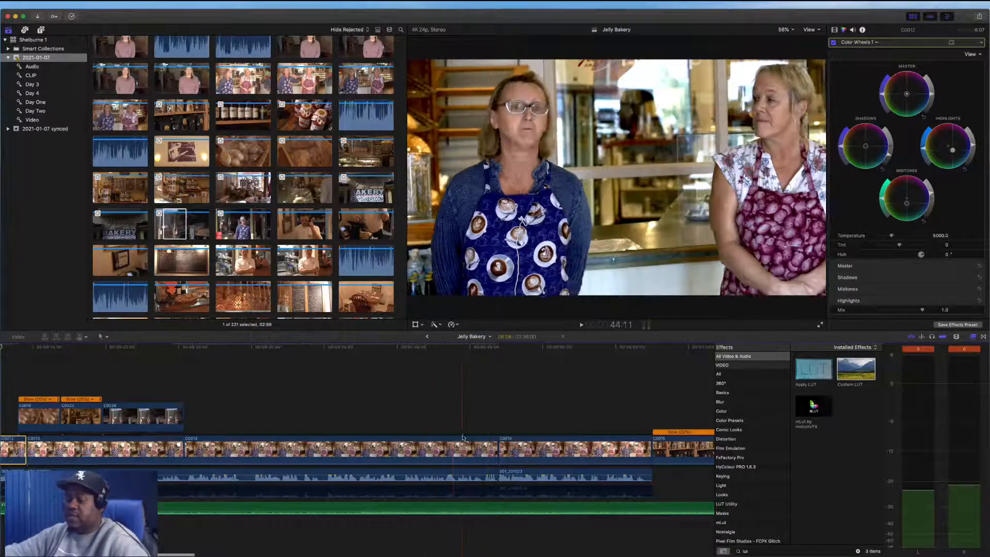
click(516, 446)
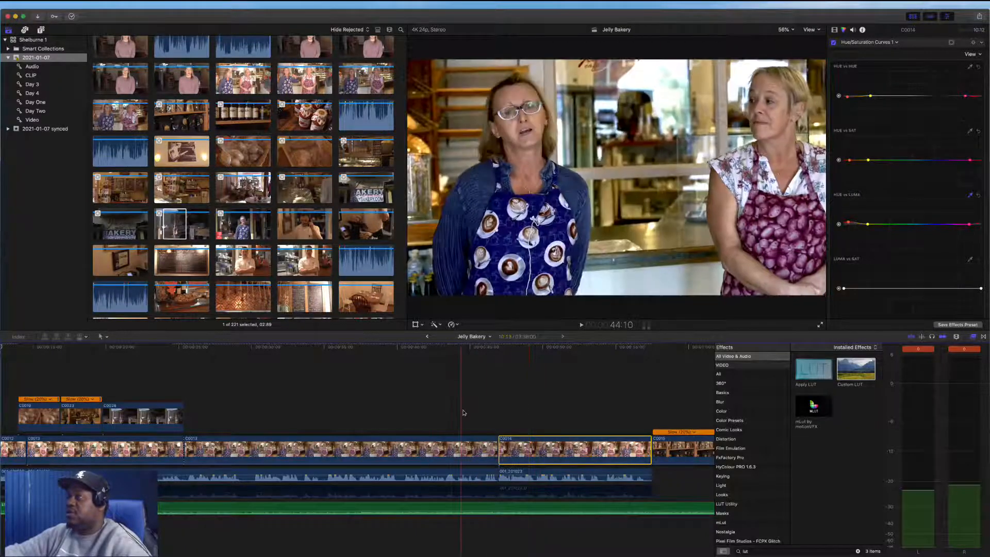
click(534, 400)
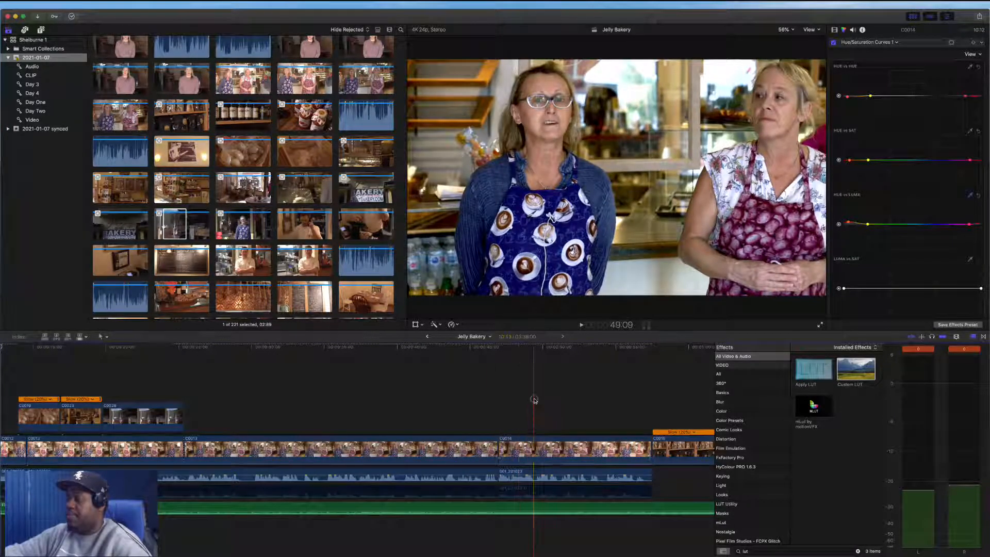
click(415, 324)
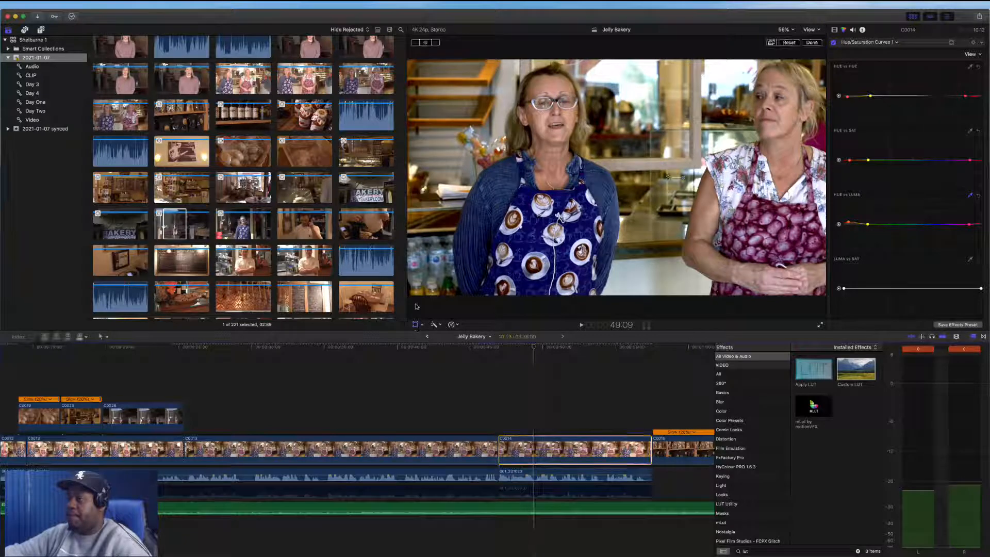
click(525, 442)
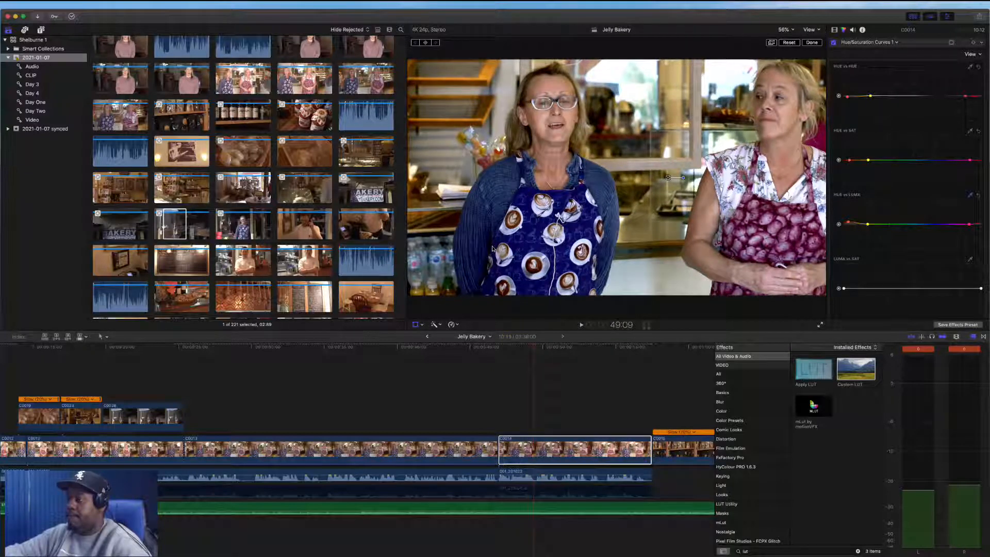
drag(589, 170, 577, 185)
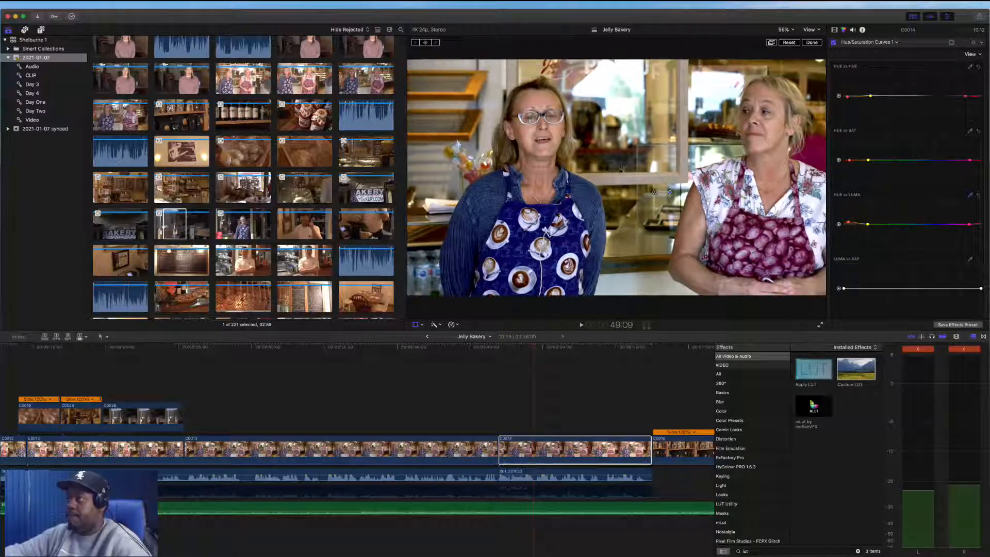
click(555, 454)
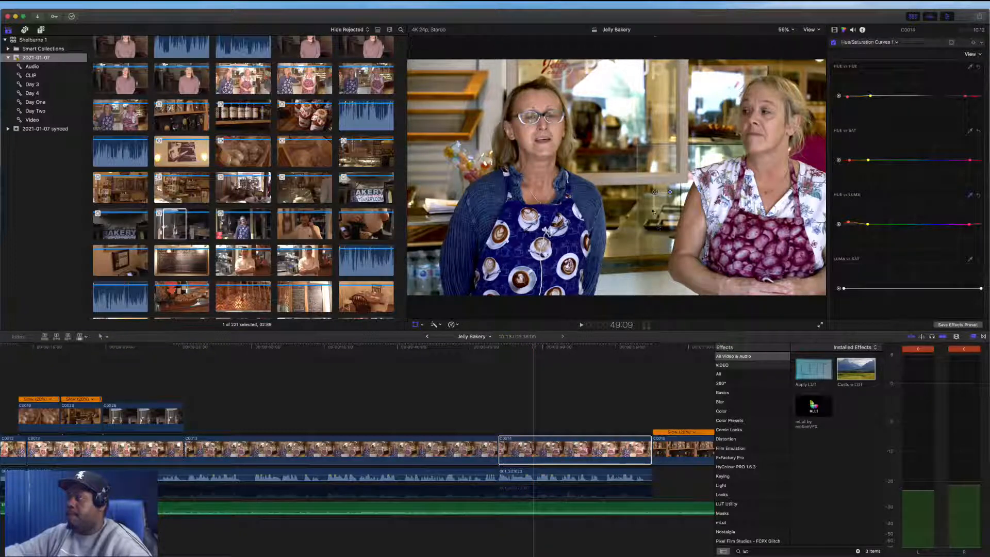
drag(652, 211, 705, 178)
drag(501, 277, 520, 266)
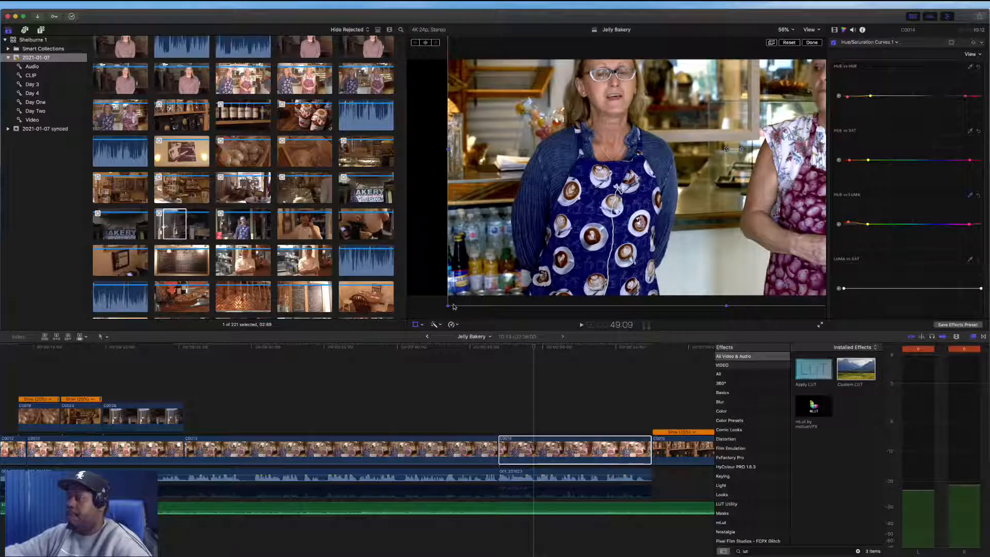
drag(449, 306, 331, 374)
drag(709, 119, 714, 200)
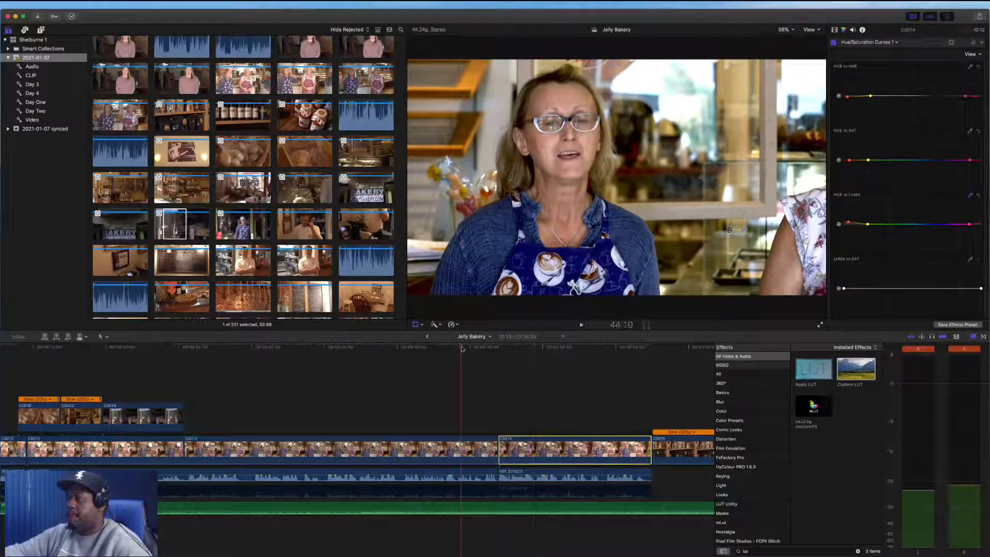
click(463, 349)
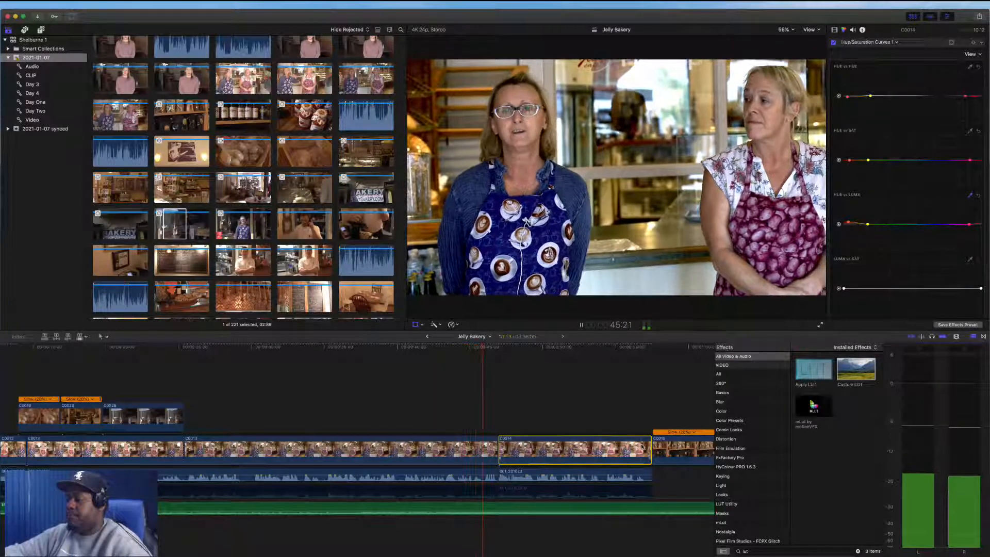
Move a slowed B-roll clip up over the fourth interview segment and trim its end shorter
drag(509, 503, 510, 510)
drag(662, 445, 387, 418)
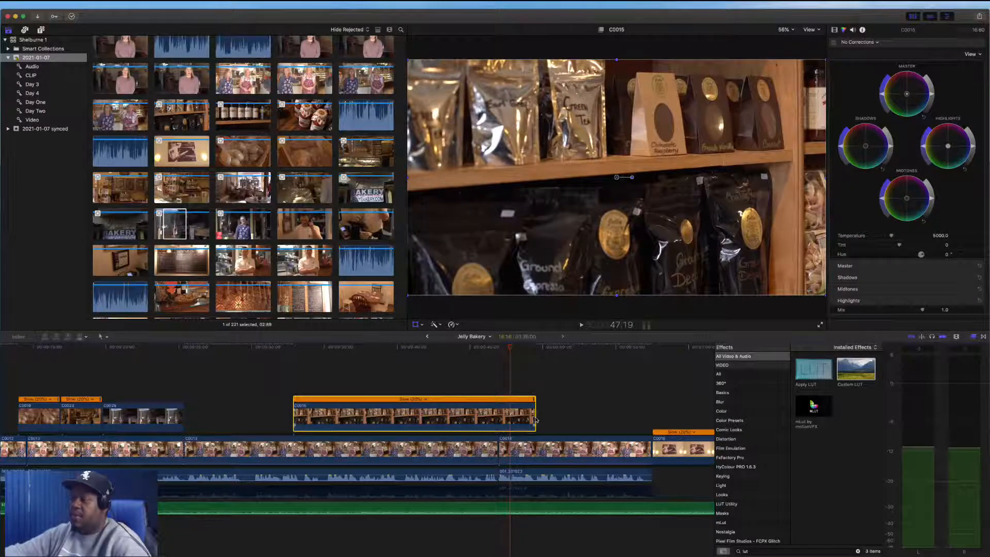
drag(535, 418, 419, 420)
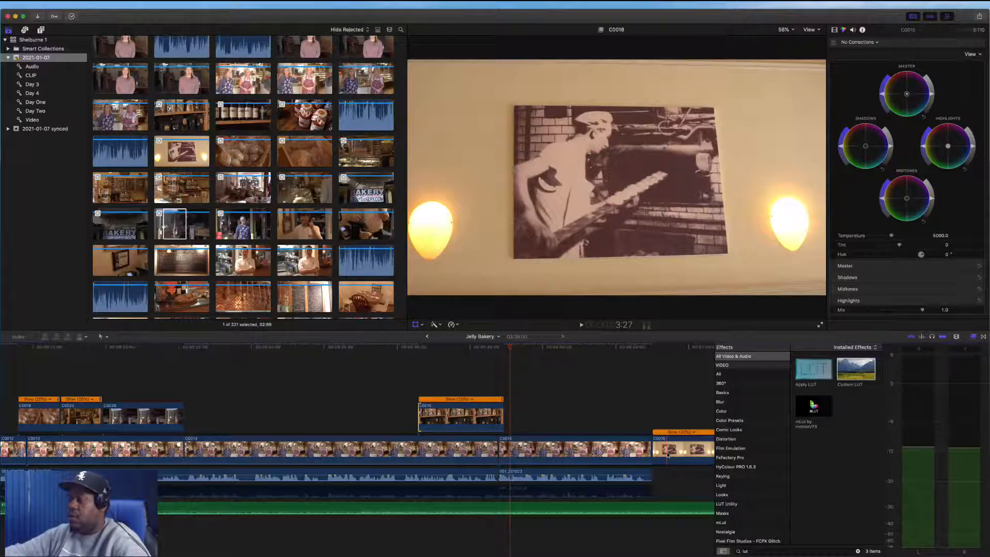
Move another slowed B-roll clip up next to it over the same interview segment
drag(669, 454, 557, 409)
scroll(559, 408, right, 3)
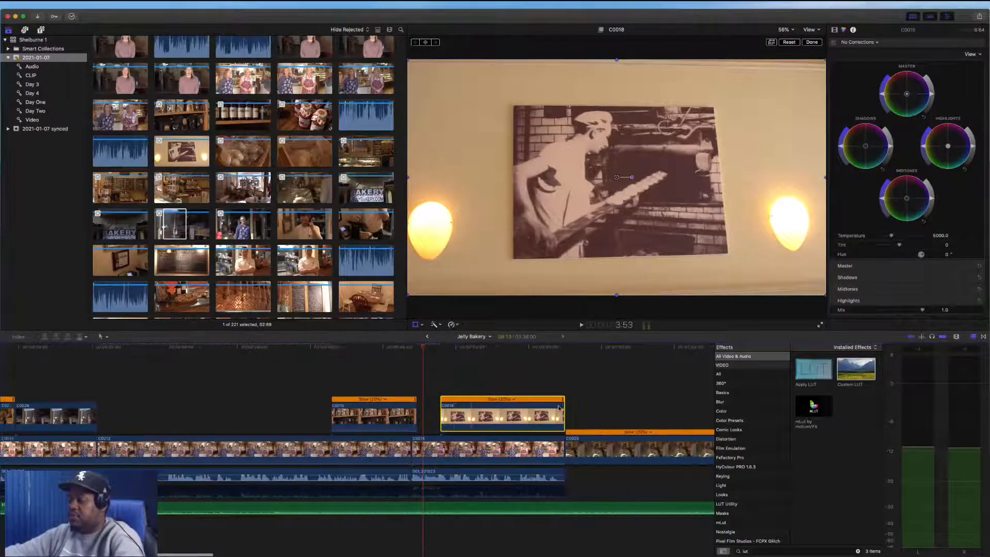
key(super+minus)
key(super+minus)
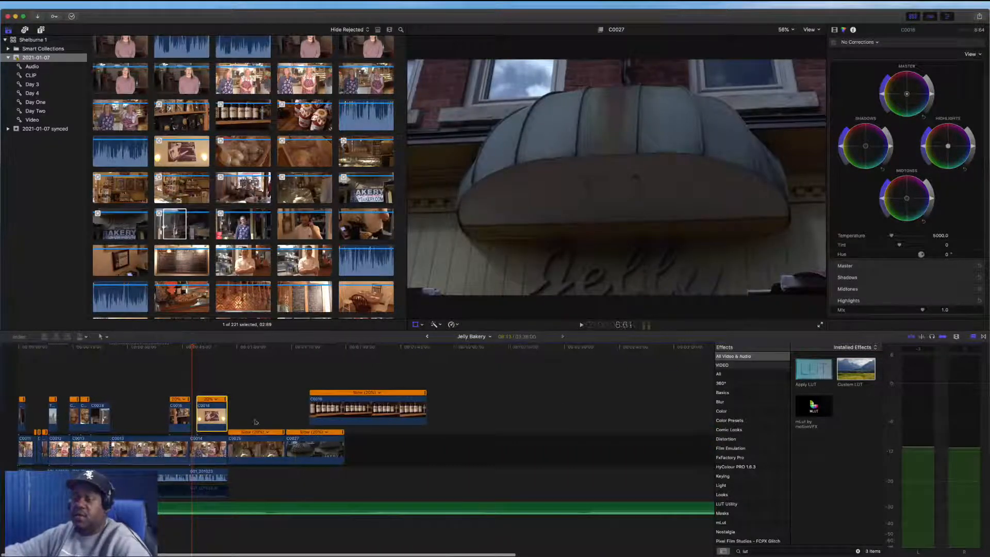
click(254, 349)
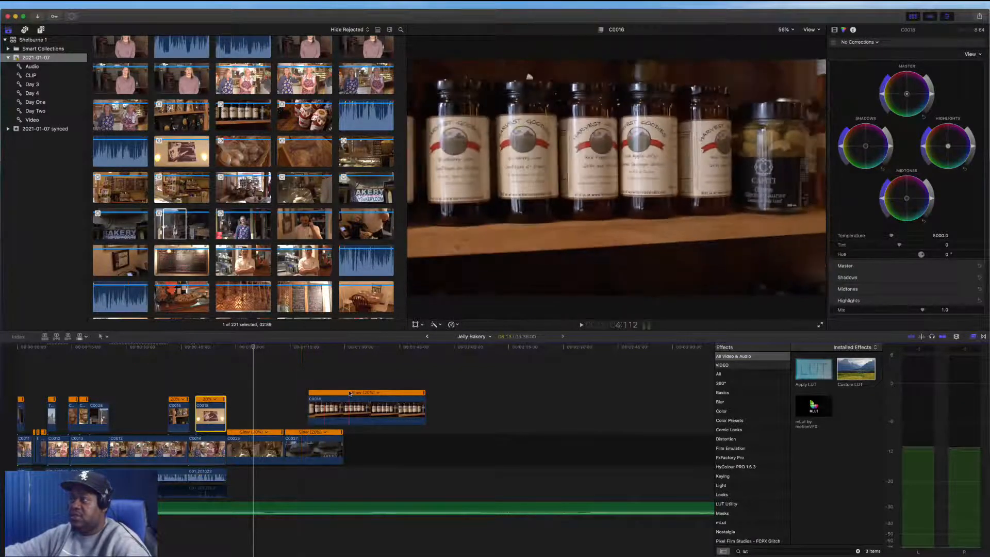
Move the jam-bottles B-roll clip earlier into the group of connected B-roll clips and nudge the neighbouring clip
click(340, 411)
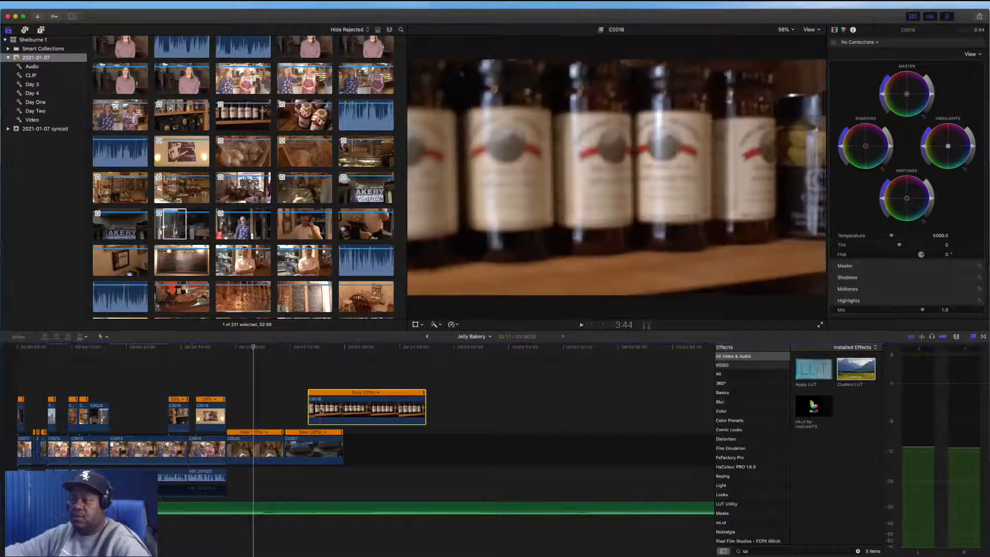
drag(309, 409, 156, 420)
click(175, 420)
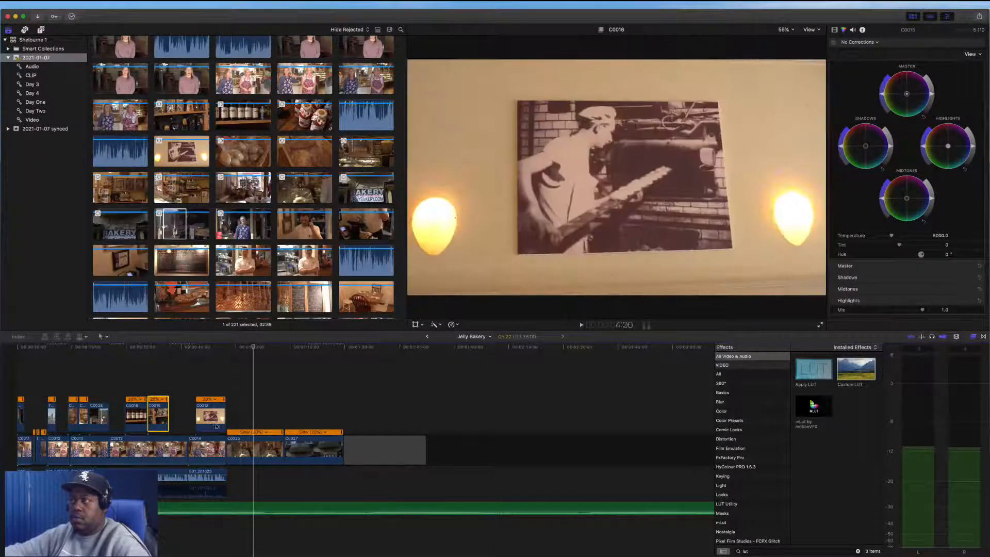
click(214, 426)
drag(214, 426, 206, 426)
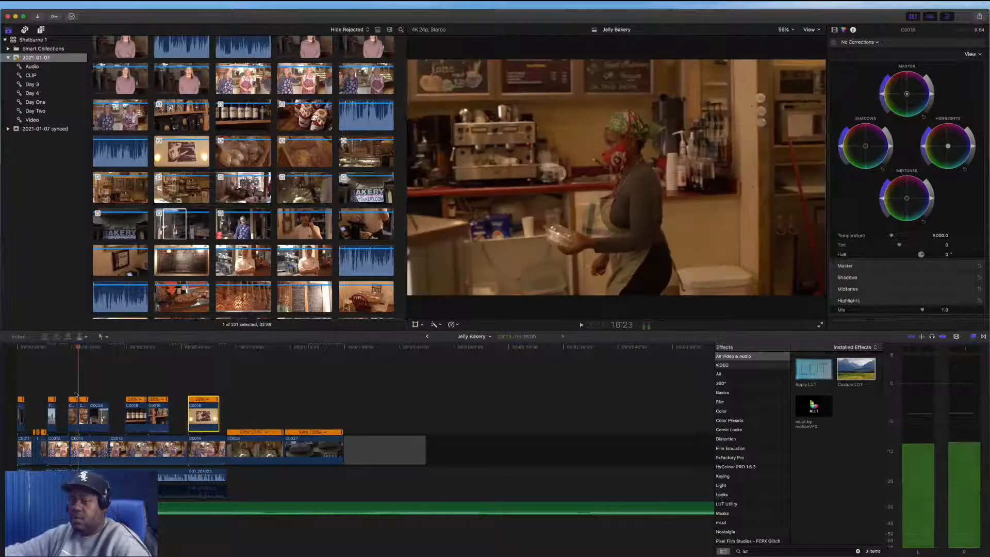
Select the opening B-roll clips and play back that section
click(79, 415)
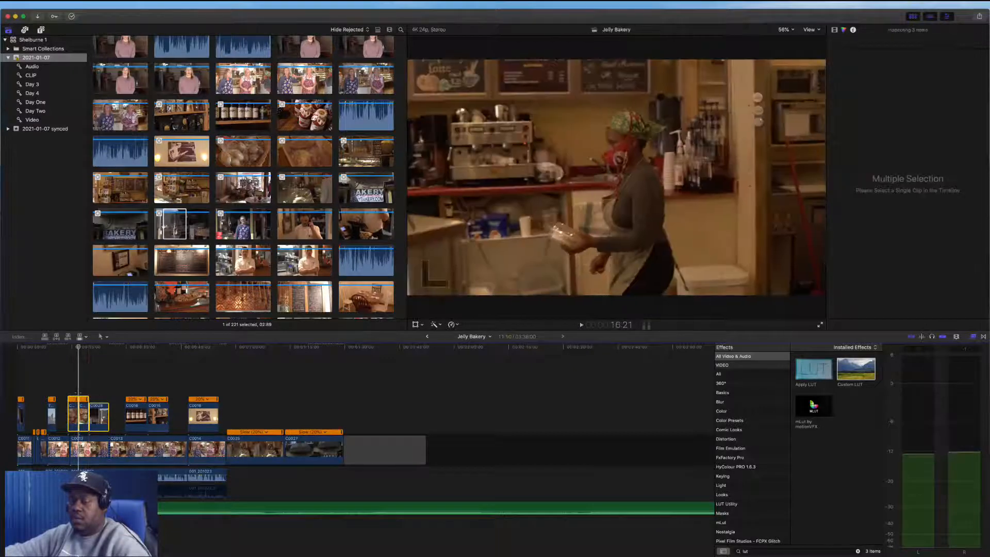
key(space)
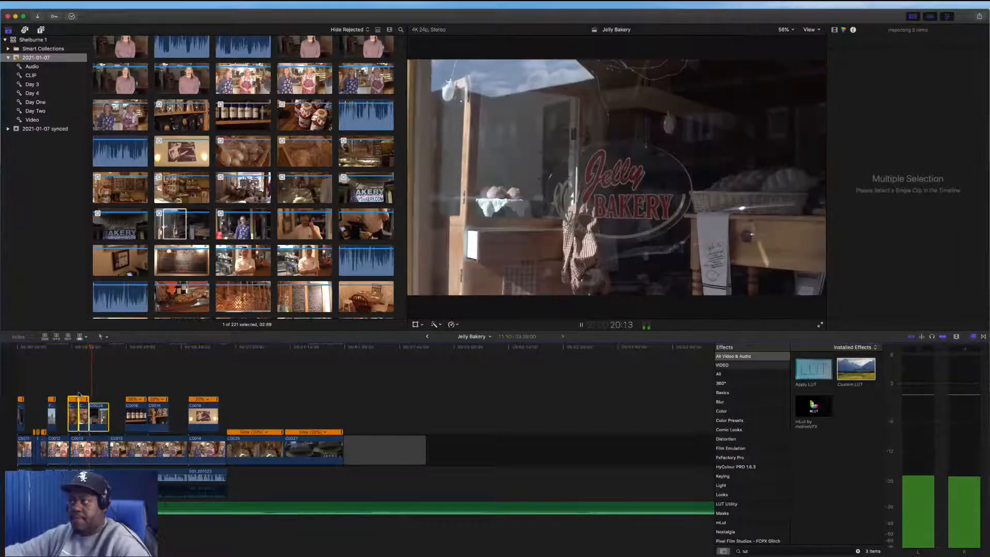
key(space)
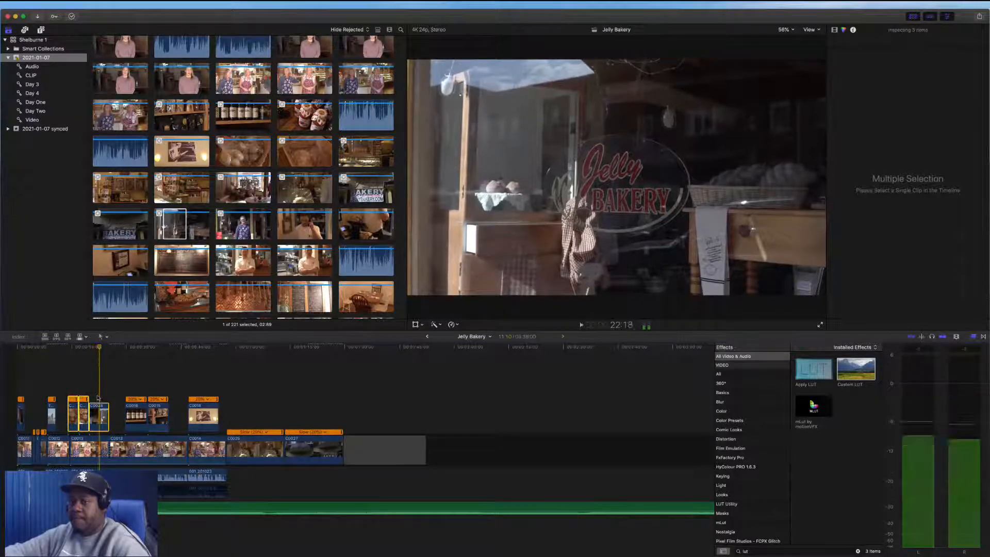
Reorder the connected B-roll clips near the start of the timeline, swapping the wall-photo and bottles shots
drag(111, 414, 135, 375)
drag(201, 420, 103, 422)
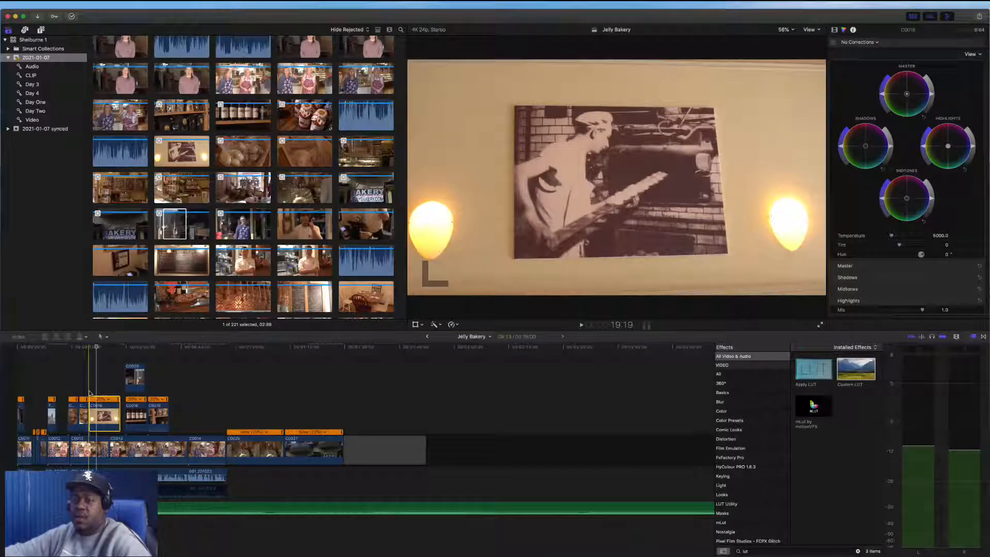
key(space)
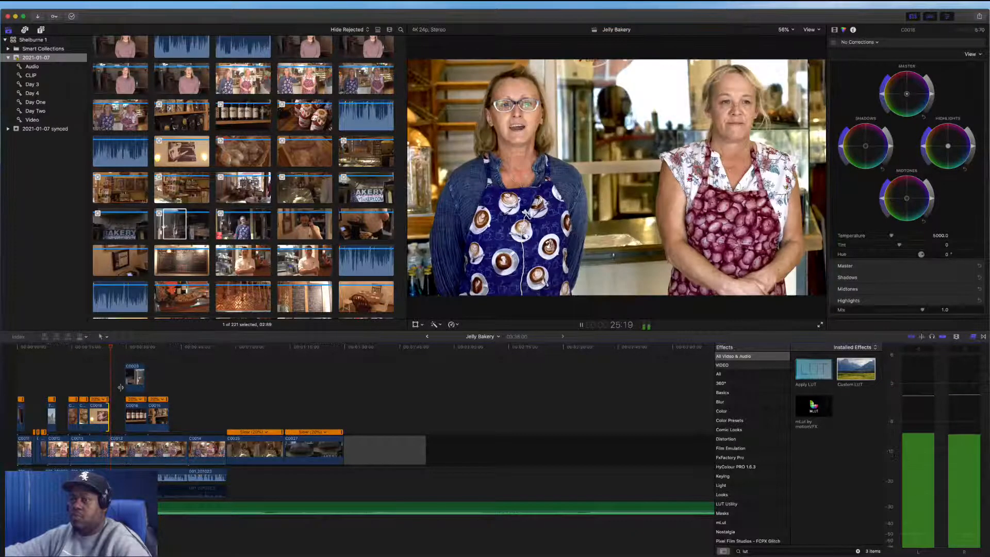
drag(139, 379, 214, 418)
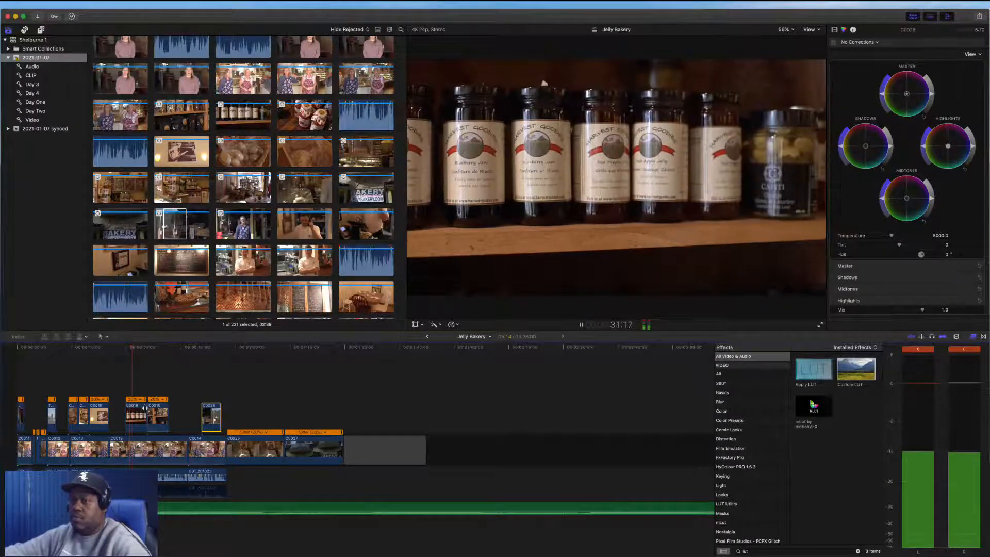
mouse_move(145, 408)
mouse_down()
mouse_move(157, 412)
mouse_move(148, 412)
mouse_up()
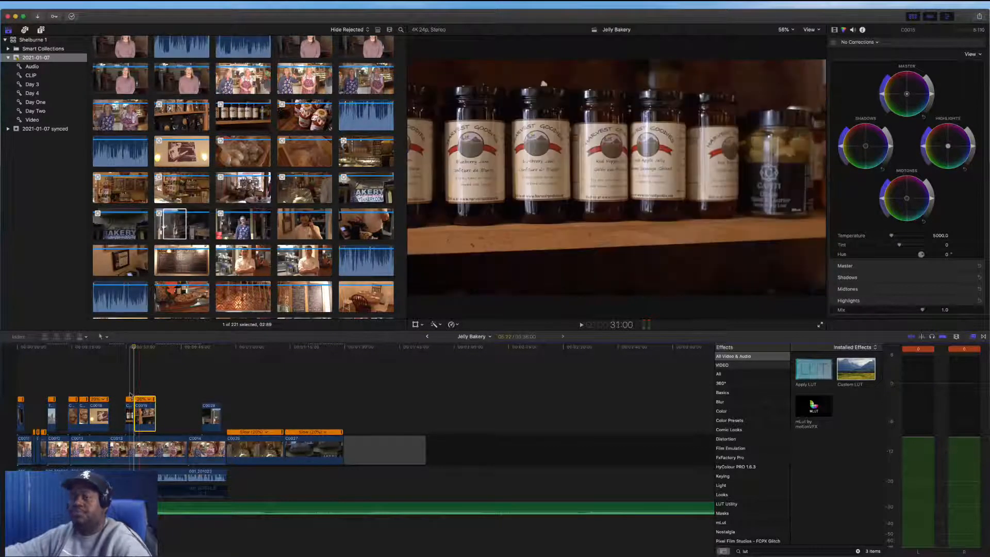
Move a connected B-roll clip earlier so it sits right after the neighbouring B-roll clip, and play back the section
key(space)
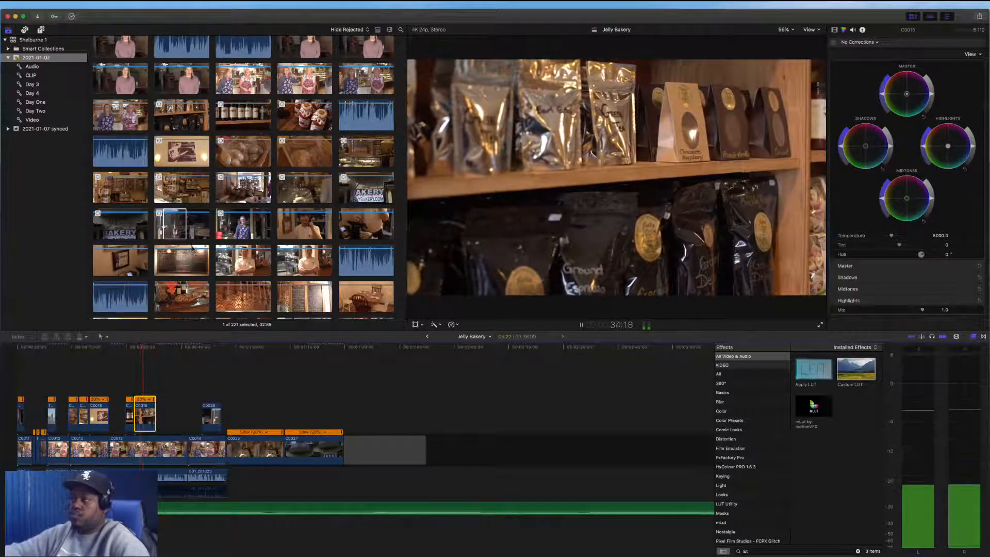
key(space)
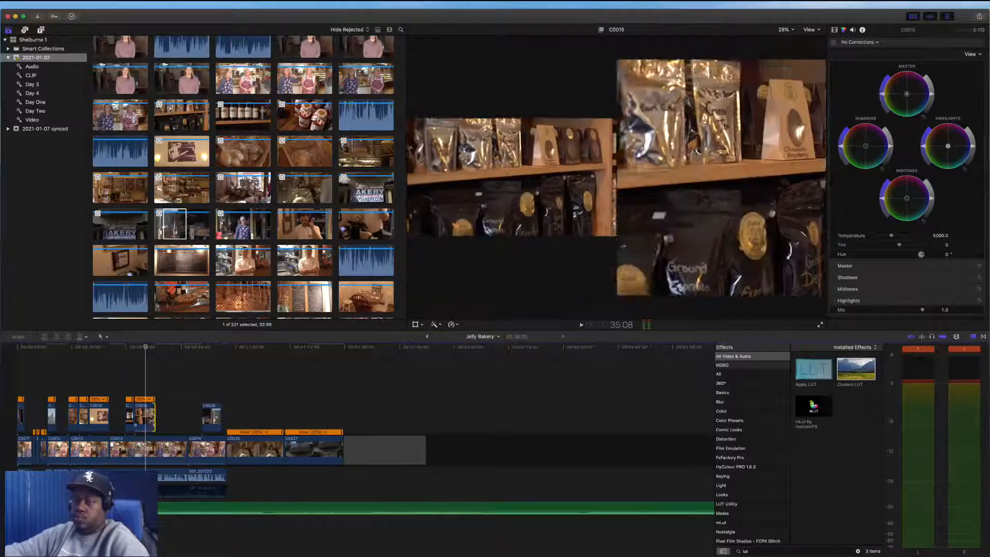
drag(212, 417, 159, 420)
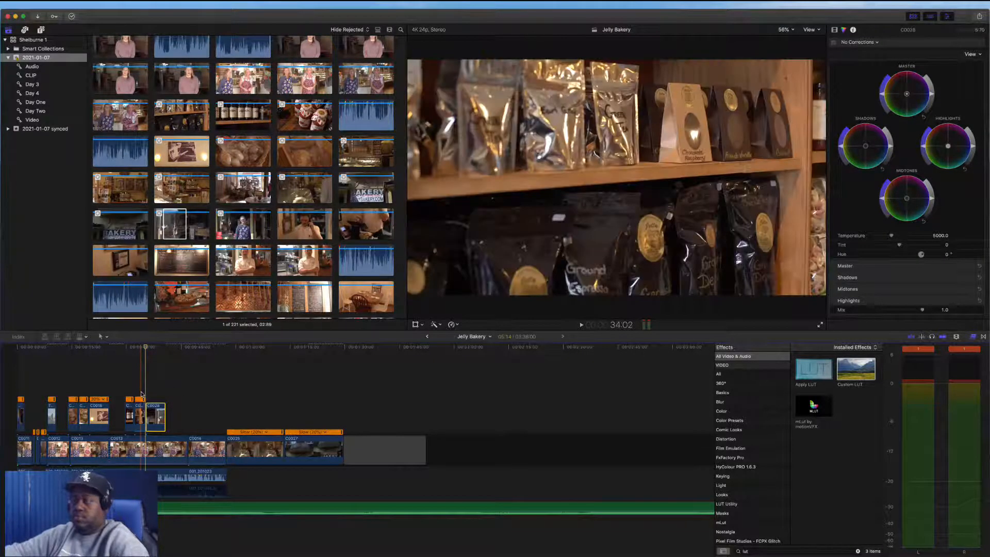
key(space)
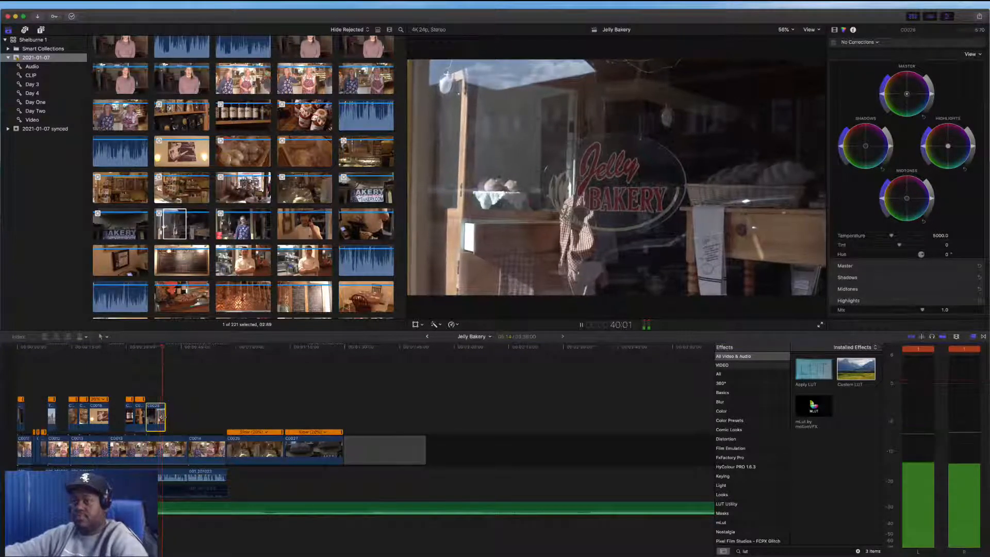
Lift the slowed deli-counter clip out of the main storyline and connect it above the interview next to the other B-roll
scroll(223, 427, right, 2)
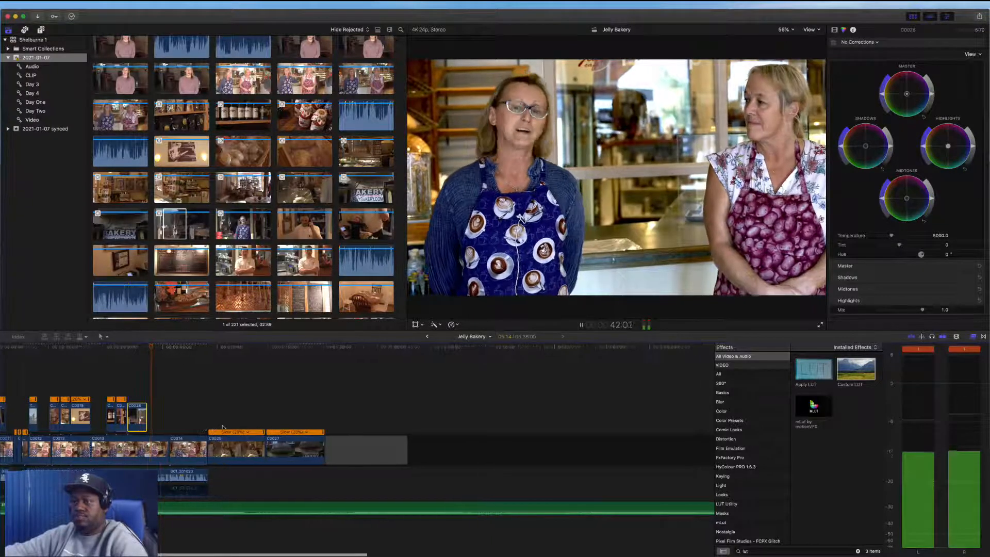
scroll(223, 427, right, 1)
key(space)
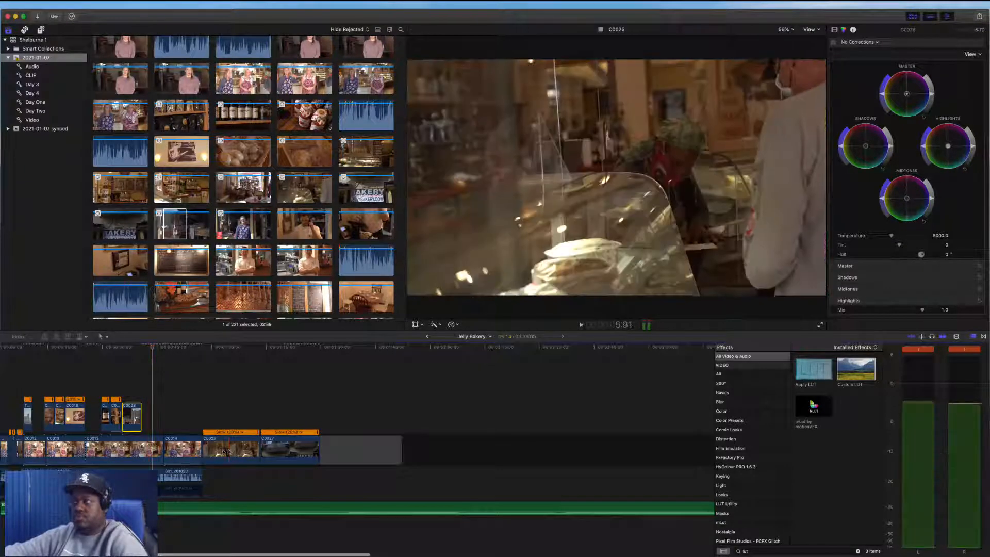
drag(236, 454, 159, 399)
key(space)
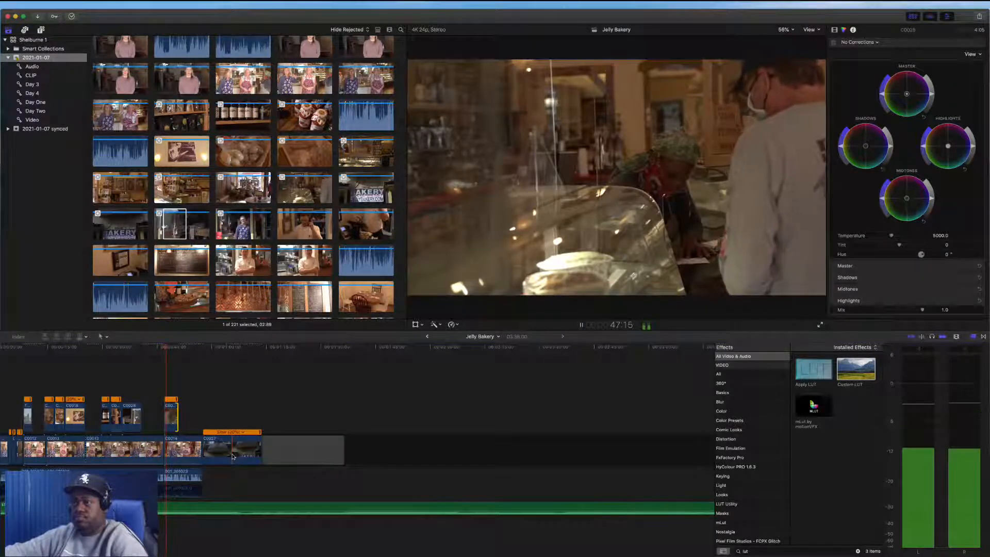
mouse_move(238, 448)
mouse_down()
mouse_move(238, 419)
mouse_move(238, 449)
mouse_up()
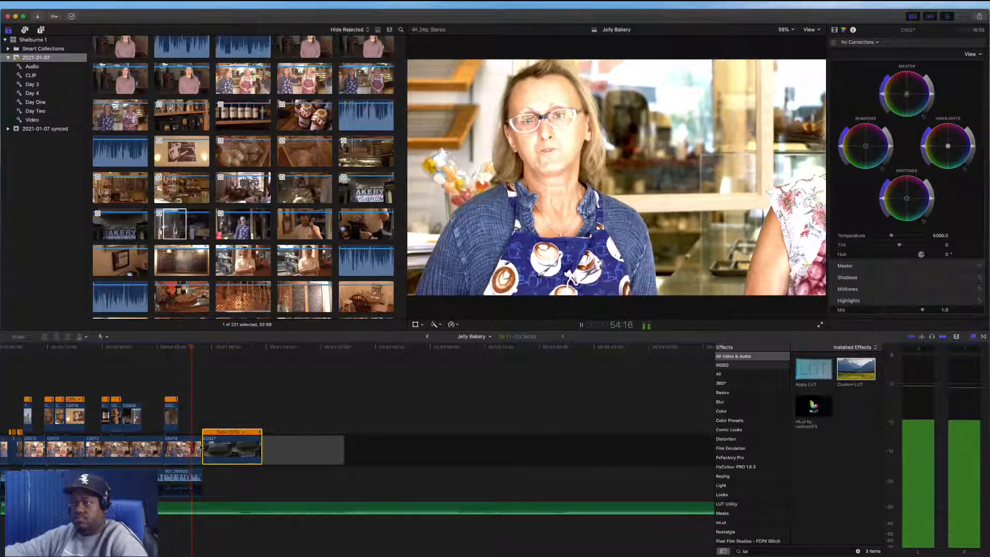
key(space)
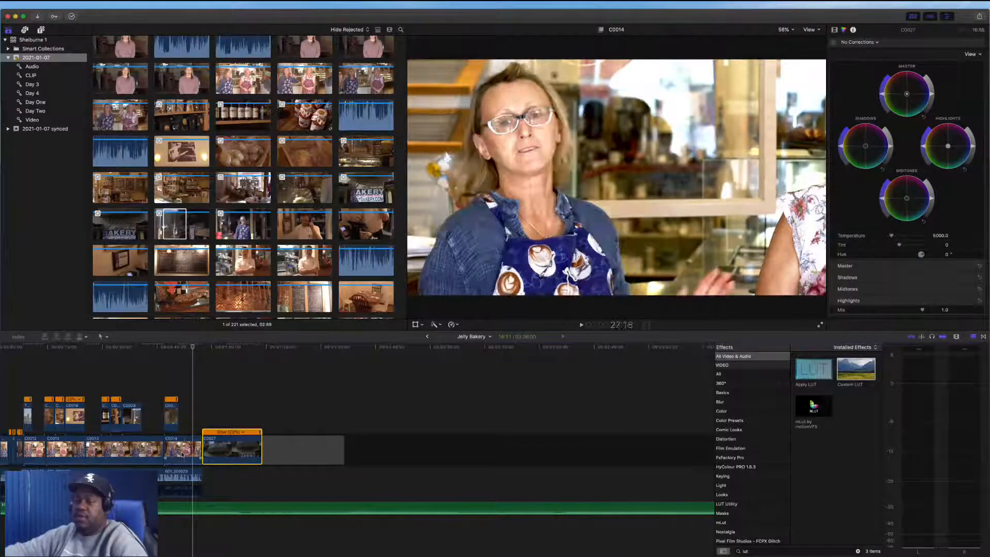
drag(262, 460, 238, 426)
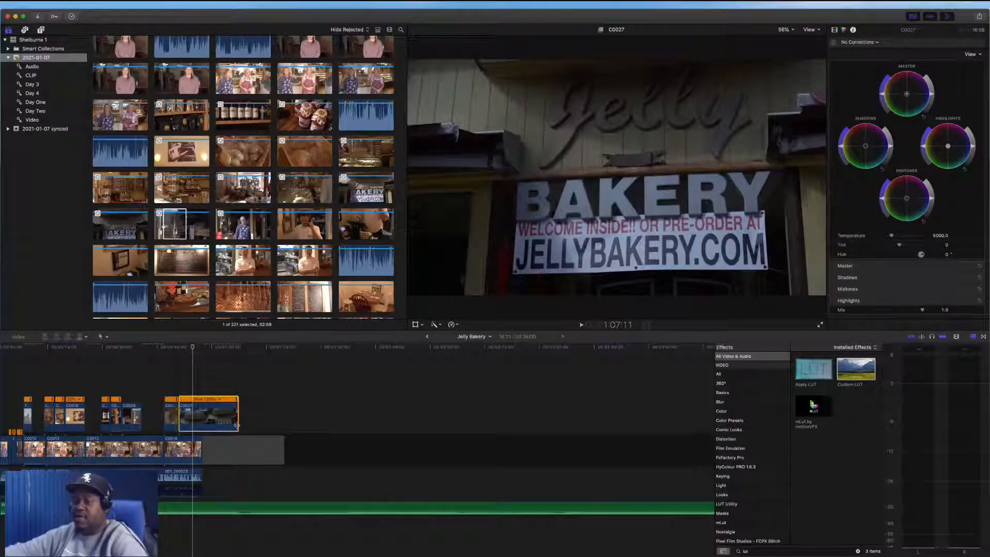
key(super+z)
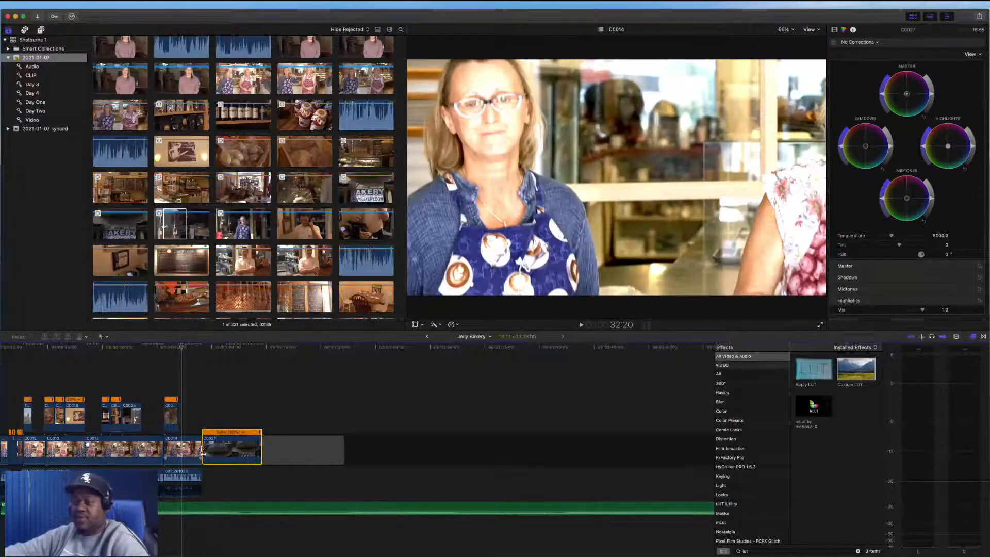
Trim the end of the interview clip before the bakery-sign clip and play back the ending
drag(203, 451, 177, 447)
click(216, 445)
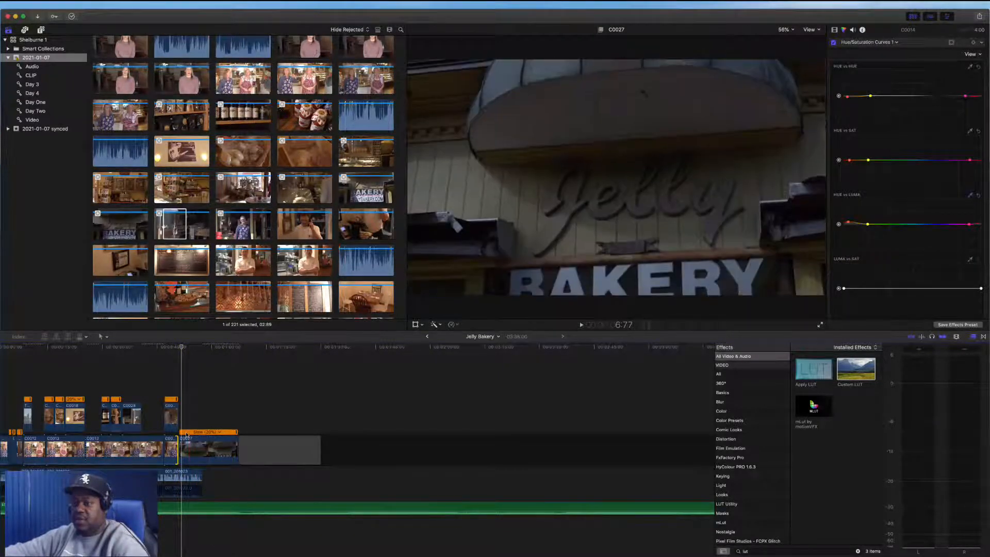
key(space)
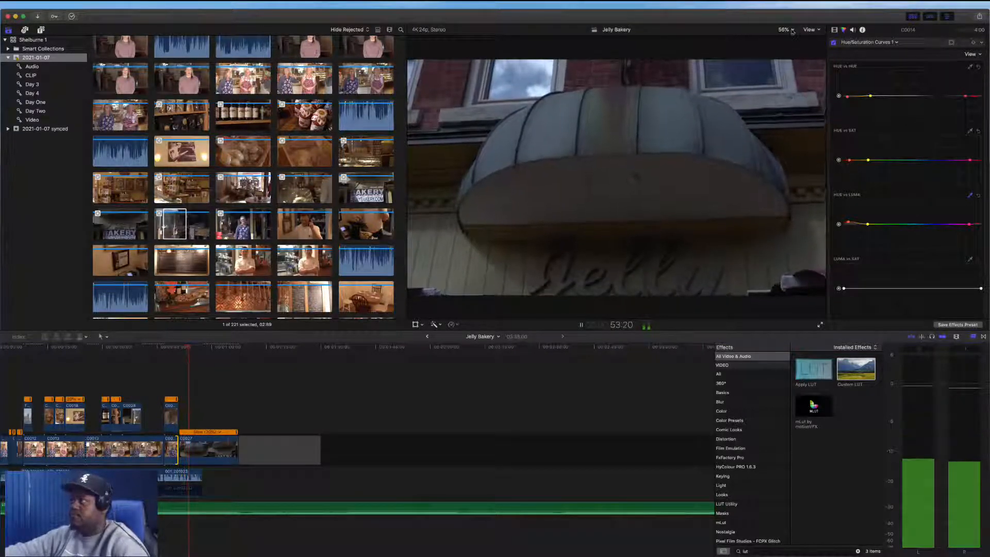
click(820, 29)
click(827, 85)
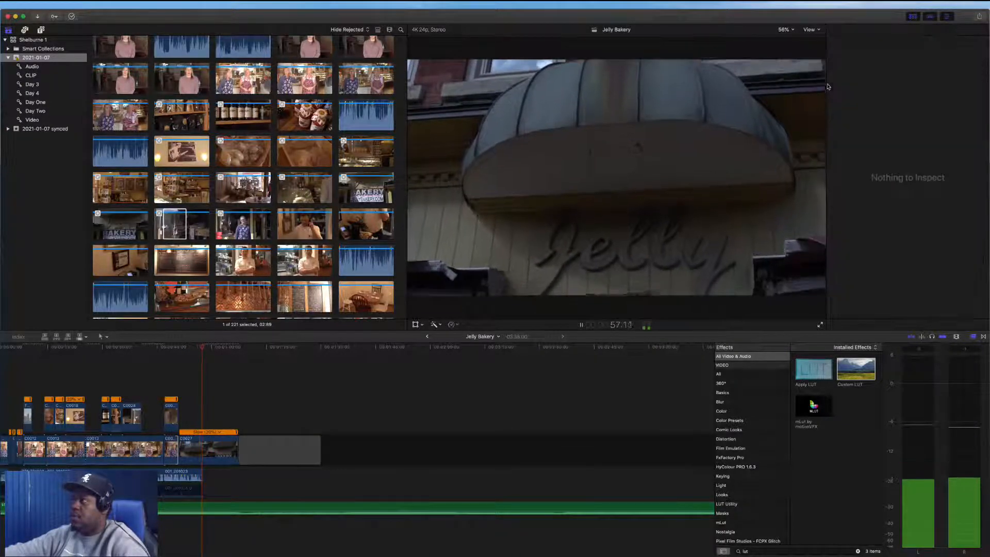
click(817, 33)
key(super+r)
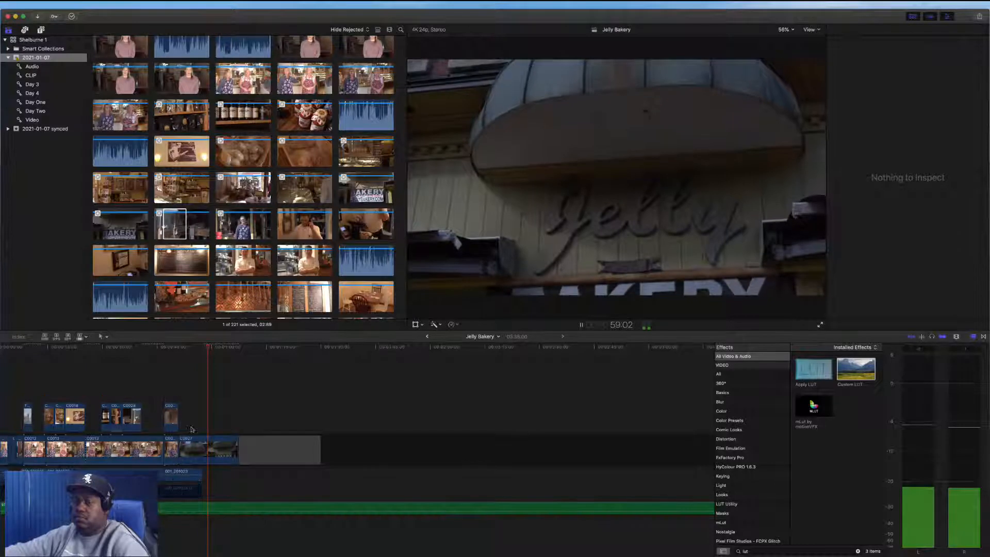
Adjust the edit point between the last interview clip and the bakery-sign clip and play it back
click(194, 423)
drag(181, 442, 200, 441)
key(space)
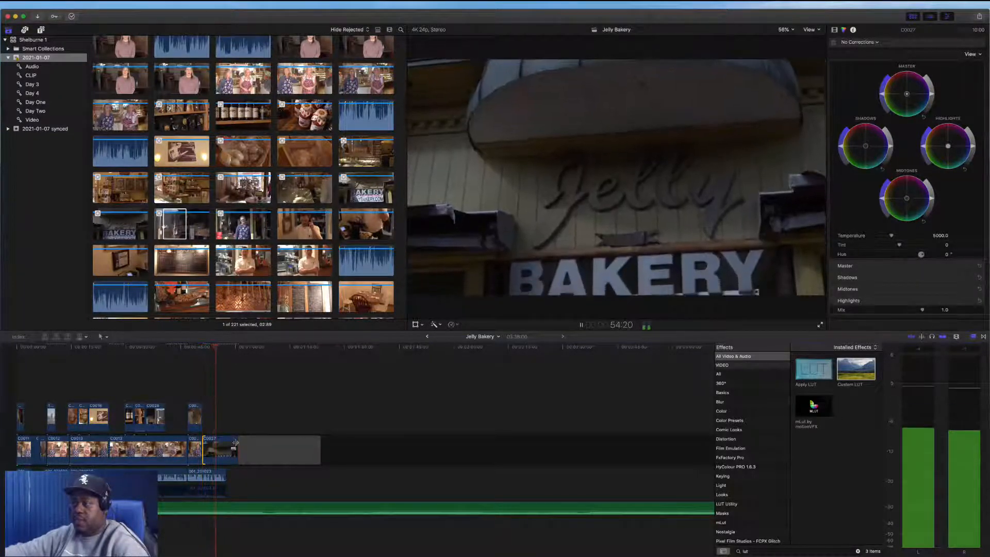
key(space)
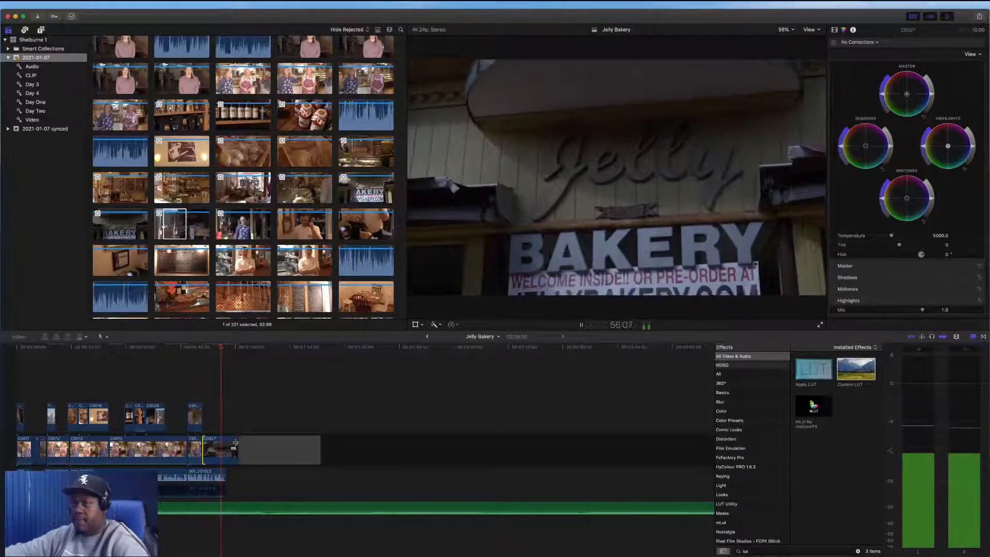
Shorten the end of the bakery-sign clip and delete the empty gap after it
drag(234, 443, 220, 443)
click(248, 456)
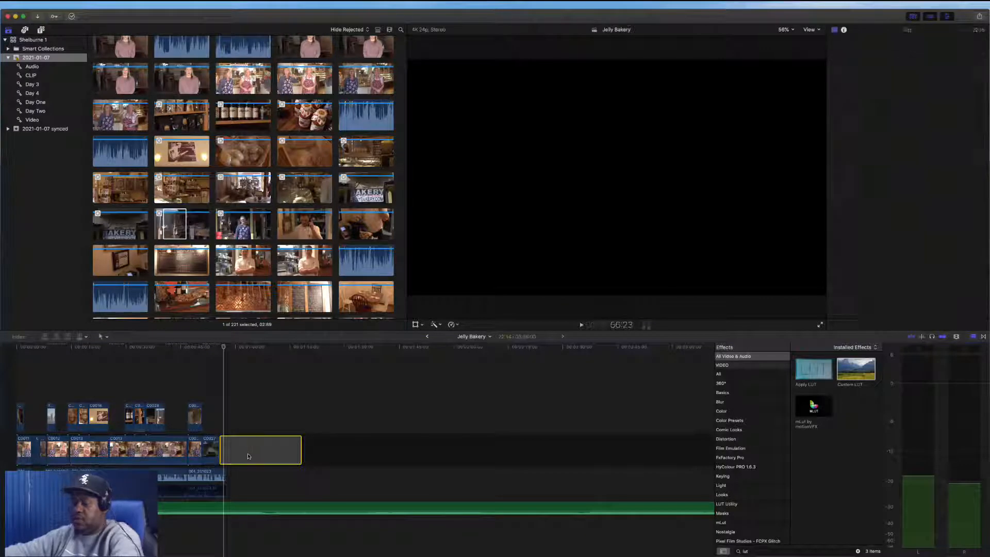
key(Delete)
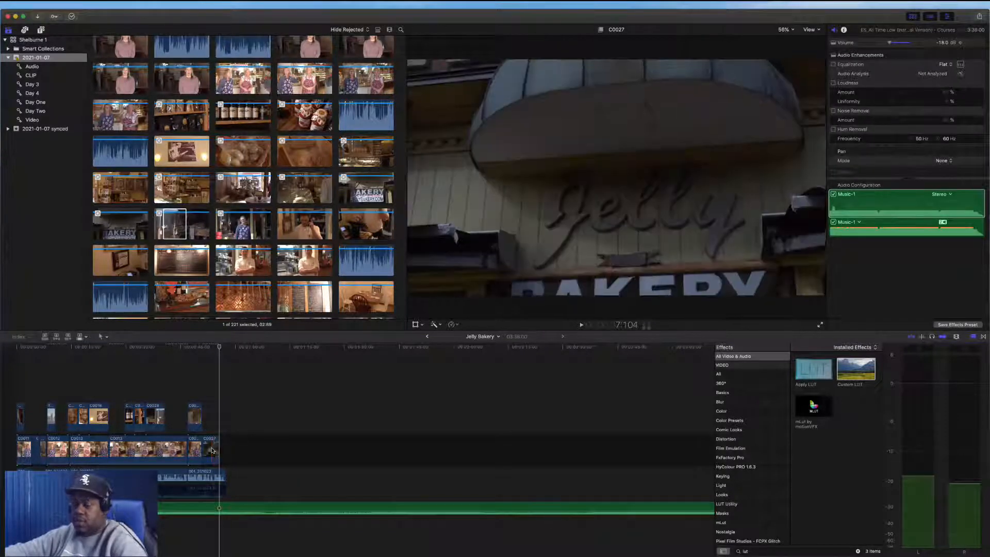
Play back the bakery-sign clip at the end of the timeline
click(212, 450)
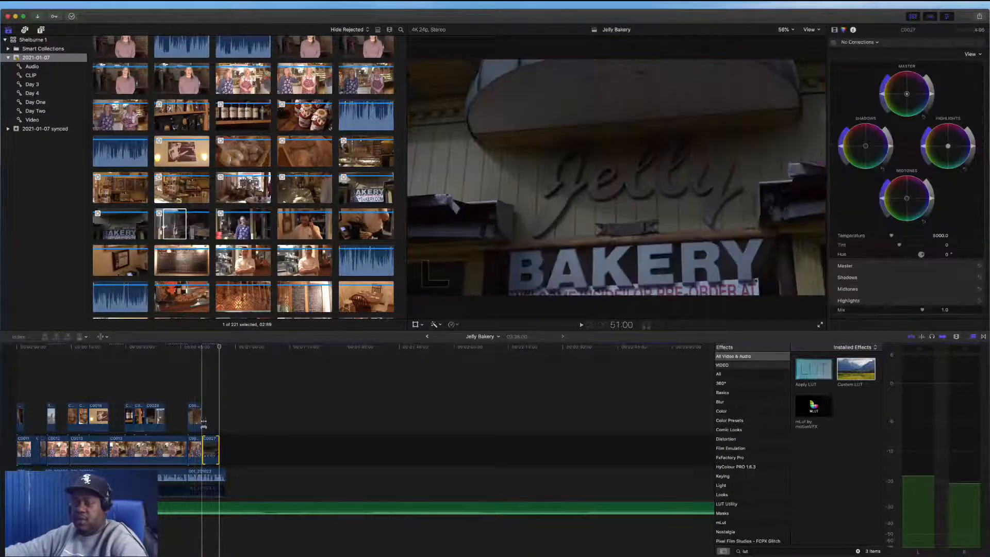
key(space)
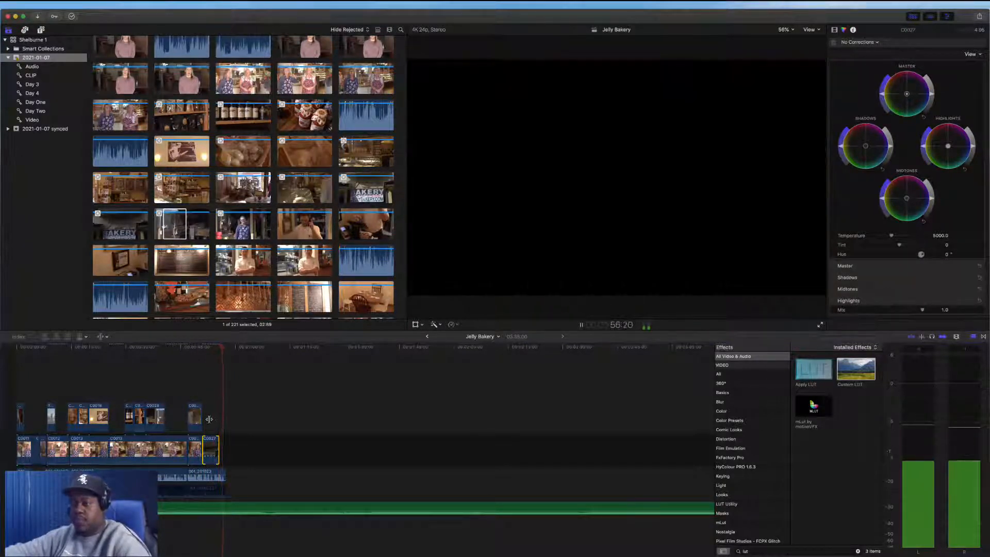
key(space)
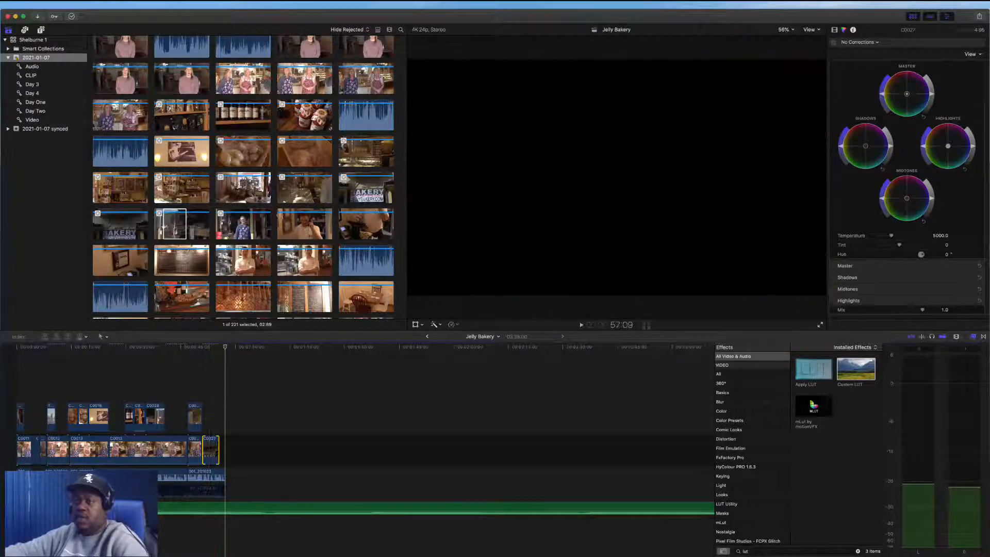
Open the Shelburne ciro project and select its closing 1860 title and nature clips at the end of the timeline
scroll(232, 87, up, 15)
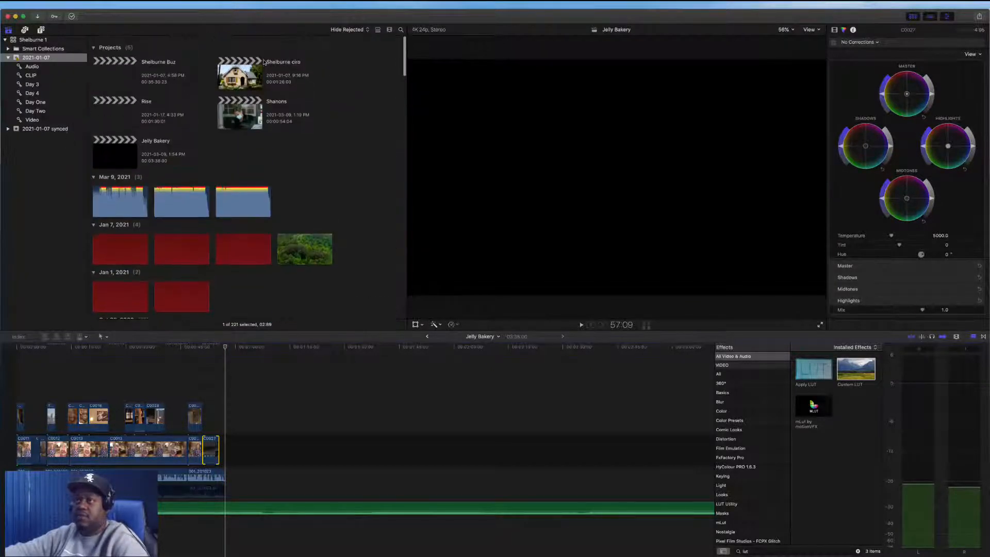
click(236, 77)
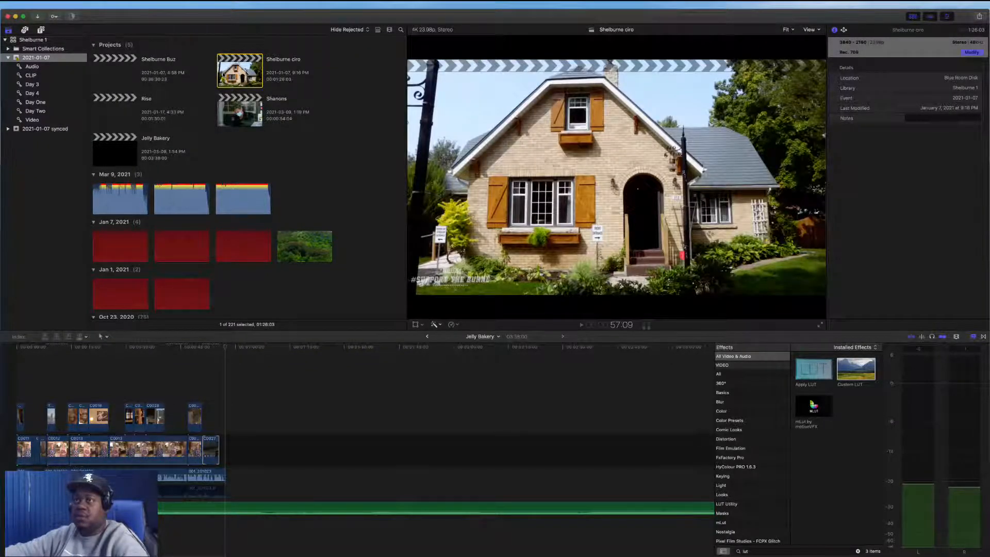
double_click(222, 75)
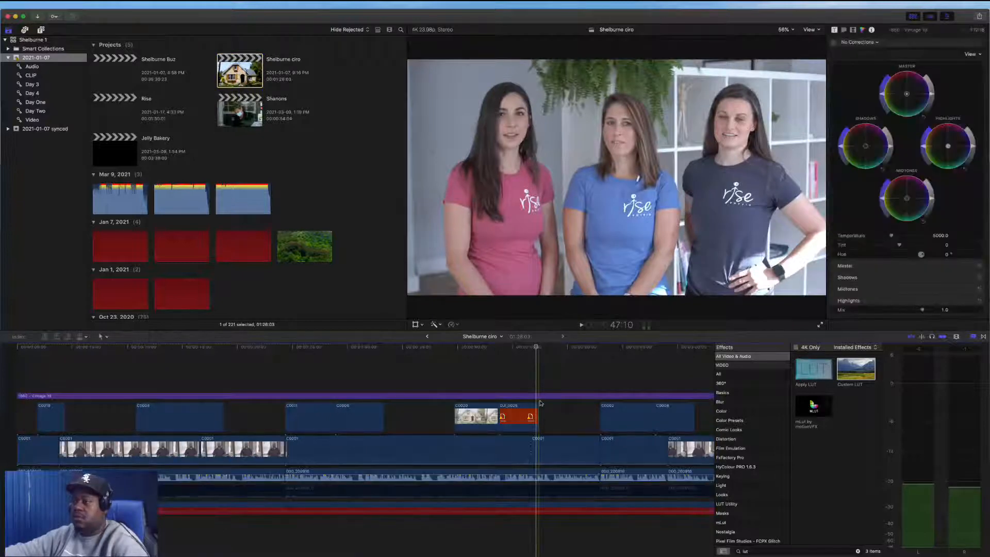
scroll(541, 402, right, 10)
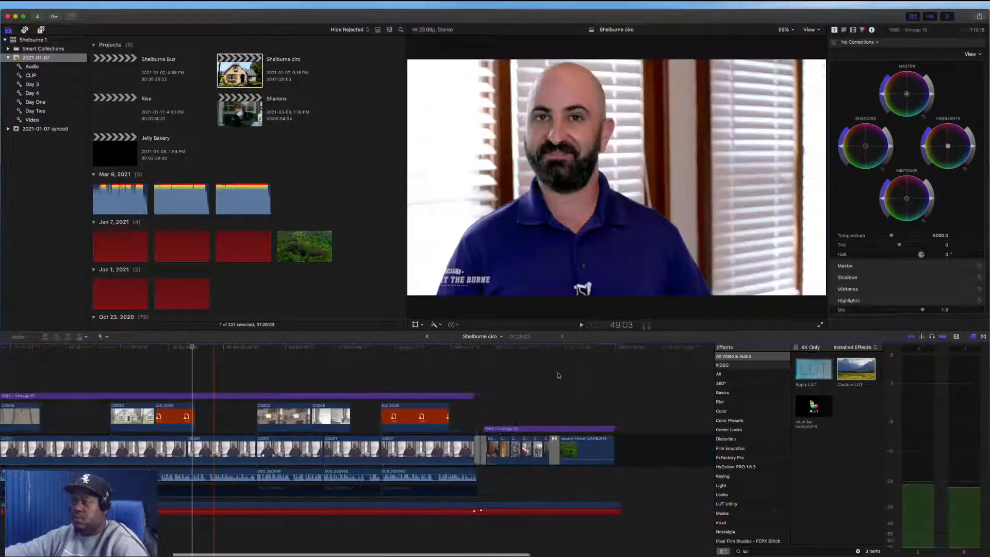
scroll(558, 376, right, 1)
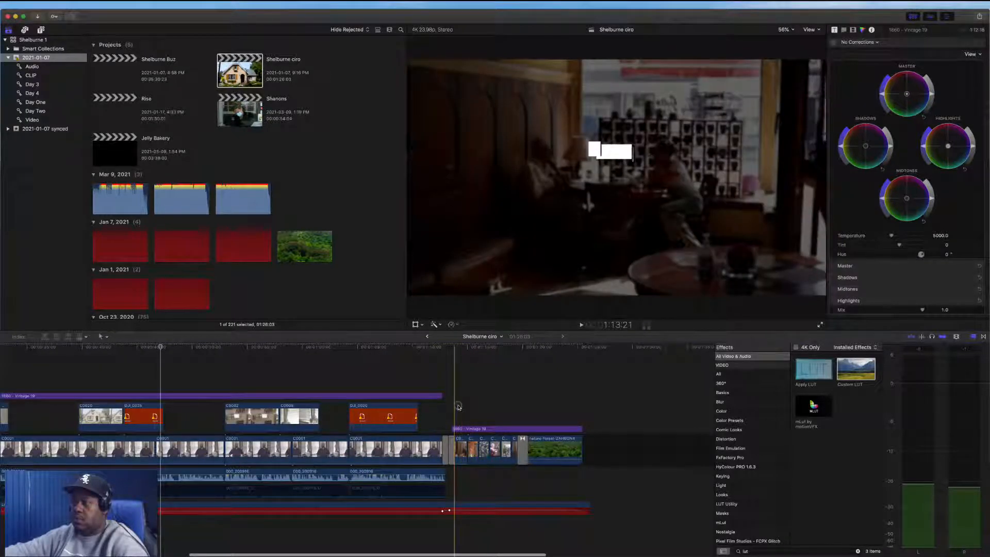
drag(459, 407, 586, 470)
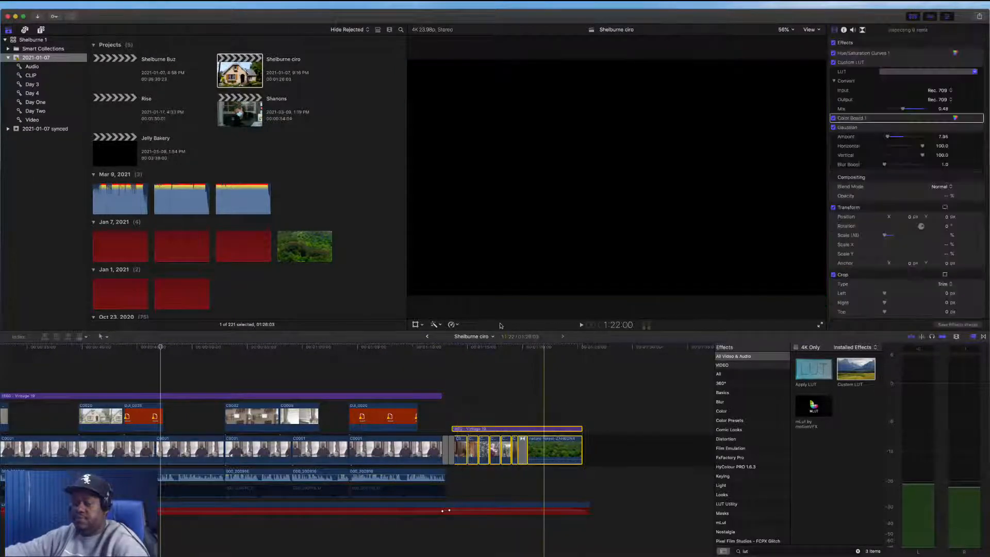
Return to the Jelly Bakery project, paste the closing title and nature clips at the end, and play them back
click(426, 337)
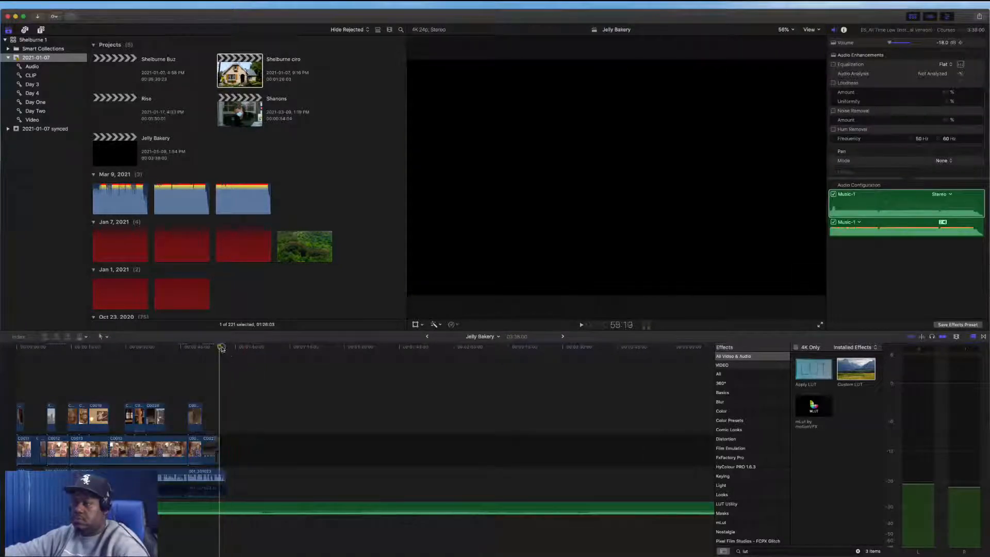
key(super+v)
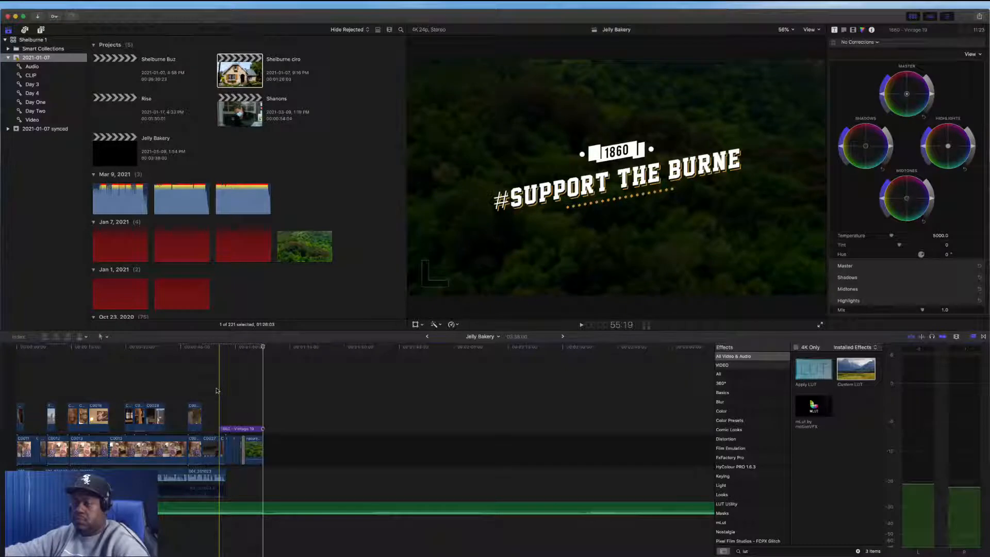
key(space)
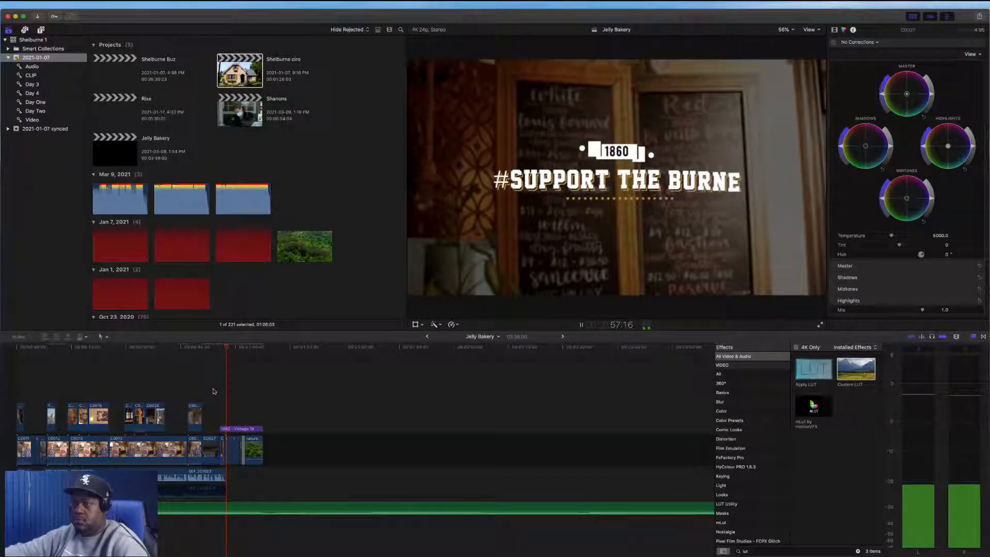
key(space)
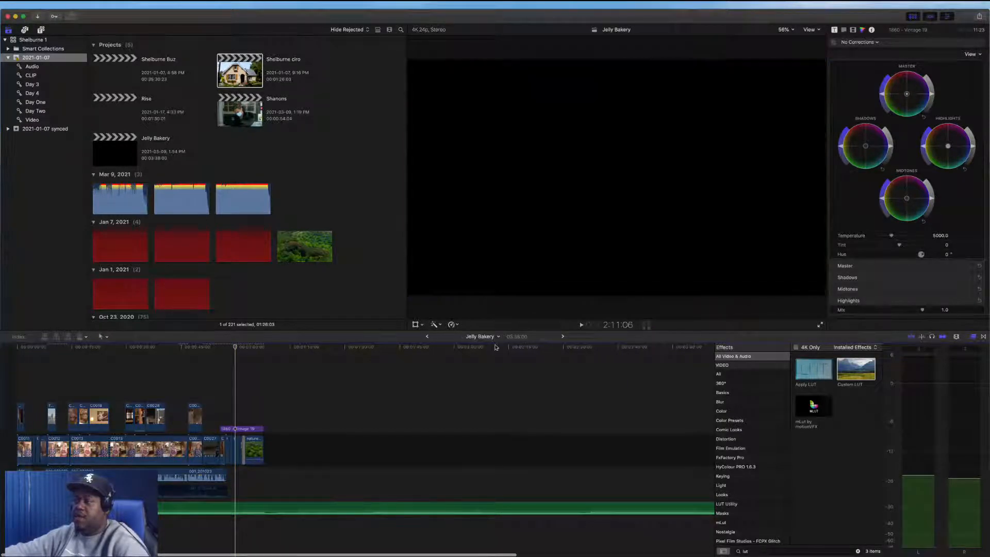
Compare the ending of the Shelburne ciro project with the new Jelly Bakery ending by playing it back
click(427, 336)
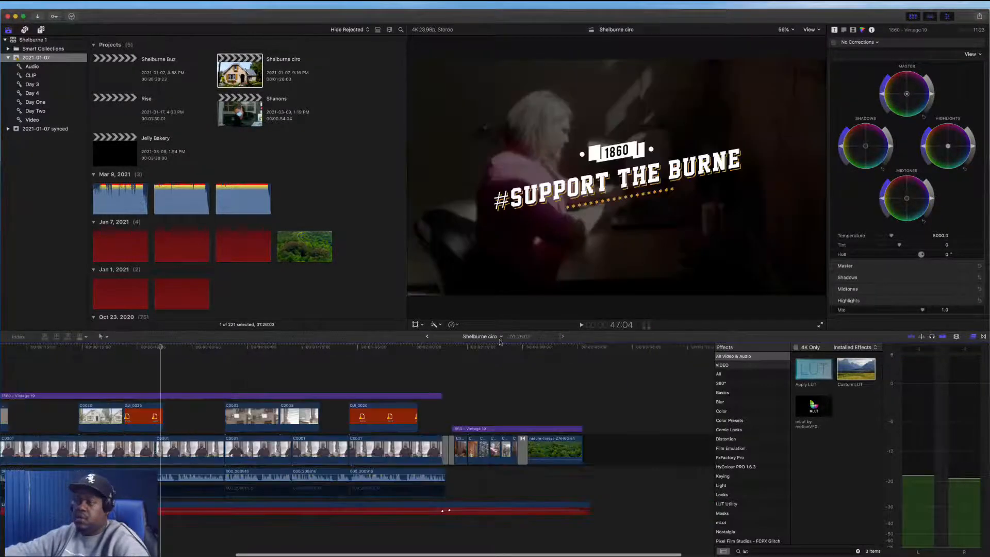
click(427, 337)
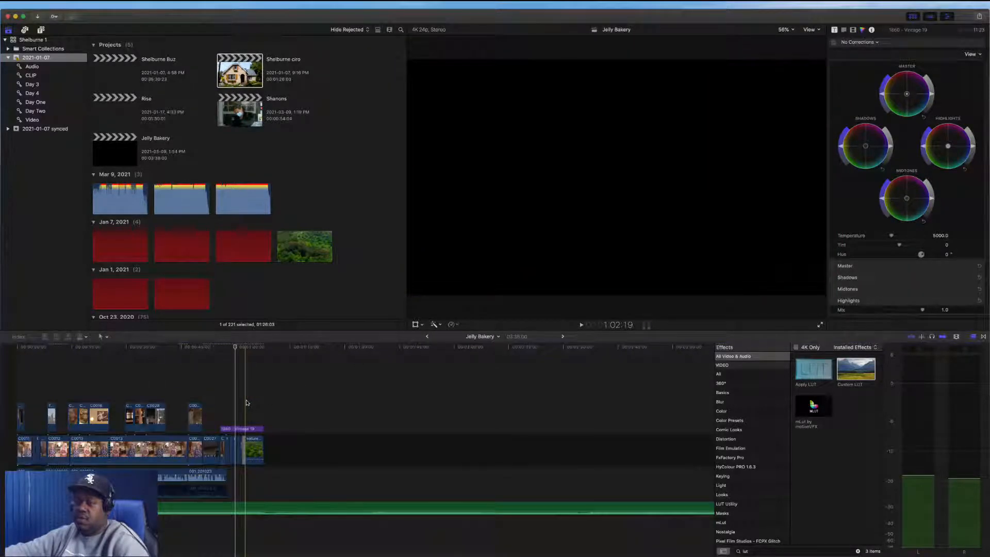
key(space)
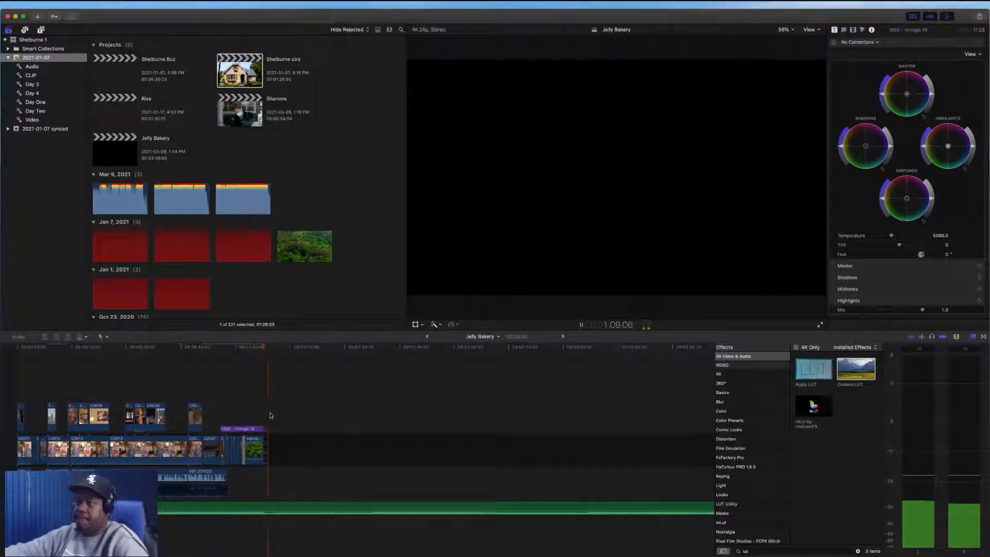
Stop playback, cut the music at the end of the closing title, and delete the overhanging music after the cut
key(space)
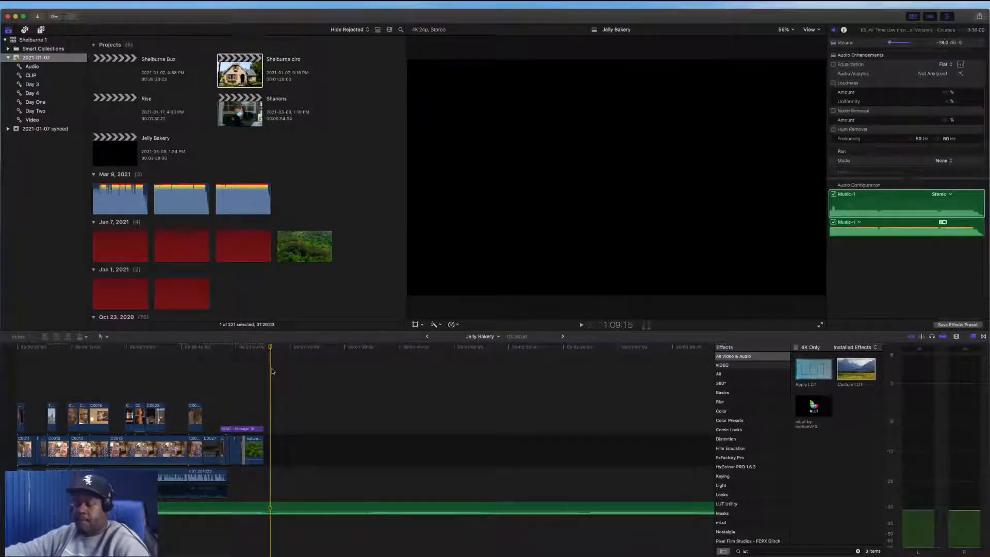
key(super+b)
drag(314, 391, 348, 547)
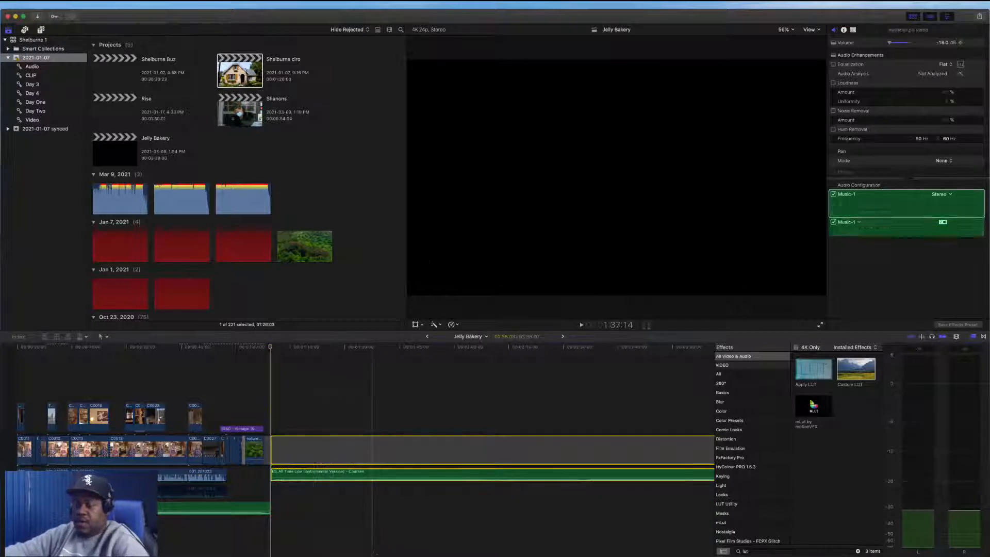
key(Delete)
click(266, 507)
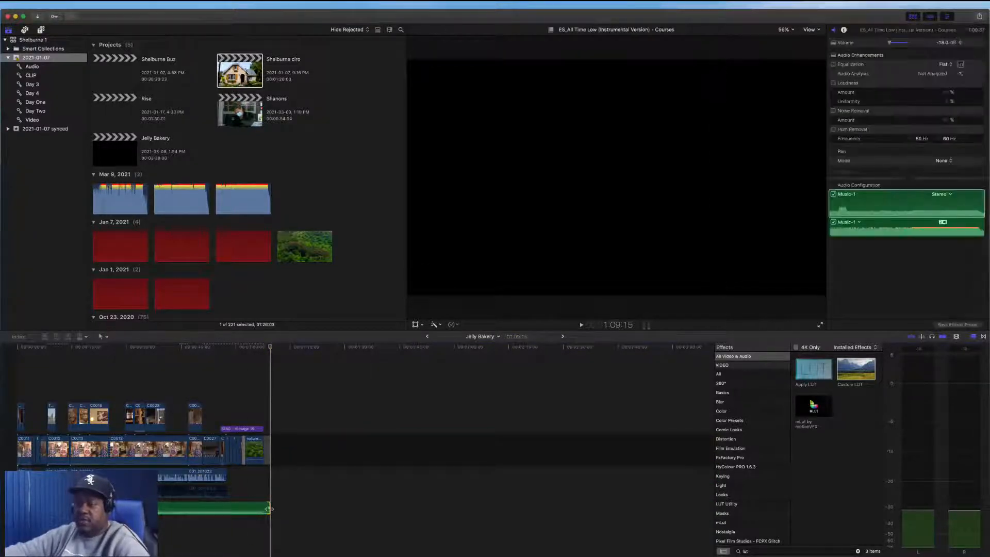
Paste the C0011 clip's Custom LUT, Color Wheels 1 and Hue/Saturation Curves 1 effects onto the first B-roll clip C0029, then review its effects
key(shift+z)
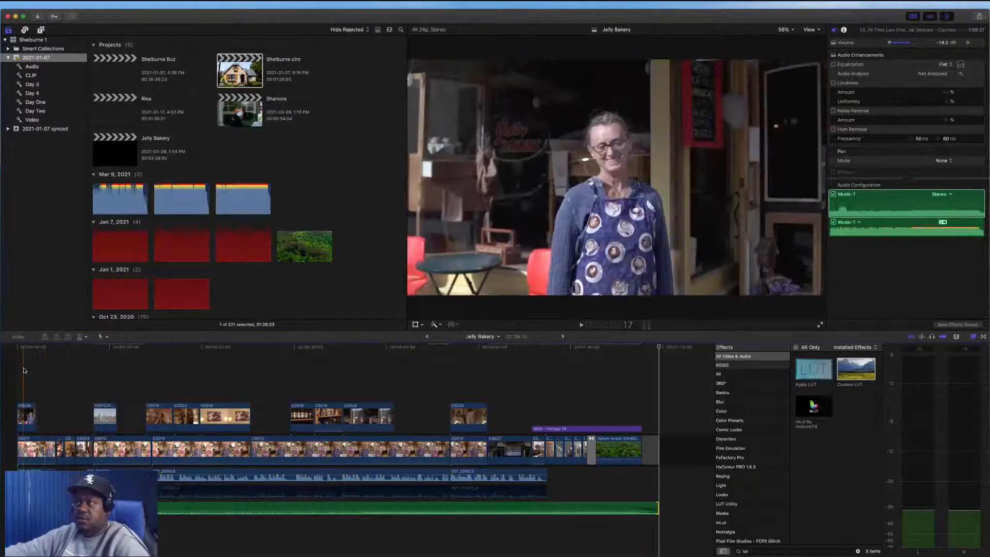
click(26, 416)
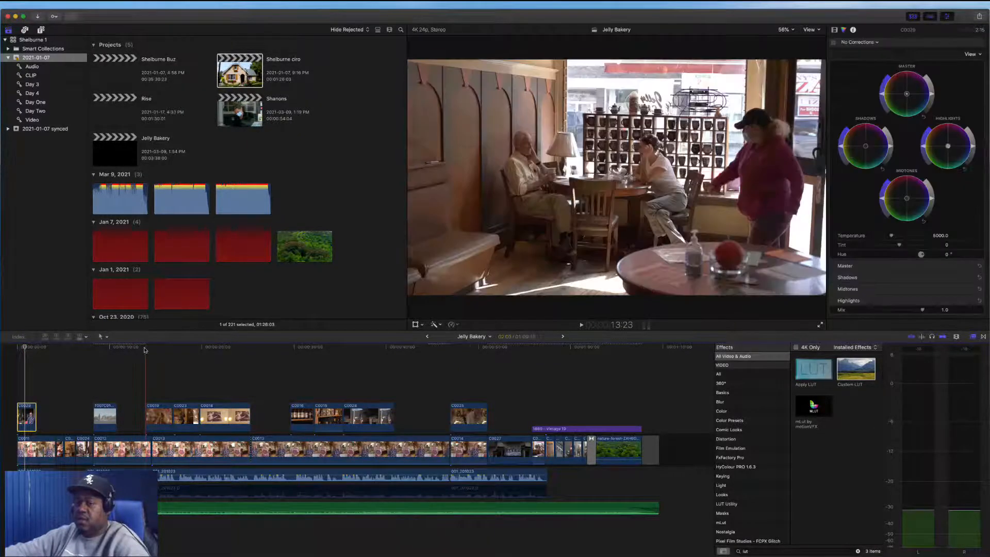
click(41, 454)
click(28, 414)
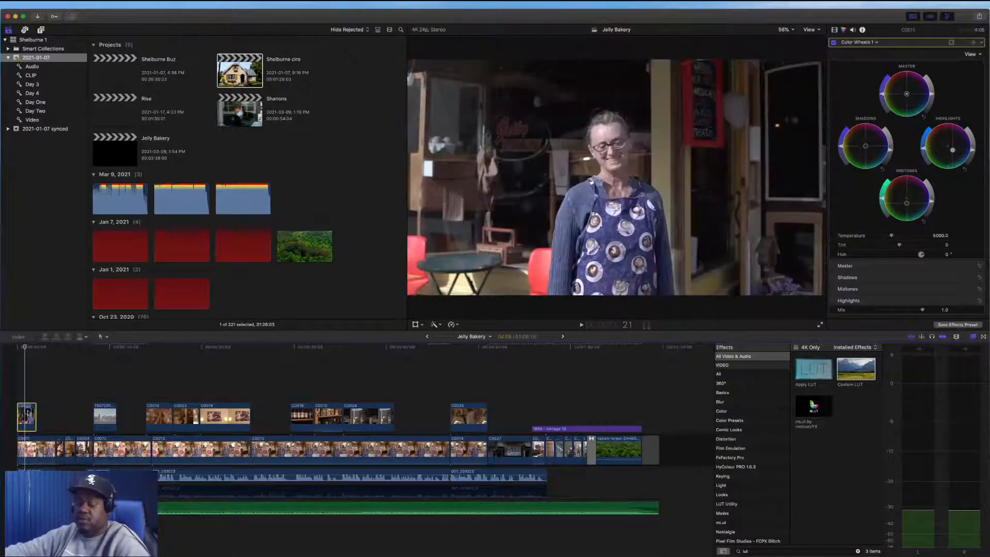
key(shift+super+v)
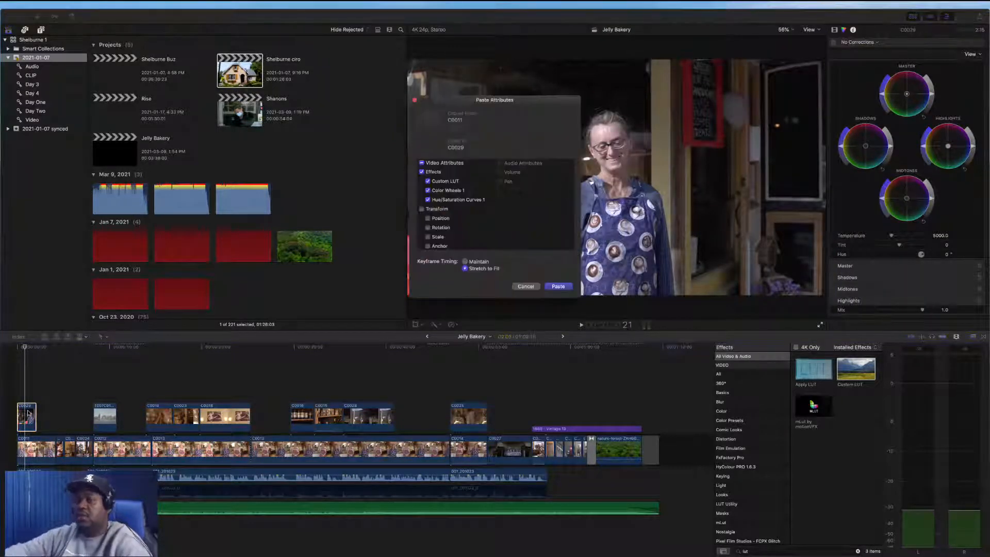
click(556, 285)
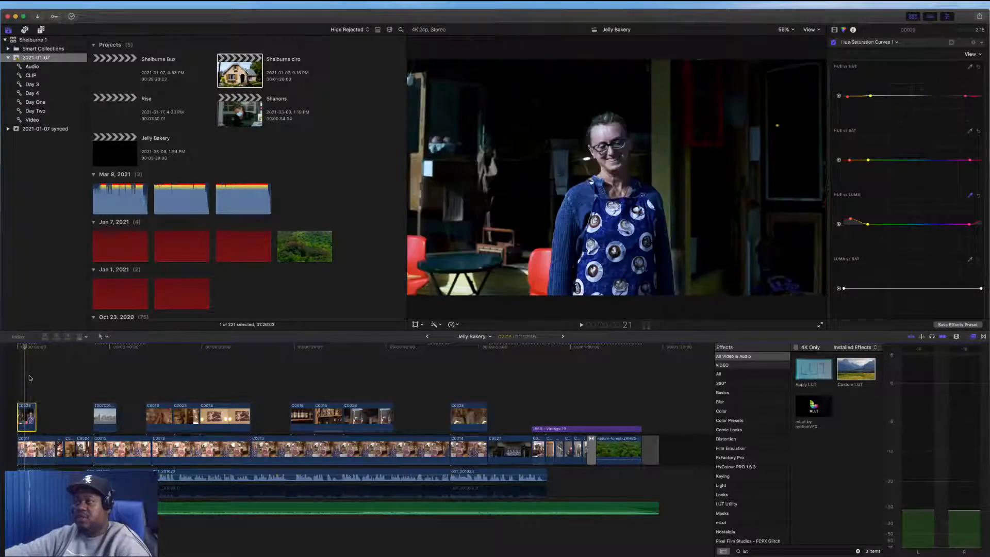
click(29, 379)
click(27, 419)
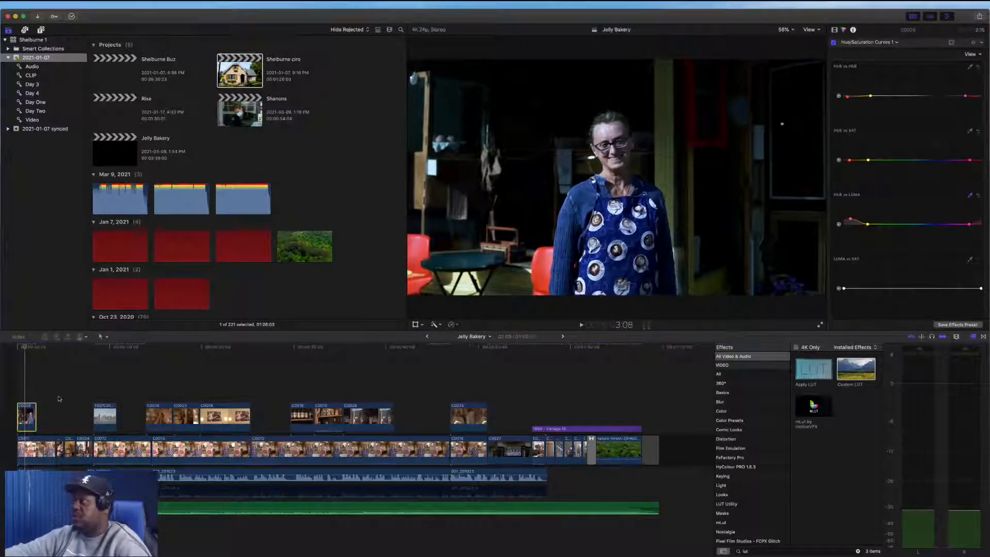
click(835, 31)
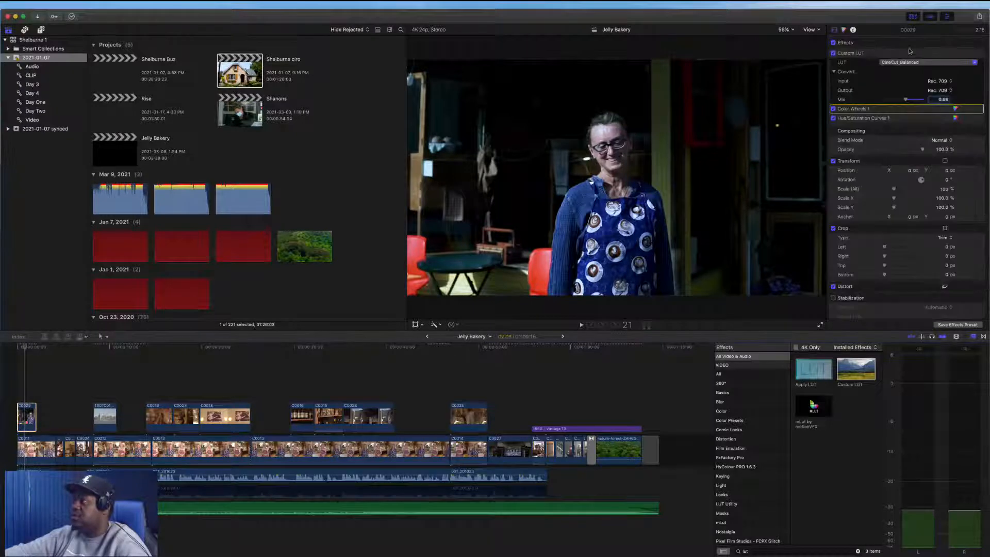
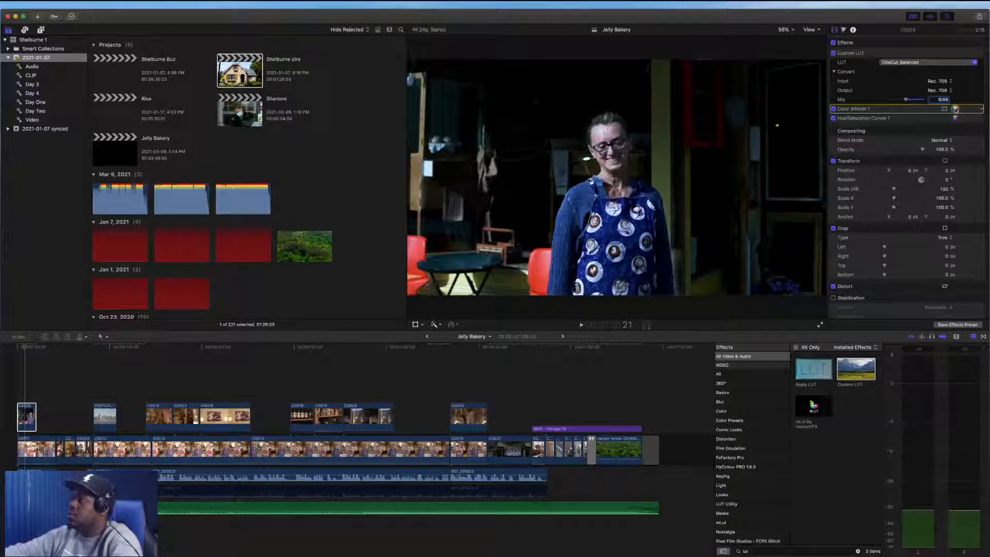
Adjust the Color Wheels 1 shadows, midtones and highlights on B-roll clip C0029 while viewing the luma waveform scope
click(956, 110)
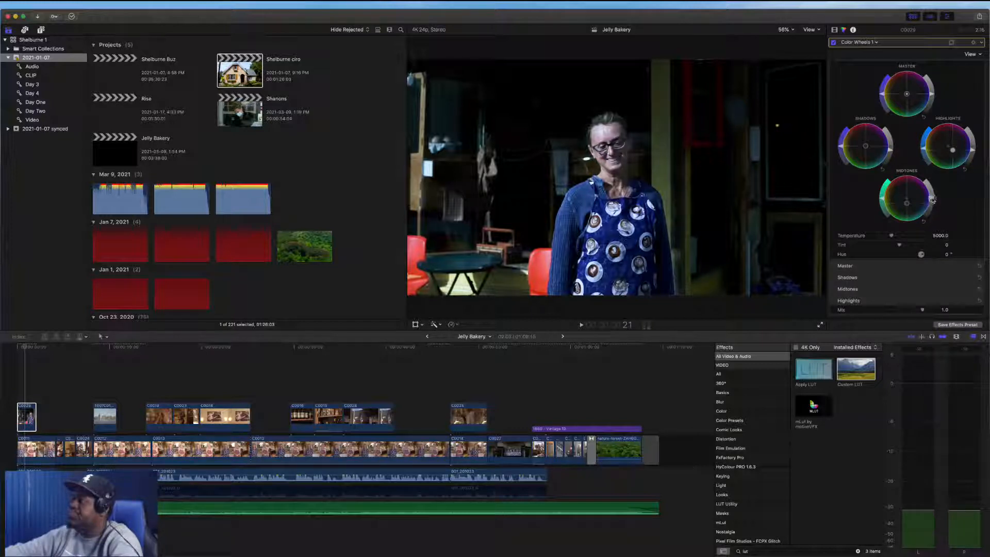
drag(933, 199, 933, 192)
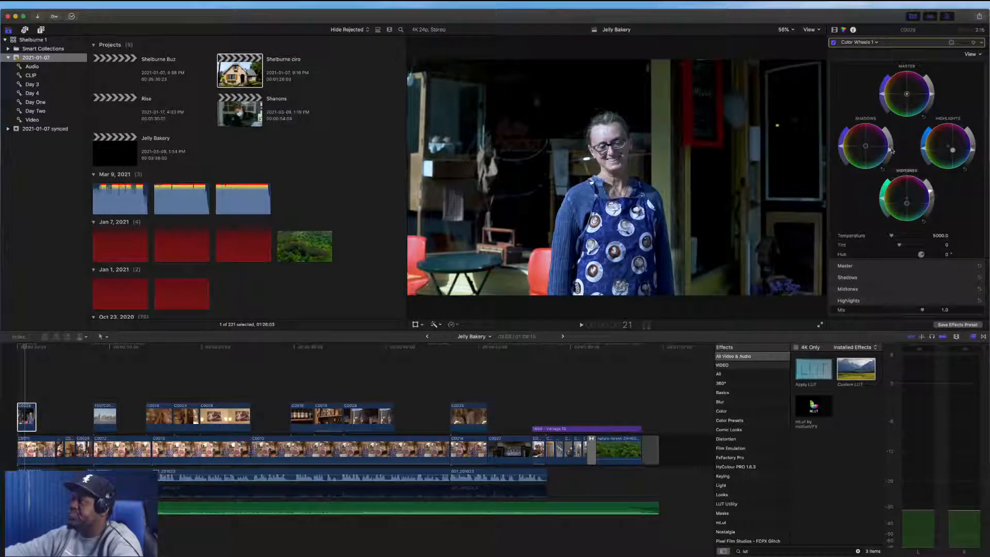
drag(891, 149, 890, 151)
key(super+7)
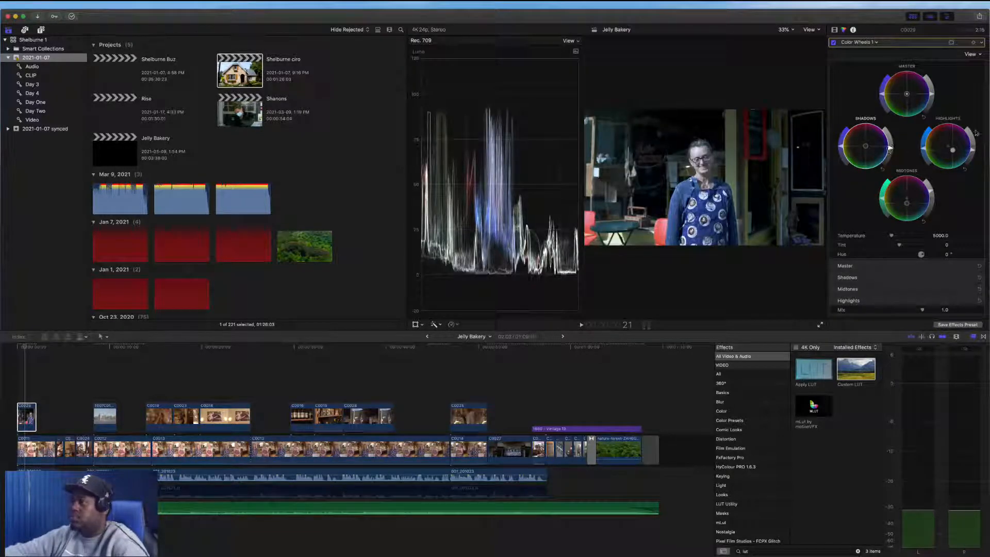
drag(972, 150, 972, 149)
drag(935, 192, 911, 198)
drag(952, 150, 948, 146)
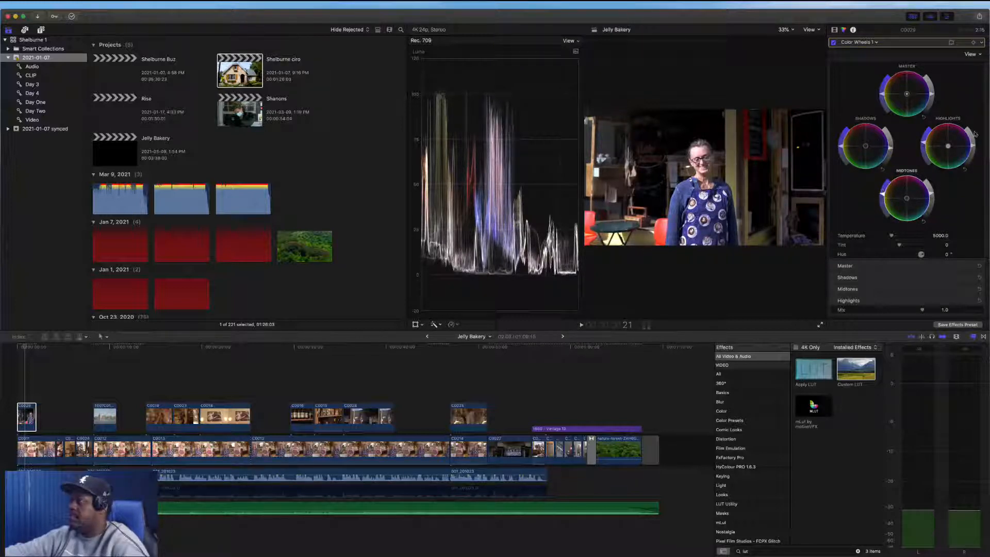
drag(974, 148, 972, 152)
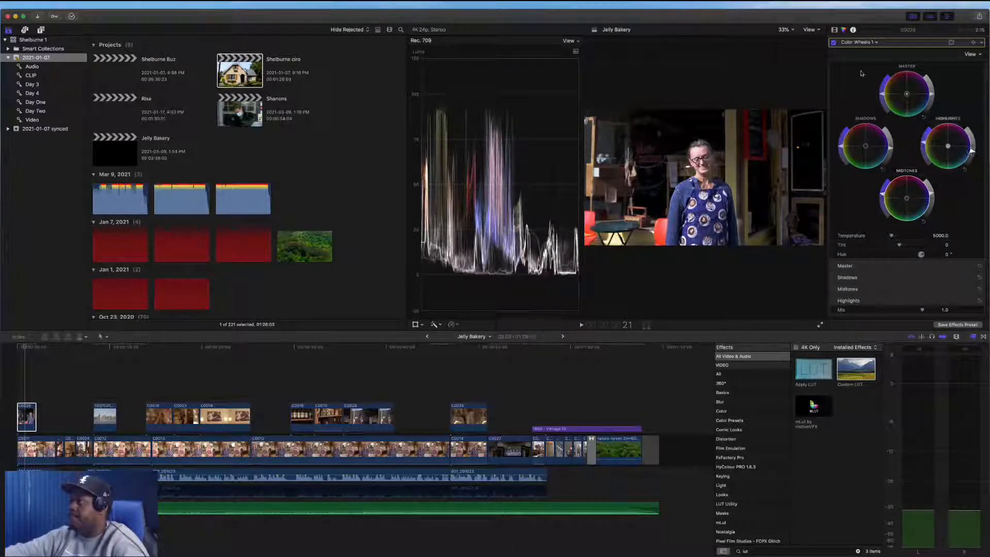
Review C0029's Hue/Saturation Curves 1 and the Custom LUT Mix setting
click(859, 42)
click(860, 64)
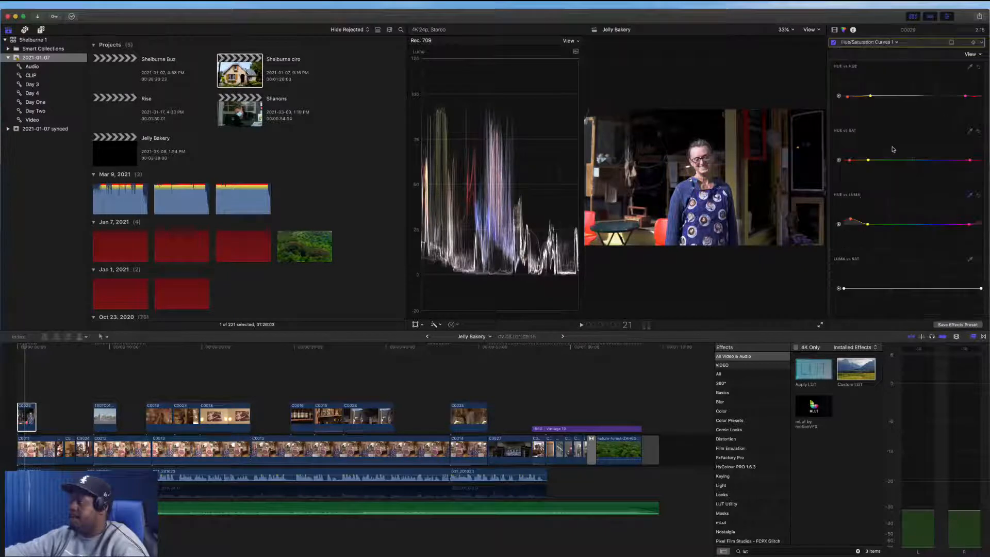
drag(851, 220, 851, 221)
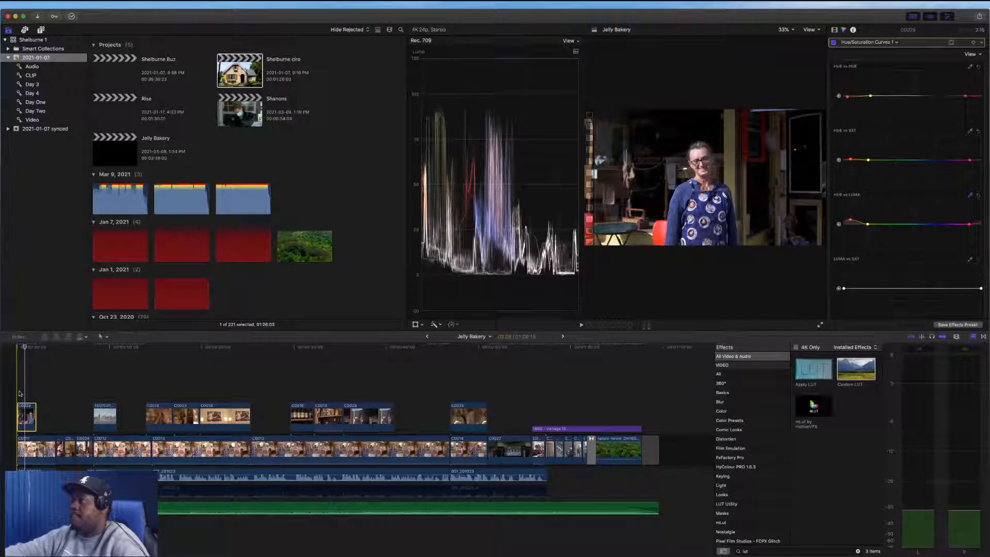
click(834, 30)
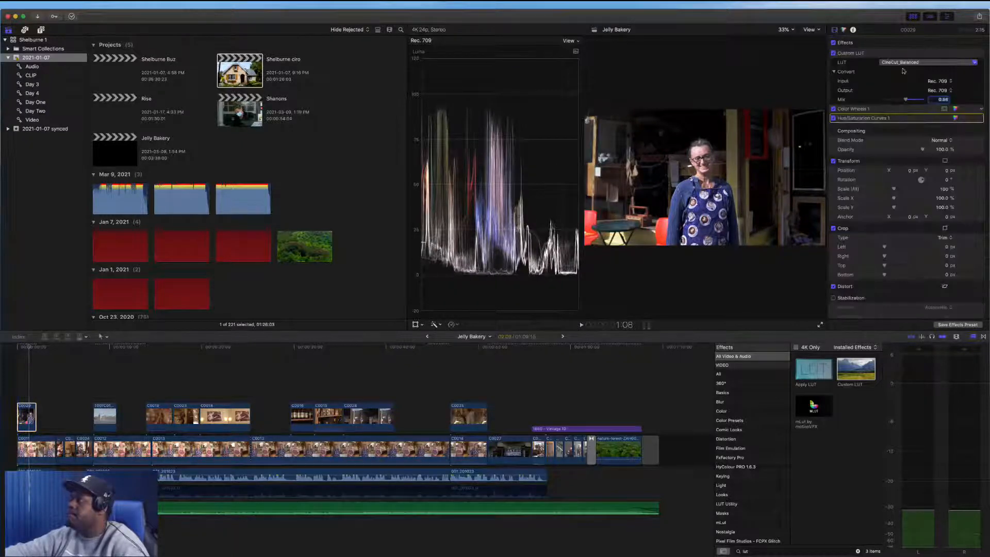
mouse_move(906, 99)
mouse_down()
mouse_move(926, 99)
mouse_move(889, 100)
mouse_move(906, 100)
mouse_up()
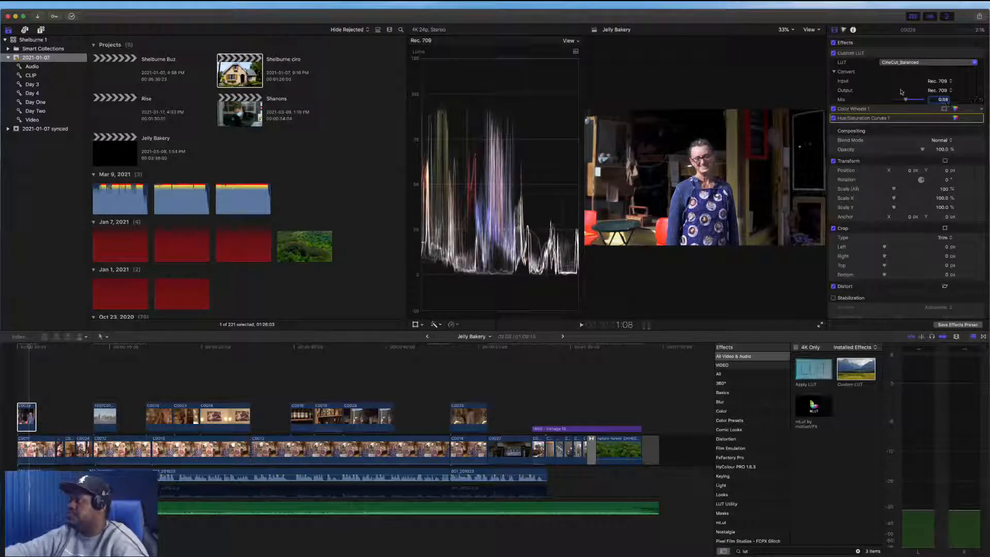
Refine C0029's Color Wheels 1 highlights and midtones
click(956, 109)
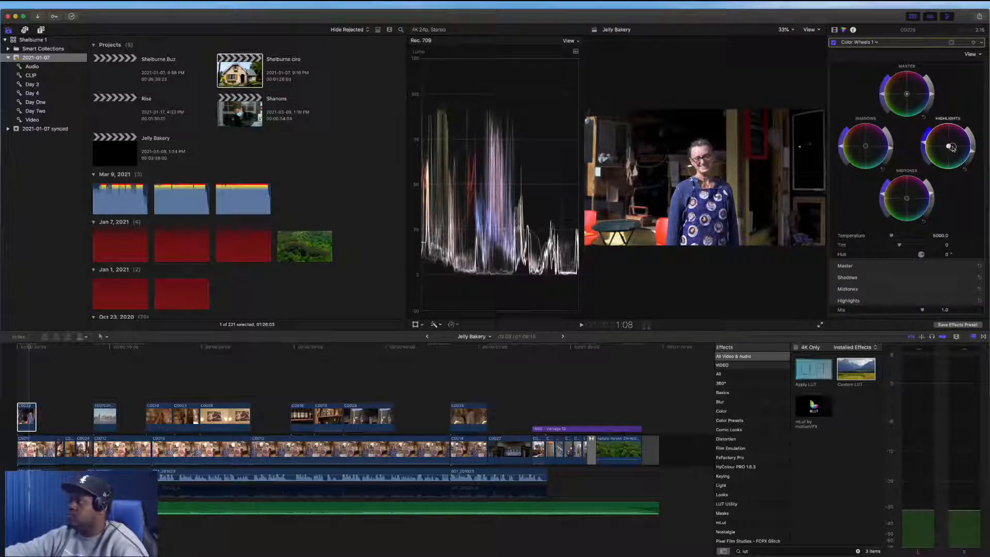
drag(952, 148, 940, 149)
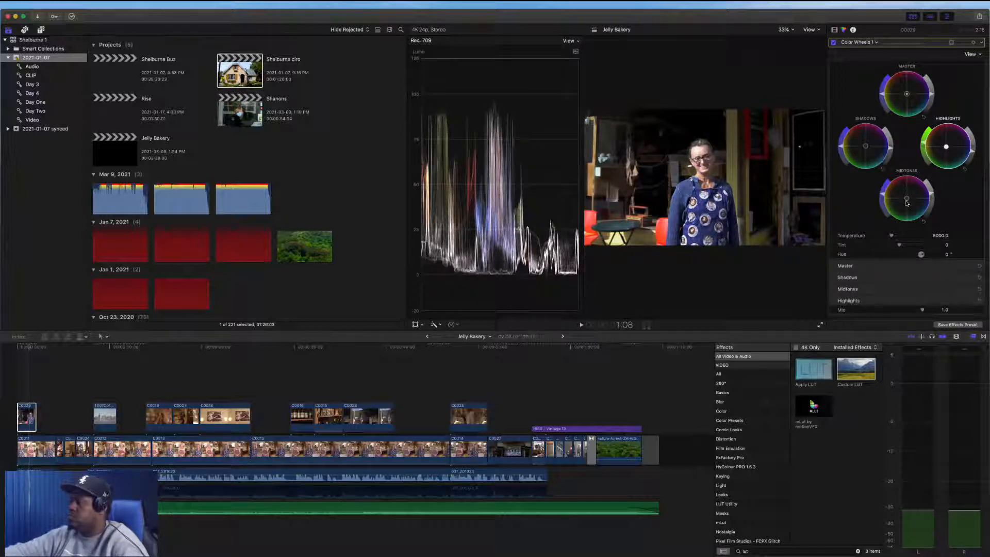
drag(907, 201, 899, 194)
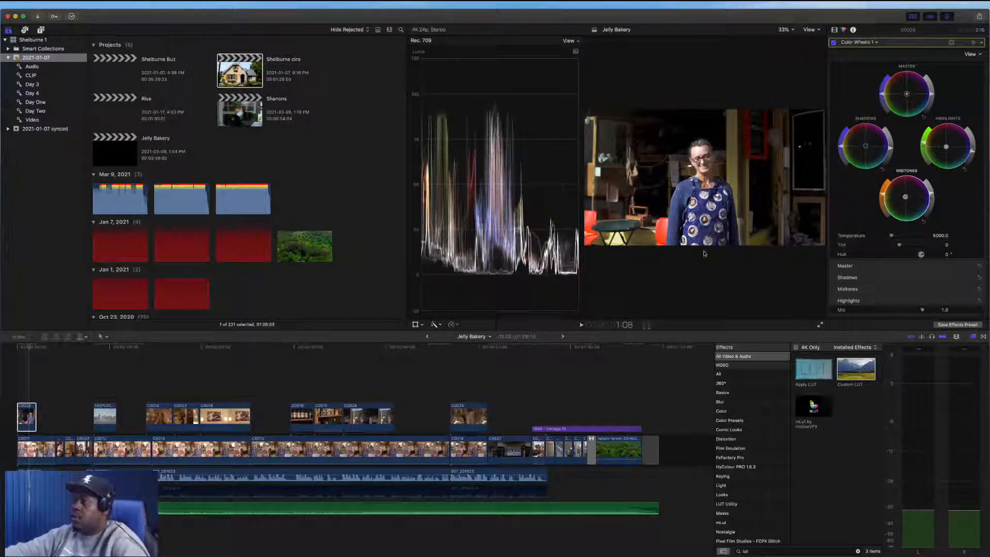
click(820, 324)
key(Escape)
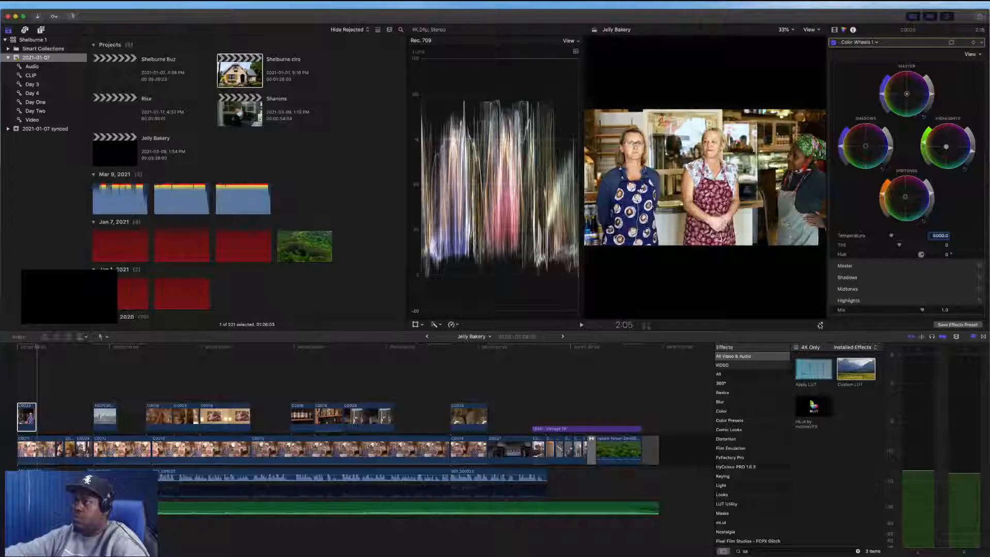
Paste the Custom LUT, Color Wheels 1 and Hue/Saturation Curves 1 attributes onto B-roll clip C0019
click(35, 421)
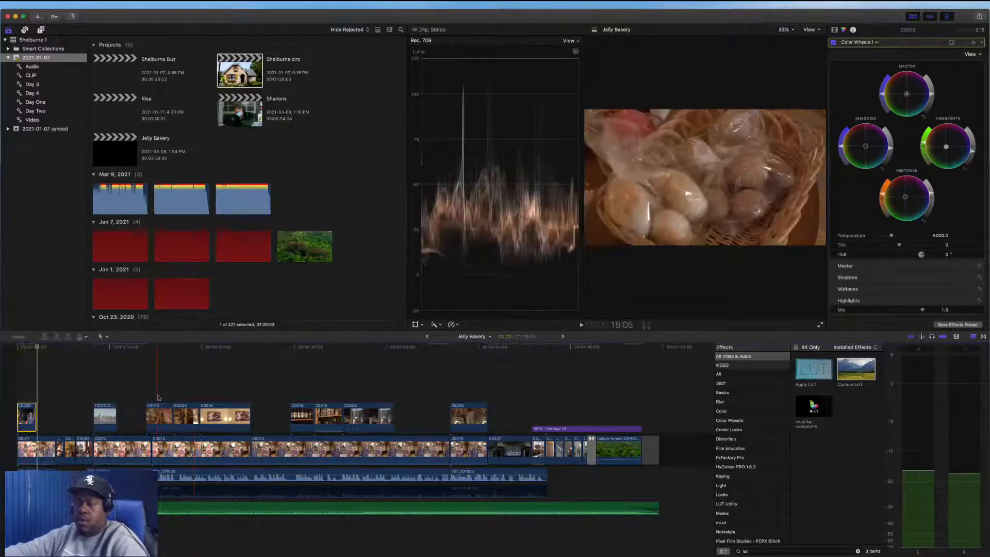
click(39, 454)
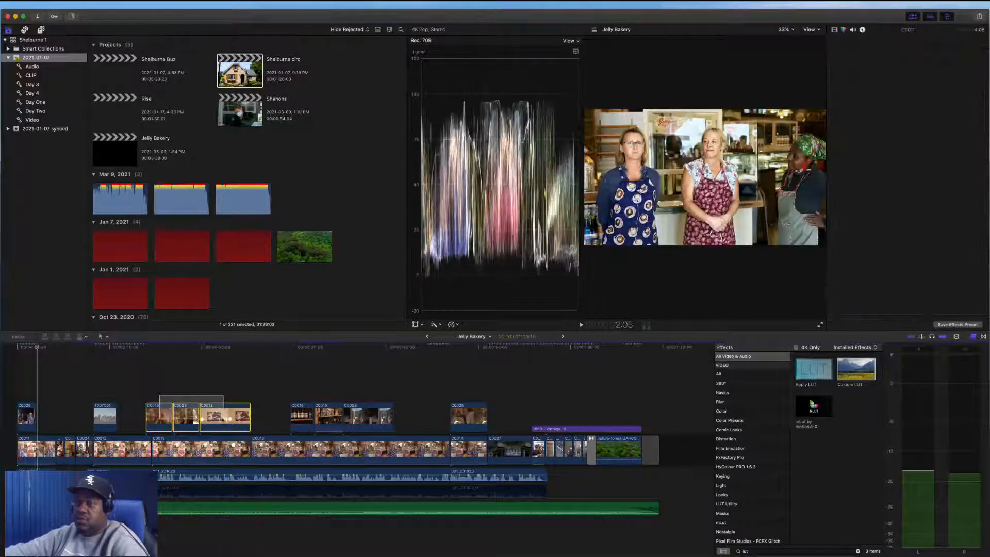
click(159, 415)
key(super+shift+v)
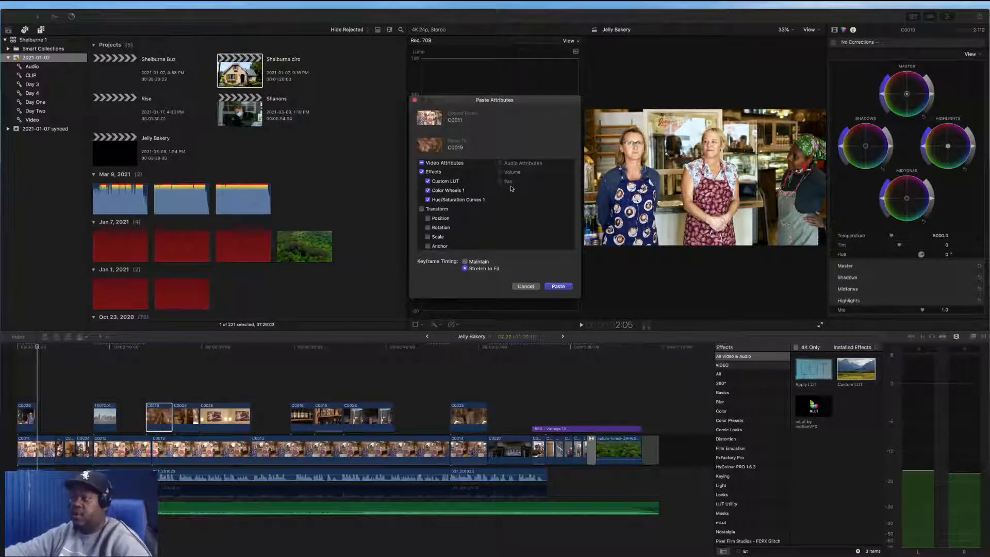
click(557, 286)
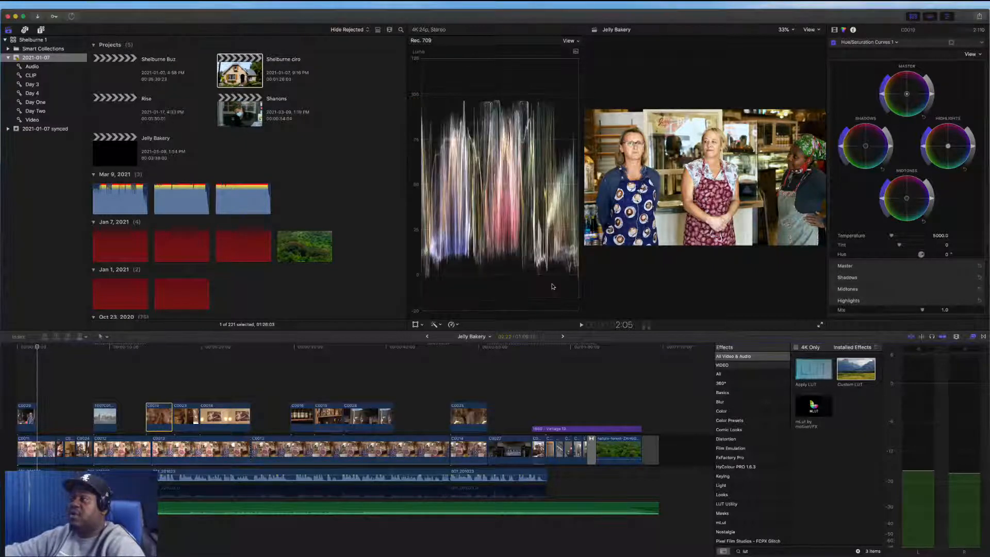
Fine-tune C0019's Color Wheels 1 highlights, midtones and shadows
click(160, 387)
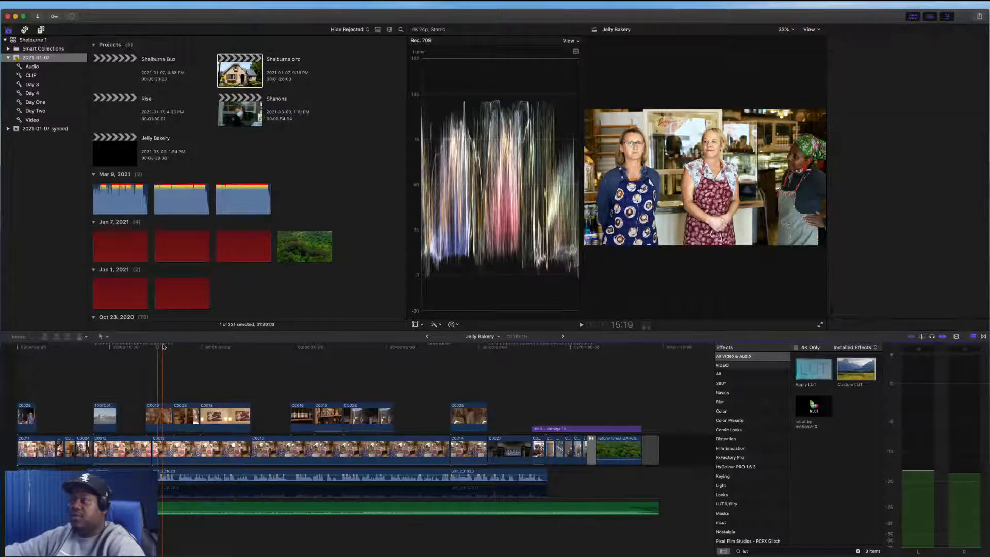
click(160, 415)
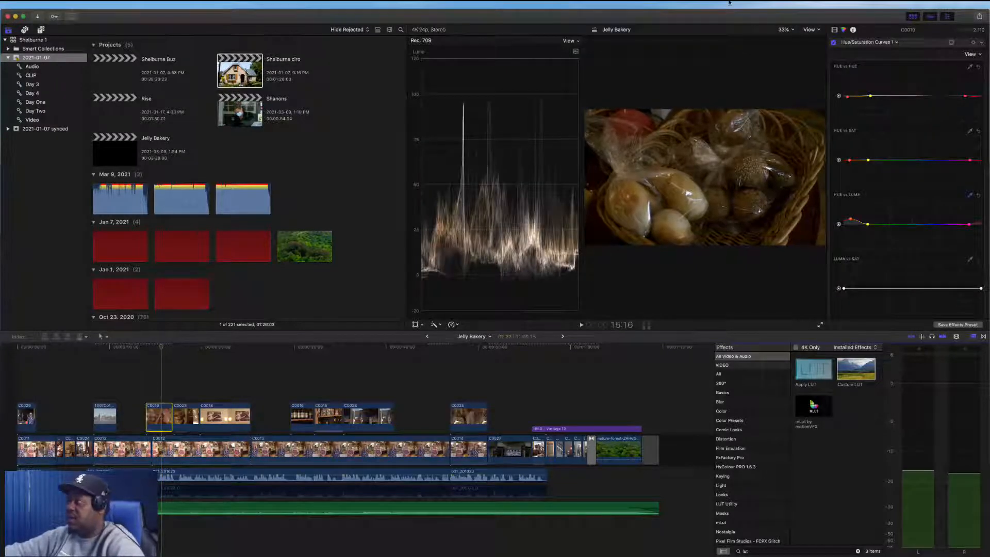
click(835, 30)
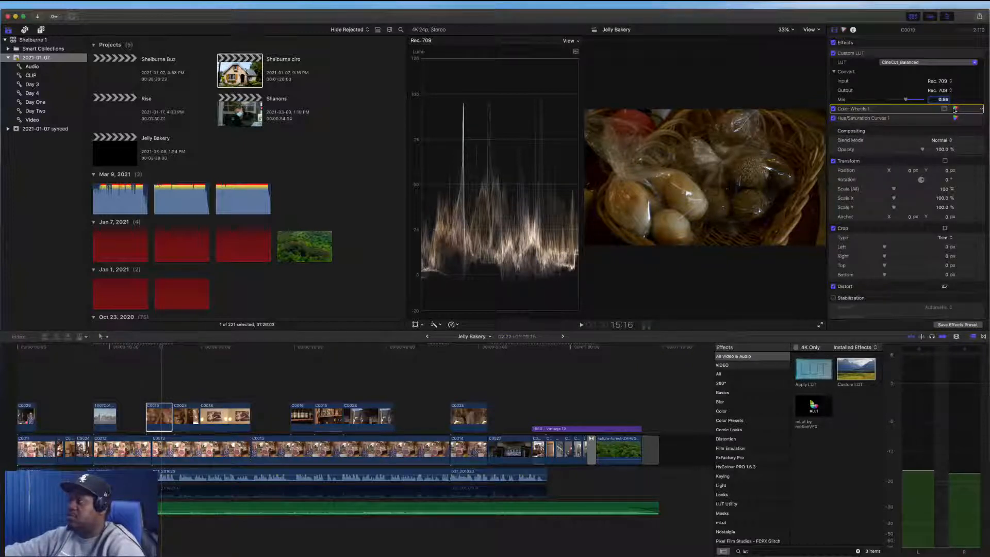
click(955, 117)
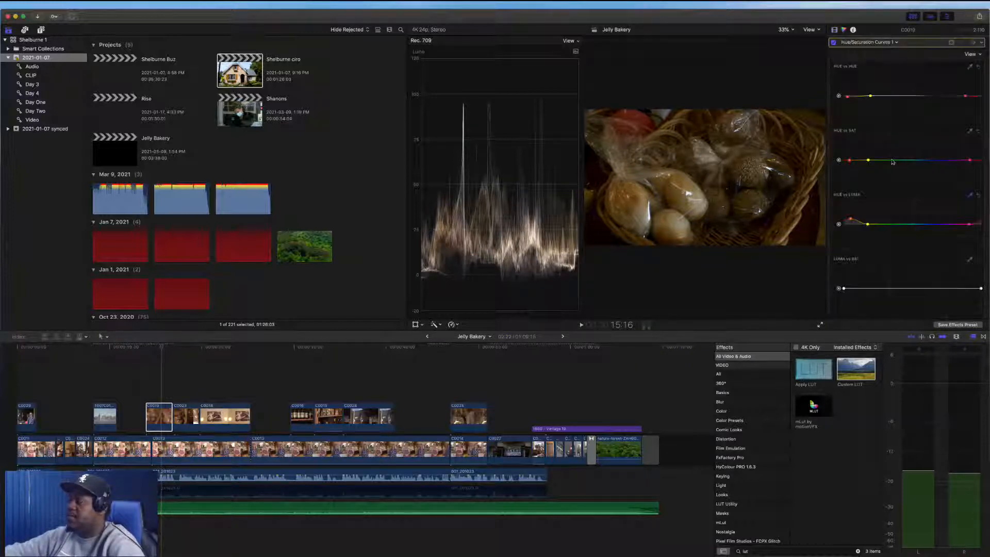
click(844, 44)
click(859, 58)
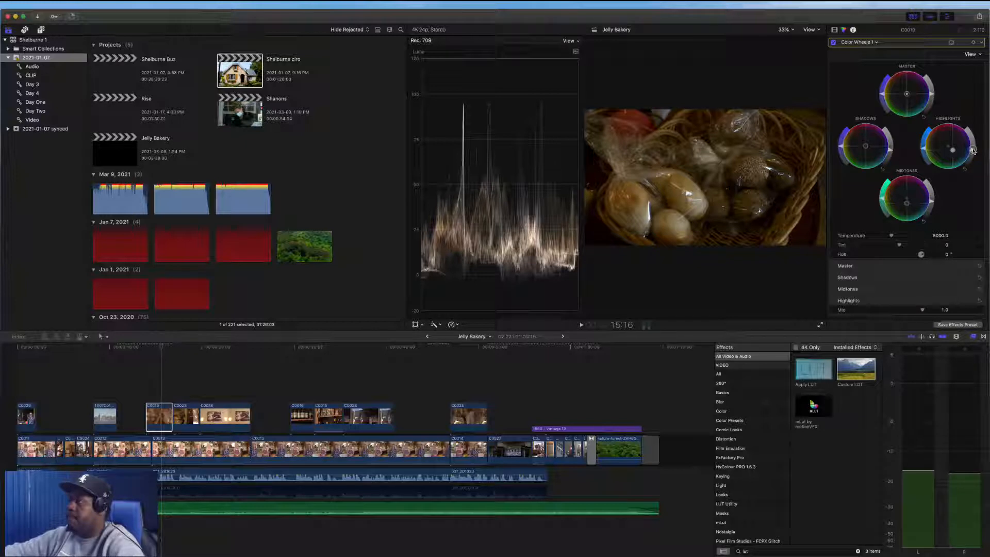
drag(973, 150, 974, 138)
drag(932, 202, 932, 194)
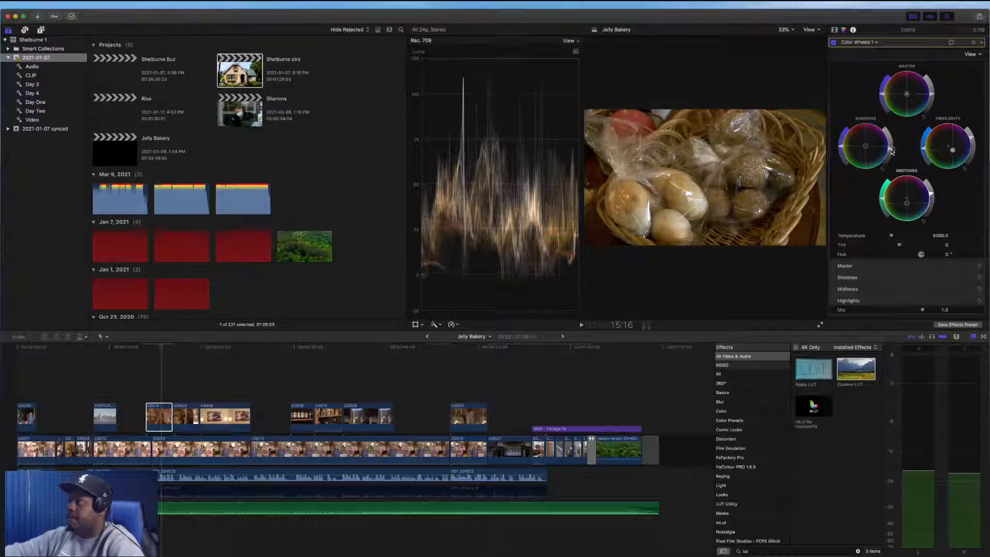
drag(892, 153, 891, 148)
drag(926, 197, 882, 193)
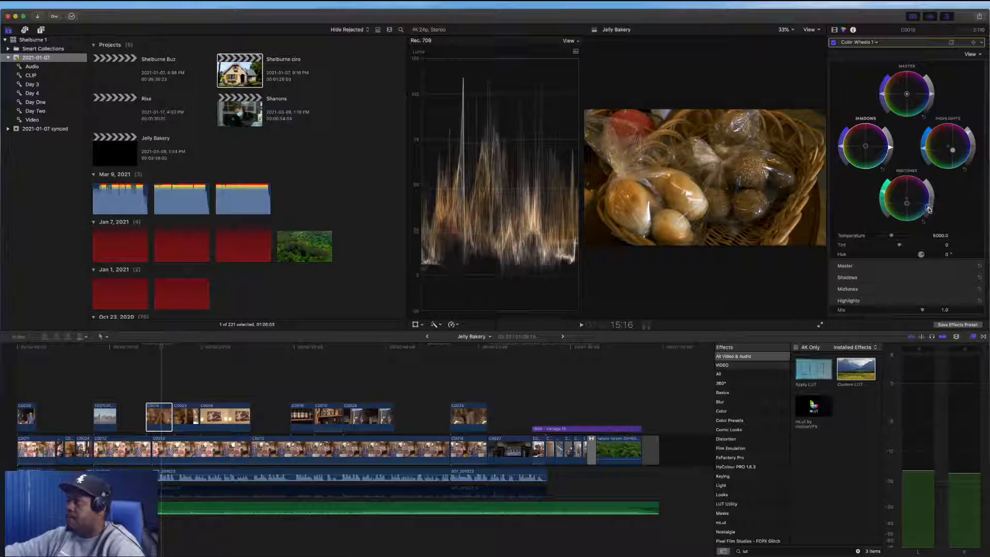
mouse_move(909, 207)
mouse_down()
mouse_move(902, 197)
mouse_move(913, 201)
mouse_up()
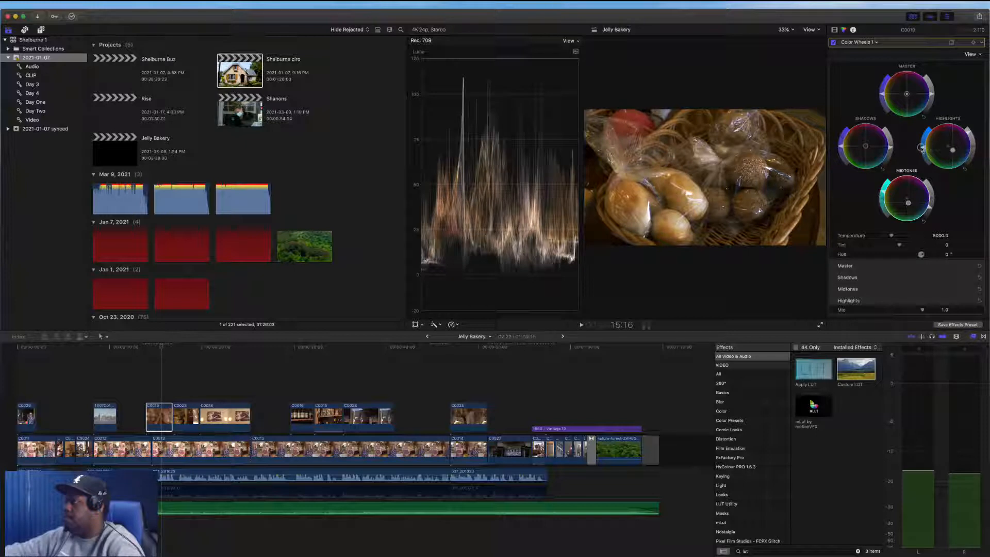
drag(970, 134, 970, 134)
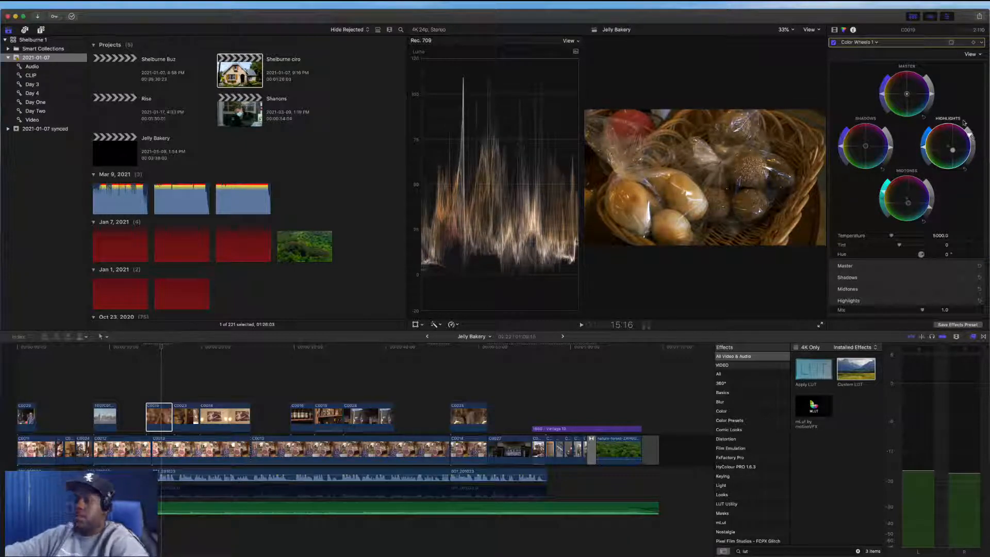
Paste C0019's Custom LUT, Color Wheels 1 and Hue/Saturation Curves 1 attributes onto five other connected B-roll clips
click(166, 419)
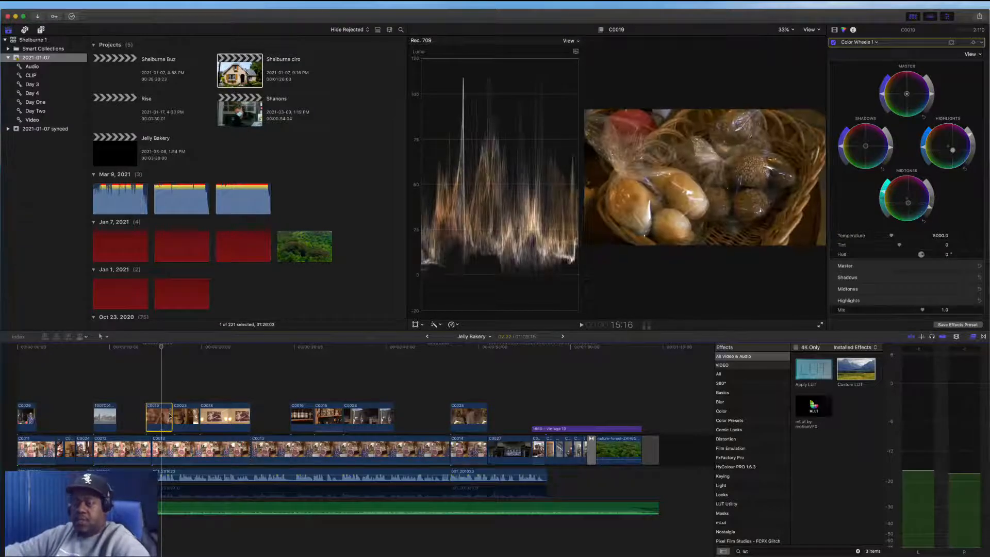
drag(181, 390, 335, 426)
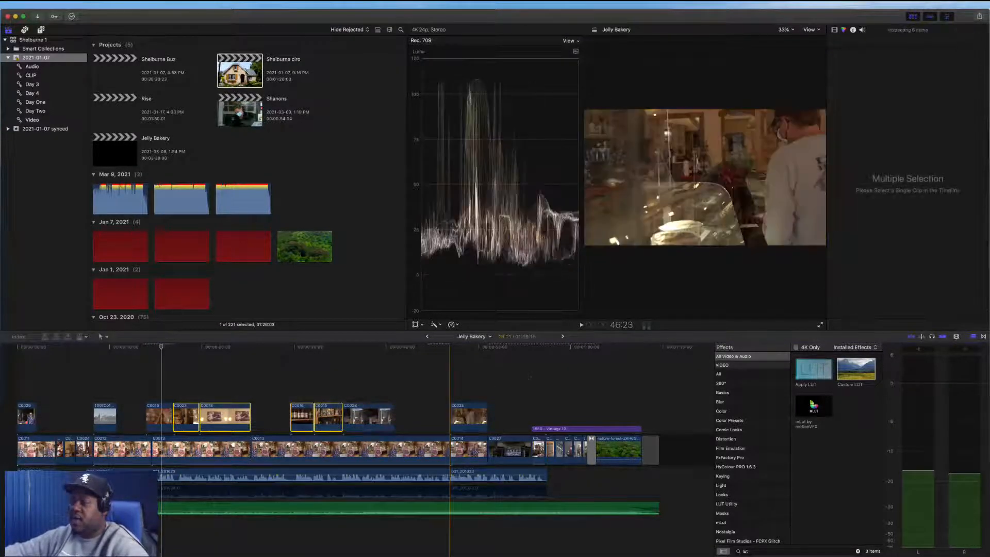
drag(470, 394, 478, 414)
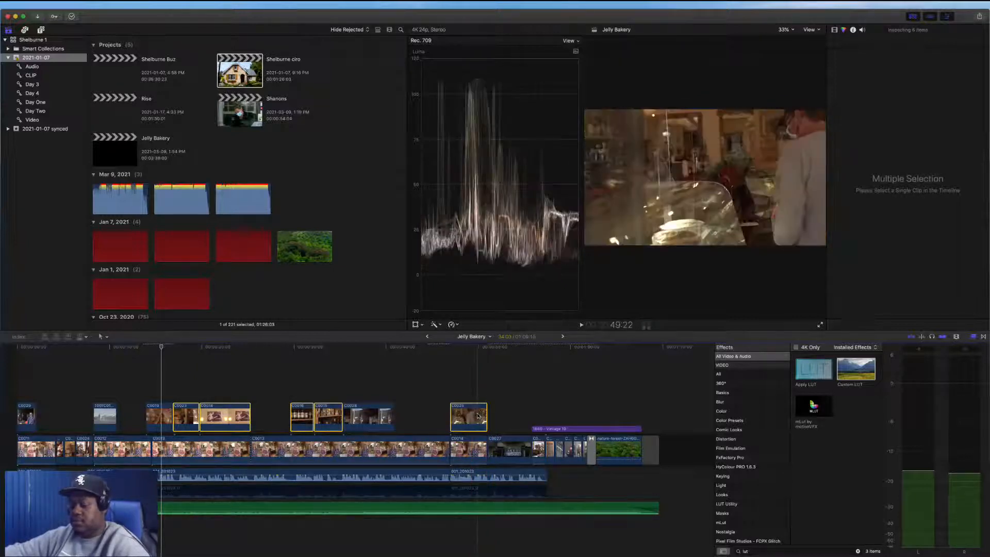
key(shift+super+v)
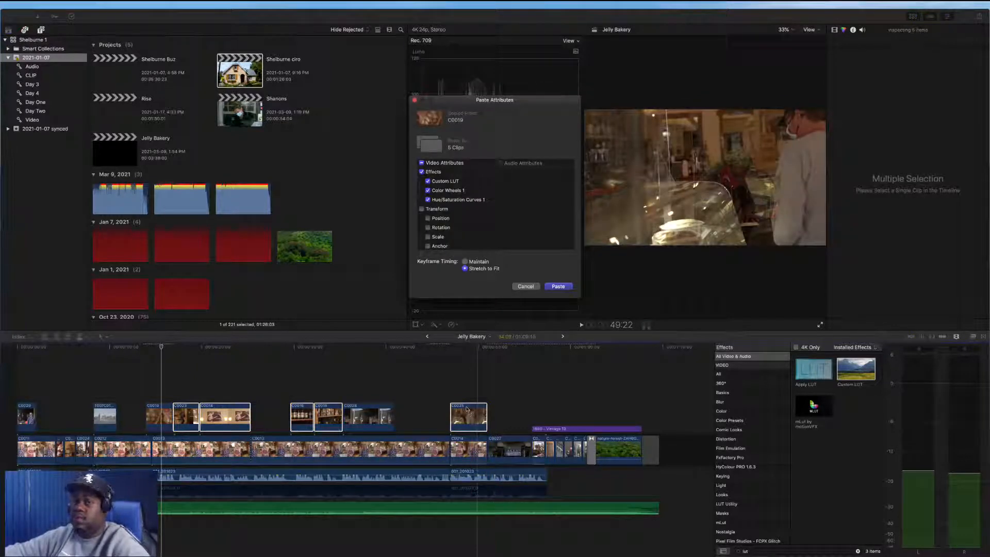
click(561, 288)
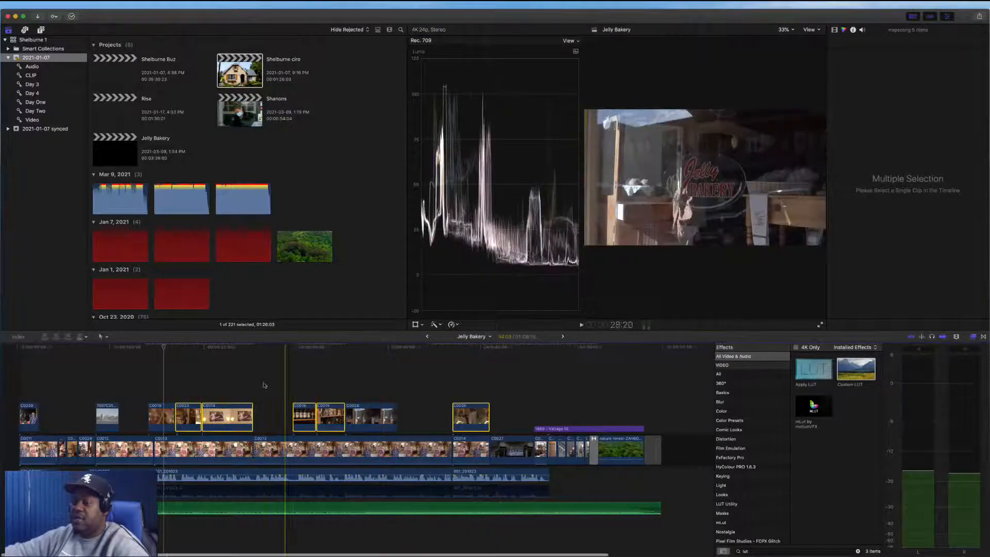
Select B-roll clip C0023 at the playhead and try shifting its Hue vs Hue curve
click(164, 396)
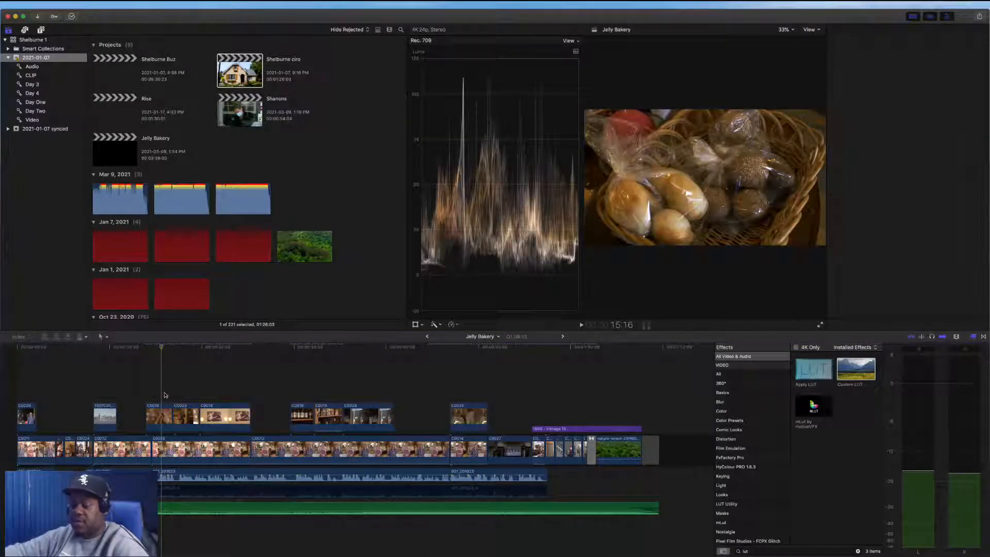
click(183, 423)
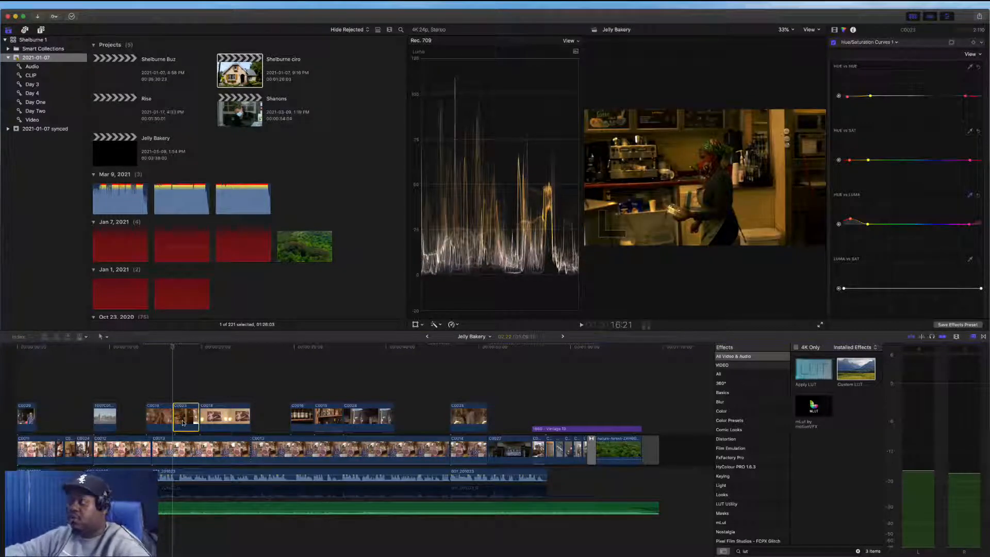
click(186, 397)
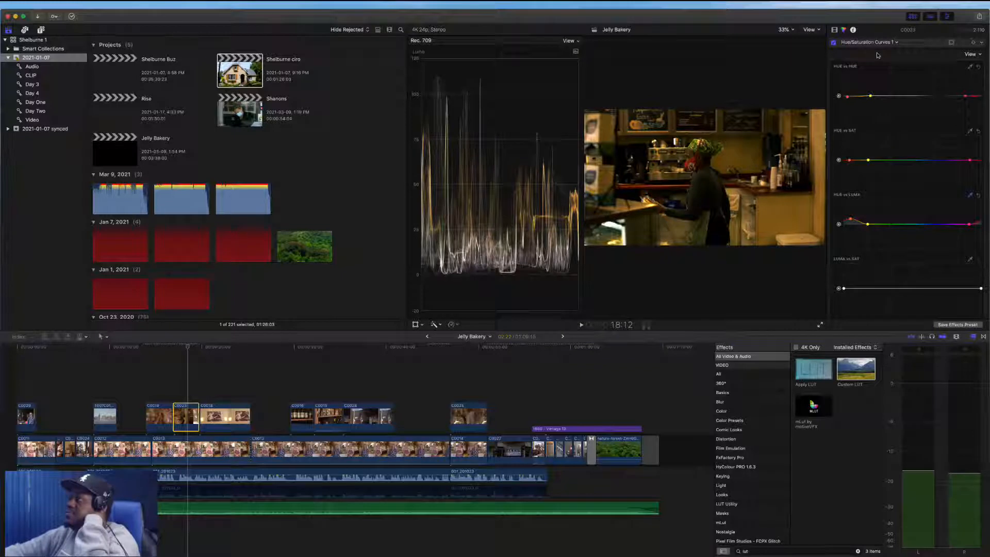
click(847, 96)
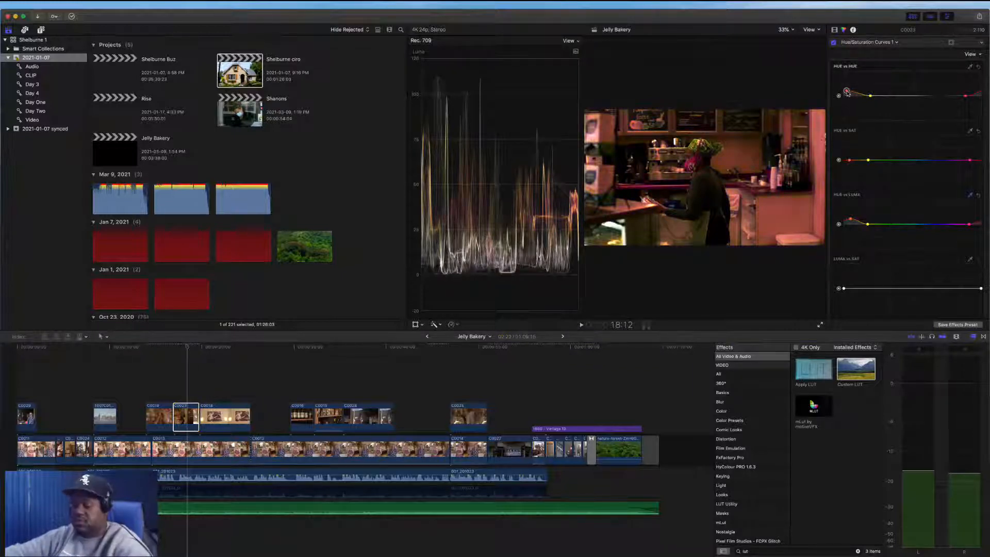
drag(848, 93, 847, 95)
drag(846, 33, 846, 34)
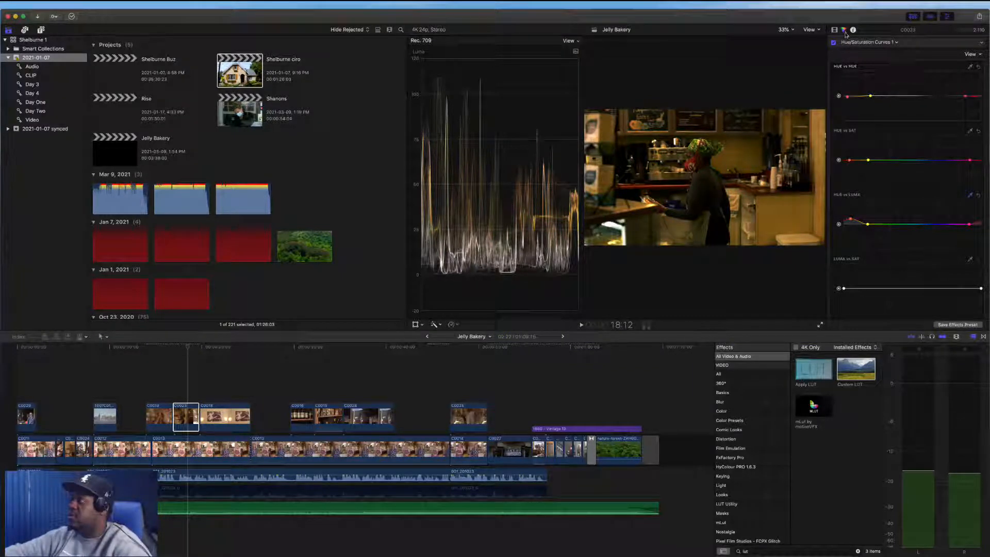
Adjust C0023's Color Wheels 1 highlights, midtones, shadows and master wheels, then reset the highlights wheel
click(847, 43)
click(866, 56)
drag(949, 157, 953, 153)
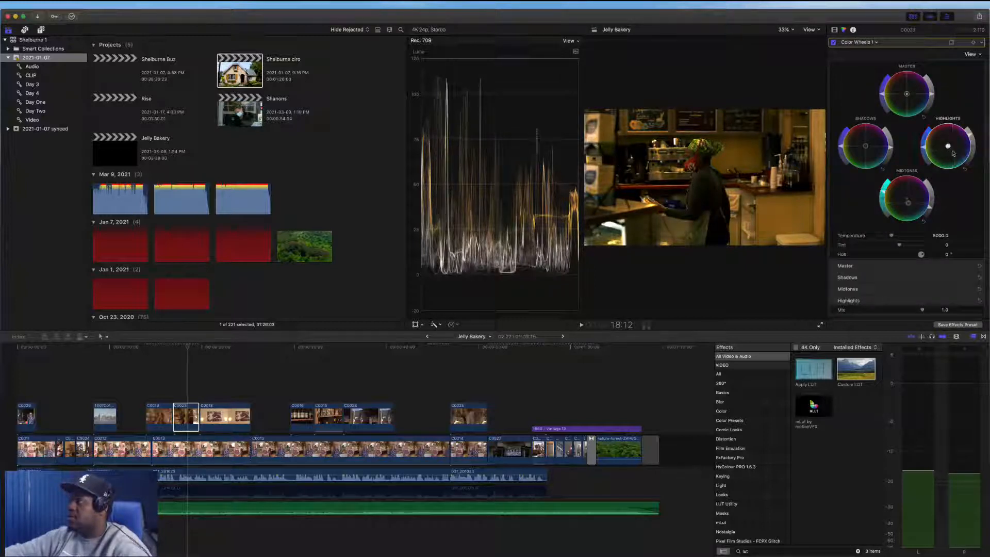
drag(908, 202, 909, 207)
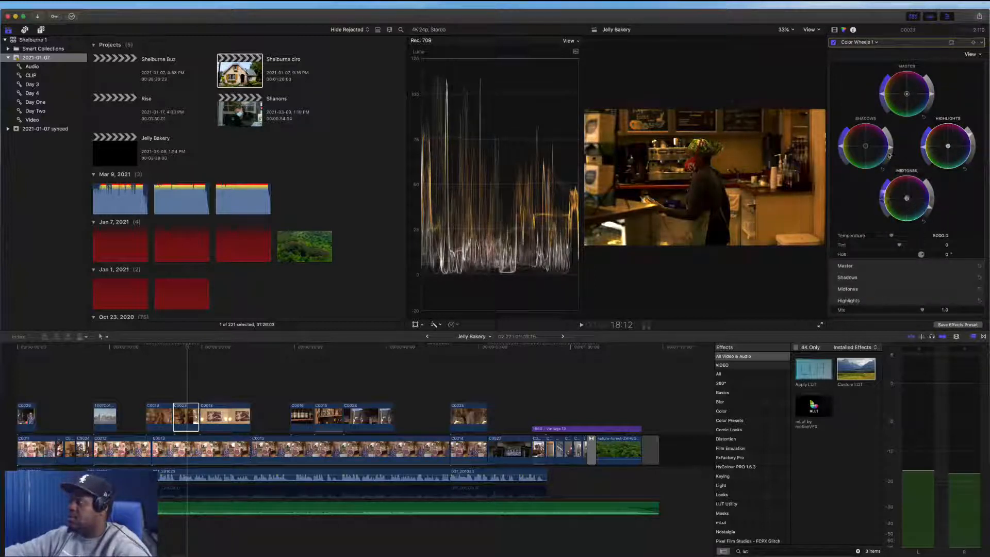
click(868, 148)
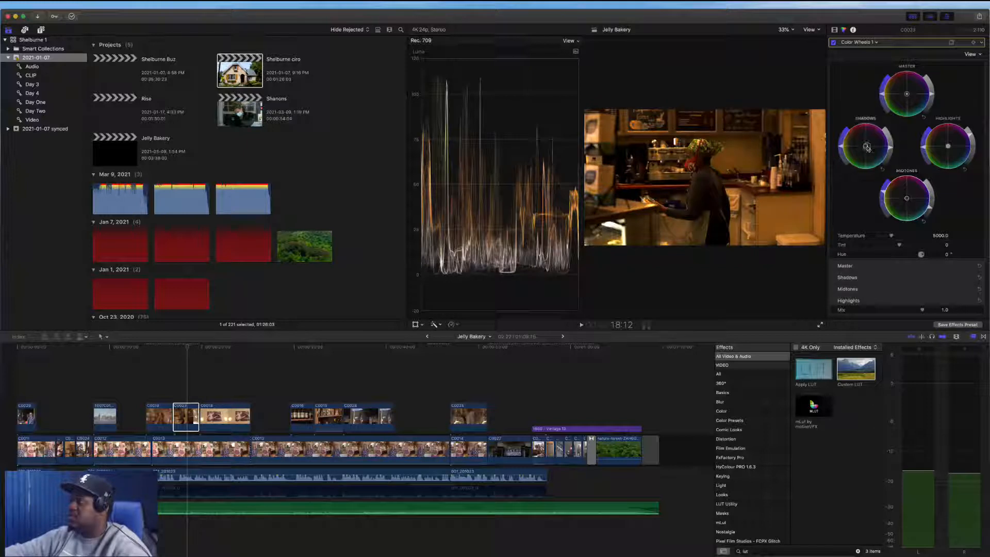
click(908, 95)
mouse_move(951, 150)
mouse_down()
mouse_move(951, 188)
mouse_move(953, 150)
mouse_up()
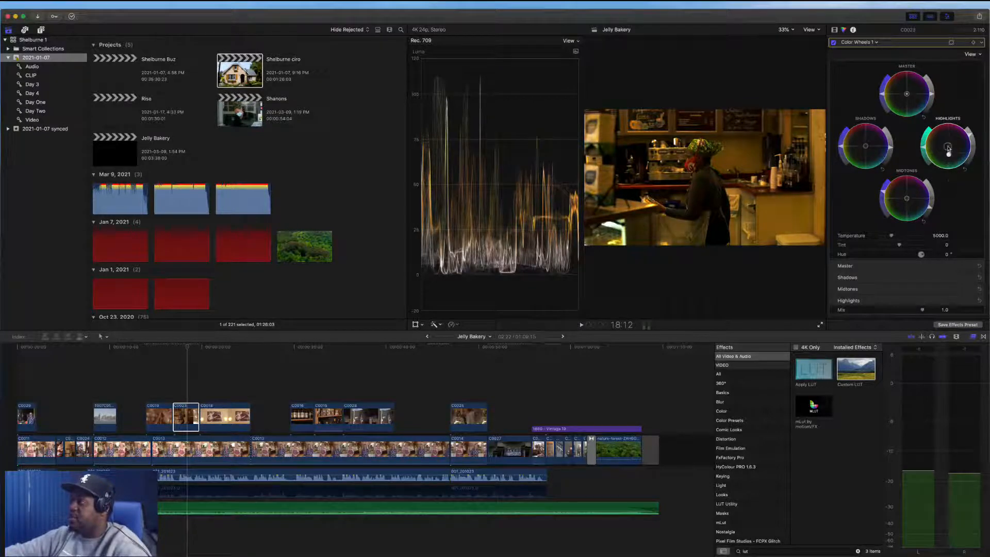
double_click(949, 155)
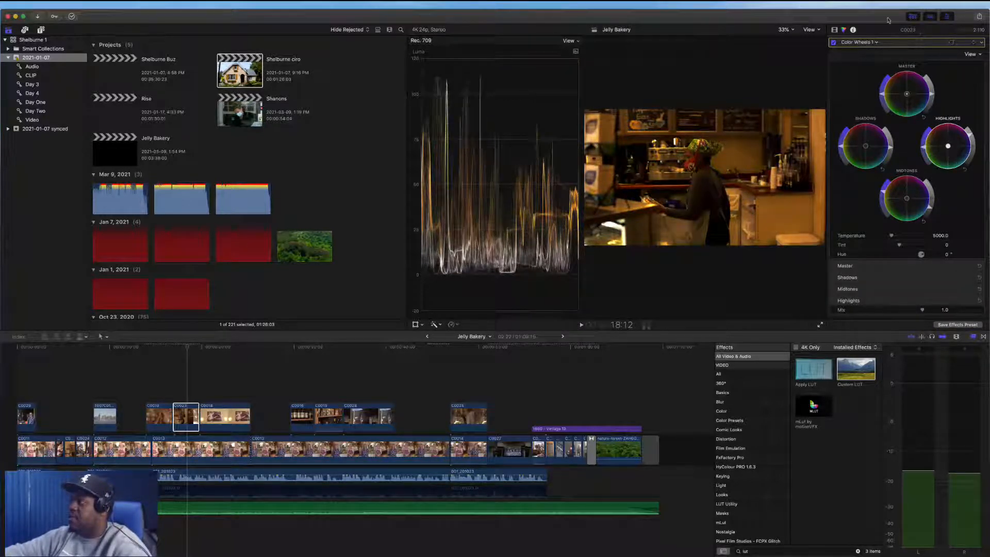
Add a Color Board and set its highlights color to 32°, -87% and midtones to 238°, 9%
click(857, 44)
click(866, 81)
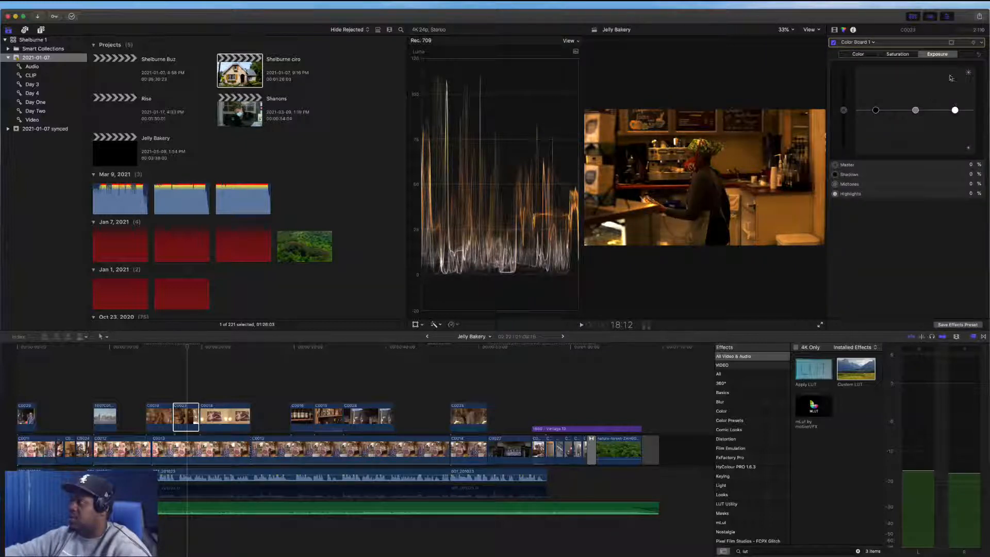
click(903, 55)
click(860, 57)
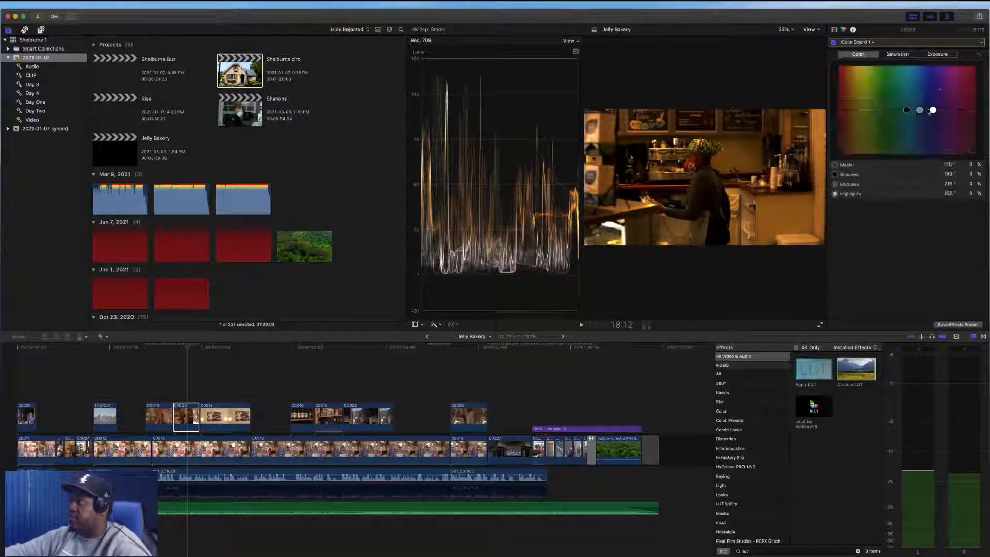
drag(933, 111, 850, 148)
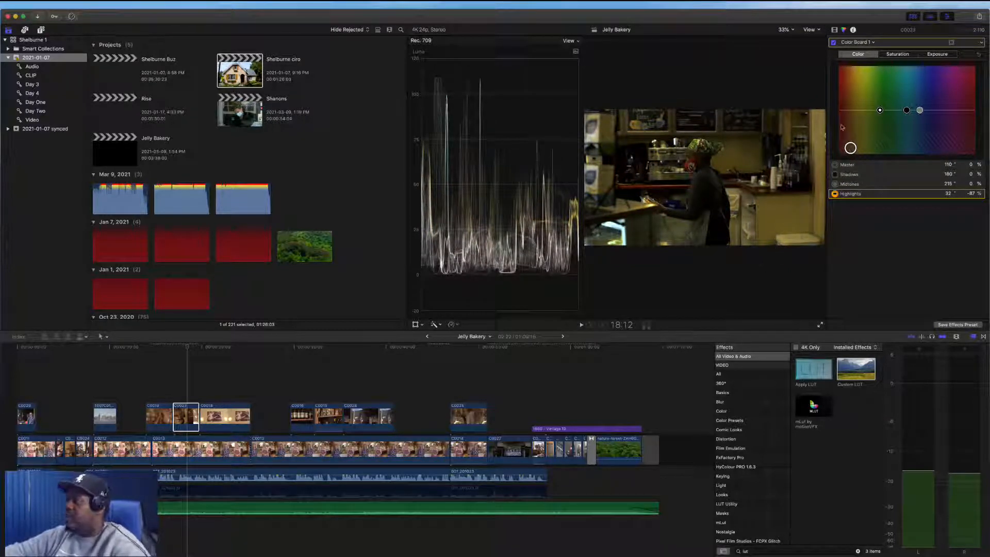
drag(907, 109, 929, 108)
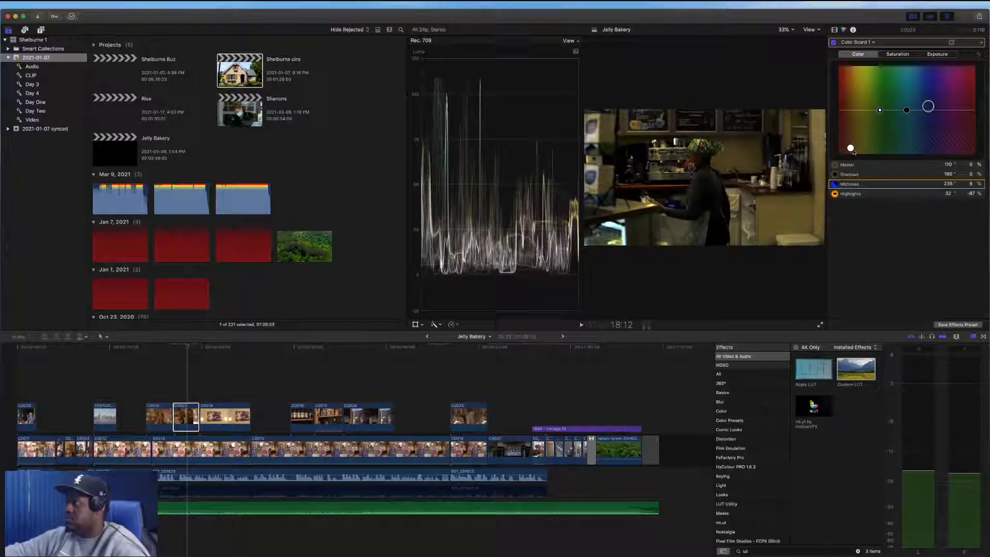
Raise the Color Board's midtones exposure to 23% and highlights to 57%, and set the highlights color to 31°
click(939, 54)
drag(955, 110, 916, 101)
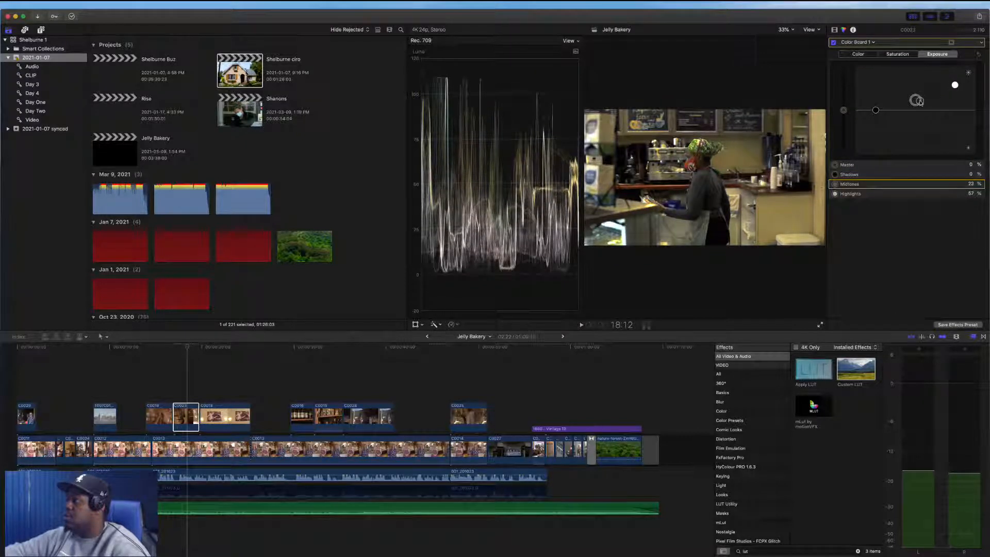
click(876, 110)
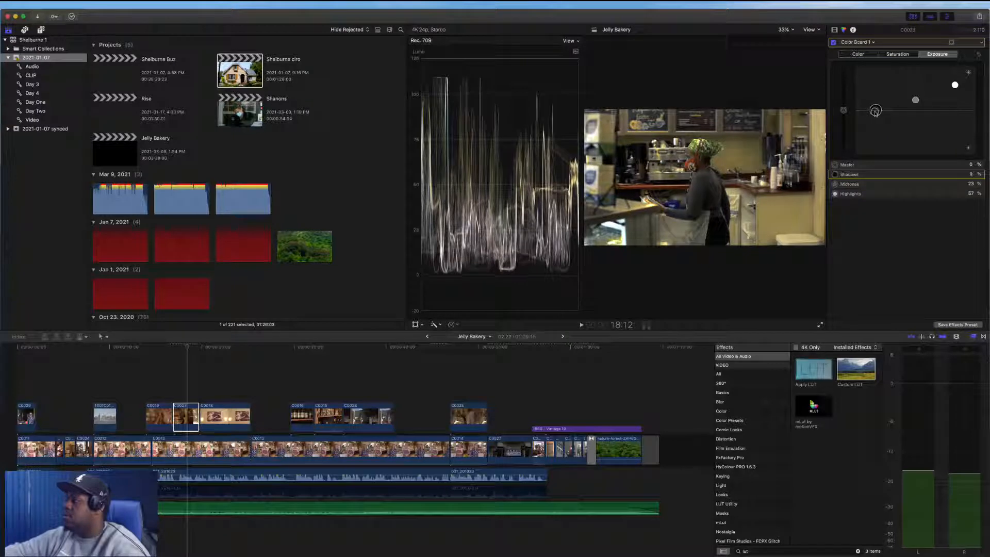
drag(876, 111, 849, 94)
click(889, 56)
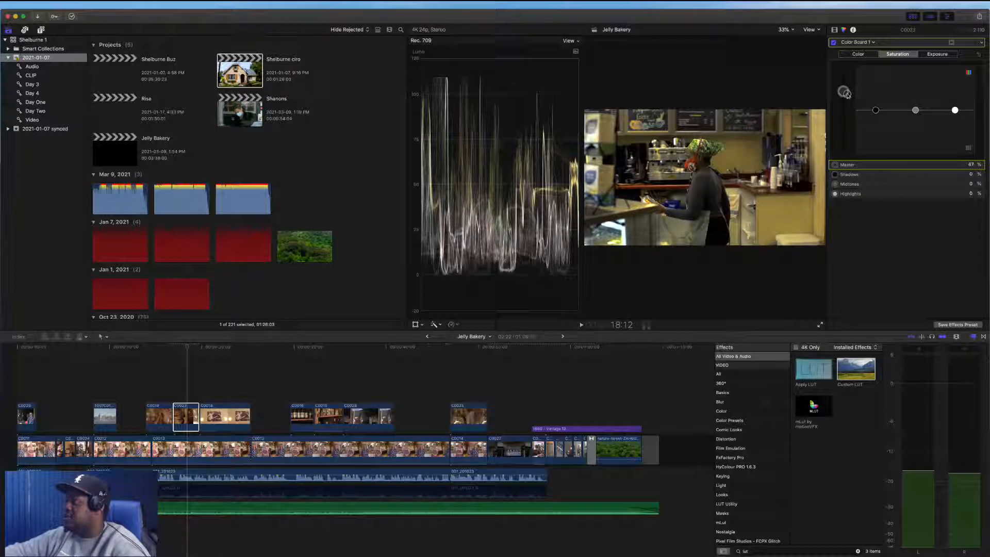
click(864, 55)
drag(851, 148, 850, 148)
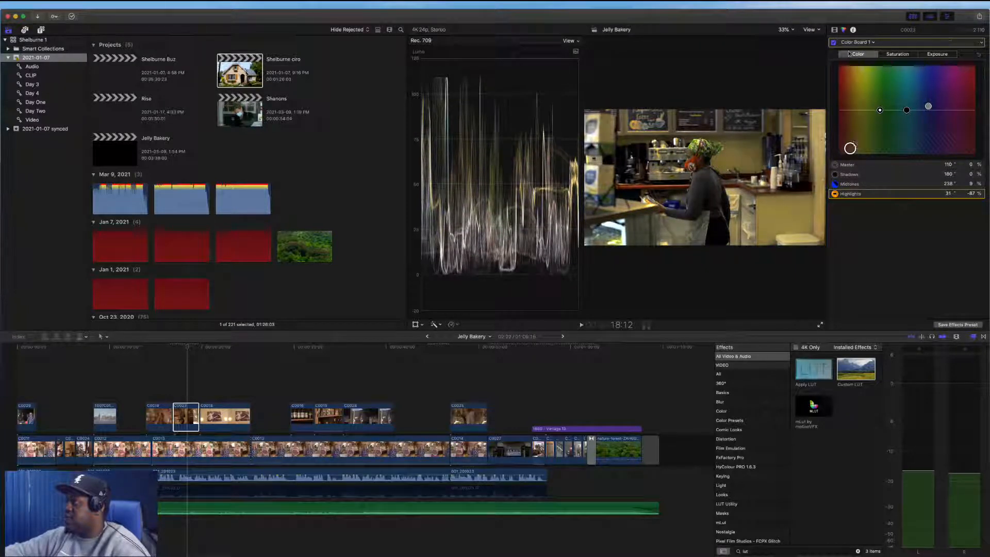
Toggle the clip's Custom LUT, Color Wheels, Hue/Saturation Curves and Color Board effects on and off to compare
click(834, 30)
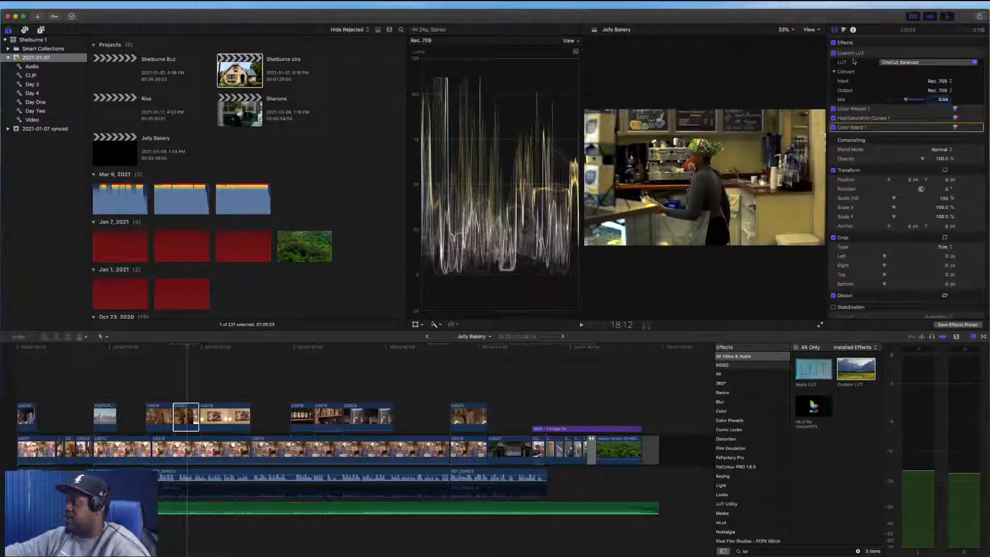
click(834, 118)
click(833, 109)
click(834, 53)
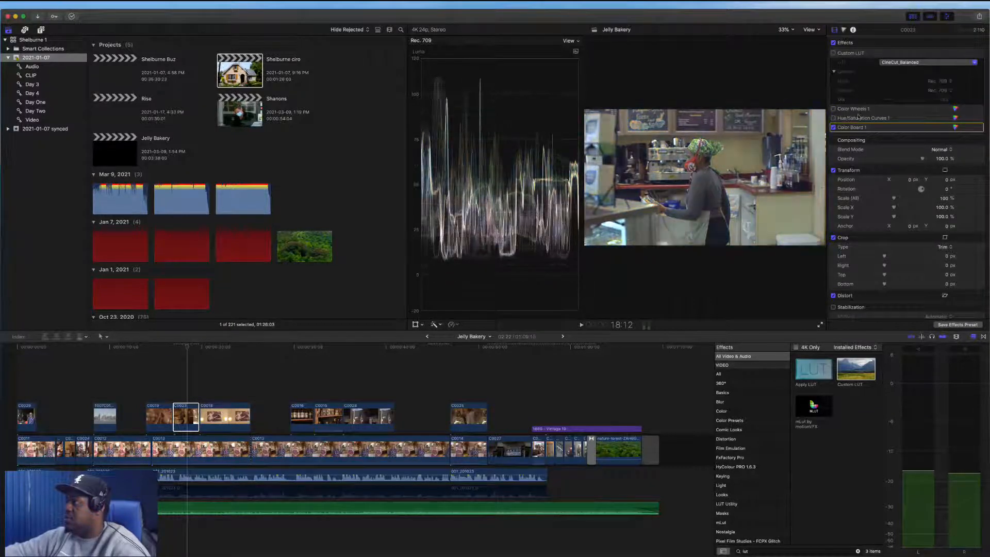
click(834, 54)
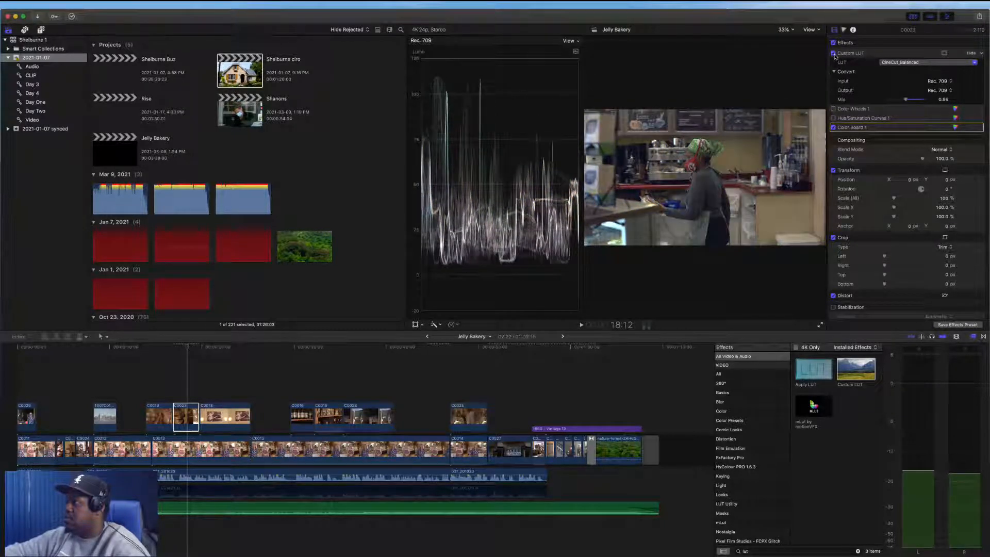
click(834, 109)
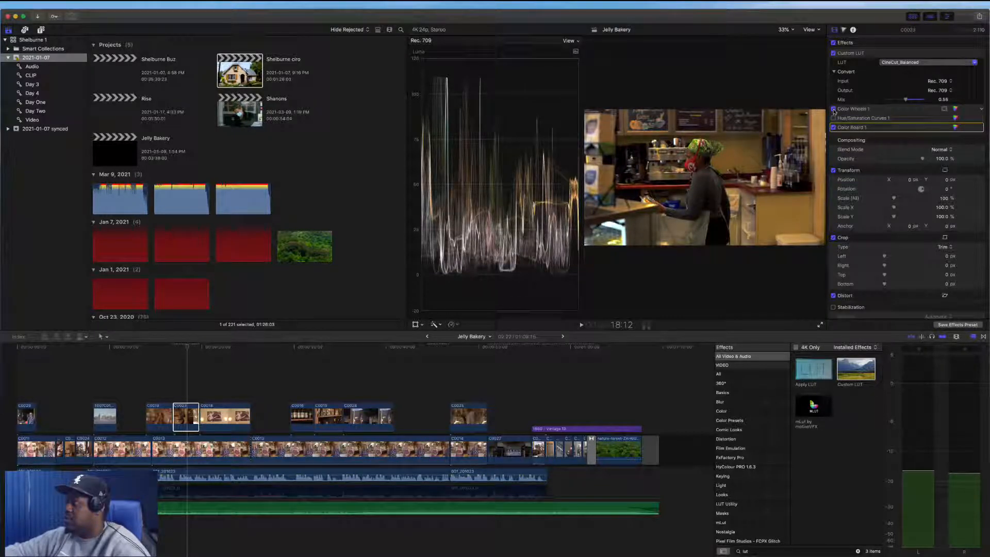
click(834, 118)
click(833, 119)
click(834, 128)
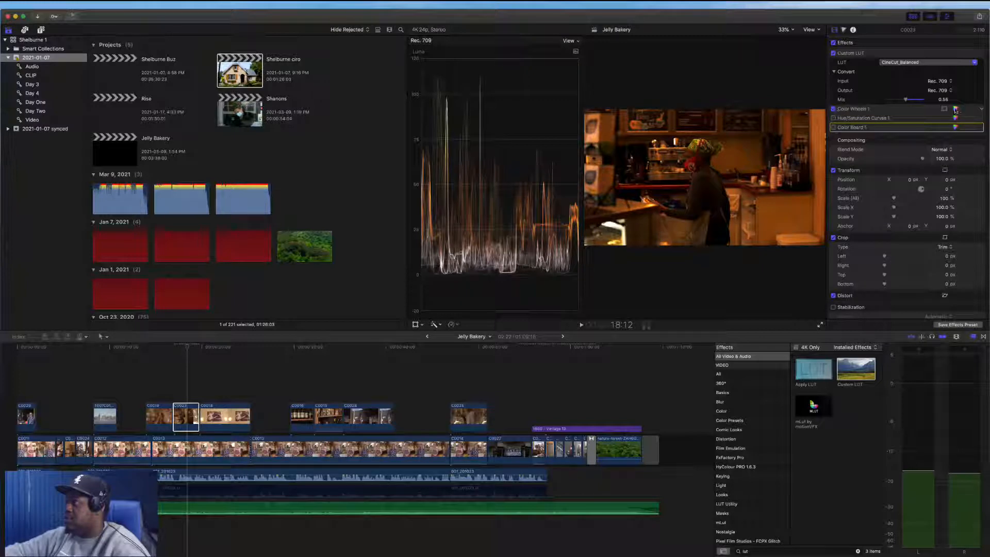
Fine-tune C0023's Color Wheels 1 shadows, highlights and midtones wheels
click(955, 109)
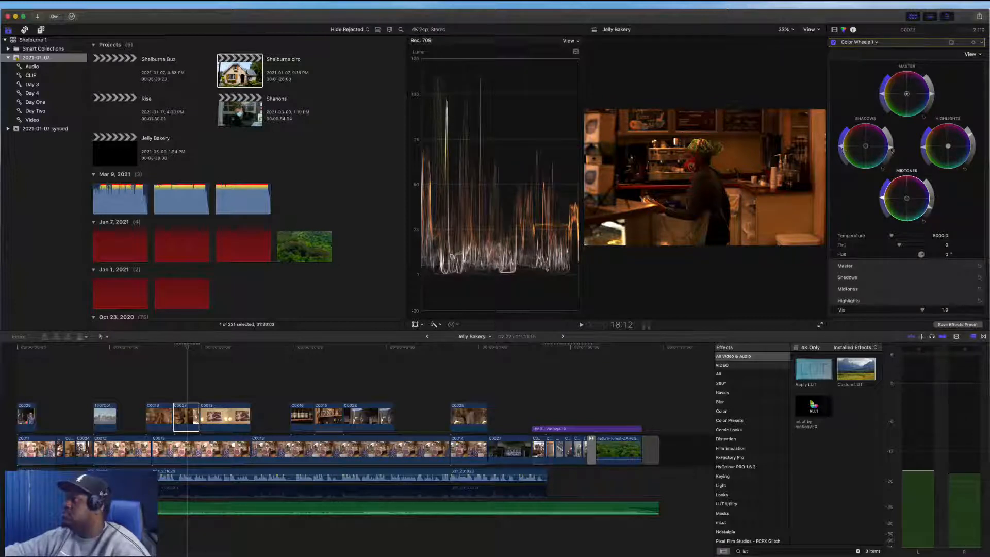
drag(890, 148, 890, 146)
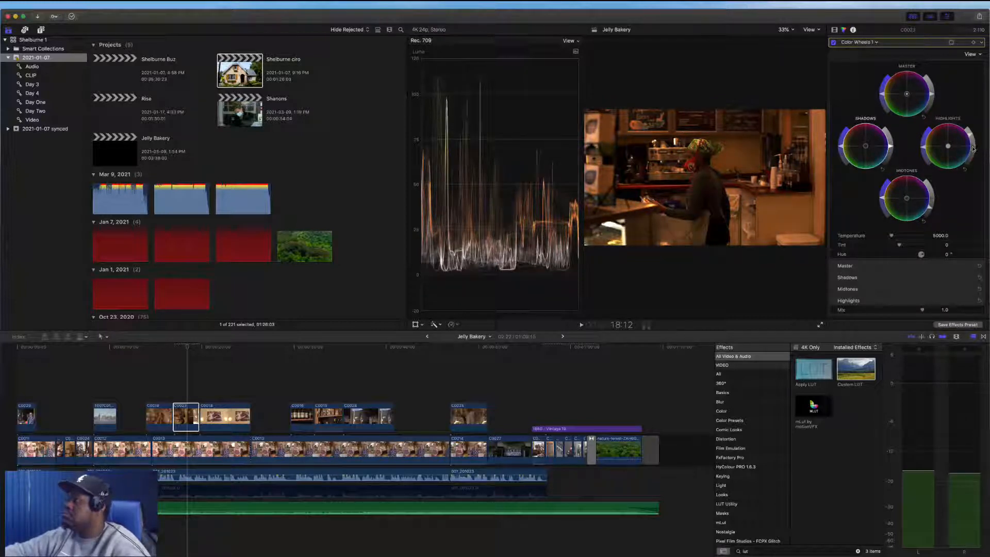
drag(973, 149, 972, 150)
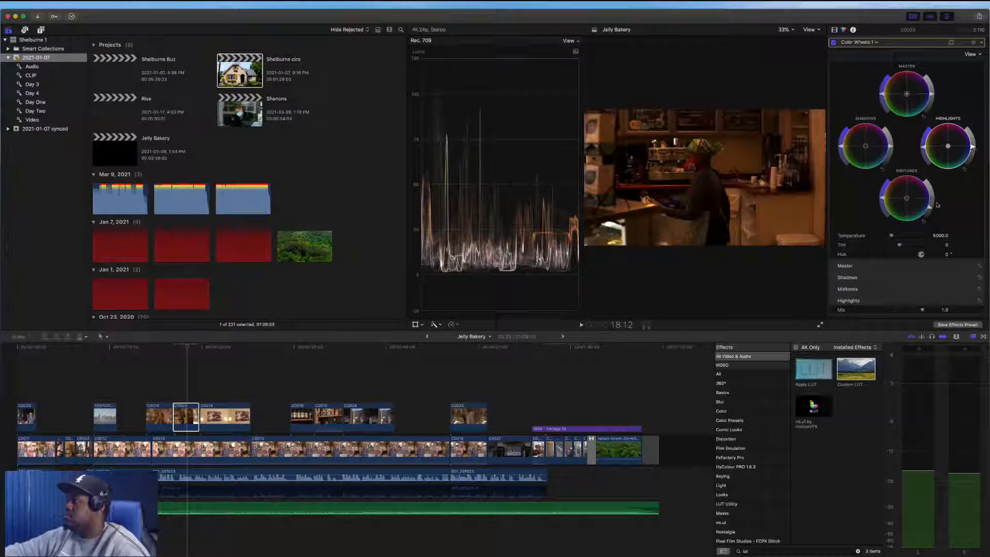
drag(935, 203, 933, 200)
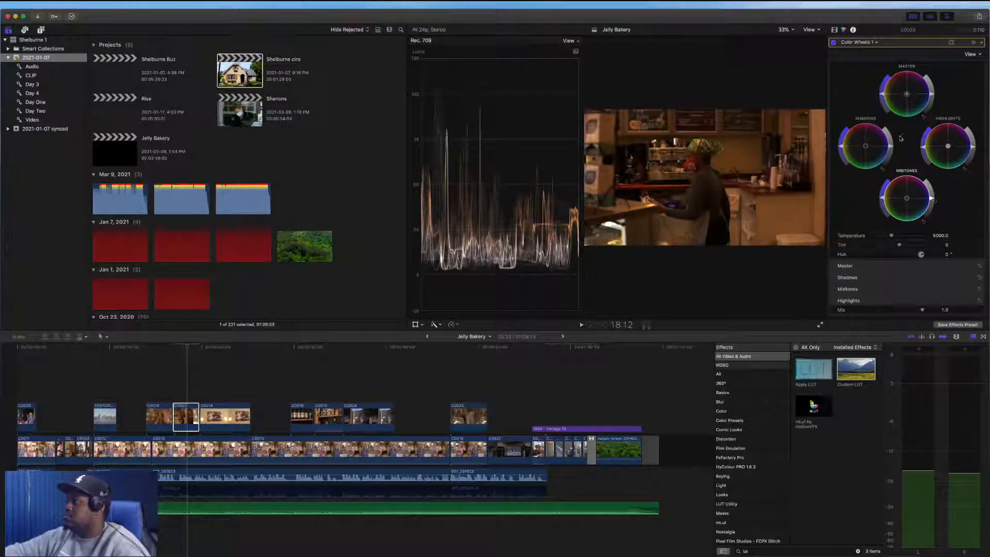
Disable the Custom LUT and move Color Board 1 to the top of the effects stack
click(834, 30)
click(833, 54)
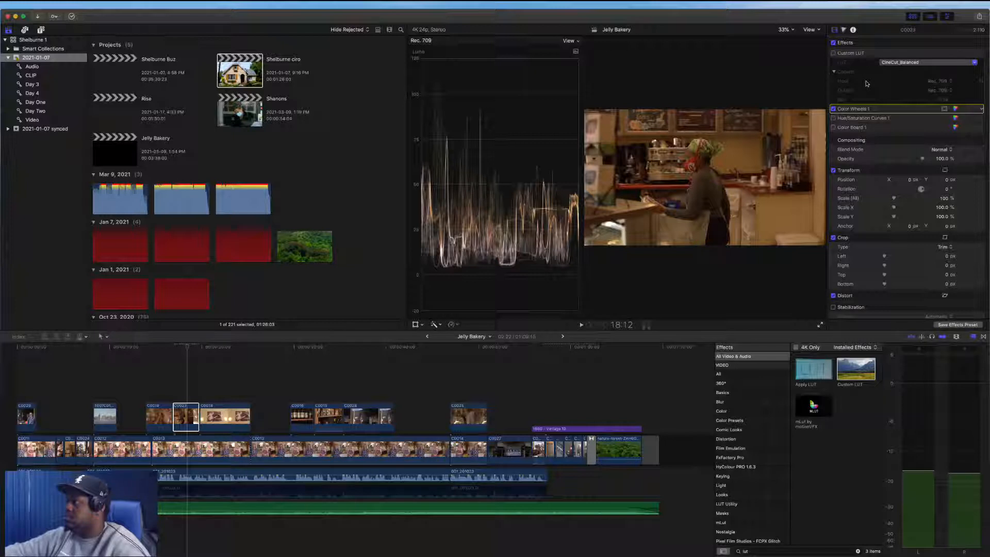
drag(857, 128, 854, 54)
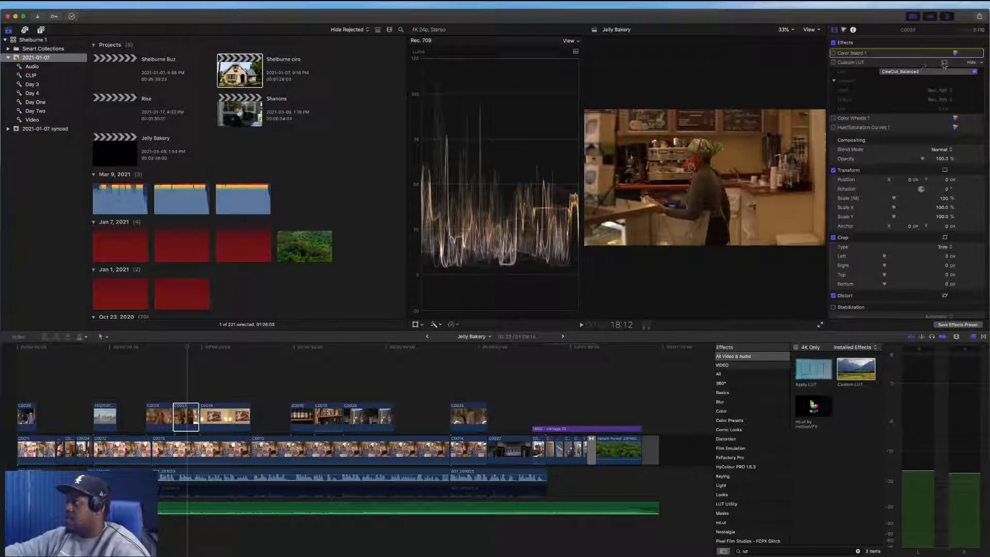
click(955, 53)
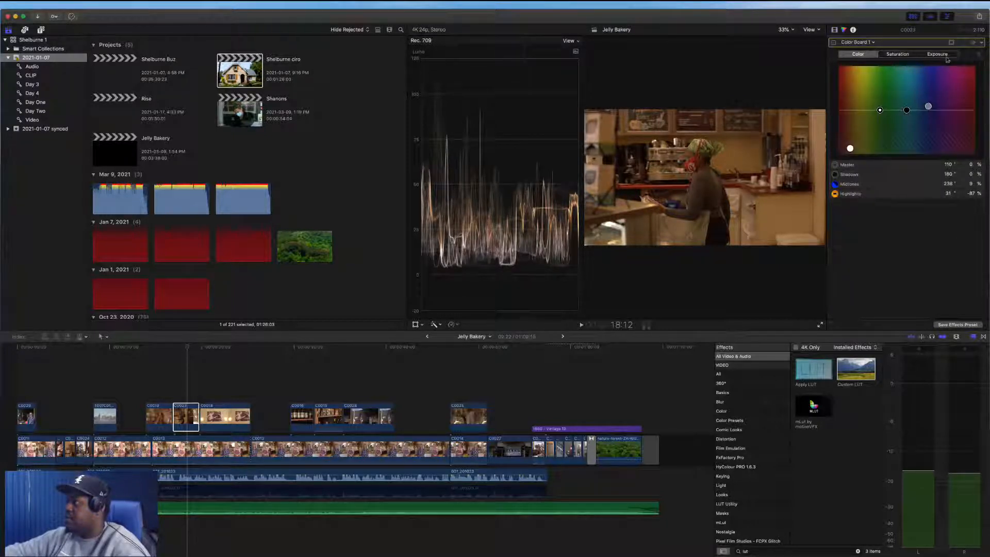
Set the Color Board highlights color to 34°, -71% and lower the shadows exposure to -17%
click(980, 56)
drag(933, 110, 856, 111)
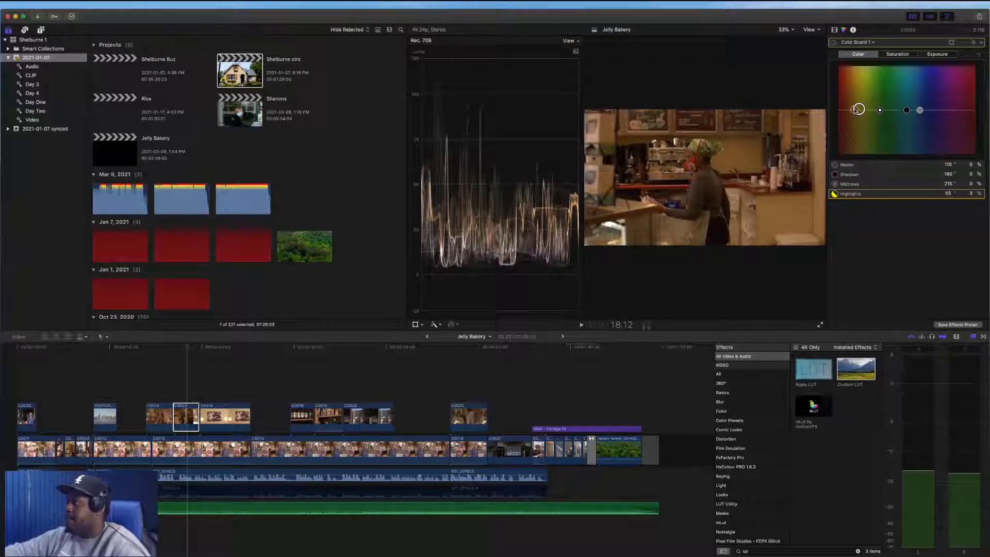
drag(856, 109, 860, 136)
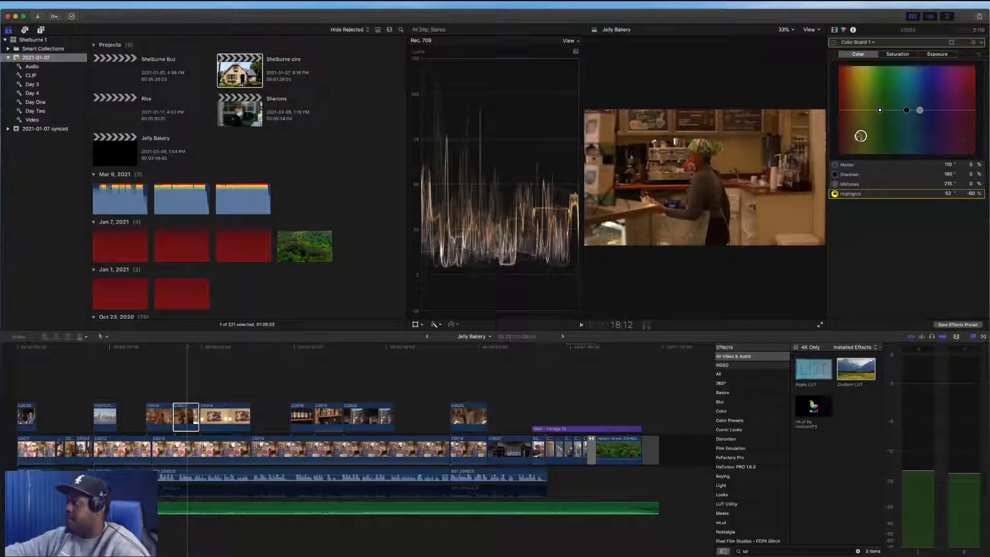
drag(861, 135, 851, 141)
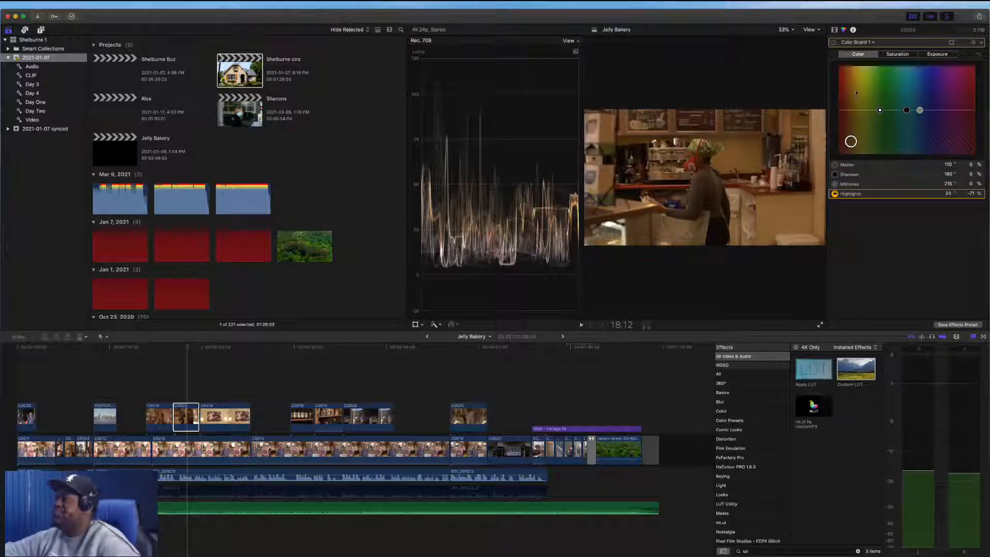
click(937, 54)
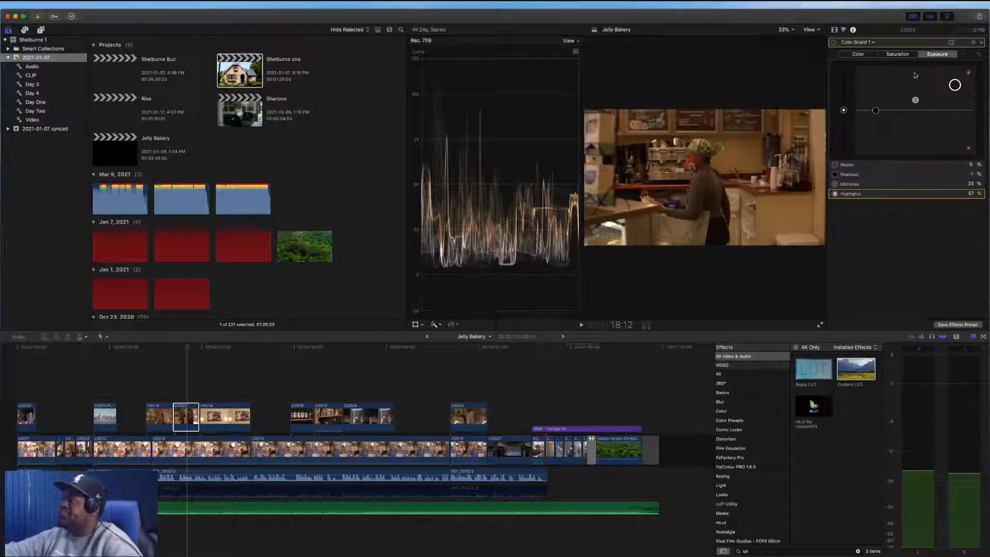
click(876, 115)
drag(876, 115, 874, 118)
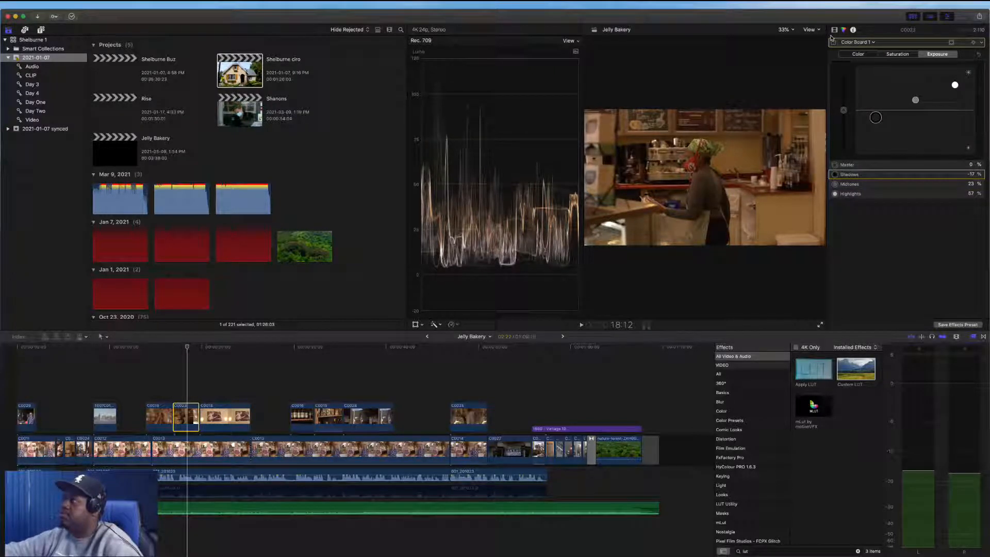
Shift the Color Board colors: midtones to about 66°, -9% and shadows to about 253°, -2%
click(833, 42)
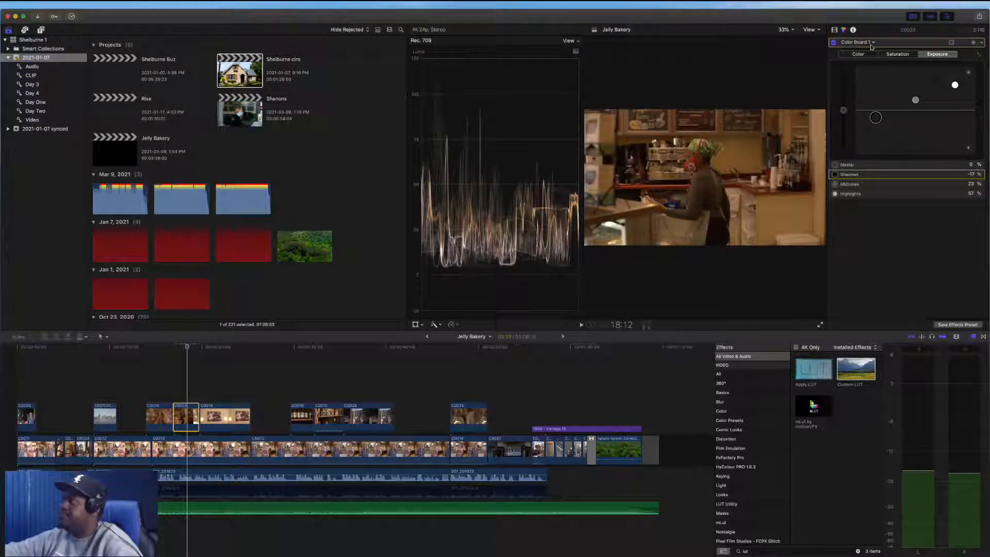
drag(915, 100, 850, 142)
click(858, 54)
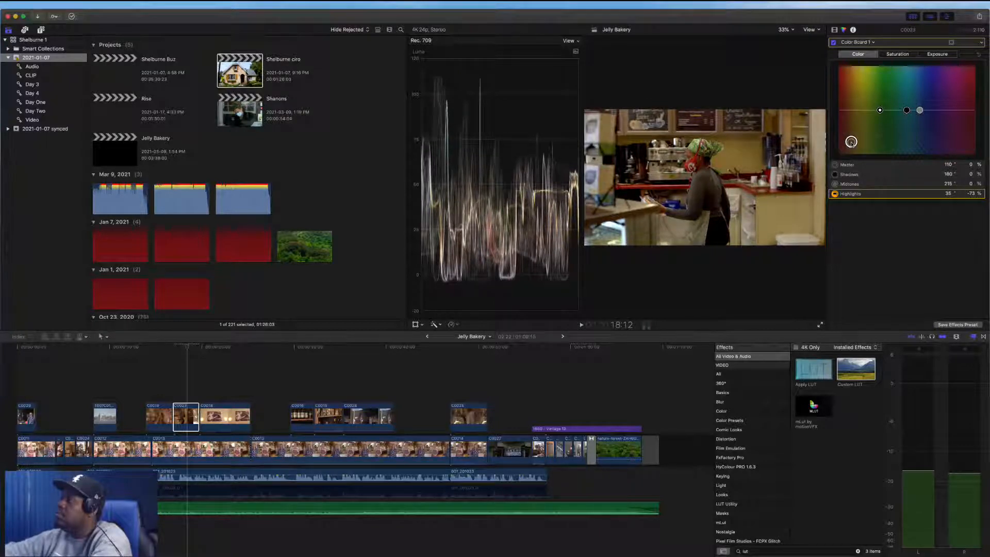
drag(919, 111, 864, 114)
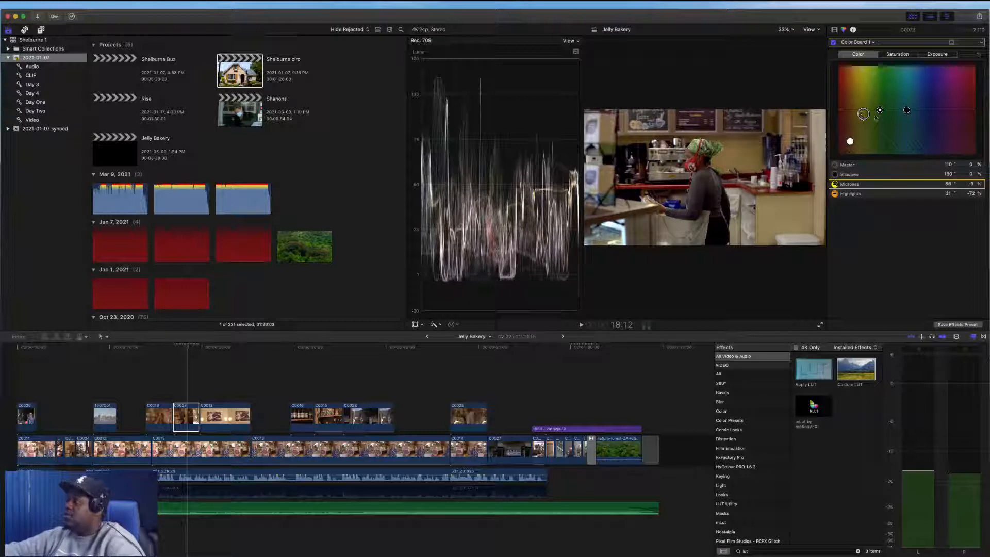
drag(907, 110, 935, 113)
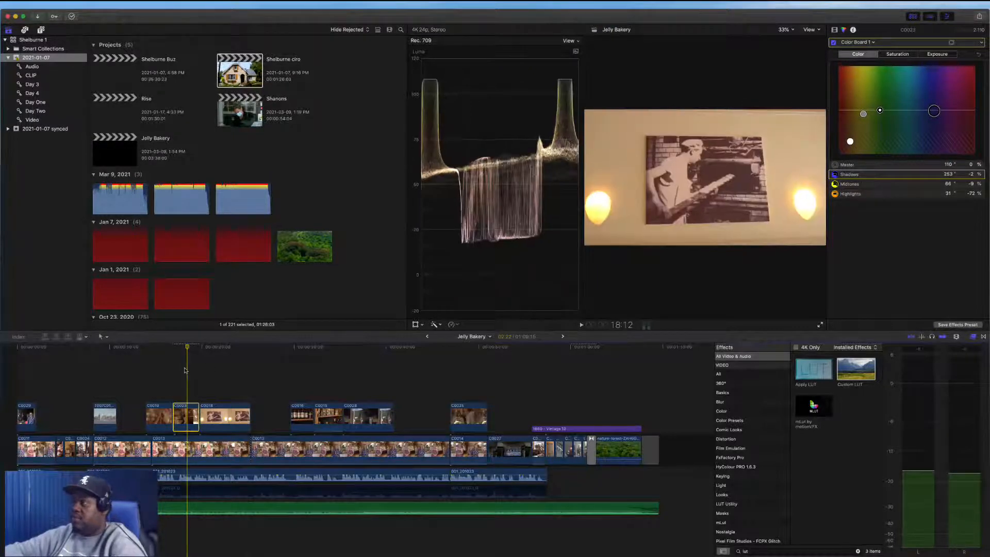
Re-enable the Custom LUT effect and lower its mix to 0.46
click(834, 30)
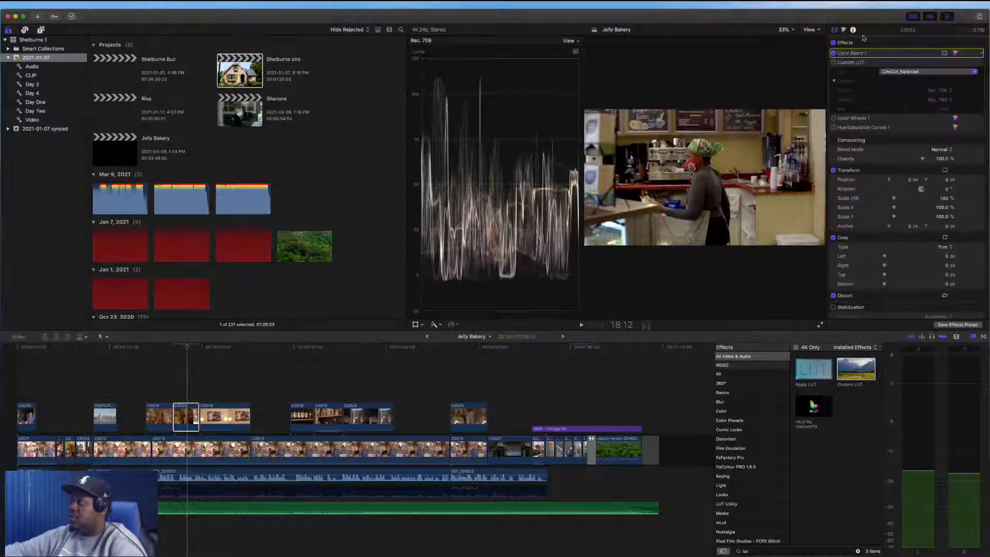
click(834, 62)
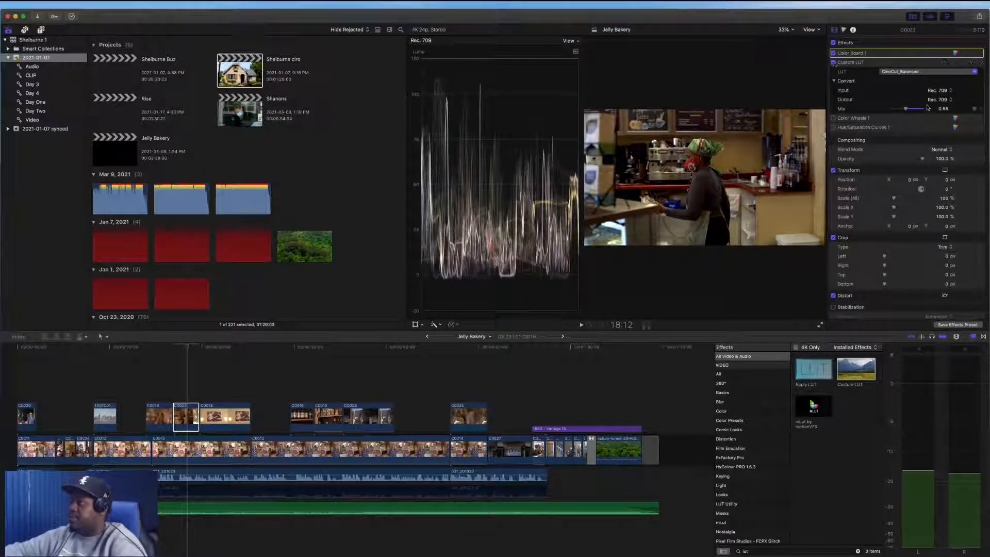
drag(905, 109, 904, 111)
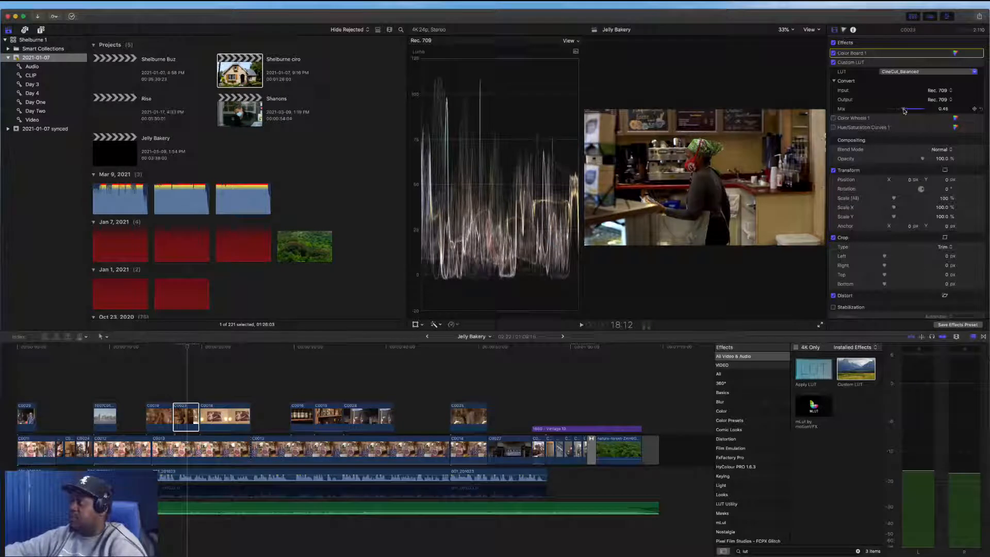
Set the Color Board shadows exposure to -14% and preview the clip full screen
click(954, 52)
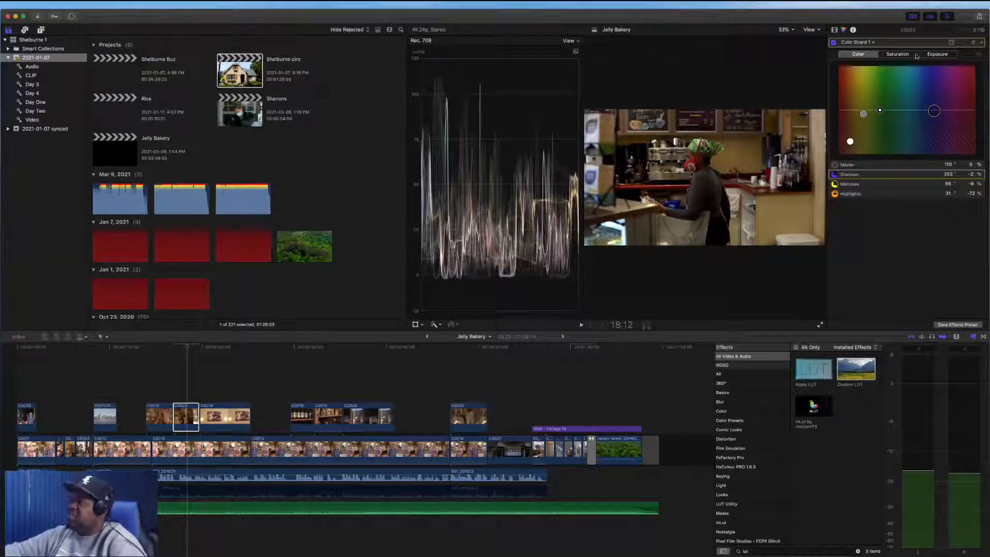
click(897, 54)
click(936, 54)
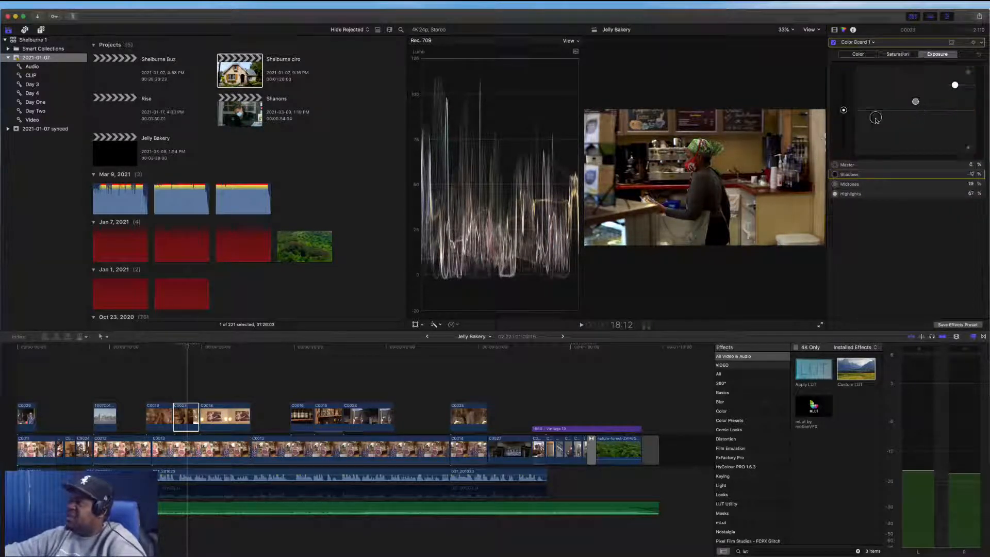
drag(875, 117, 876, 116)
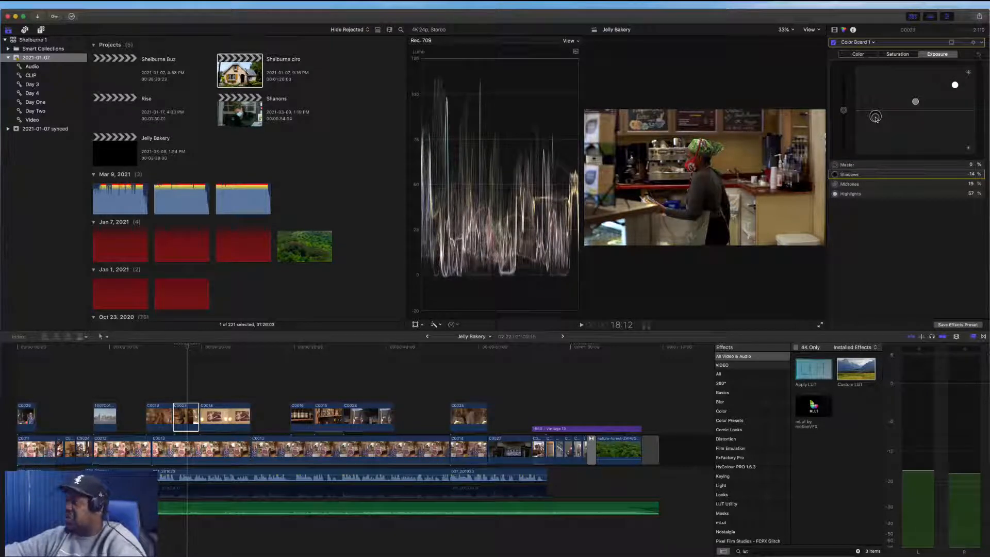
click(820, 326)
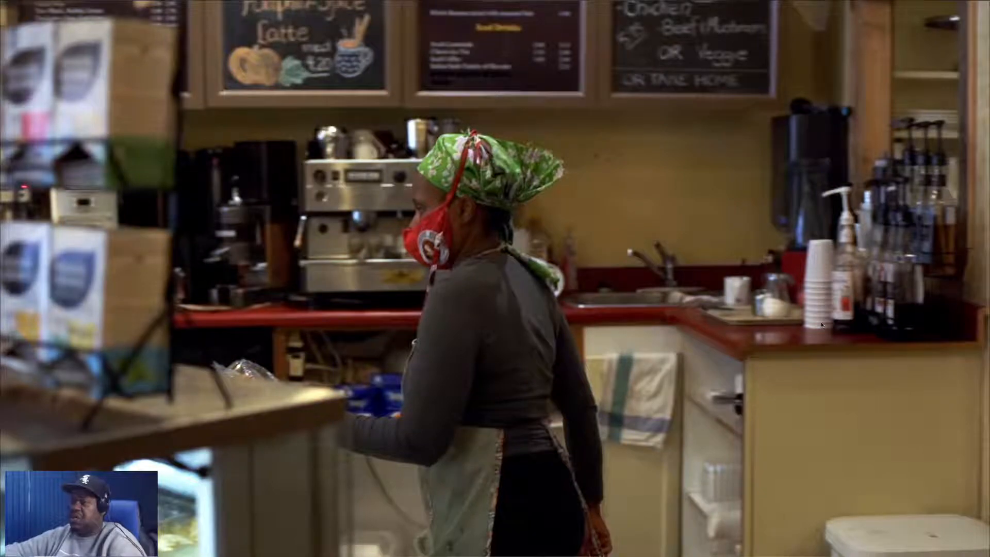
key(Escape)
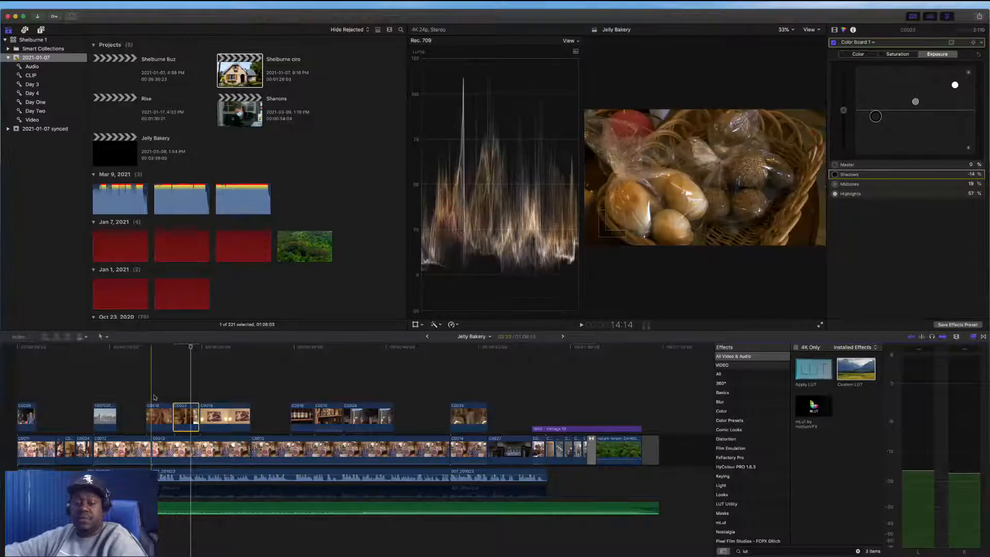
Paste the copied color grade attributes onto the connected bread basket clip C0019, undoing an accidental trim
click(157, 418)
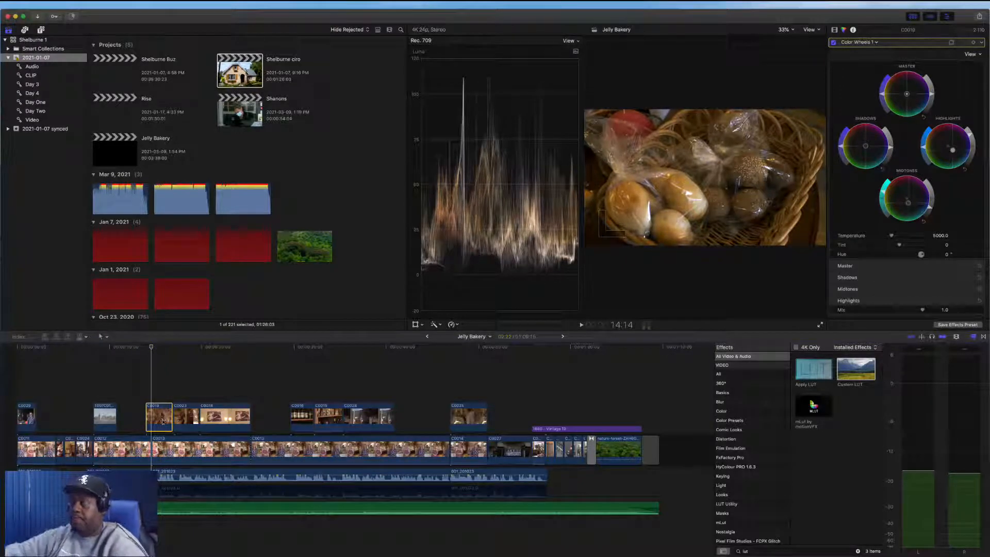
key(alt+super+v)
click(161, 386)
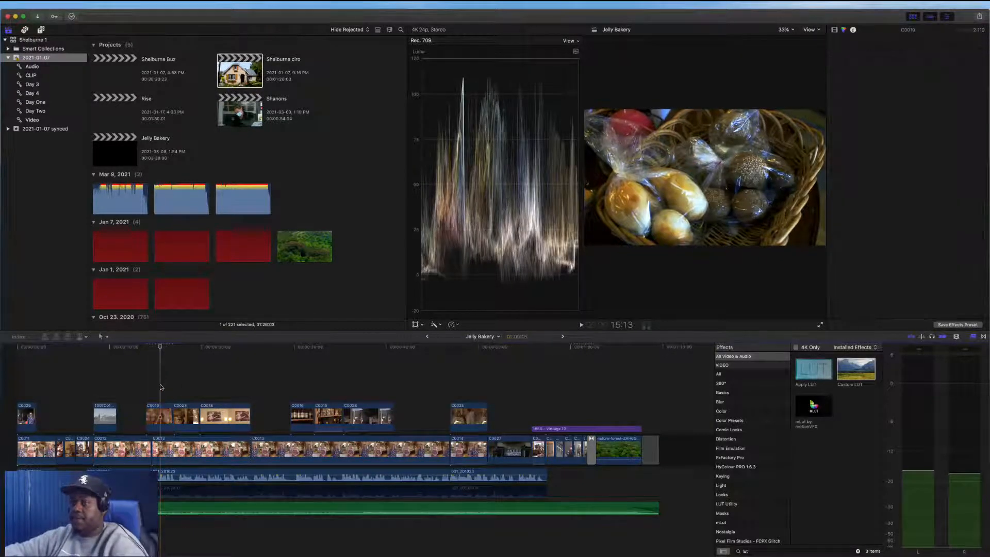
click(160, 417)
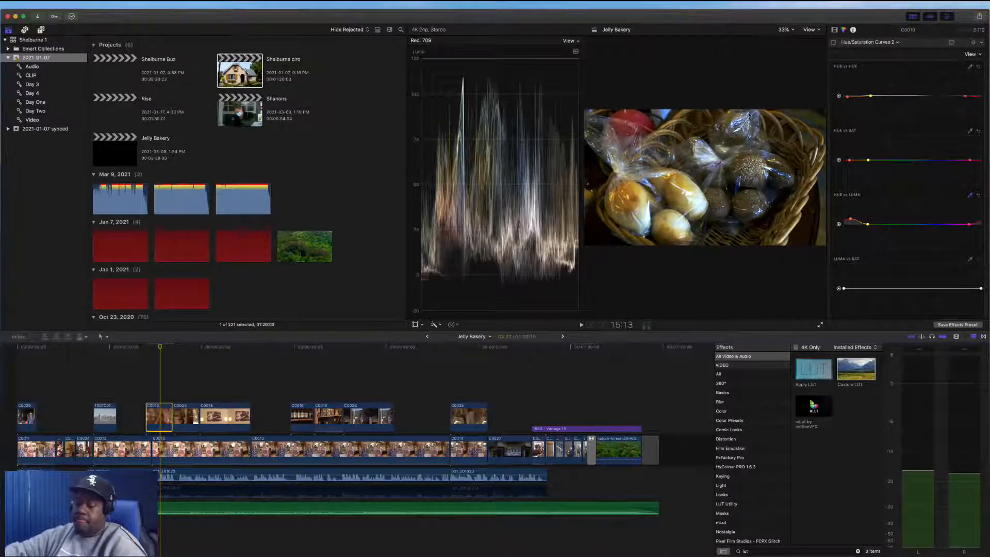
key(alt+])
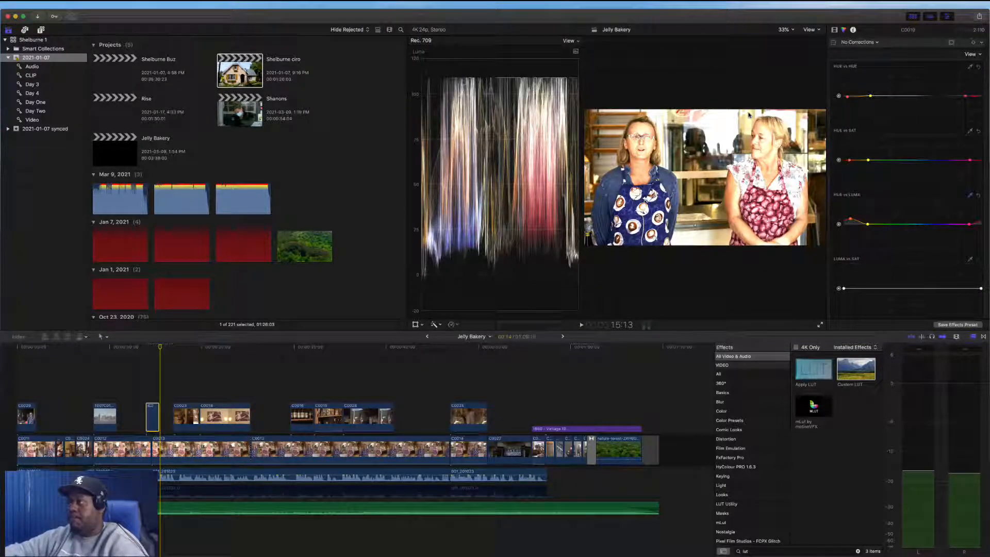
key(super+z)
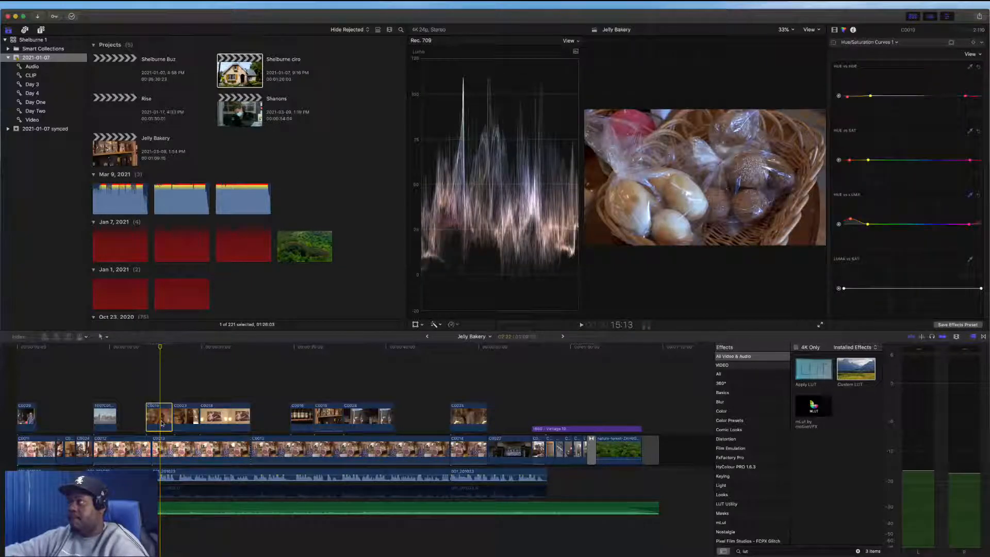
Adjust C0019's Color Board midtones and highlights colors to suit the shot
click(834, 30)
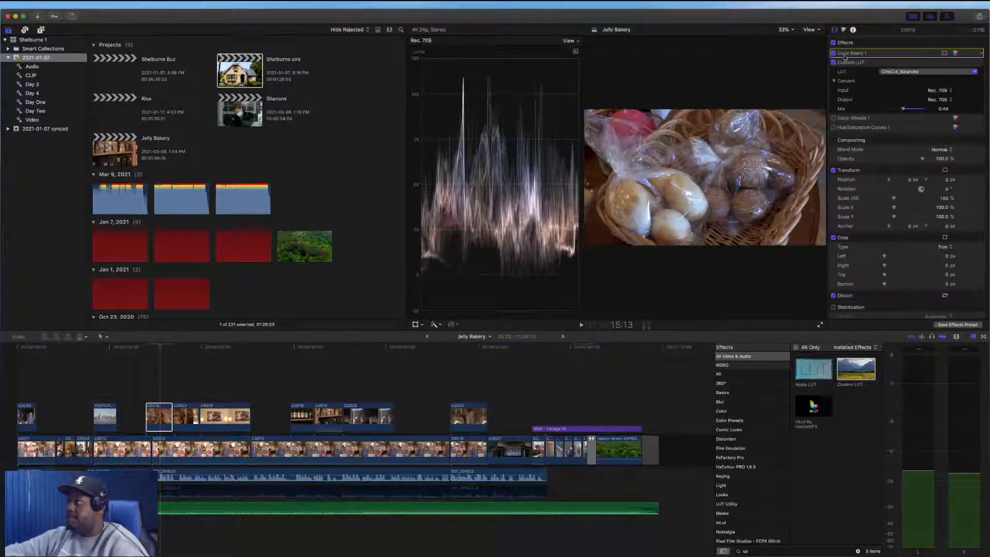
click(956, 53)
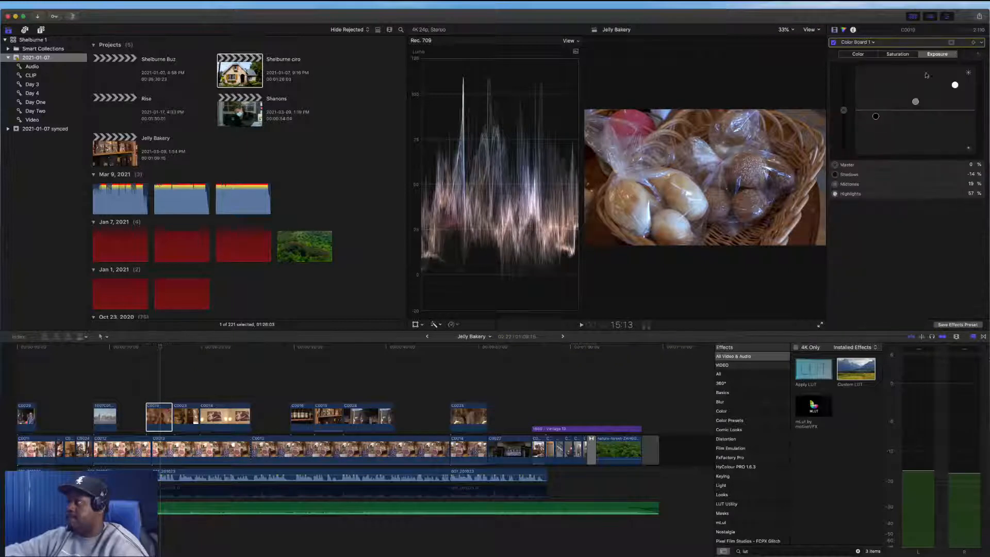
click(868, 55)
click(851, 143)
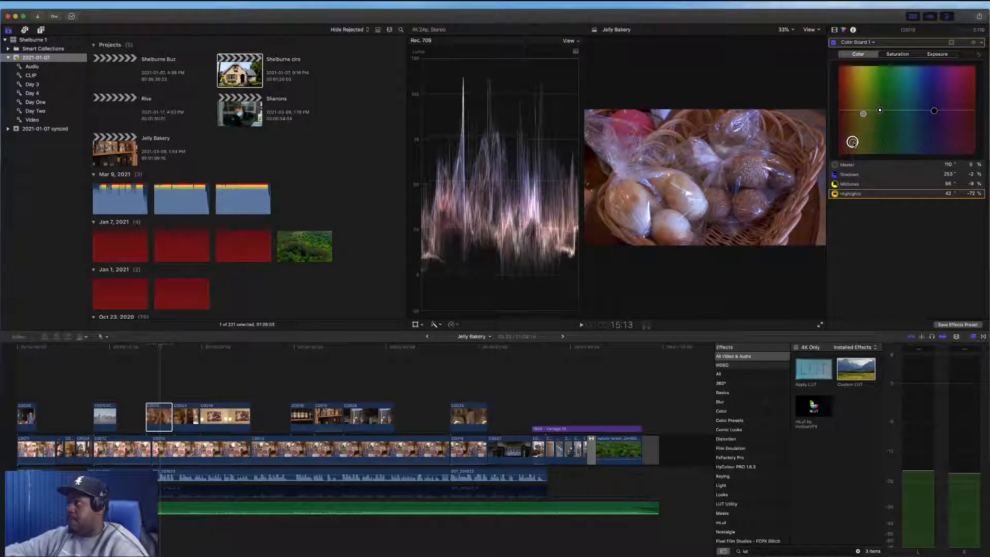
drag(849, 141, 866, 113)
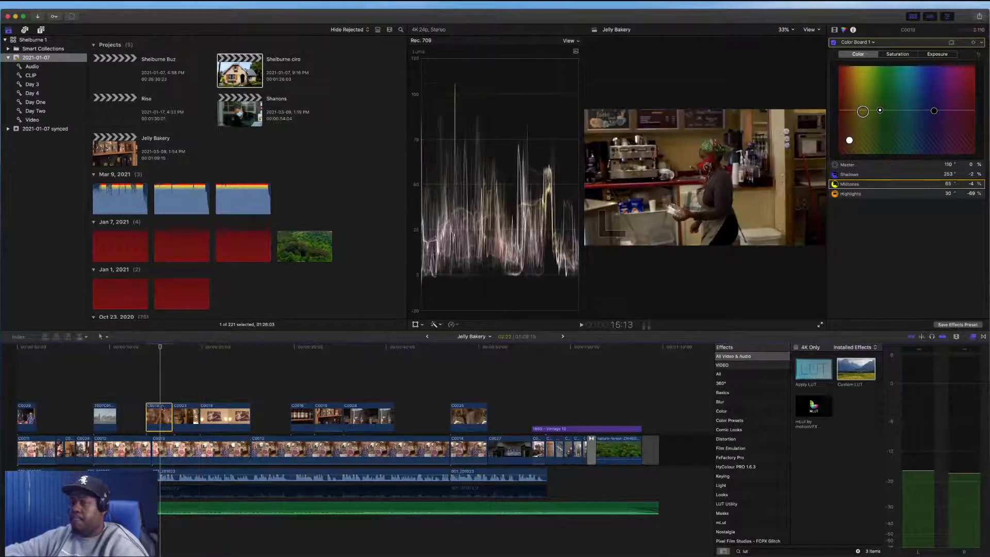
On clip C0018, set the Color Board exposure shadows to -35%, highlights to 1% and midtones to 33%
click(186, 417)
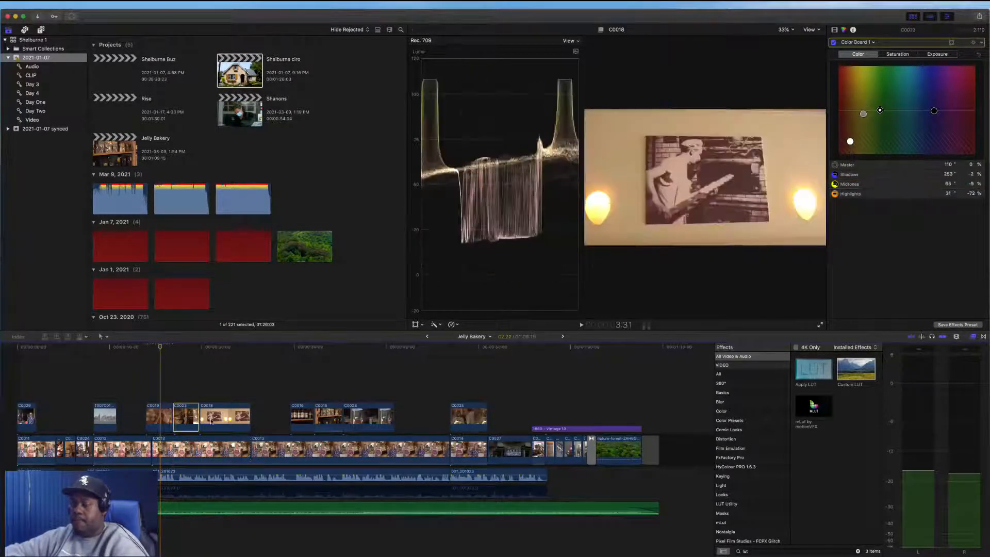
click(213, 421)
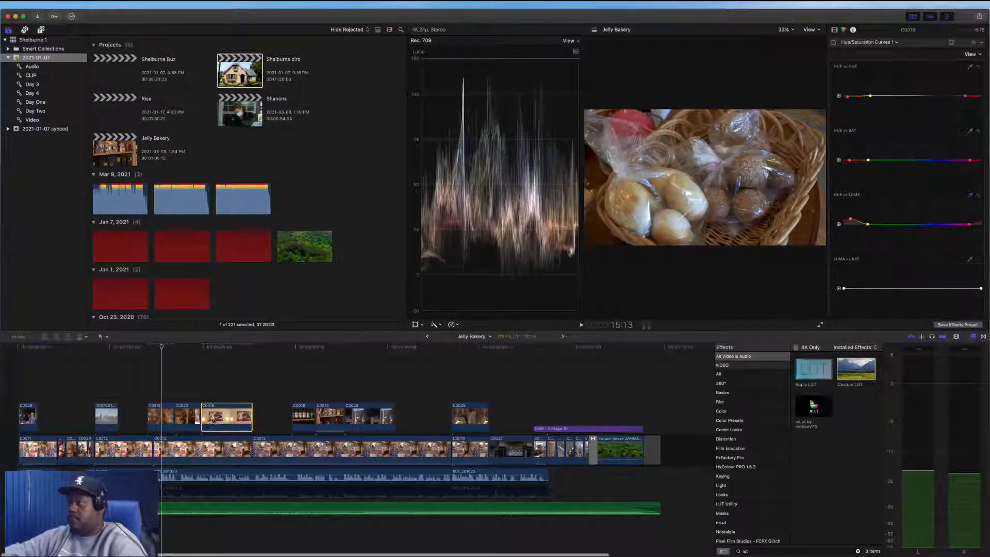
click(230, 393)
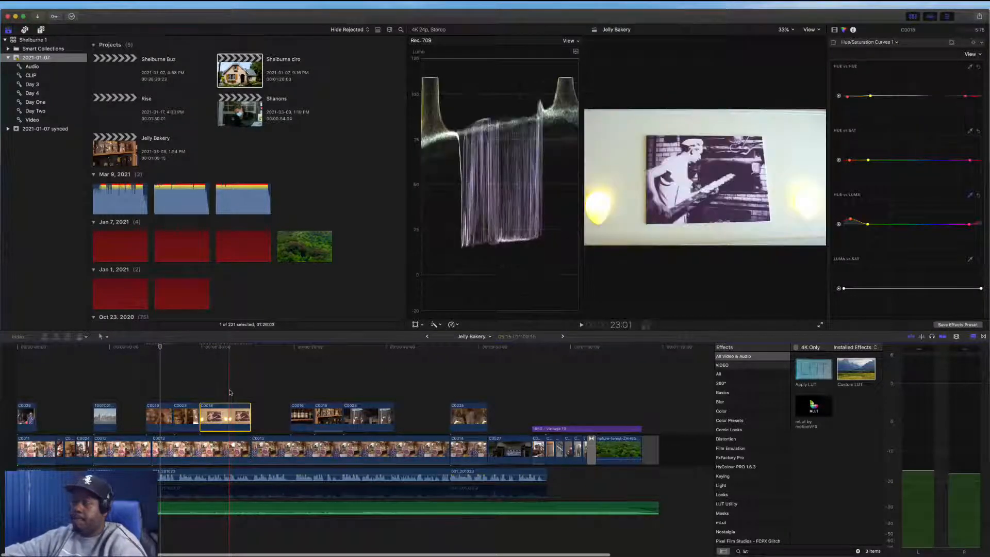
click(834, 29)
click(956, 54)
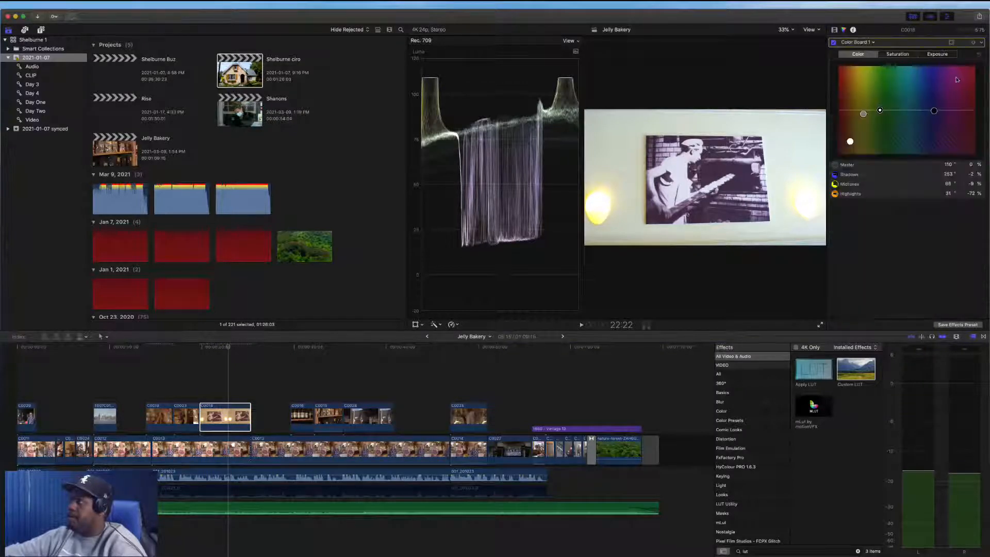
click(933, 55)
drag(954, 85, 876, 126)
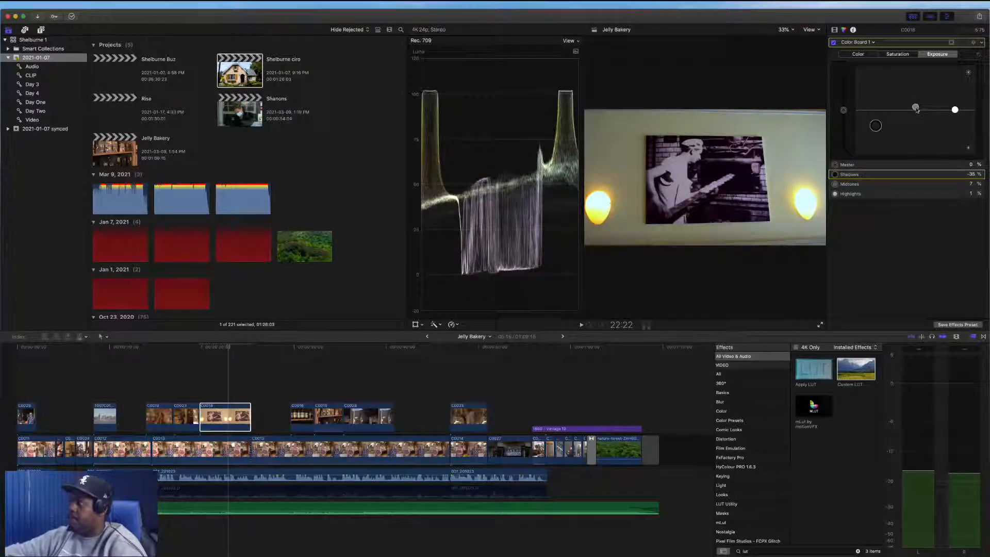
drag(916, 108, 915, 96)
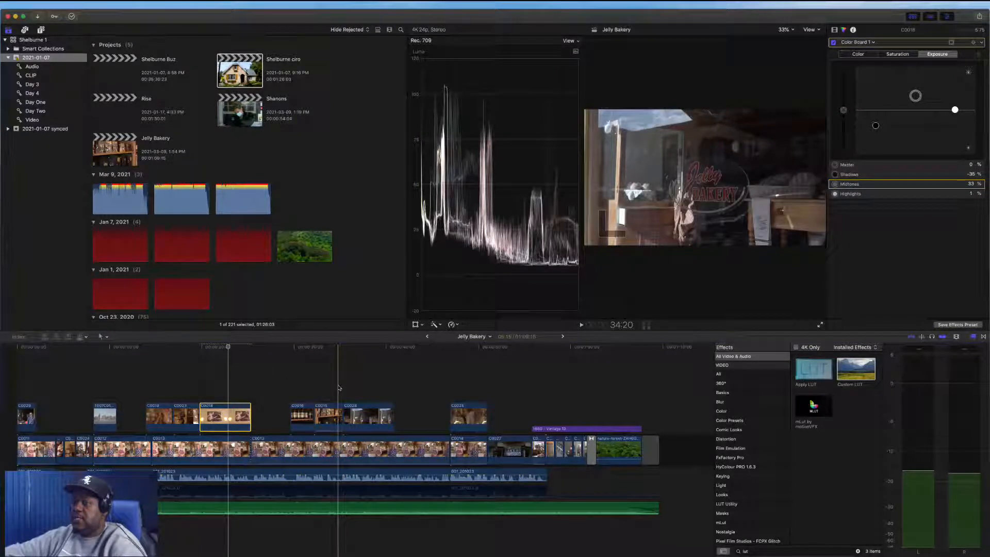
Apply Automatic Speed to the group of three connected B-roll clips in the middle of the timeline
drag(297, 389, 314, 401)
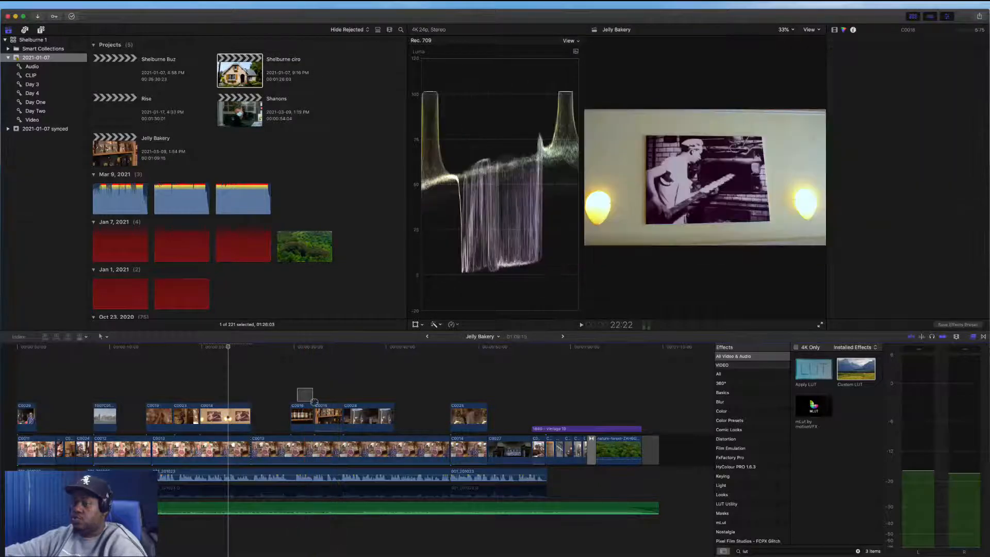
drag(314, 401, 377, 414)
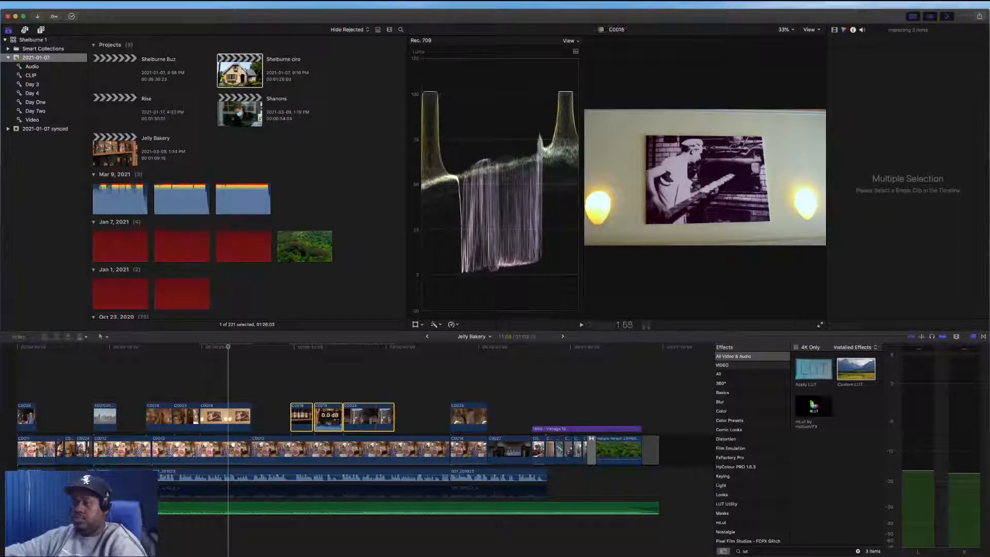
click(305, 417)
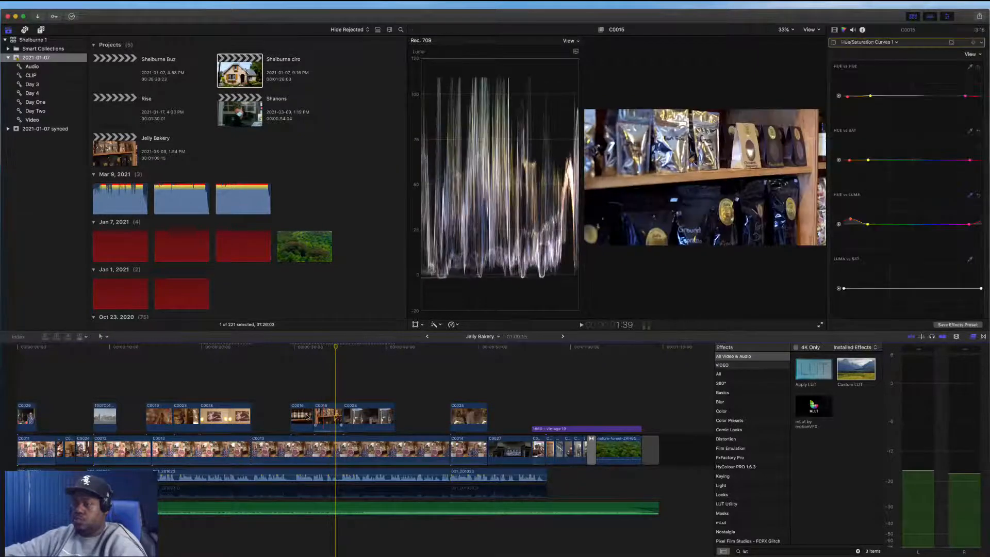
key(super+7)
click(326, 415)
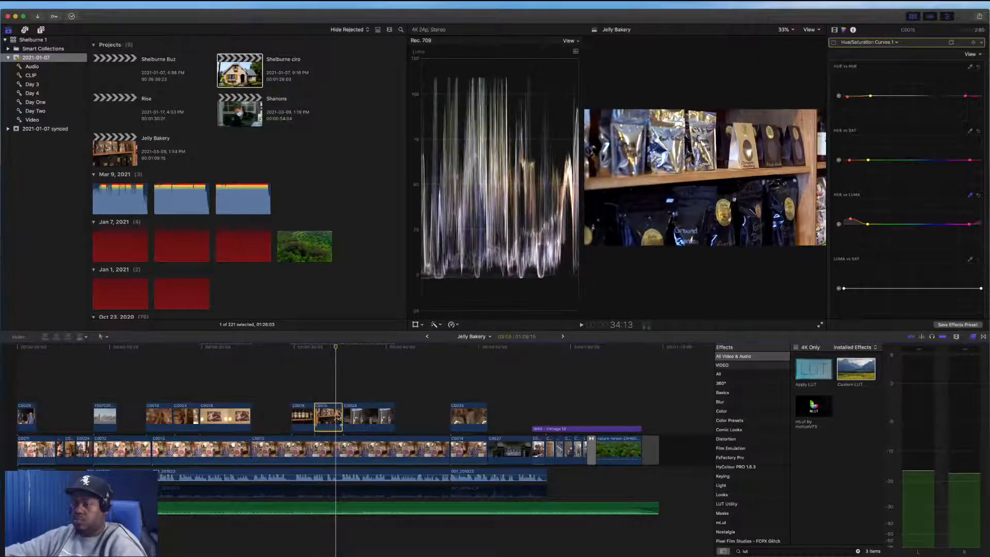
drag(308, 398, 361, 415)
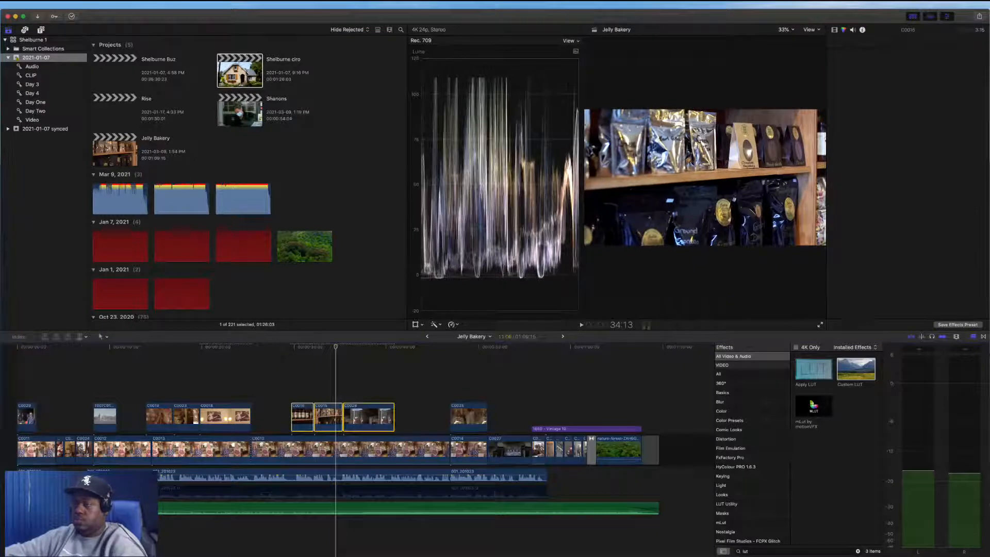
click(454, 325)
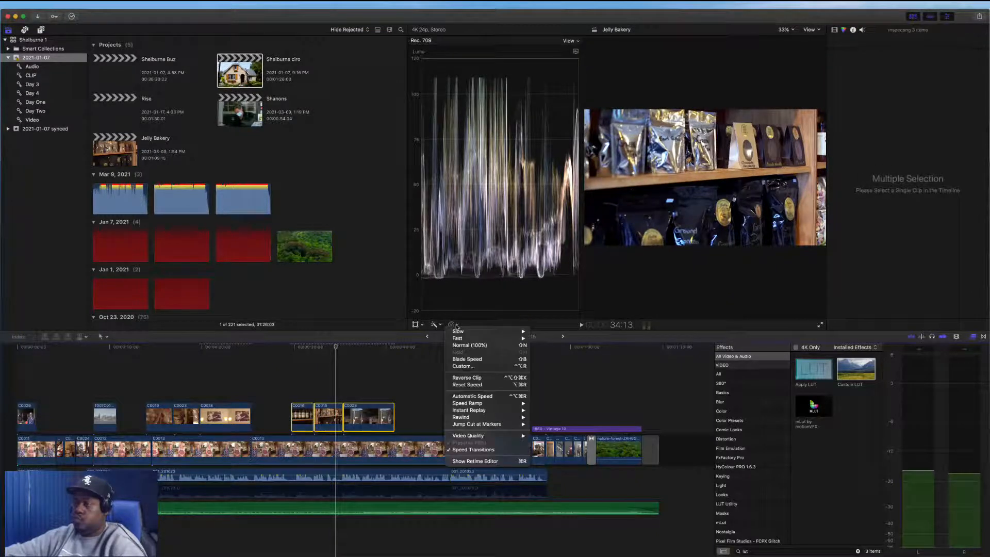
click(471, 397)
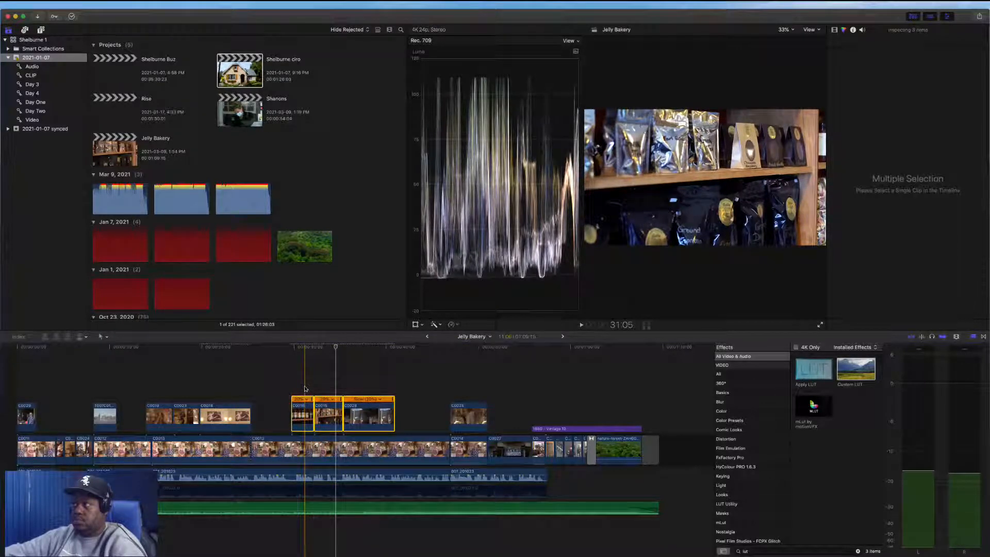
click(373, 414)
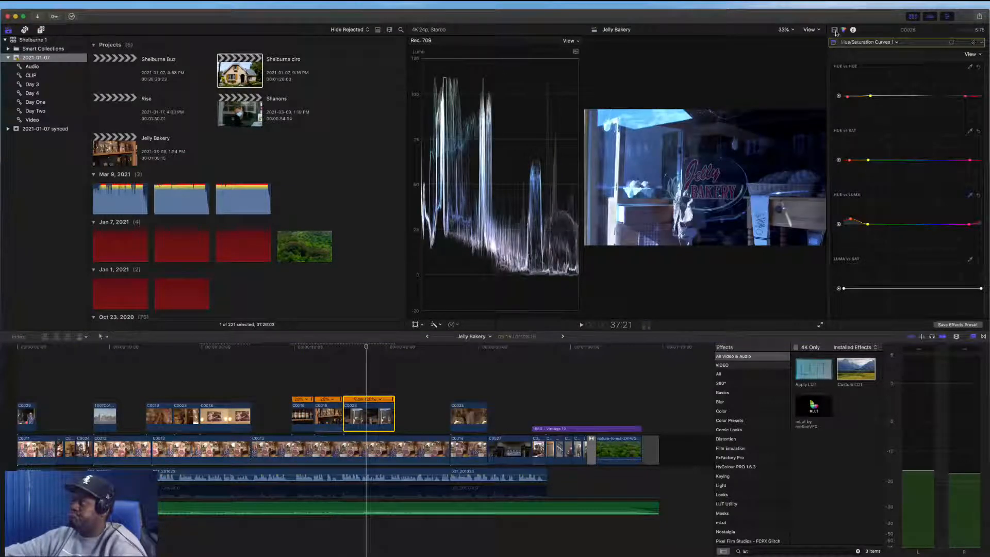
Open the Color Board for grouped clip C0028 and shift its shadows and highlights colors
click(836, 31)
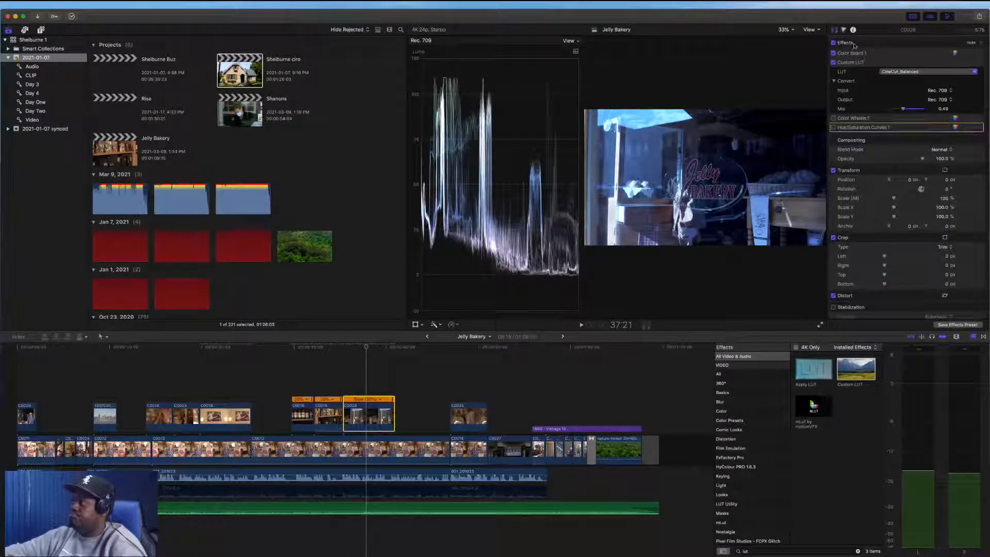
click(955, 53)
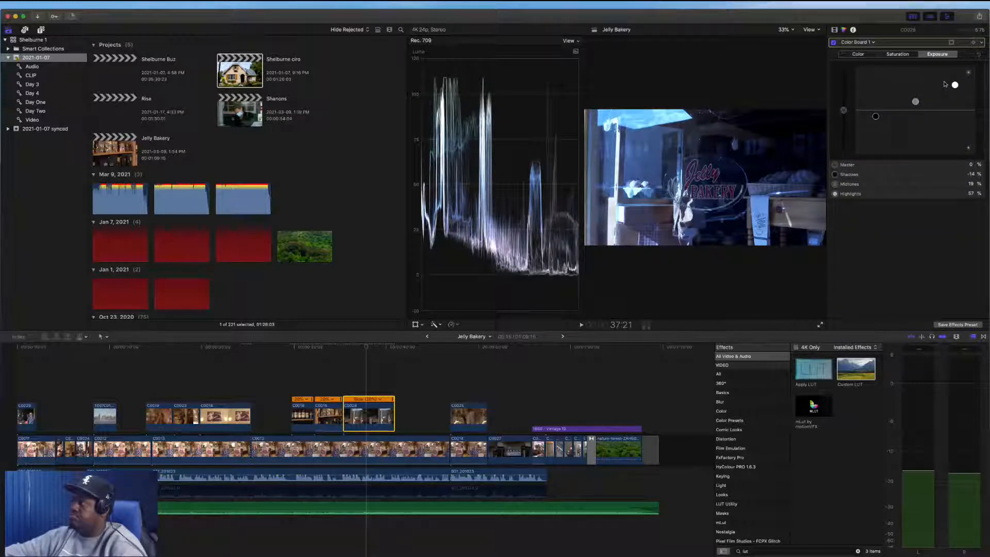
click(858, 55)
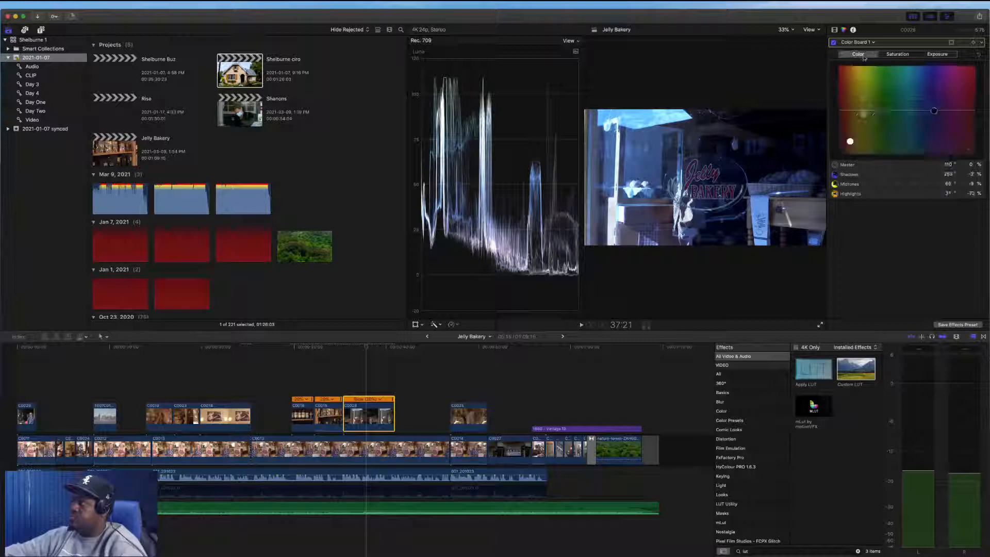
drag(934, 111, 927, 117)
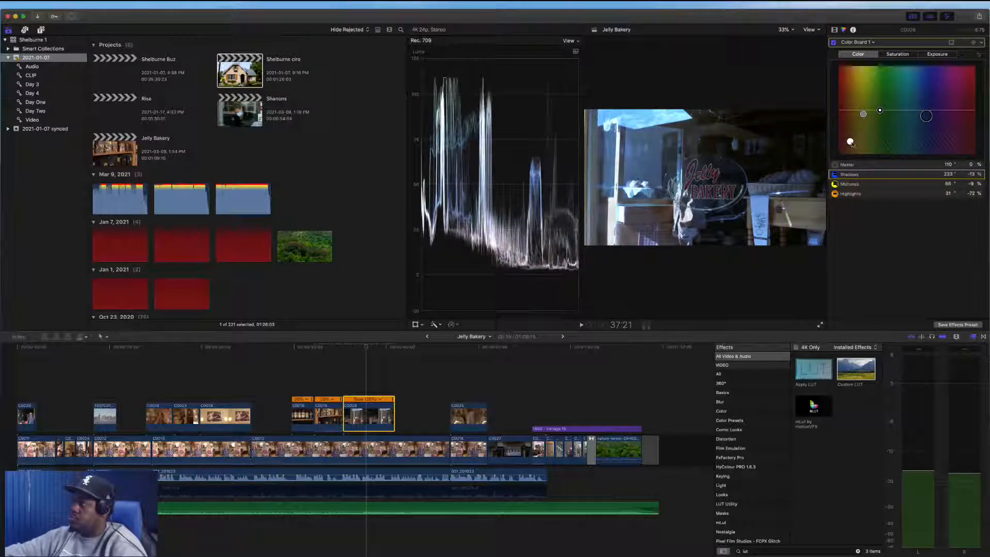
drag(850, 142, 849, 131)
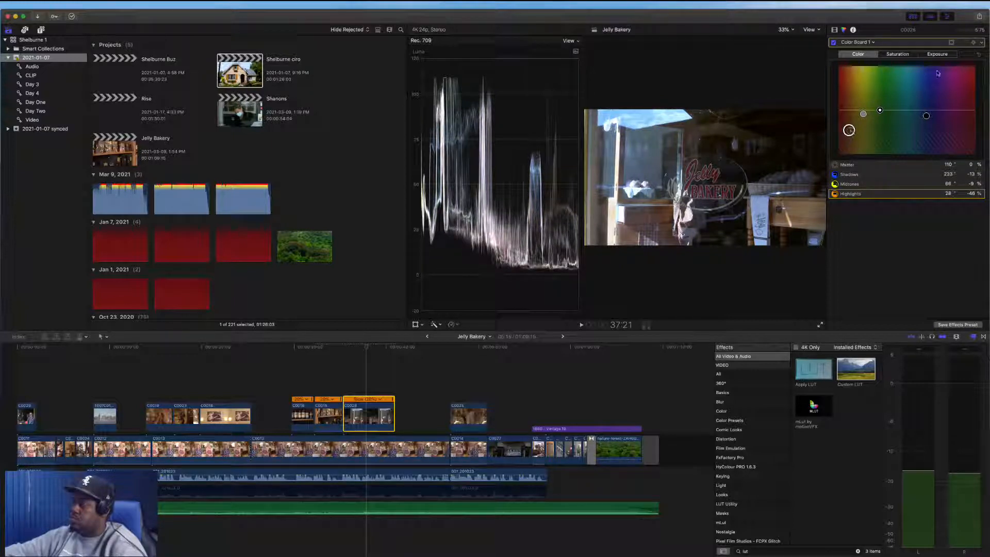
Set C0028's exposure shadows to -14%, midtones to 33% and highlights to -2%
click(938, 54)
drag(915, 110, 875, 119)
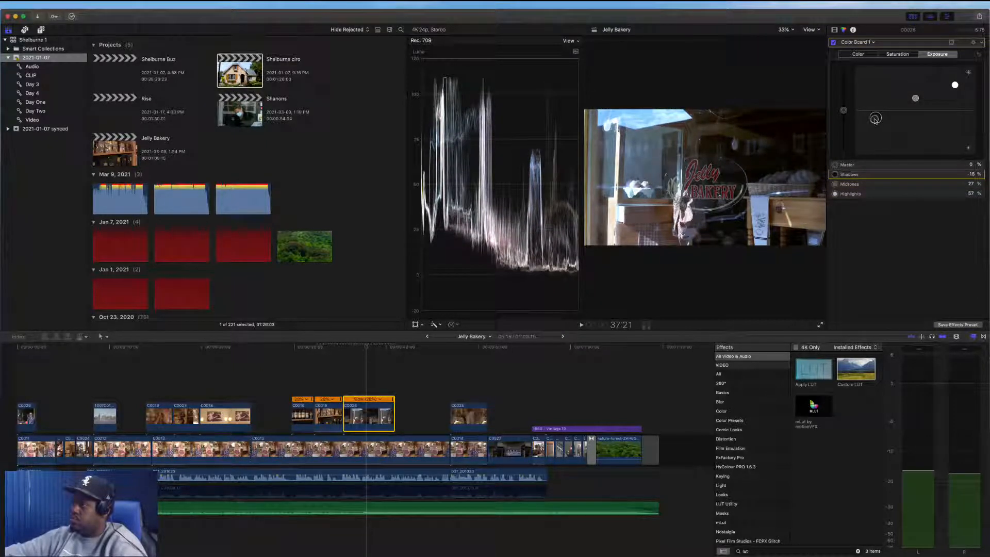
drag(955, 85, 940, 110)
drag(875, 118, 915, 96)
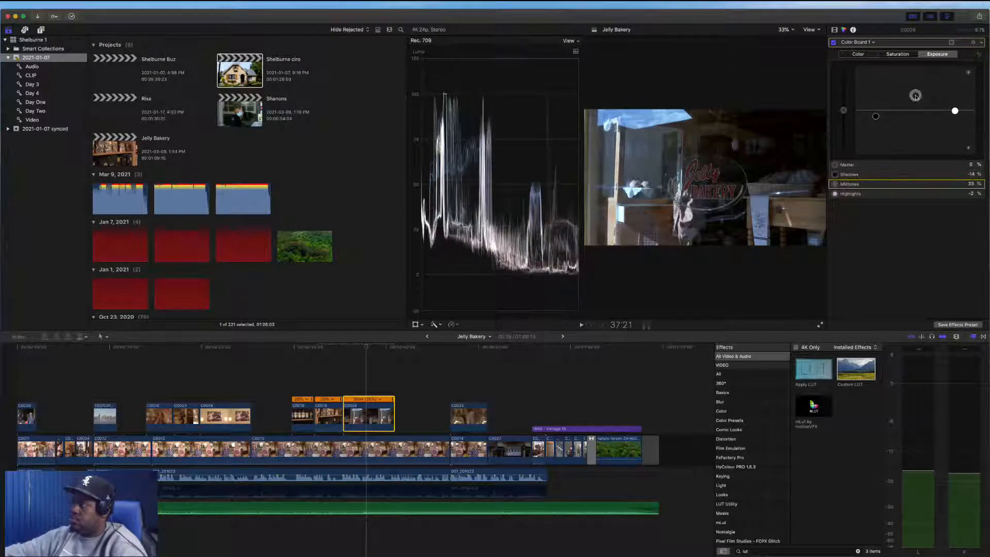
Shift C0028's midtones color toward warmer tones and open its saturation controls
click(858, 54)
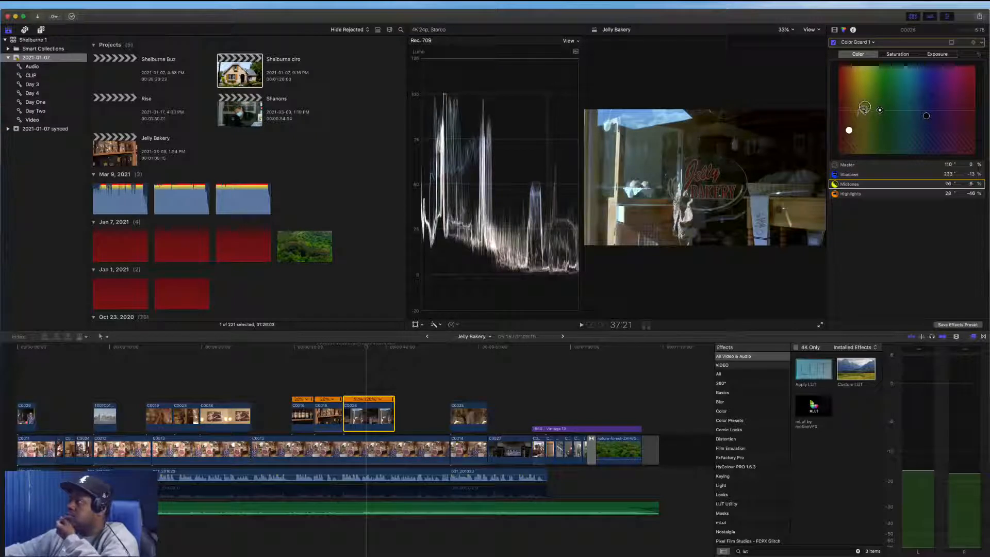
drag(863, 110, 915, 82)
click(897, 54)
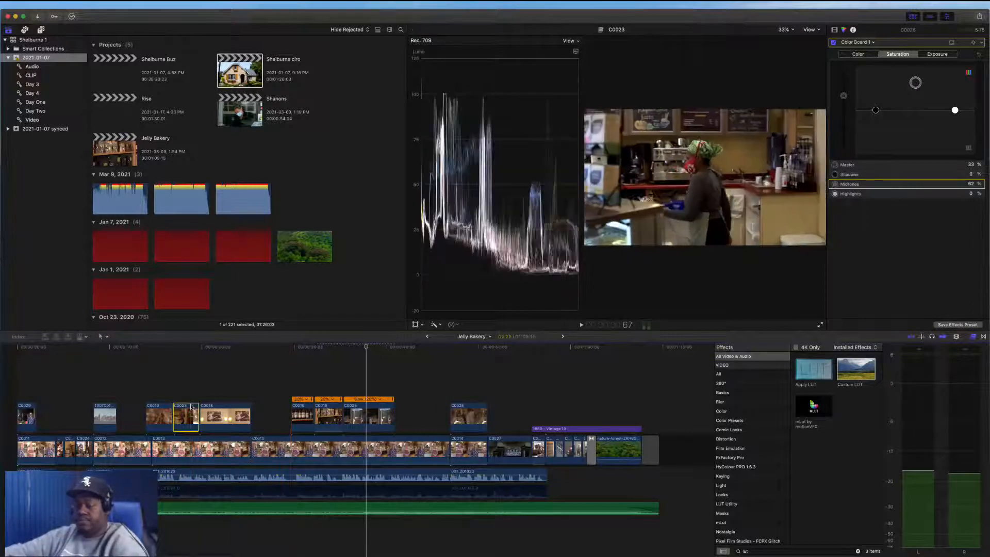
Select connected clip C0025 and play back the surrounding section of the timeline to review it
click(471, 416)
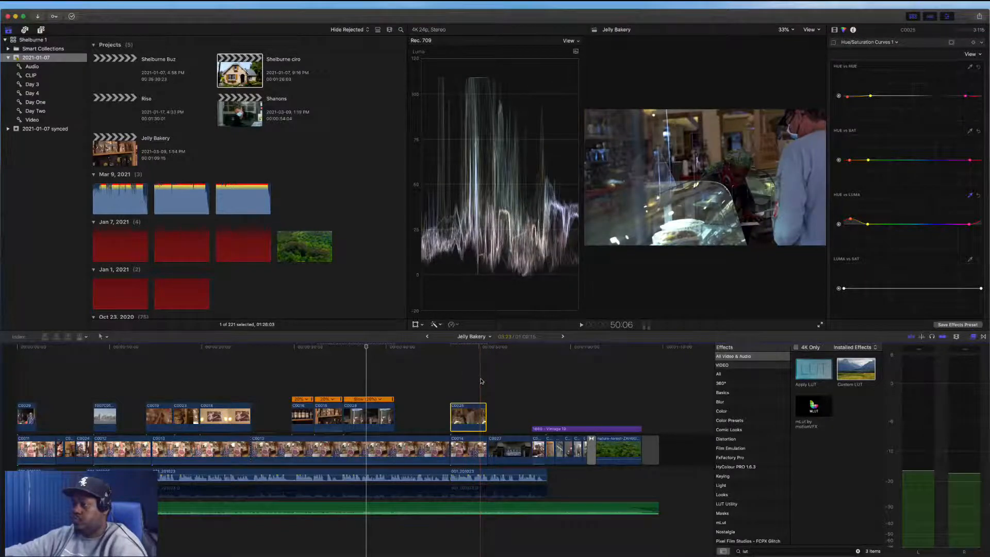
key(space)
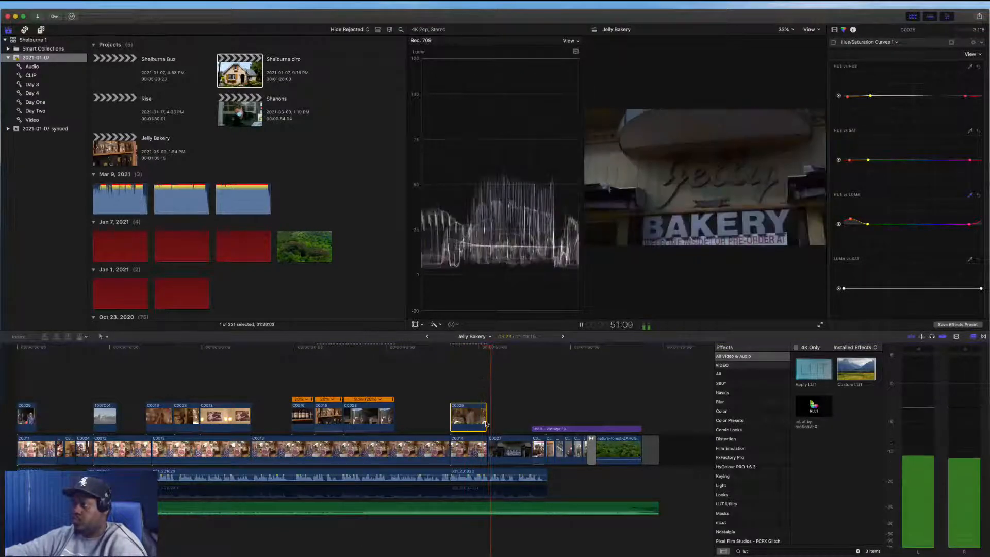
drag(485, 423, 487, 423)
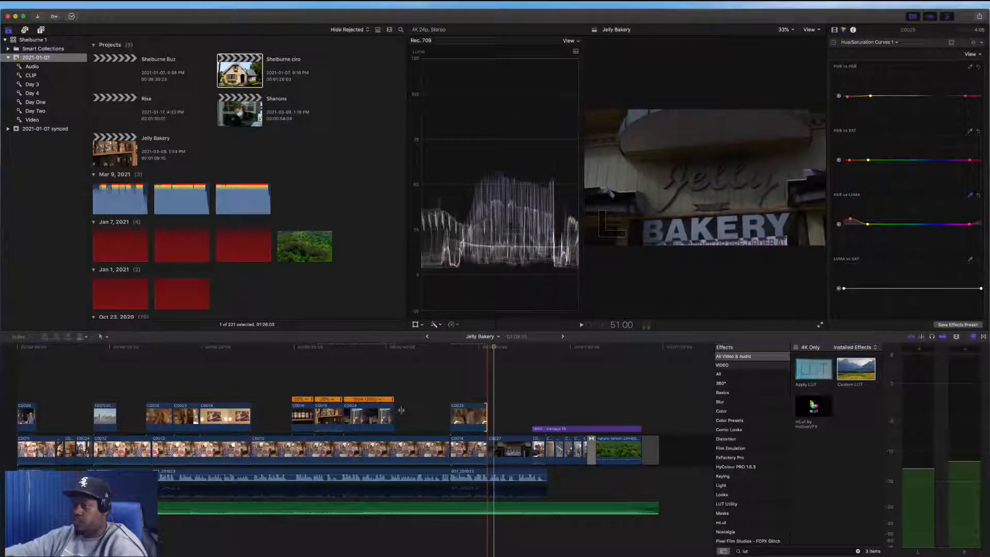
key(space)
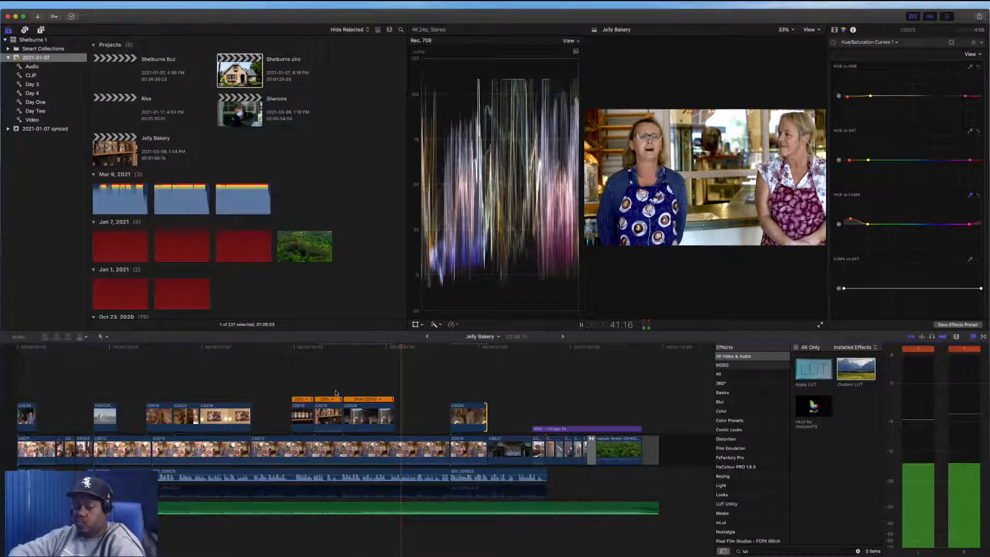
key(space)
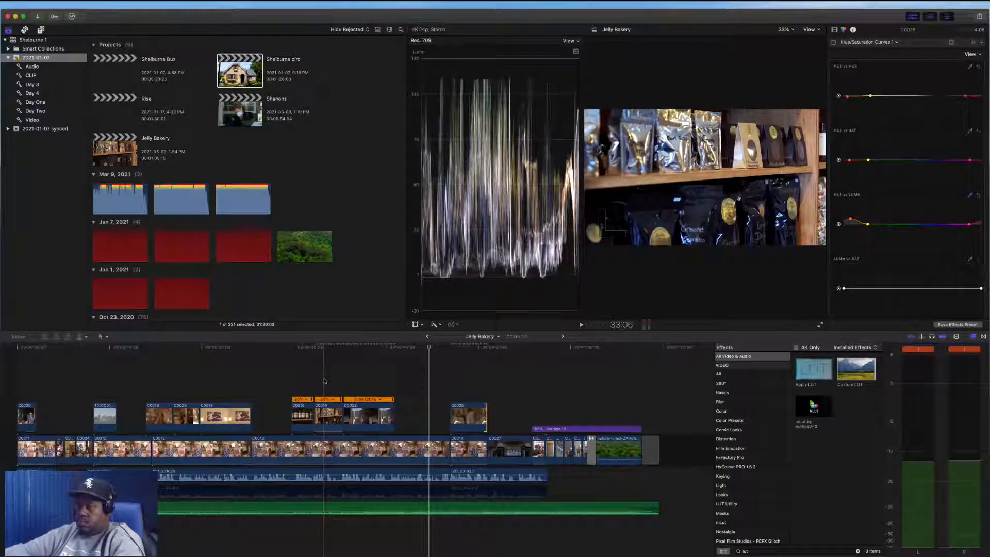
Play the closing section of the timeline to check the music level under the title
key(super+minus)
key(super+minus)
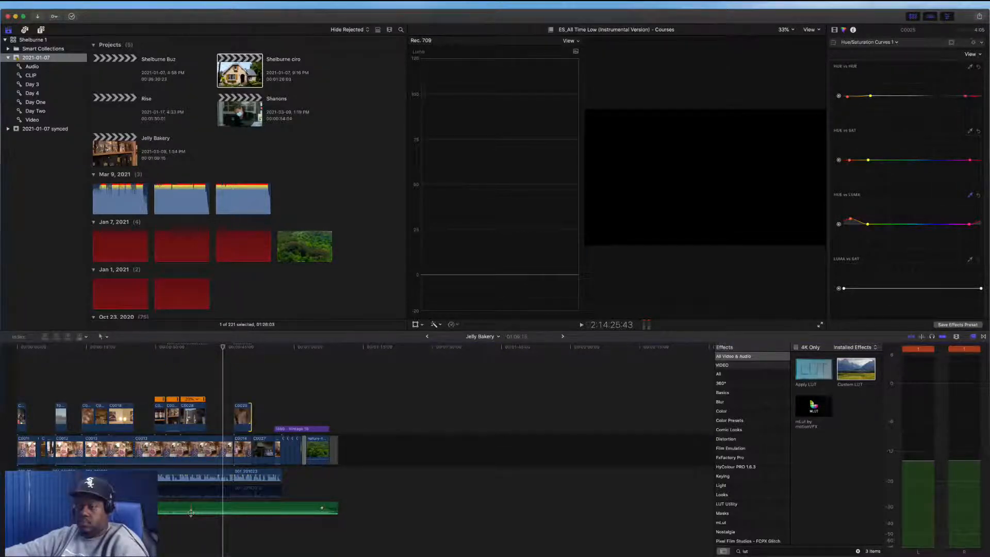
drag(191, 512, 196, 513)
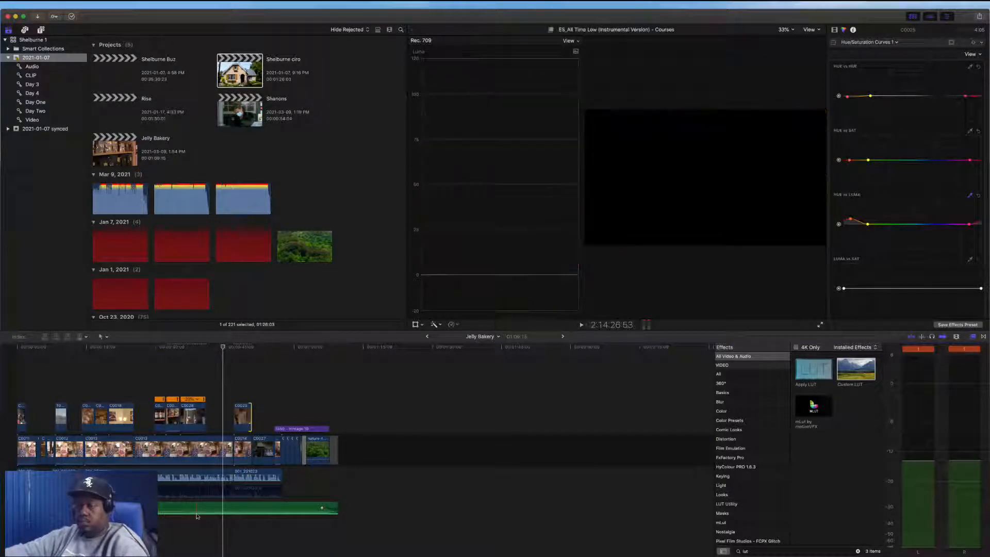
key(space)
key(space)
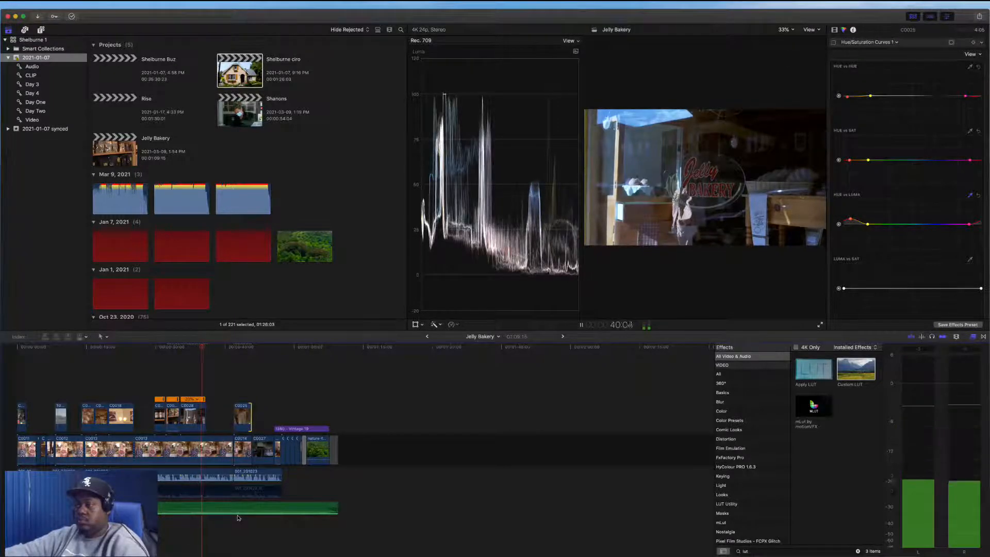
key(space)
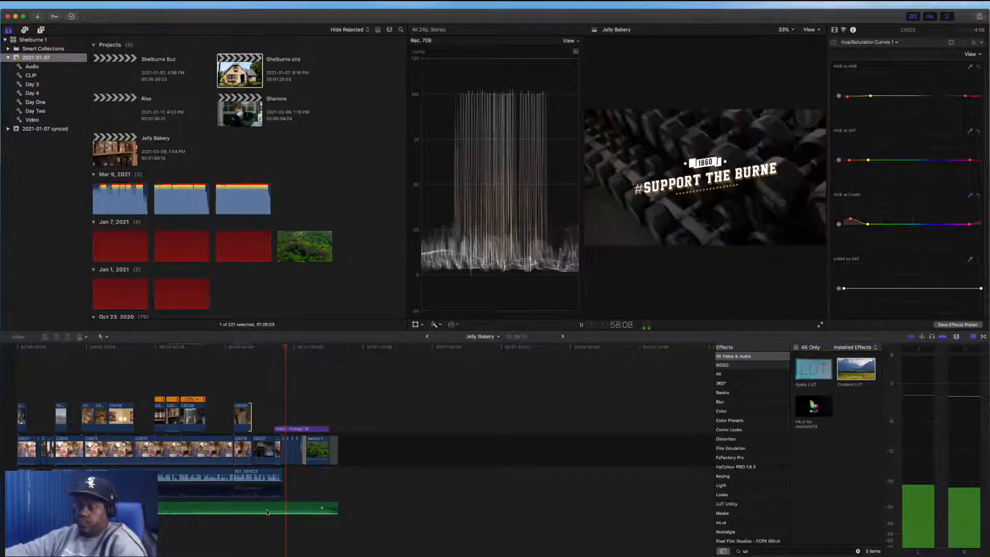
key(space)
Add and position volume keyframes on the music clip so it rises to -9 dB under the closing title
key(super+equal)
key(super+equal)
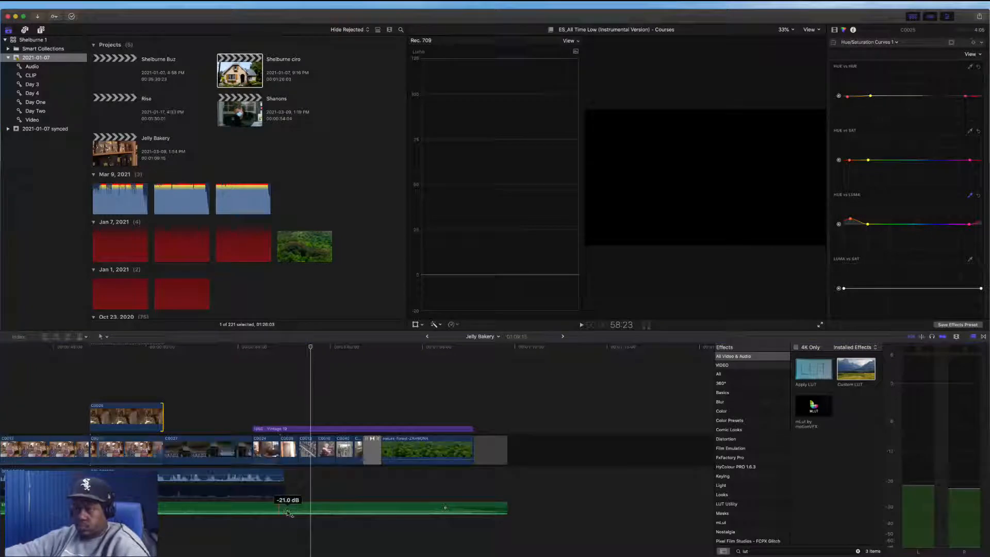
alt+click(287, 511)
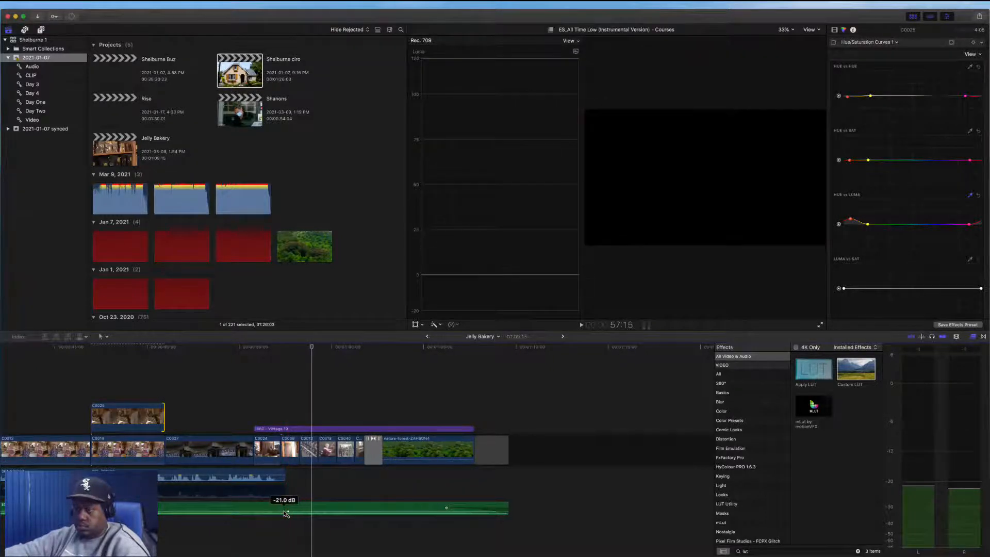
alt+click(280, 511)
drag(308, 510, 309, 508)
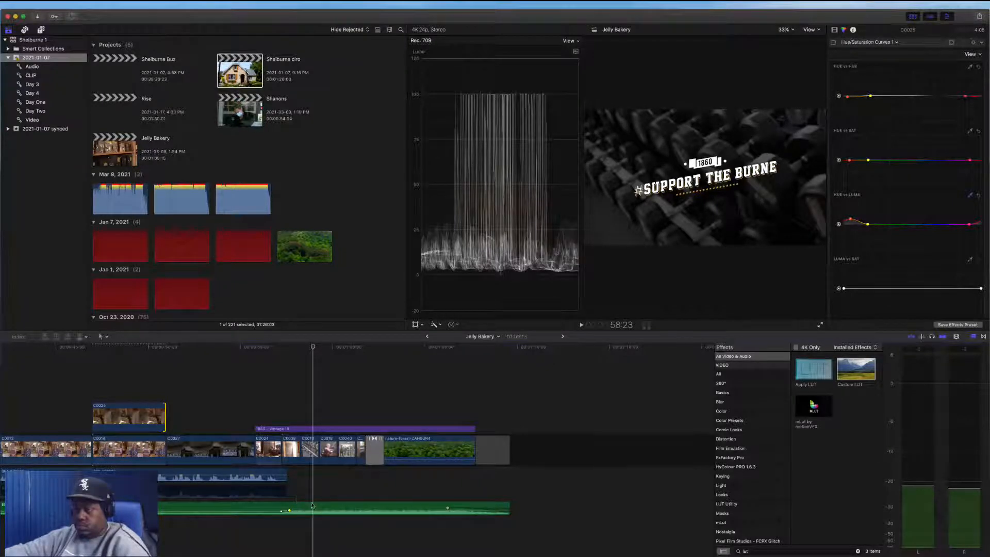
key(space)
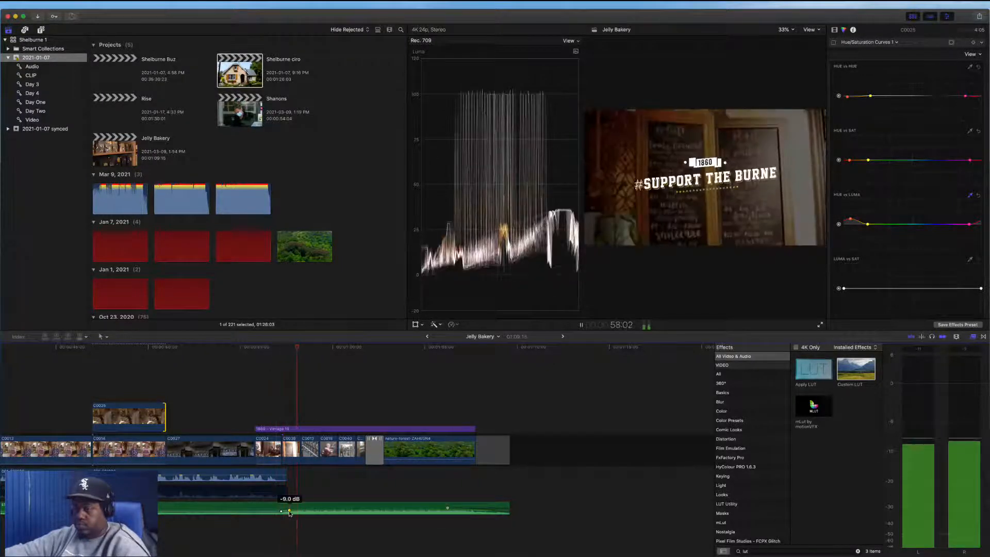
drag(289, 510, 294, 510)
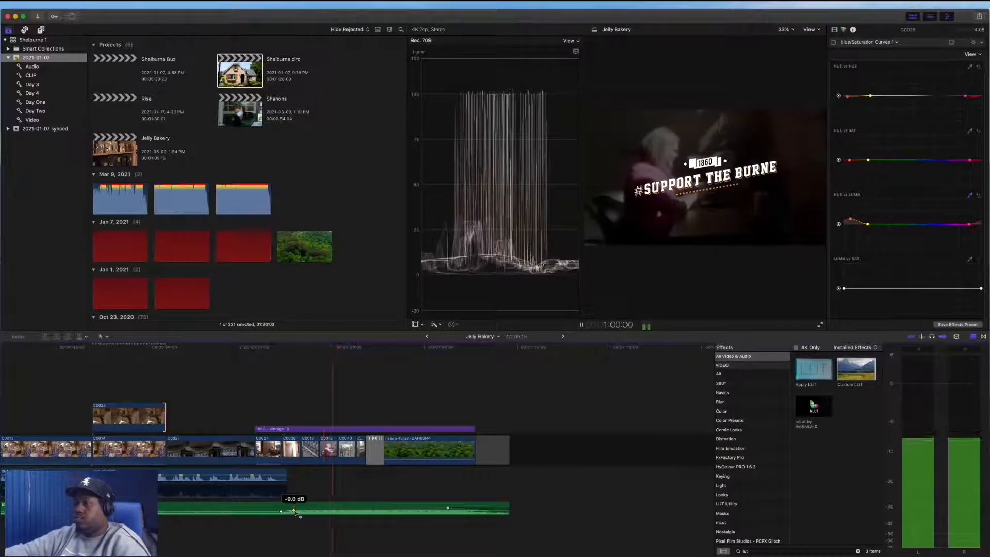
Play back the ending to check the music level change, then fit the whole project in the timeline
key(space)
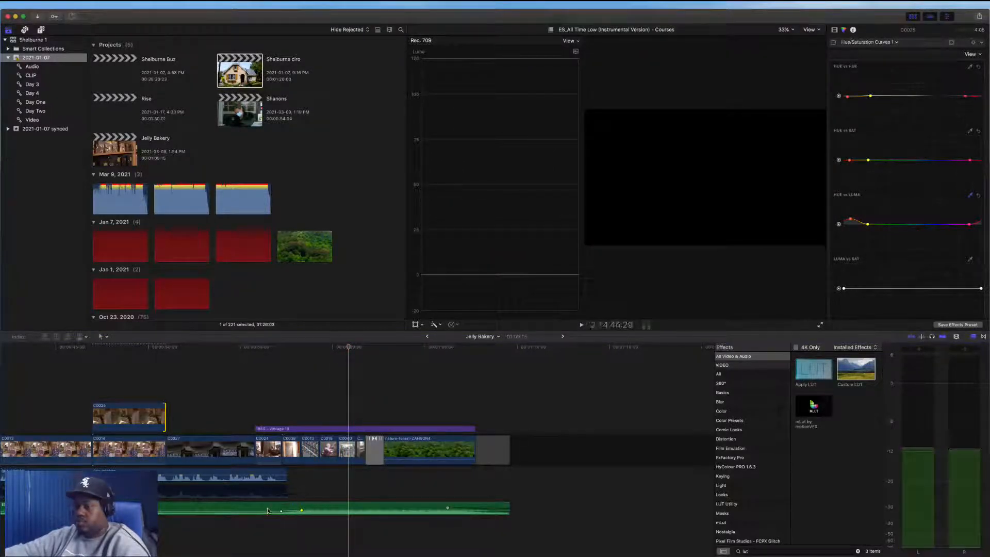
key(space)
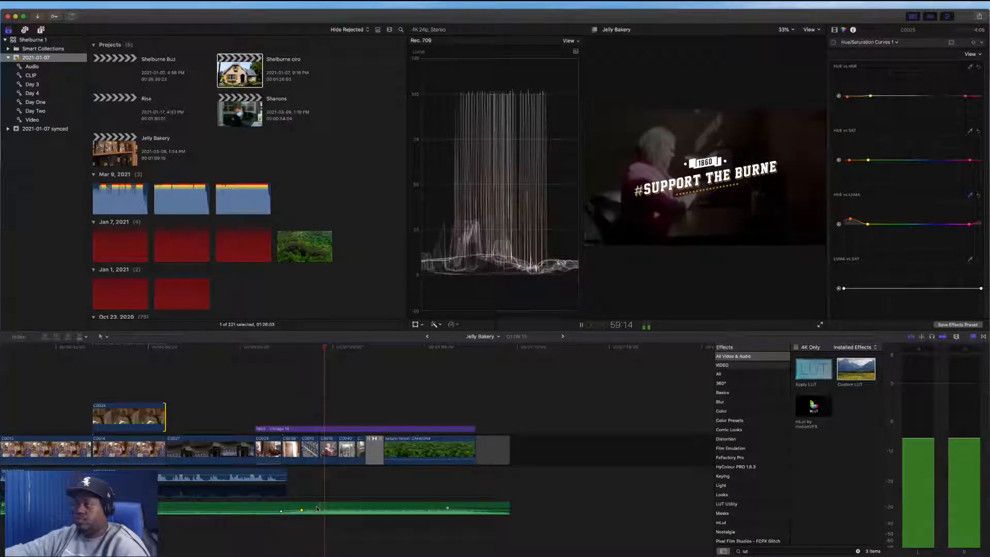
key(space)
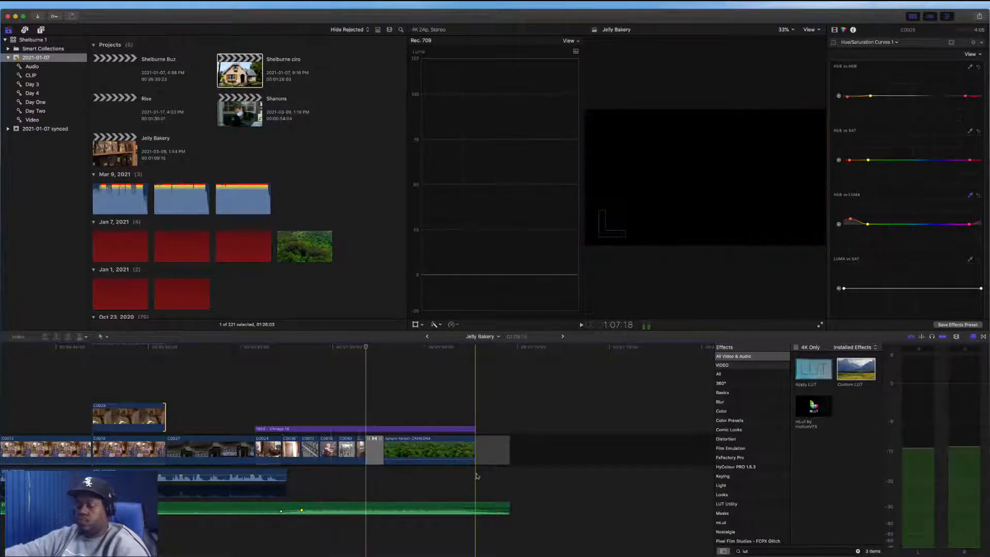
key(shift+z)
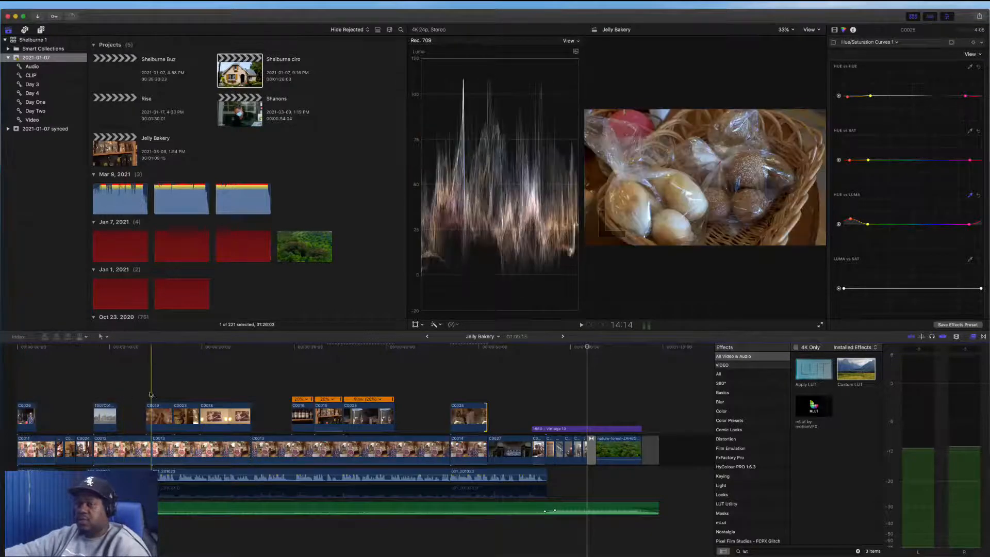
Paste C0019's video attributes (Color Board, Custom LUT, Color Wheels, Hue/Saturation Curves) onto three storyline clips near the start
click(170, 420)
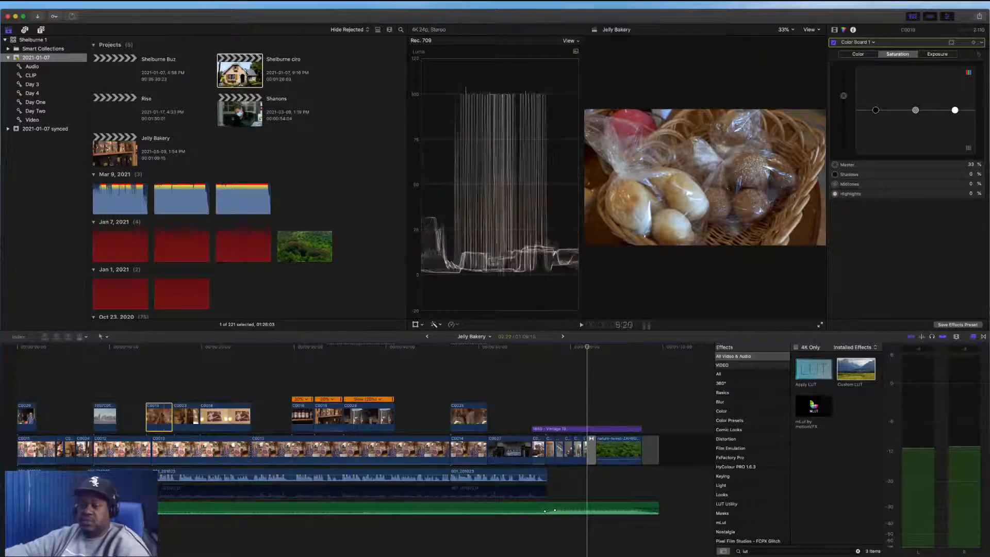
drag(84, 433, 58, 450)
key(super+shift+v)
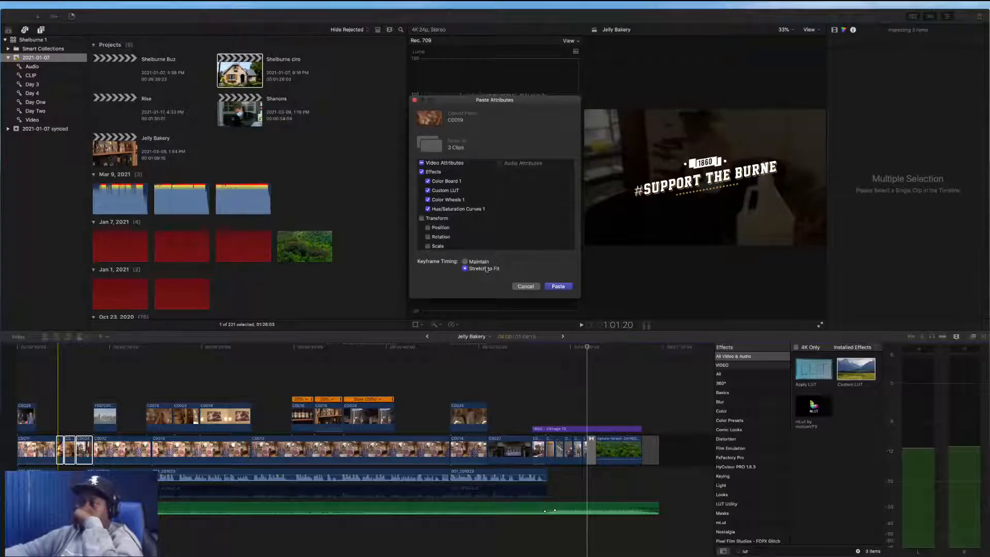
click(557, 287)
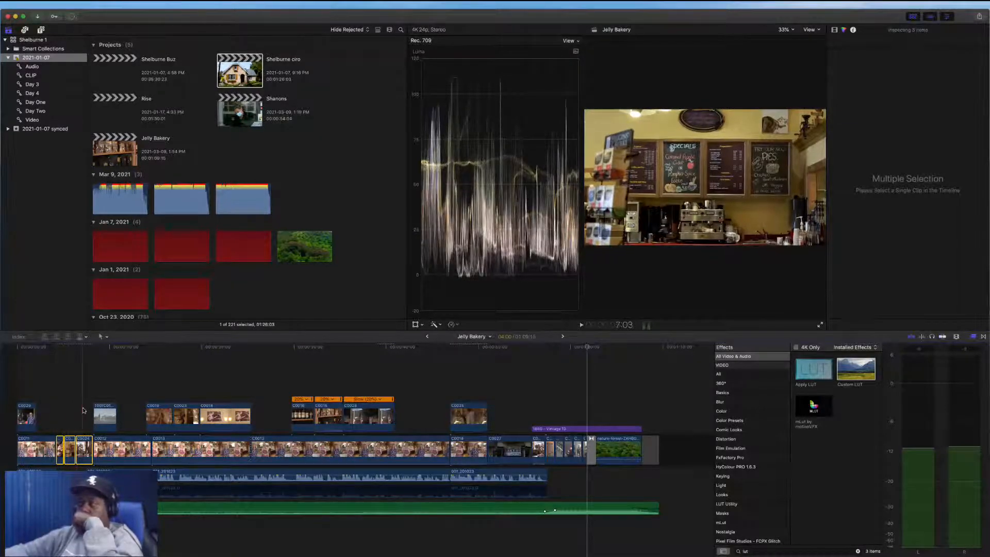
Select the C0024 clip and shift its Color Board color pucks for shadows, midtones and highlights
click(84, 449)
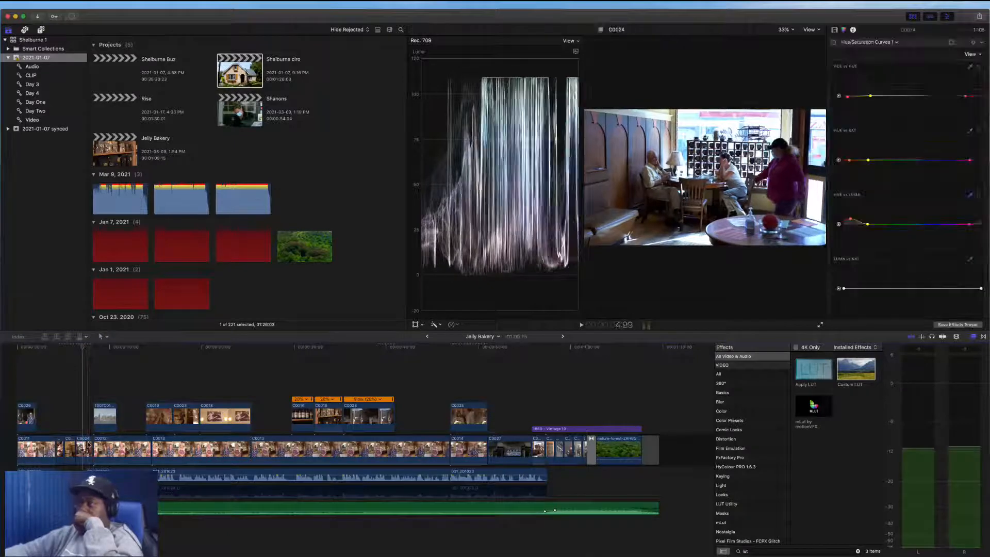
click(845, 31)
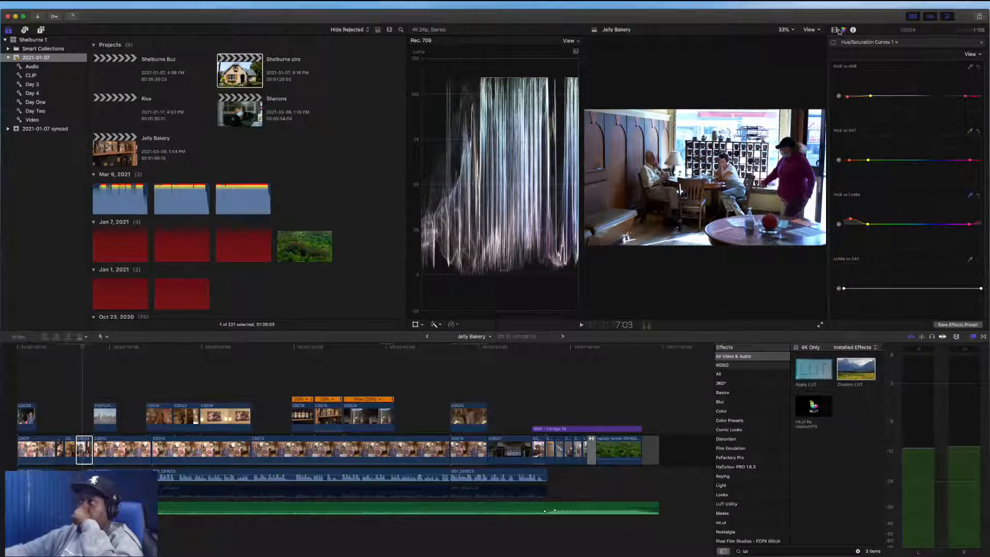
click(835, 30)
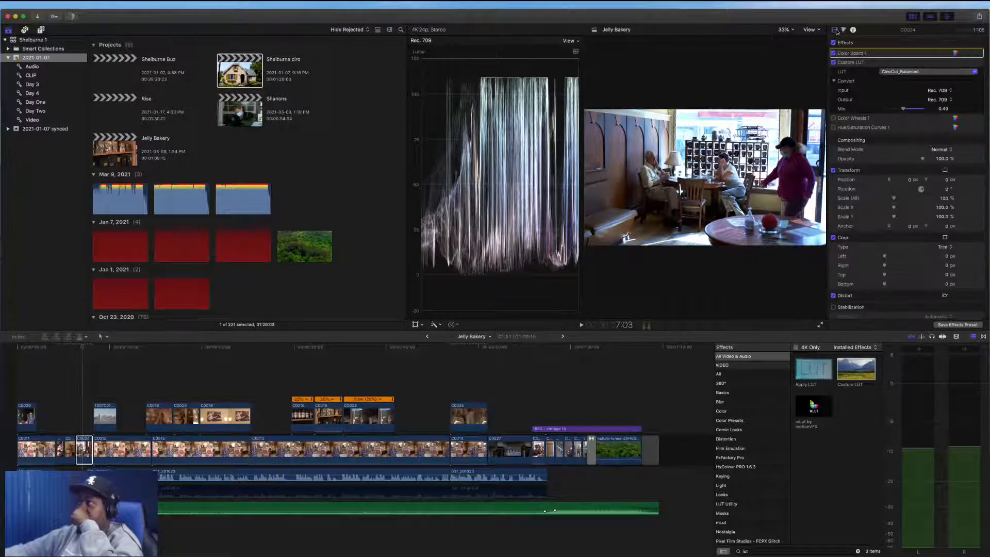
click(955, 53)
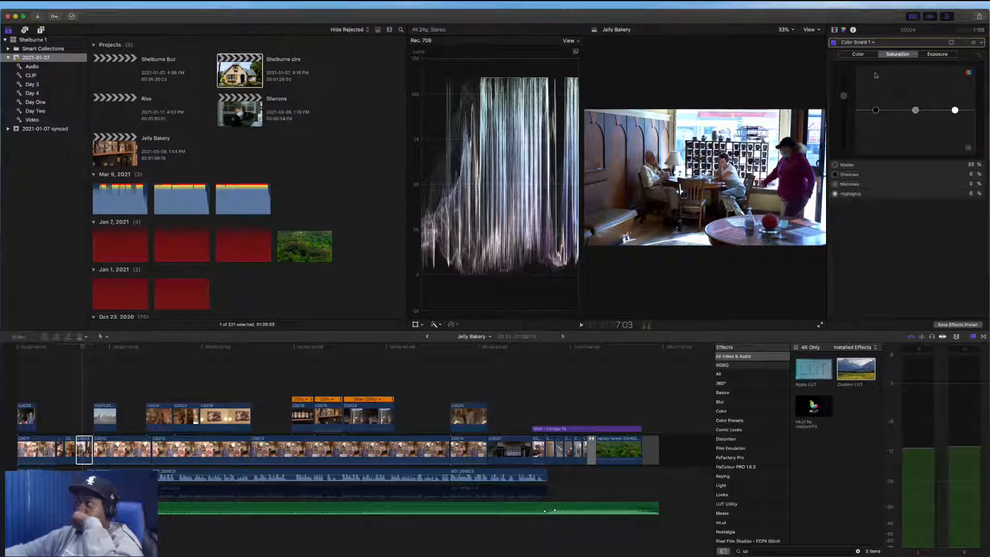
click(868, 55)
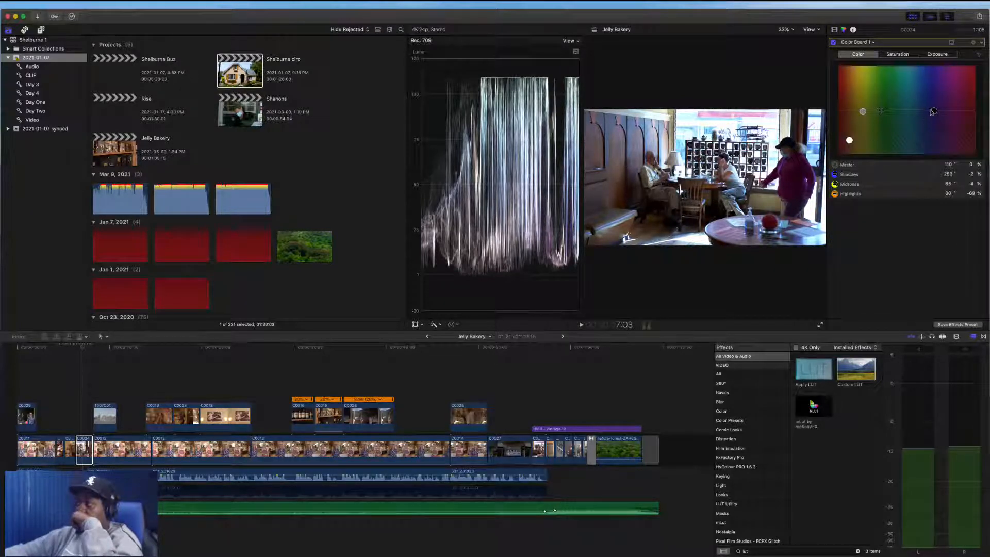
drag(933, 112, 929, 113)
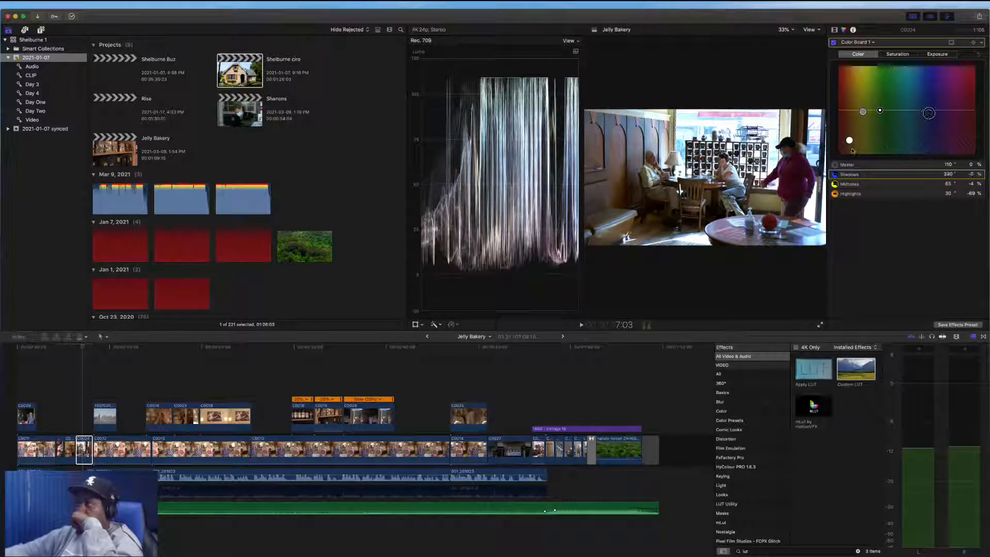
drag(849, 140, 851, 136)
drag(849, 134, 869, 111)
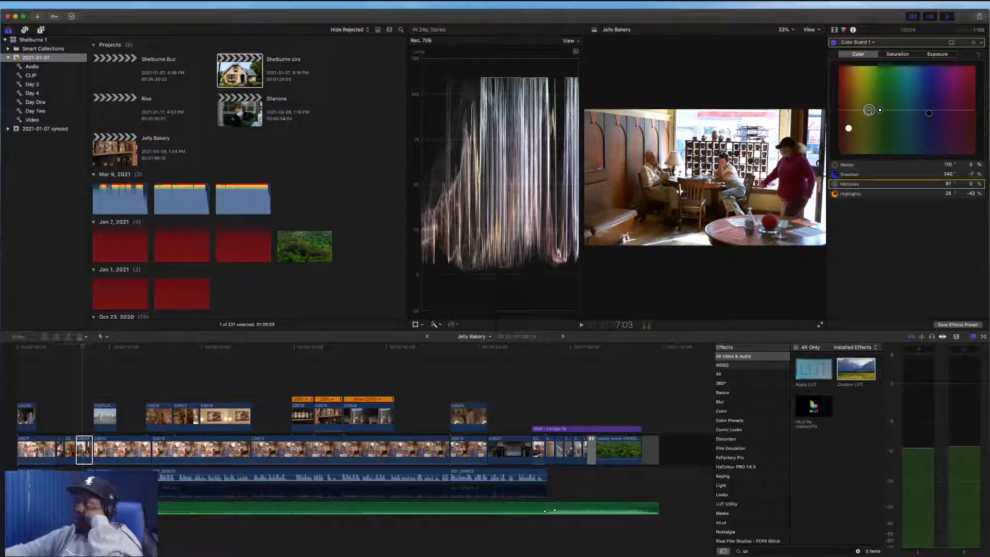
In the Color Board exposure, lower highlights to about -12% and raise midtones to about 37%
click(936, 53)
drag(954, 88, 945, 118)
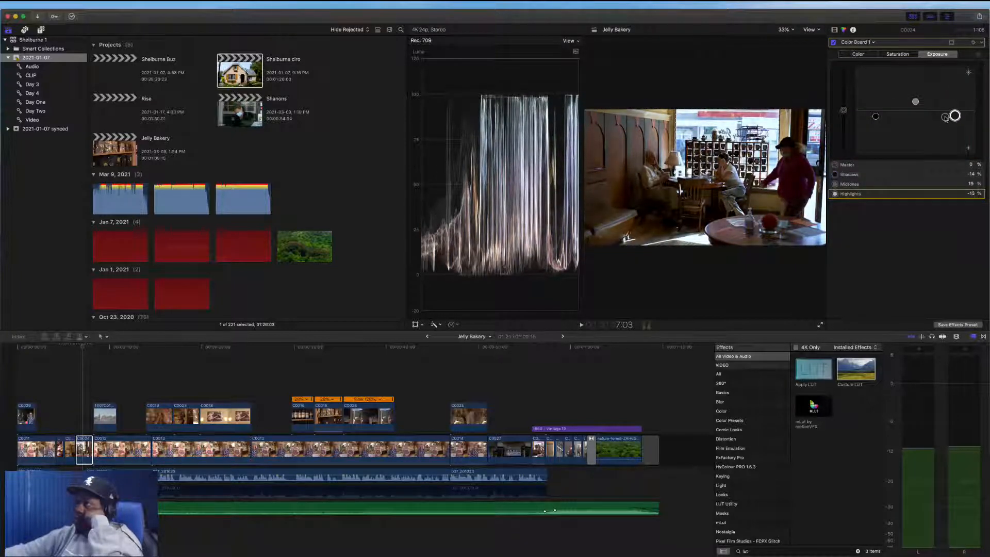
drag(875, 116, 915, 94)
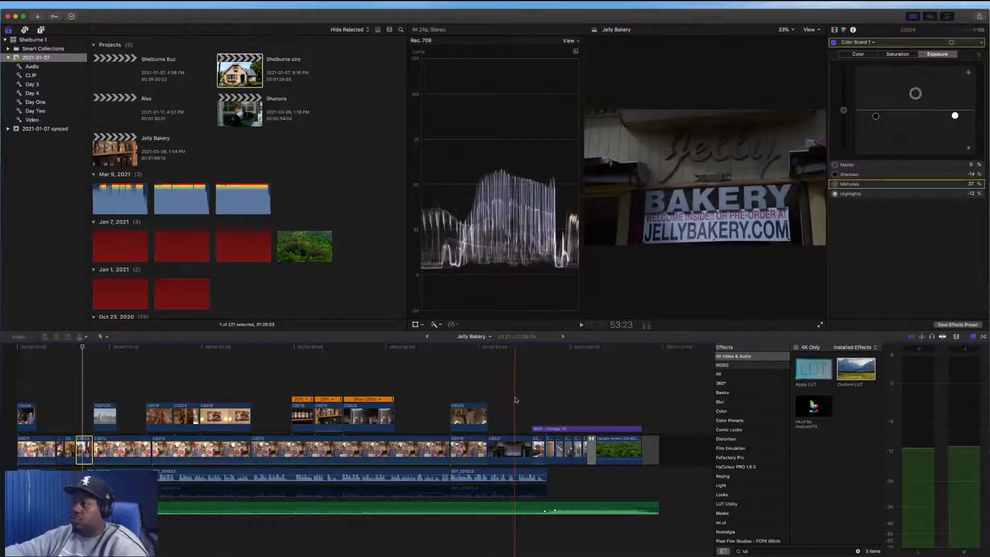
Select the Jelly Bakery storefront clip C0027 and adjust its Color Wheels for shadows, midtones and highlights
click(515, 443)
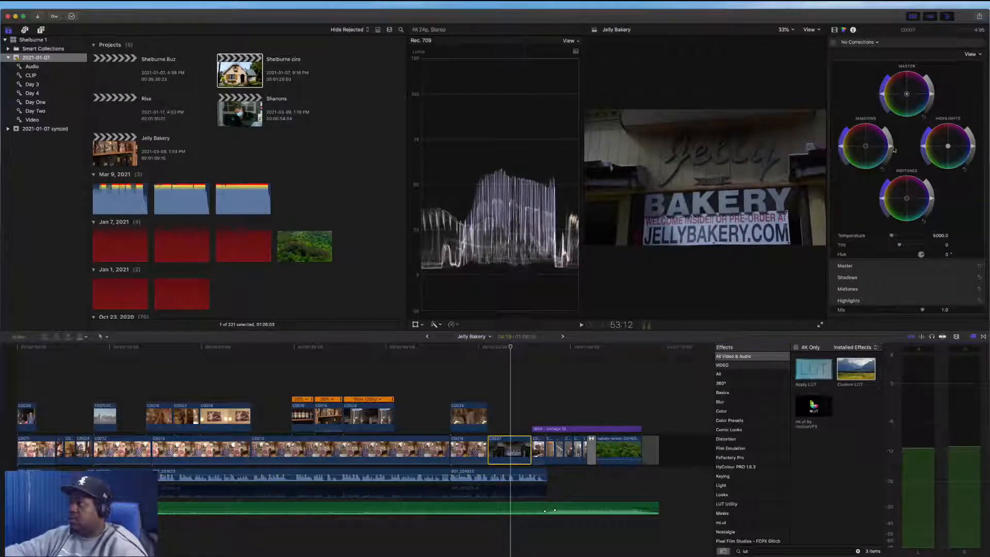
mouse_move(894, 150)
mouse_down()
mouse_move(892, 158)
mouse_move(891, 149)
mouse_up()
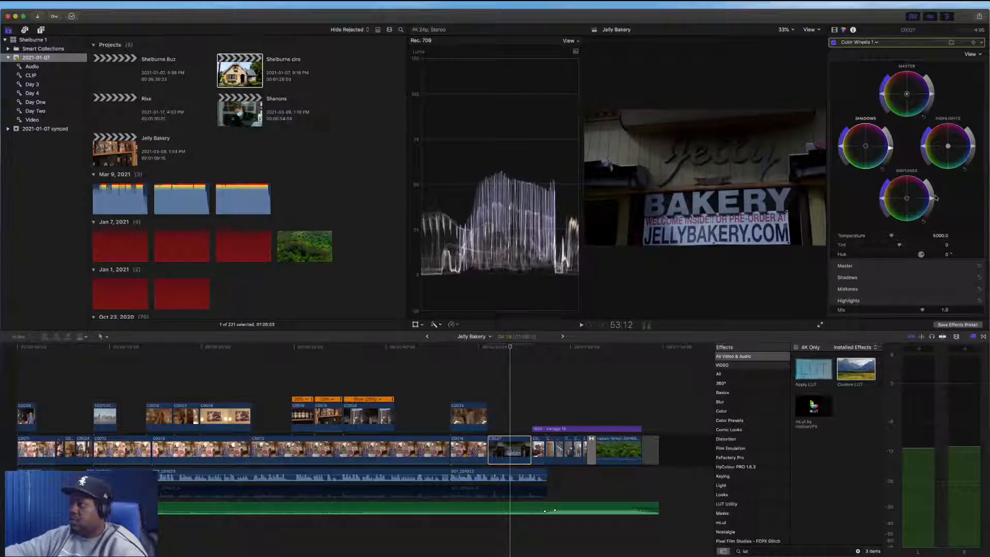
drag(932, 199, 929, 208)
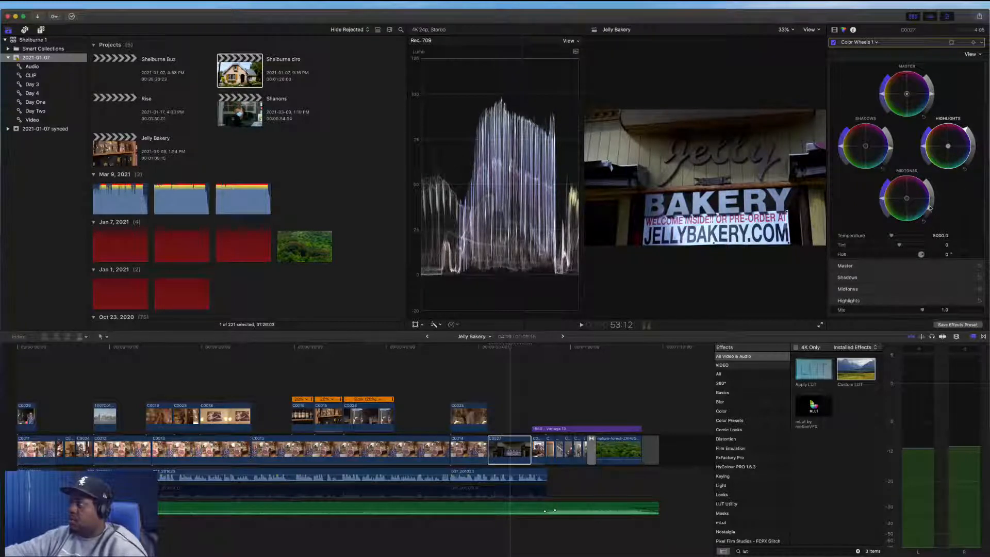
drag(931, 209, 933, 195)
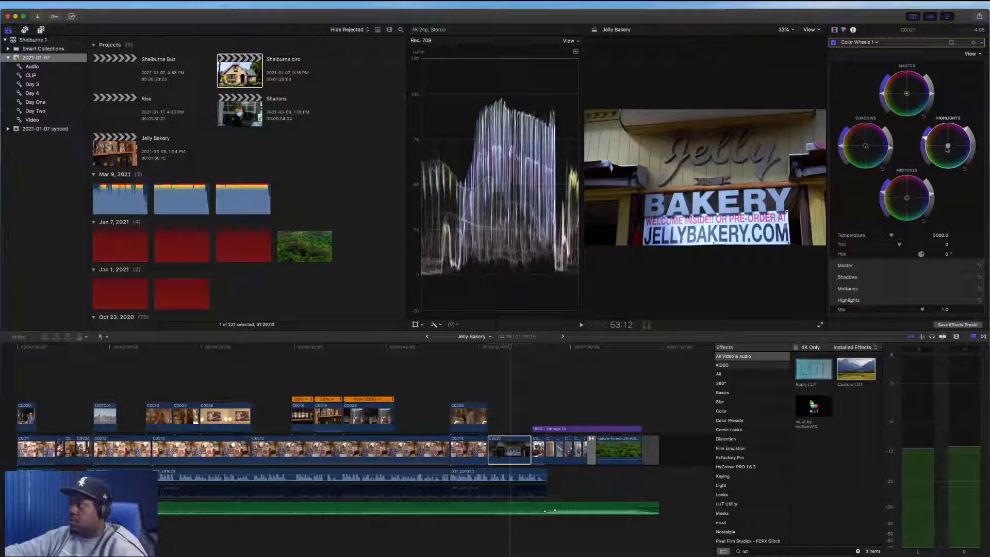
drag(947, 149, 945, 138)
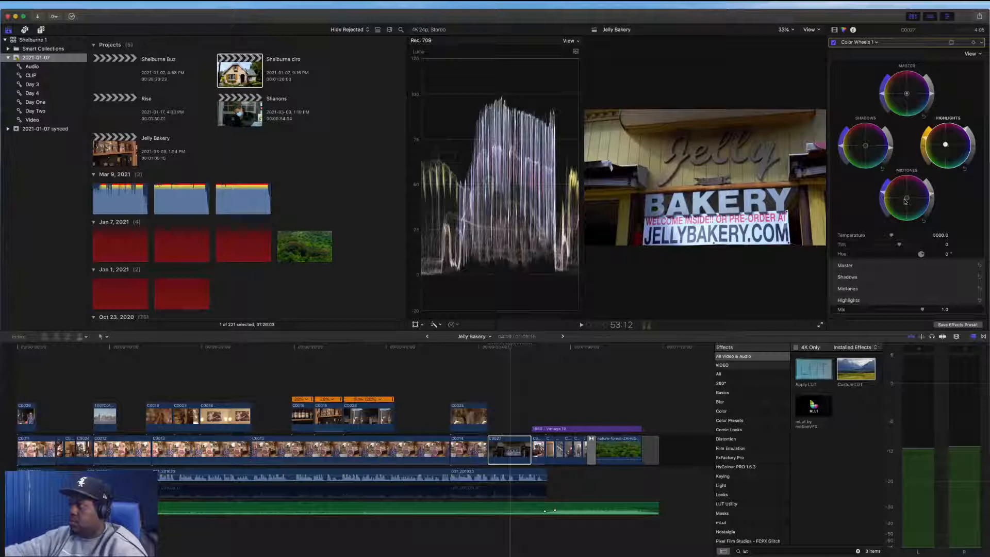
drag(906, 201, 911, 179)
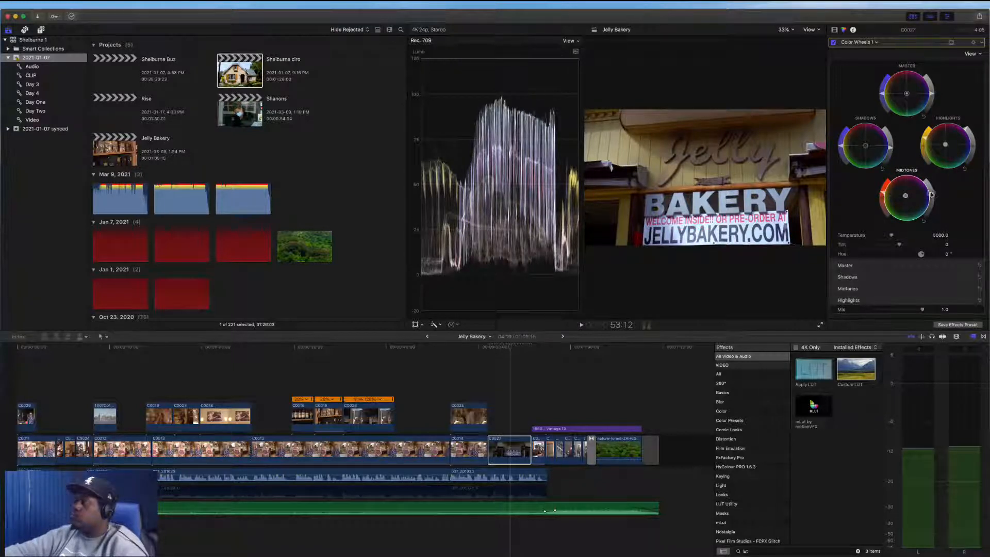
drag(931, 196, 931, 192)
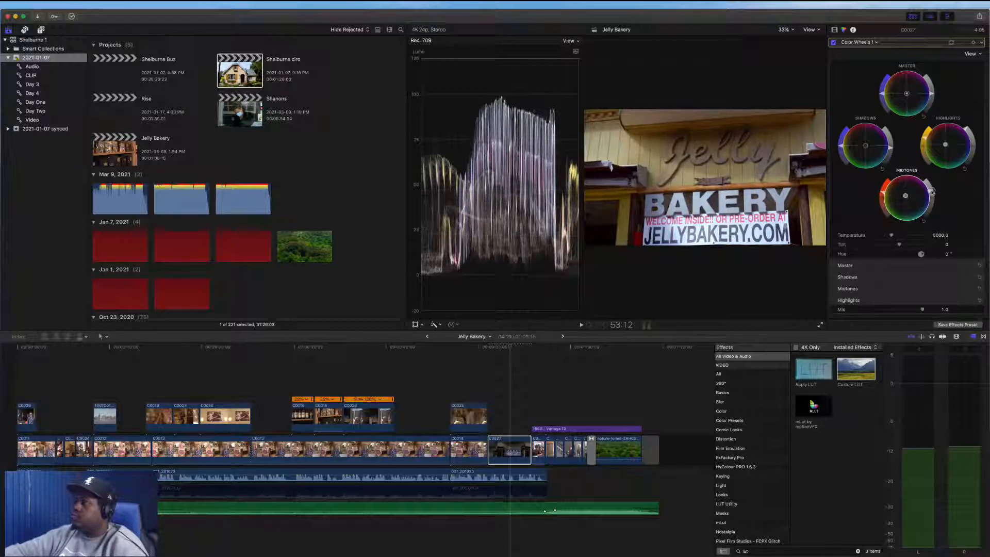
mouse_move(967, 128)
mouse_down()
mouse_move(964, 114)
mouse_move(967, 125)
mouse_up()
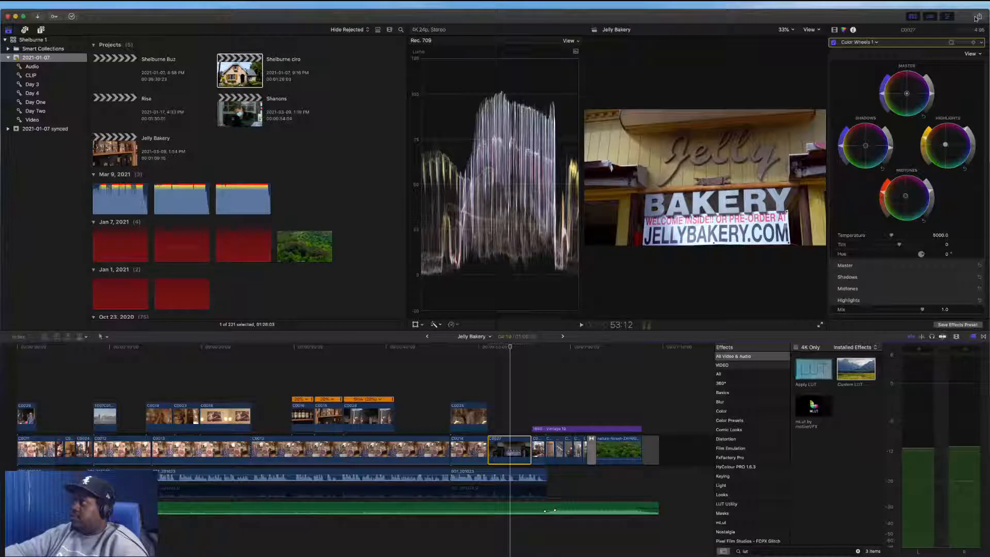
Try to export the project with the YouTube_MP4_4K_HiRes destination as Jelly Bakery.m4v on the Desktop
click(976, 19)
click(630, 386)
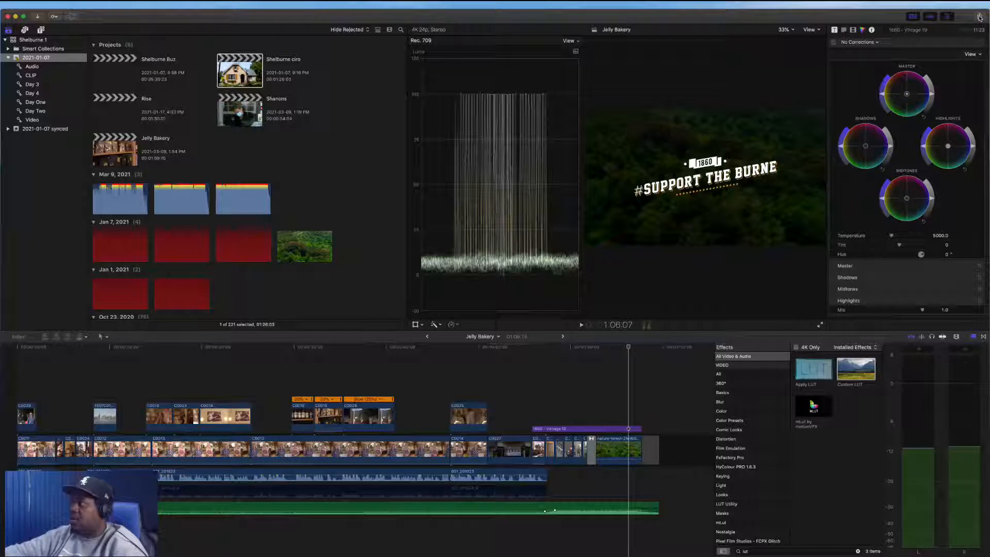
click(979, 17)
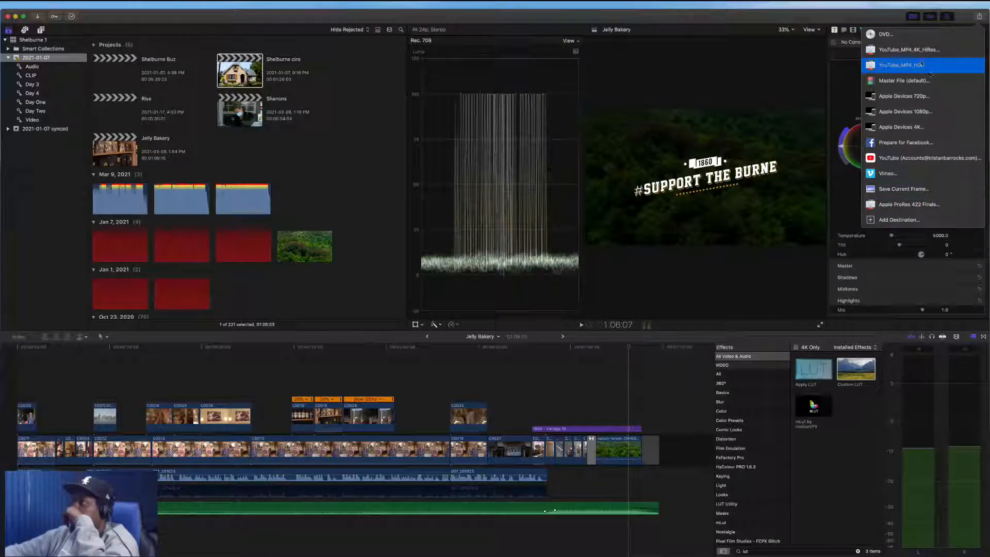
click(917, 52)
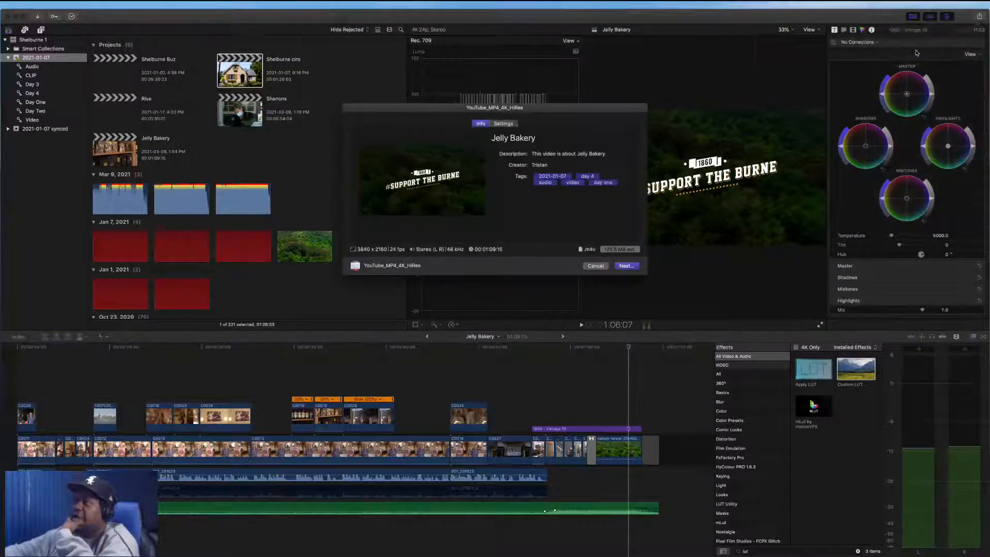
click(625, 265)
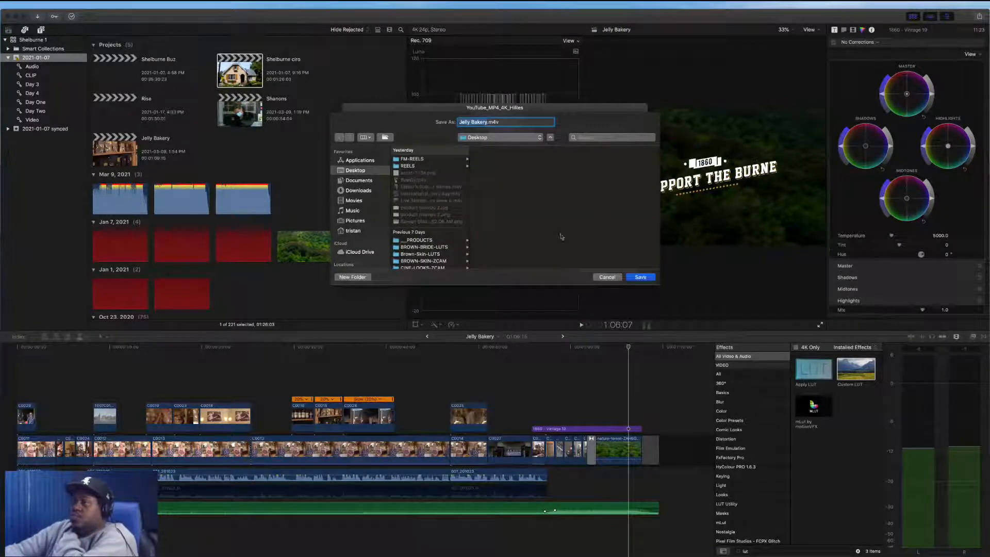
click(638, 279)
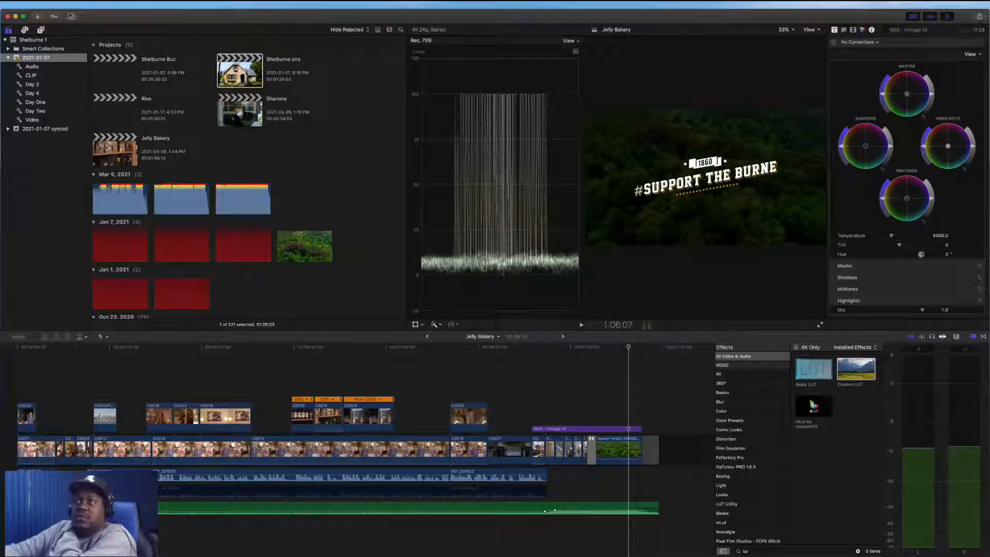
Open the Background Tasks window and move it over the viewer area
click(71, 16)
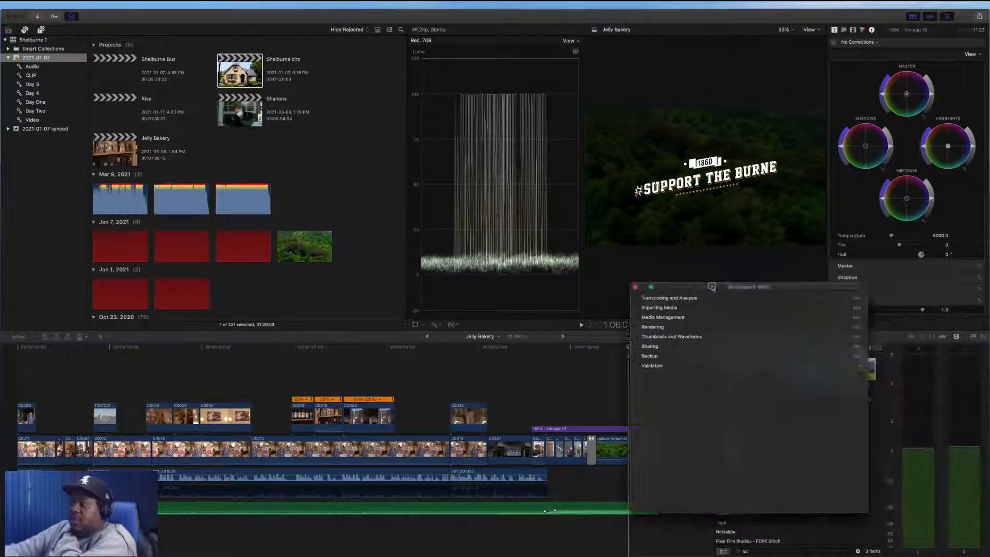
drag(638, 271, 592, 258)
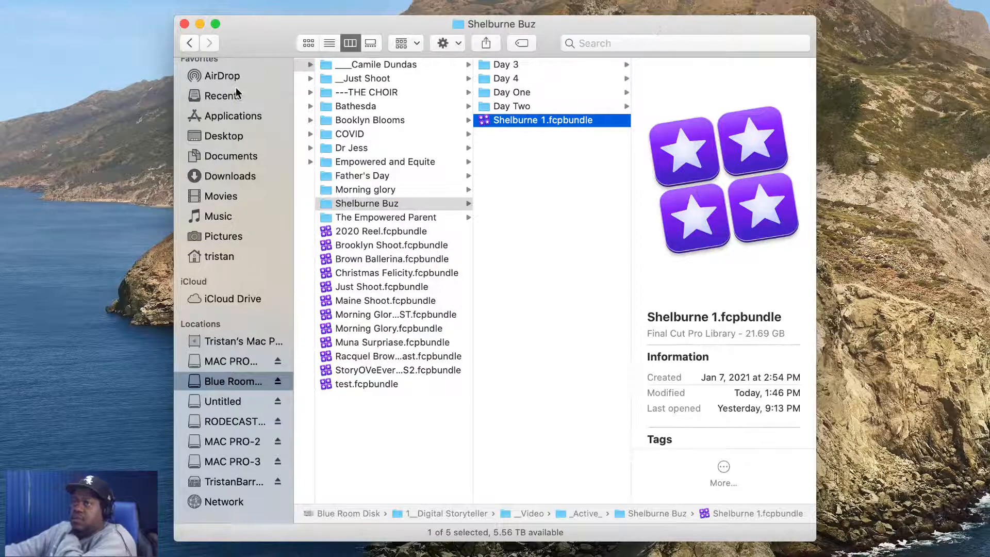
Open the Desktop folder in Finder to check for the exported file, then close Finder
scroll(235, 134, up, 1)
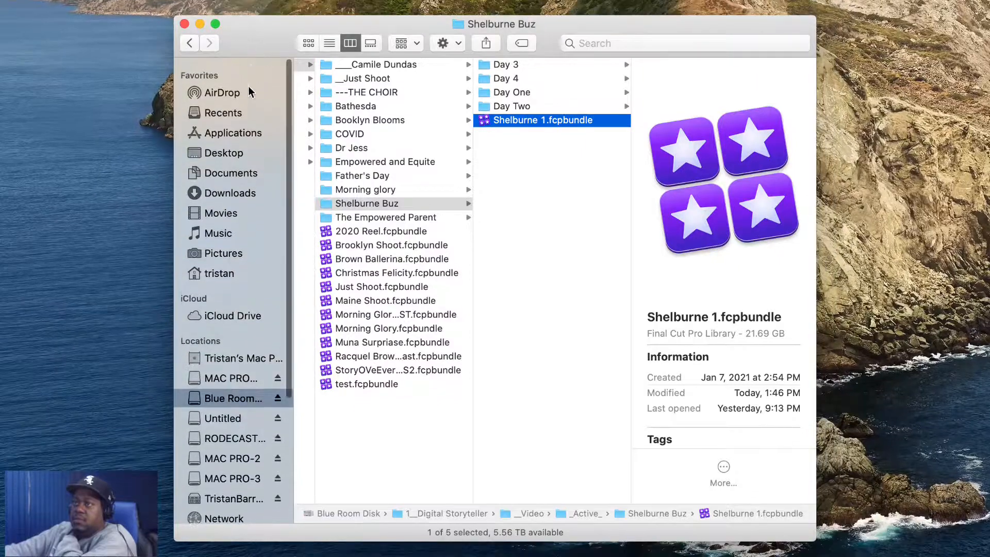
click(233, 148)
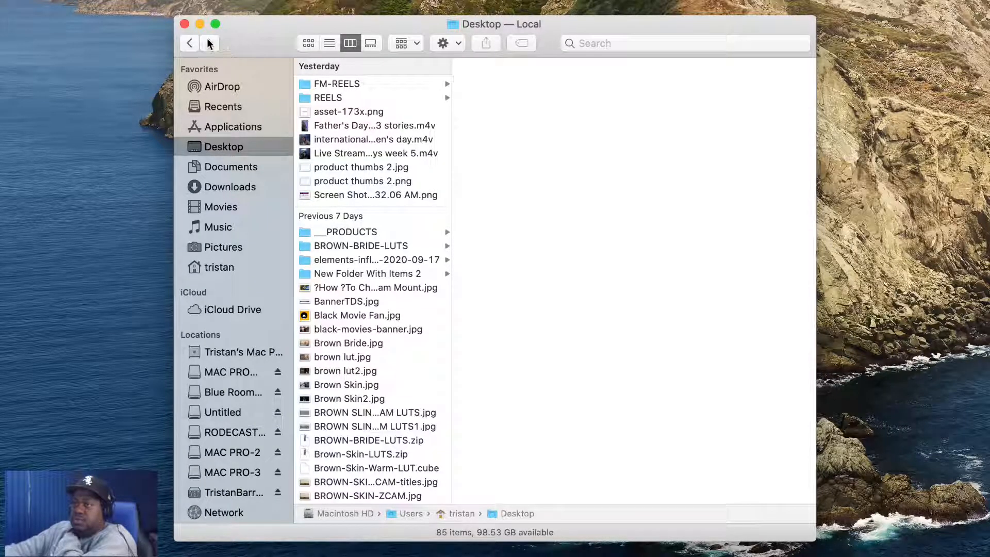
click(184, 24)
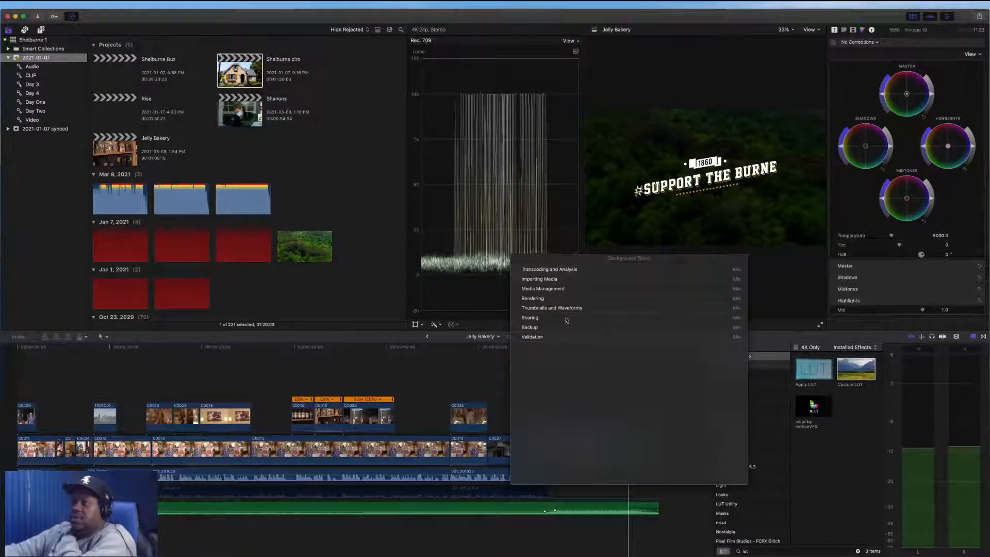
Export the project again with the YouTube_MP4_4K_HiRes destination, saving Jelly Bakery.m4v to the Desktop
click(472, 417)
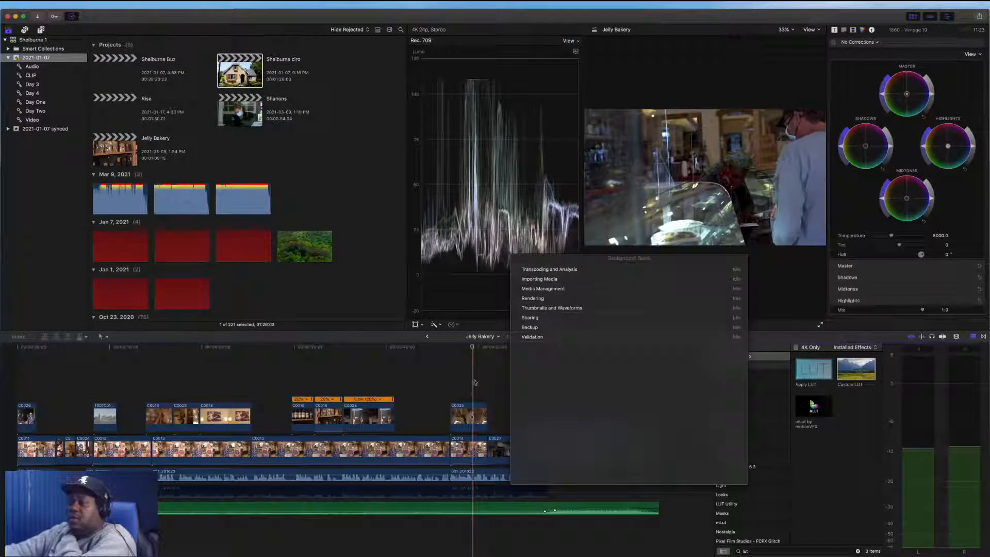
click(979, 18)
click(917, 50)
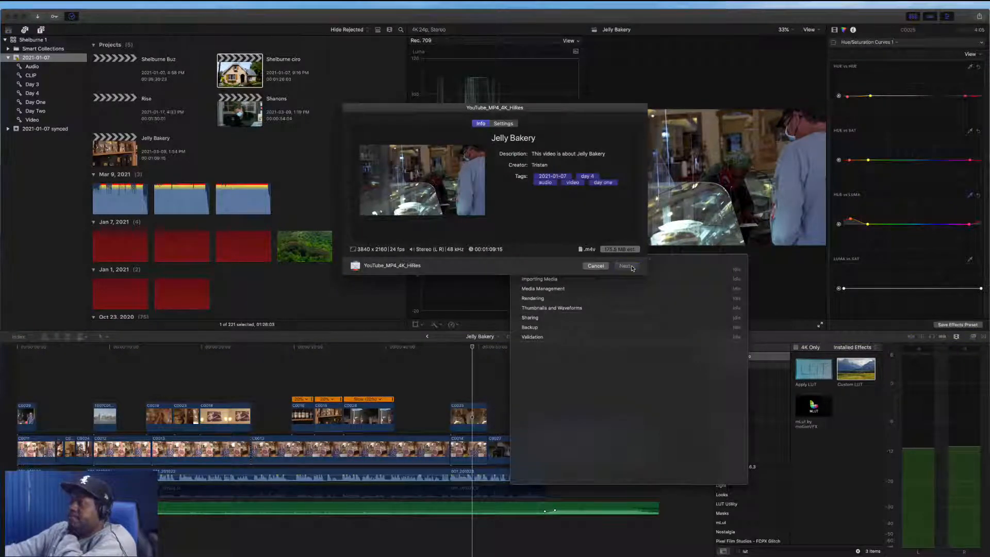
click(626, 266)
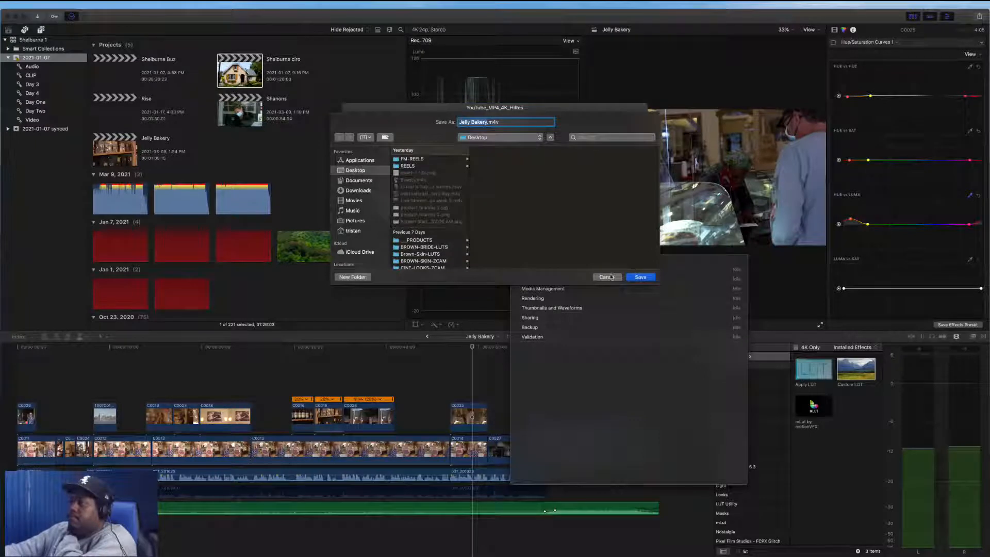
click(638, 279)
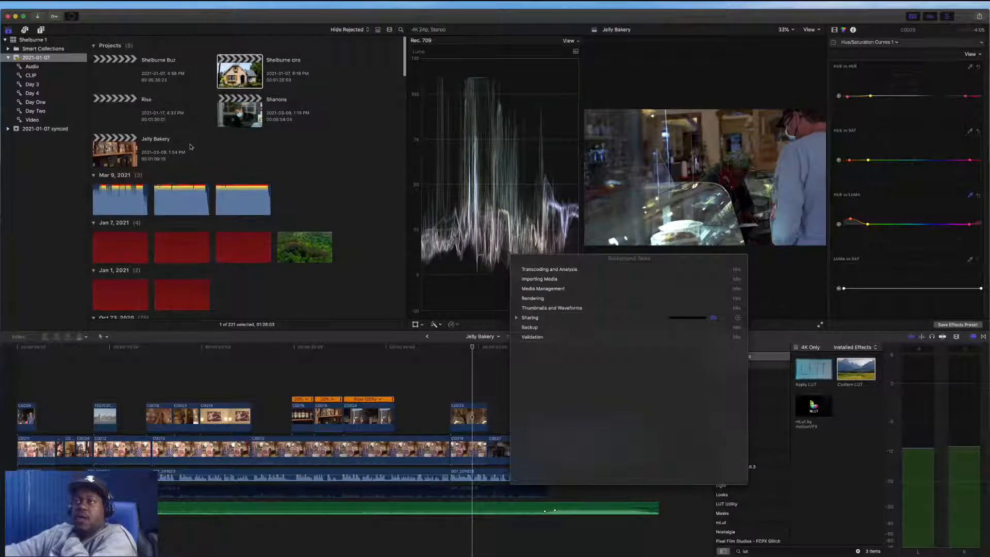
Open the Shelburne Buz project, then open the Rise project from the library browser
double_click(130, 72)
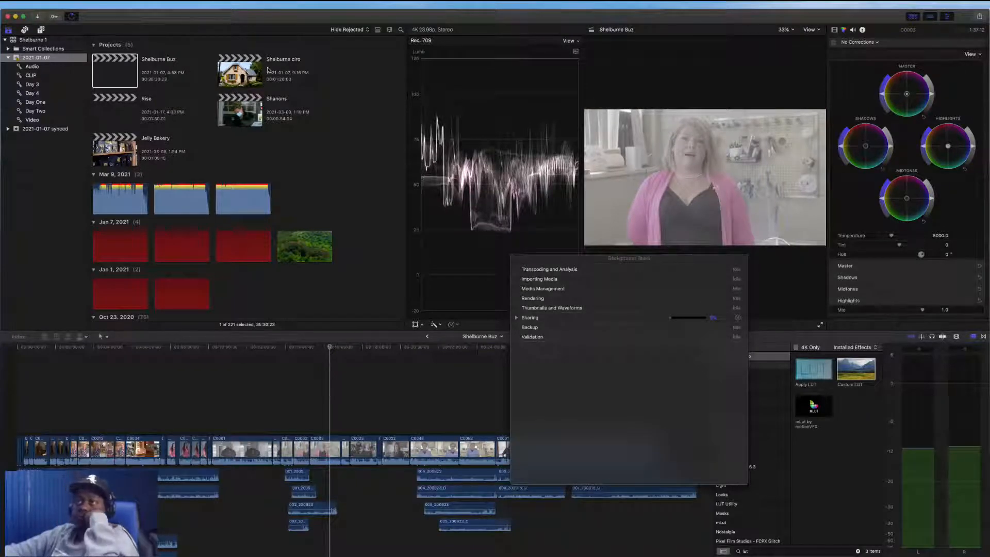
scroll(136, 141, down, 1)
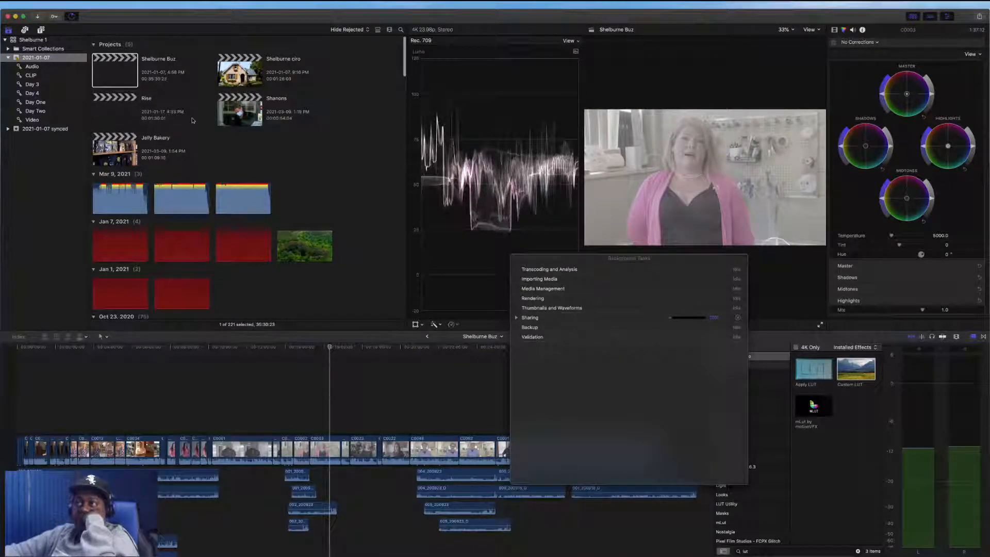
scroll(150, 116, down, 2)
click(112, 111)
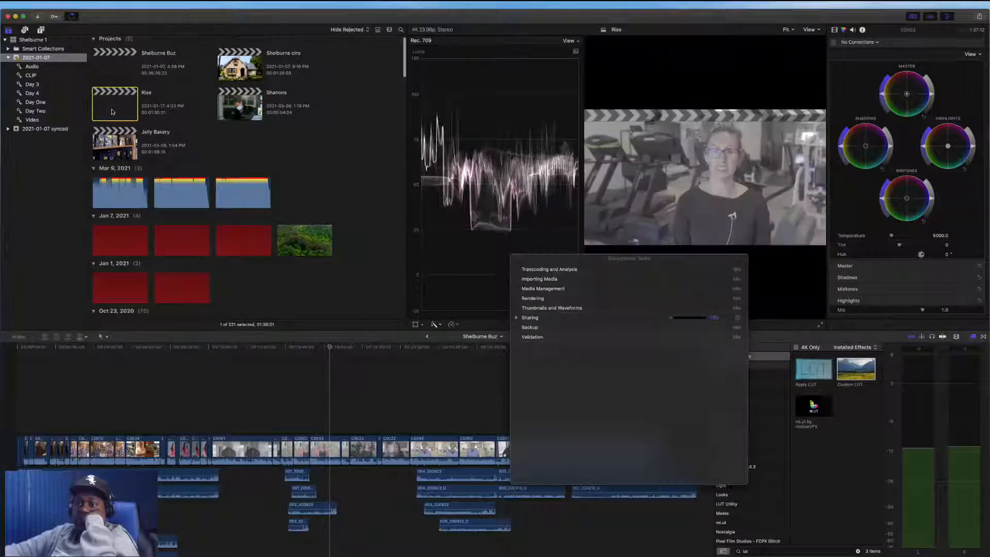
double_click(112, 111)
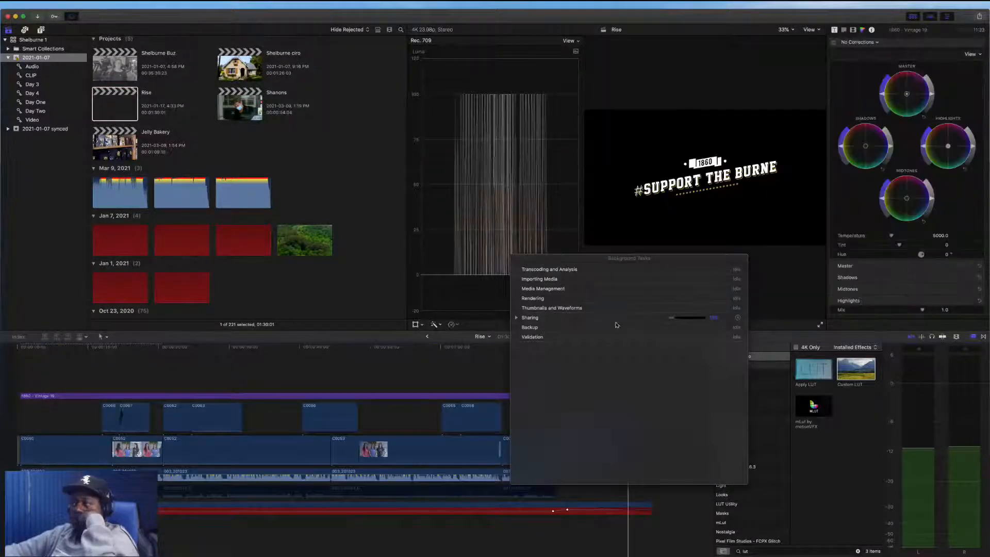
Copy the 1860 - Vintage 19 adjustment layer from the Rise project and paste it at the start of the Jelly Bakery timeline
drag(551, 258, 659, 263)
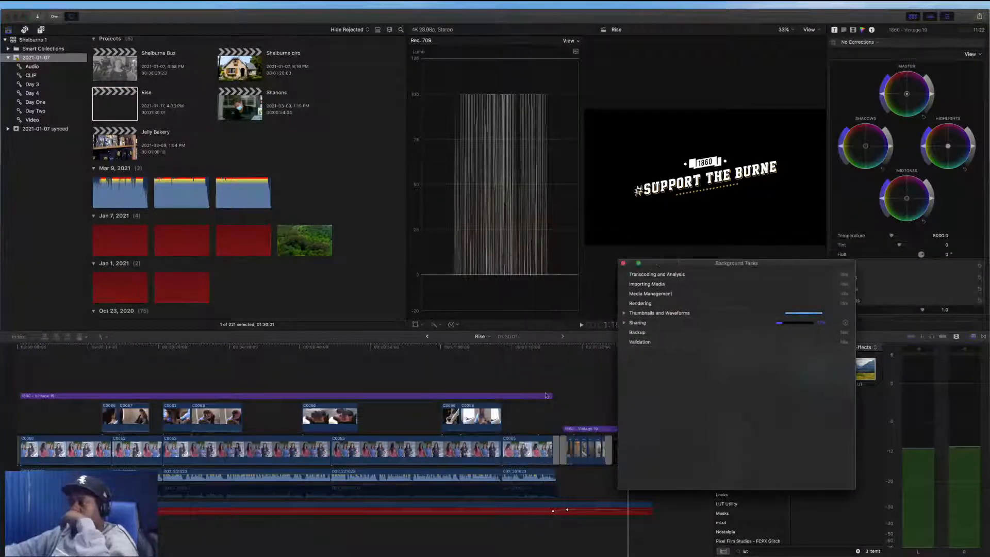
click(519, 397)
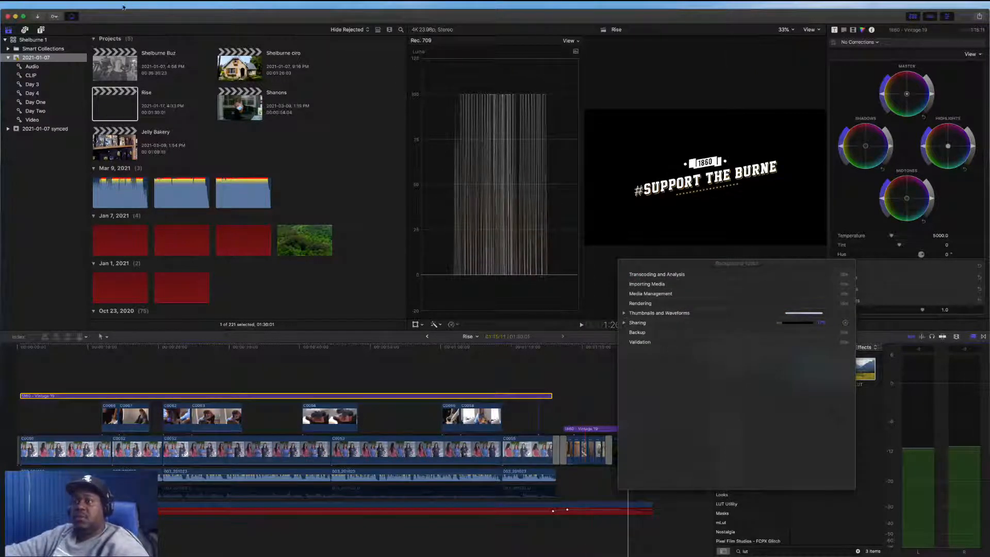
click(427, 337)
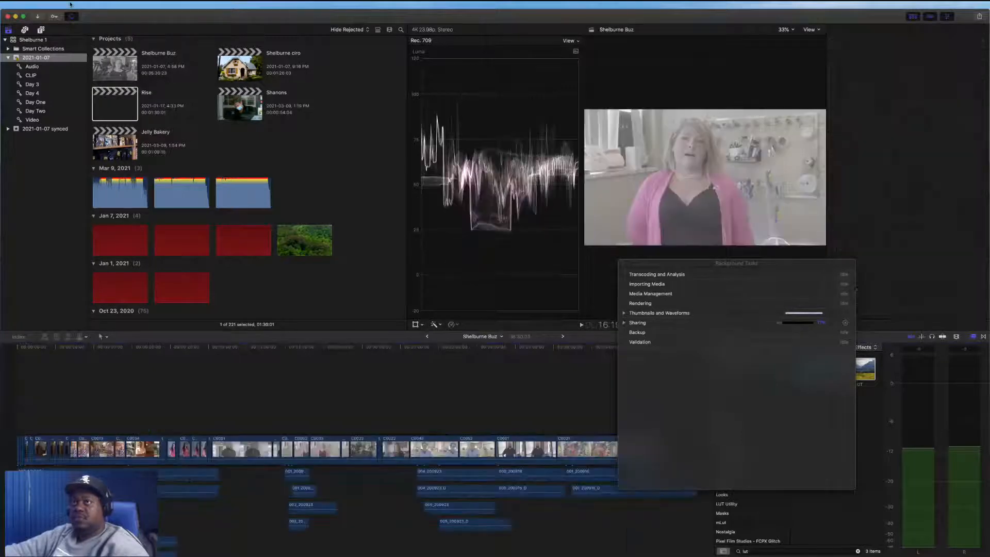
click(830, 318)
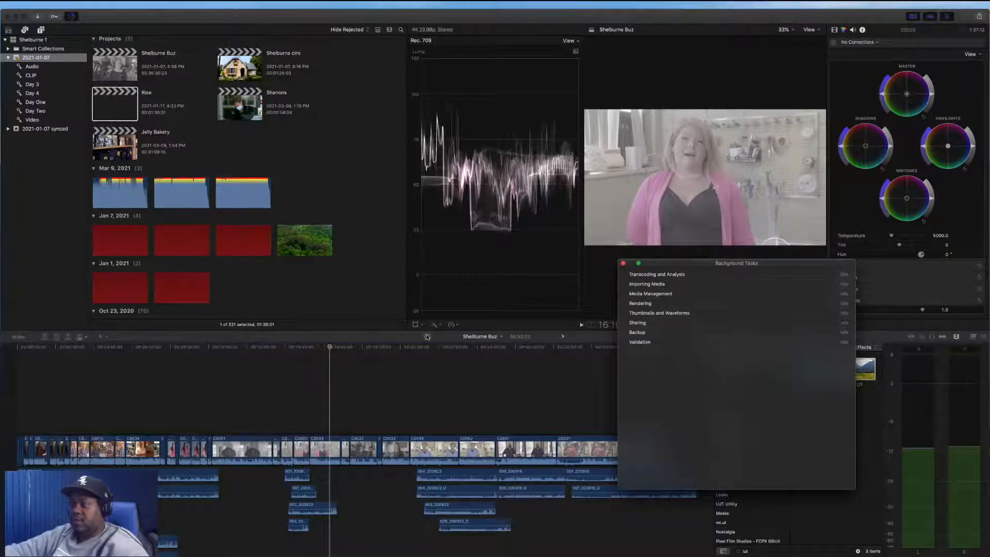
click(427, 336)
click(15, 346)
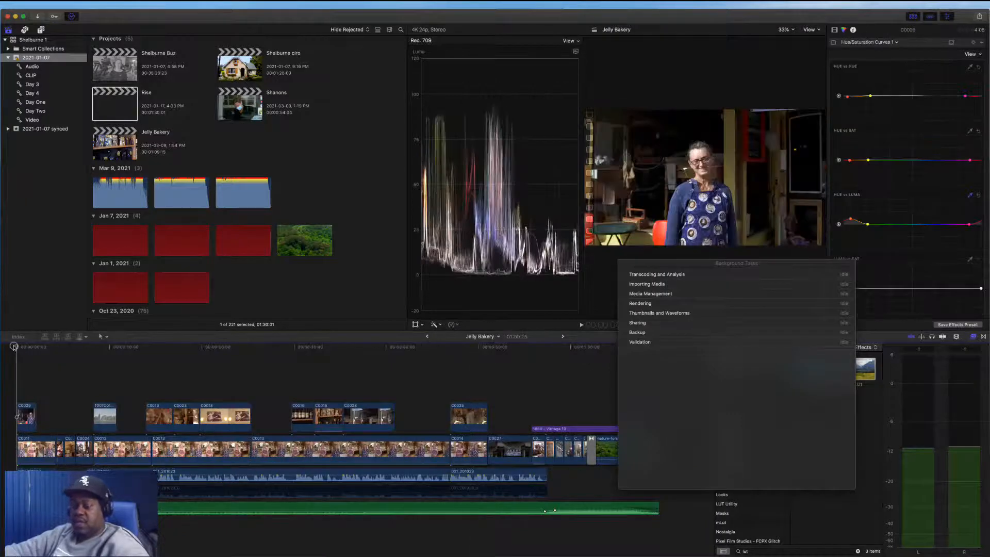
key(super+v)
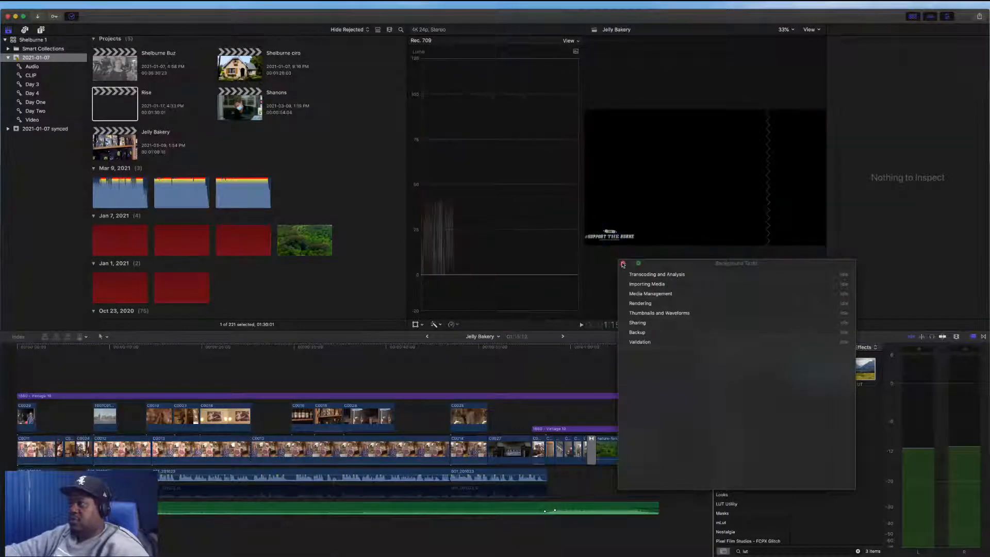
Move the Background Tasks window aside and close it
drag(665, 268, 829, 53)
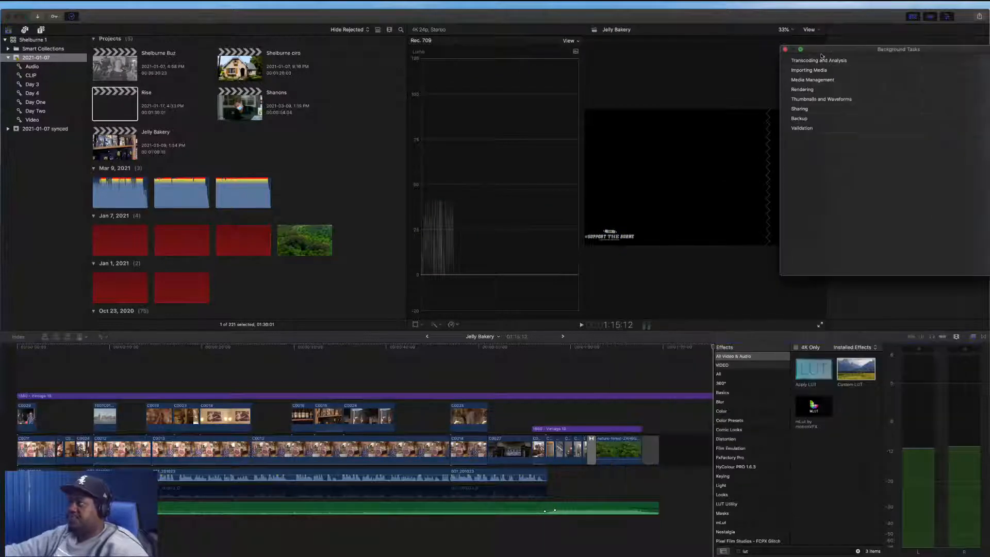
click(784, 49)
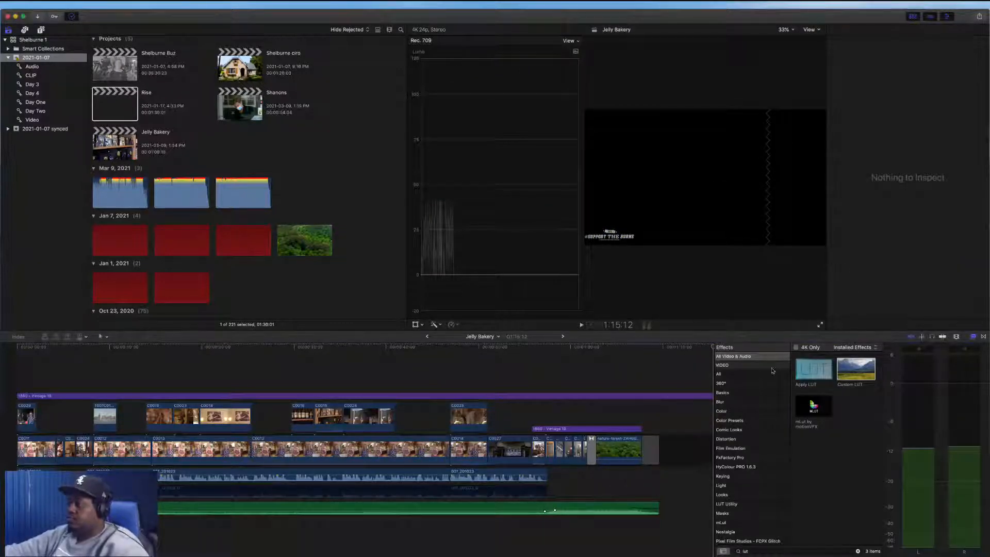
Trim the pasted adjustment layer's end back so it stops where the second Vintage 19 layer begins
scroll(588, 396, right, 5)
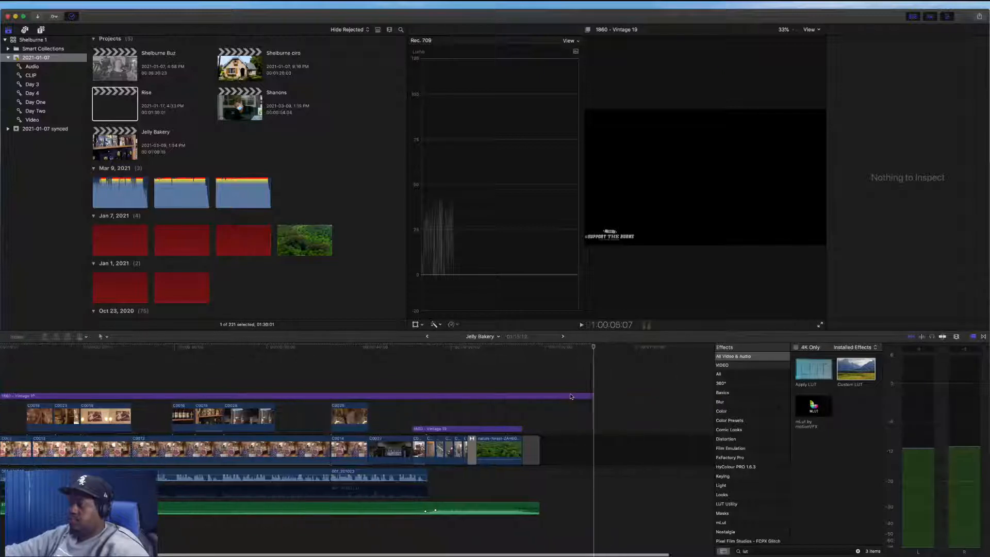
drag(588, 396, 406, 395)
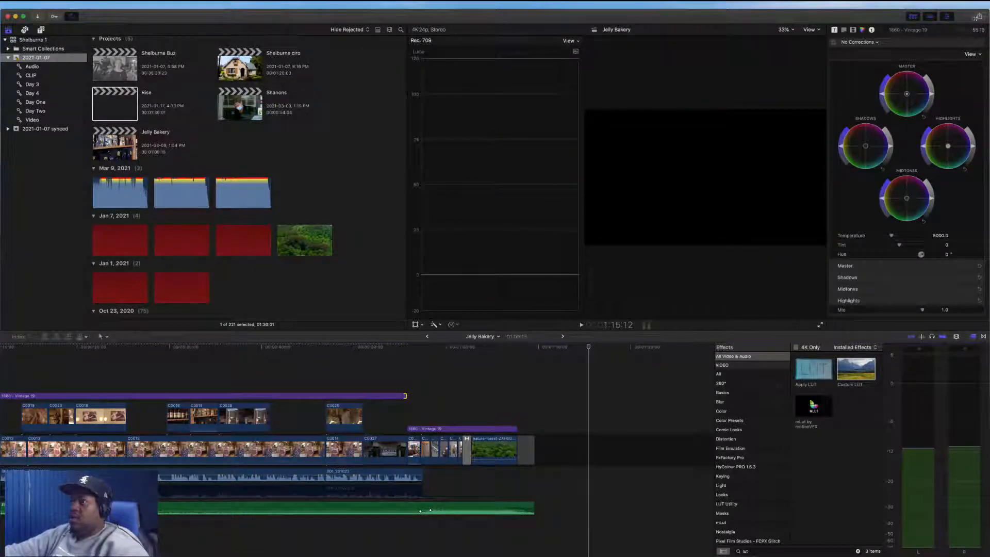
Export Jelly Bakery again with the YouTube_MP4_4K_HiRes destination
click(979, 17)
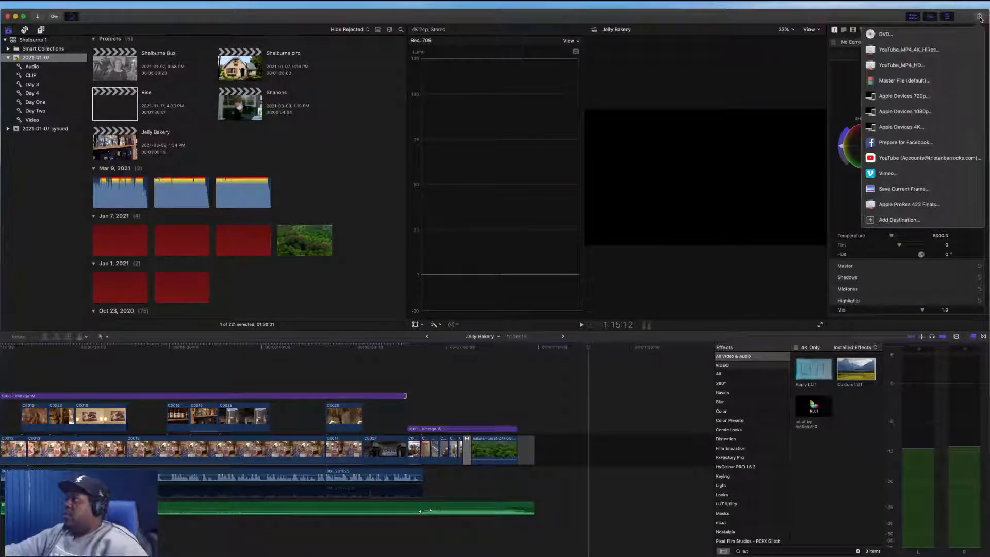
click(943, 51)
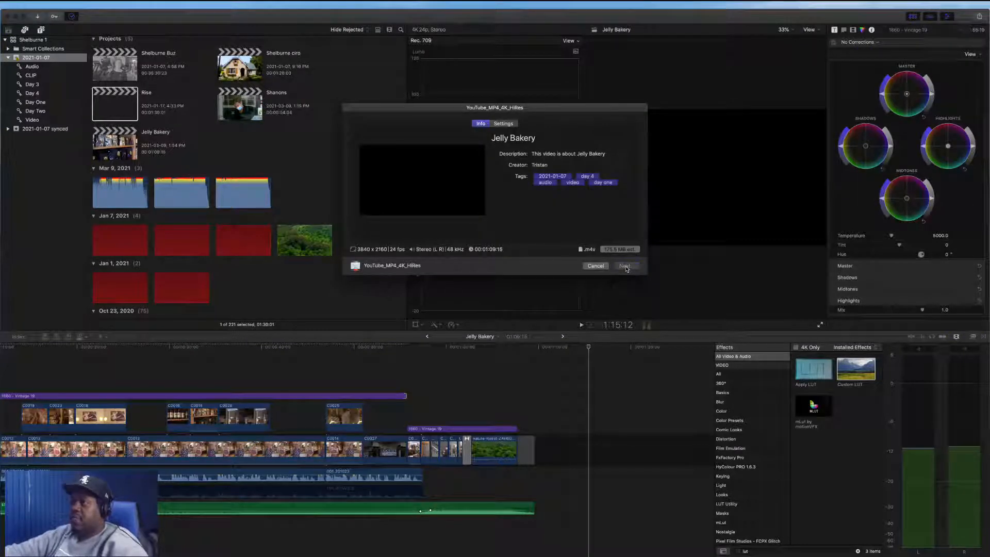
key(Return)
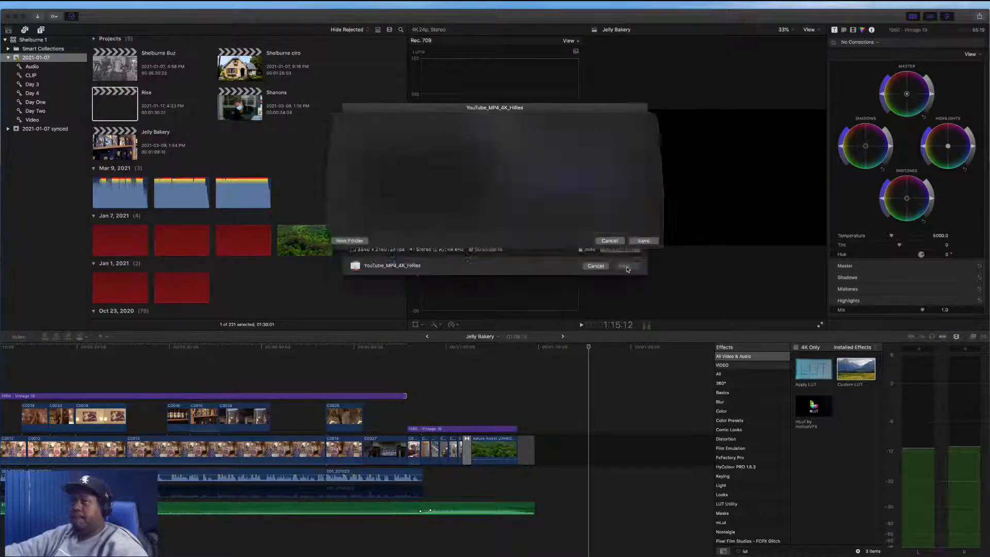
click(192, 139)
Return to the Shelburne Buz synced project and select its two consecutive gym interview clips
scroll(194, 124, up, 1)
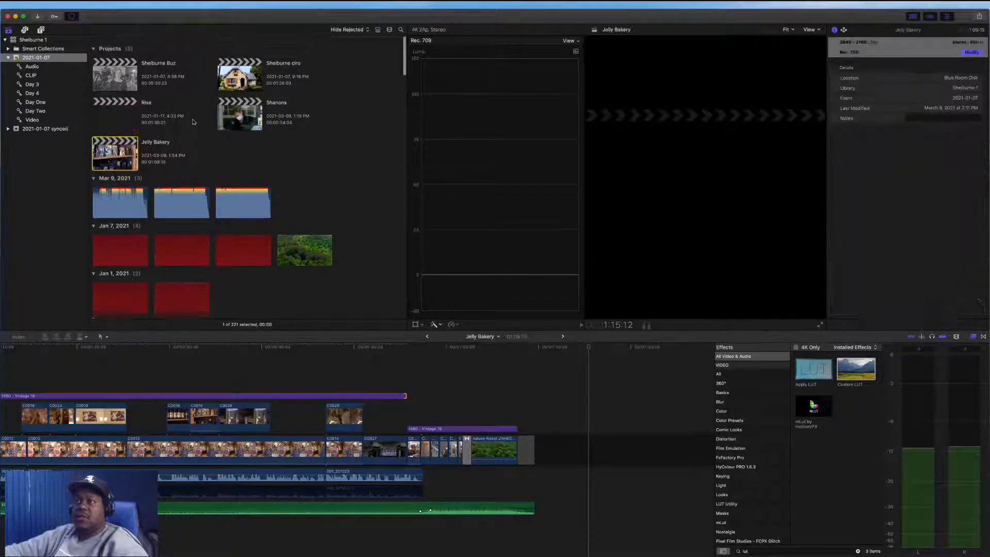
click(429, 338)
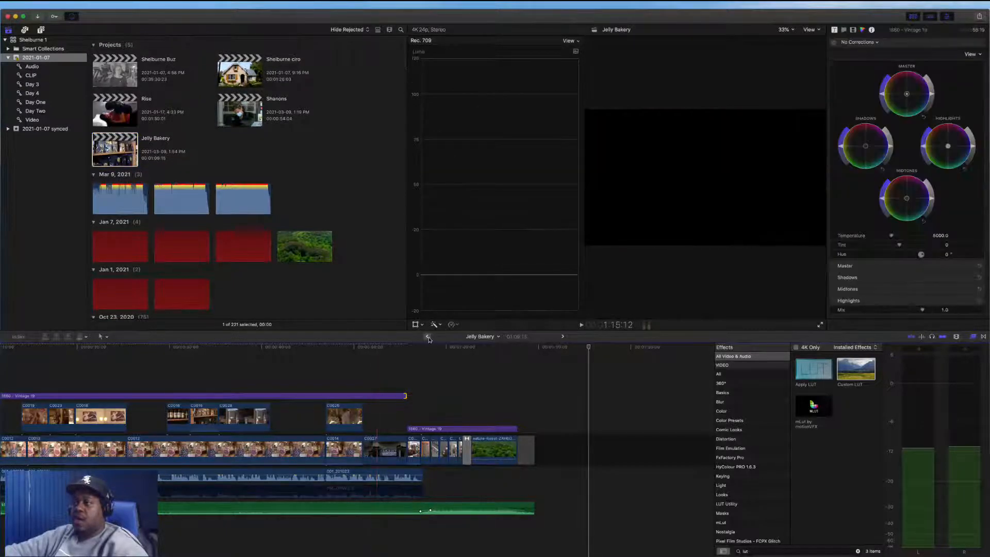
click(427, 337)
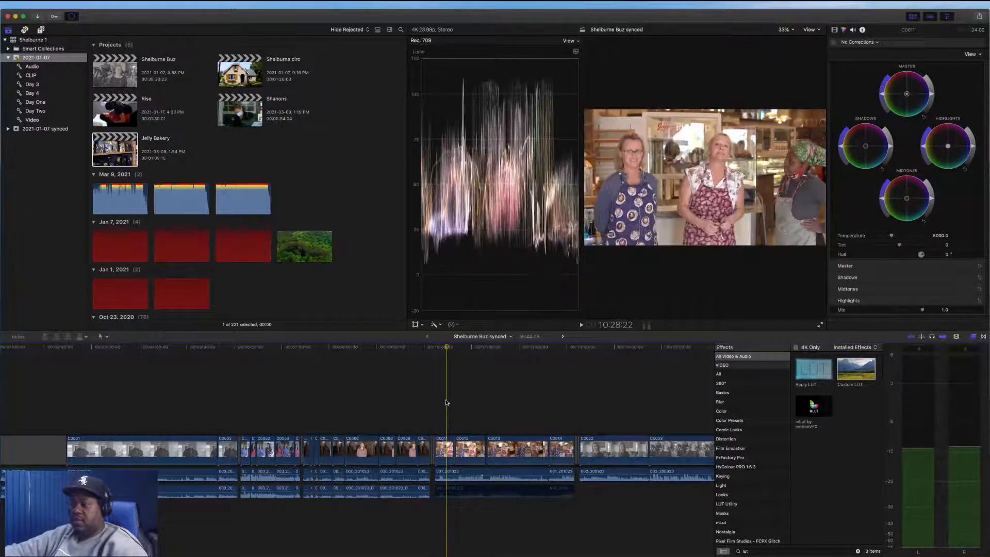
scroll(446, 402, right, 5)
scroll(447, 402, right, 3)
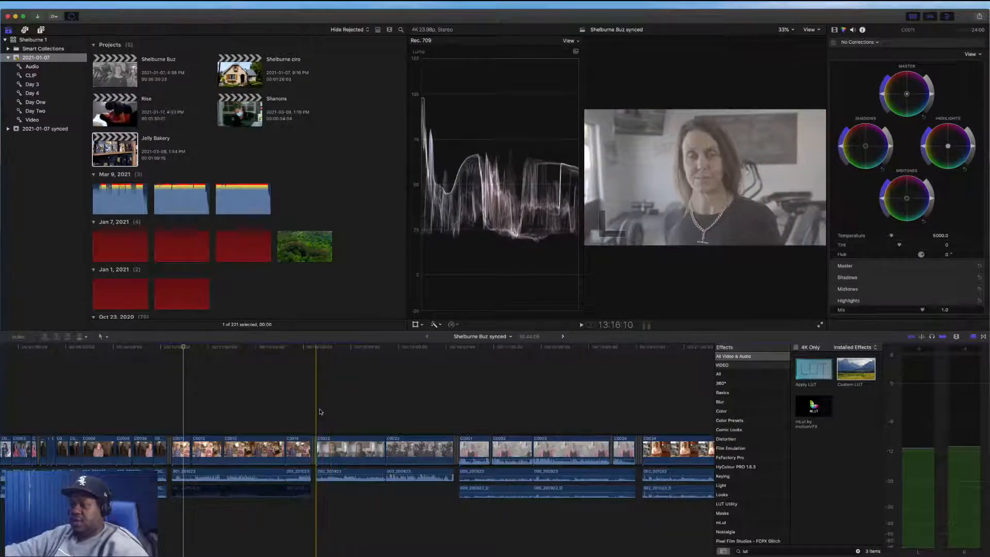
drag(336, 411, 408, 490)
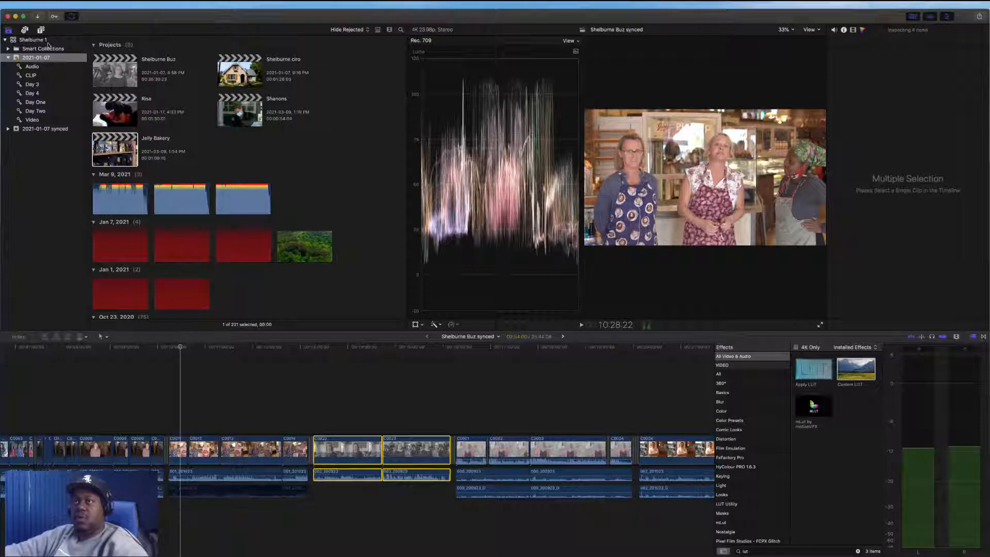
Create a new project named Gym in the 2021-01-07 event
right_click(36, 38)
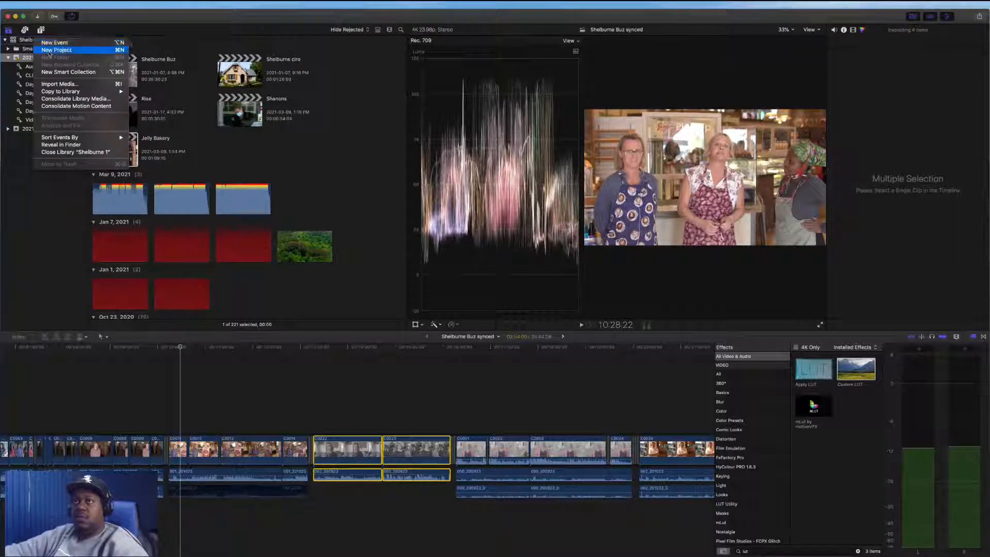
click(177, 60)
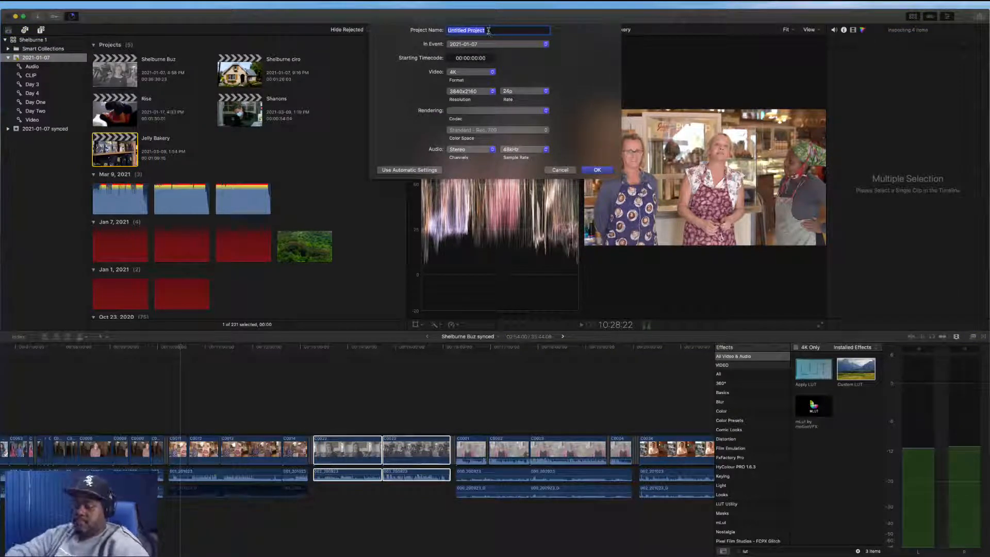
text(D)
text(ym)
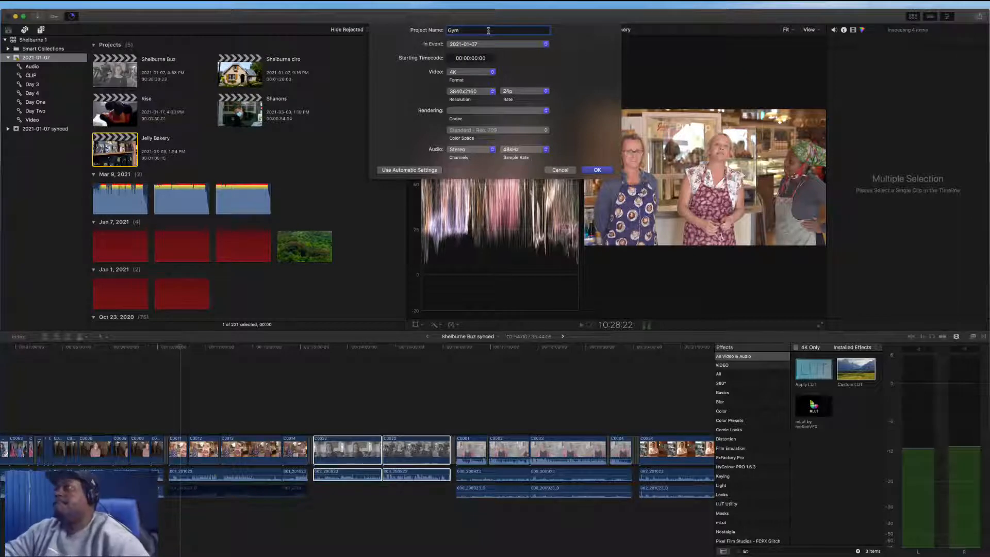
key(Return)
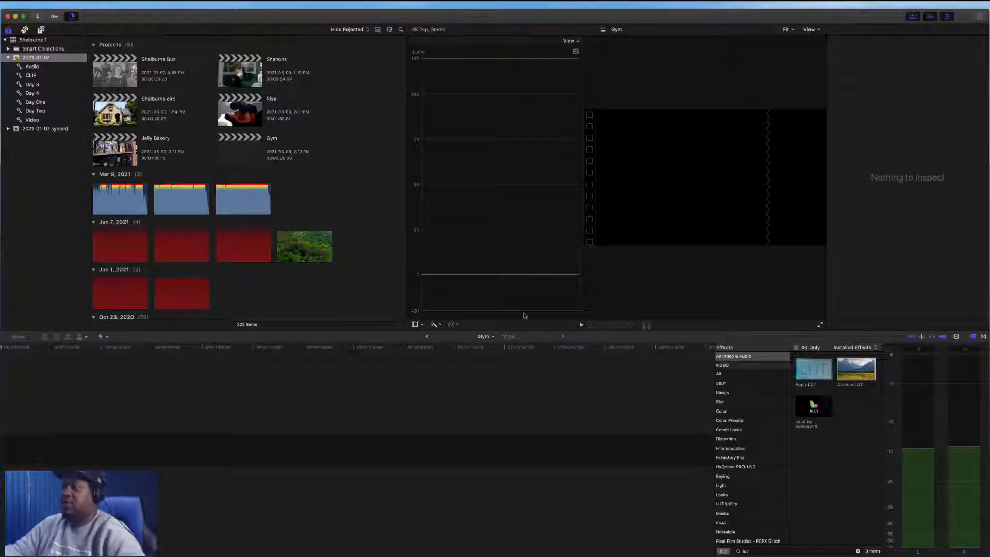
Paste the gym clips into the Gym timeline, fit the timeline to the window and play it back
key(super+v)
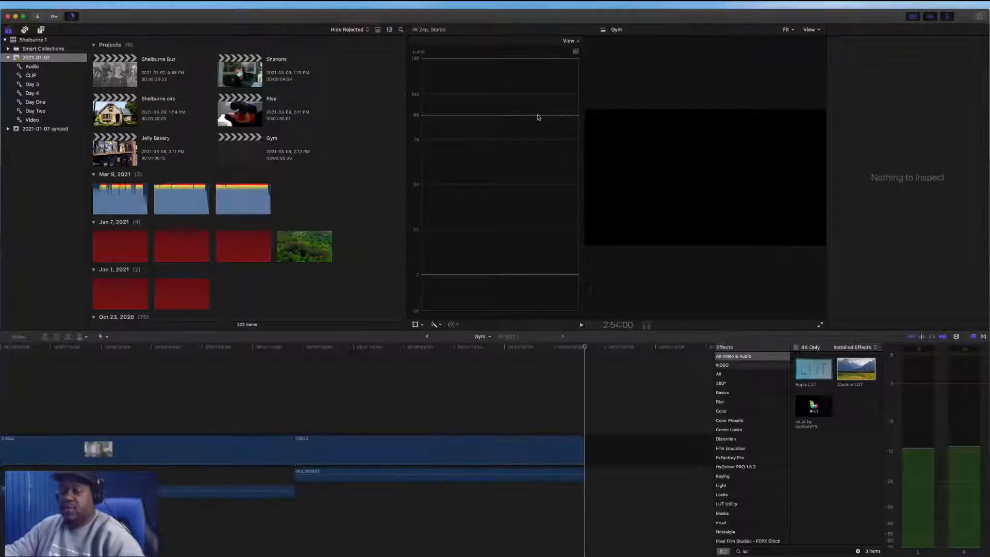
click(439, 407)
key(shift+z)
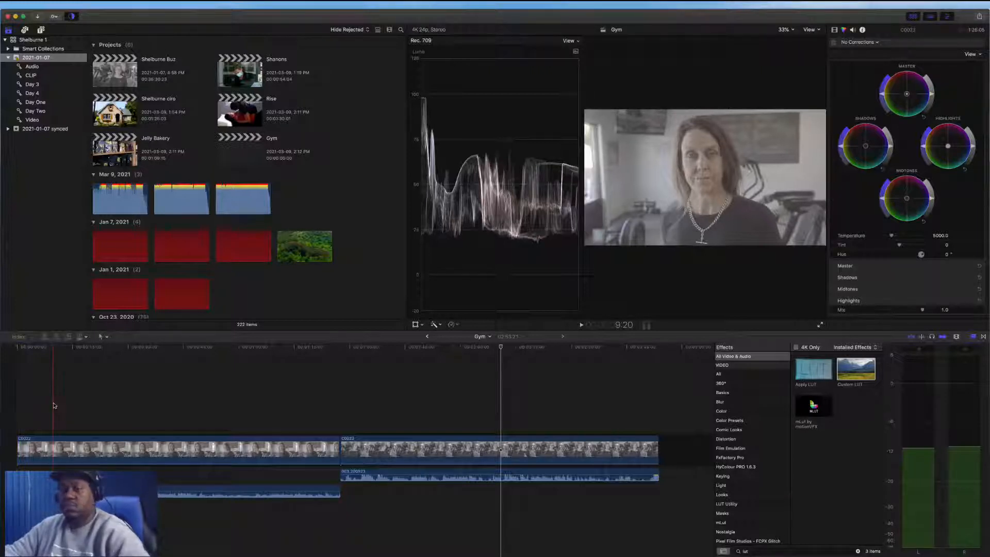
key(space)
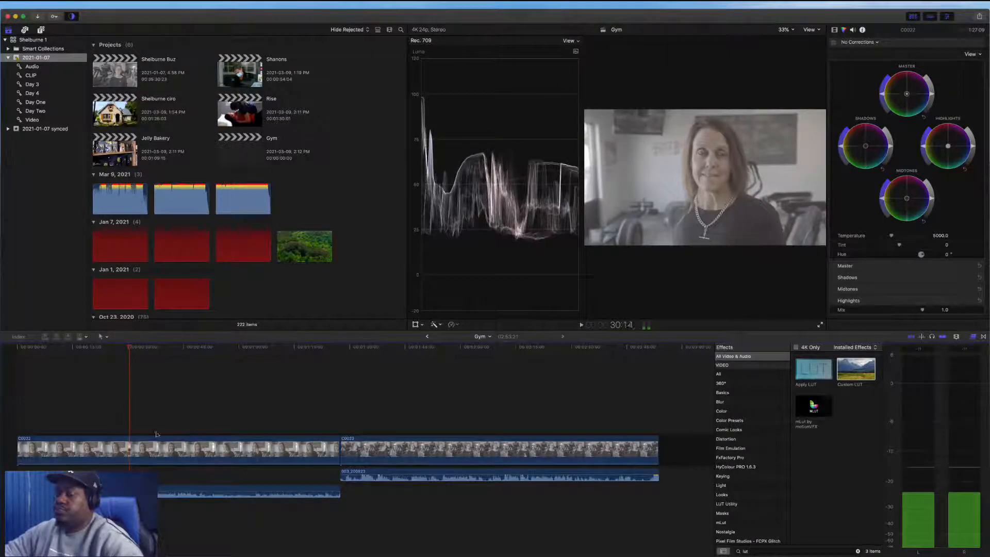
key(space)
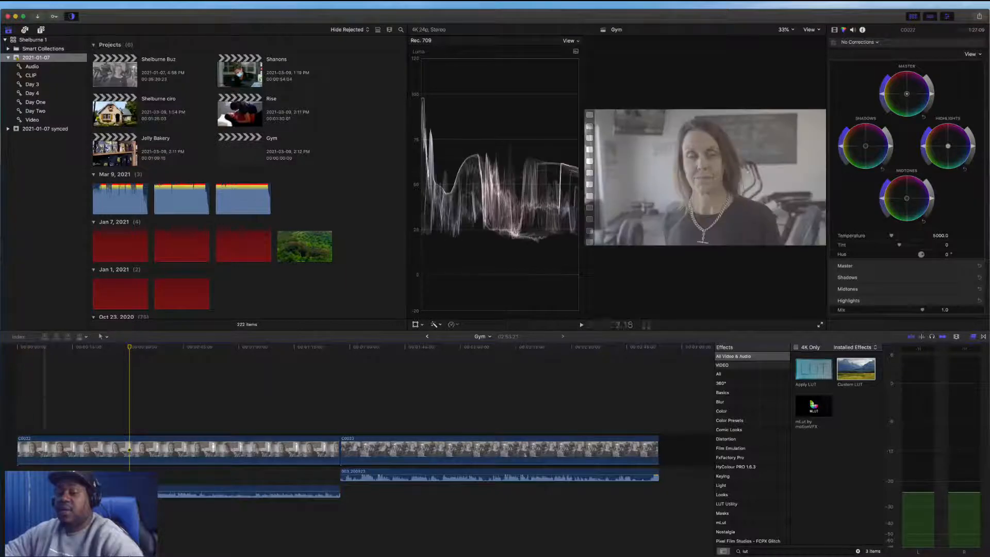
Enable Noise Removal on the first clip's separate audio and play it back to listen
click(47, 492)
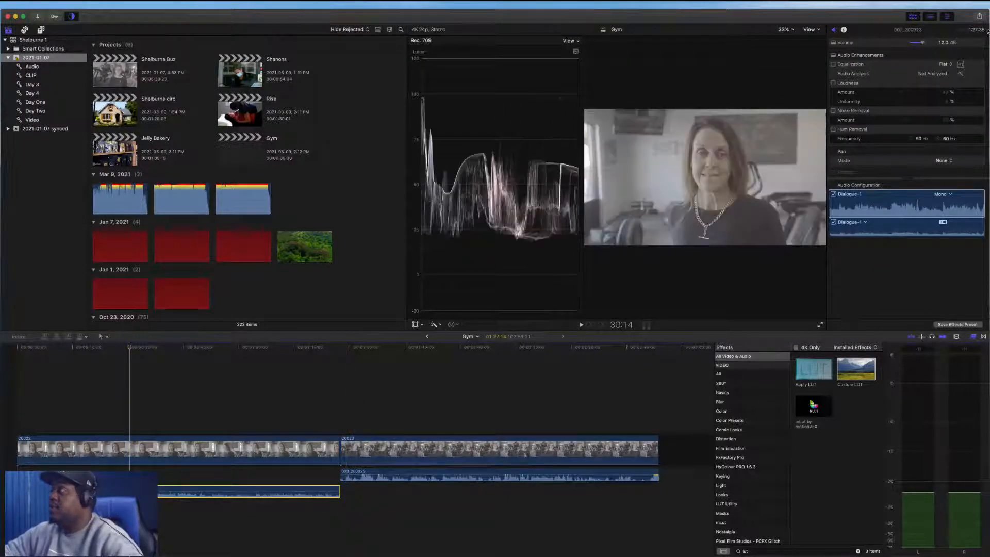
click(833, 111)
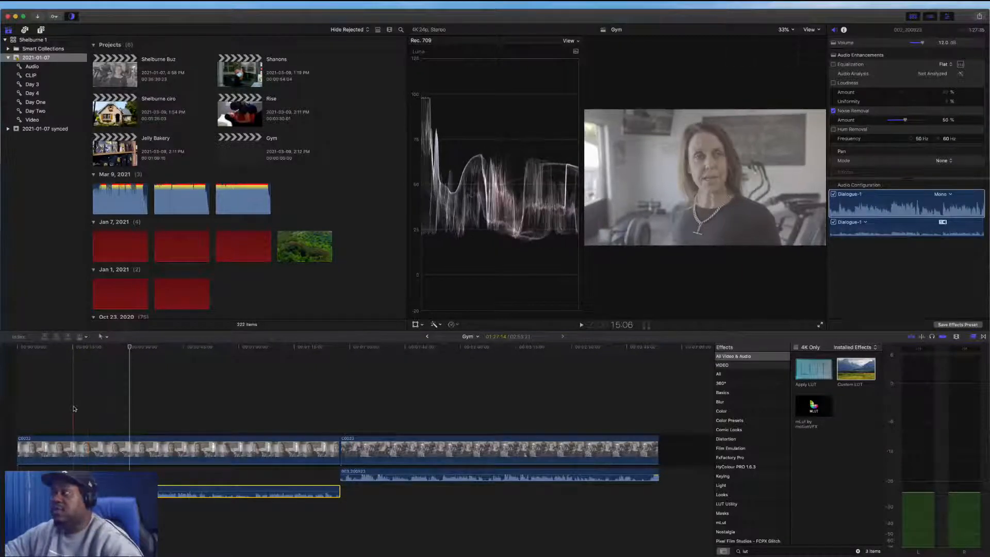
key(space)
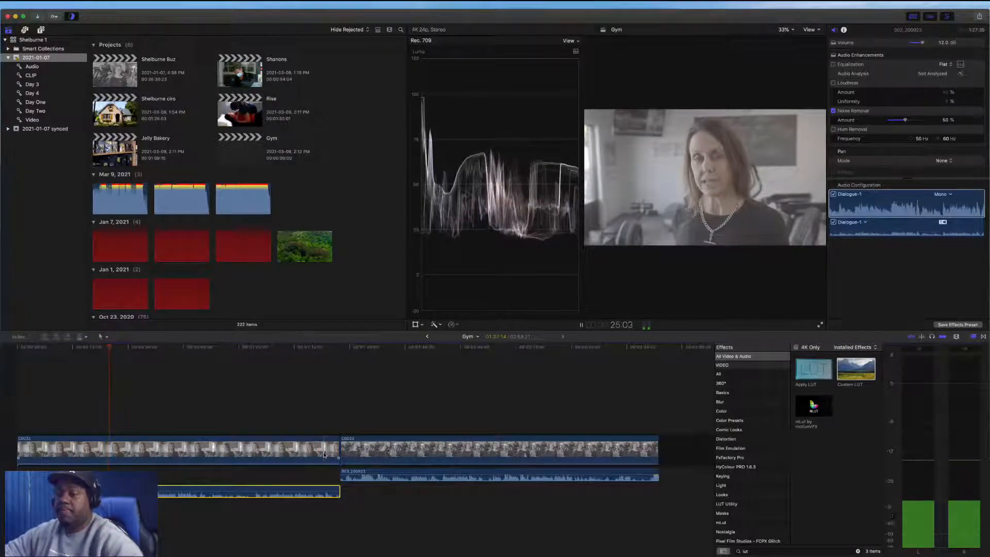
key(space)
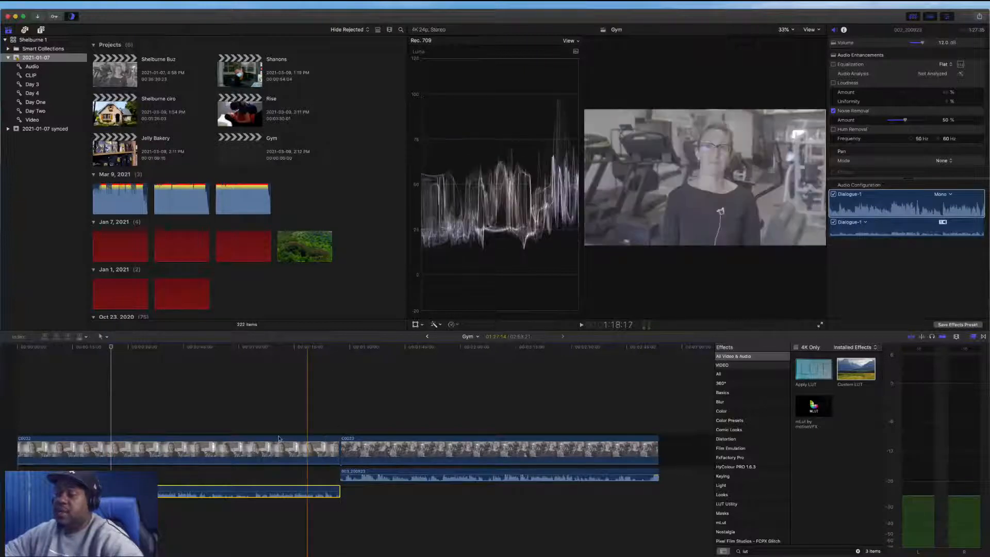
key(space)
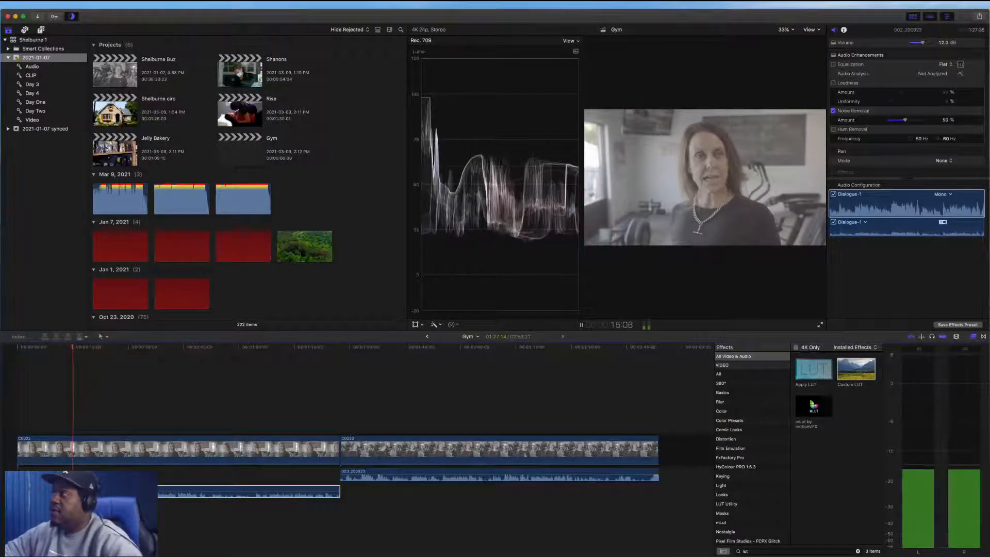
Toggle Noise Removal off and on to compare the audio, leaving it enabled, and resume playback
click(833, 110)
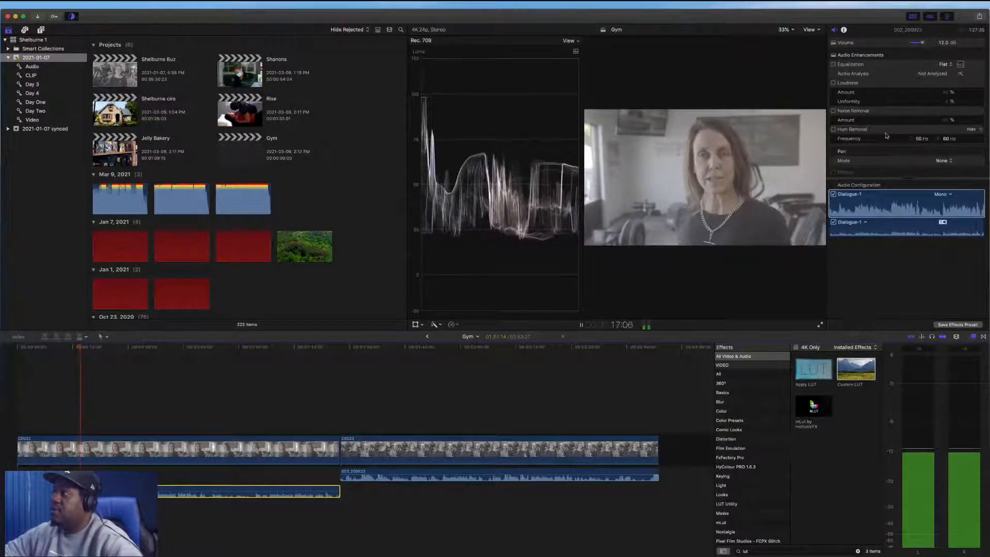
click(834, 111)
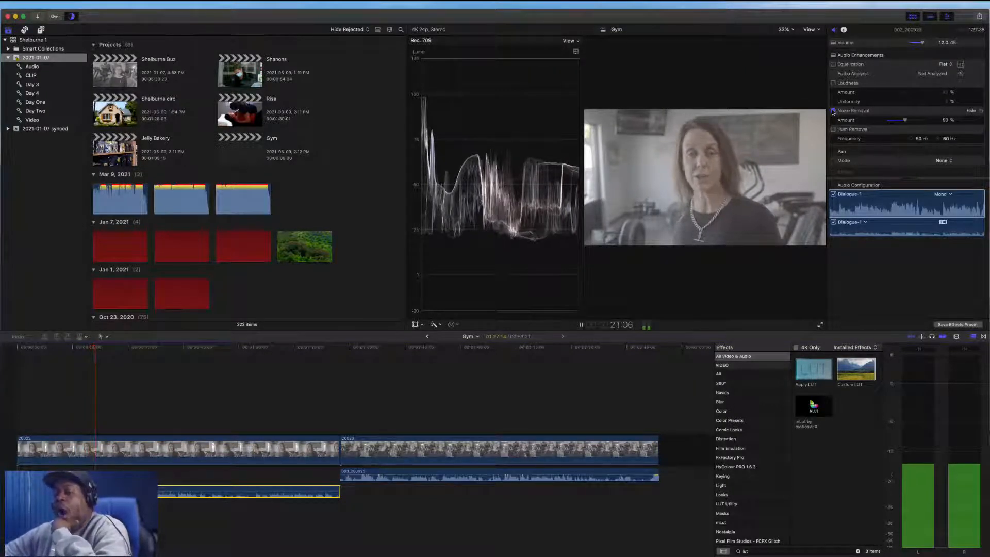
click(834, 110)
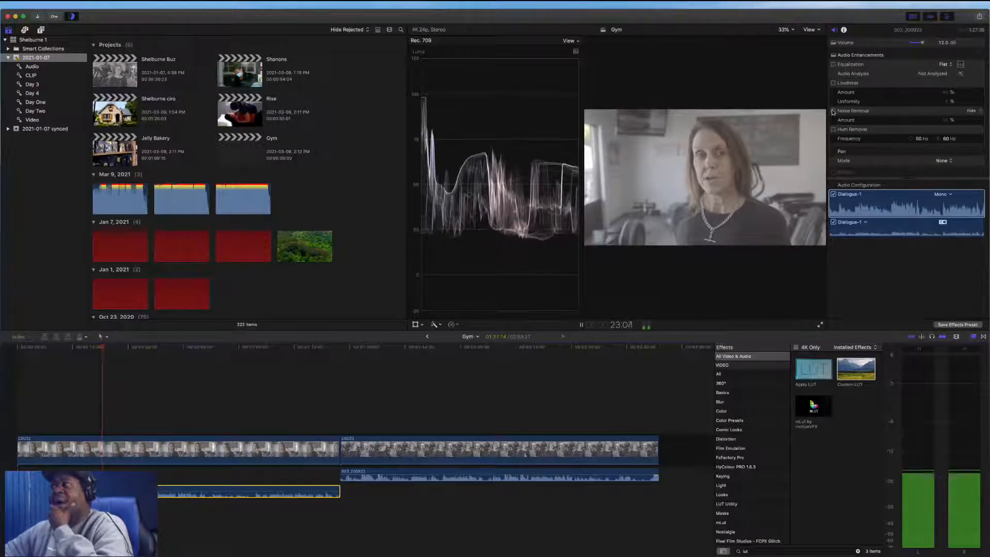
click(833, 110)
key(space)
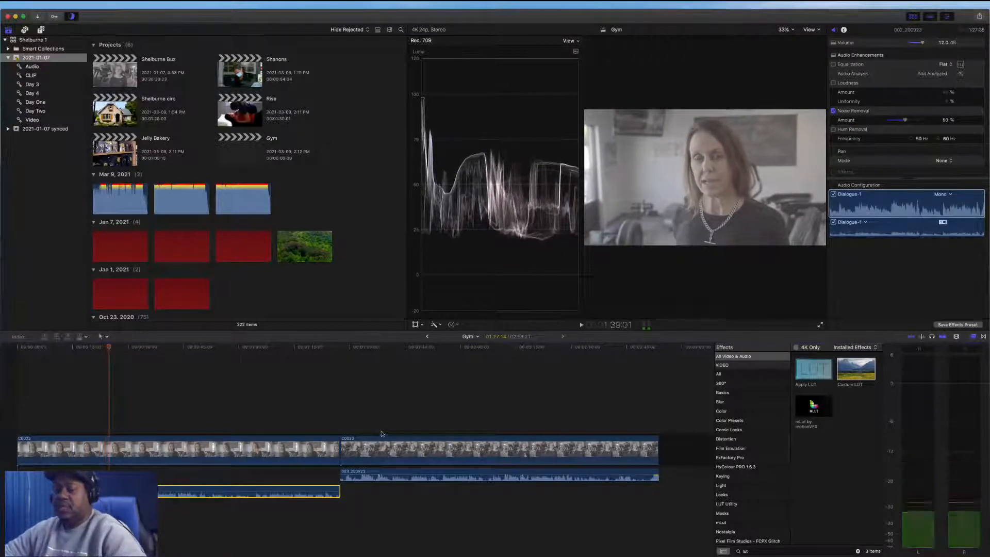
Blade the first gym clip near its start and delete the opening segment
click(38, 412)
key(space)
key(space)
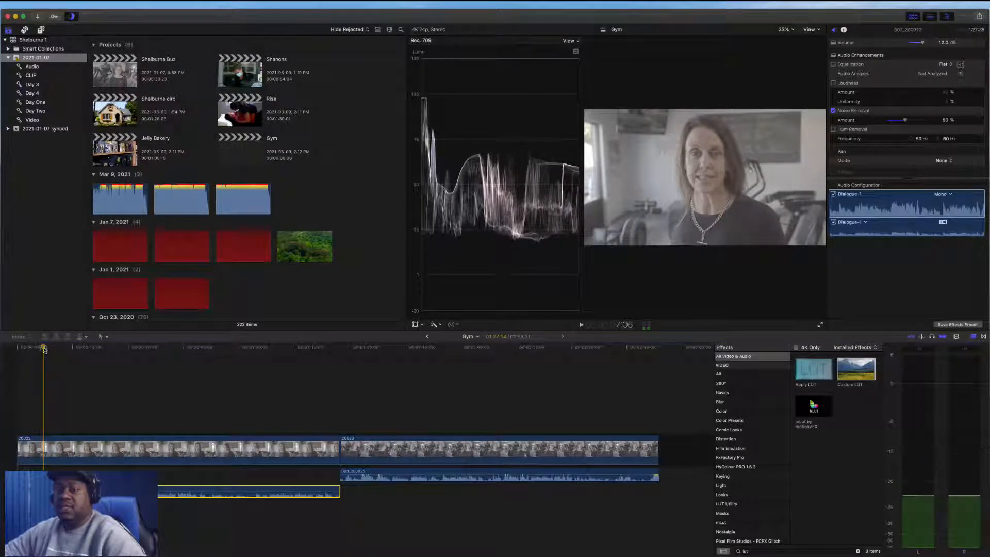
key(super+b)
click(27, 453)
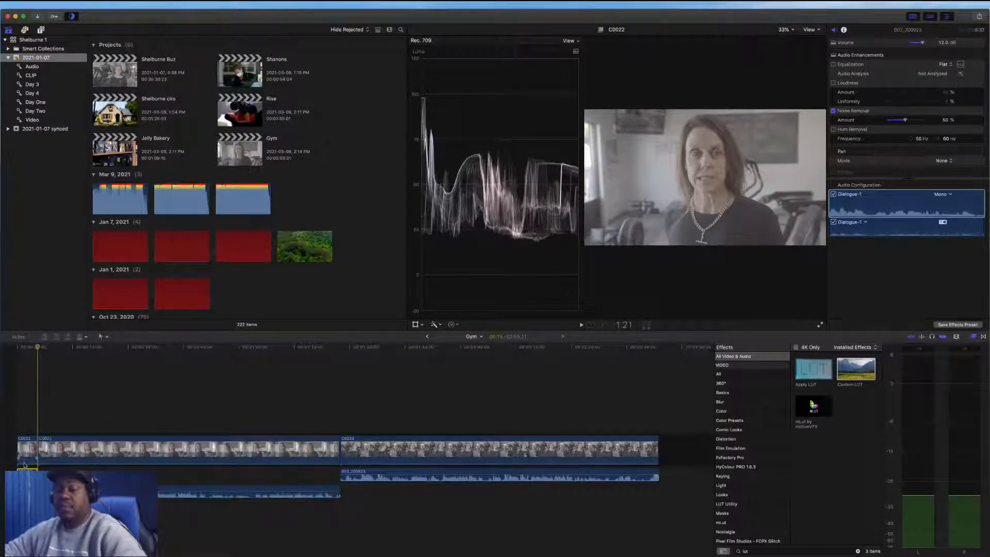
key(Delete)
Play the first clip, blade it at the playhead and delete the unwanted lead-in segment
key(super+6)
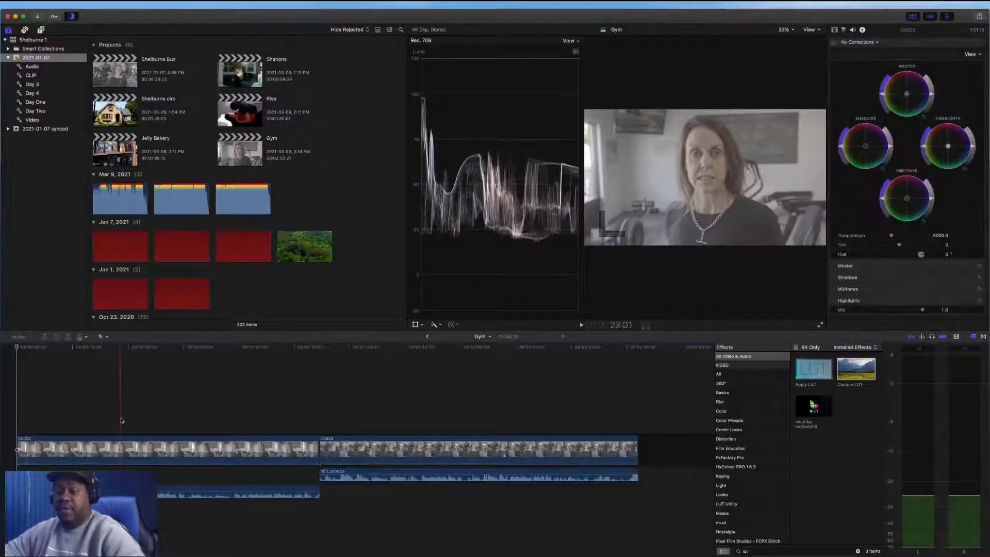
key(space)
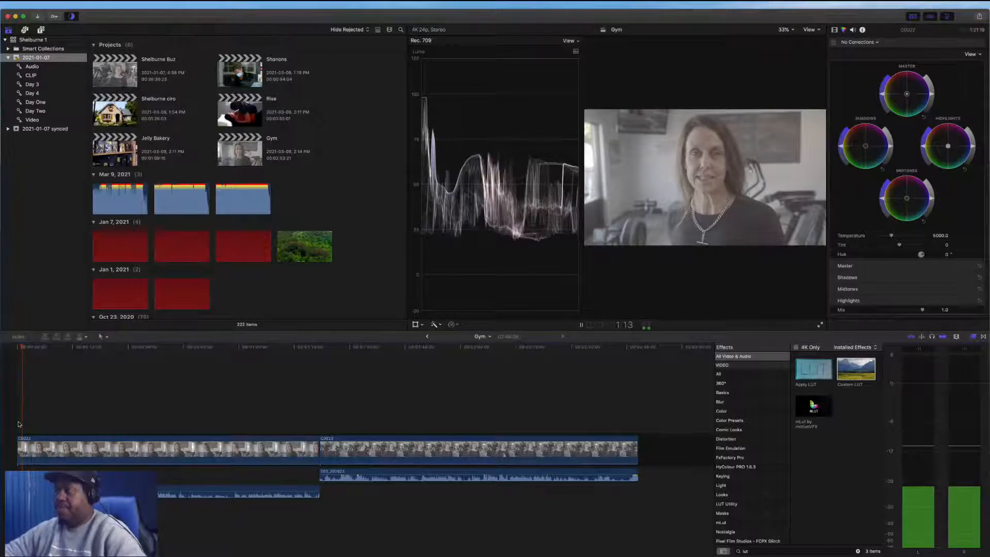
key(space)
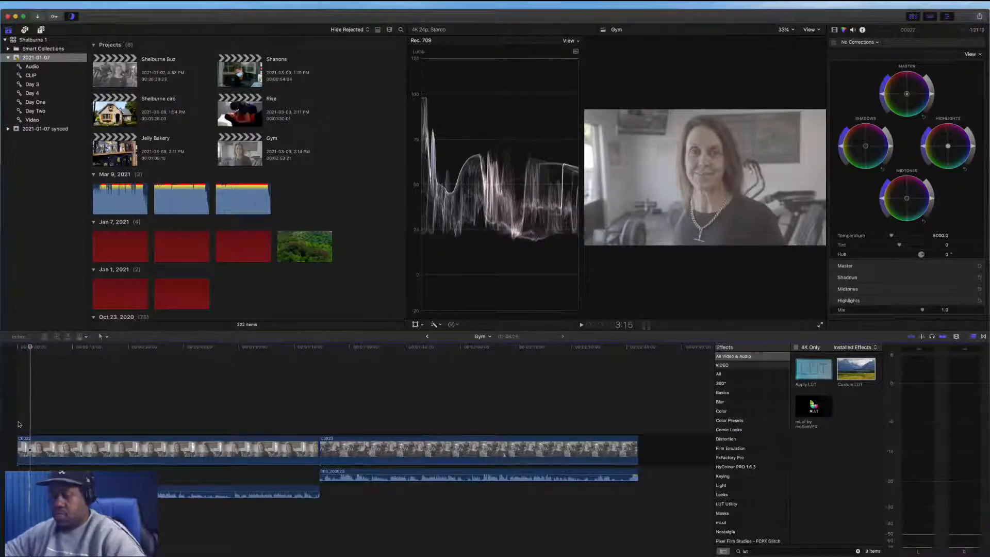
key(super+b)
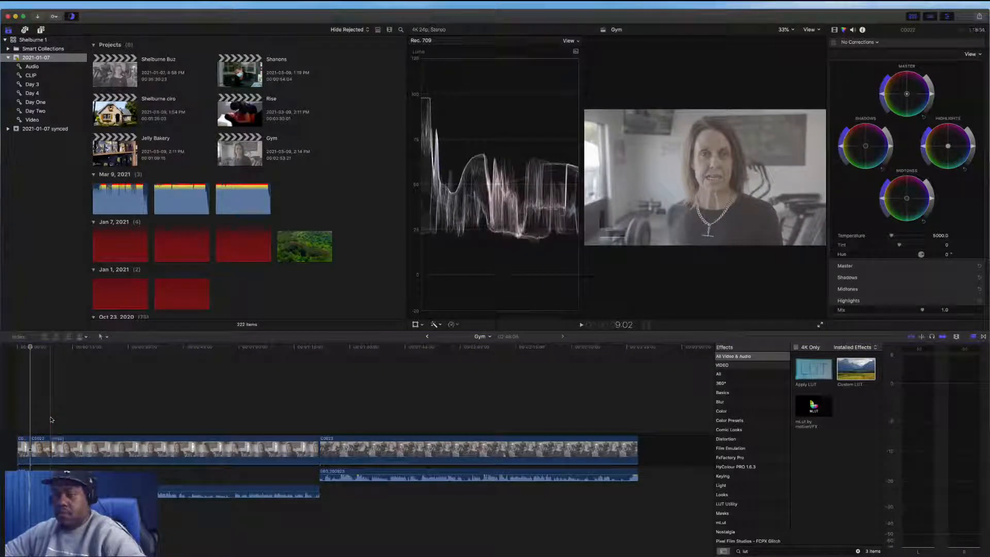
click(42, 446)
key(Delete)
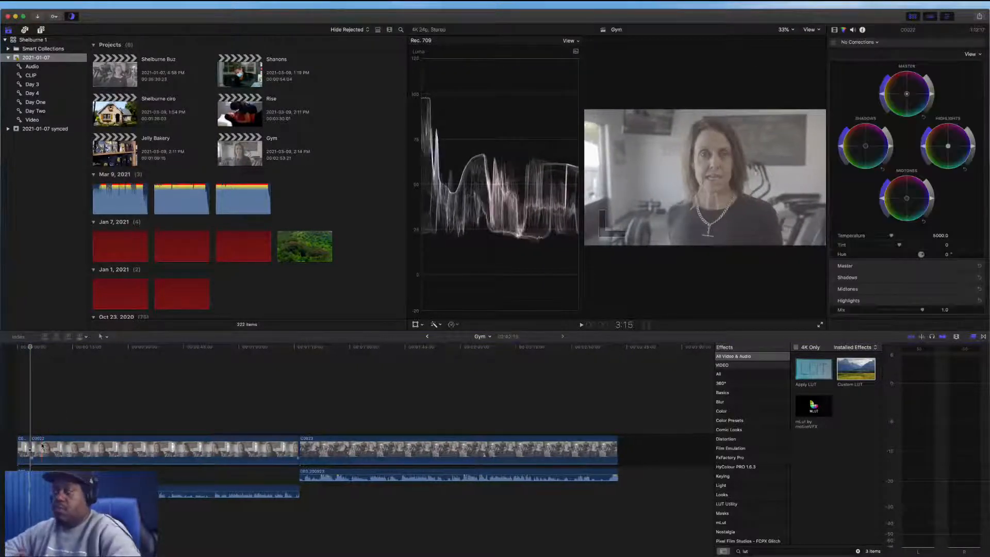
Step back three frames, blade the first clip again and delete the section after the cut
key(space)
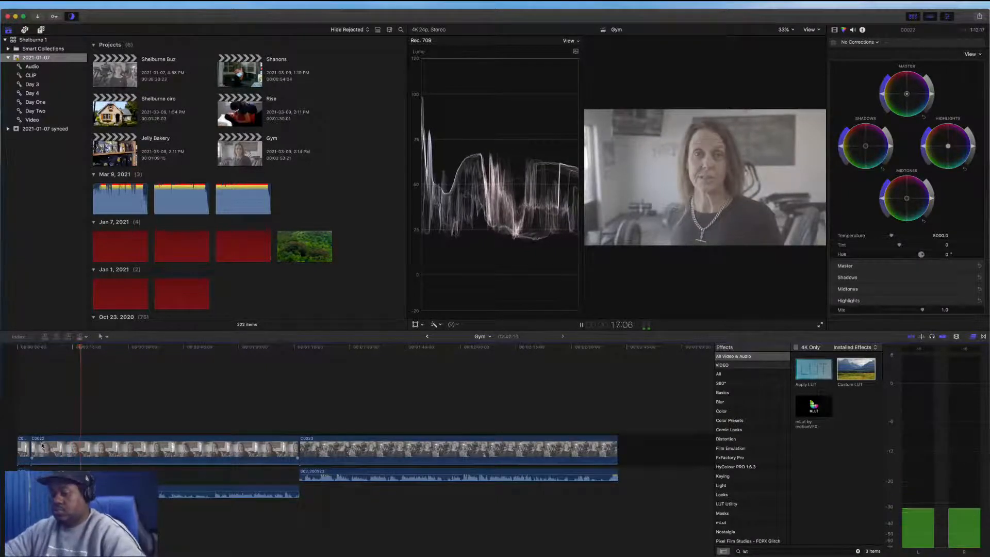
key(space)
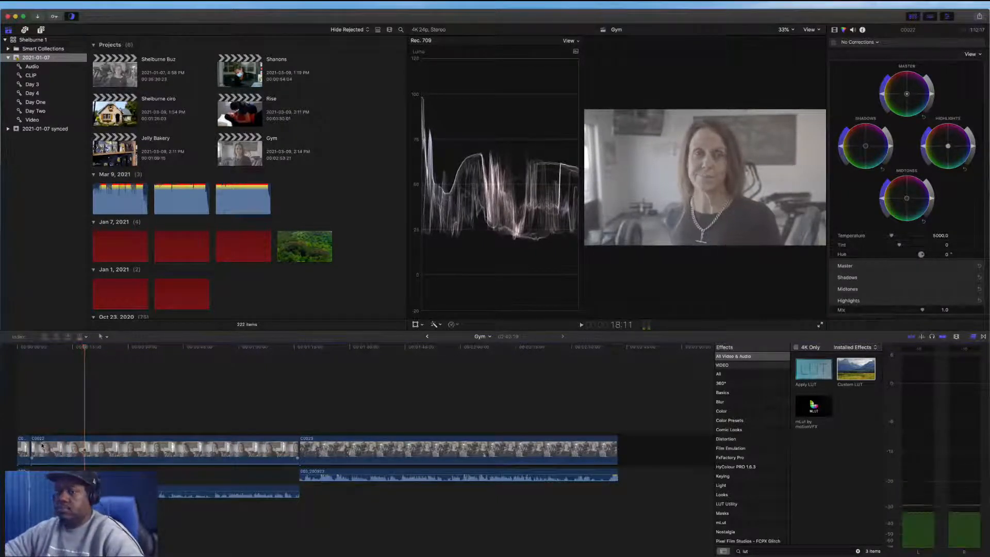
key(Left)
key(Left)
key(Left)
key(Left)
key(Left)
key(Left)
key(Left)
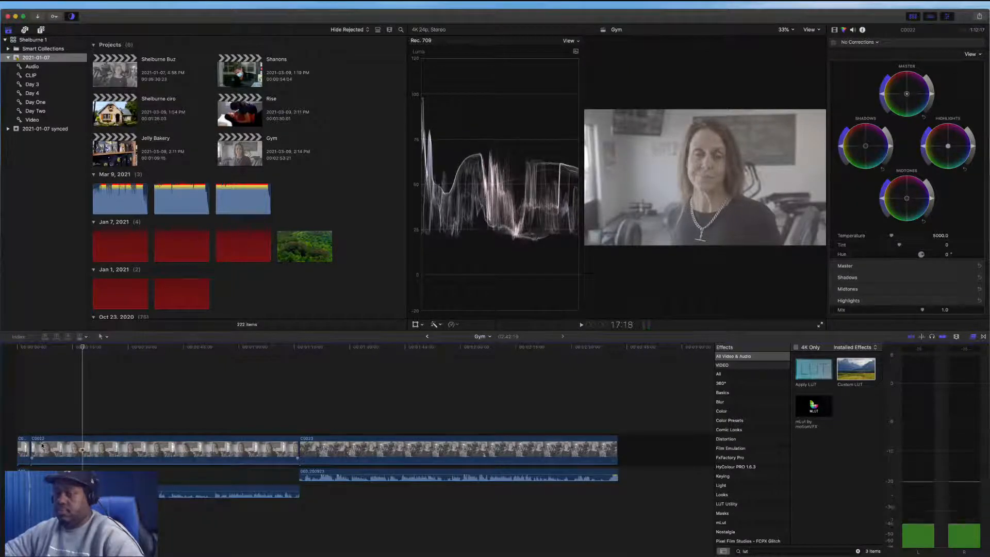
key(super+b)
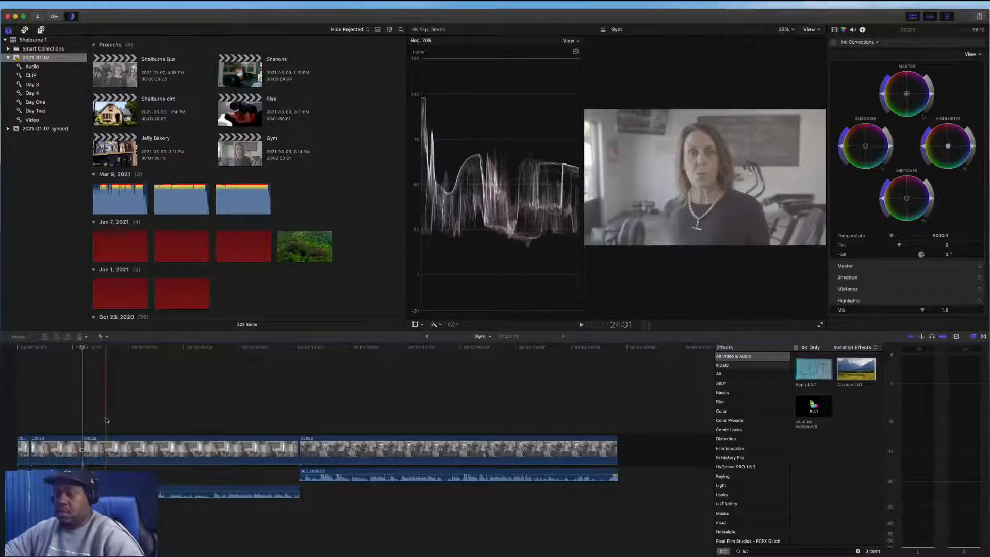
key(space)
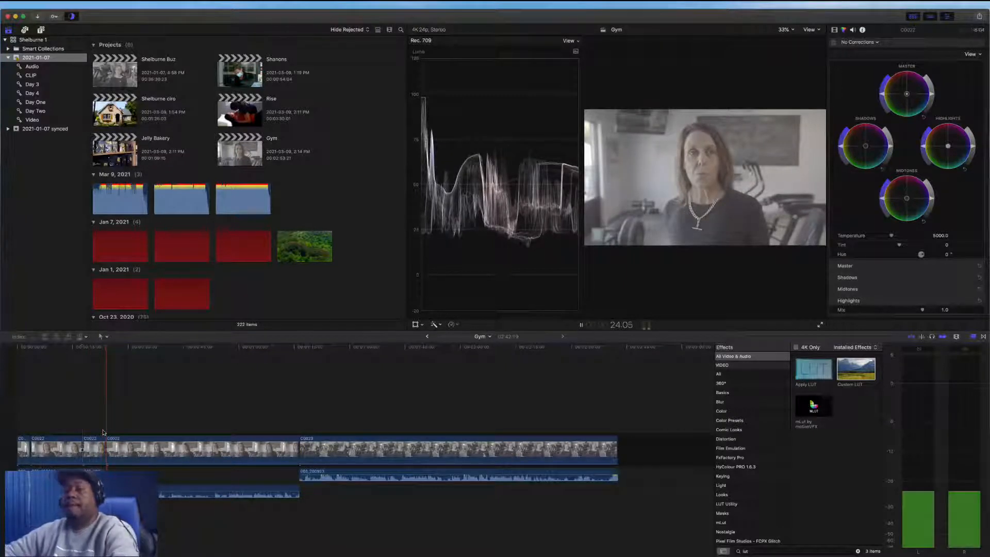
click(96, 450)
key(Delete)
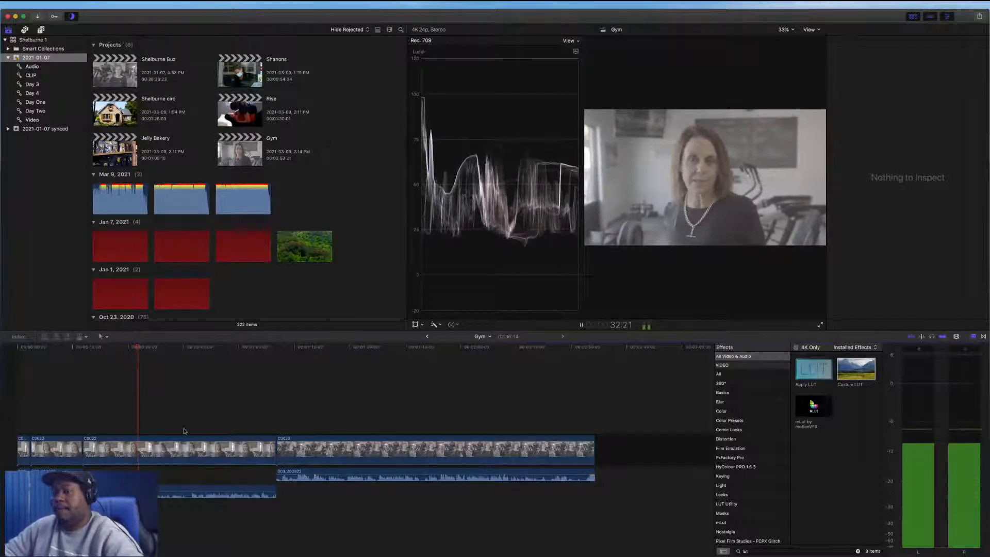
Blade the first clip at the playhead and delete the selected section
key(space)
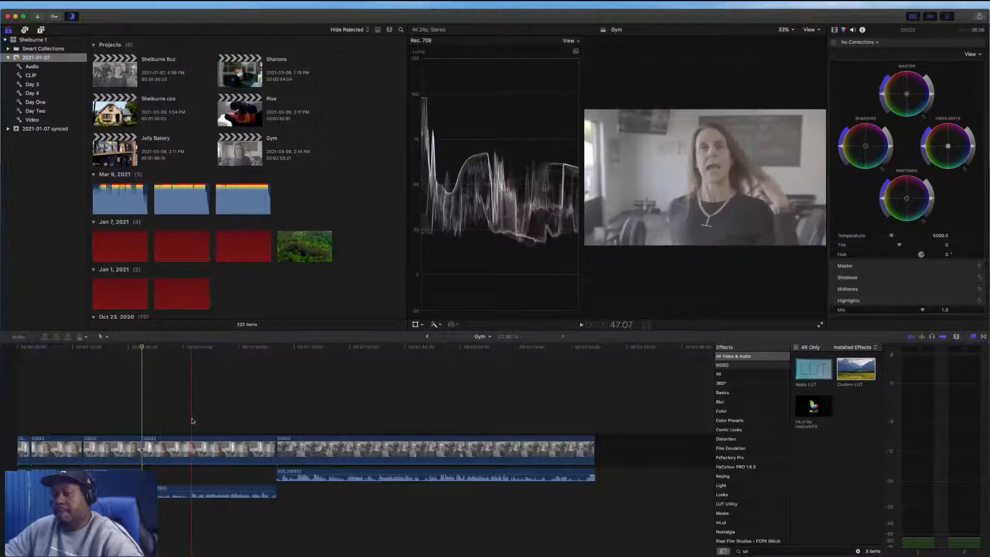
key(super+b)
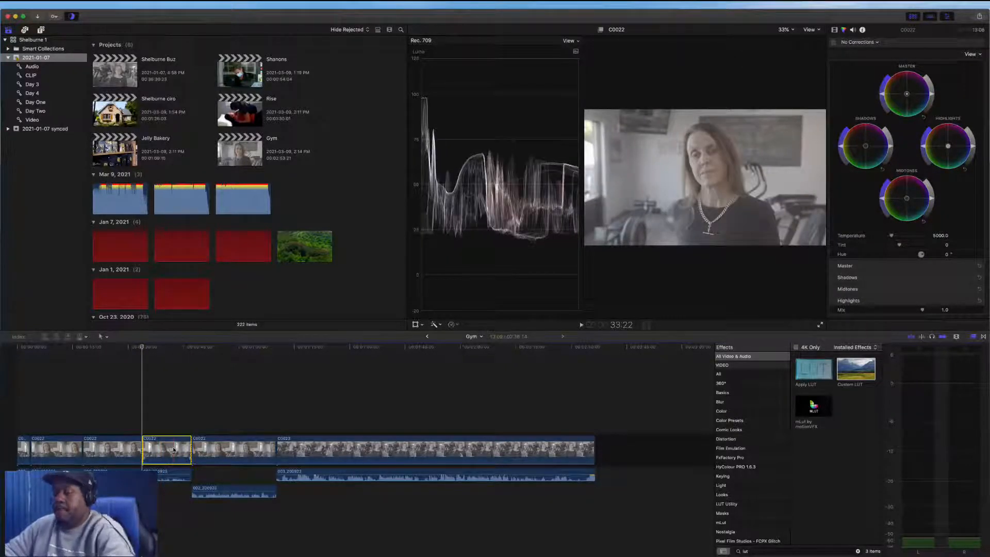
key(Delete)
Review playback, step two frames forward and delete the short leftover sliver after the cut
key(space)
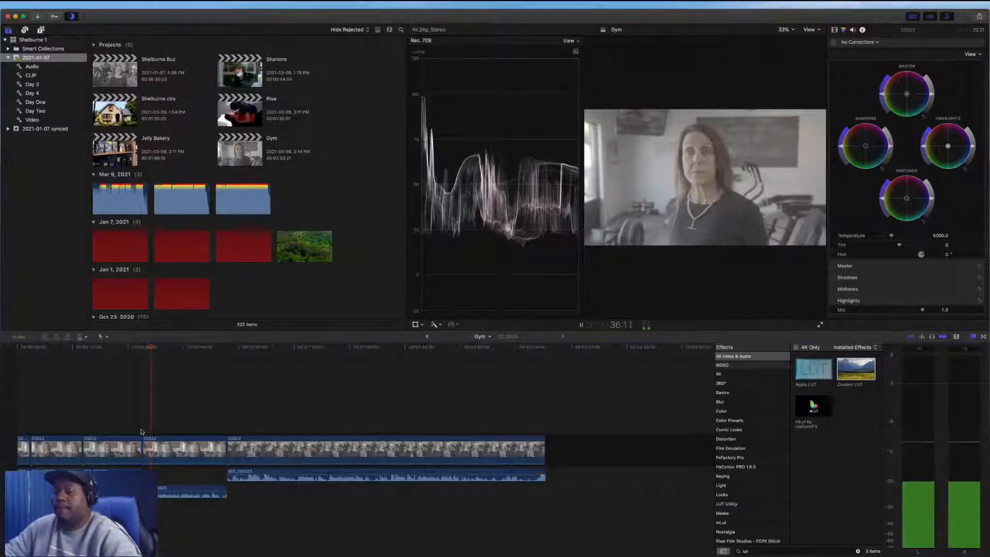
key(space)
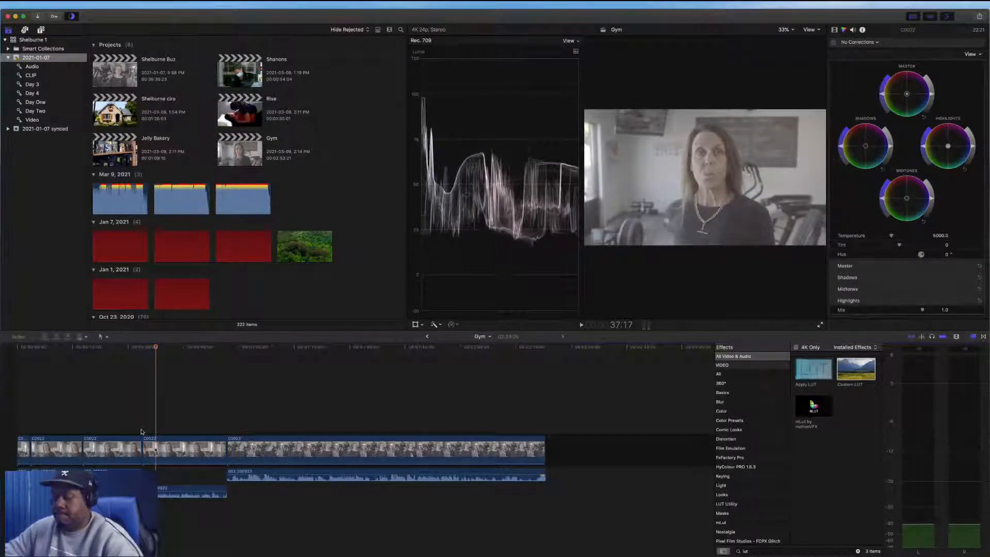
key(Right)
key(Right)
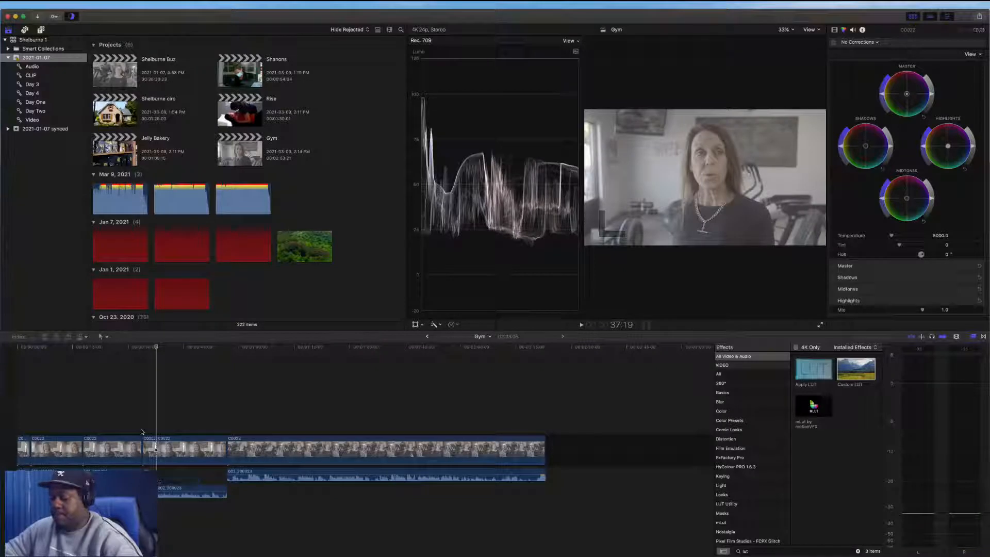
click(149, 446)
key(Delete)
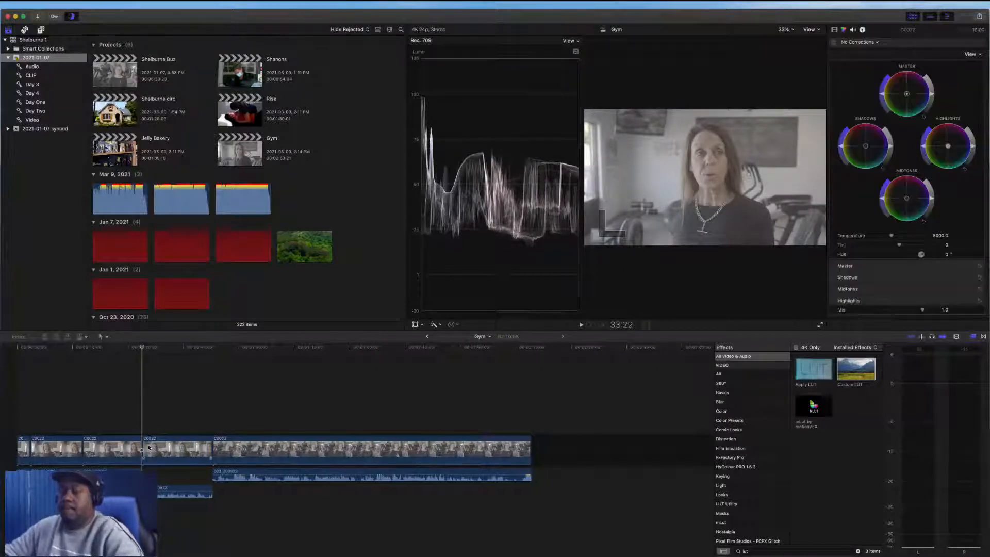
Blade all tracks near the start of the second clip and delete the short section between the cuts
key(space)
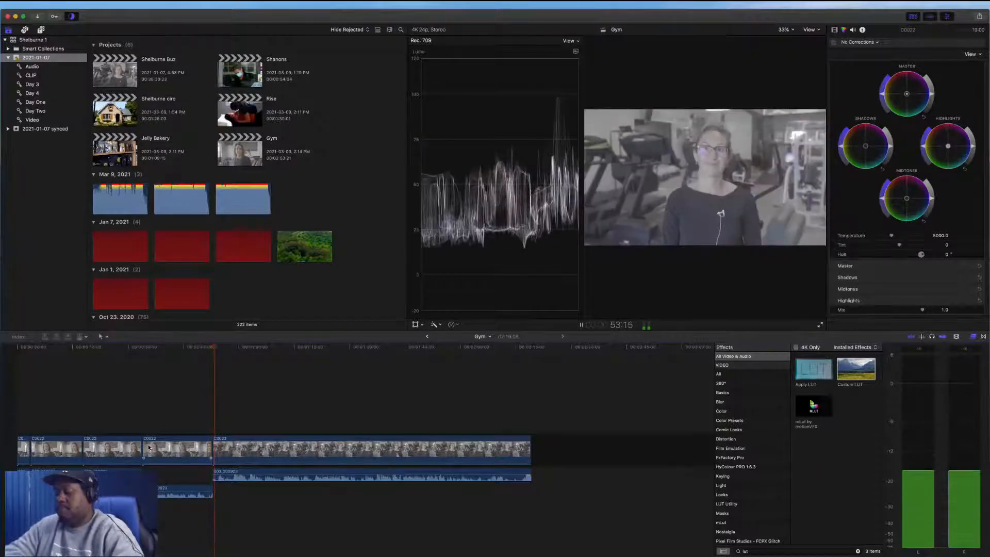
key(space)
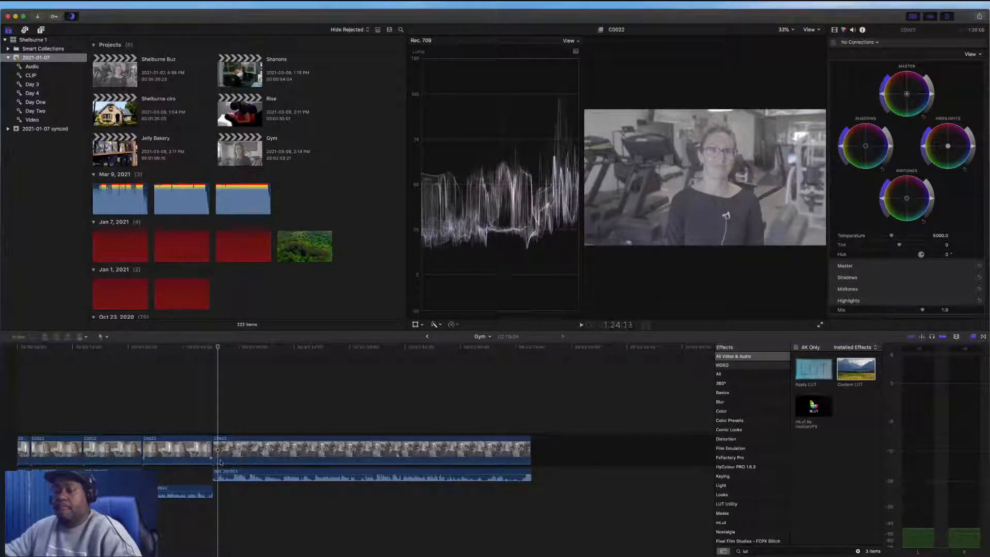
click(201, 433)
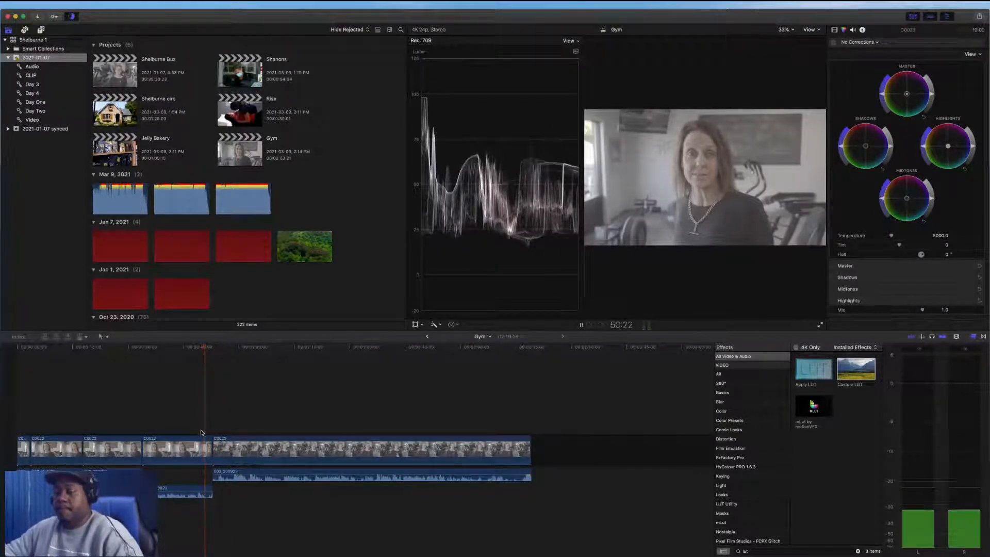
key(super+shift+b)
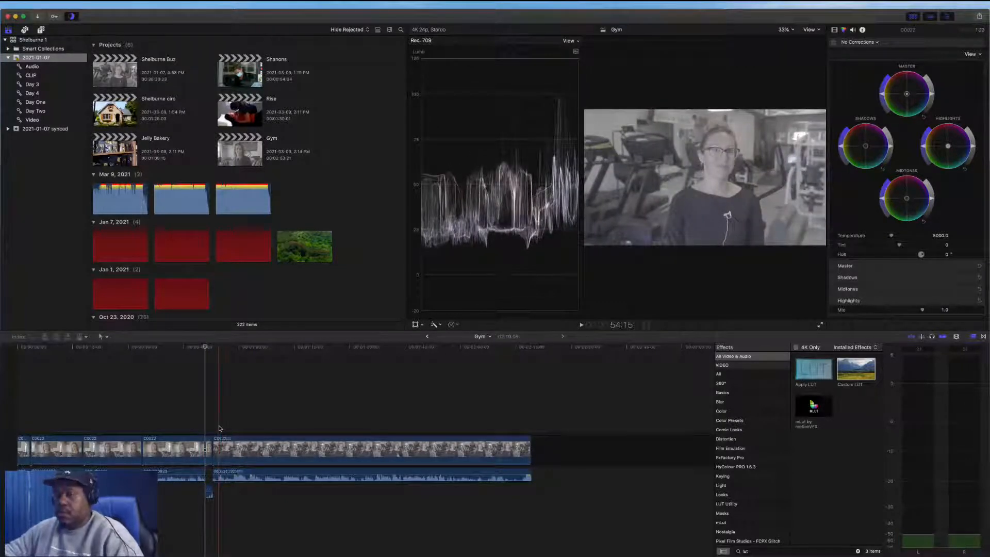
click(215, 445)
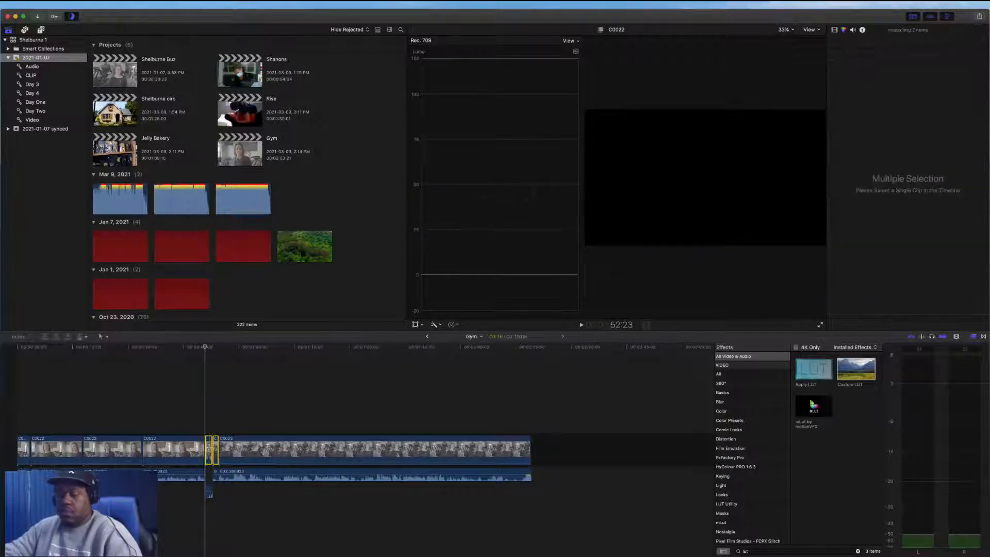
key(Delete)
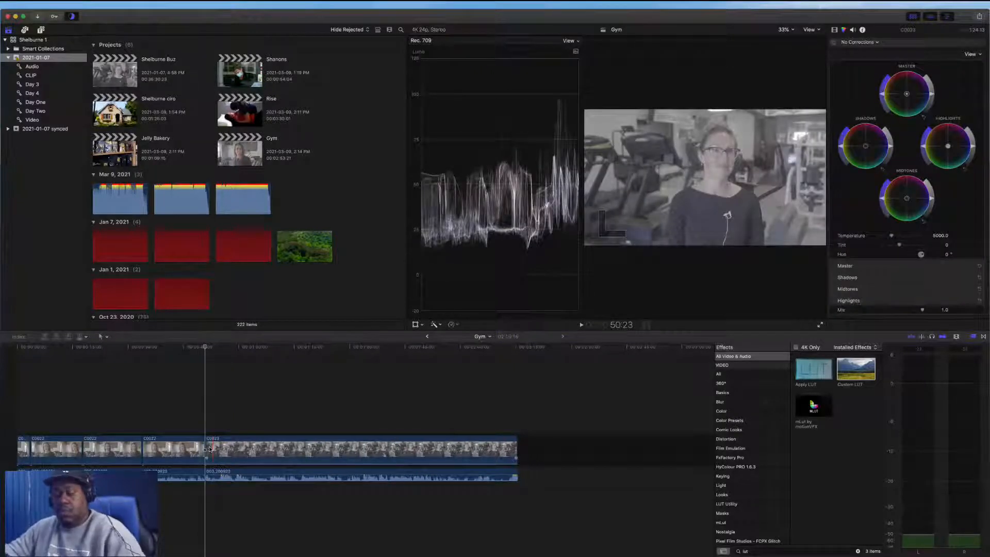
Select the second clip's separate audio and play it back to check its Loudness and Noise Removal settings
key(space)
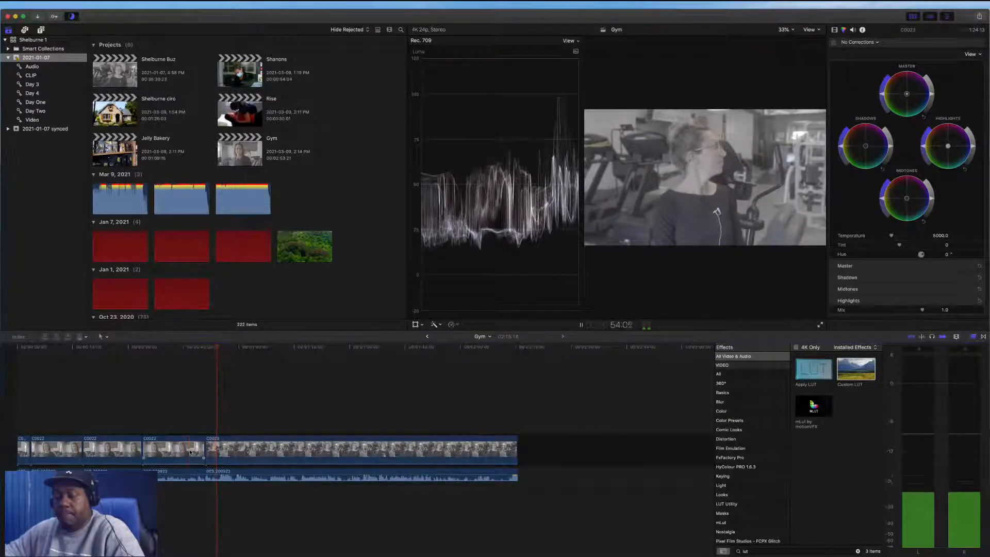
click(200, 475)
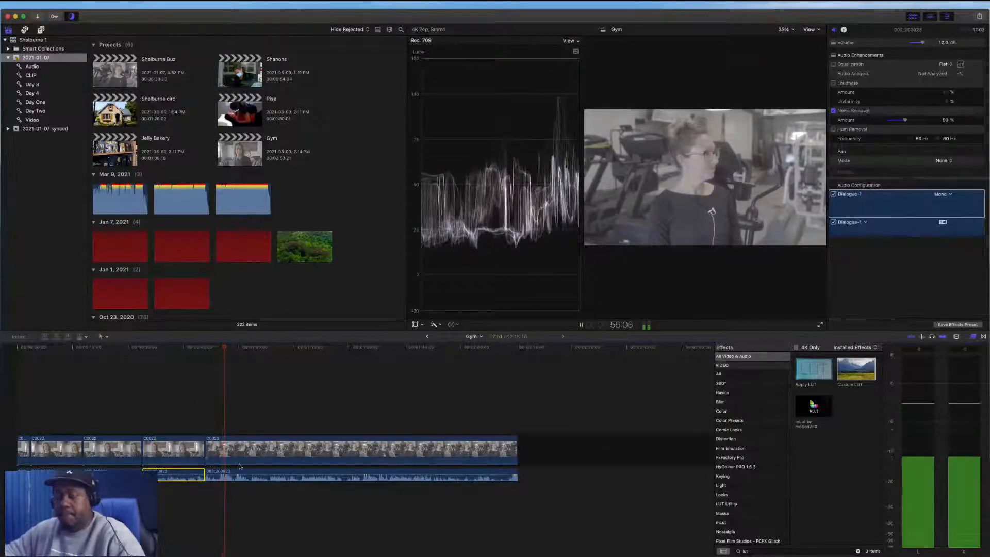
click(238, 473)
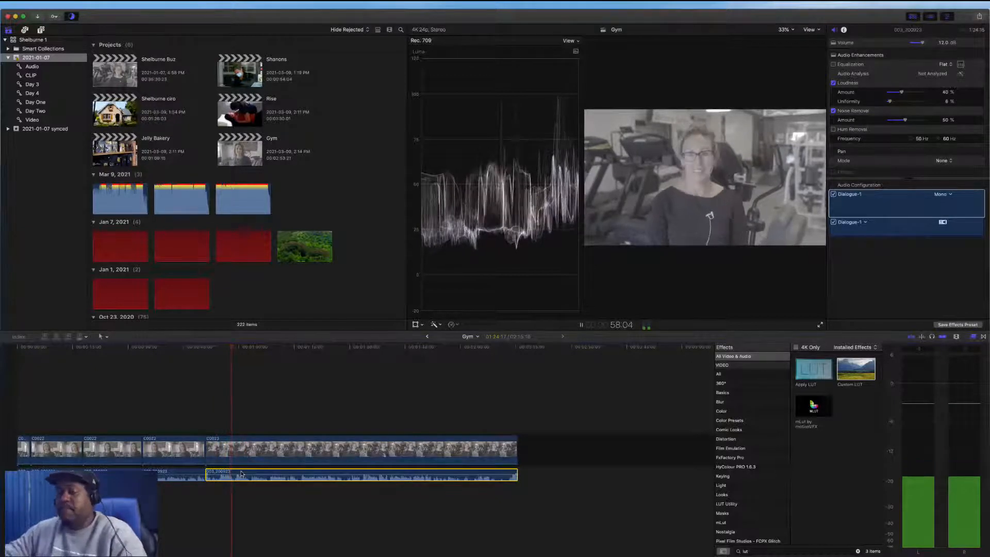
key(space)
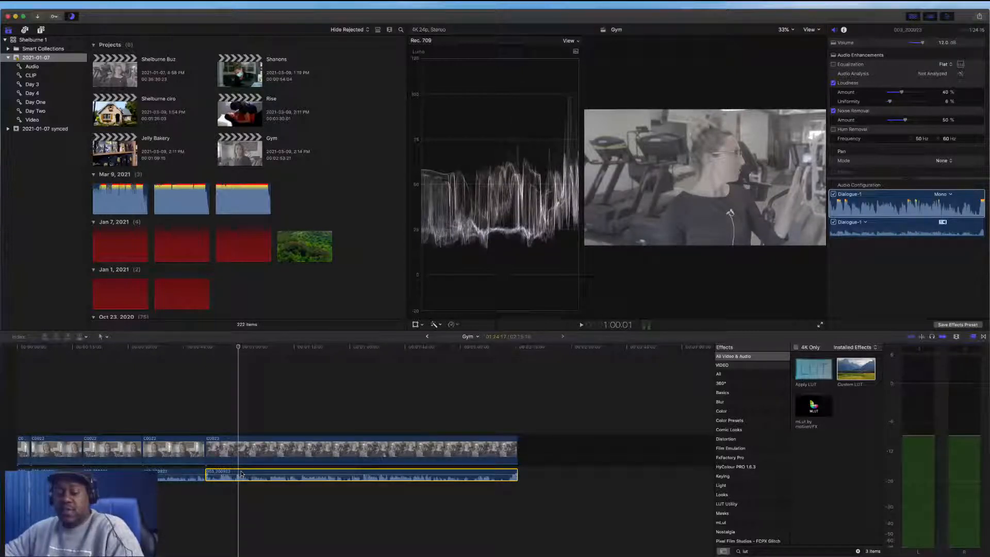
key(space)
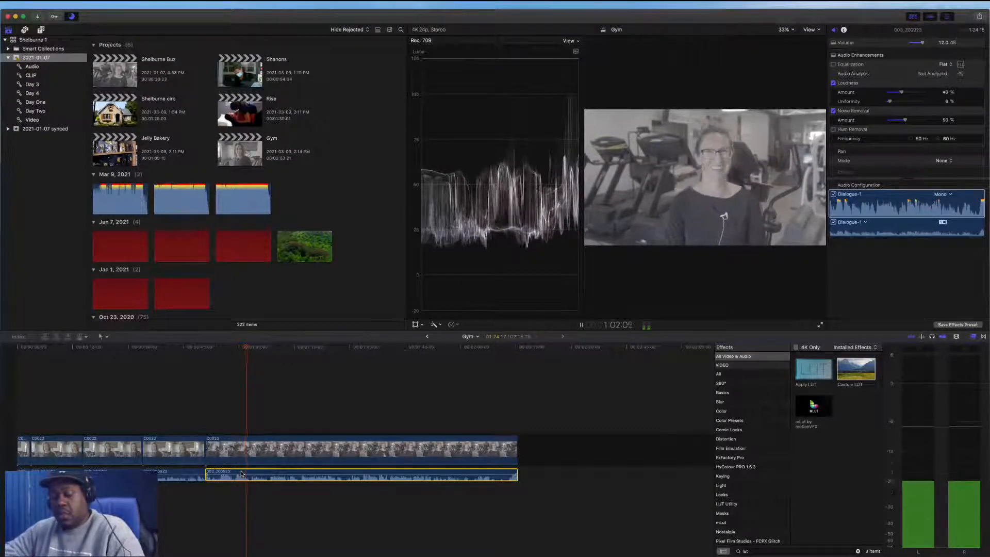
key(space)
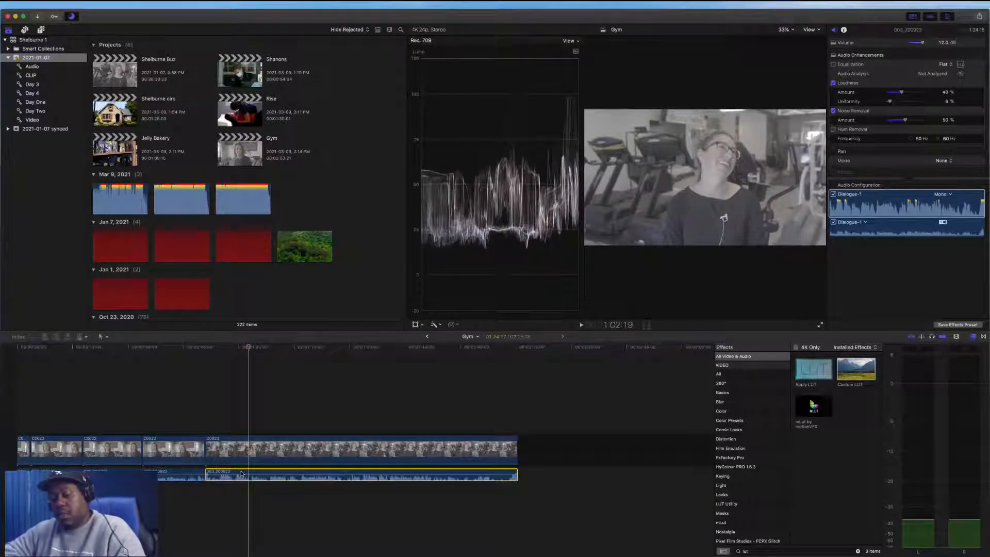
key(space)
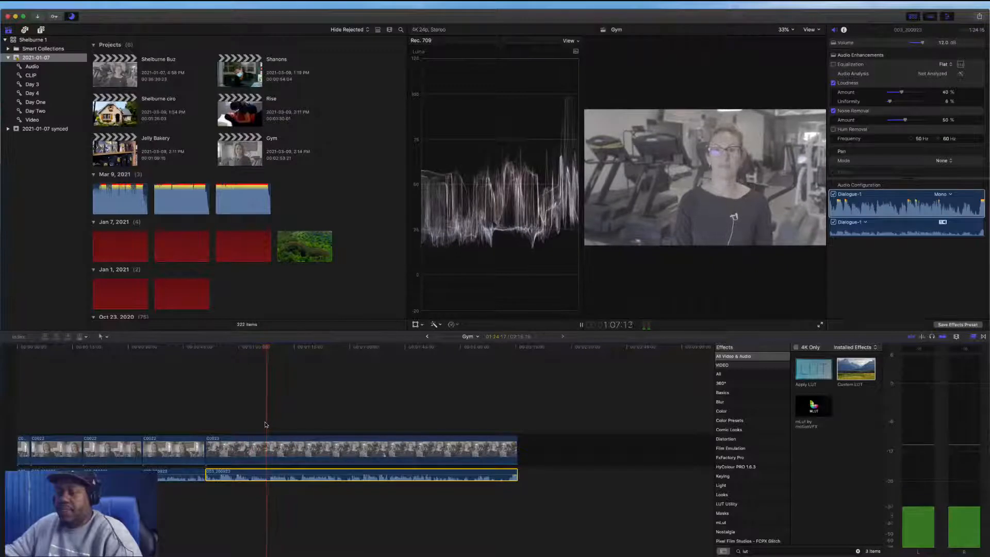
Blade all tracks inside the second clip and delete its opening section up to the cut
click(268, 349)
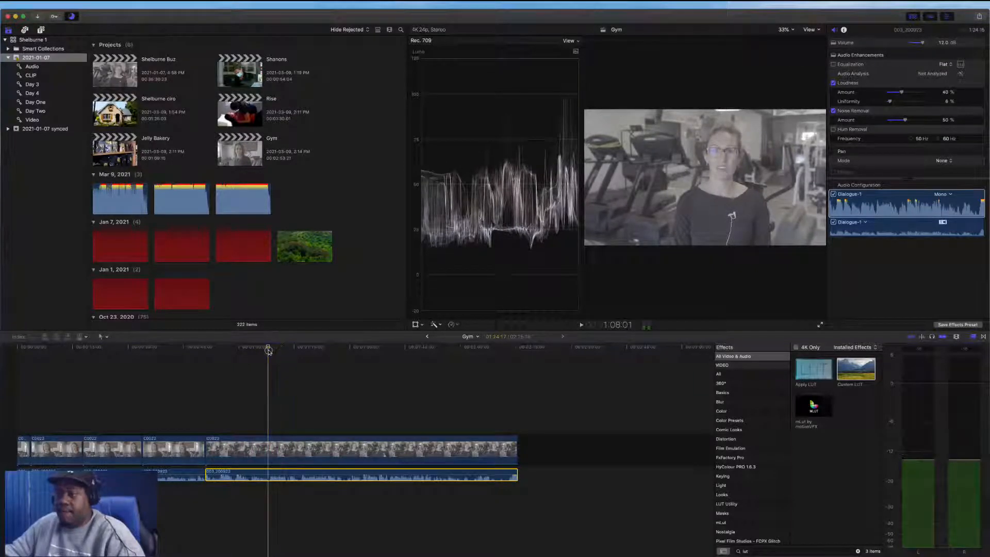
drag(268, 349, 271, 349)
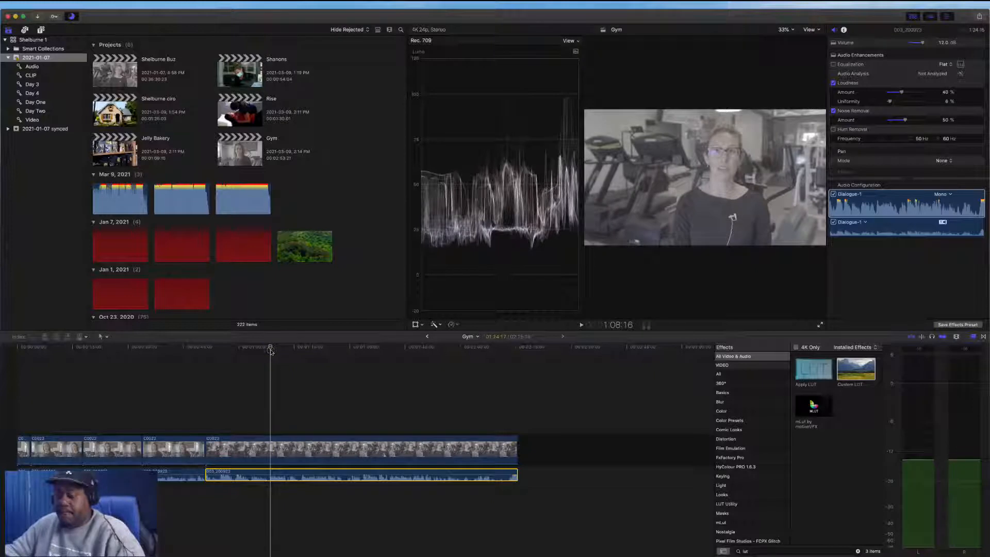
key(super+shift+b)
click(261, 446)
key(Delete)
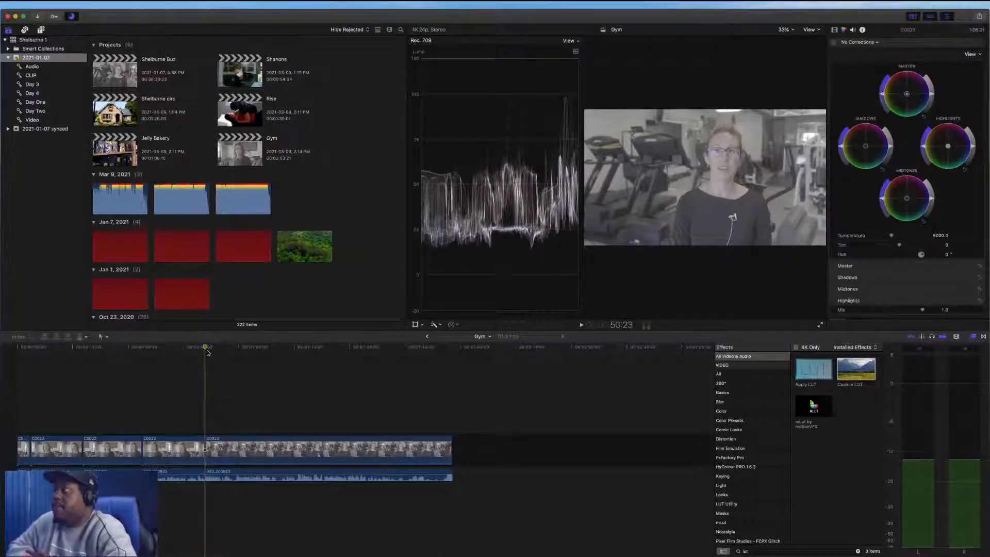
Play back, blade all tracks just after the cut in the fourth clip and delete the short section between the cuts
key(space)
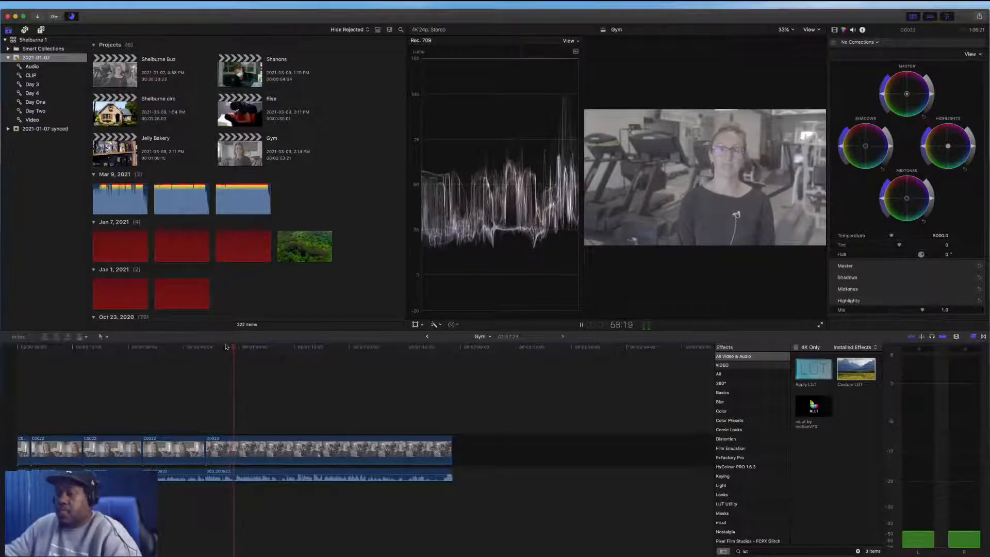
click(218, 383)
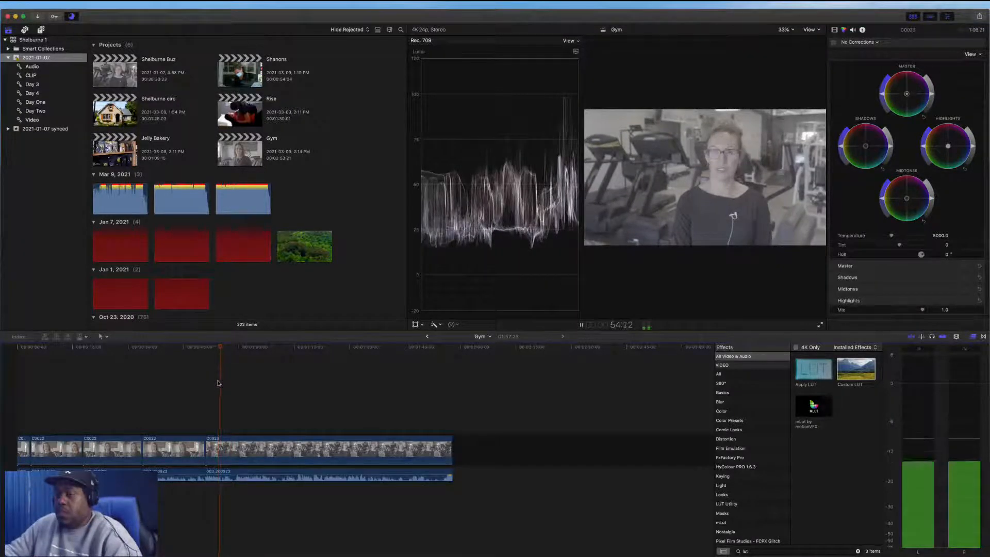
key(space)
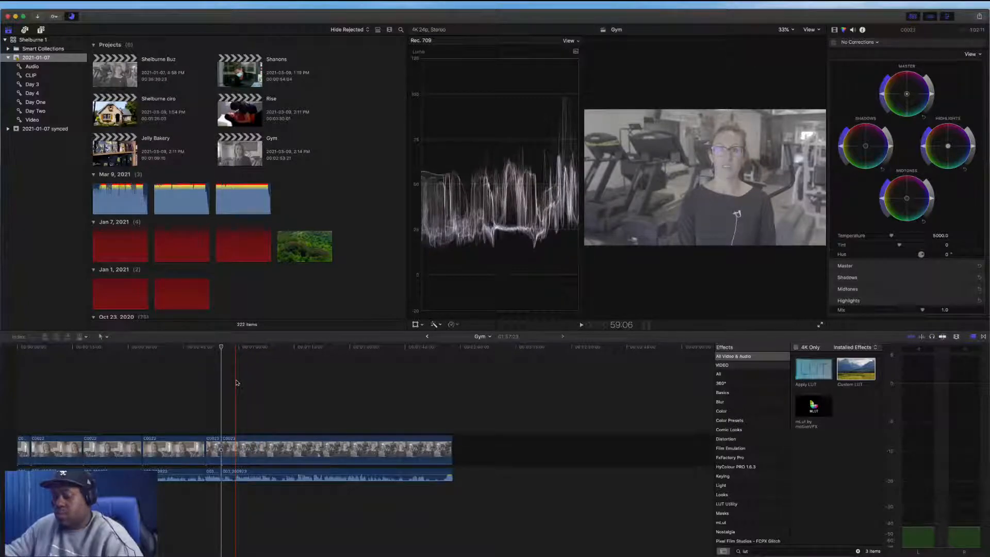
key(super+b)
click(228, 449)
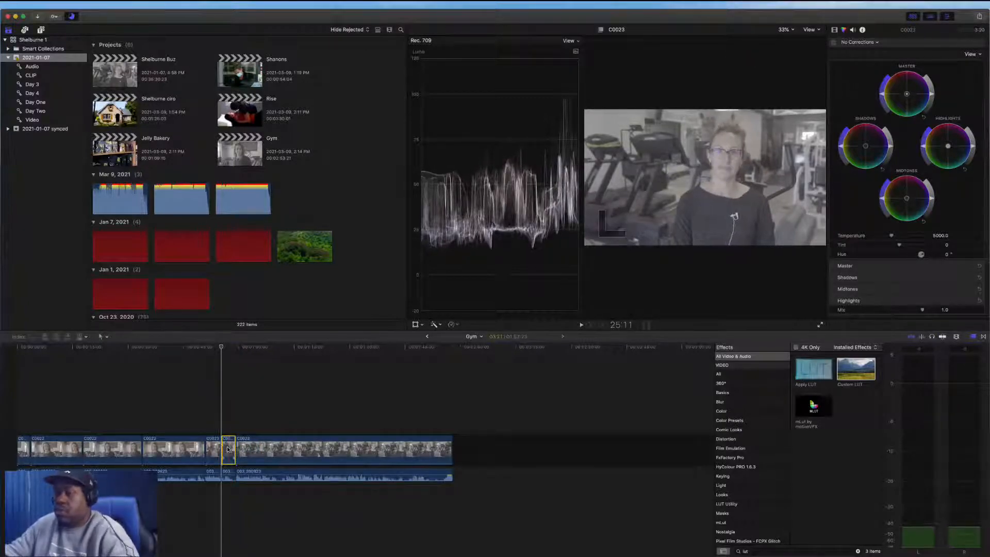
key(Delete)
Review playback, blade all tracks at a later point in the clip and delete the section between the cuts
key(space)
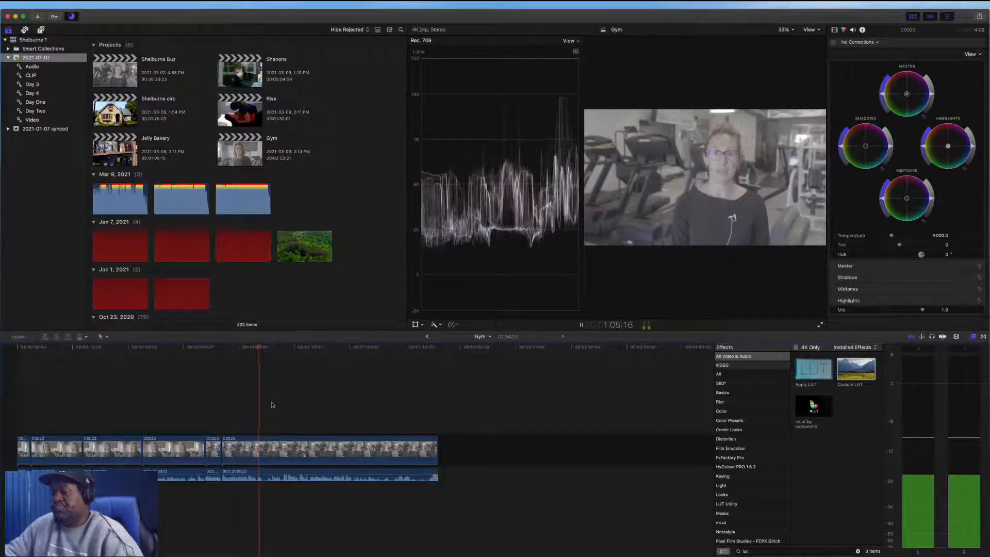
key(space)
click(252, 425)
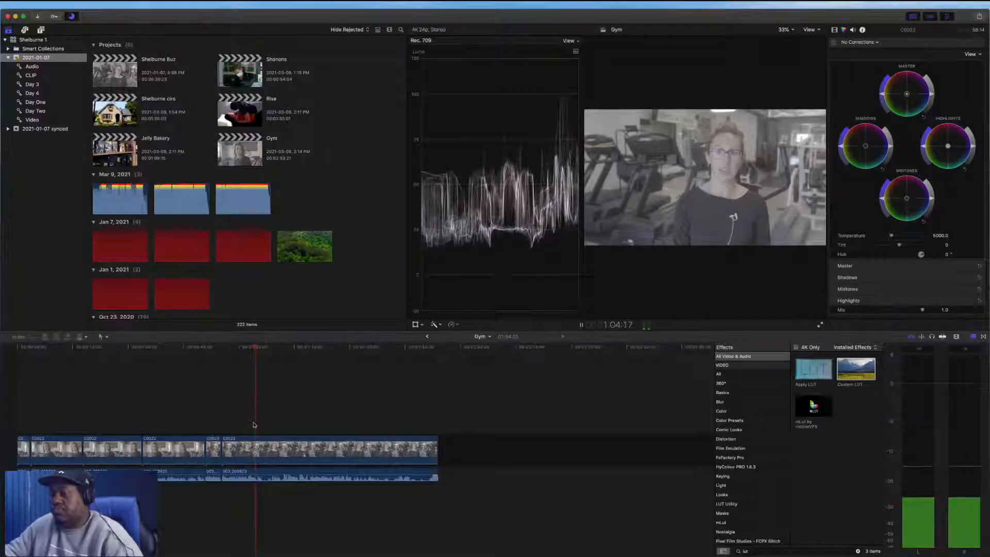
key(super+b)
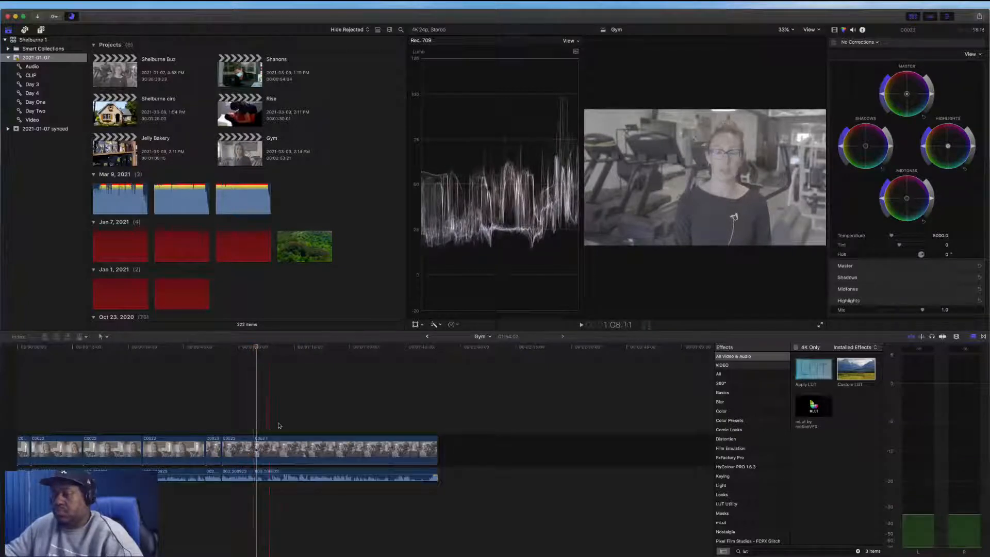
key(space)
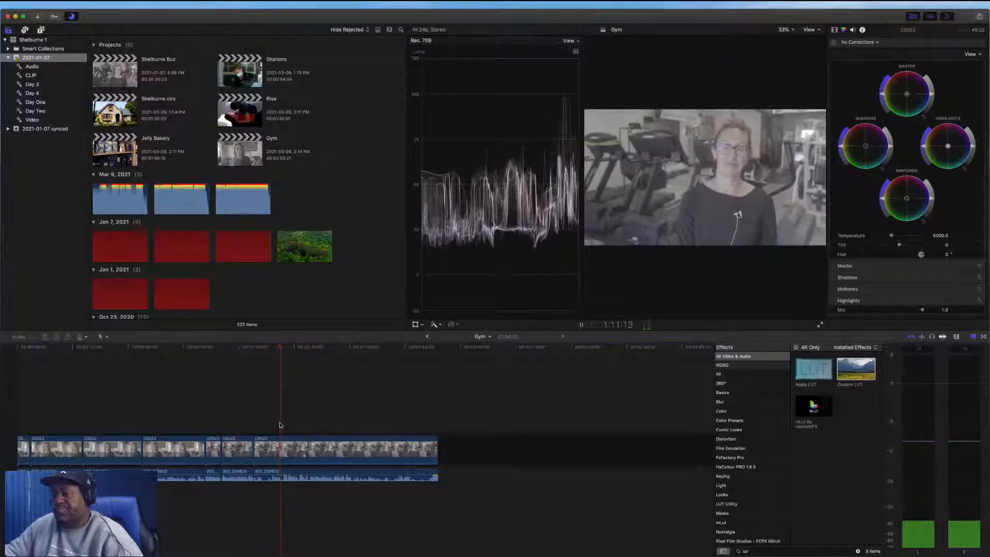
key(space)
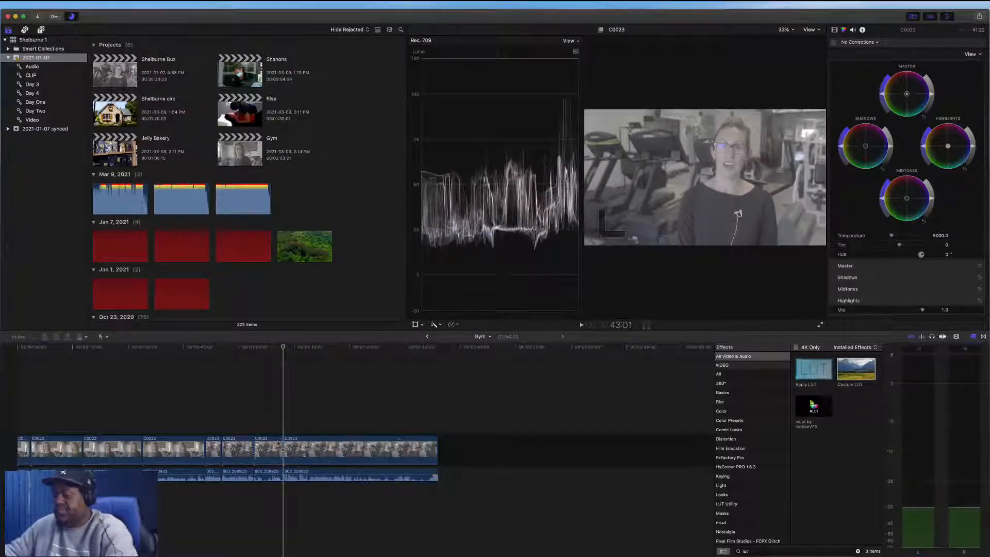
click(276, 446)
key(Delete)
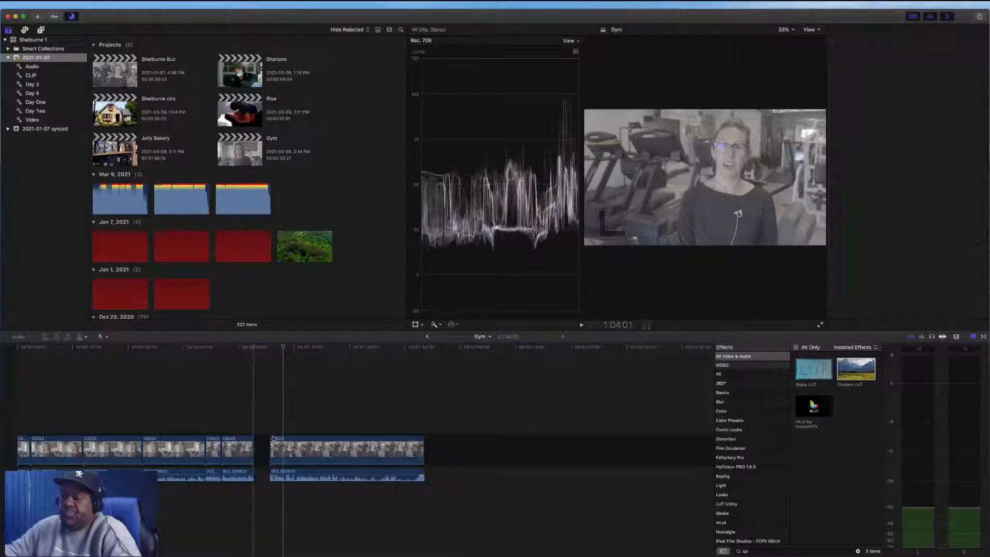
Play through the last clip, blade it at two points and delete the section between them
key(space)
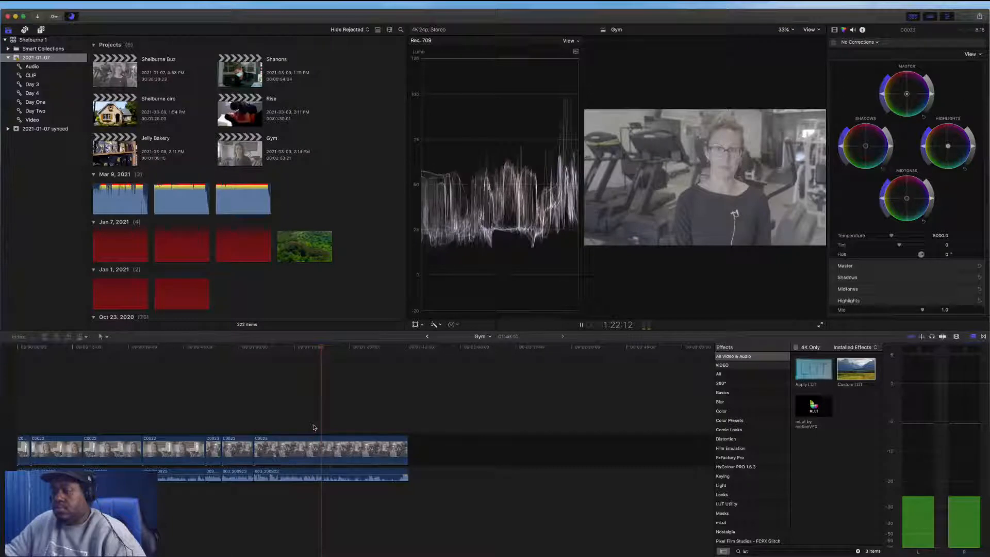
key(space)
key(super+b)
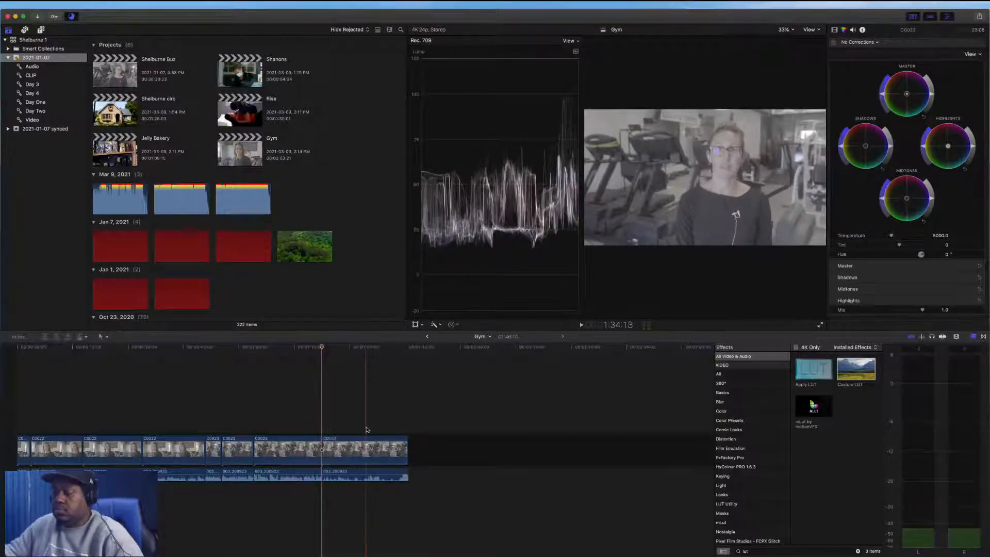
key(space)
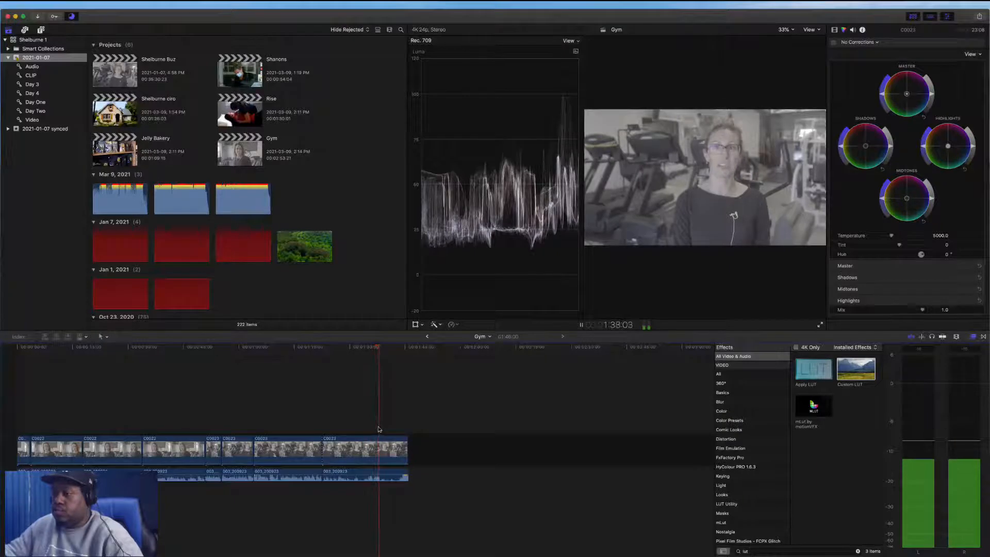
key(space)
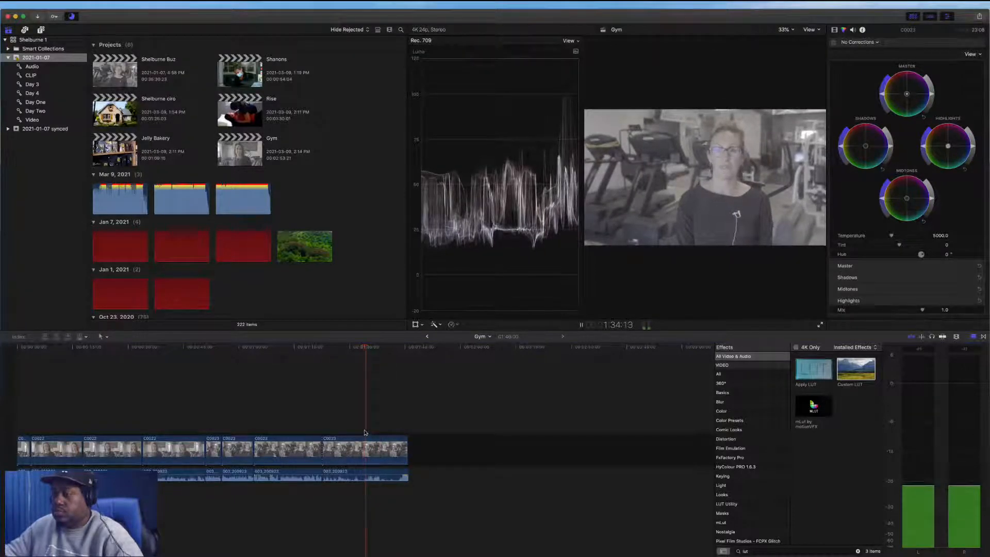
click(338, 432)
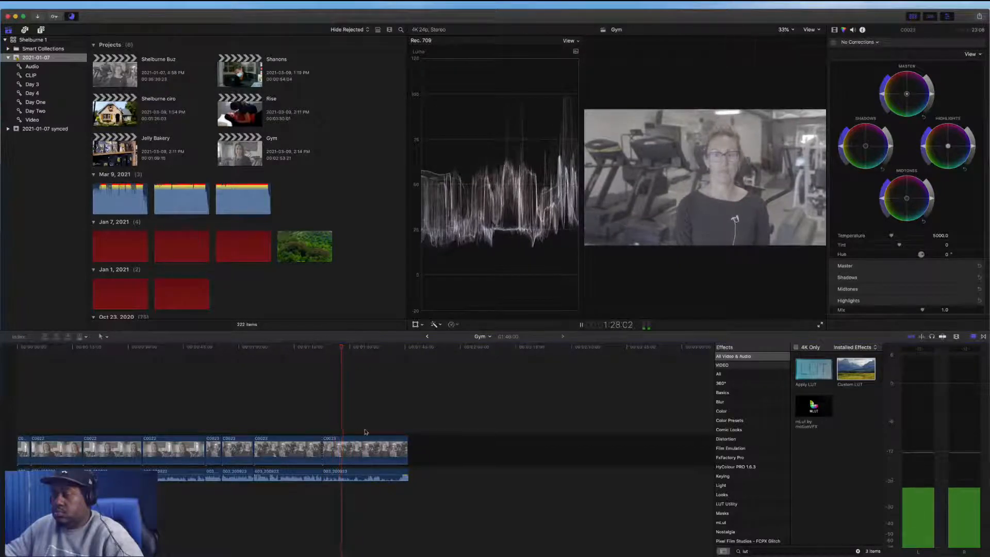
key(space)
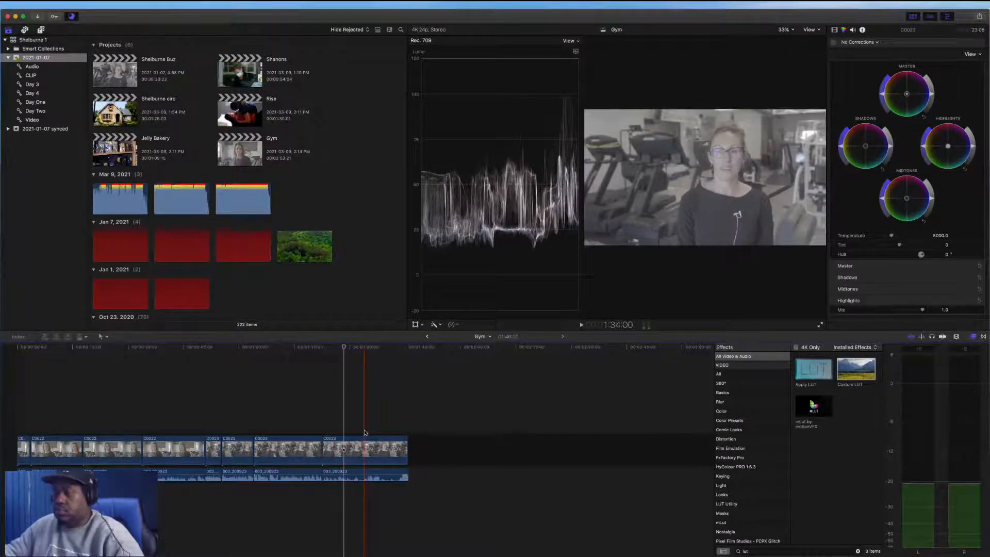
key(super+b)
key(Delete)
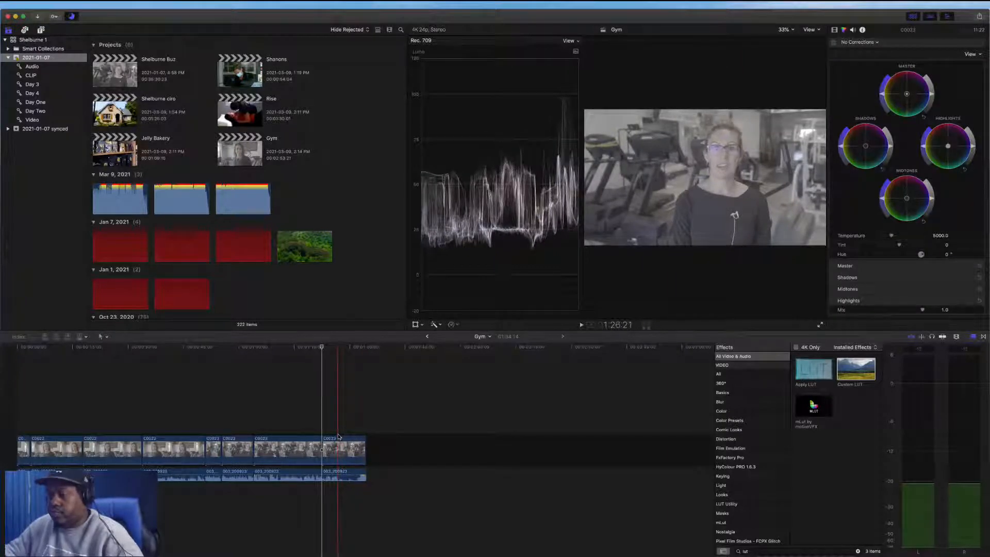
Blade near the end of the timeline and delete the trailing segment of the last clip
key(super+b)
click(351, 449)
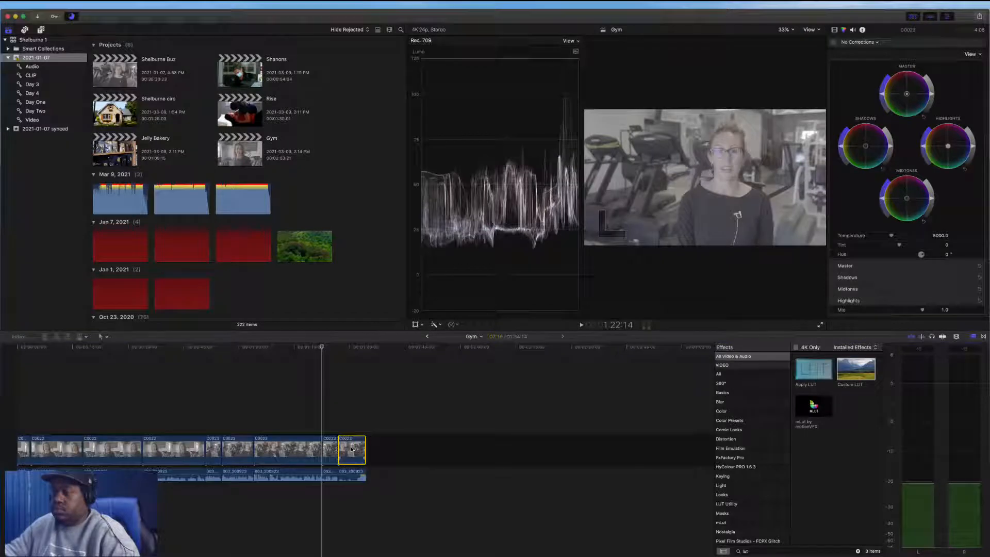
key(Delete)
Select the first clip and set its Custom LUT to CineCut_Balanced
key(shift+z)
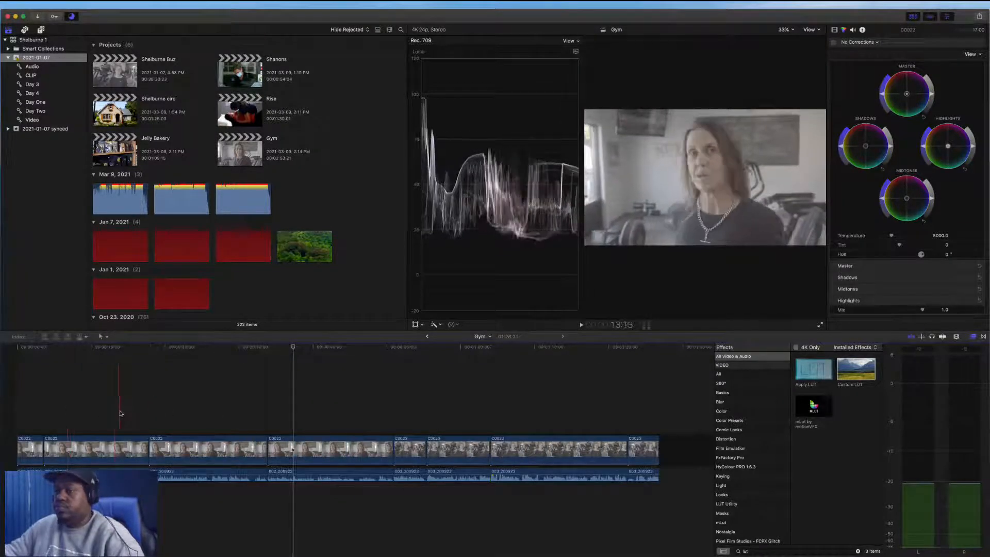
click(32, 412)
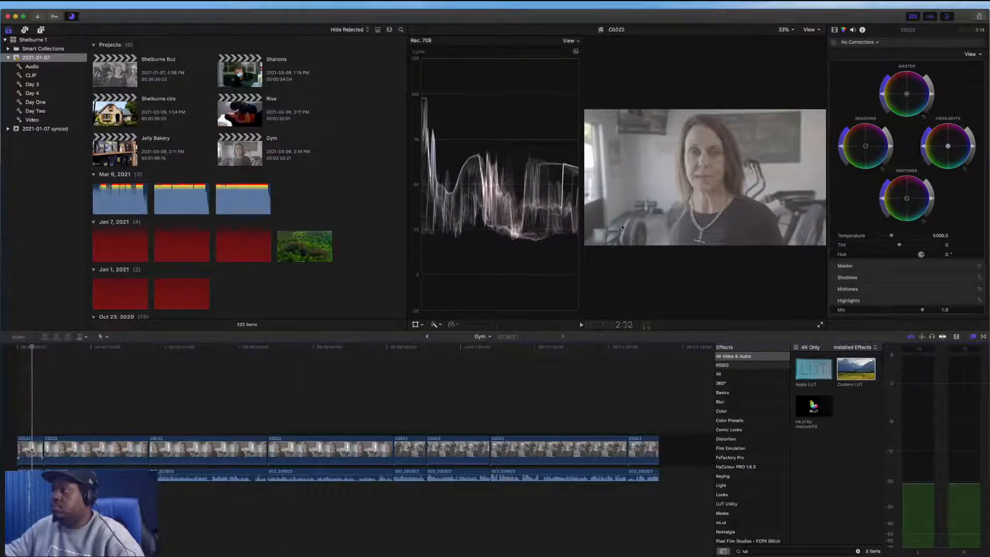
key(c)
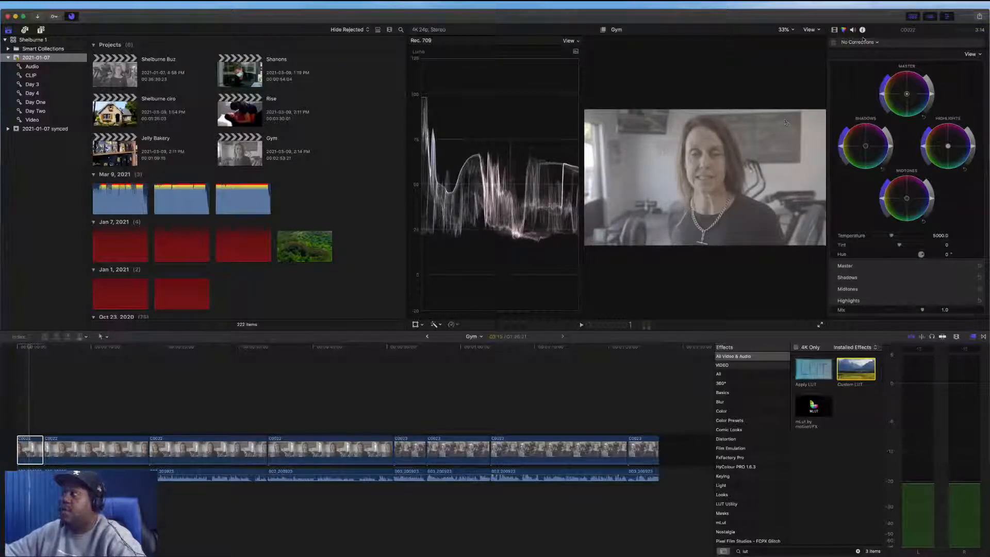
click(835, 30)
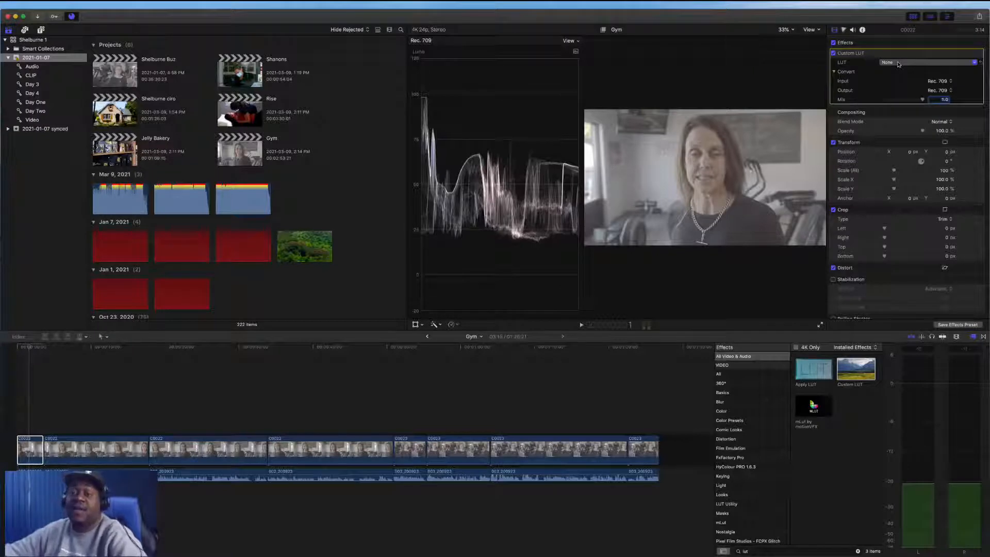
click(898, 62)
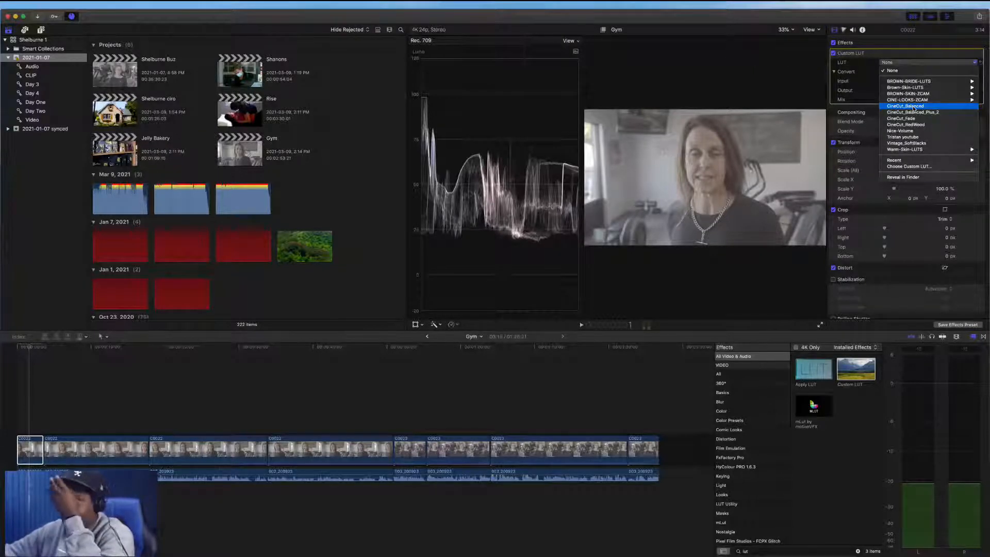
click(916, 106)
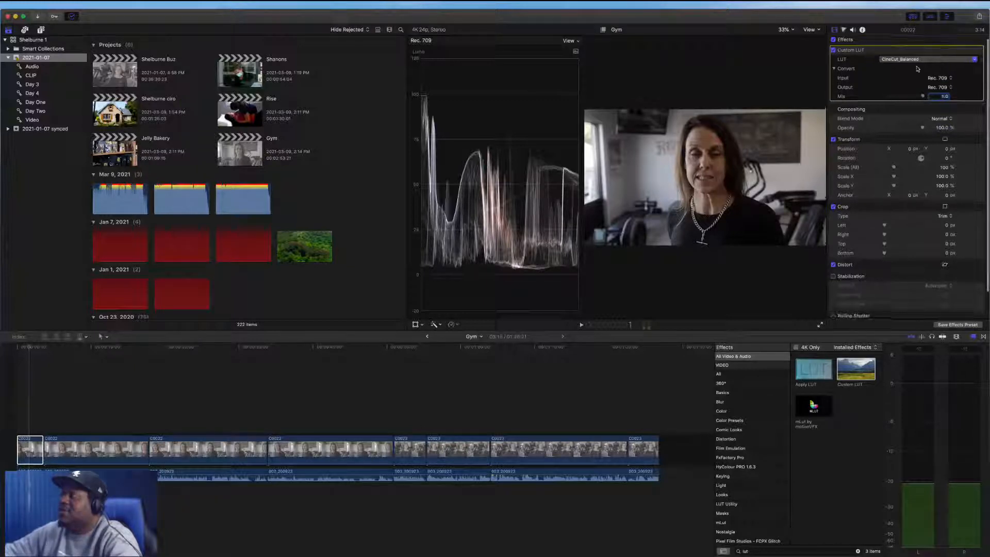
Add a slight Color Wheels adjustment to the first clip's midtones and shadows, then play it back
scroll(915, 40, down, 1)
click(843, 30)
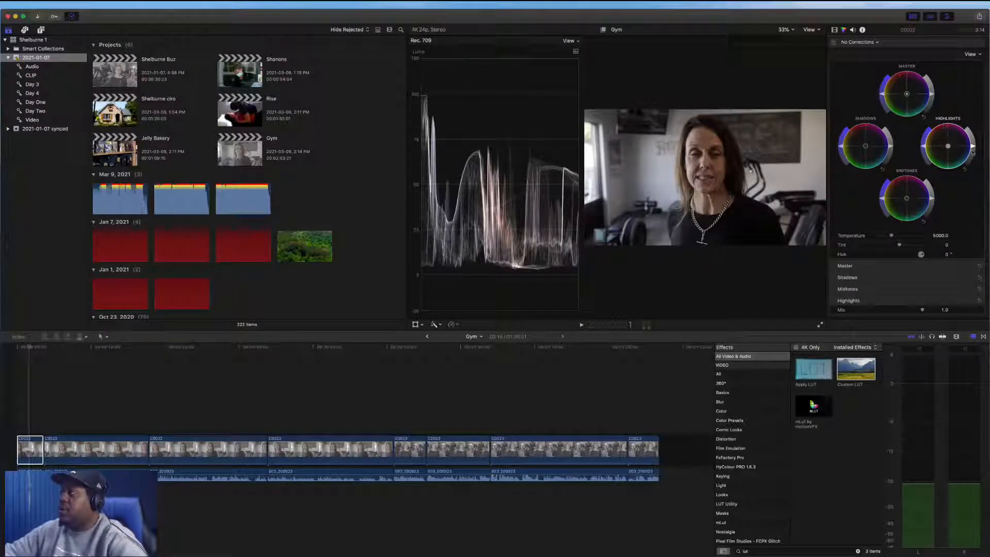
drag(932, 199, 933, 192)
drag(891, 147, 891, 149)
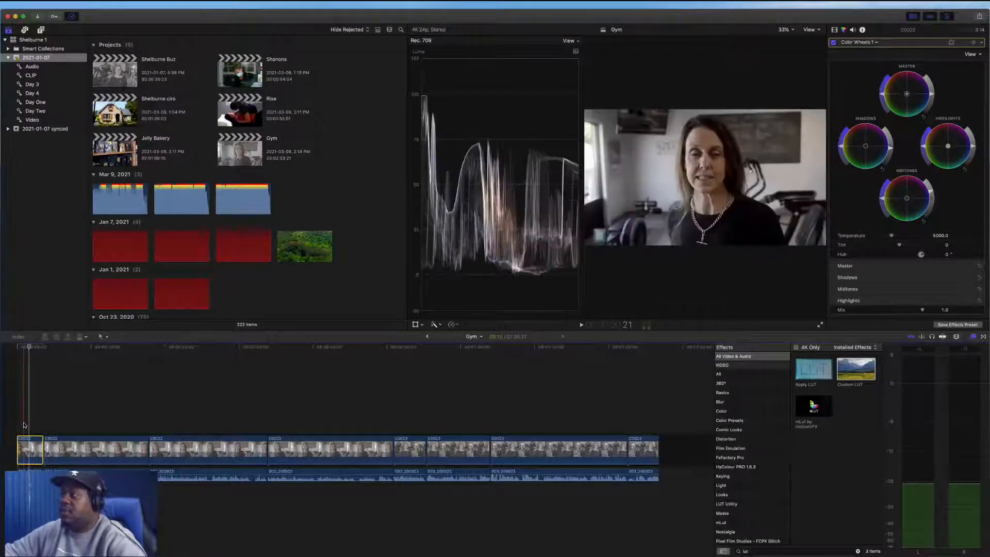
key(space)
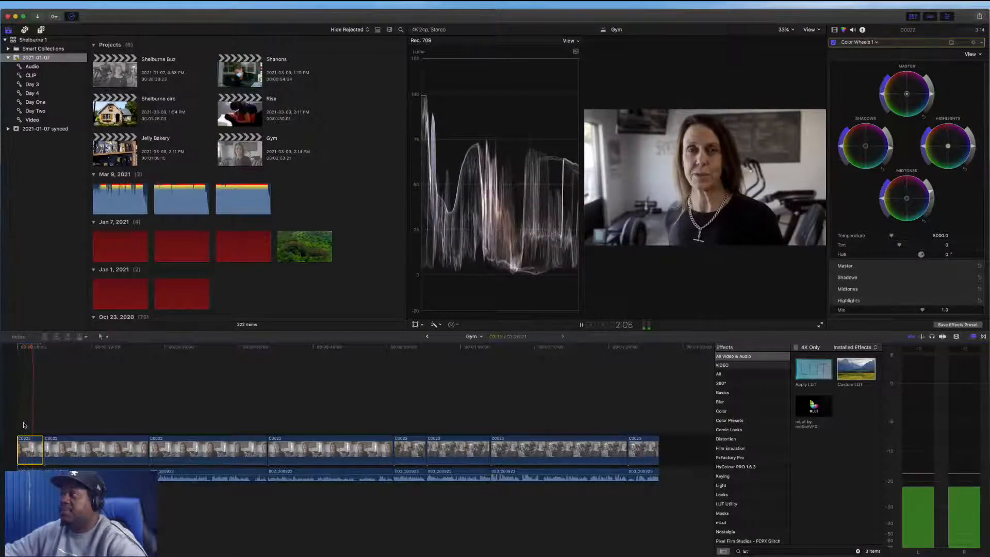
key(space)
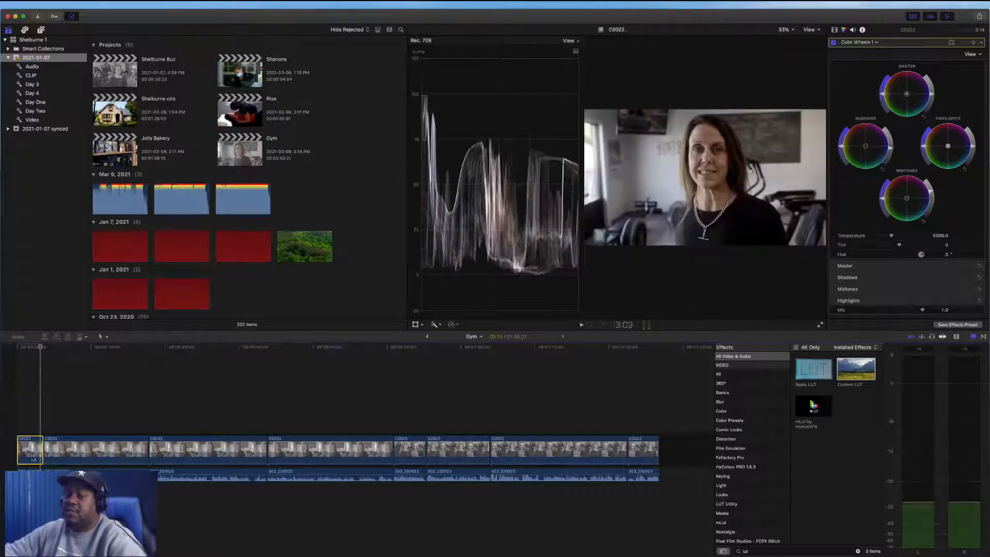
Reselect the first clip and fine-tune its midtones and shadows color wheels again
drag(92, 416, 666, 458)
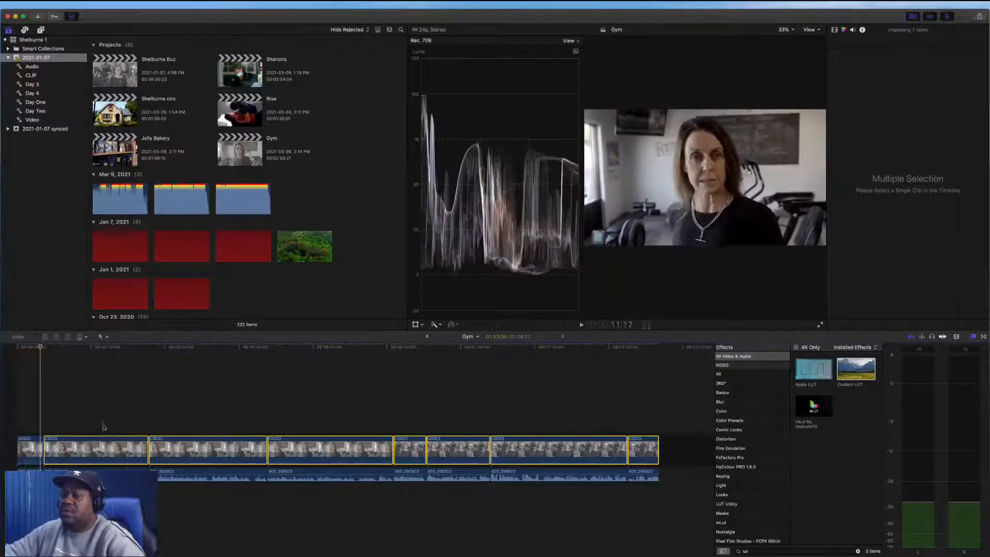
click(30, 442)
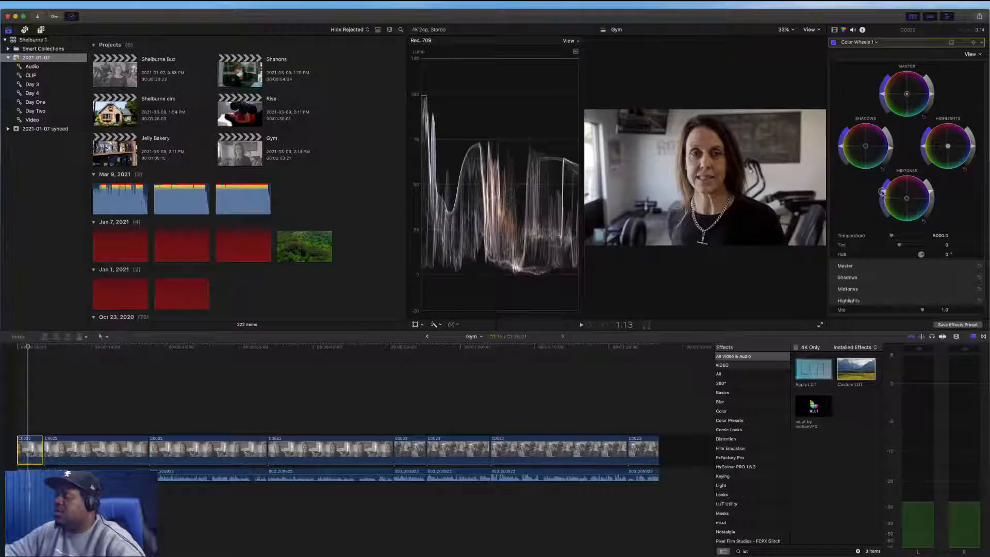
mouse_move(908, 202)
mouse_down()
mouse_move(896, 208)
mouse_move(913, 203)
mouse_move(908, 219)
mouse_move(907, 200)
mouse_up()
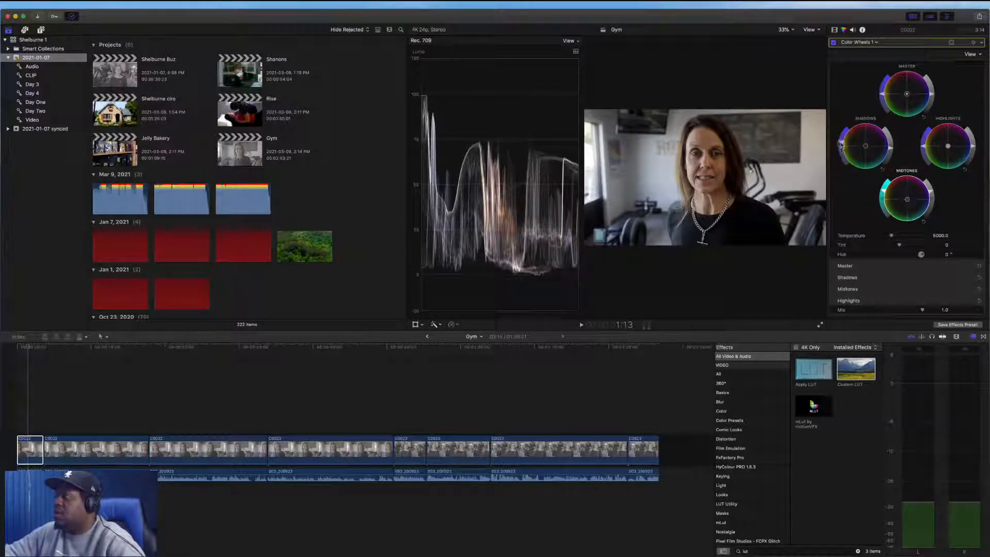
drag(841, 146, 843, 143)
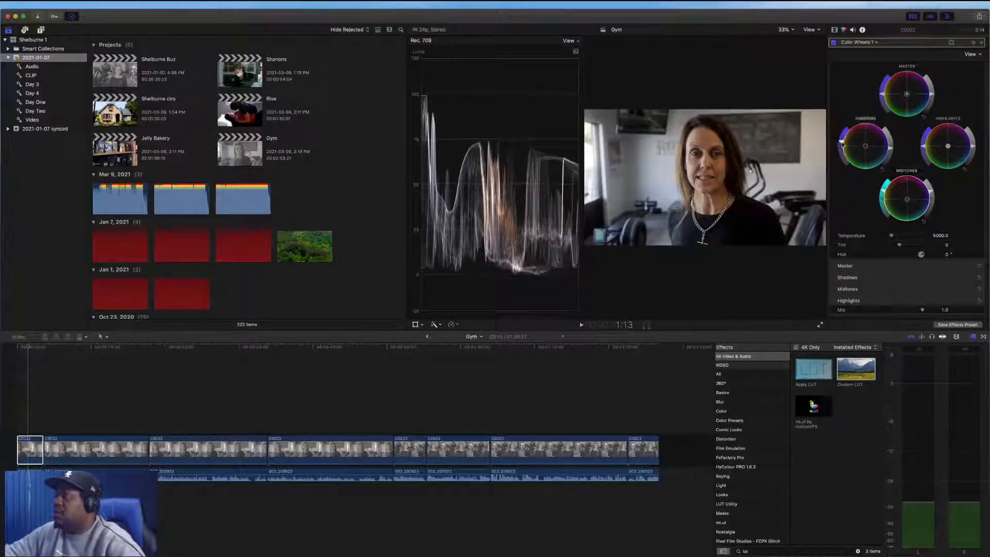
Toggle the first clip's effects off and on to compare, and preview it full screen
click(834, 30)
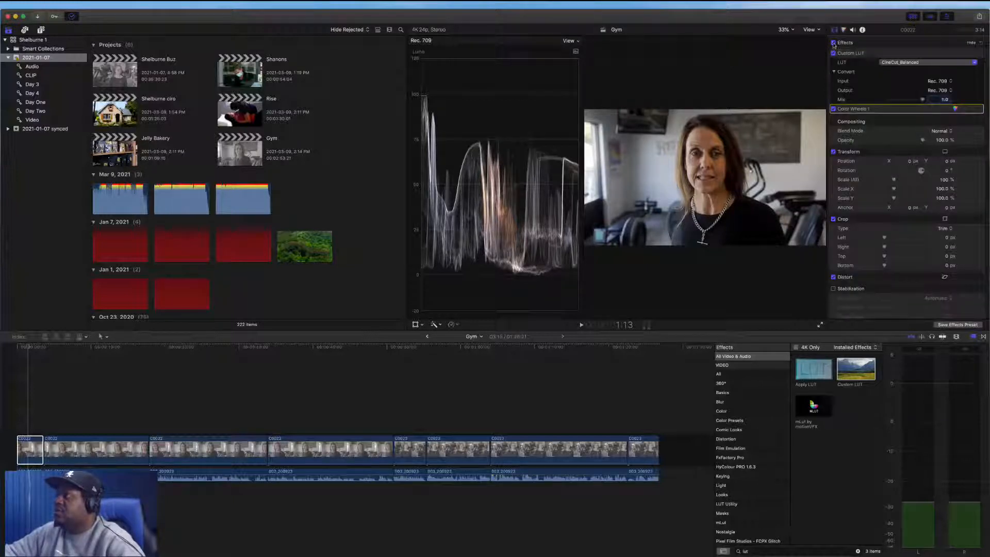
click(833, 44)
click(833, 44)
click(821, 327)
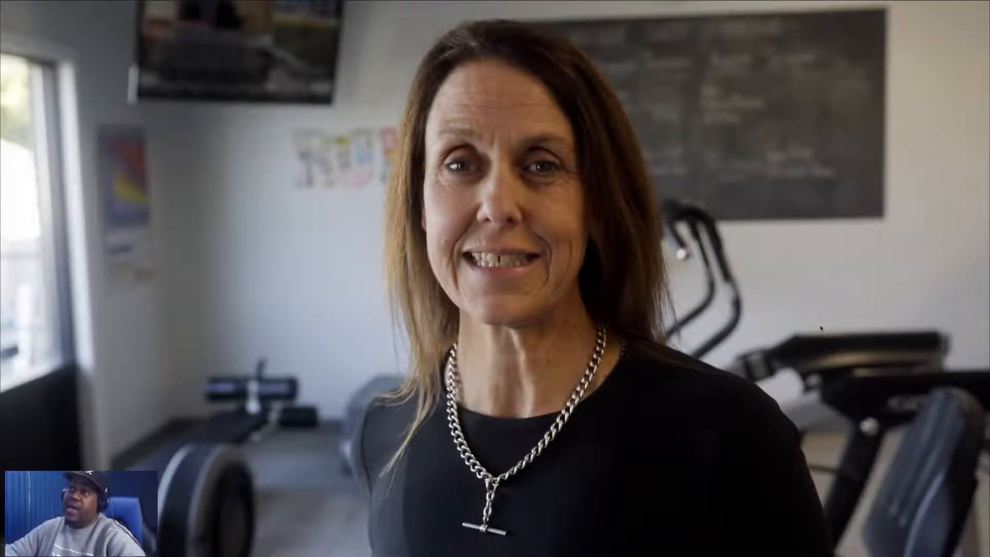
key(Escape)
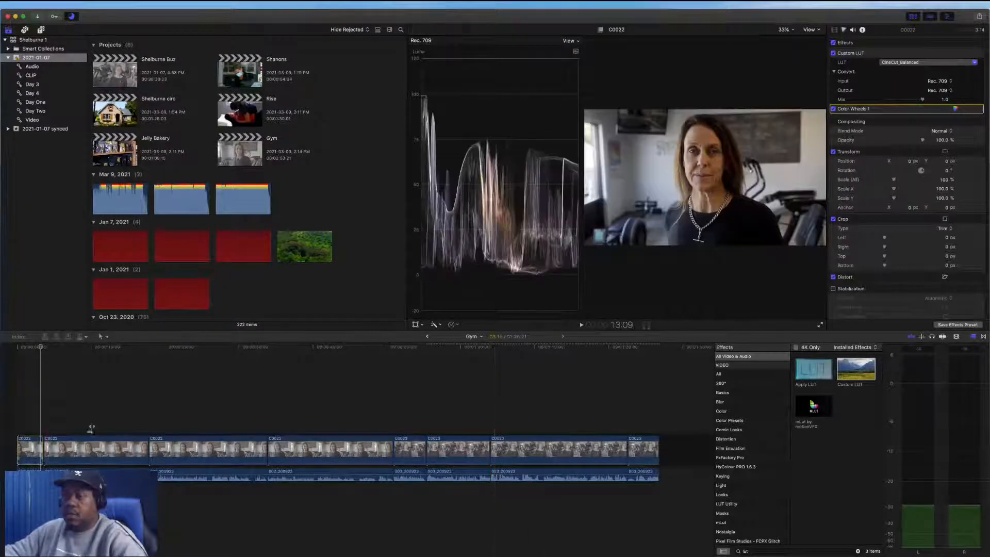
Select the third clip in the timeline
drag(94, 420, 645, 452)
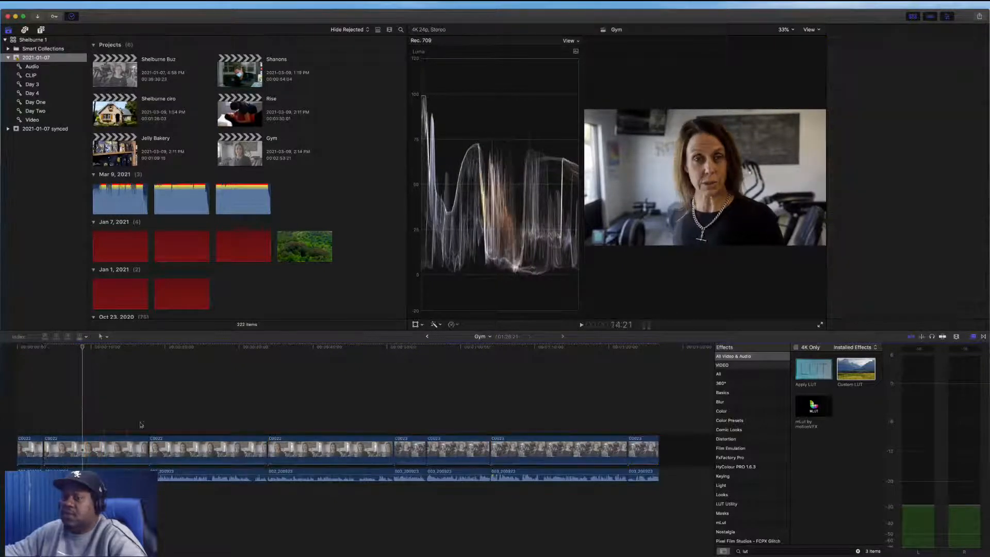
click(179, 449)
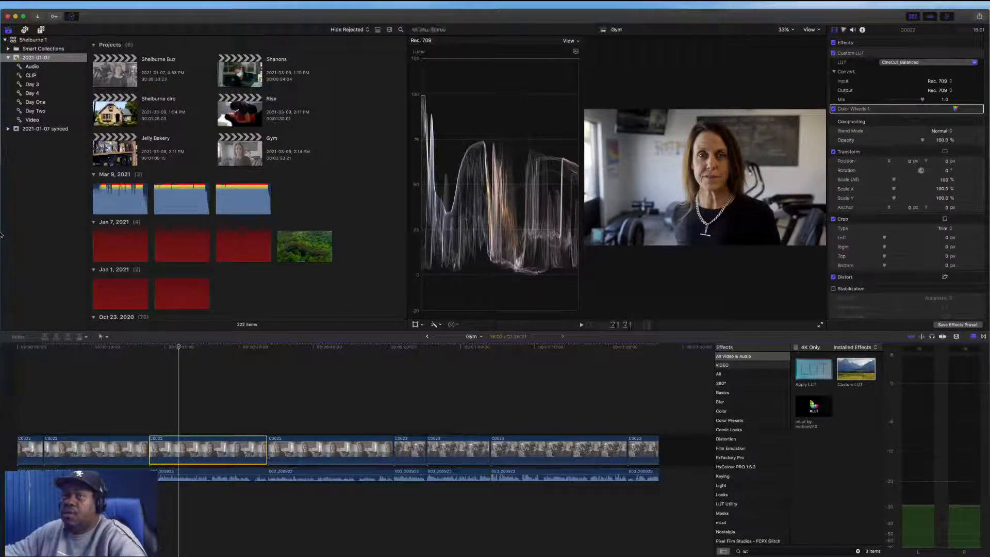
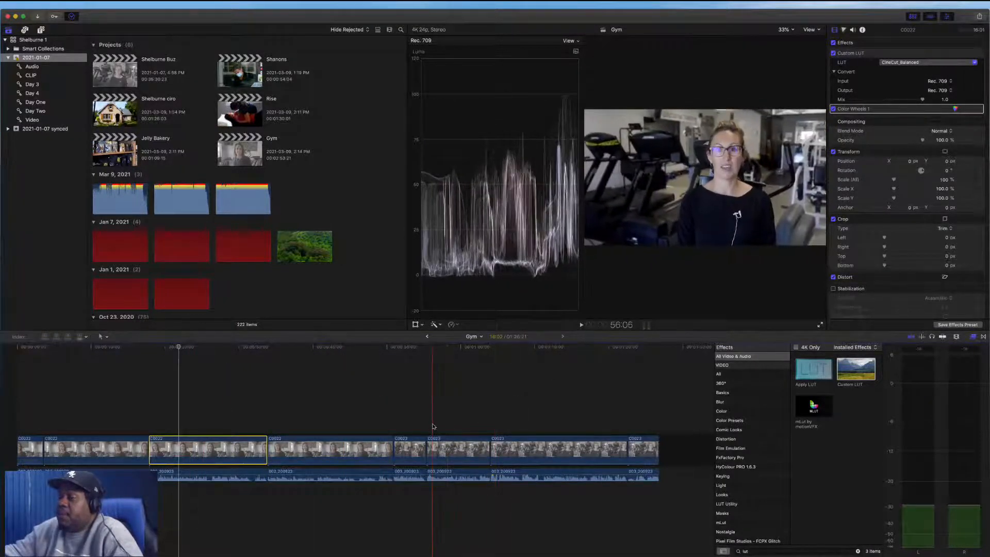
Select the short fourth clip in the timeline and preview it full screen
click(413, 449)
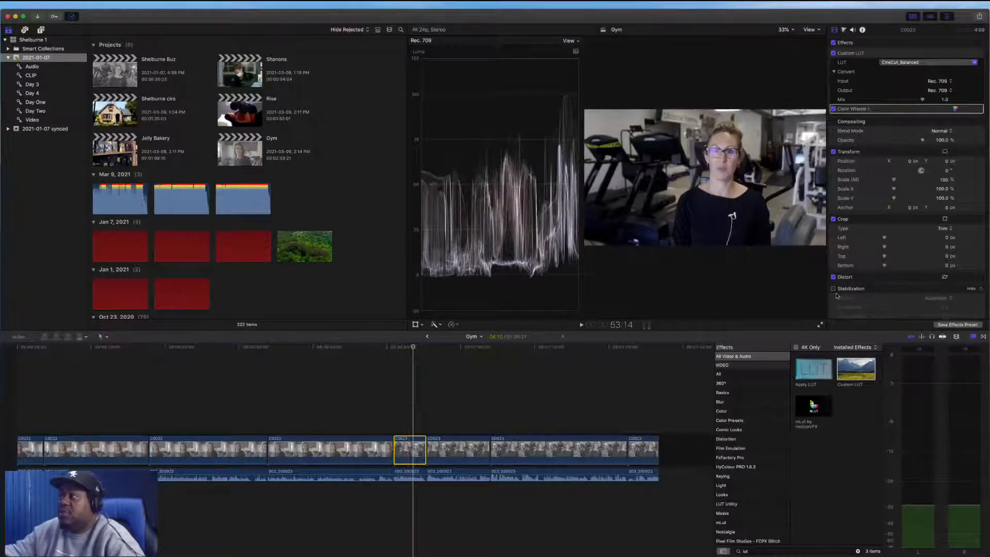
click(820, 325)
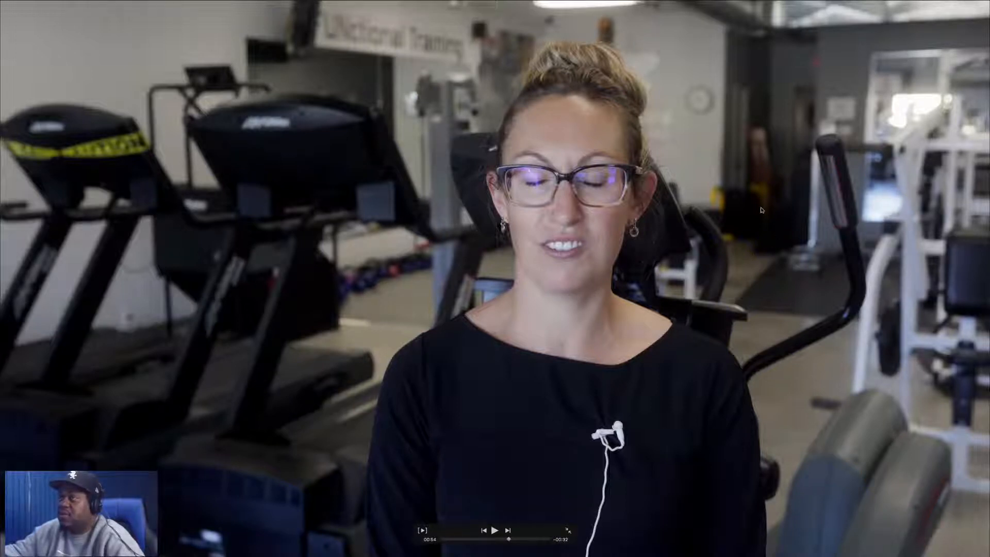
key(Escape)
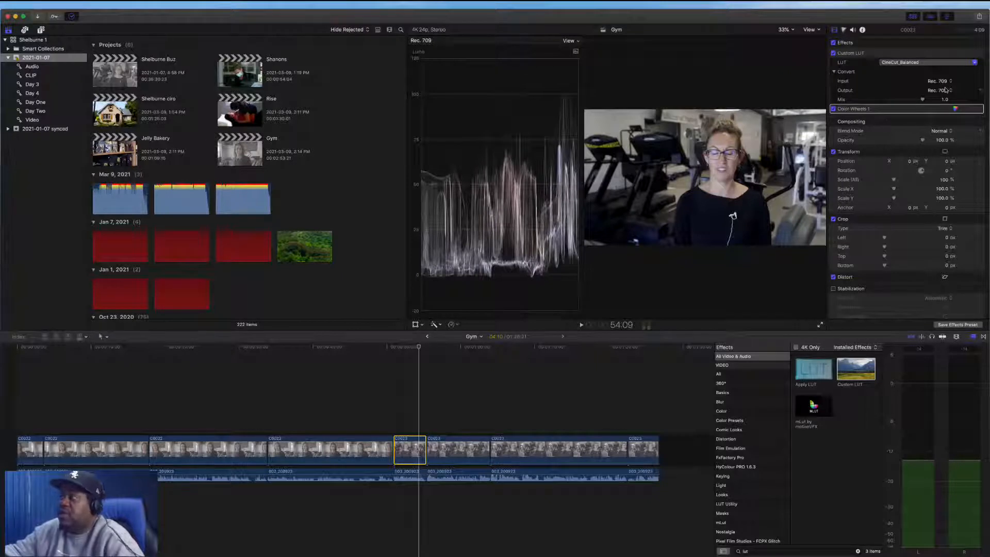
Open the clip's Color Wheels and nudge the shadows wheel, toggling undo and redo to compare, then preview full screen
click(955, 110)
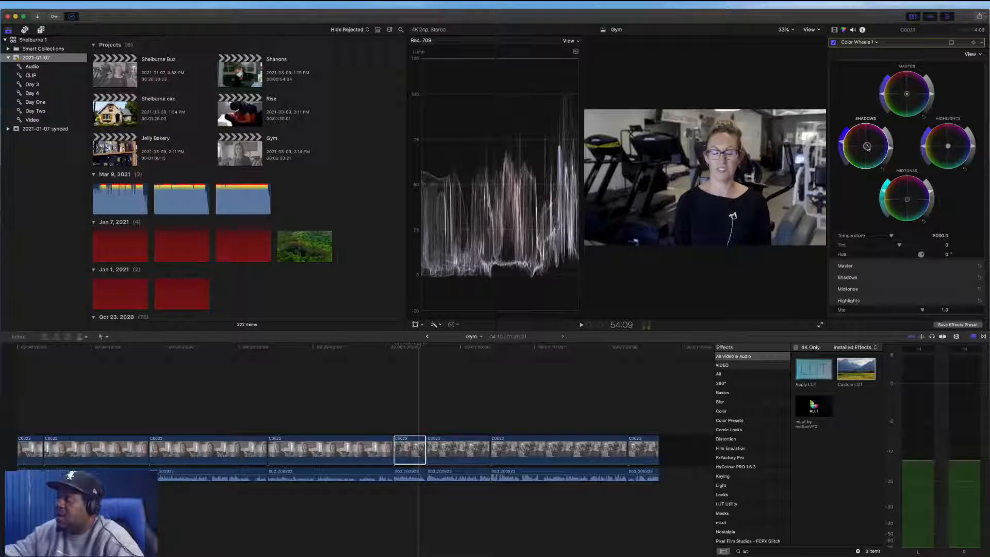
drag(867, 146, 864, 147)
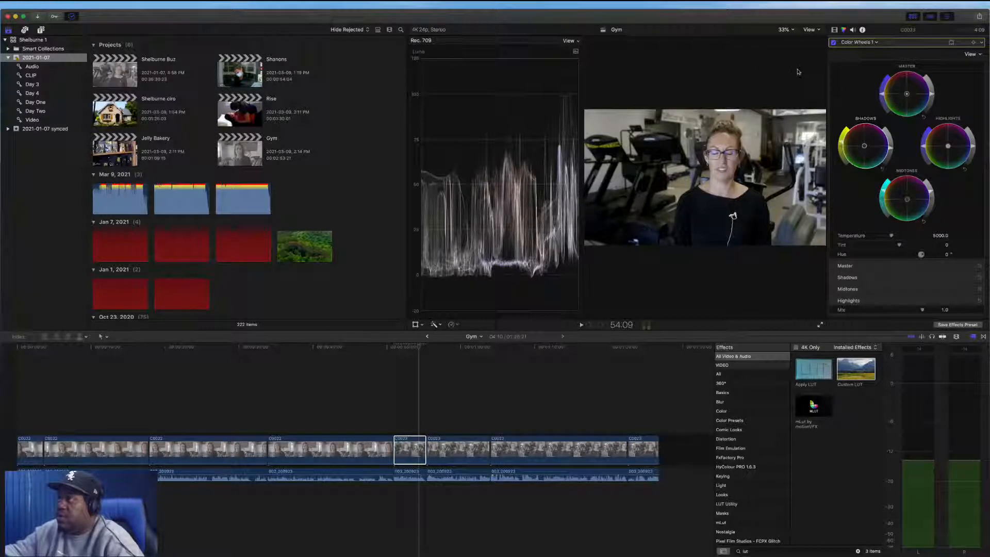
key(super+z)
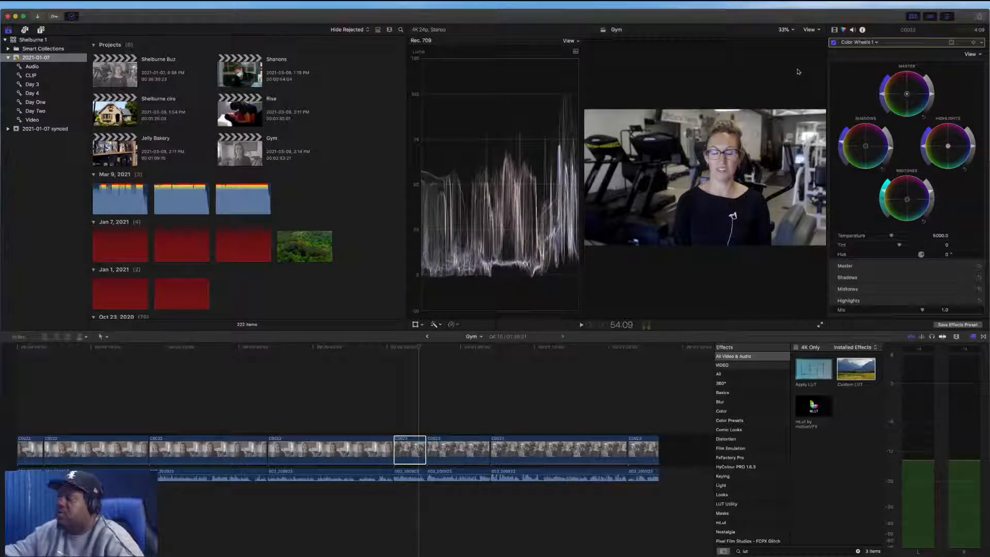
key(super+shift+z)
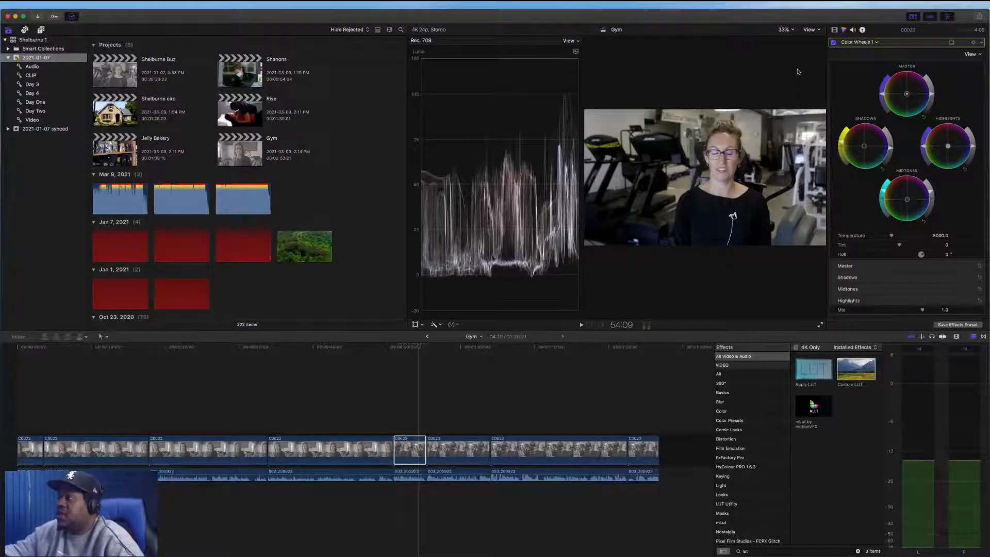
click(820, 325)
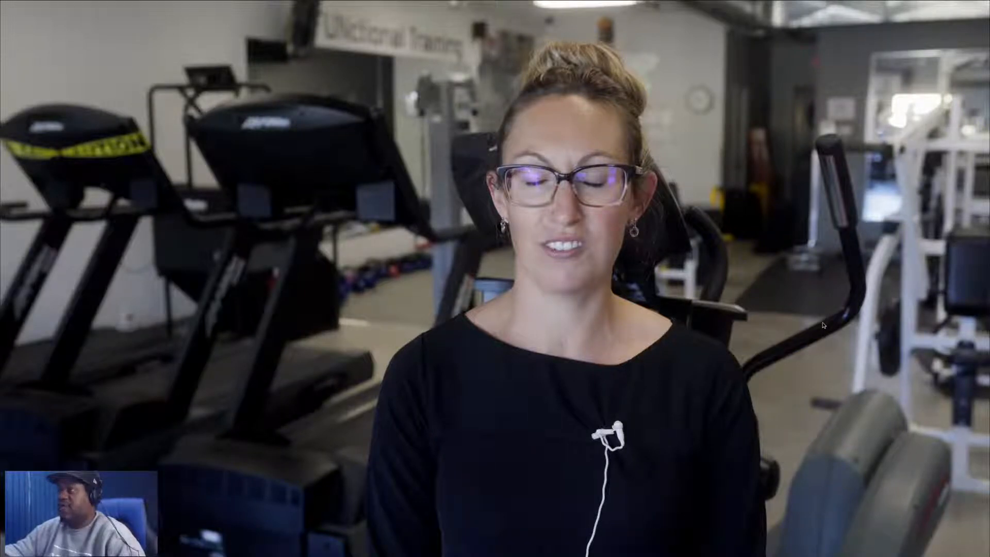
key(Escape)
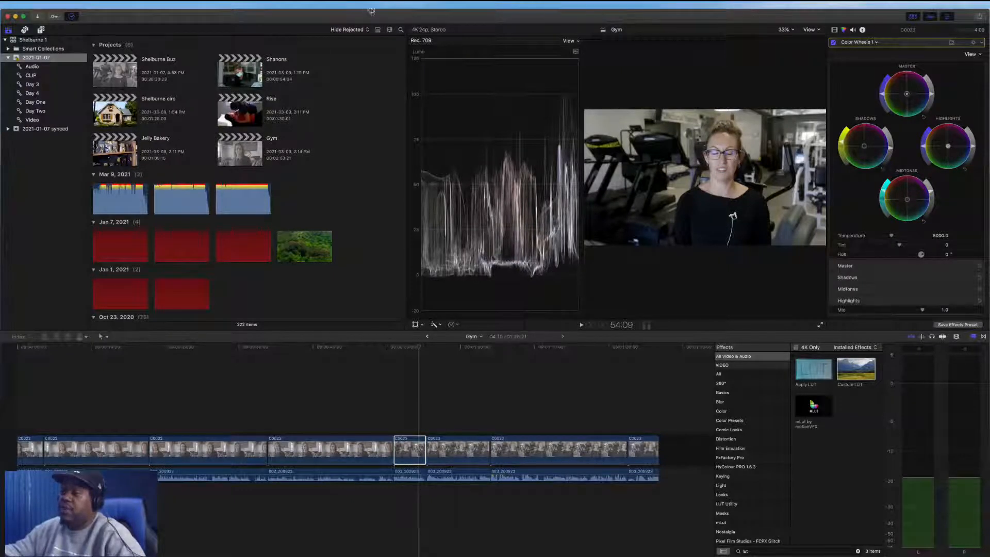
Reselect the short clip and add a Color Board correction to it
click(344, 382)
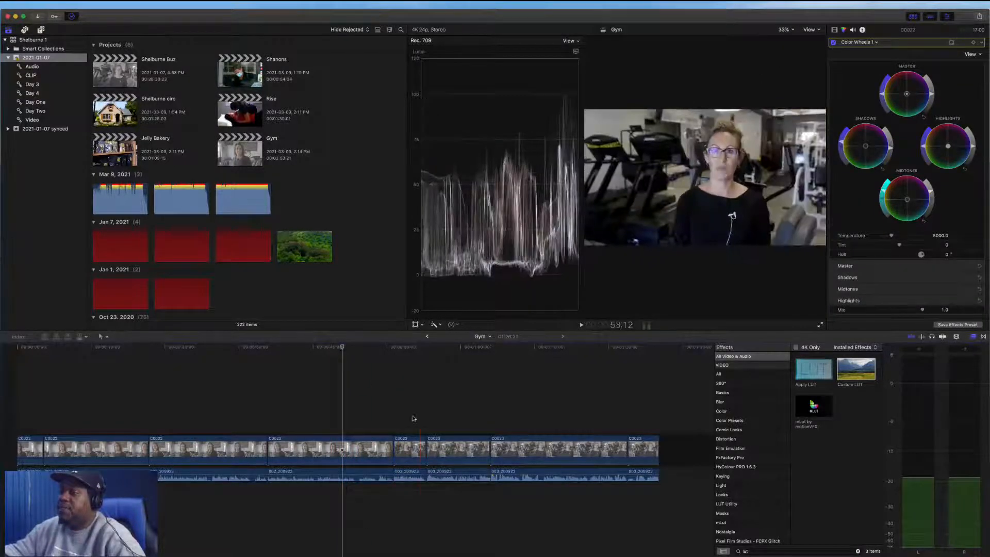
click(463, 449)
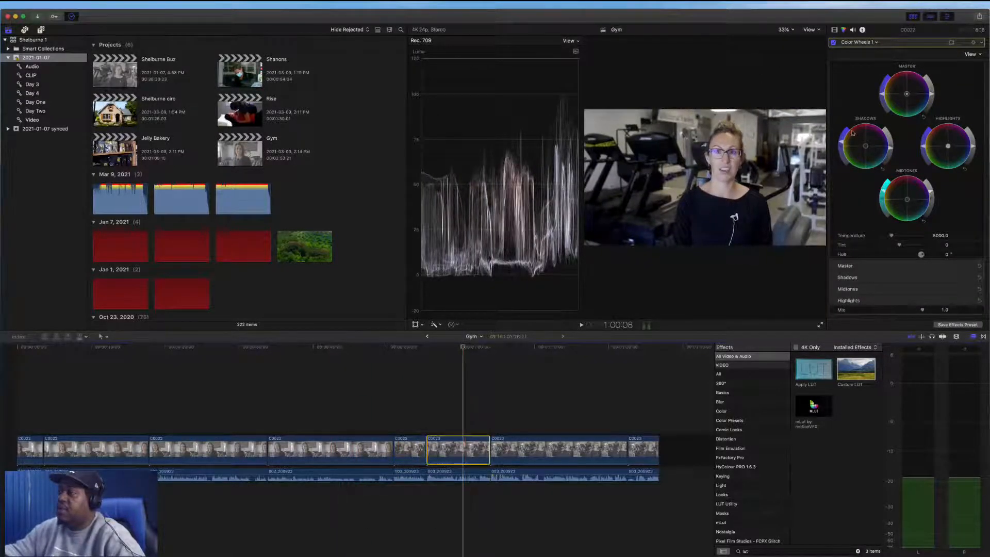
click(407, 448)
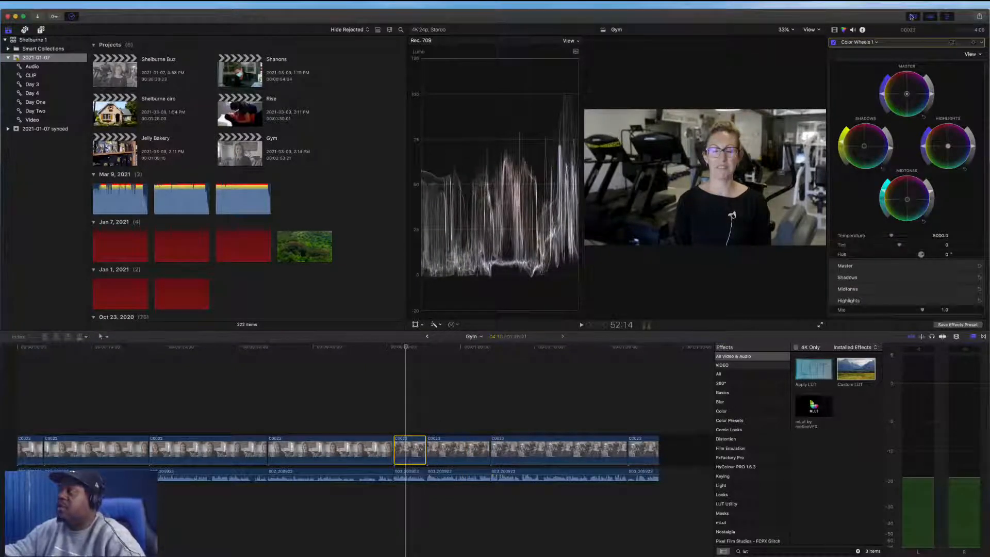
click(851, 43)
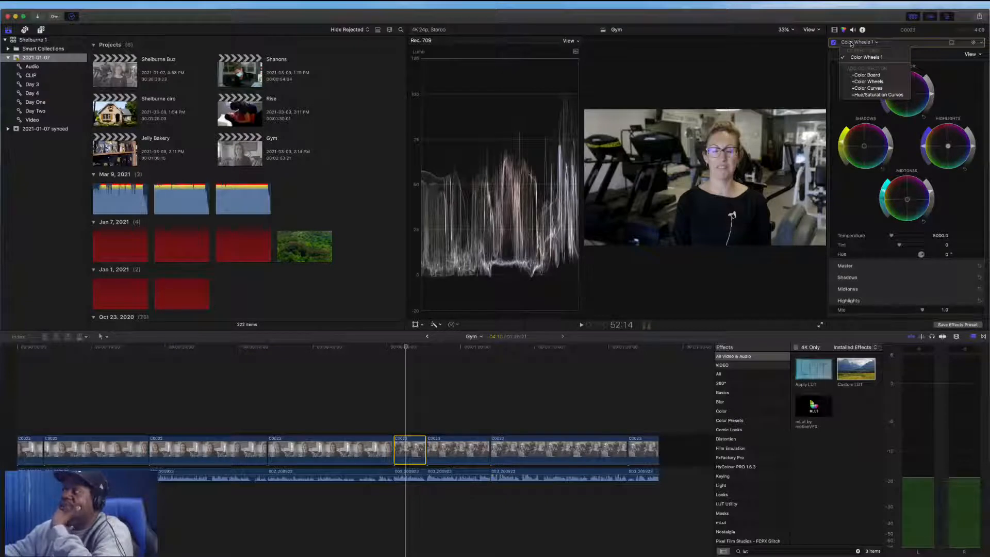
click(867, 76)
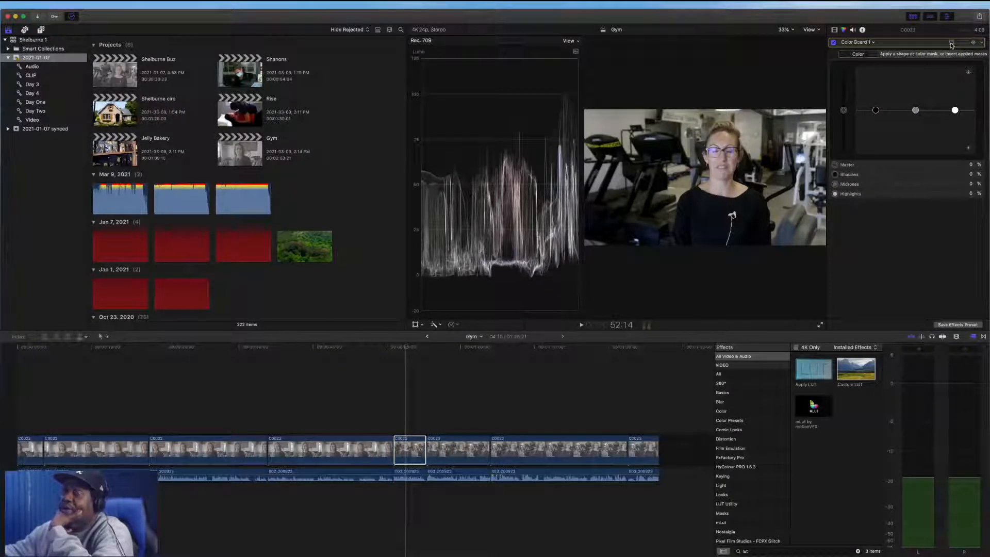
Add a shape mask to the Color Board and reshape it into an oval around the presenter
click(951, 44)
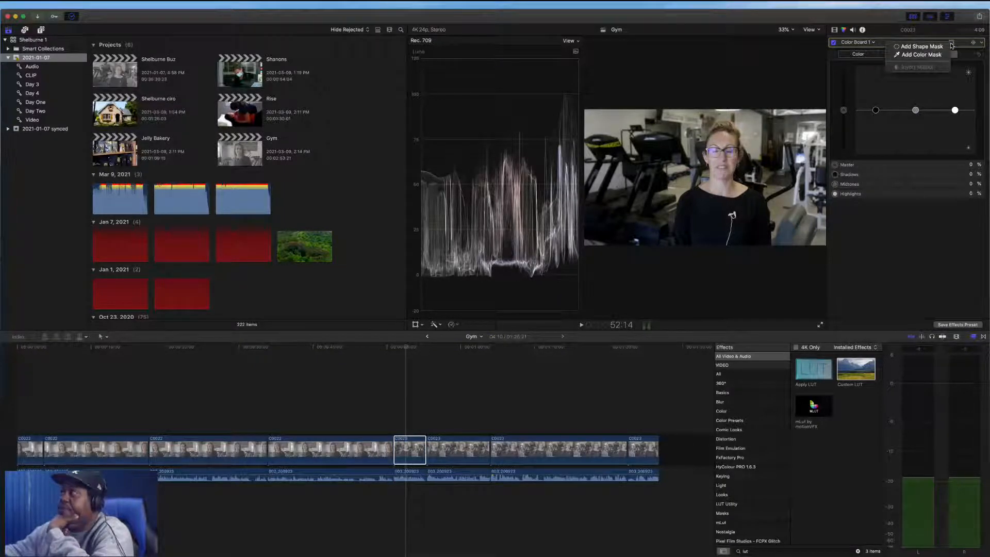
click(921, 47)
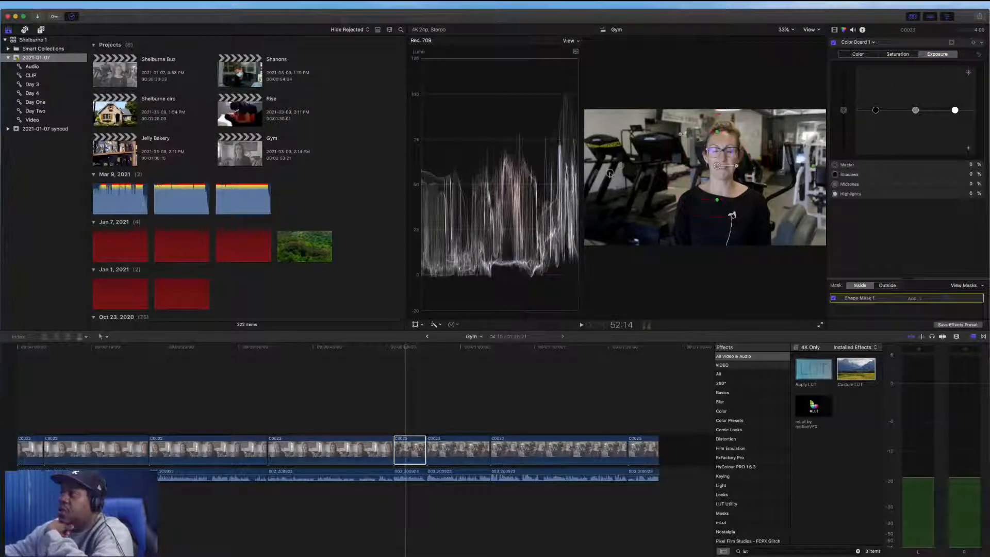
key(super+7)
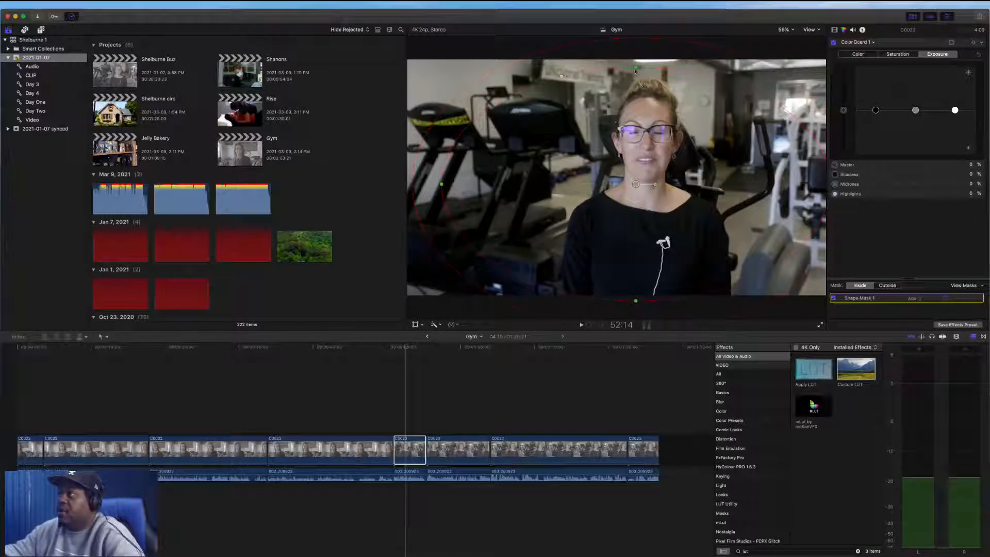
drag(636, 68, 636, 93)
drag(447, 185, 503, 184)
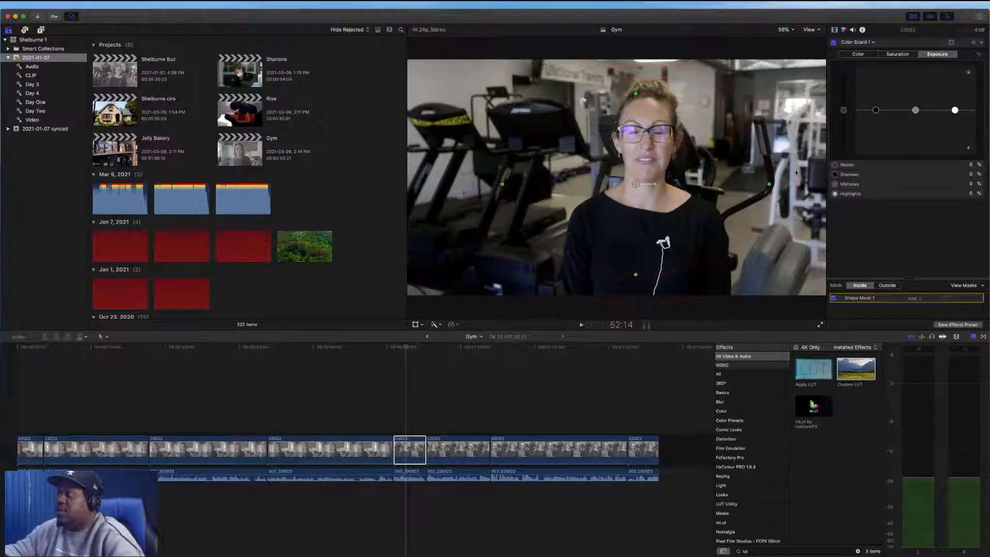
drag(801, 170, 838, 141)
mouse_move(790, 161)
mouse_down()
mouse_move(824, 166)
mouse_move(795, 170)
mouse_move(823, 161)
mouse_move(809, 160)
mouse_move(863, 124)
mouse_move(774, 161)
mouse_up()
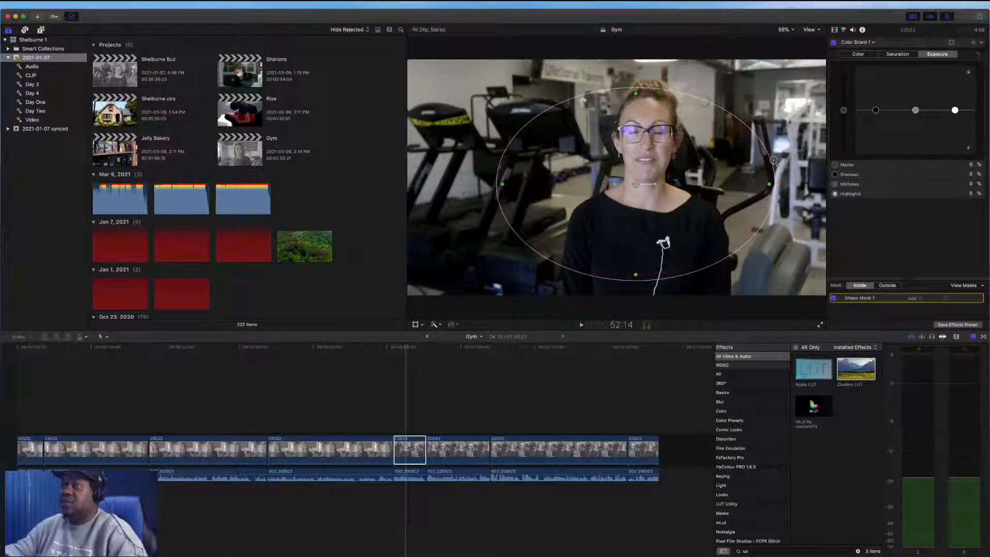
drag(774, 161, 840, 91)
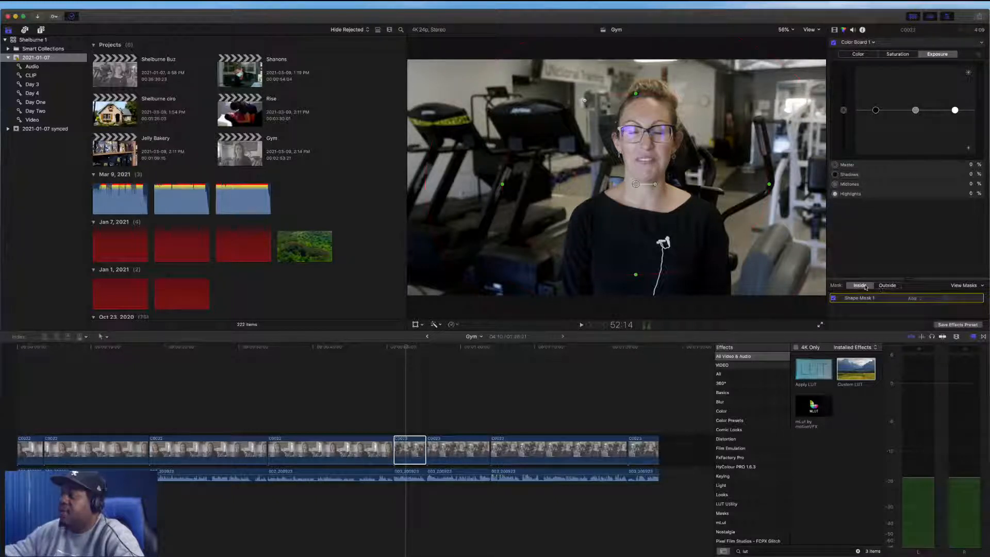
Darken the midtones exposure outside the shape mask to about -44%
click(887, 285)
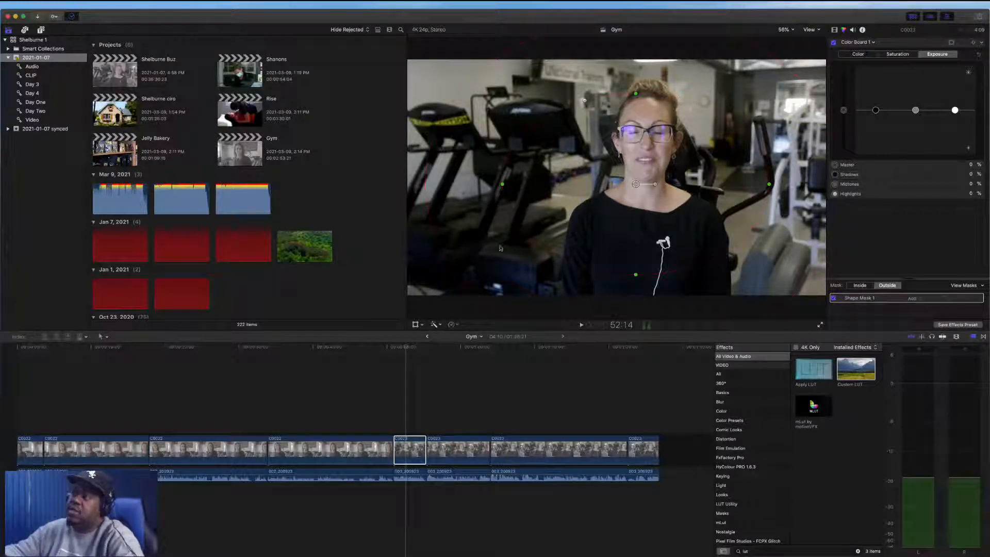
drag(635, 184, 631, 183)
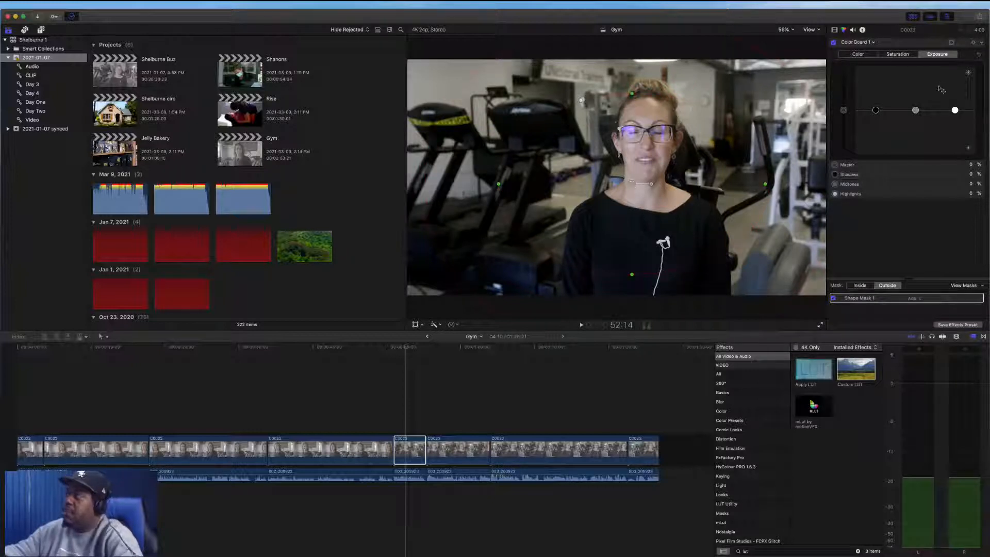
click(916, 111)
drag(915, 110, 913, 177)
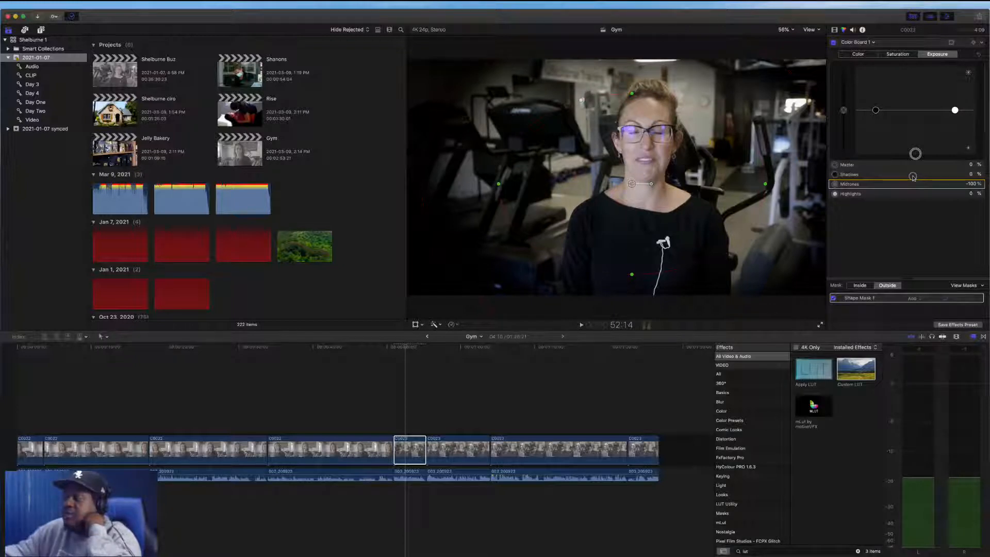
drag(914, 154, 915, 140)
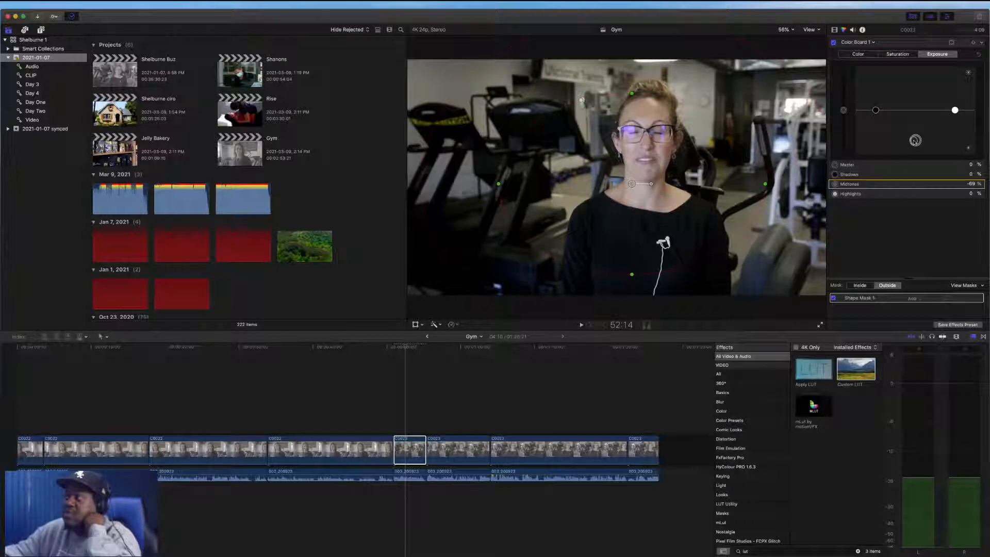
drag(916, 142, 915, 155)
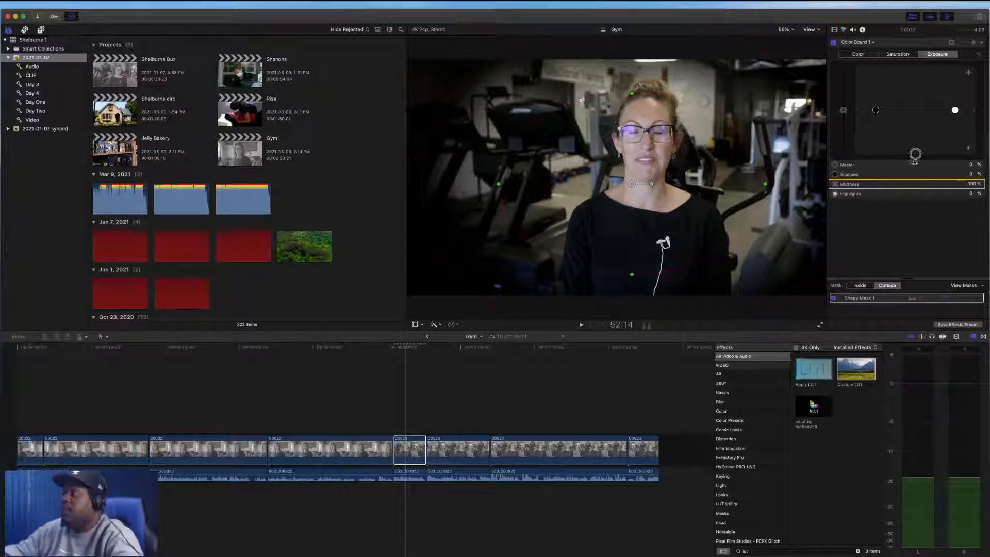
drag(915, 156, 916, 186)
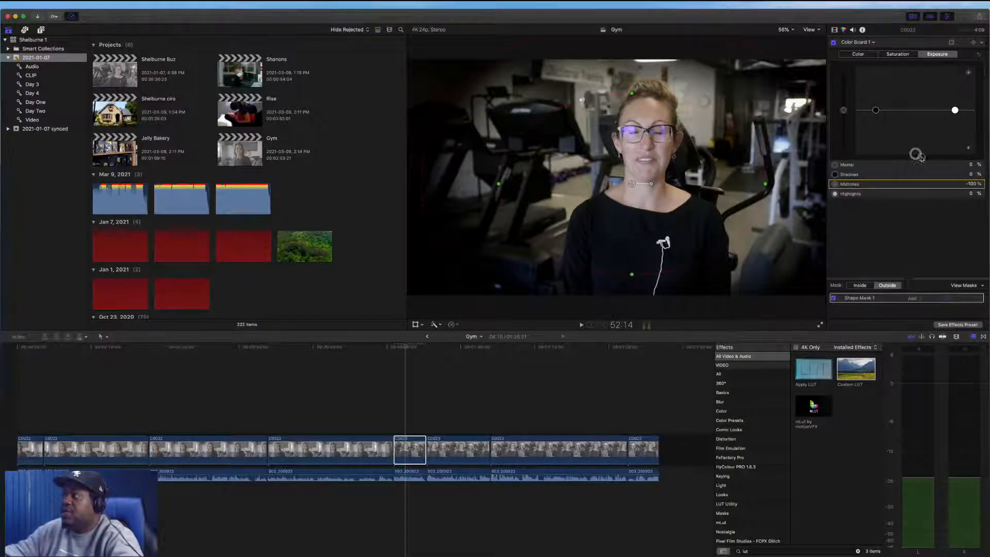
drag(916, 154, 919, 132)
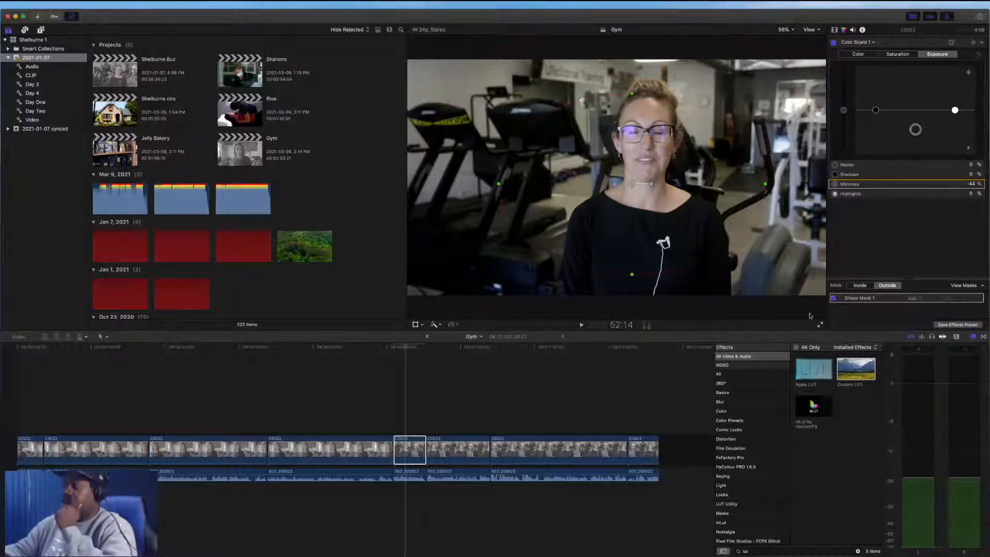
Brighten the midtones exposure inside the shape mask to about 22%
click(860, 286)
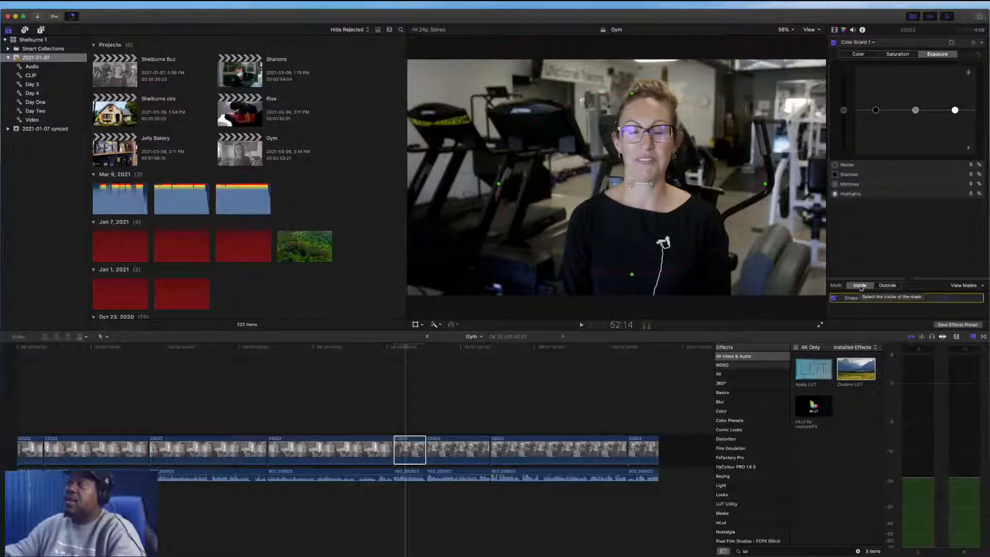
click(916, 108)
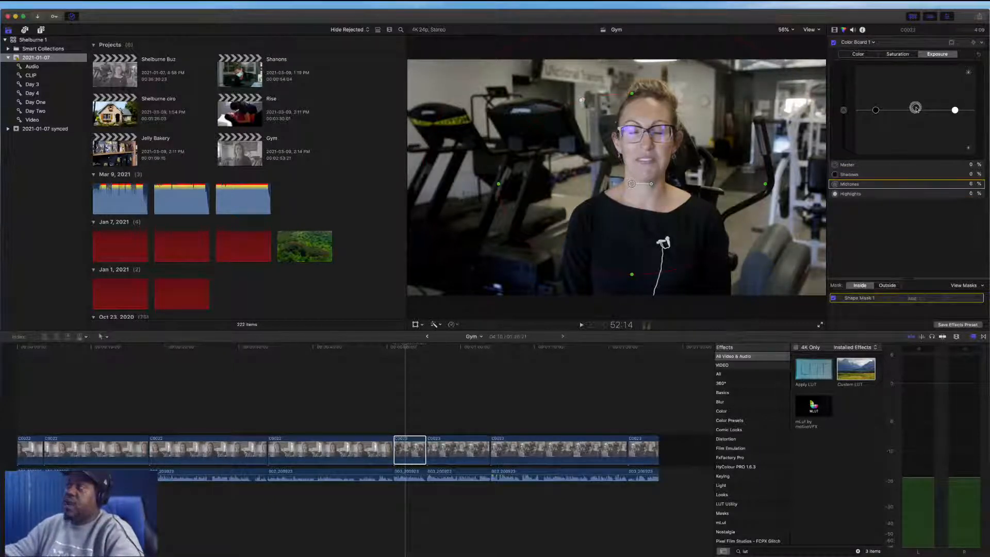
drag(915, 106, 938, 21)
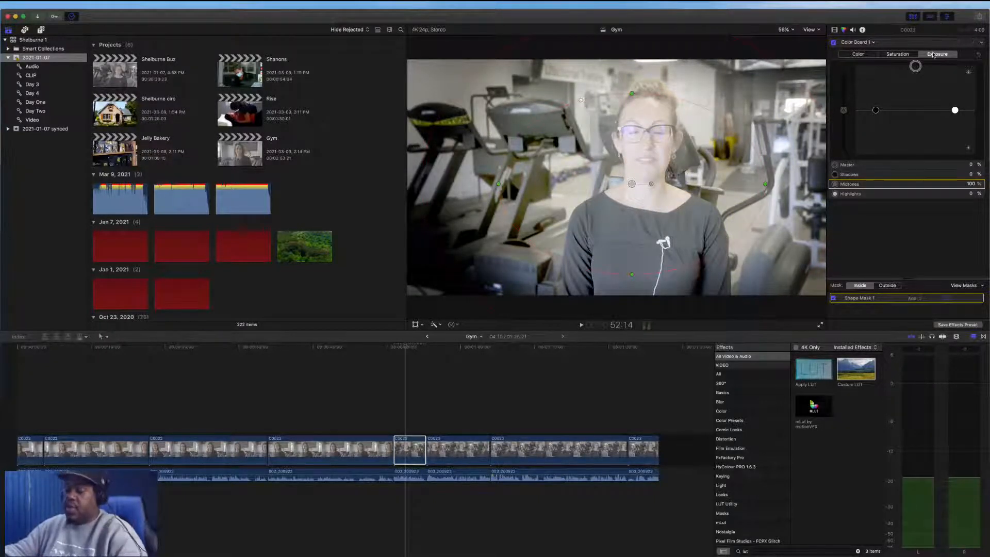
key(super+z)
drag(915, 107, 919, 104)
key(Delete)
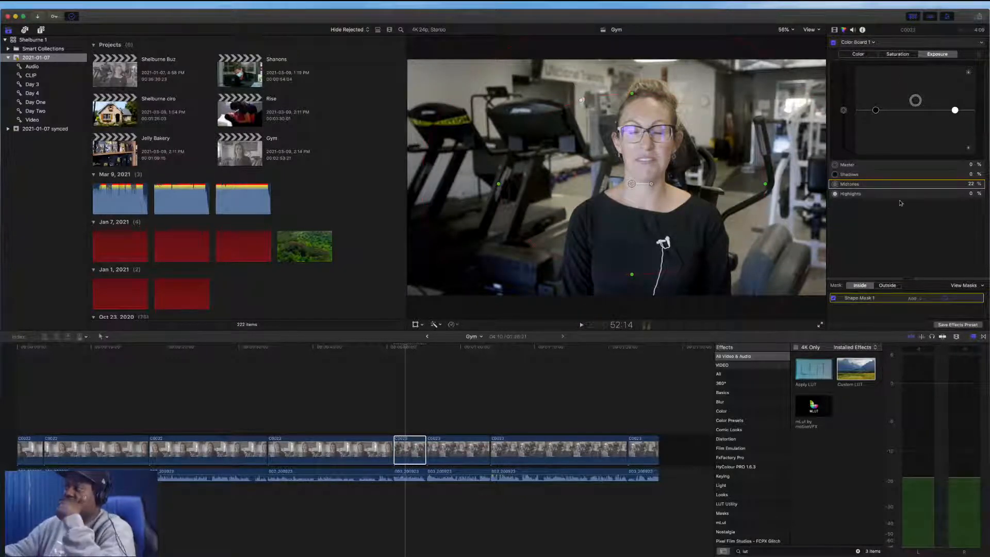
mouse_move(914, 279)
mouse_down()
mouse_move(912, 255)
mouse_move(911, 271)
mouse_up()
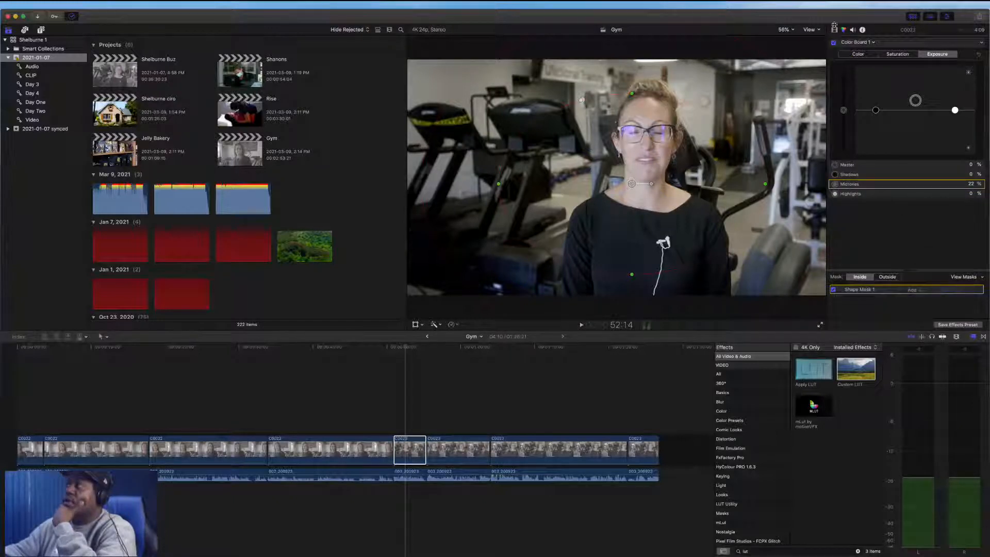
Return to the Color Wheels correction and adjust its shadows and midtones wheels
click(852, 44)
click(865, 58)
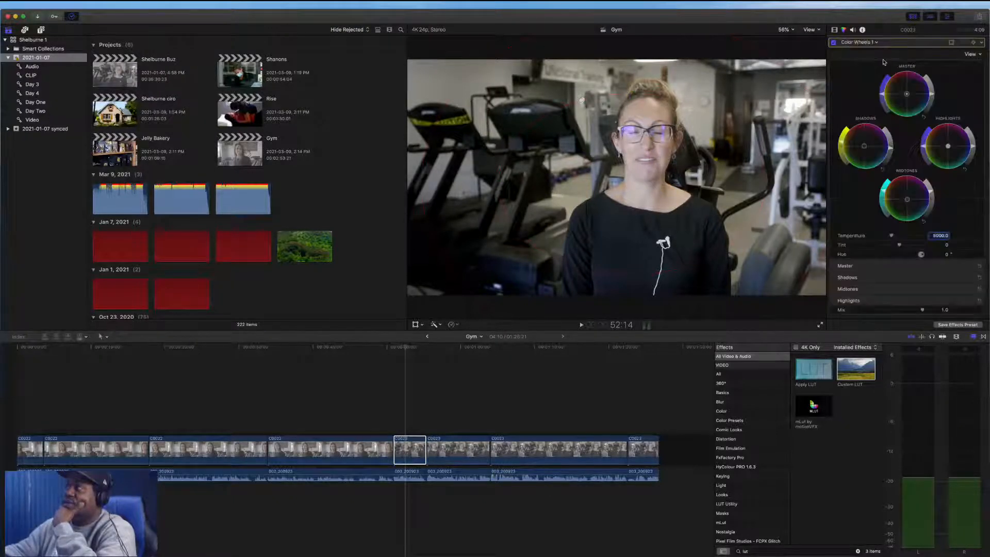
click(891, 151)
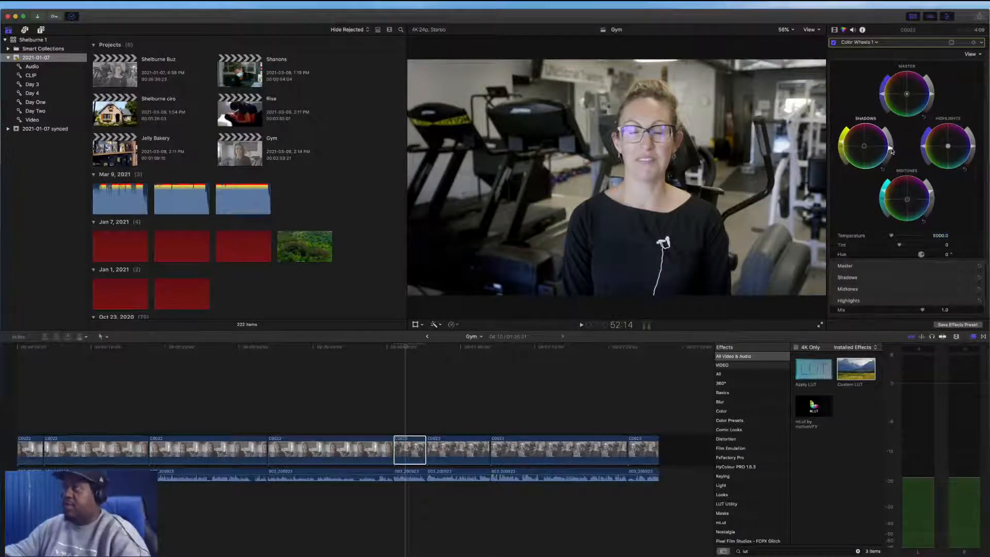
click(930, 196)
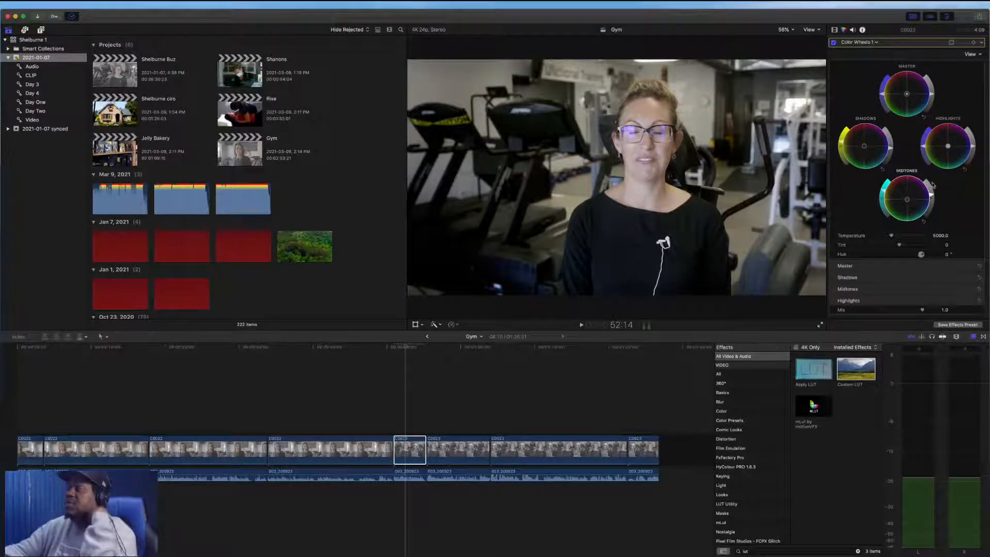
Toggle the Color Board correction on and off repeatedly to compare the clip with and without it
click(835, 30)
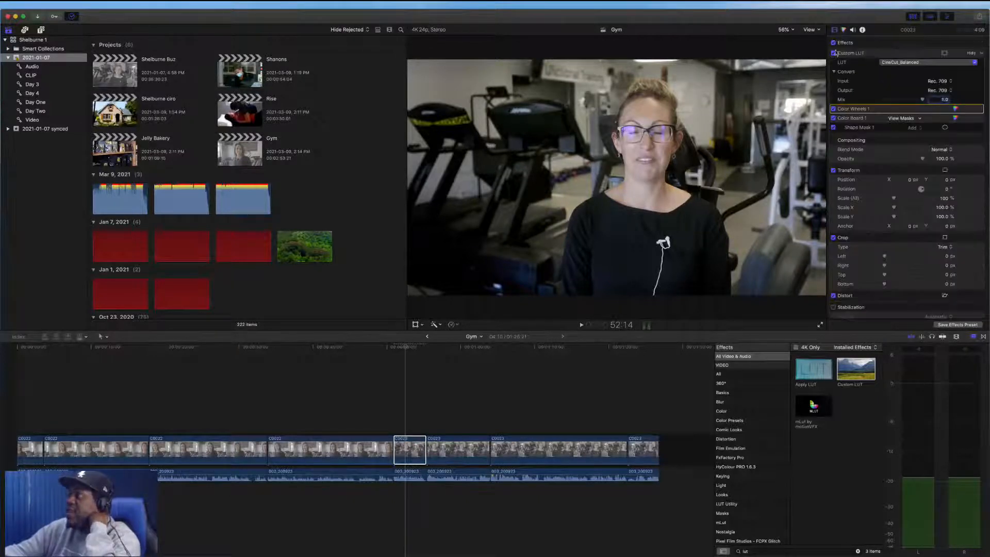
click(833, 119)
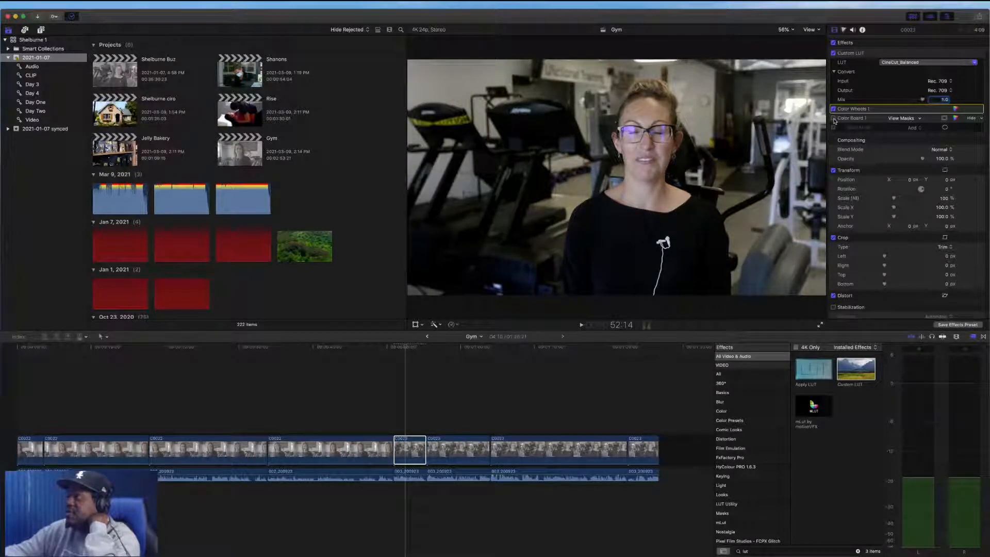
click(834, 118)
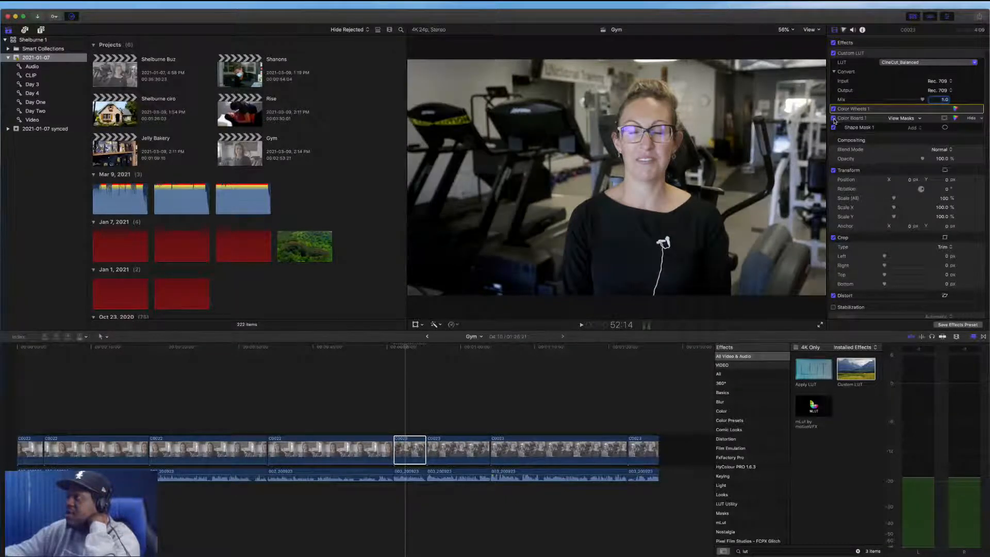
click(834, 118)
click(833, 118)
click(833, 118)
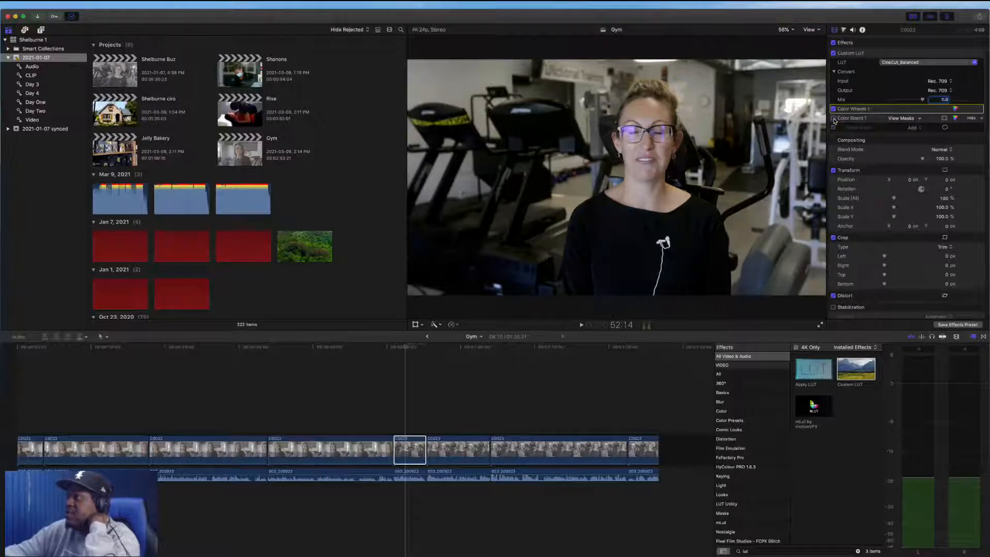
click(833, 119)
click(833, 118)
click(833, 119)
click(834, 118)
click(833, 118)
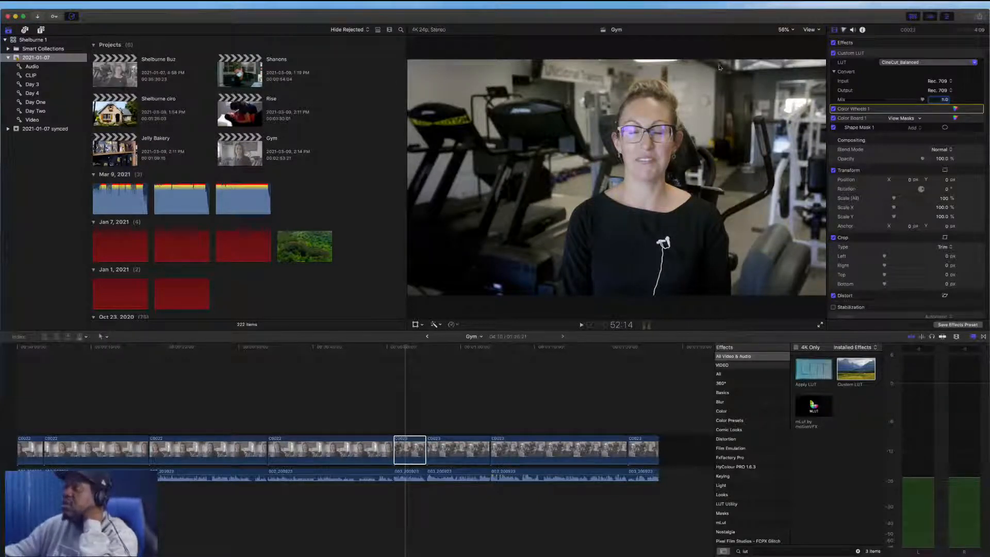
Paste the graded clip's effects onto the three clips that follow it in the timeline
click(410, 450)
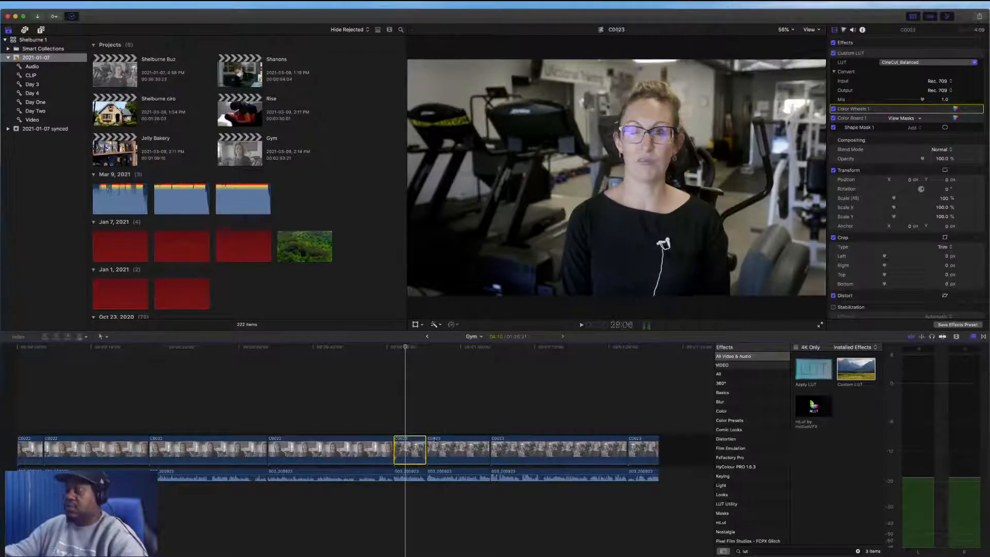
drag(442, 417, 640, 443)
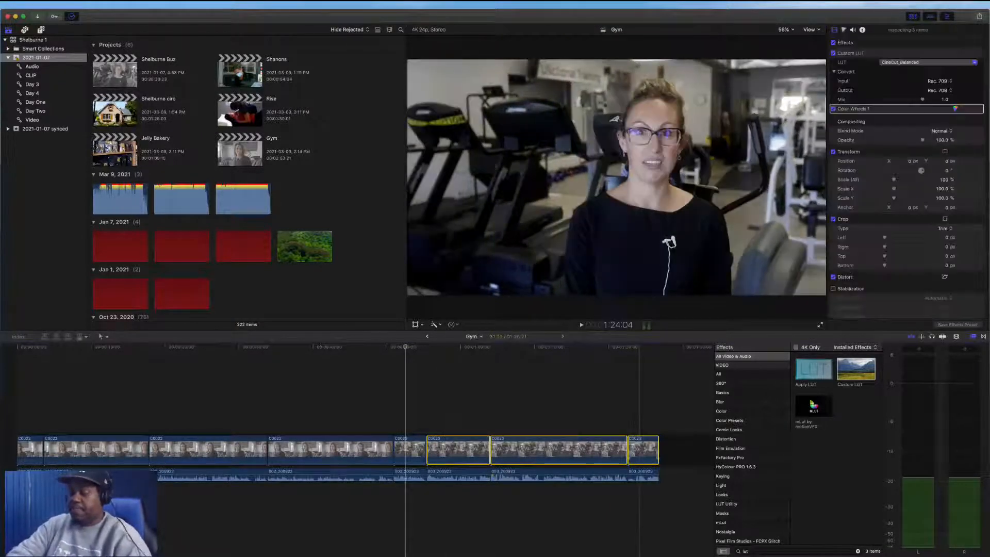
key(alt+super+x)
key(alt+super+v)
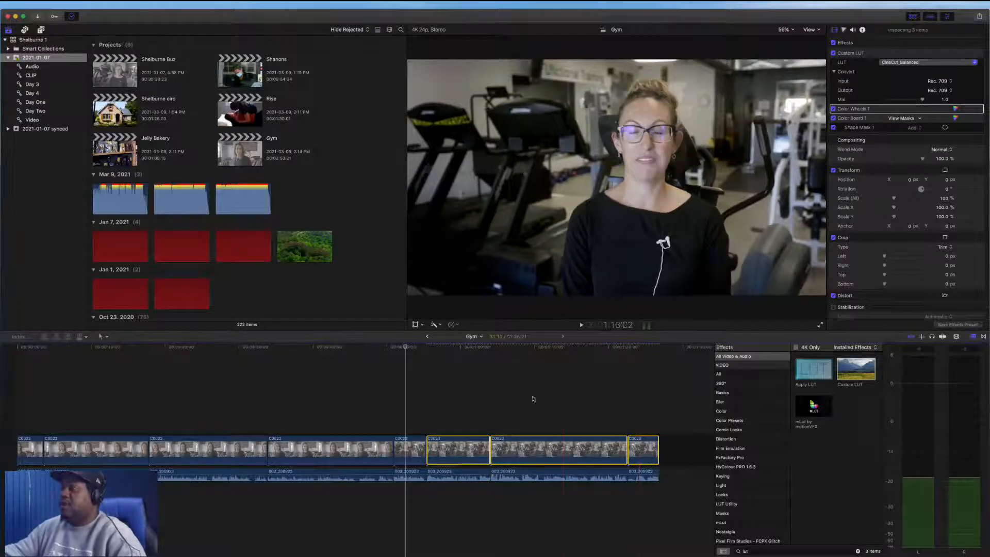
Paste only the Color Board 1 attribute onto the preceding clip, leaving out Custom LUT and Color Wheels 1
click(364, 450)
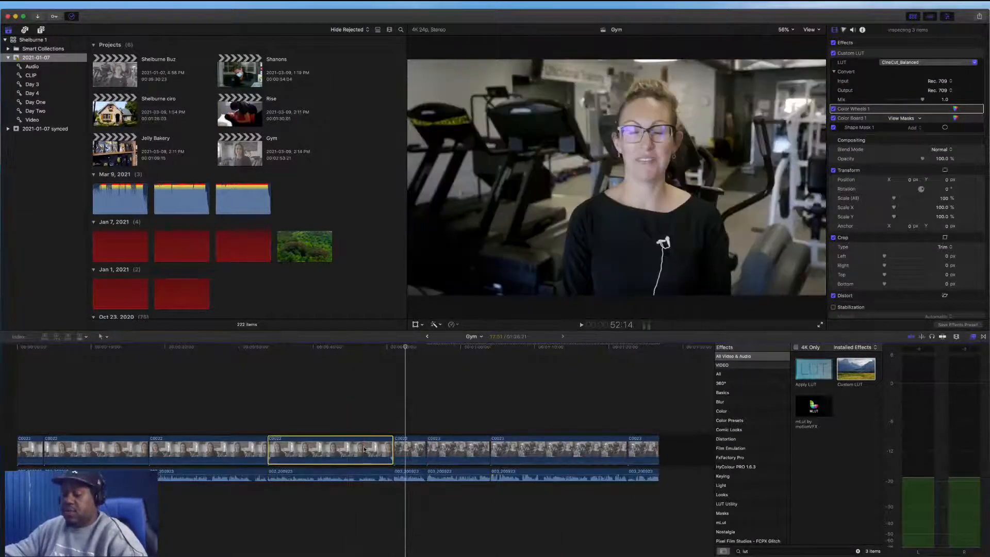
key(shift+super+v)
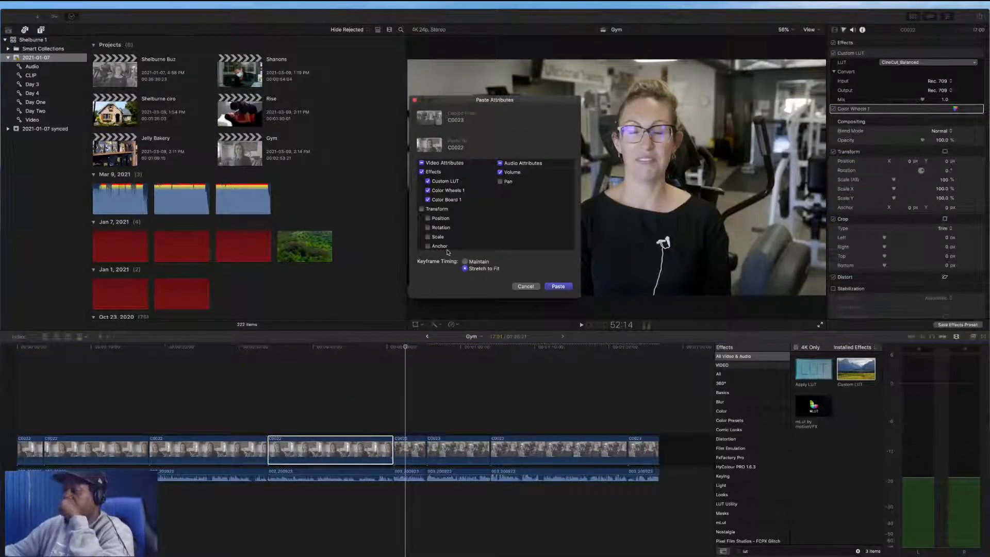
click(441, 190)
click(439, 181)
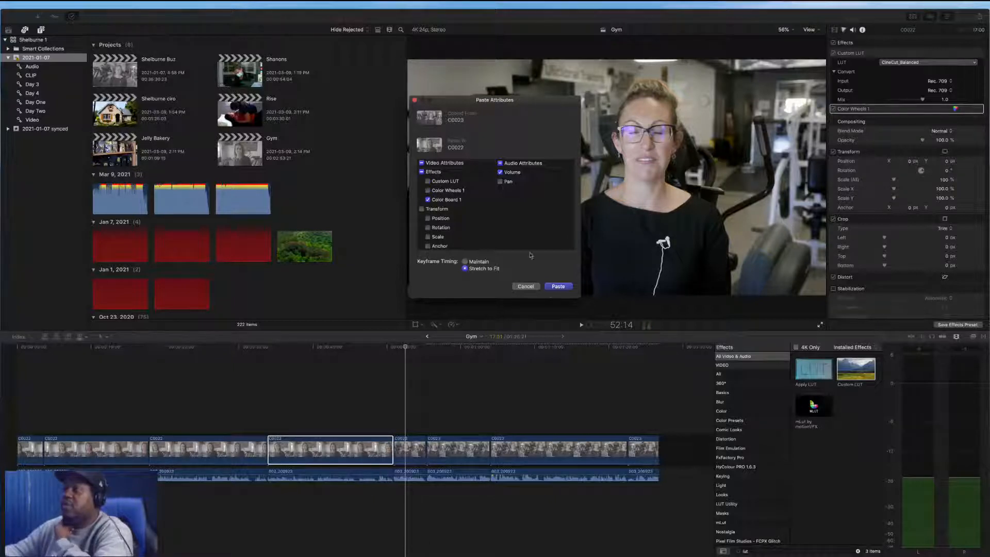
click(558, 287)
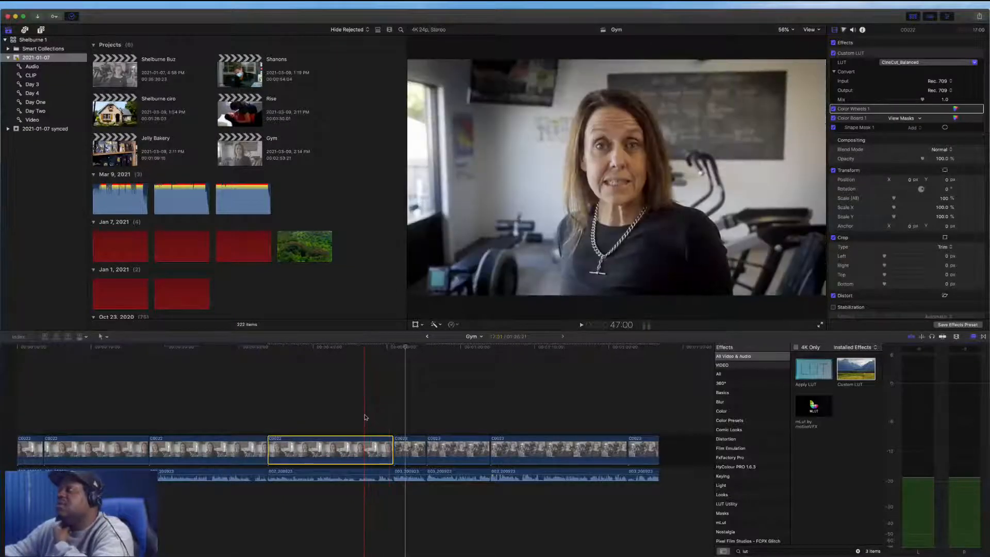
Compare that clip with its Color Board correction toggled on and off and inspect its Color Wheels
click(366, 420)
click(364, 442)
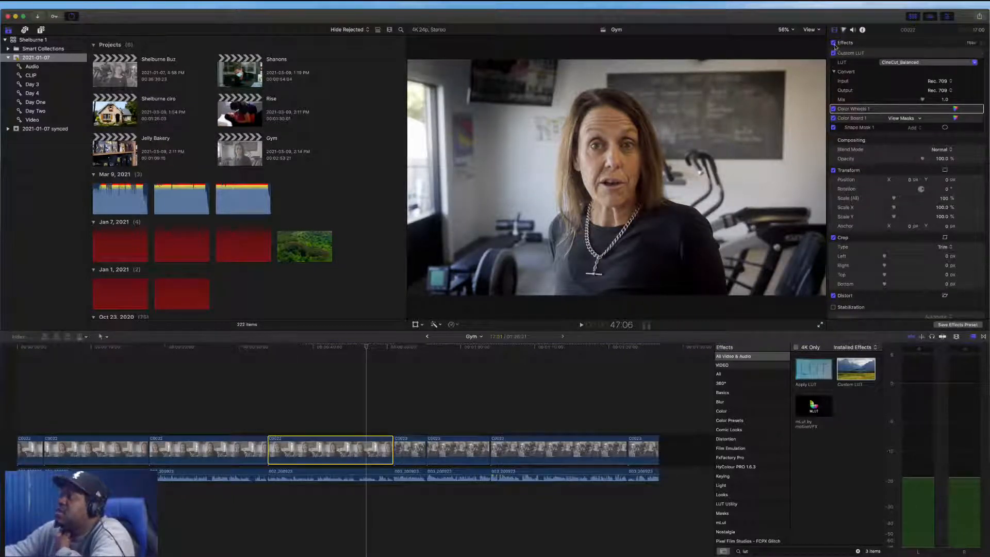
click(834, 118)
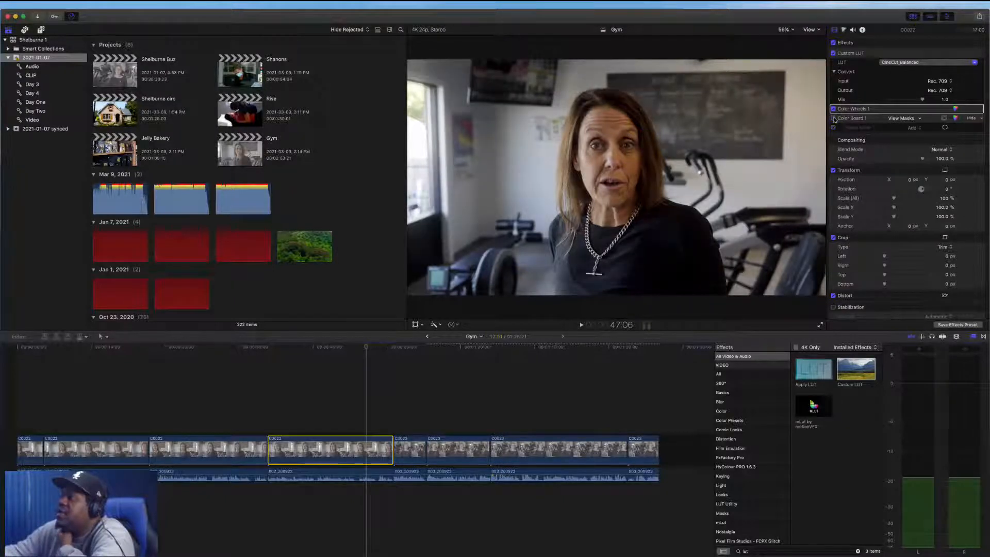
click(834, 119)
click(834, 118)
click(833, 118)
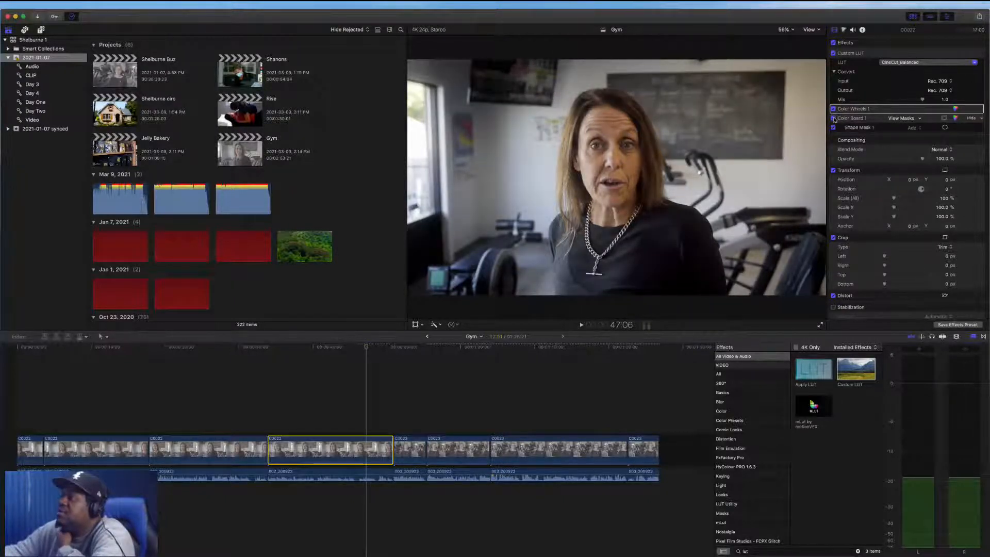
click(834, 118)
click(833, 119)
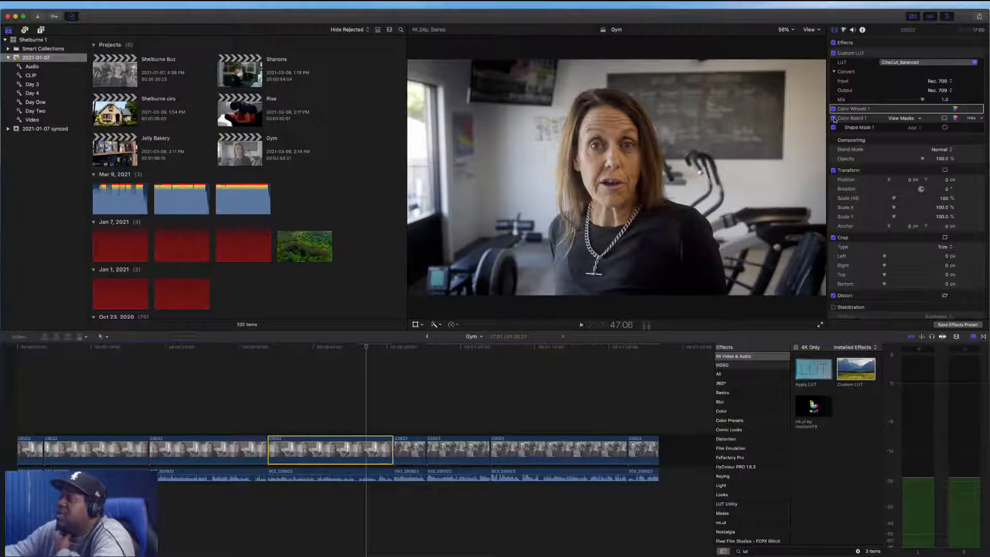
click(955, 110)
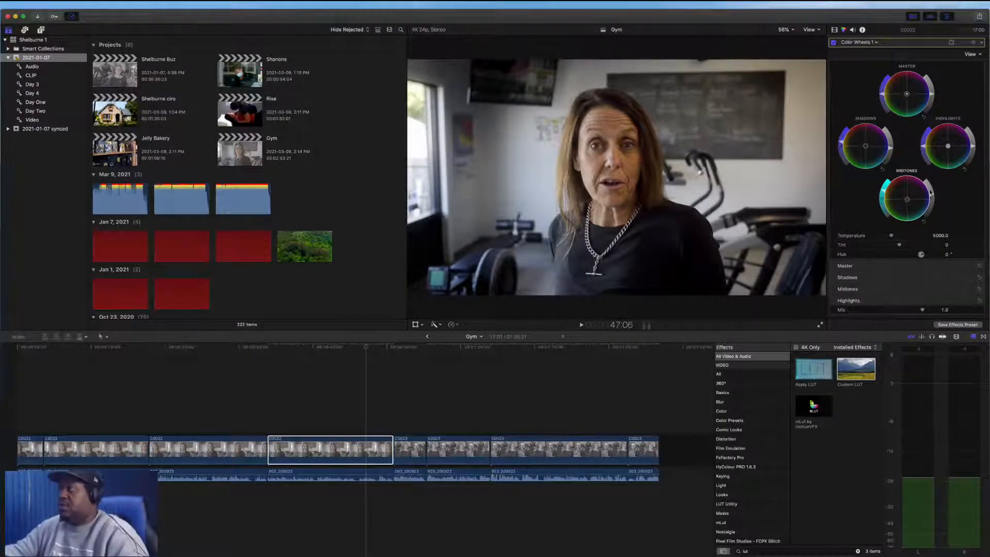
click(834, 29)
click(834, 128)
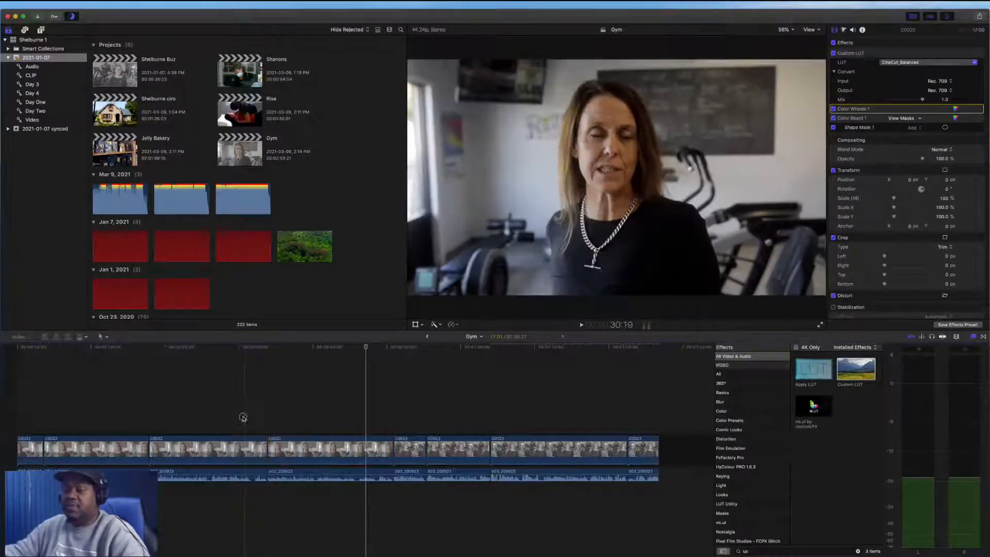
Apply the graded effects to the first three clips of the timeline
drag(245, 415, 31, 448)
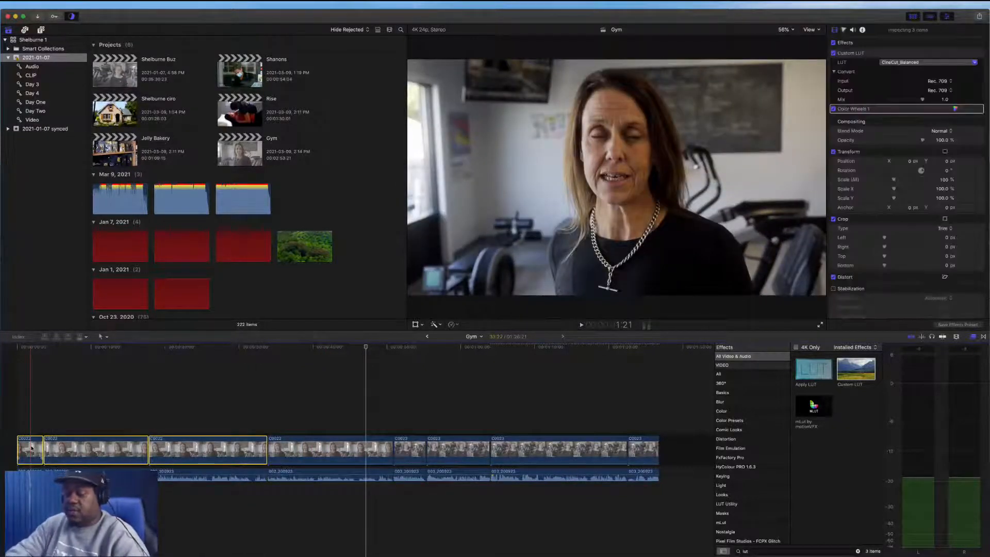
key(super+alt+x)
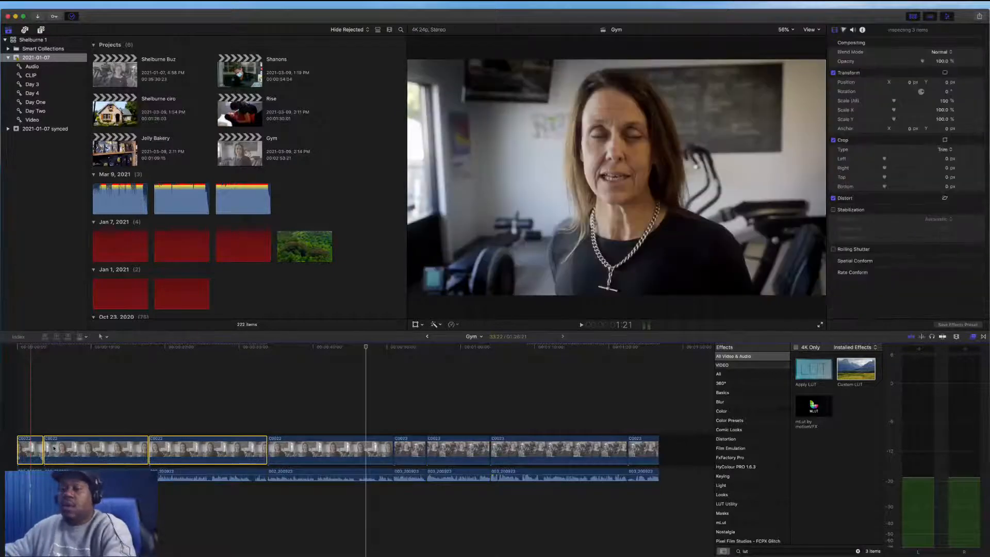
key(super+z)
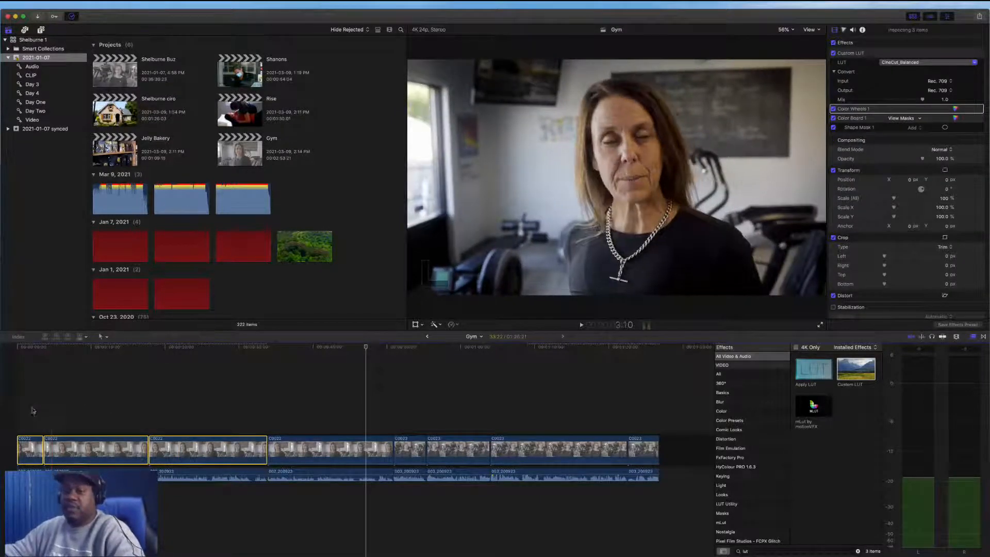
Play back the start of the timeline to review the grade
key(space)
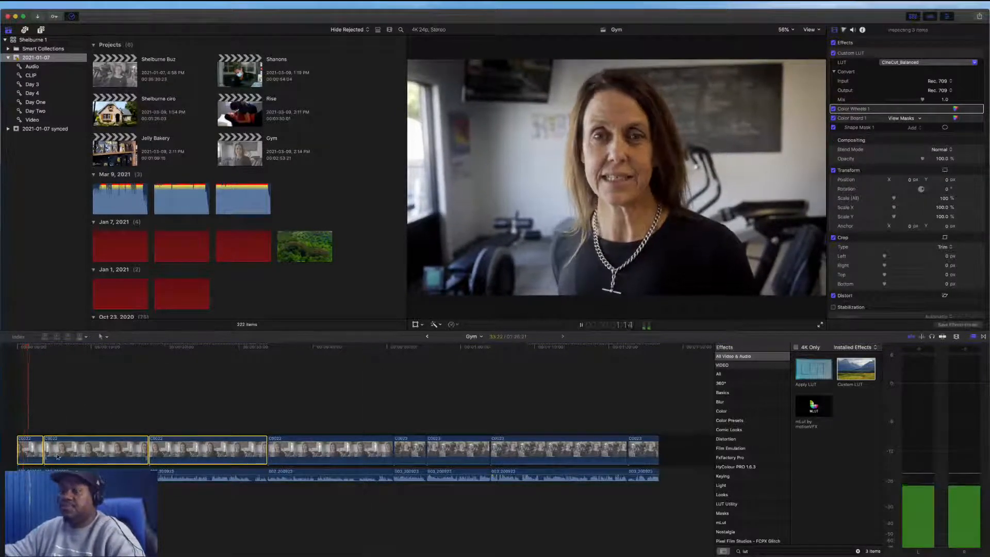
key(space)
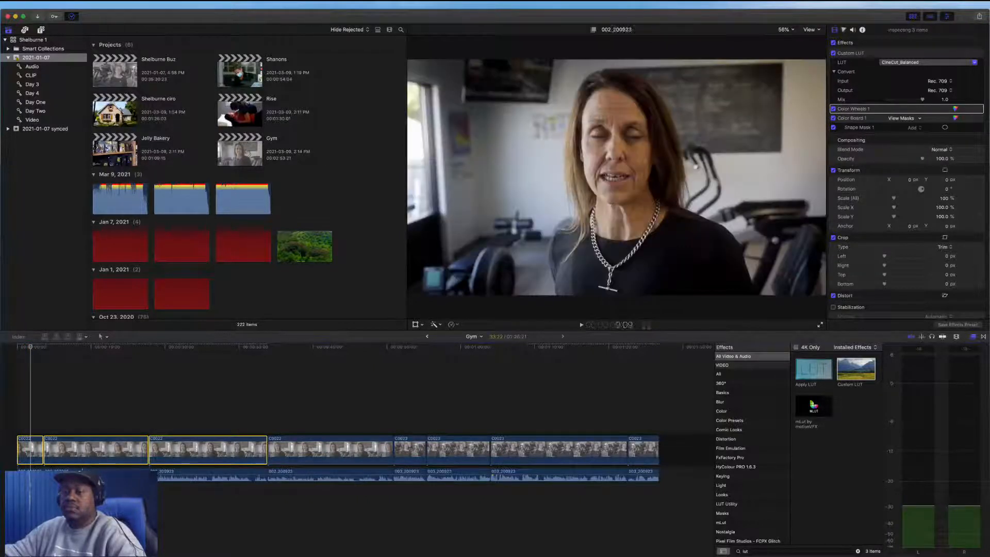
key(space)
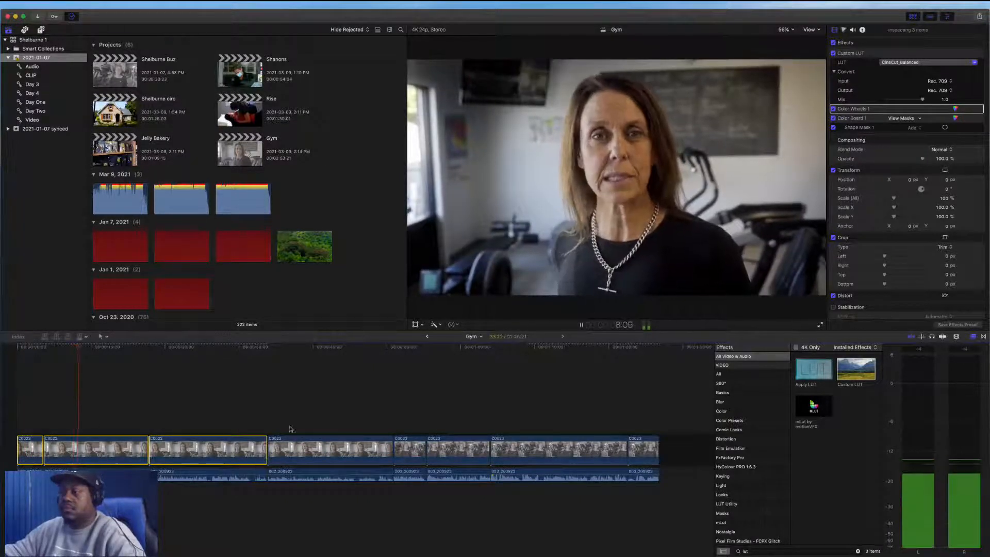
key(space)
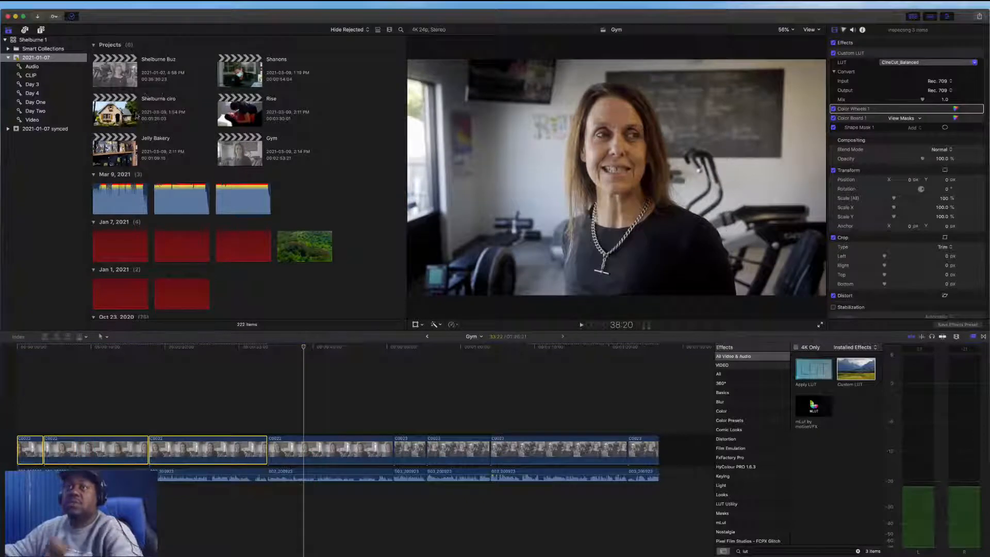
Preview the music tracks in the Mar 9, 2021 event of the browser
scroll(345, 185, down, 5)
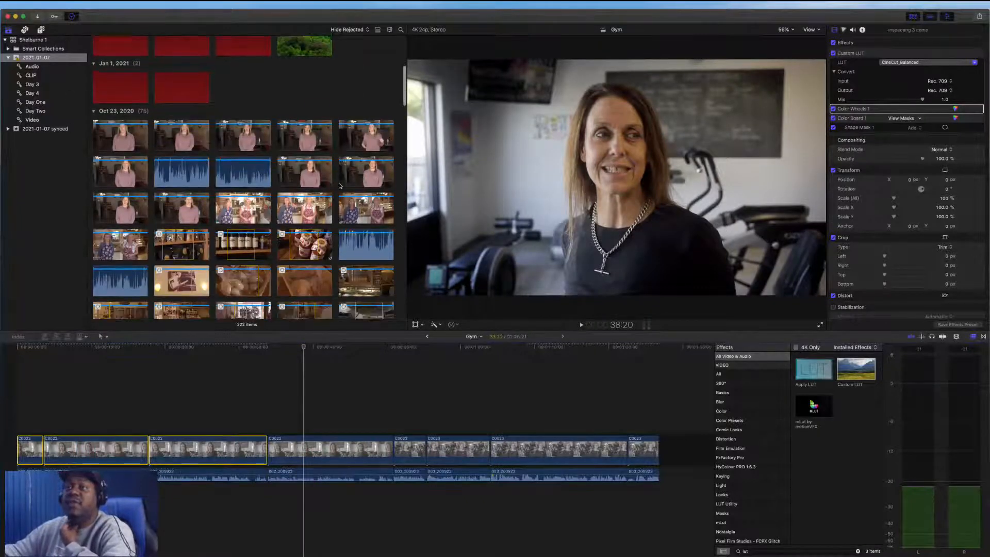
scroll(330, 170, up, 5)
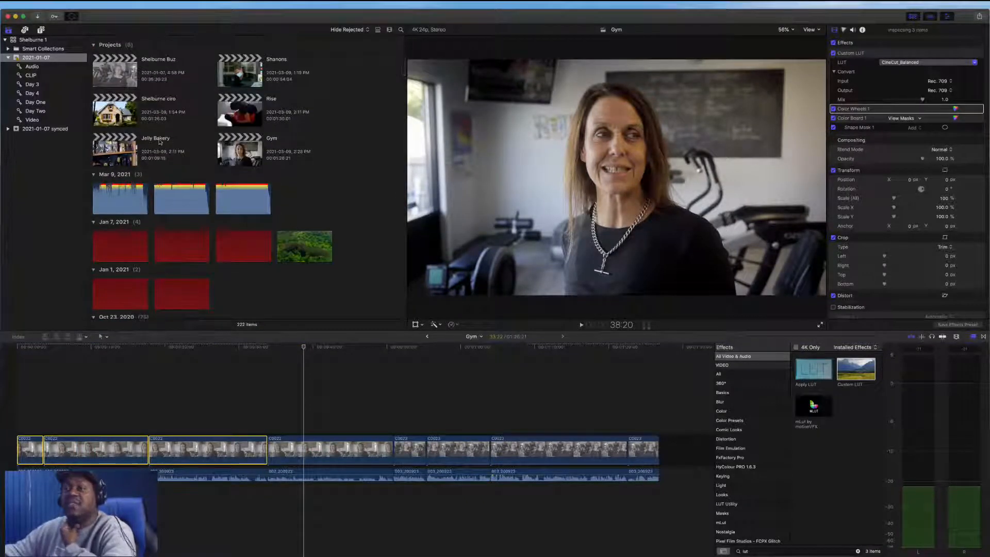
click(175, 200)
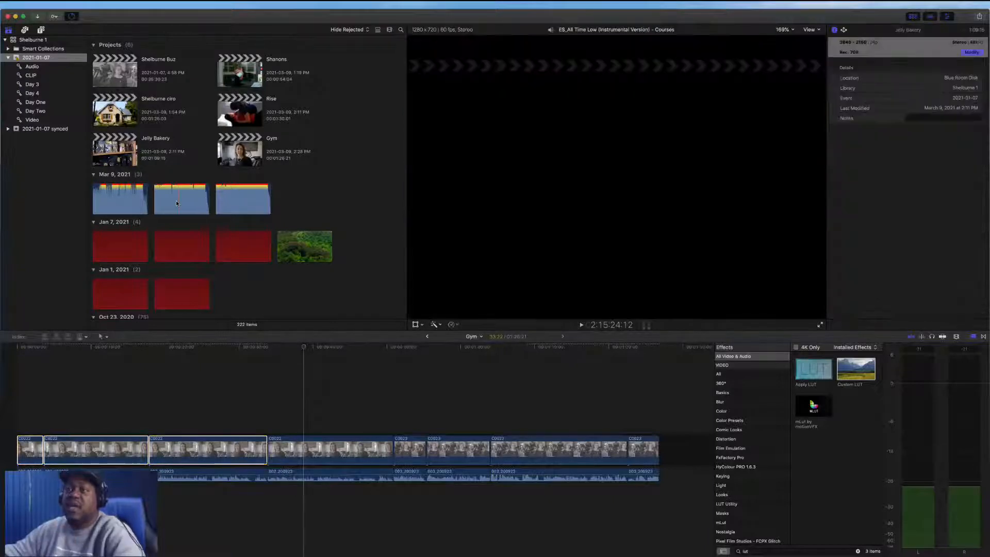
click(229, 198)
key(space)
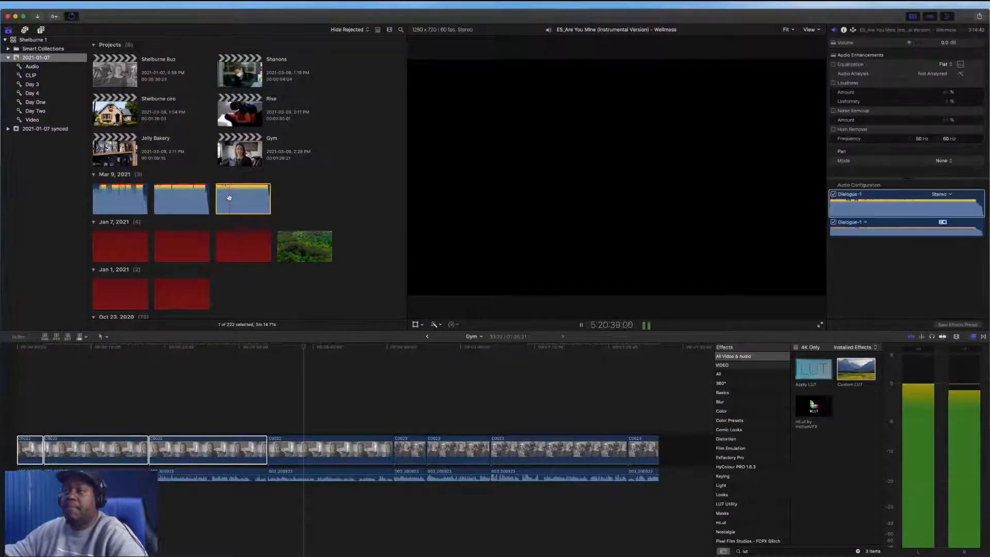
key(space)
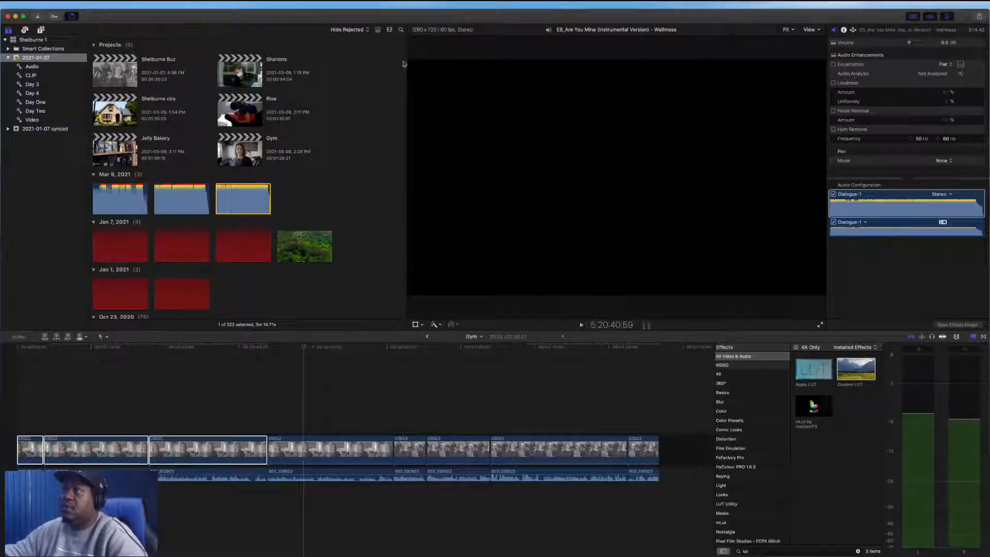
key(space)
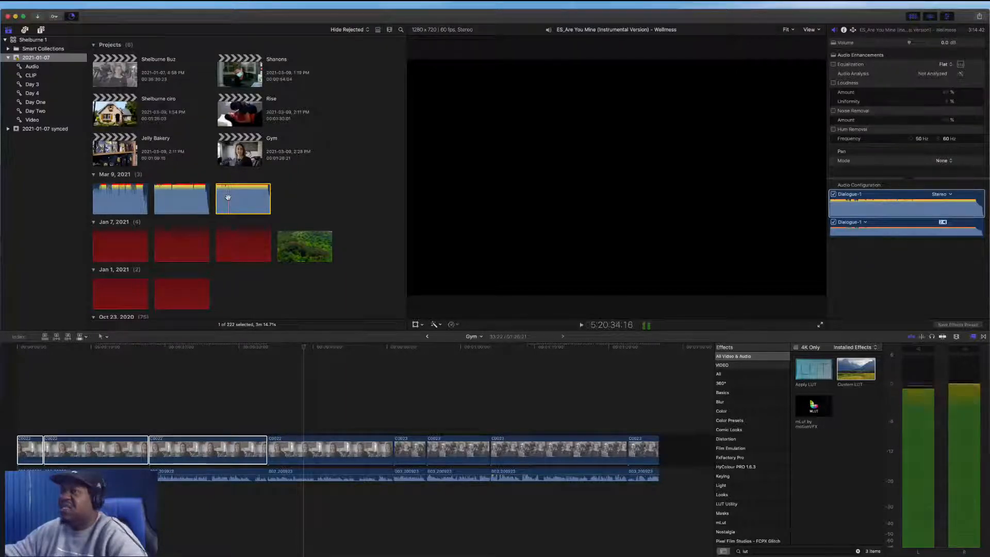
key(space)
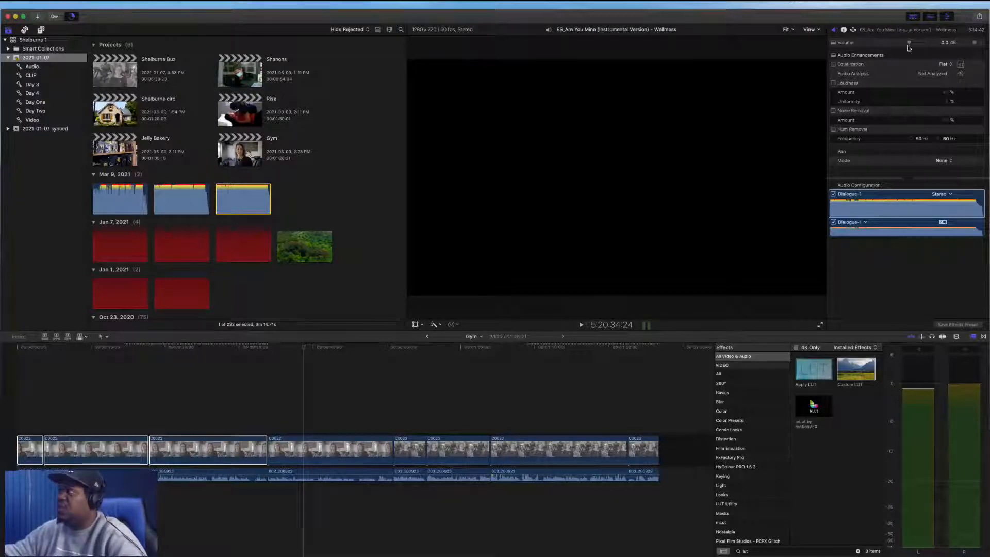
Lower the selected music track's volume to about -6.9 dB and play it back
mouse_move(909, 44)
mouse_down()
mouse_move(887, 44)
mouse_move(902, 43)
mouse_up()
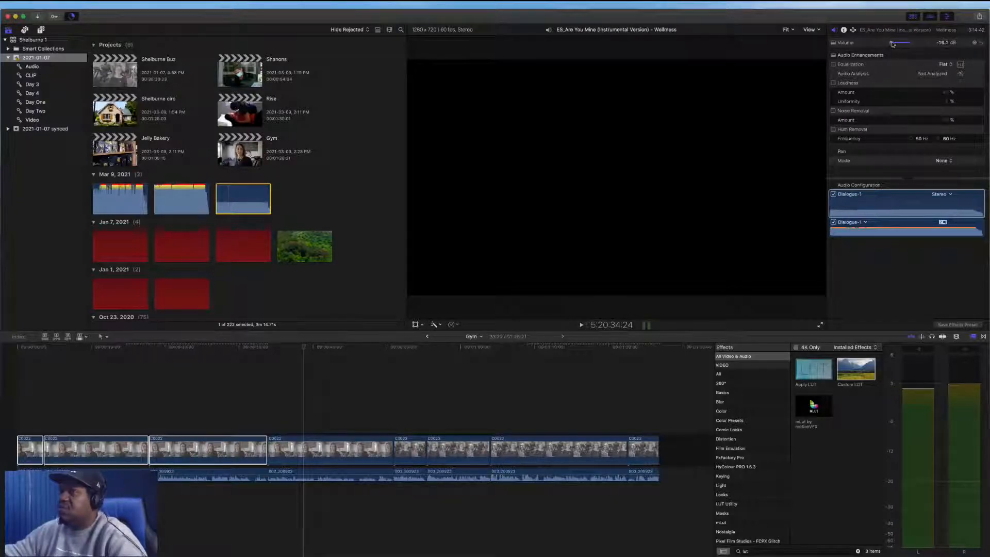
key(space)
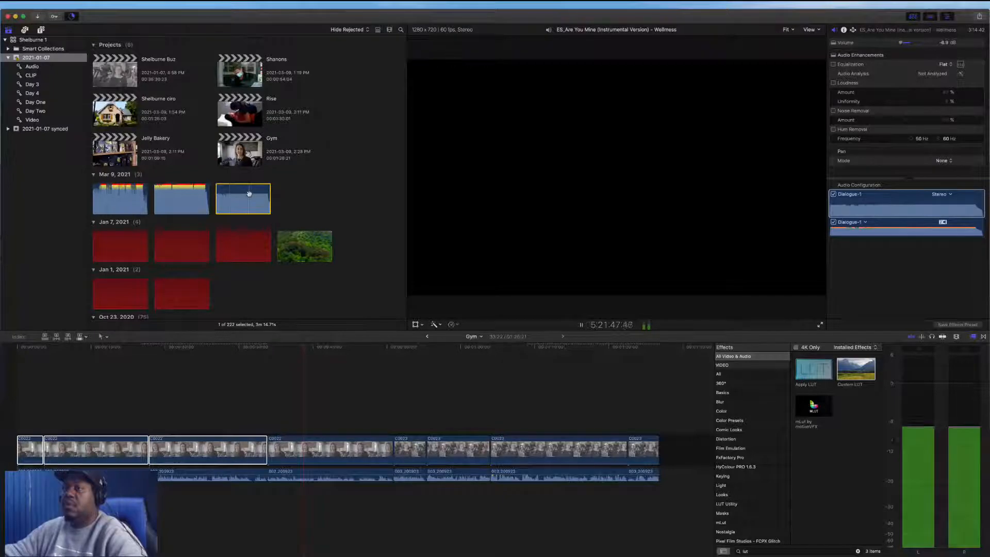
key(space)
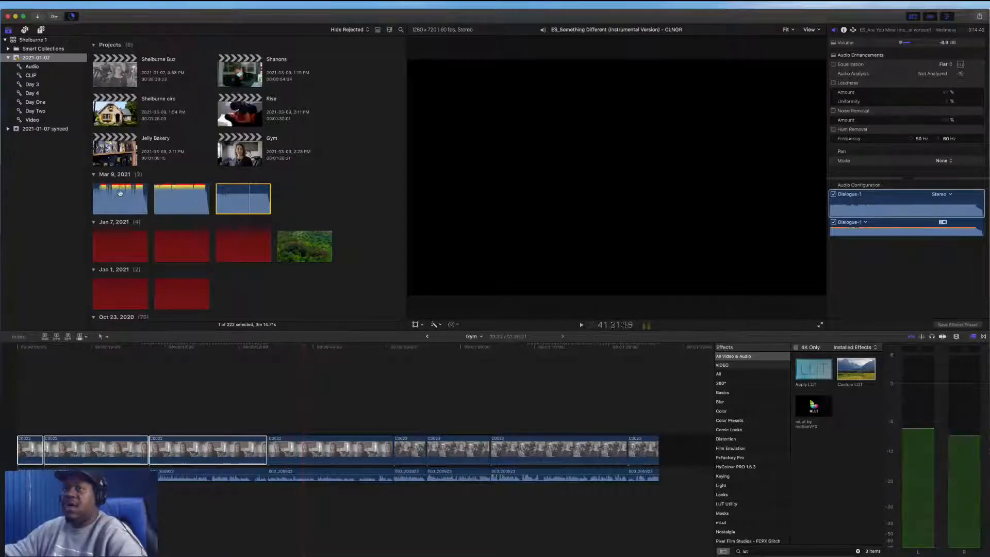
Select and preview the first music track in the Mar 9, 2021 event, lowering its volume to about -6.5 dB
click(116, 194)
key(space)
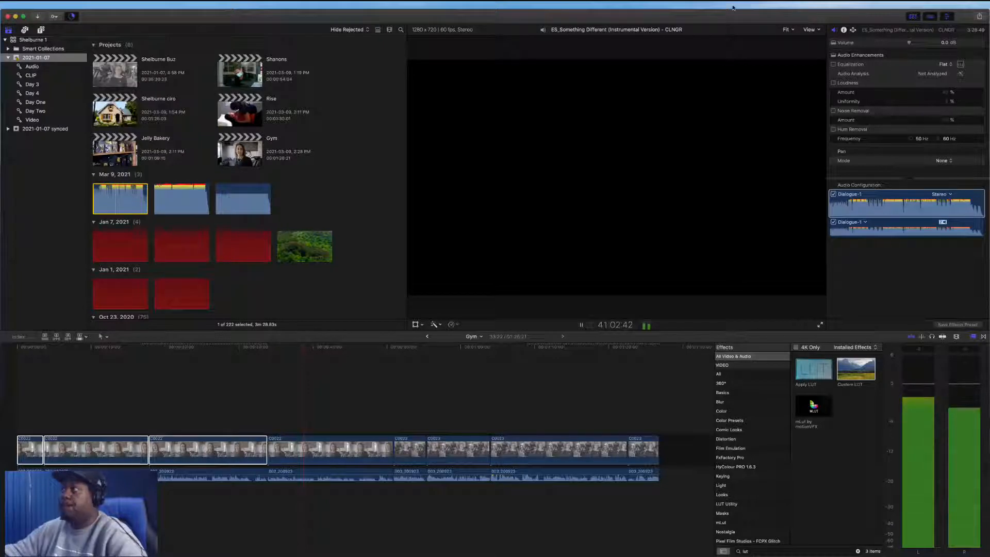
drag(908, 43, 902, 44)
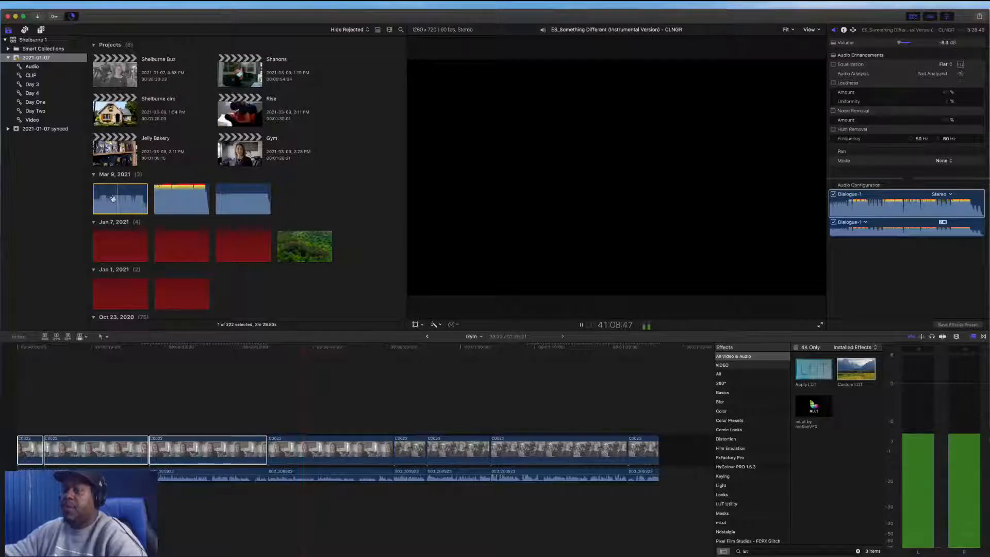
key(space)
Add the music track at the start of the timeline below the clips and lower its volume to -18.0 dB
drag(124, 197, 18, 491)
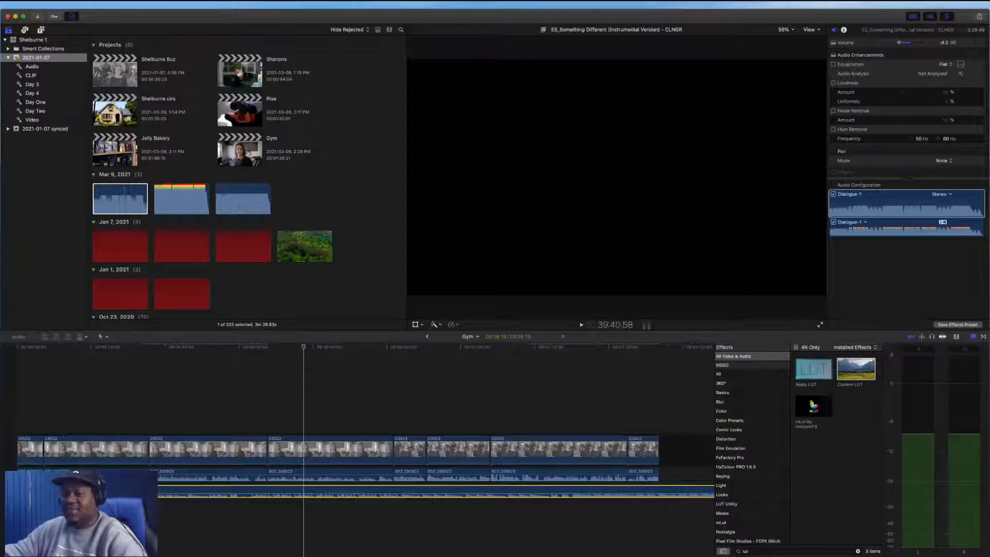
key(ctrl+minus)
key(ctrl+minus)
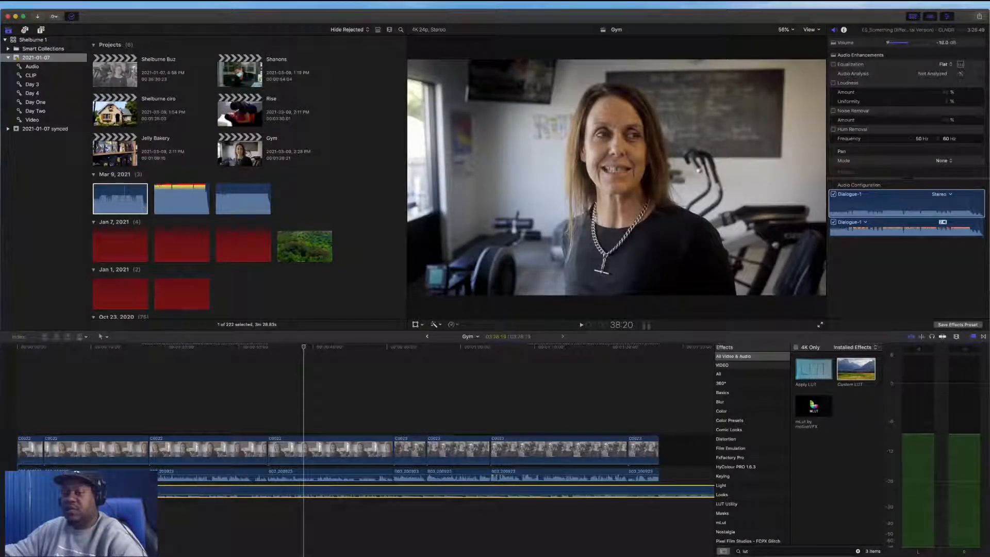
Play back the timeline from the start with the music and hide the effects browser
key(Home)
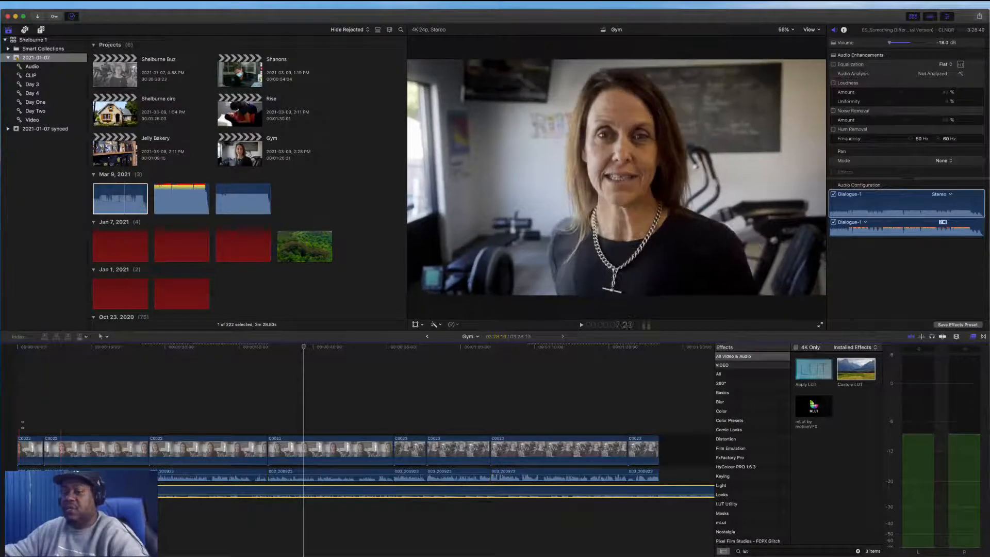
key(space)
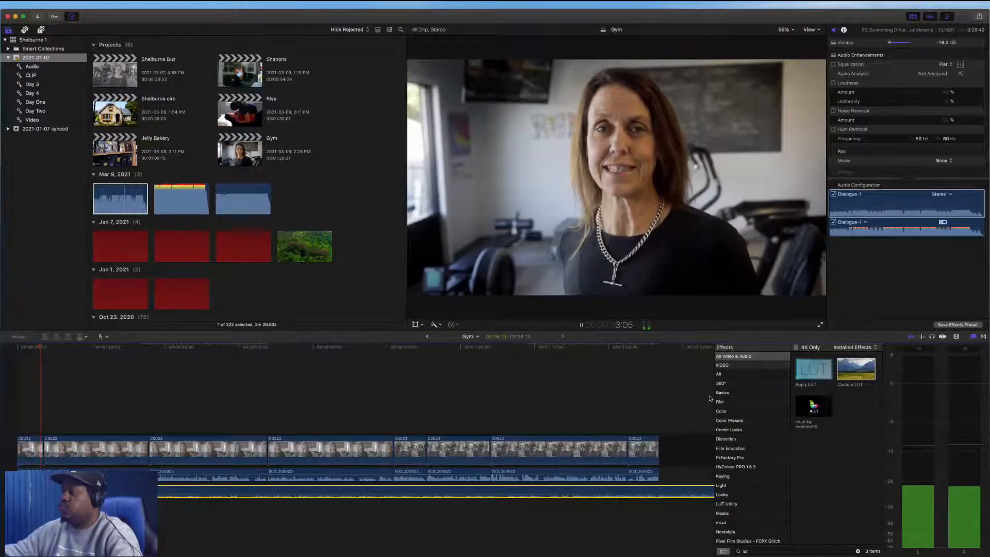
click(972, 337)
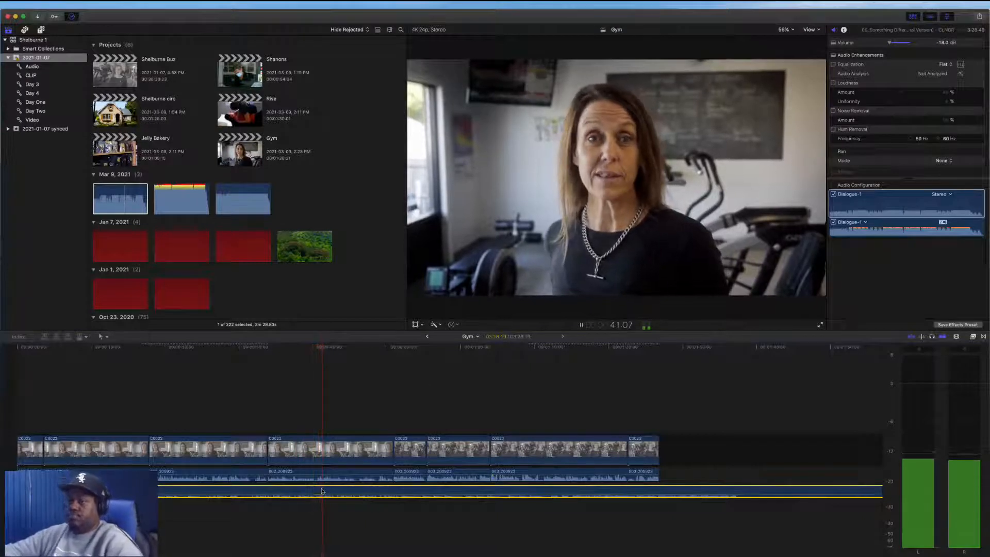
key(space)
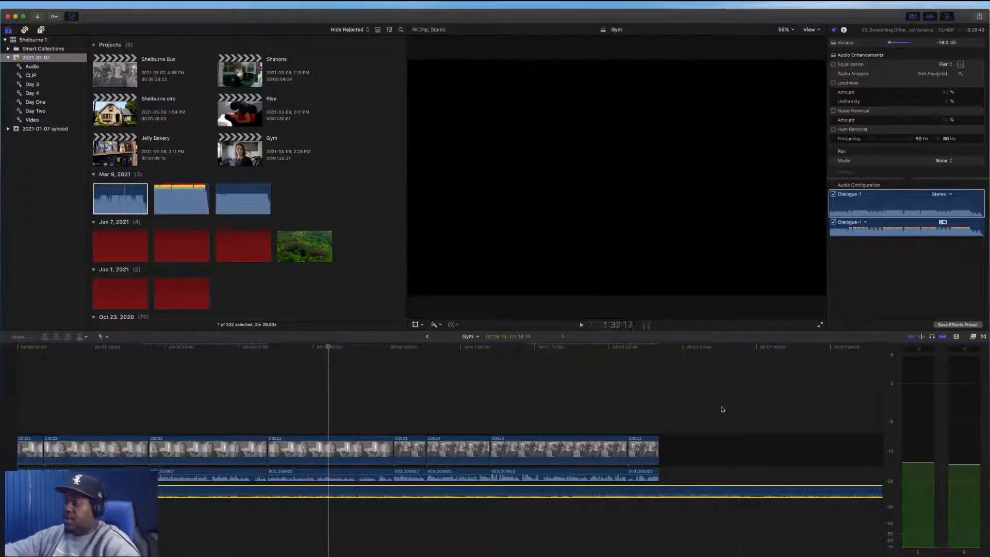
click(687, 420)
key(space)
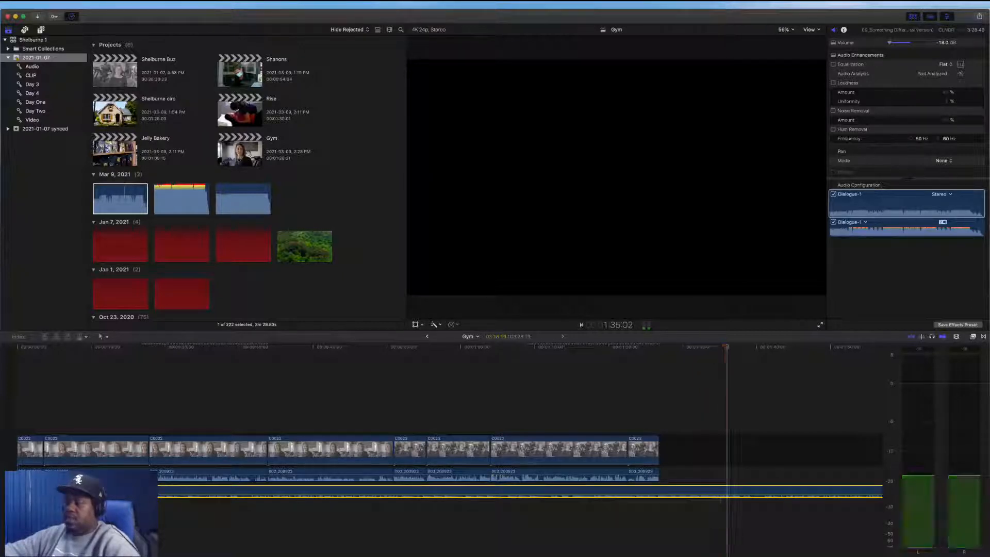
Try placing the music clip later in the timeline, then move it back to the start
drag(158, 496, 571, 492)
key(space)
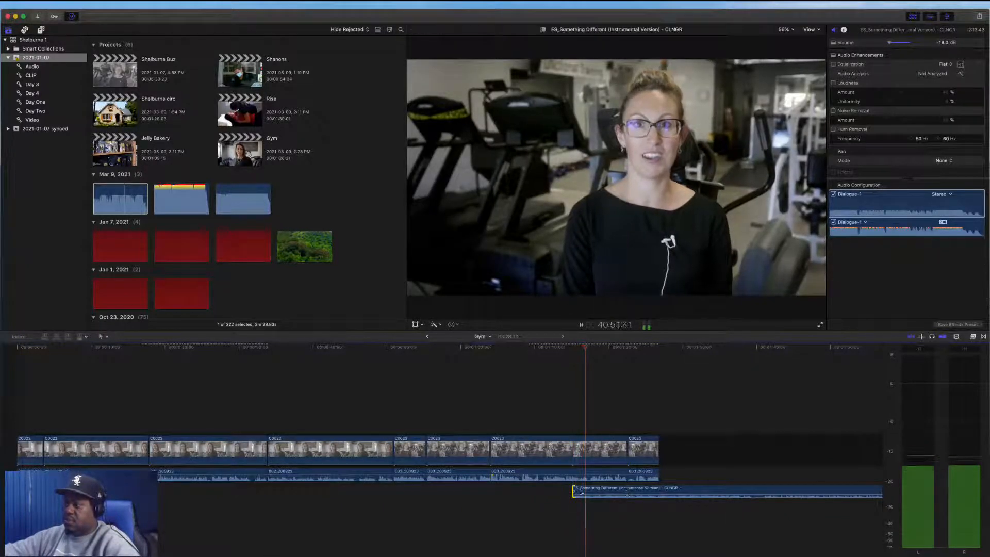
drag(573, 493, 429, 489)
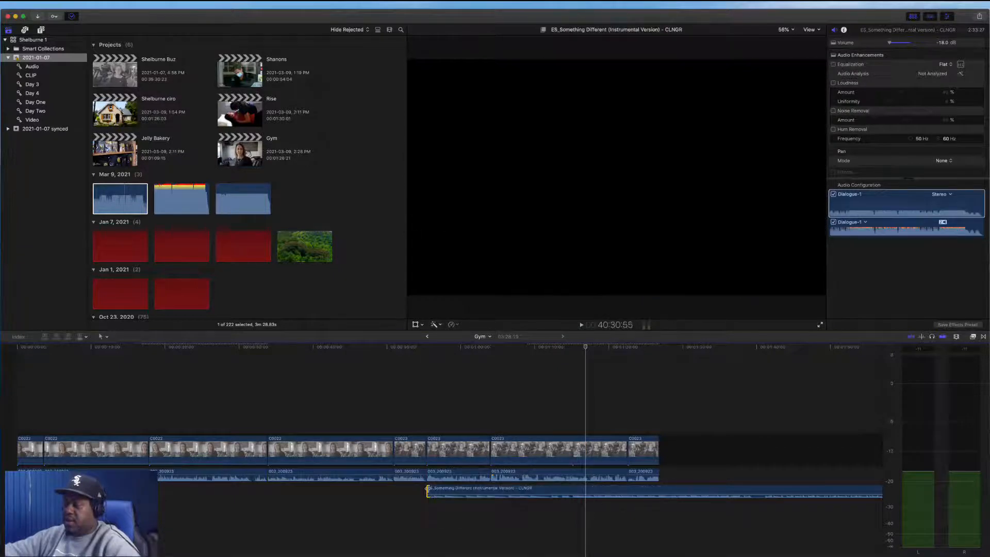
key(space)
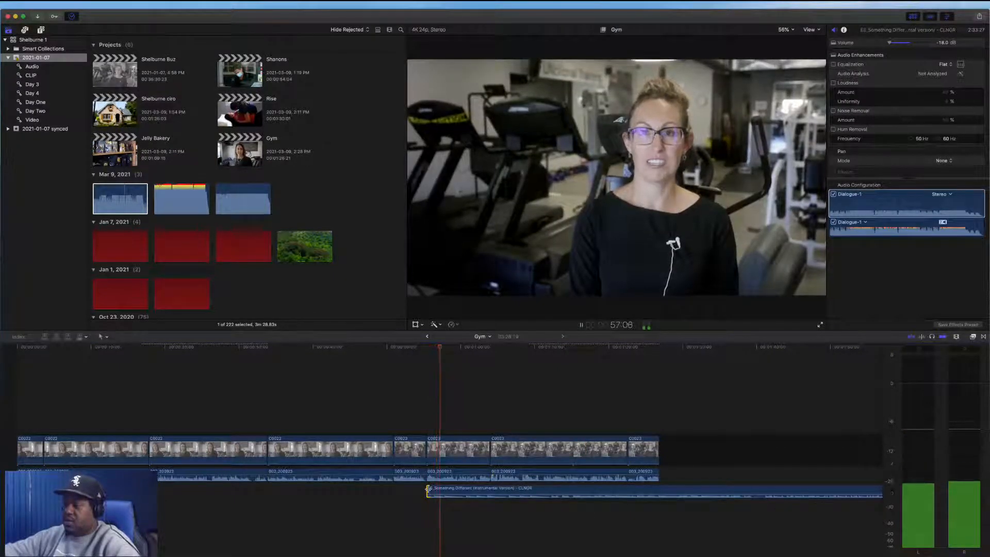
drag(428, 489, 19, 490)
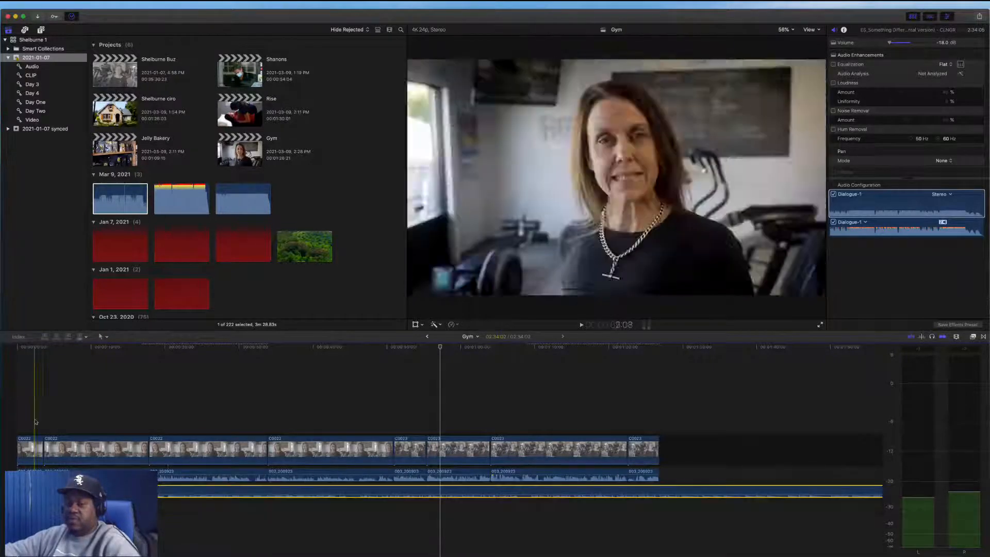
Play back the opening of the timeline with the music under the interview
key(space)
key(space)
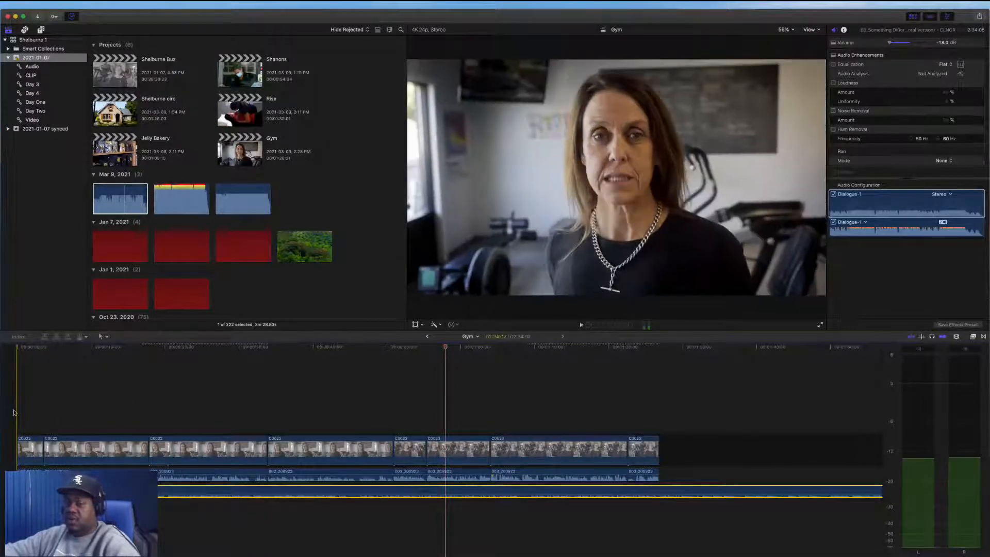
key(space)
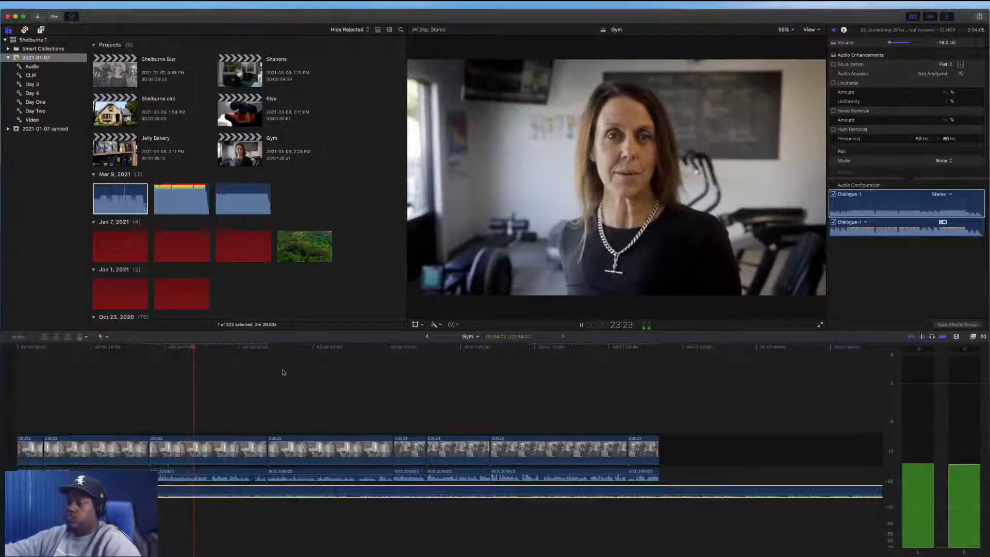
key(space)
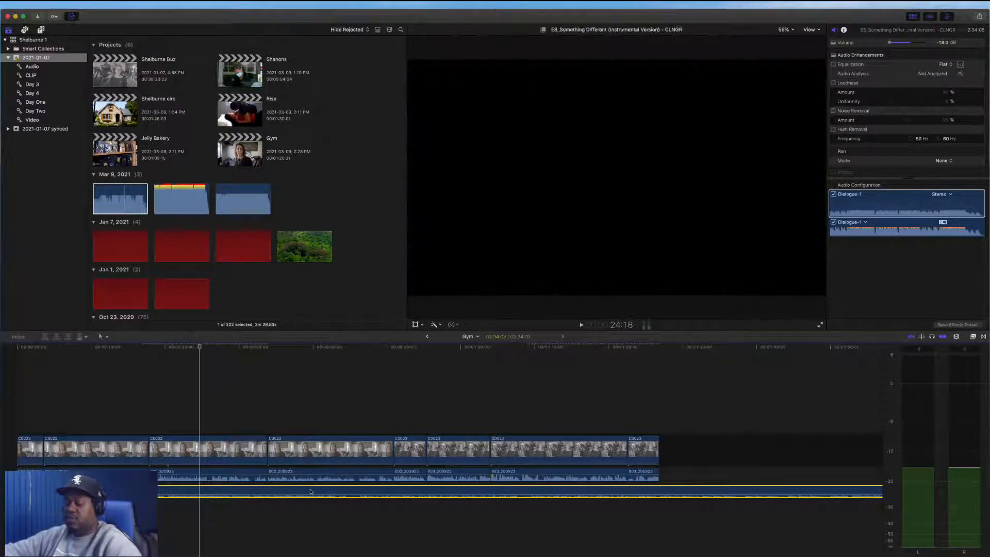
Open the retime editor for the music clip and speed it up by shortening its retime bar
key(super+r)
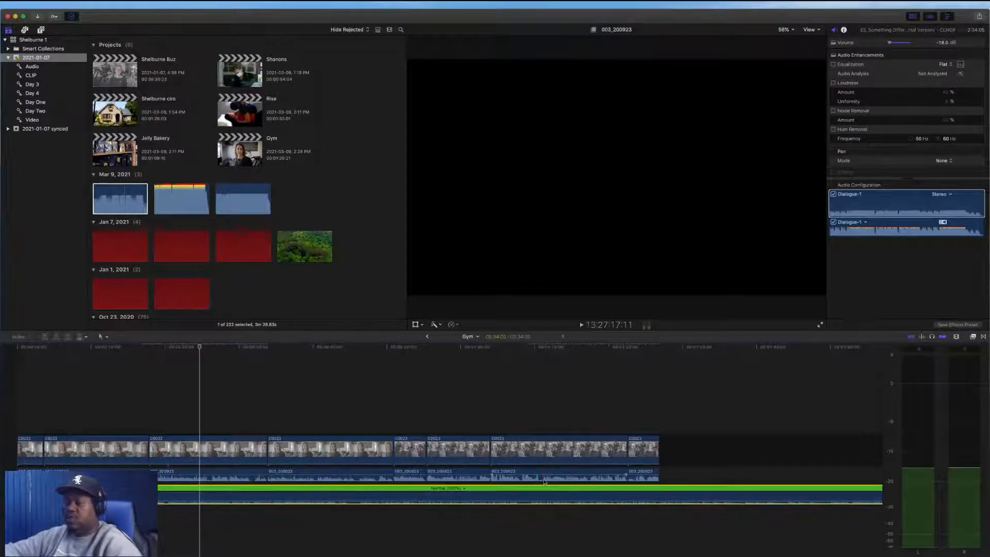
scroll(610, 482, right, 10)
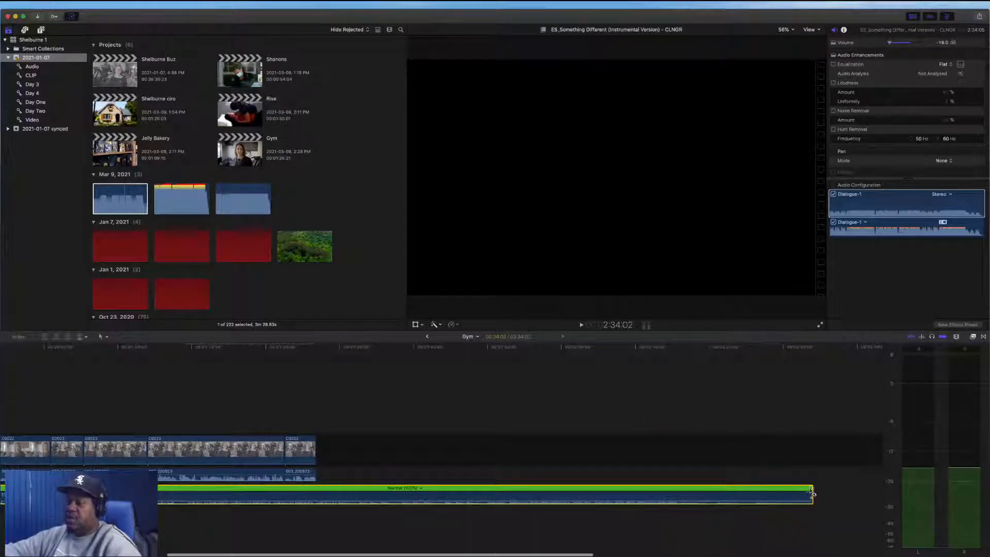
drag(813, 493, 473, 488)
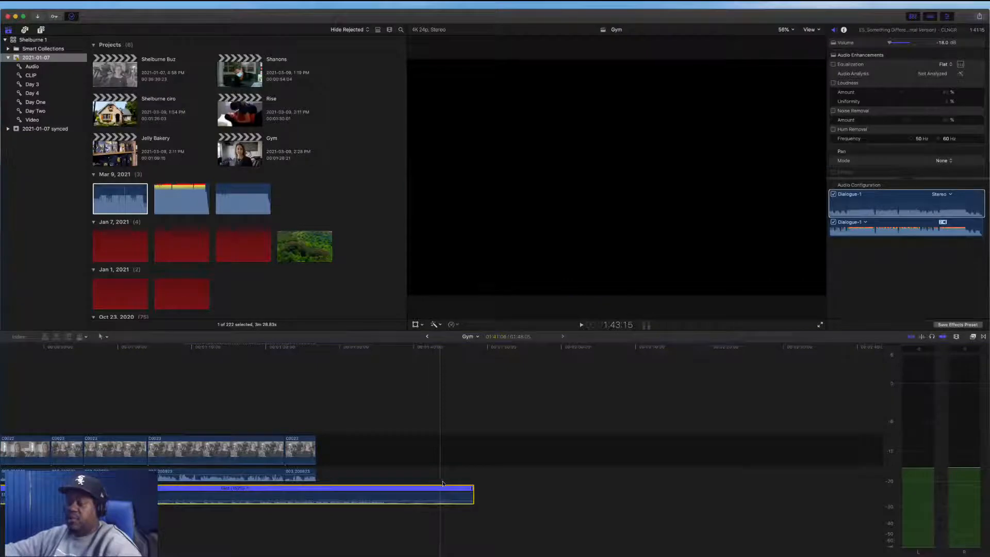
scroll(442, 483, left, 10)
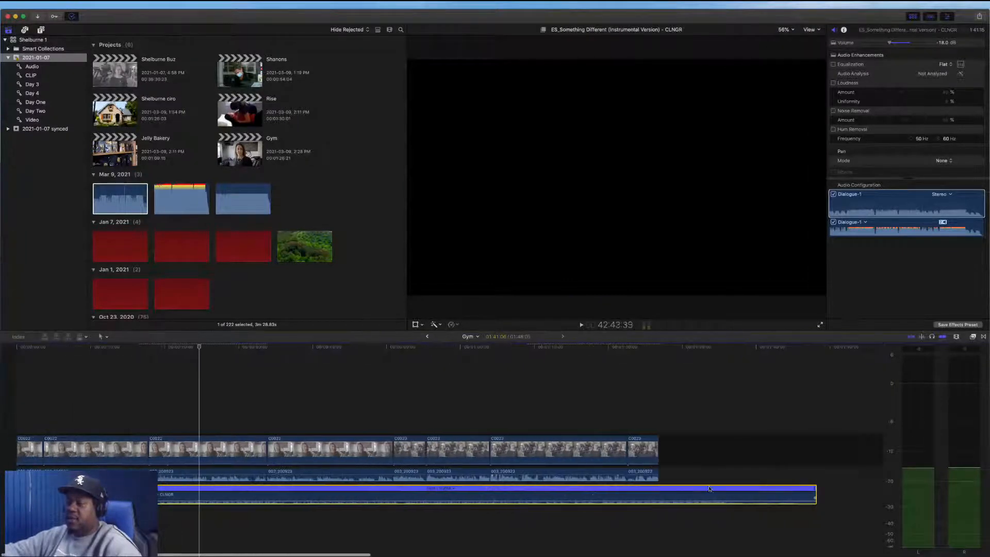
drag(638, 496, 591, 496)
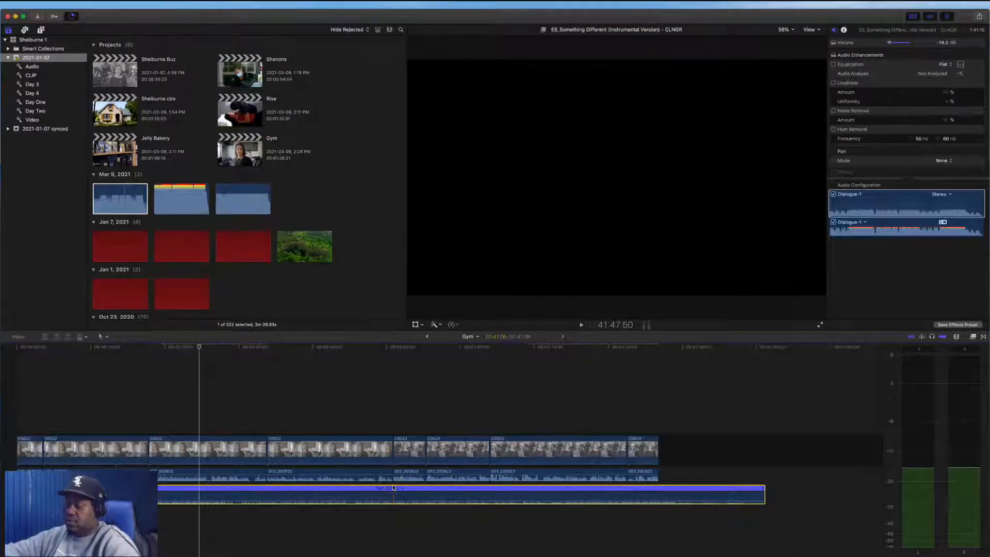
scroll(392, 488, left, 1)
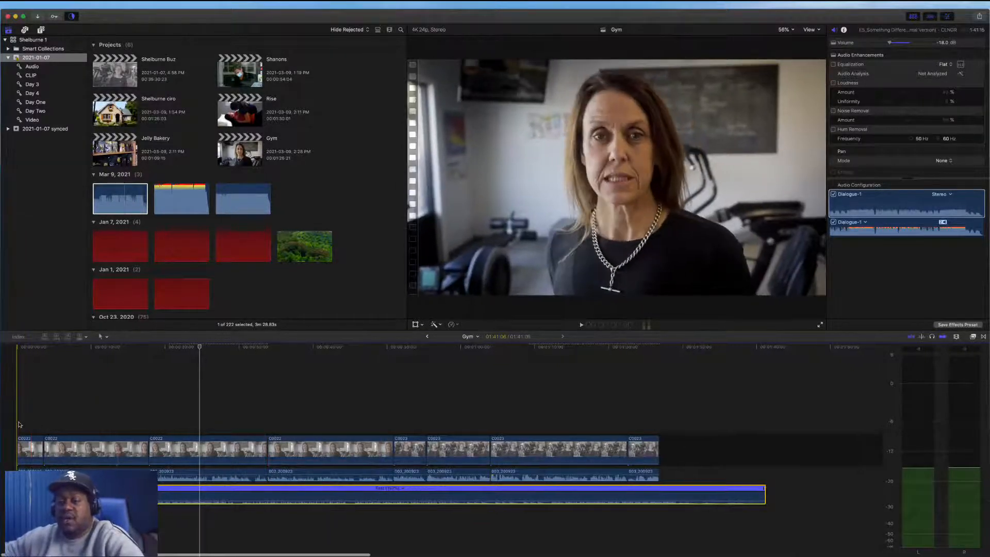
Lengthen the music clip's retime bar to slow the music back down
key(space)
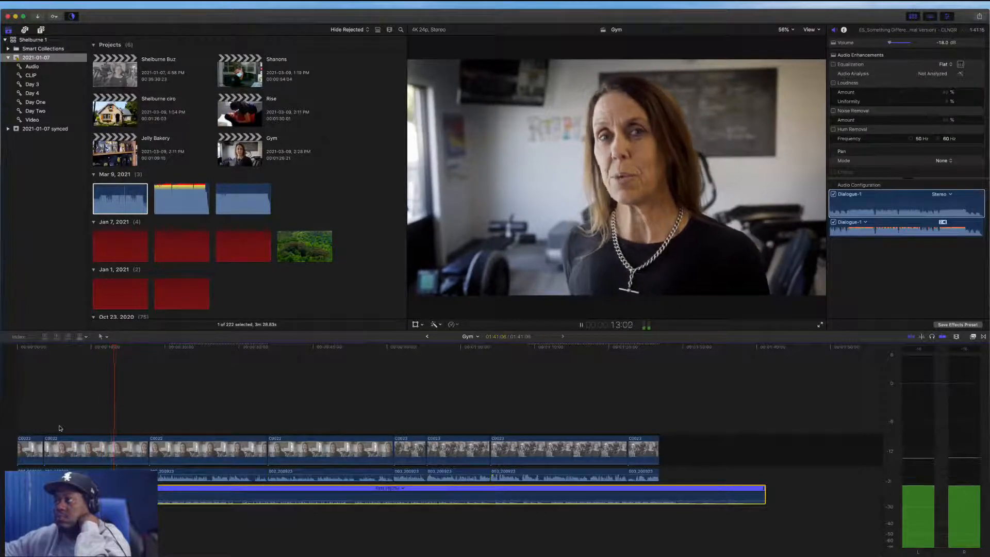
scroll(798, 484, right, 5)
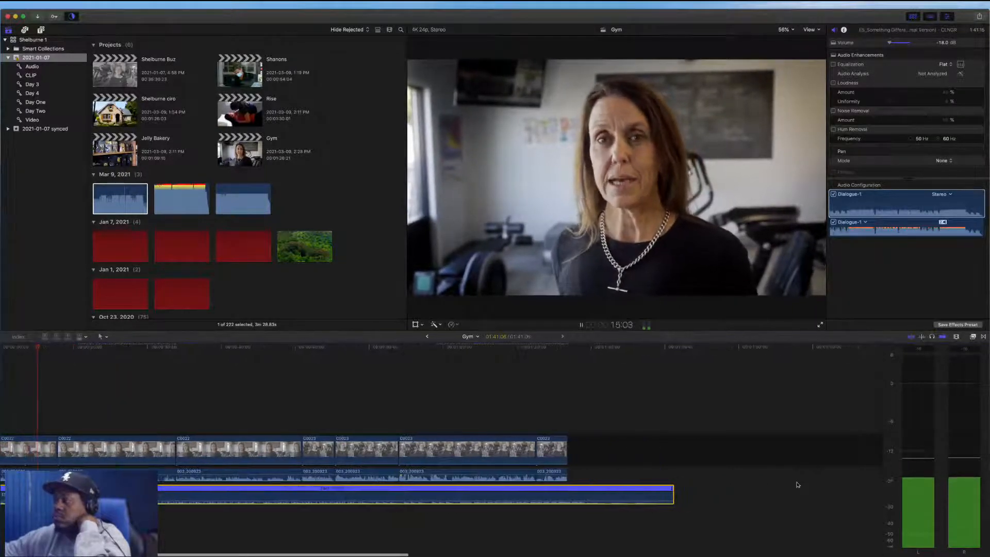
scroll(797, 485, right, 1)
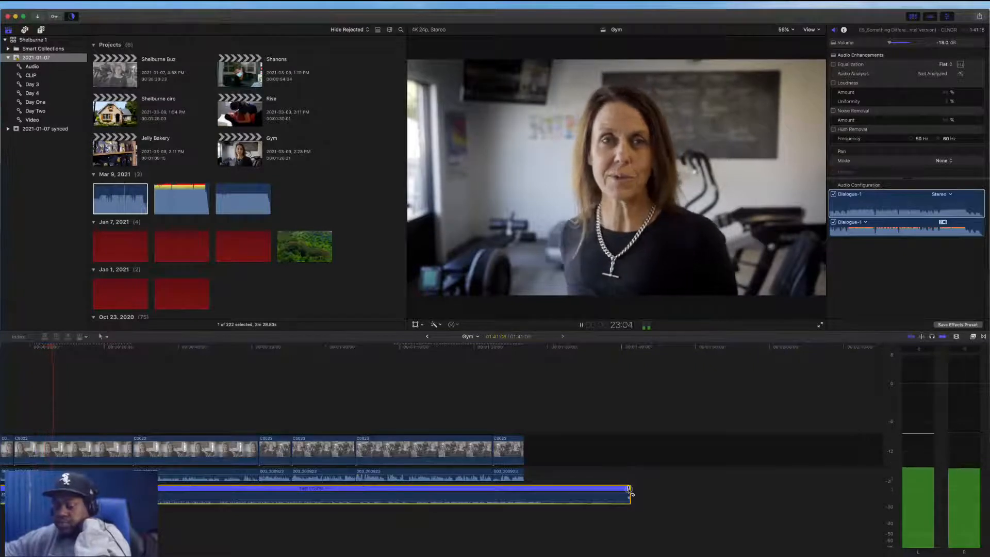
drag(629, 490, 779, 492)
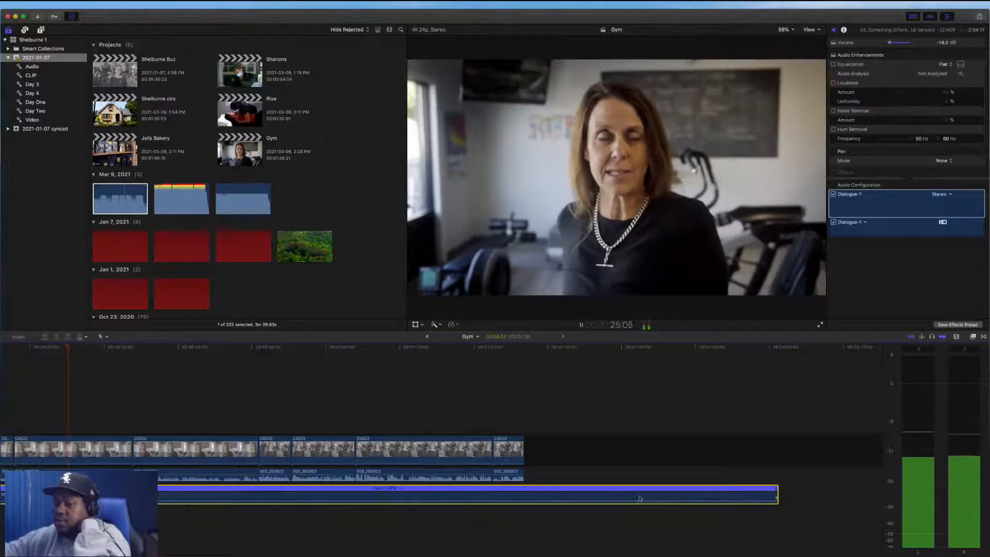
scroll(521, 519, left, 5)
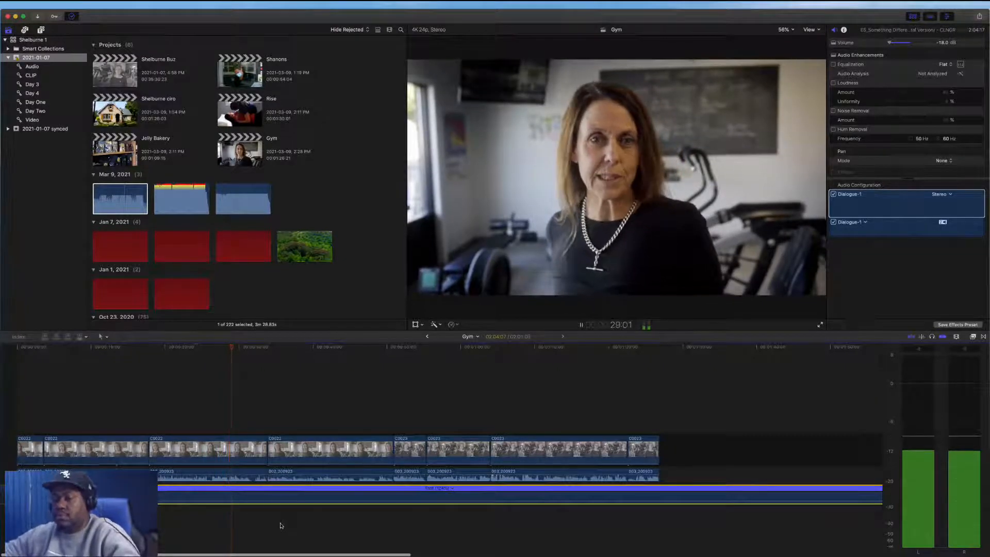
Play back the timeline to review how the retimed music sits under the dialogue
key(space)
drag(178, 499, 226, 502)
key(space)
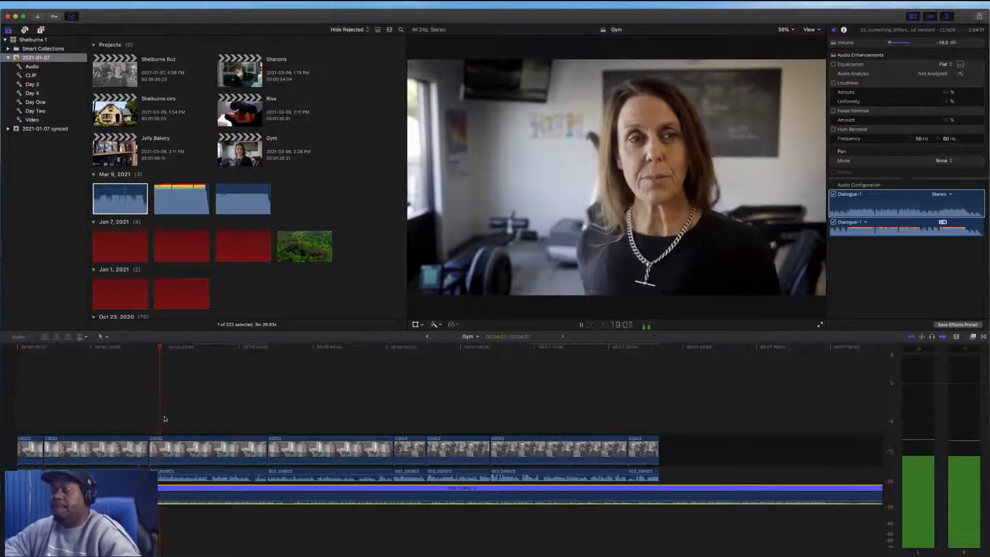
key(space)
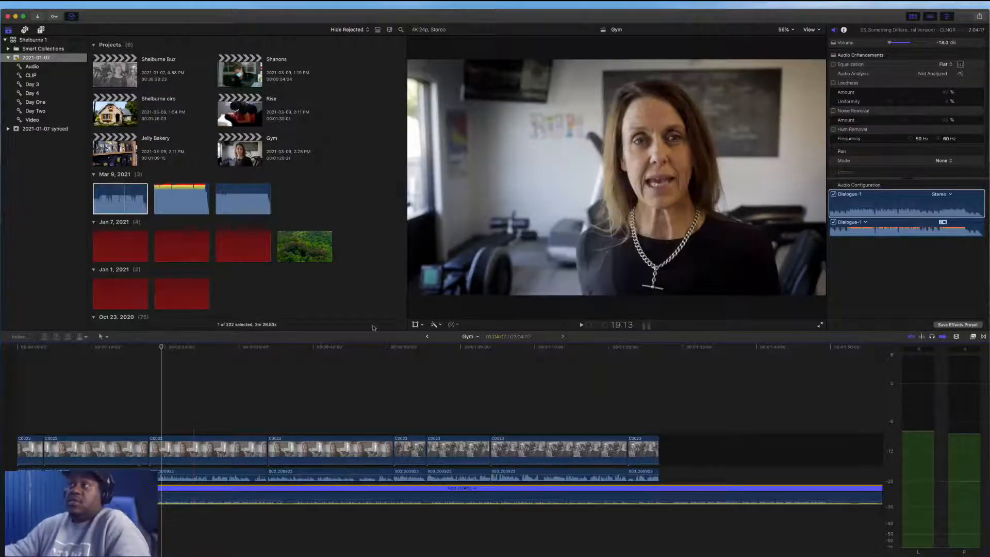
key(space)
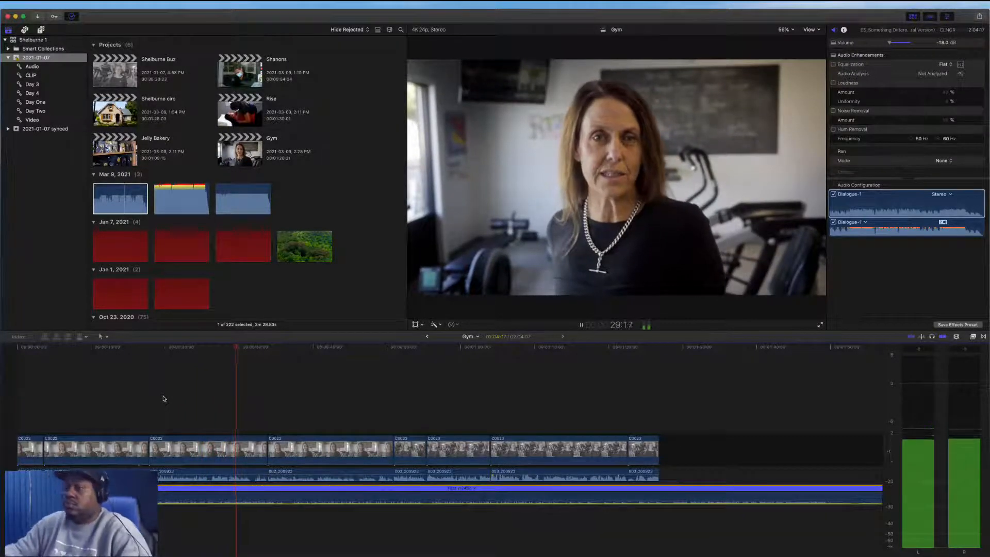
key(space)
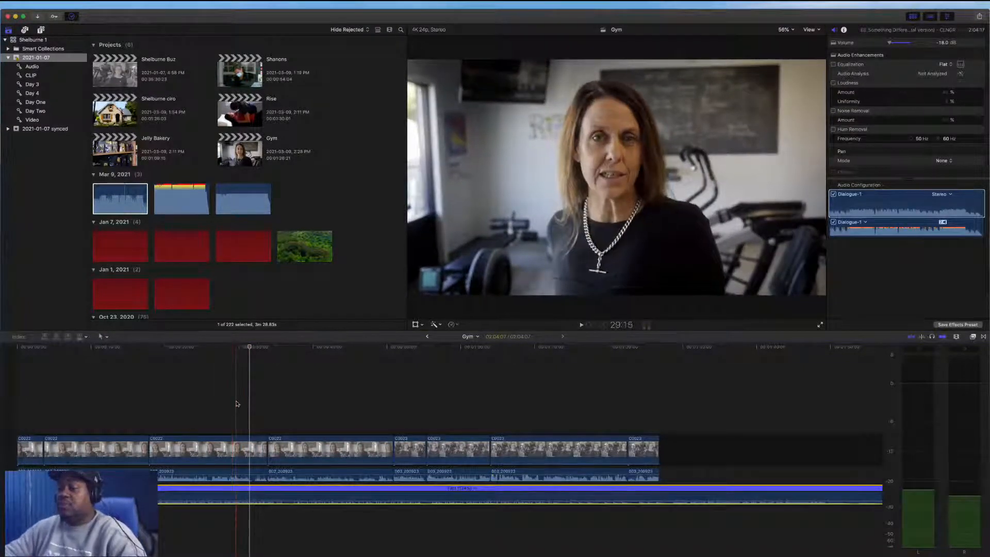
key(space)
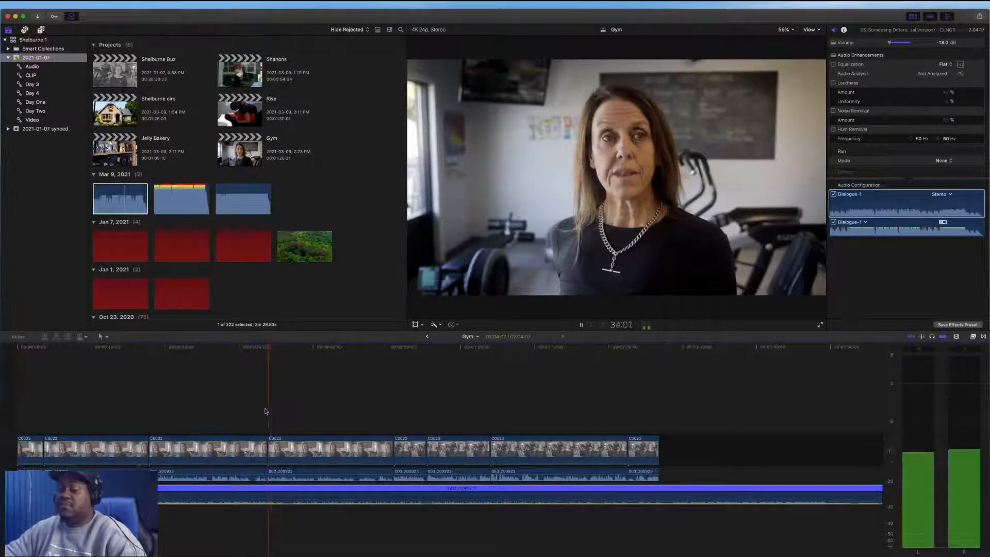
key(space)
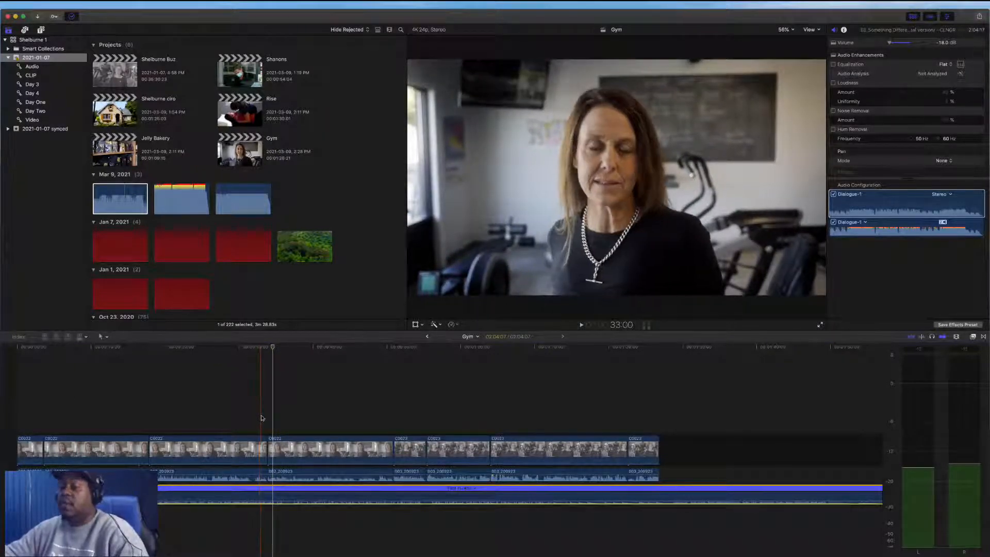
key(space)
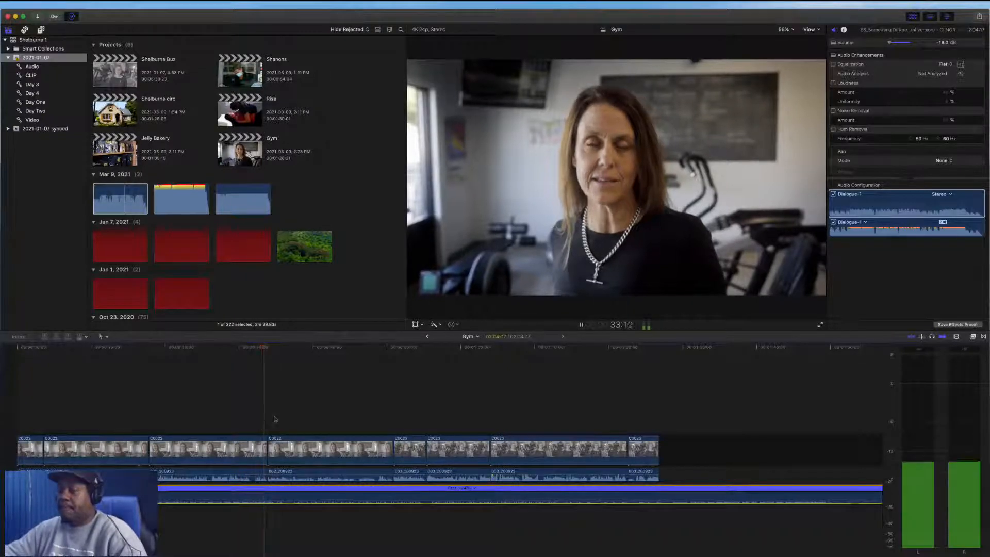
mouse_move(352, 500)
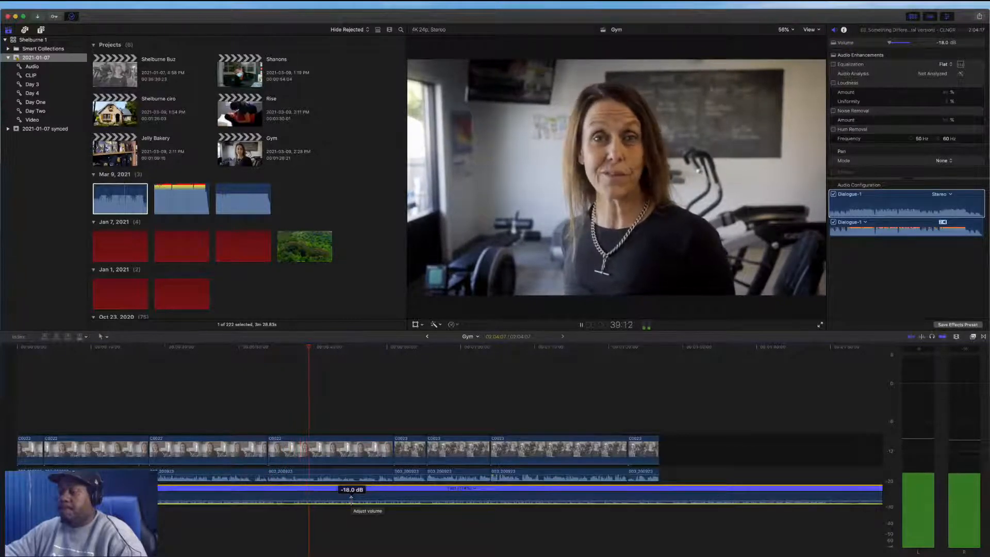
Nudge the music clip's volume line to -18 dB and play back the timeline
drag(351, 501, 351, 502)
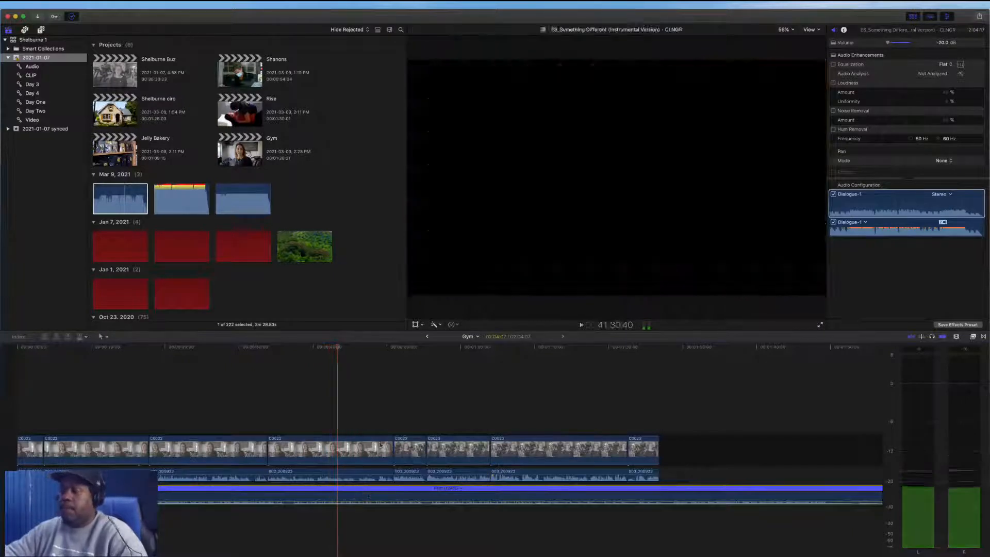
key(space)
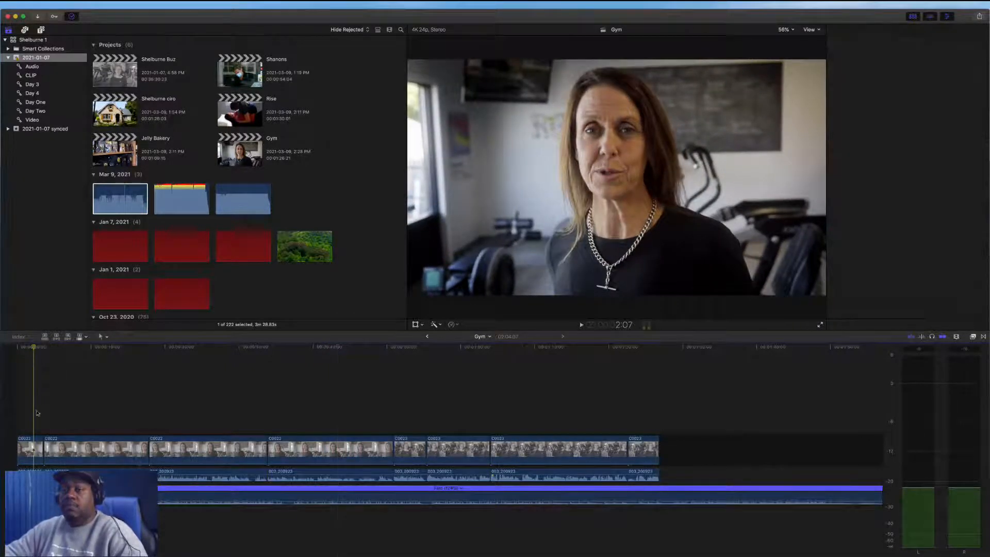
Browse the event's clips and append the C0025 gym B-roll clip to the end of the timeline
click(35, 447)
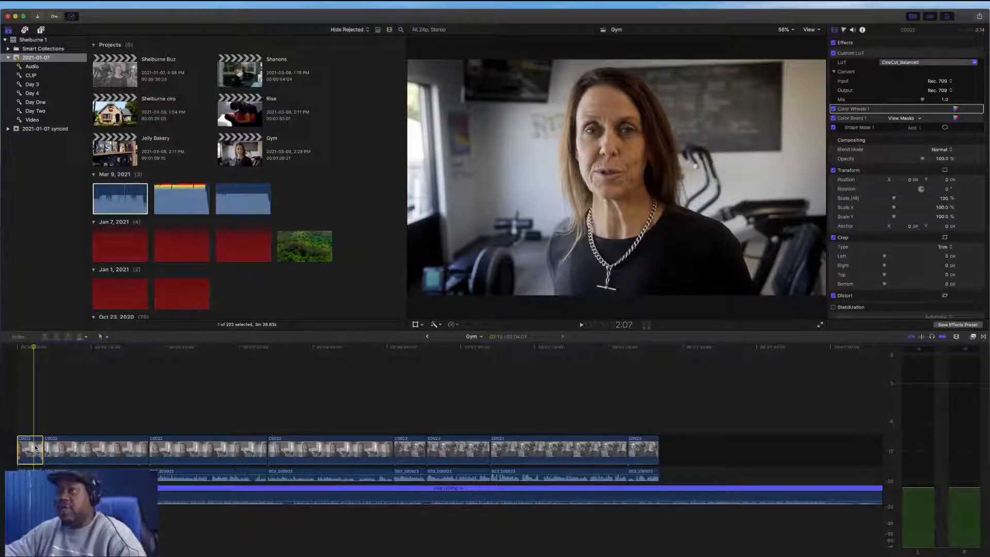
scroll(310, 183, down, 5)
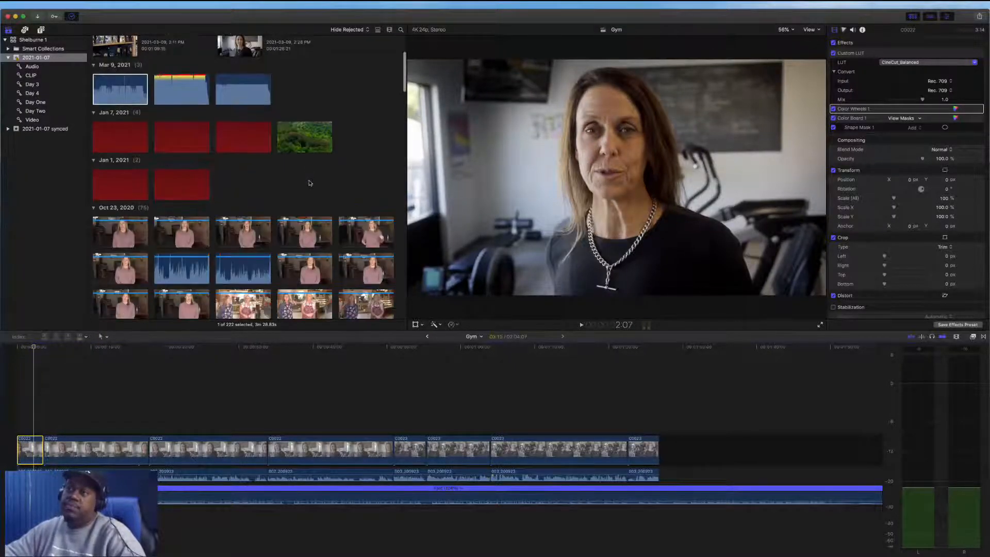
scroll(309, 183, down, 15)
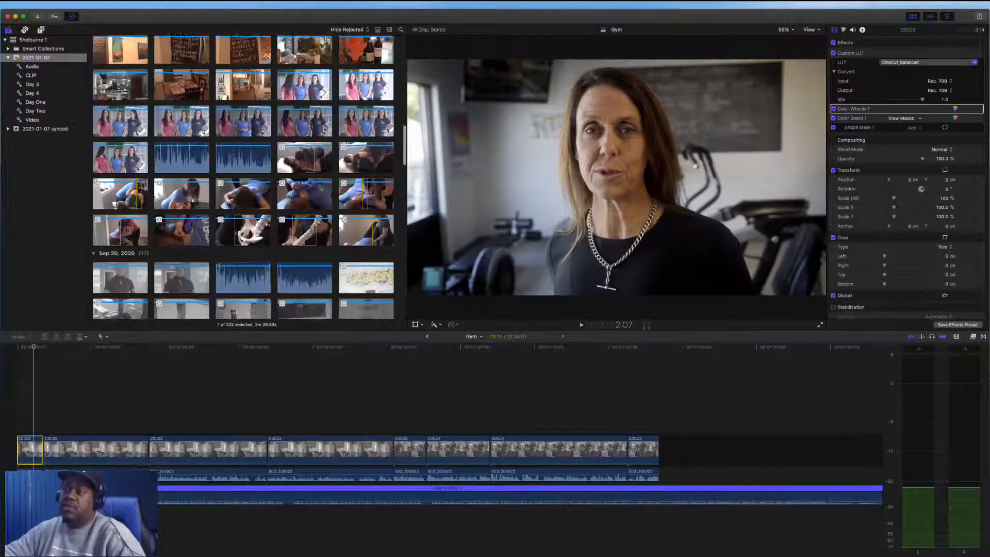
scroll(309, 183, down, 4)
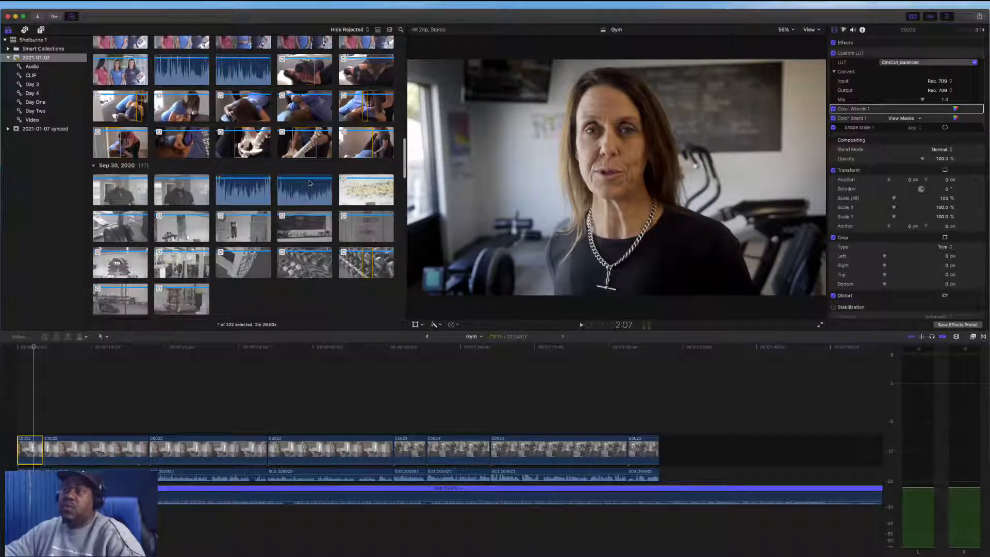
scroll(309, 184, down, 7)
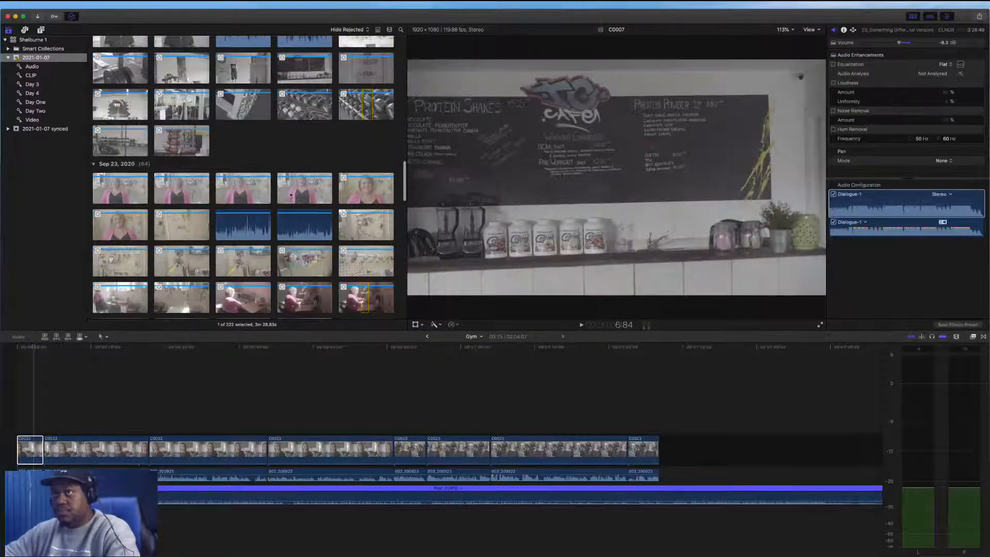
scroll(291, 195, down, 6)
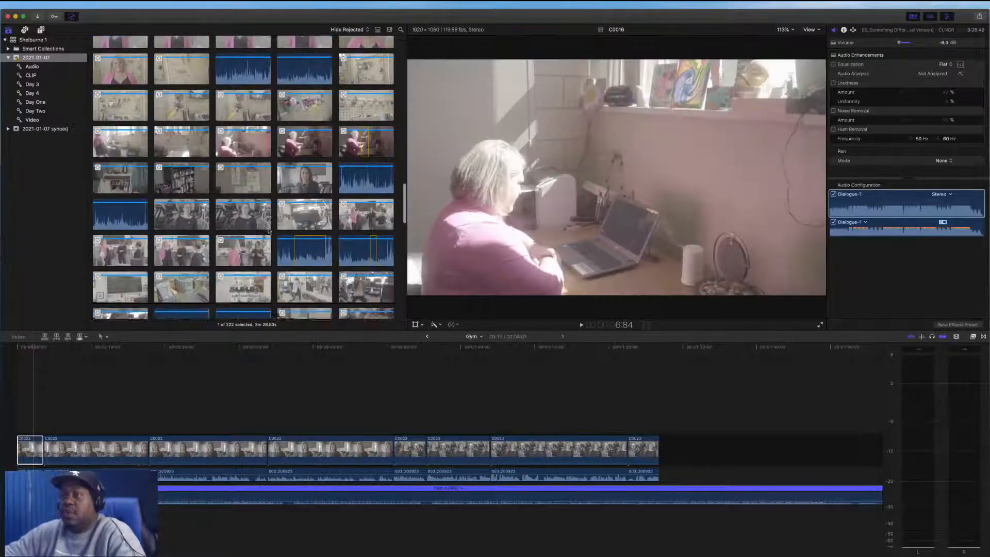
scroll(268, 230, down, 1)
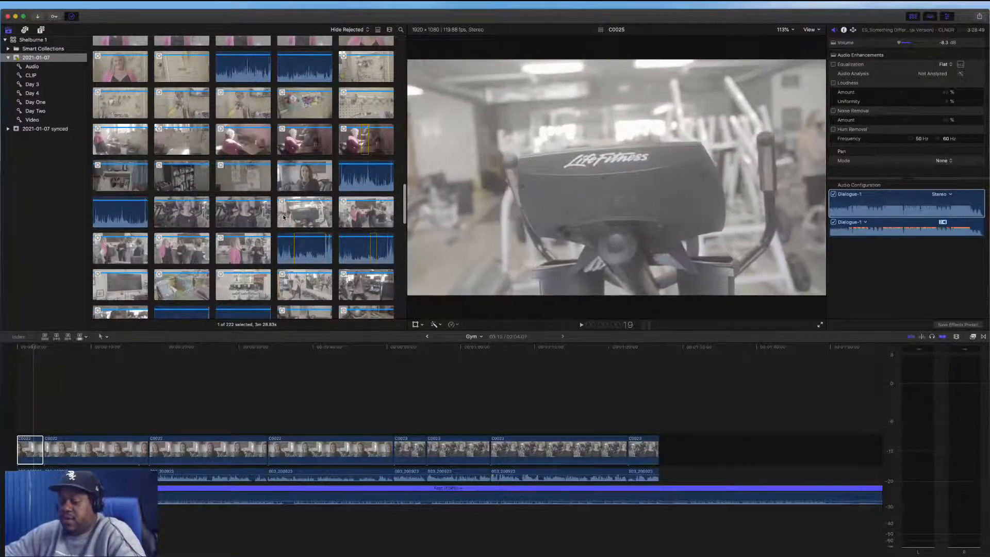
click(318, 221)
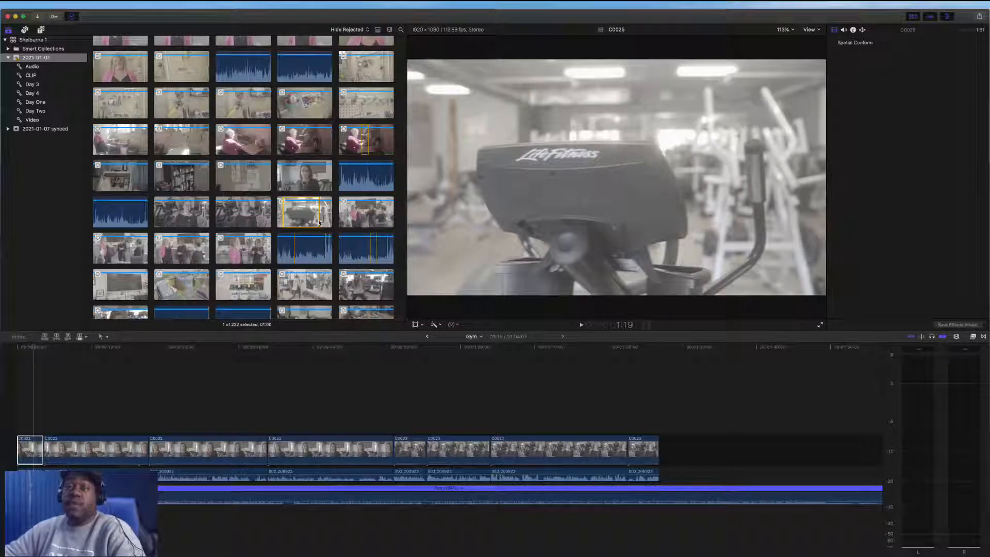
key(e)
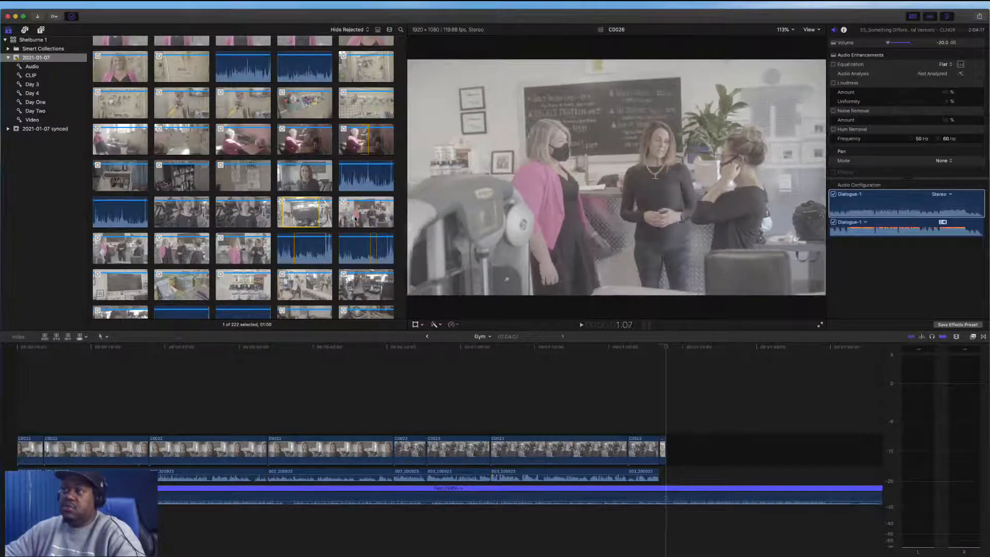
Mark ranges in the C0026 and C0028 gym clips and append each to the timeline
drag(355, 219, 380, 219)
key(e)
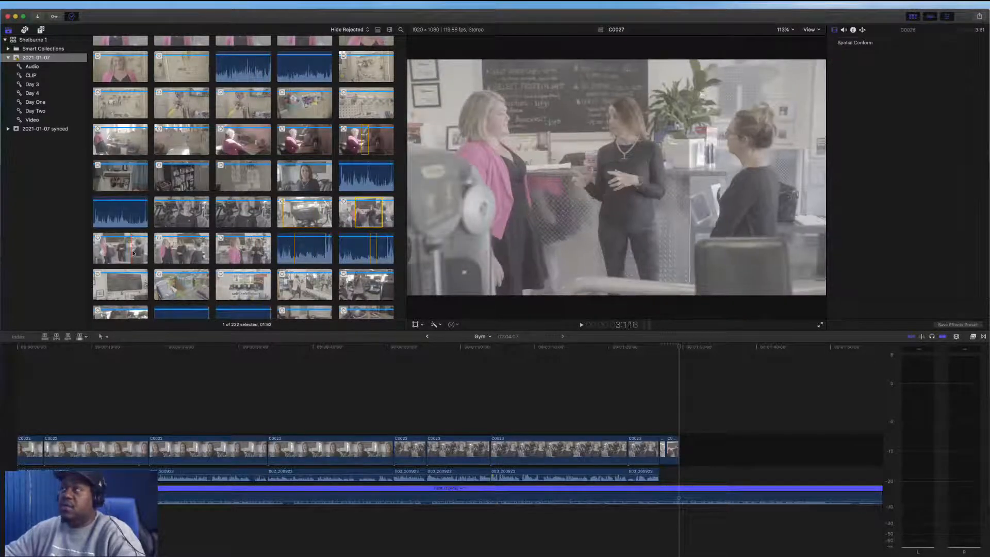
click(173, 242)
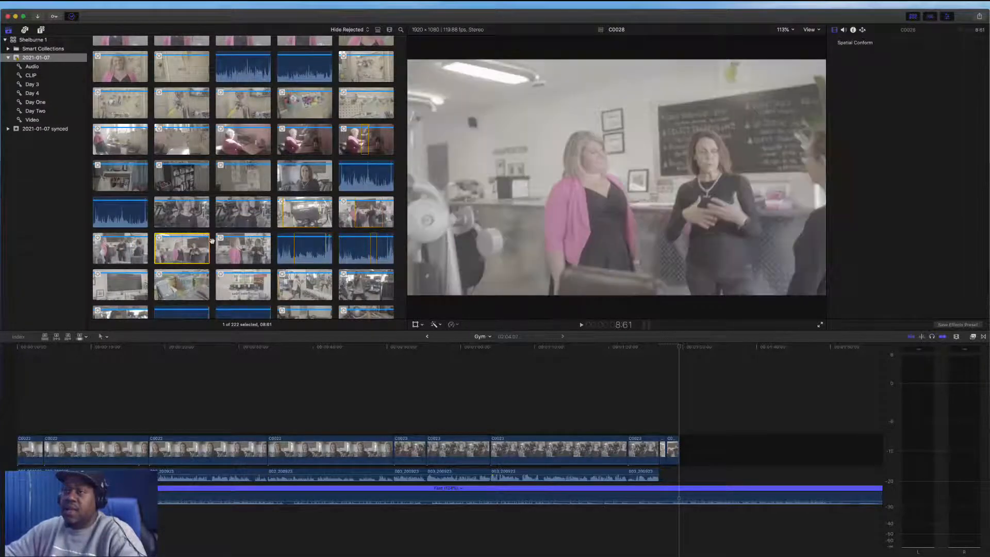
drag(174, 246, 193, 250)
key(e)
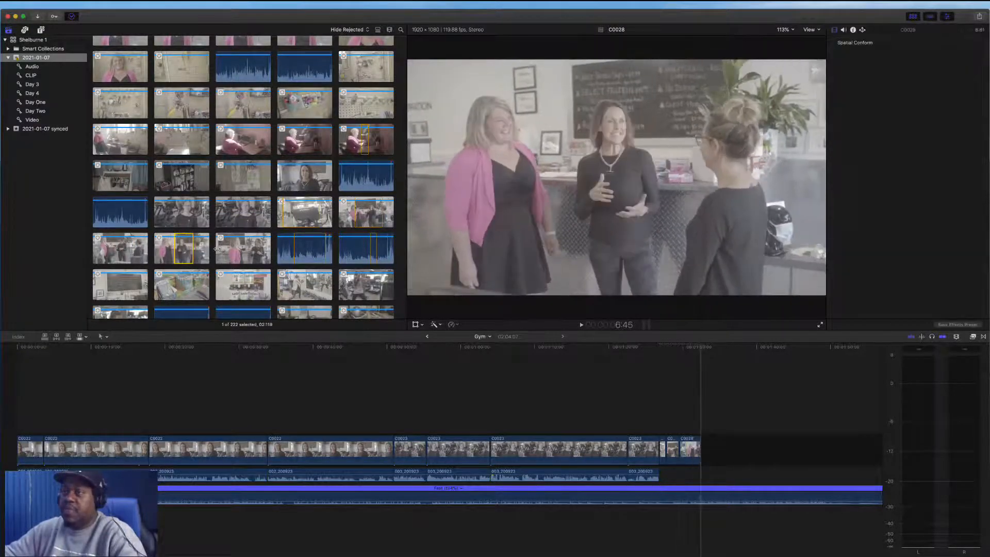
Select ranges across the next row of B-roll clips and append them to the timeline
scroll(248, 250, down, 3)
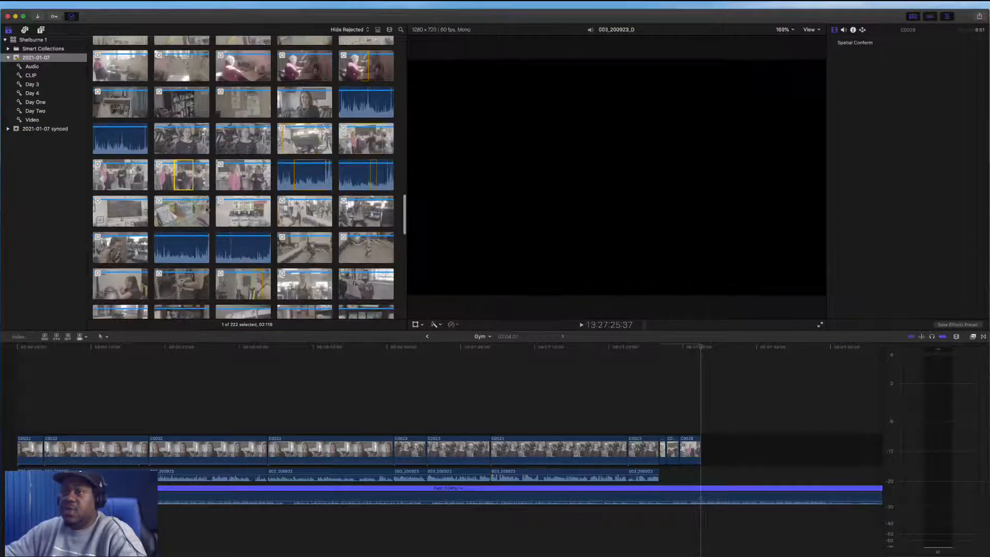
drag(112, 211, 331, 217)
key(e)
key(e)
key(e)
key(e)
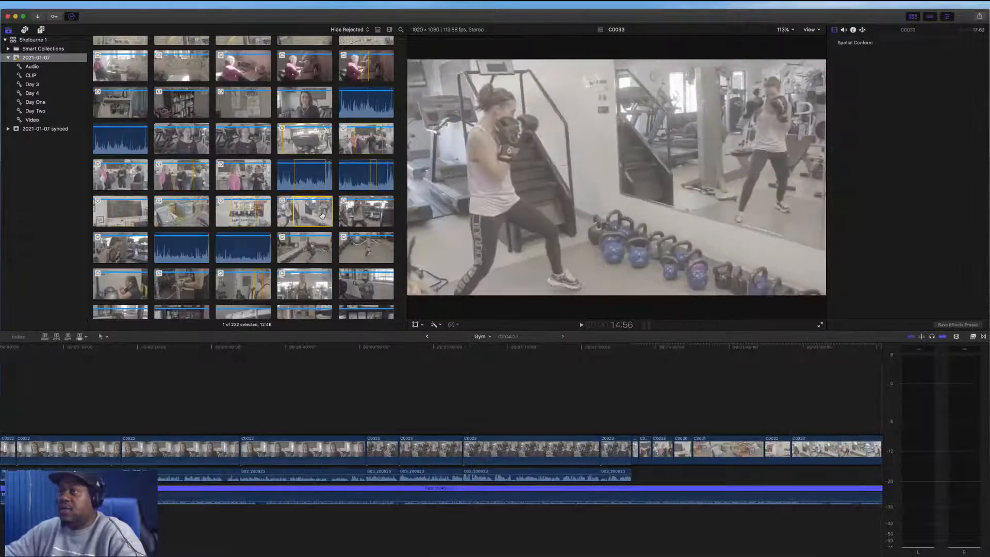
Mark ranges in two more boxing and workout clips and append them to the timeline
drag(360, 211, 379, 212)
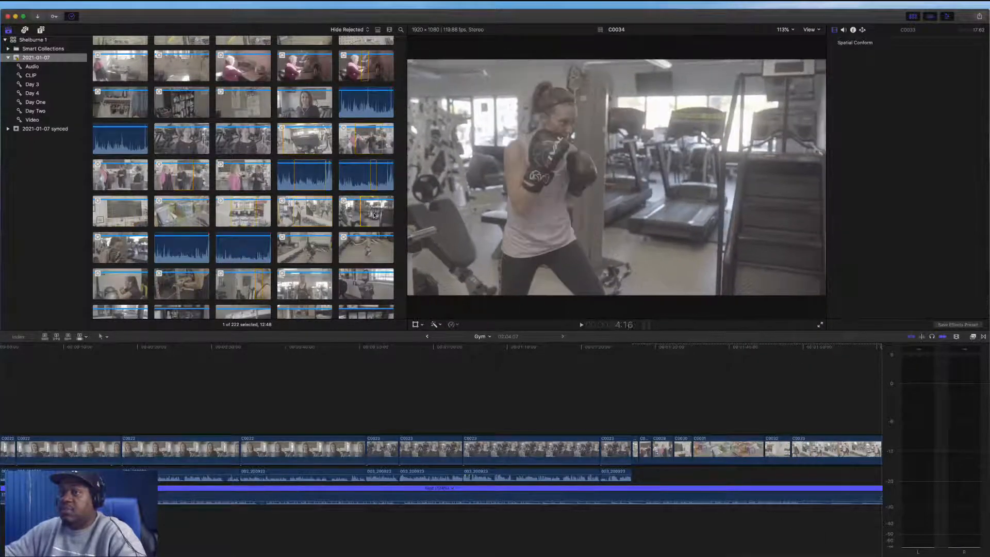
key(e)
drag(113, 248, 129, 248)
key(e)
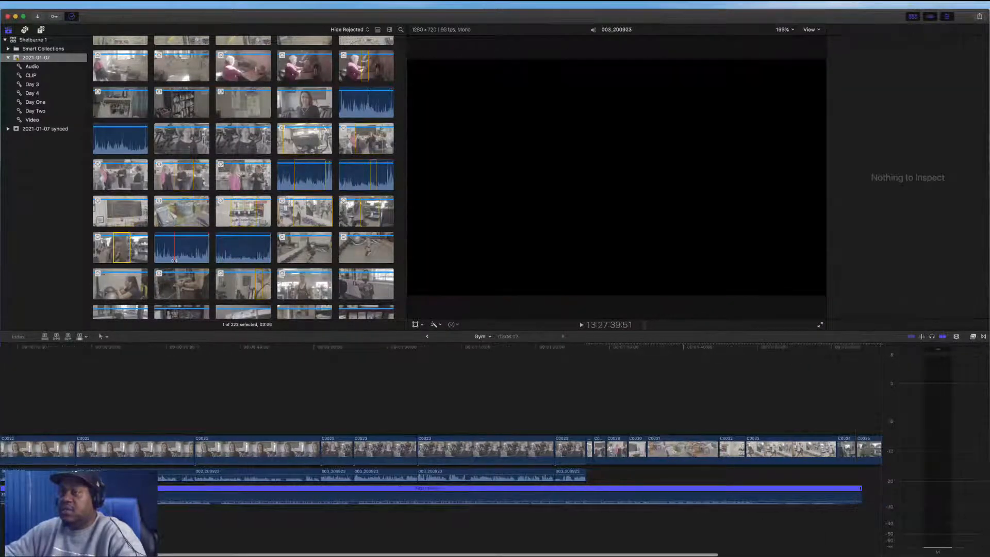
Set in and out points in the C0036 and C0037 workout clips and append those ranges to the timeline
drag(301, 257, 324, 253)
key(super+4)
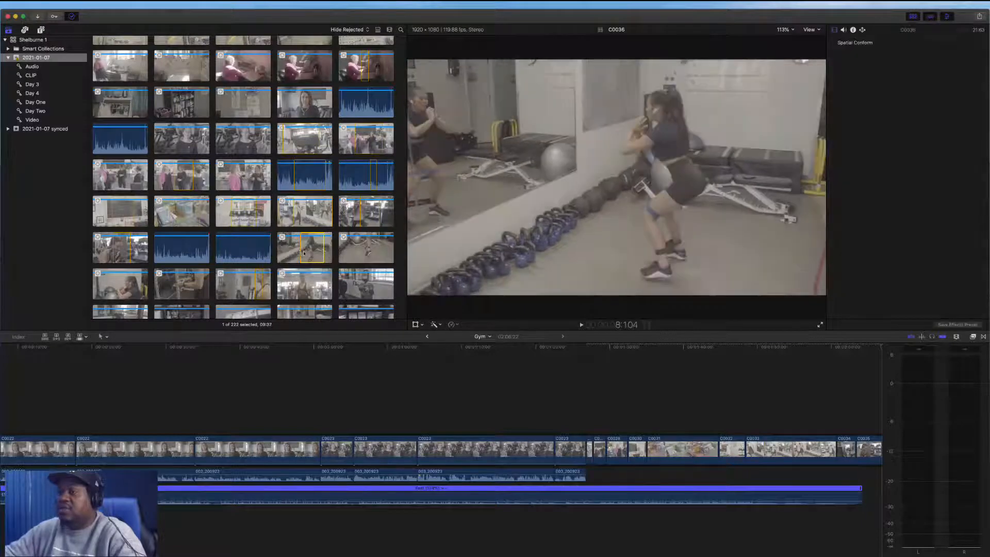
key(e)
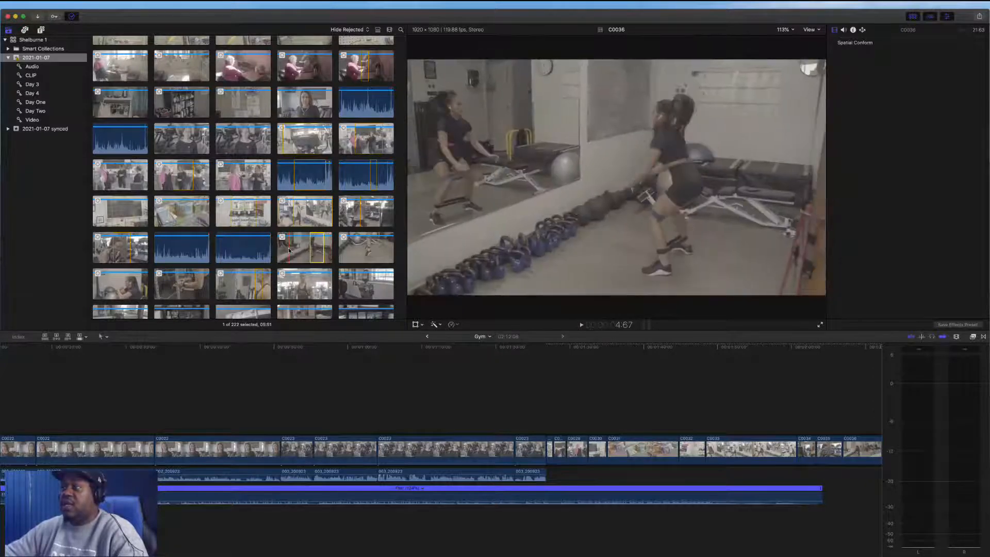
key(o)
key(e)
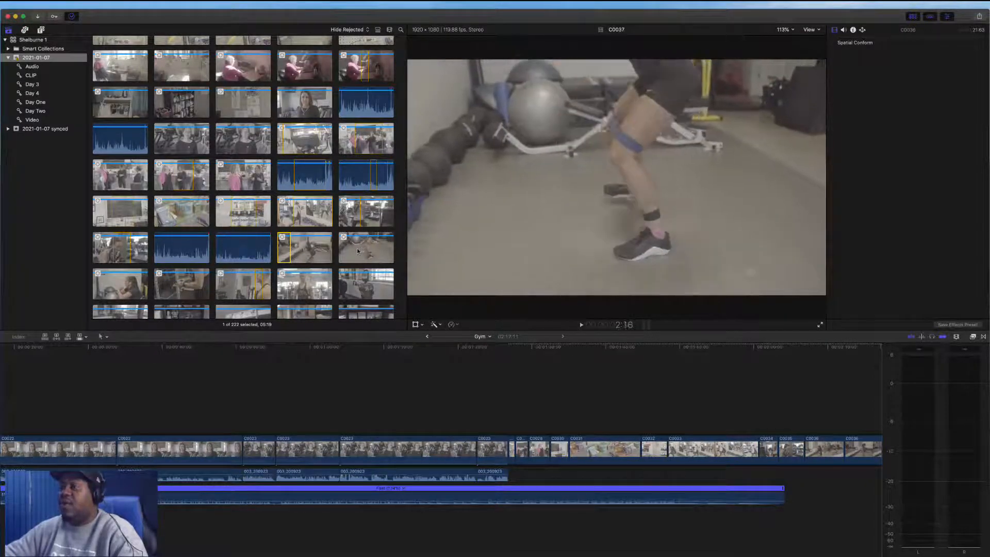
key(e)
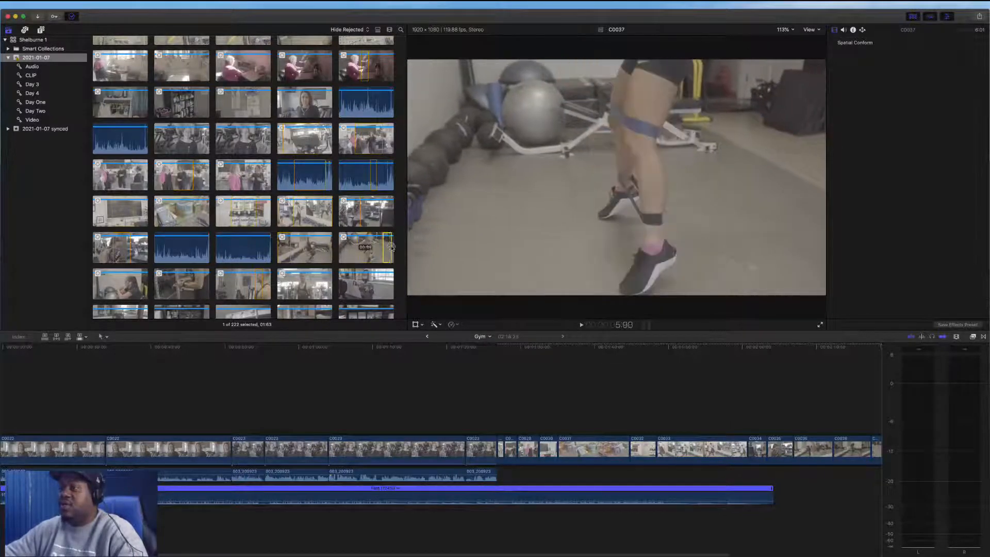
key(i)
key(e)
Mark ranges in the C0039 and C0040 weightlifting clips and append them to the timeline
scroll(159, 232, down, 3)
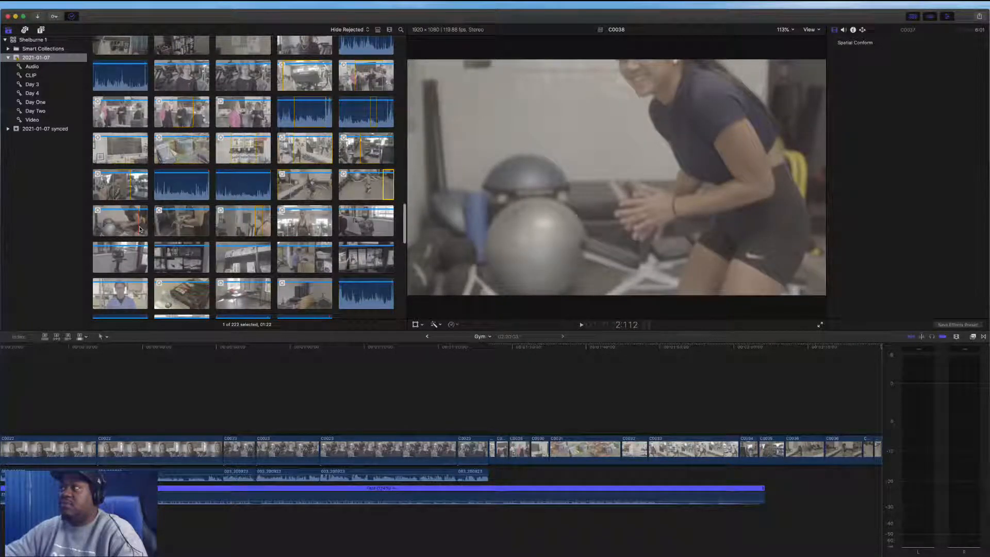
click(140, 229)
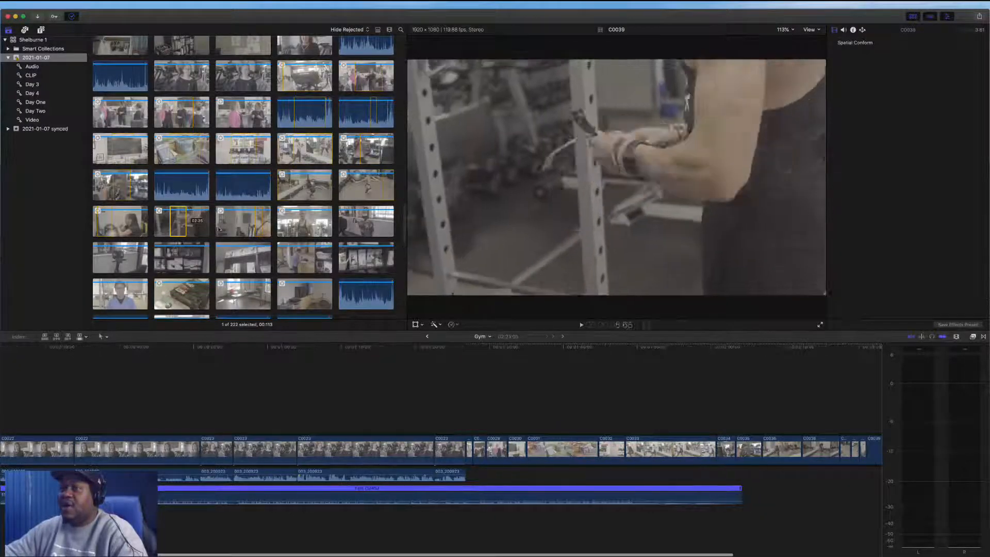
drag(171, 229, 186, 229)
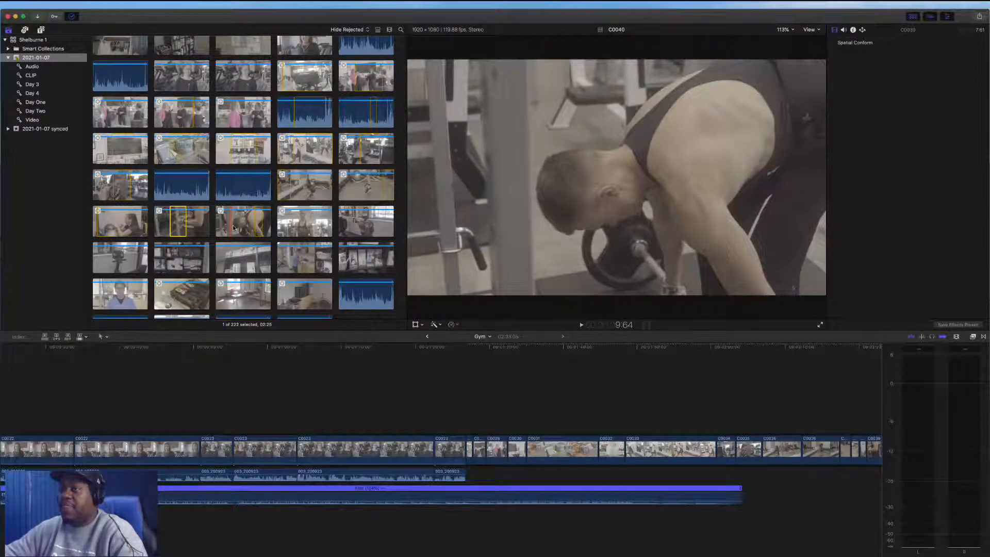
click(235, 227)
key(e)
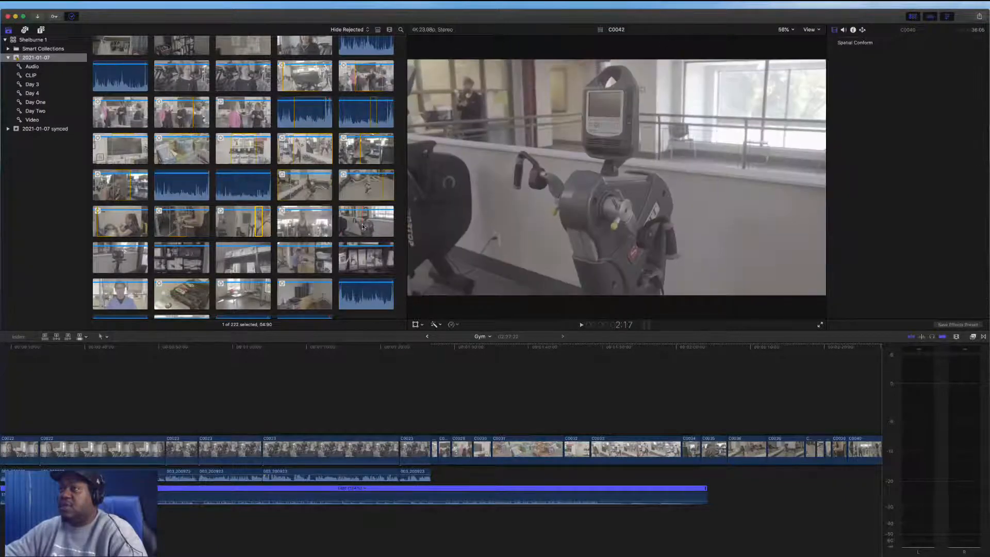
Select all the appended B-roll clips in the timeline, apply Automatic Speed to them, and play back the result
scroll(362, 227, down, 3)
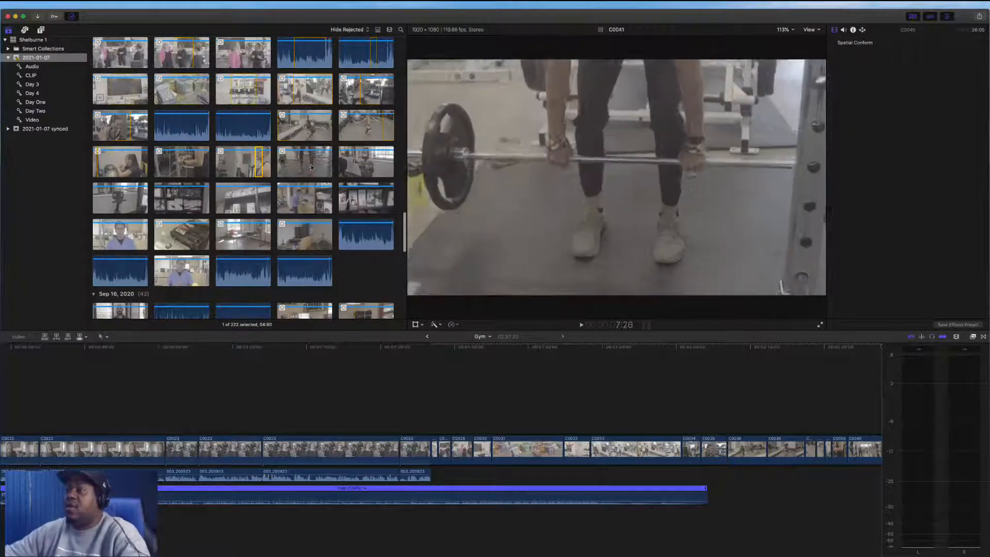
key(super+2)
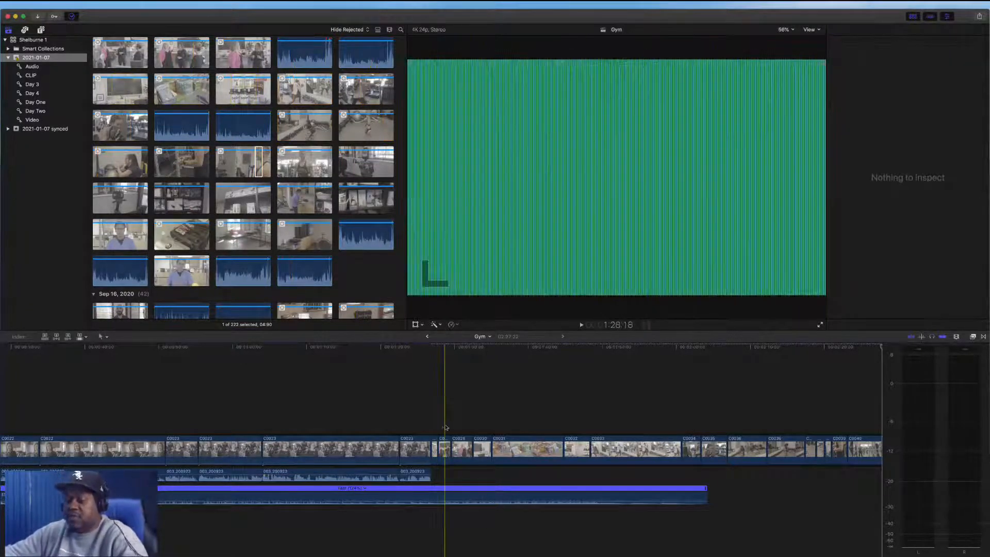
scroll(445, 428, right, 6)
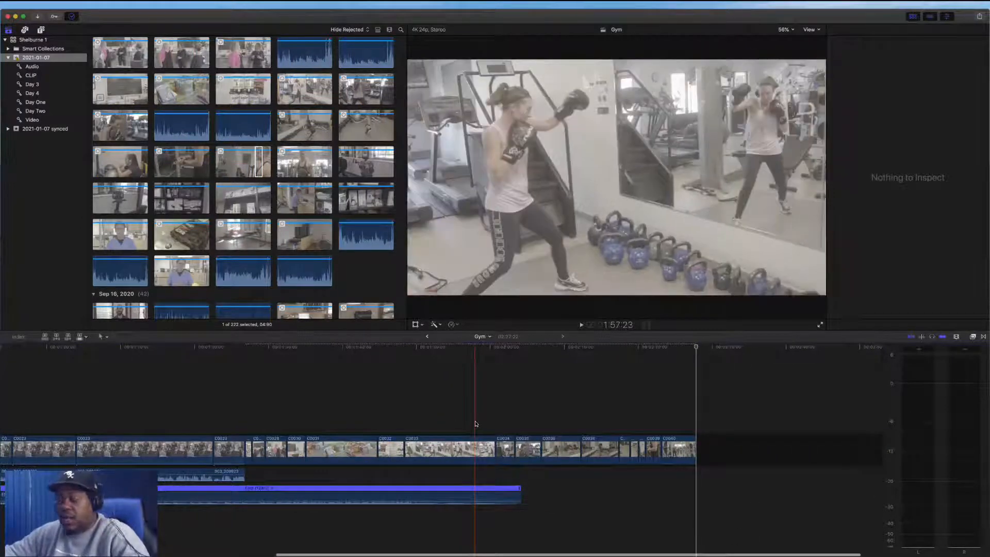
drag(699, 422, 246, 455)
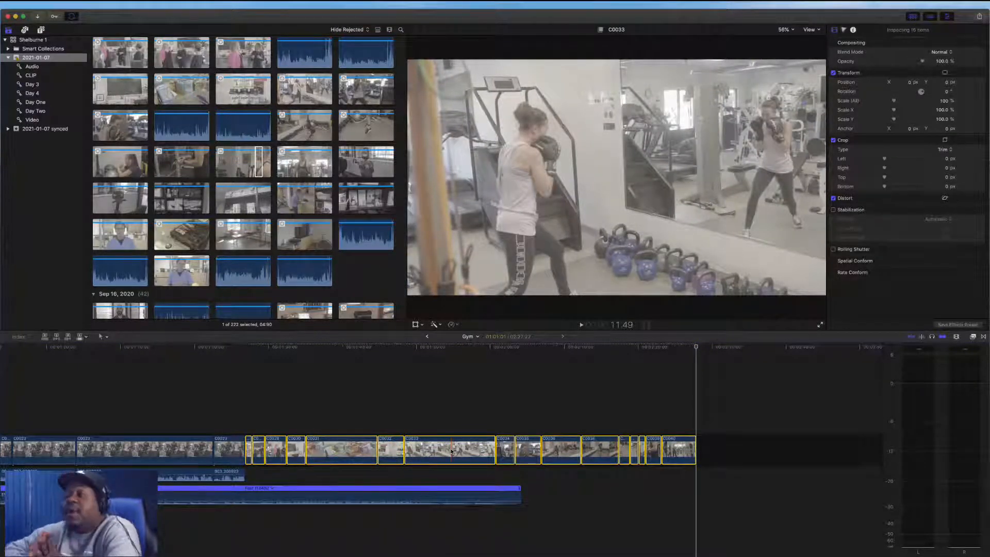
click(459, 325)
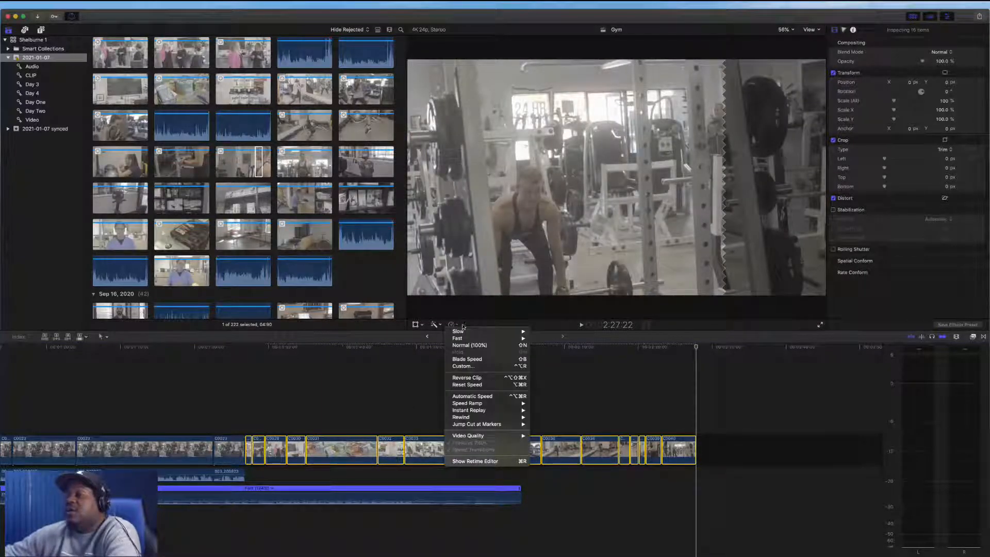
click(471, 321)
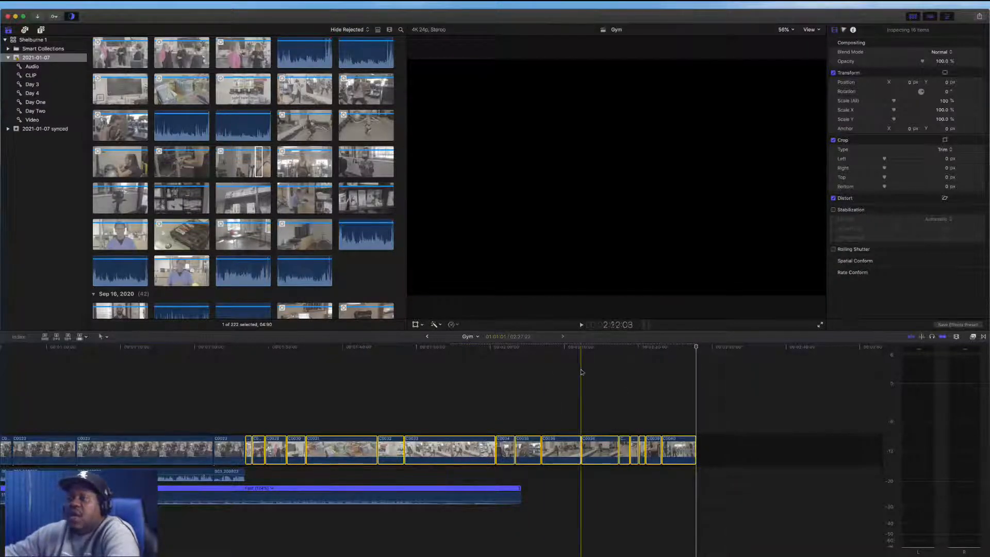
click(452, 325)
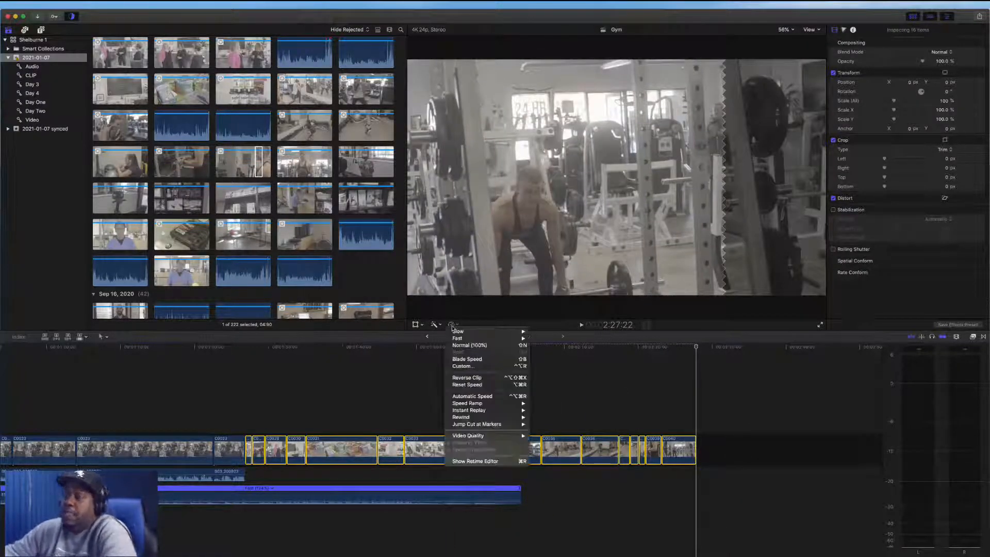
click(506, 398)
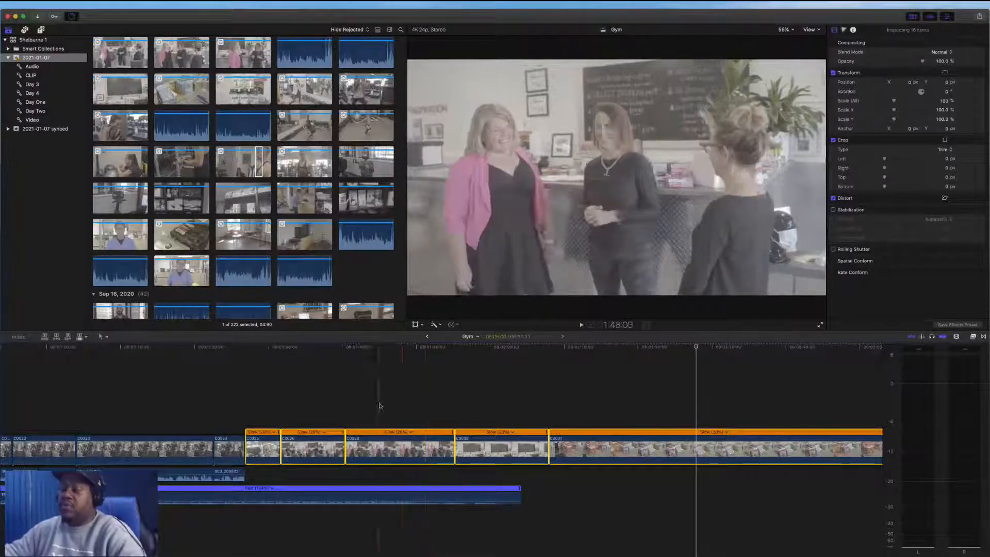
key(space)
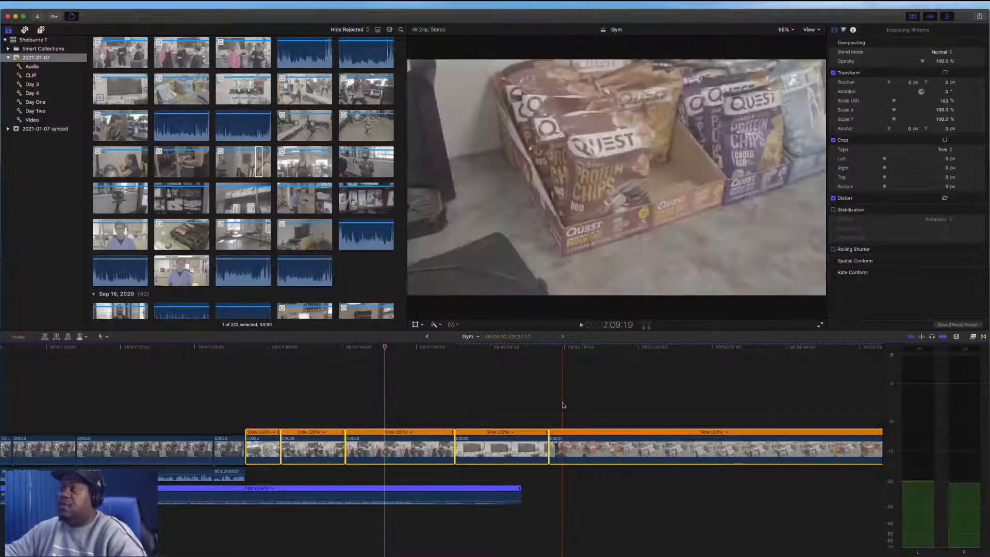
Play back the retimed B-roll and zoom out to review the whole Gym timeline
scroll(604, 415, right, 10)
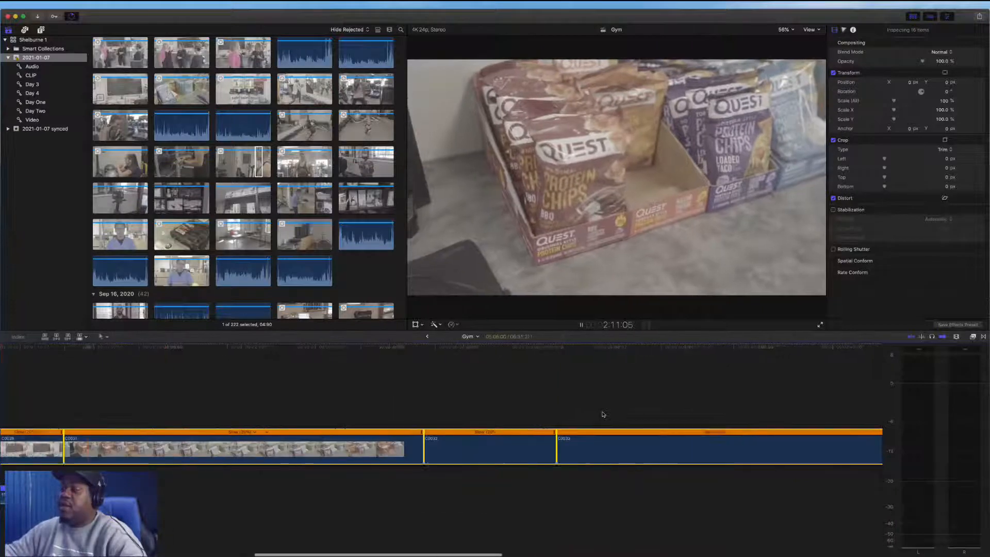
key(space)
key(space)
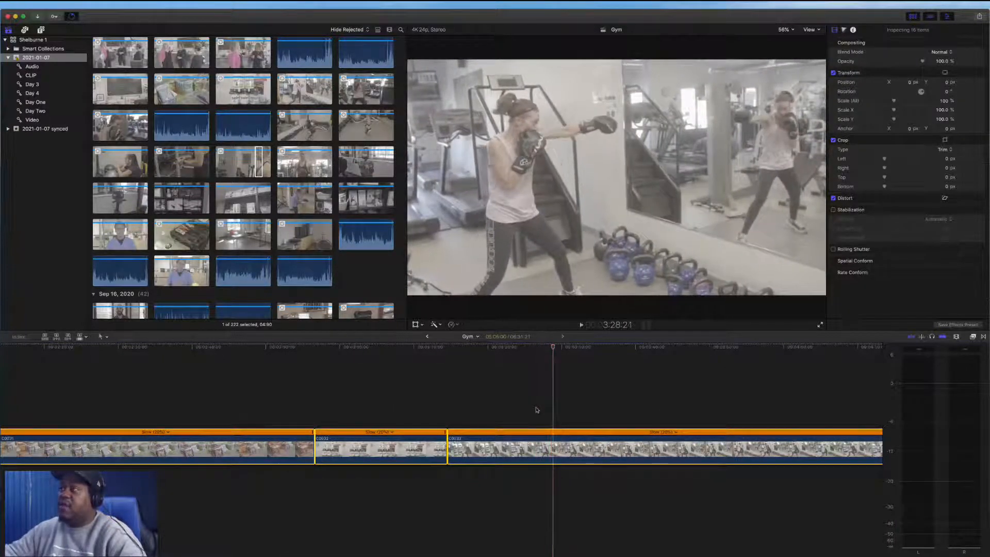
key(space)
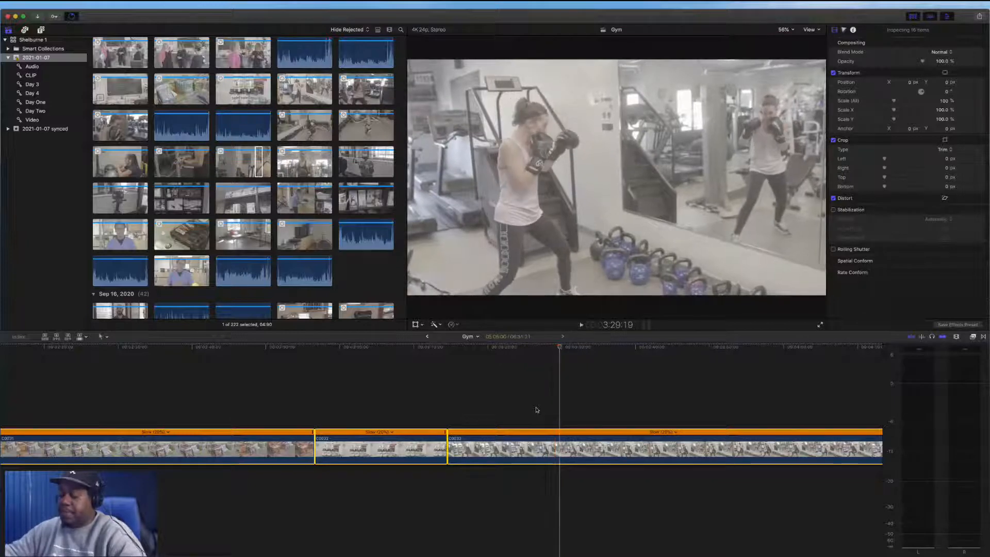
scroll(544, 413, left, 8)
key(super+minus)
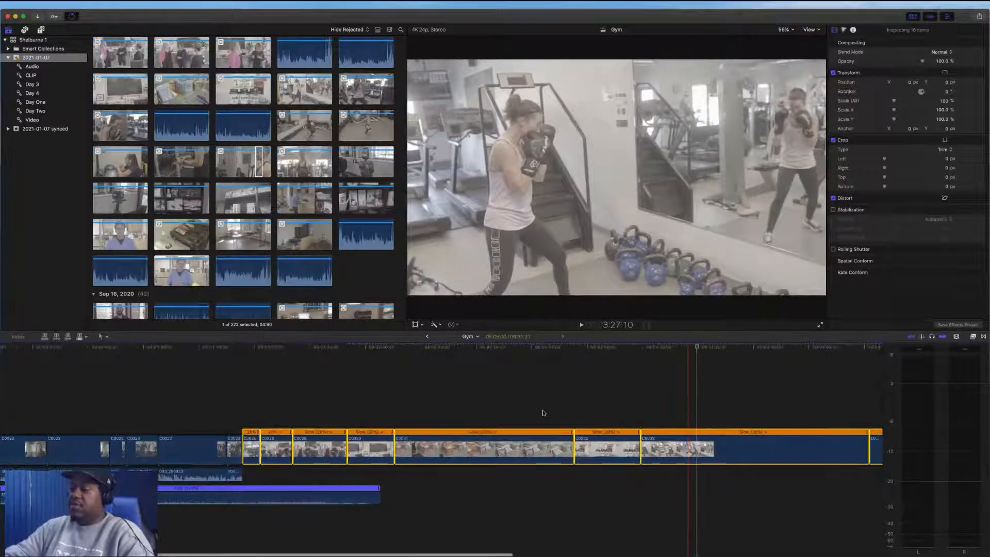
key(super+minus)
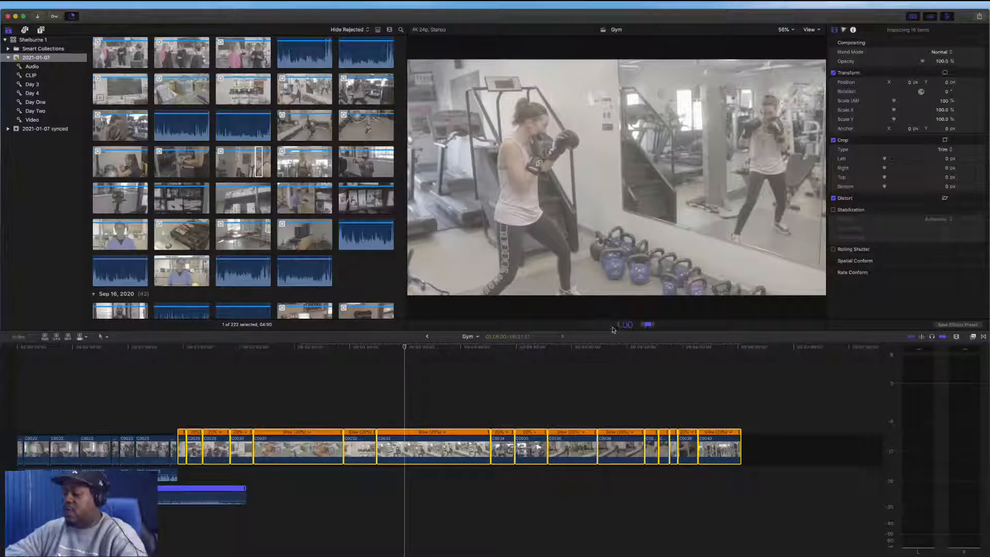
key(Return)
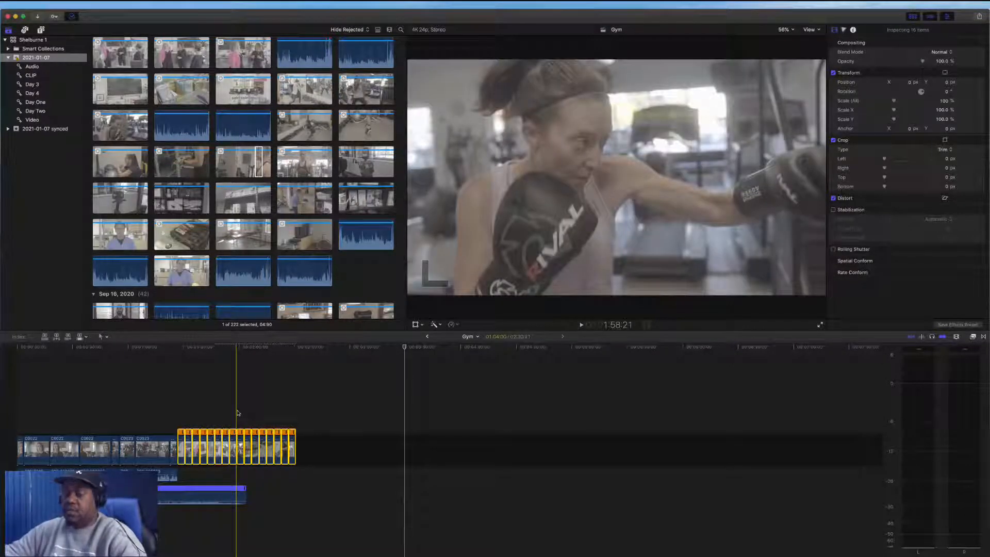
key(shift+z)
click(482, 400)
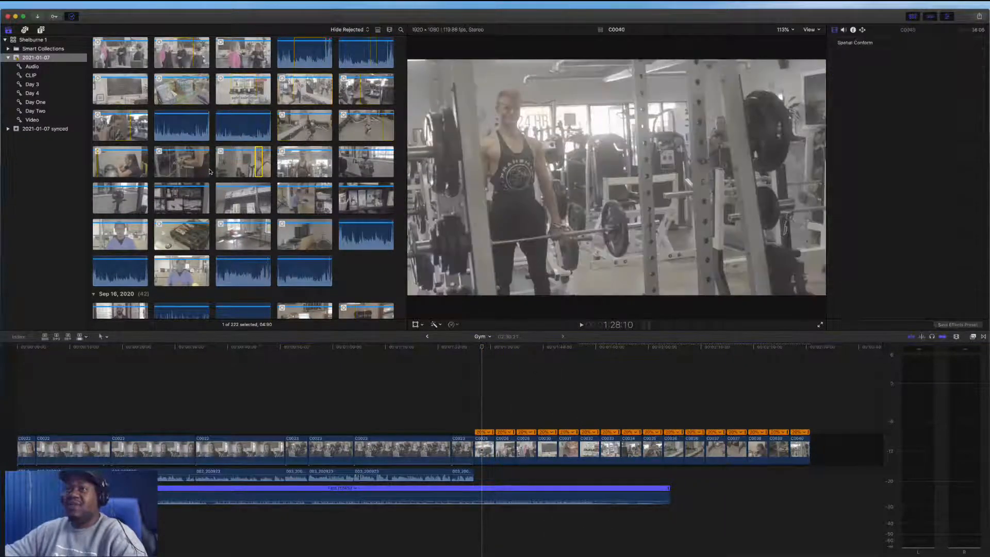
Move the C0026 clip from the end of the storyline to a connected position above the start of the timeline
scroll(210, 171, up, 2)
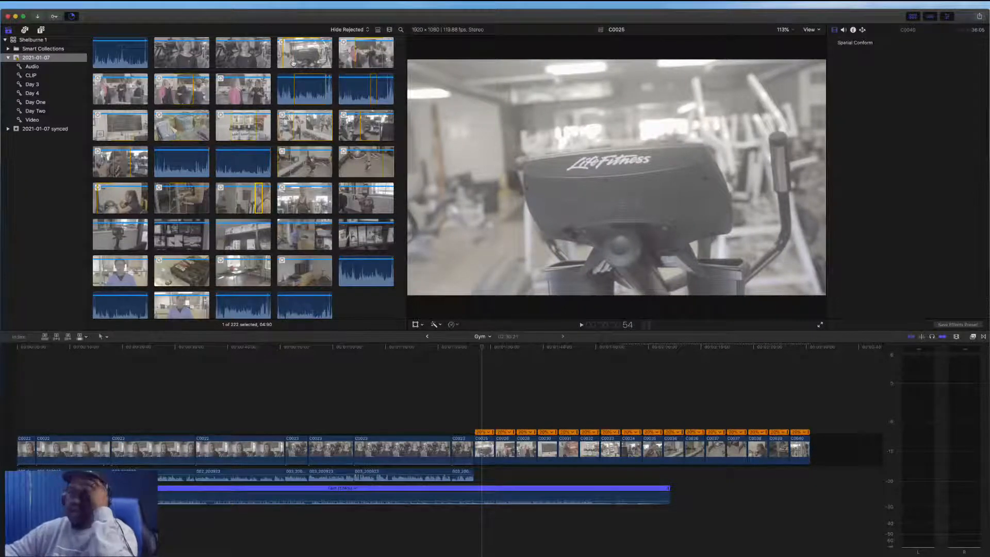
scroll(286, 192, down, 10)
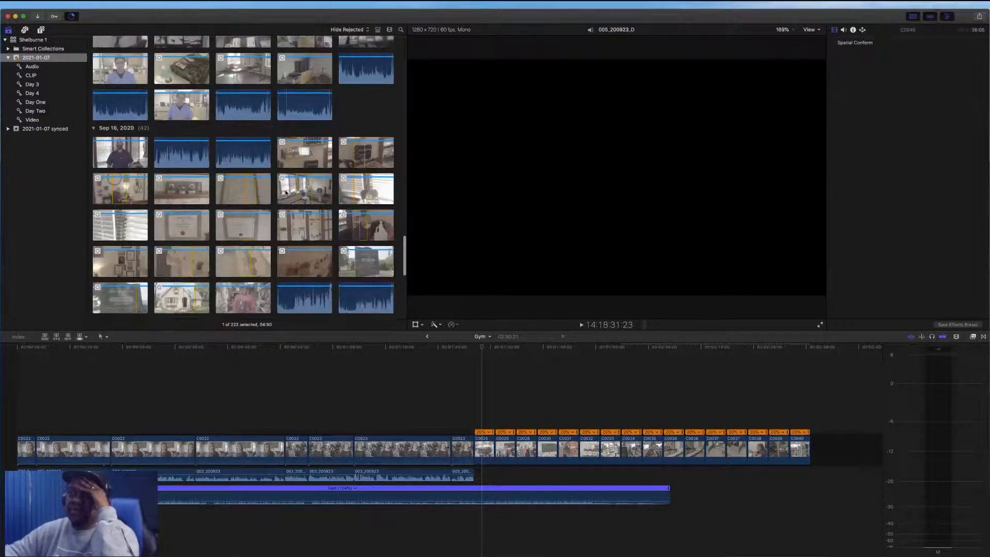
scroll(286, 193, up, 6)
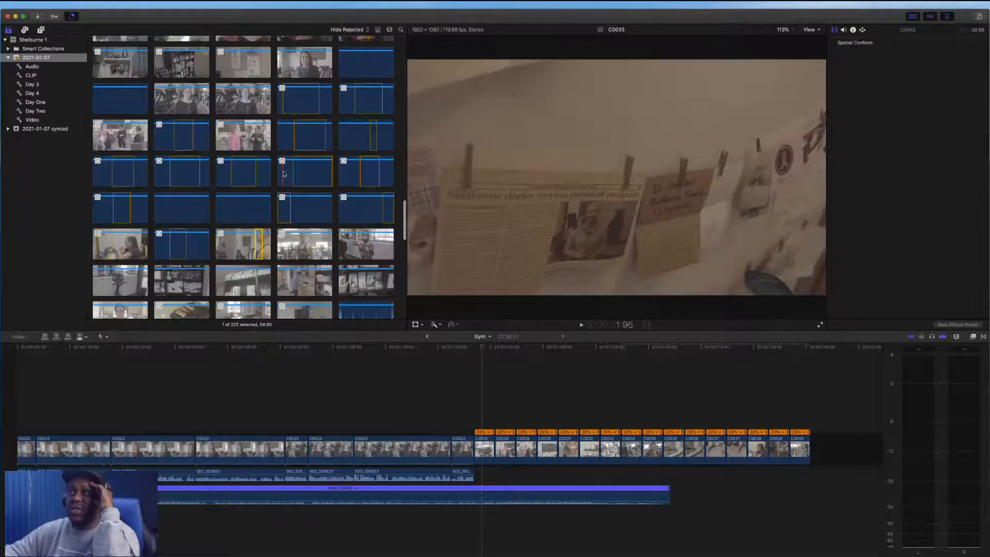
scroll(283, 174, up, 3)
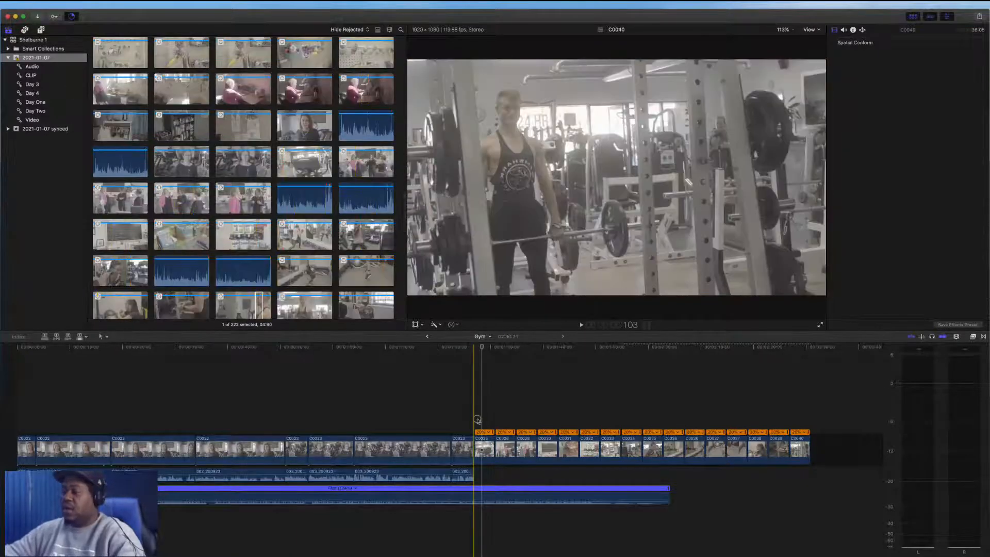
click(481, 428)
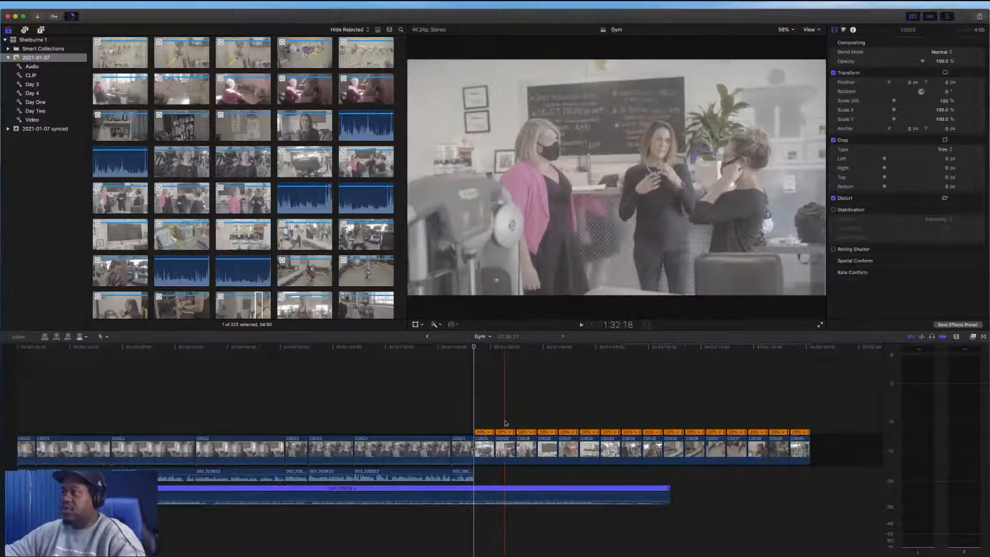
key(l)
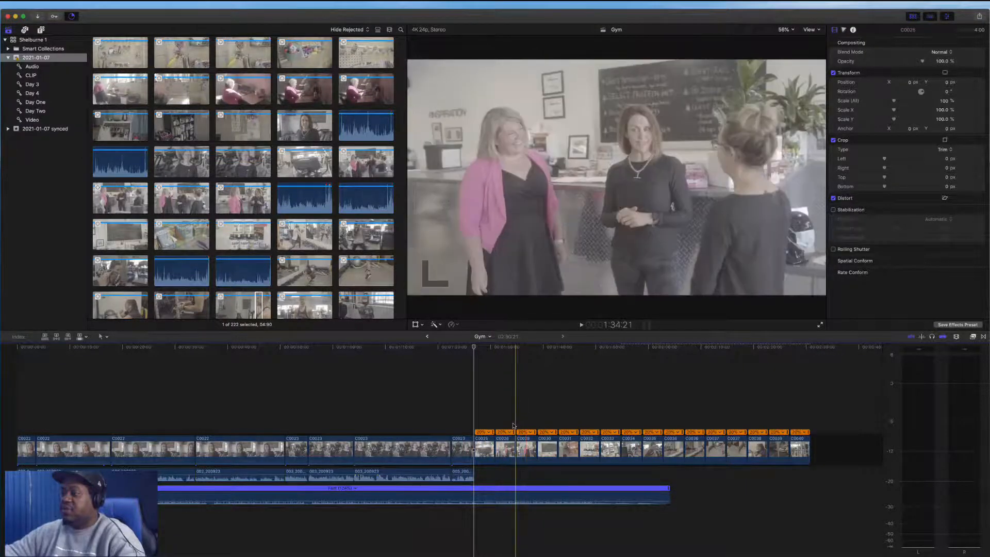
click(504, 447)
drag(504, 447, 67, 401)
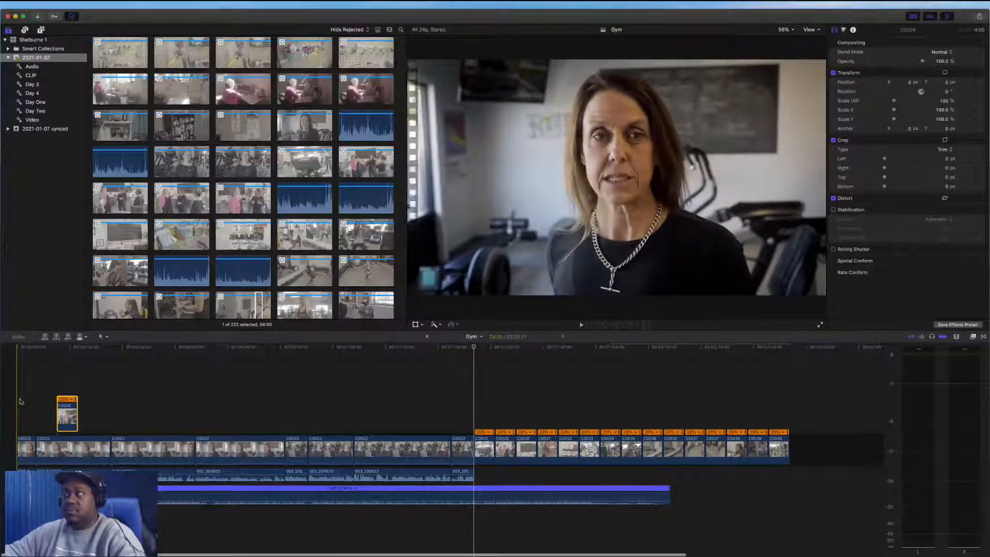
Shift the connected C0026 clip slightly earlier and slip its content with the Trim tool
key(space)
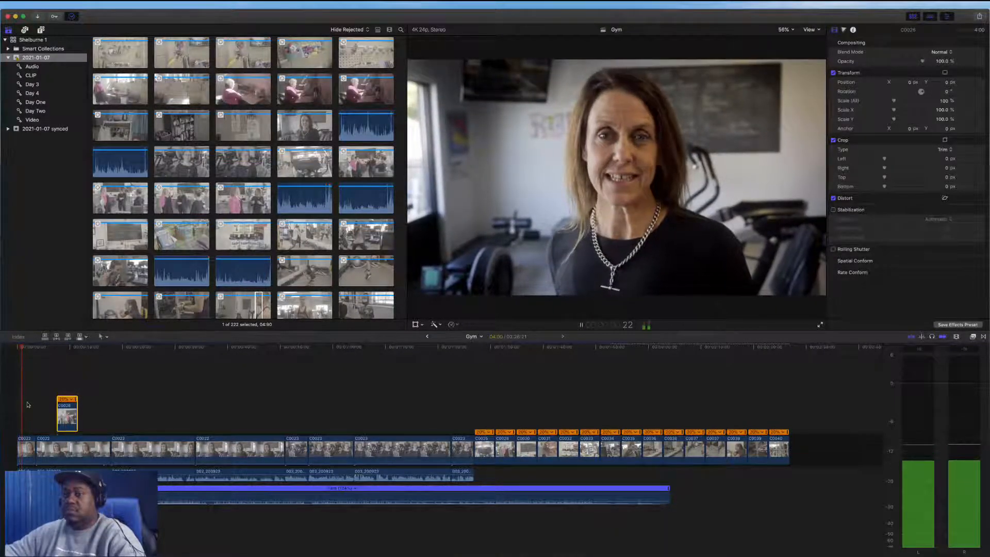
key(space)
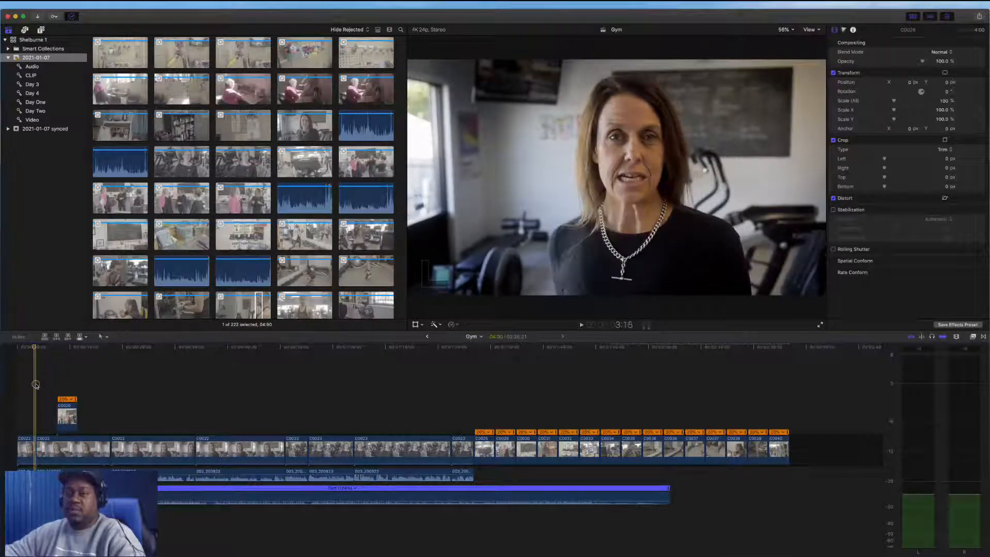
click(36, 385)
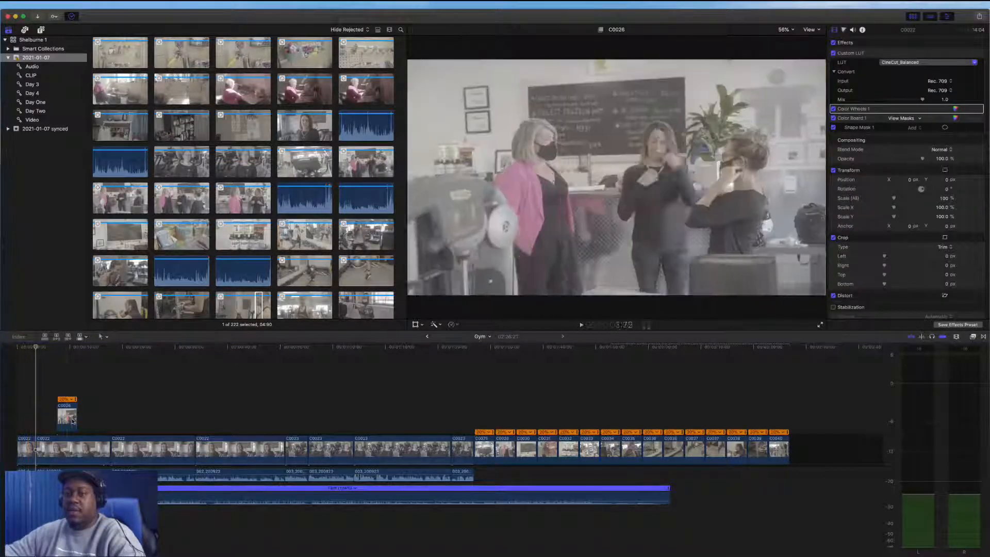
drag(71, 421, 49, 422)
key(space)
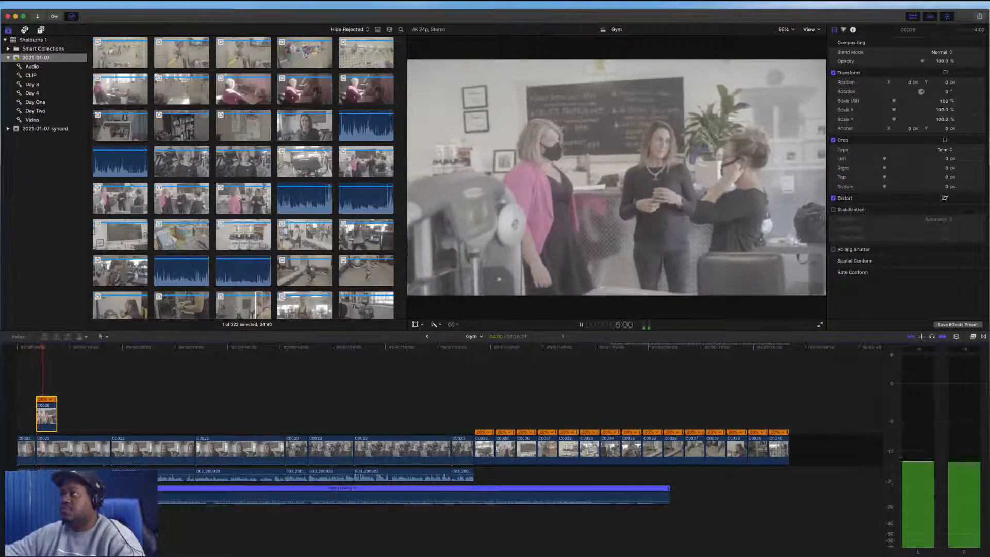
key(space)
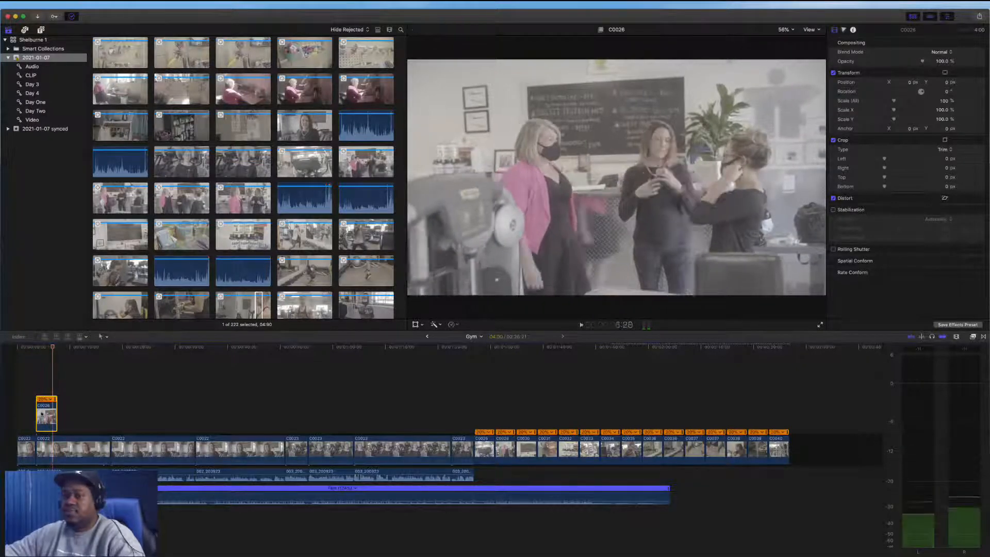
key(t)
drag(52, 414, 6, 413)
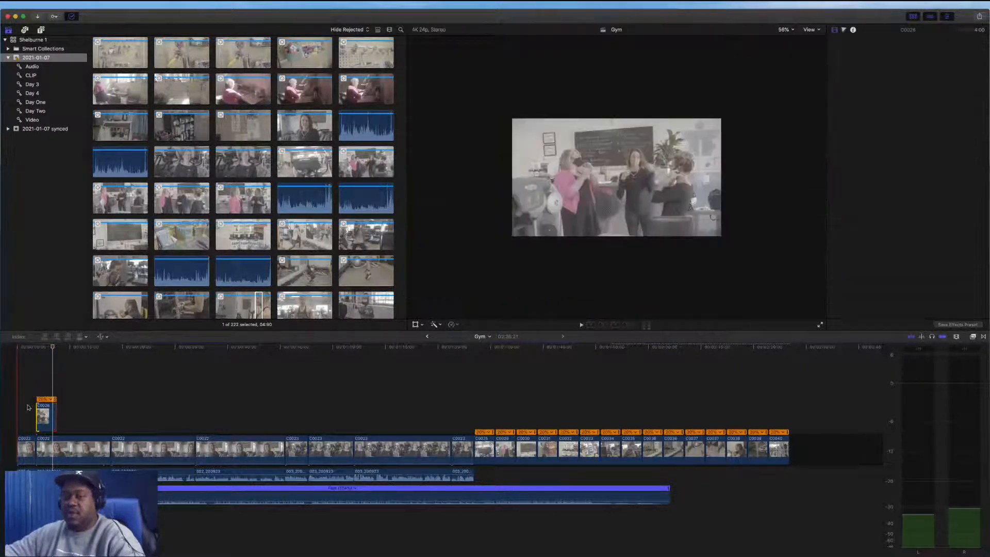
Delete the connected C0026 clip from the start of the timeline
key(space)
key(space)
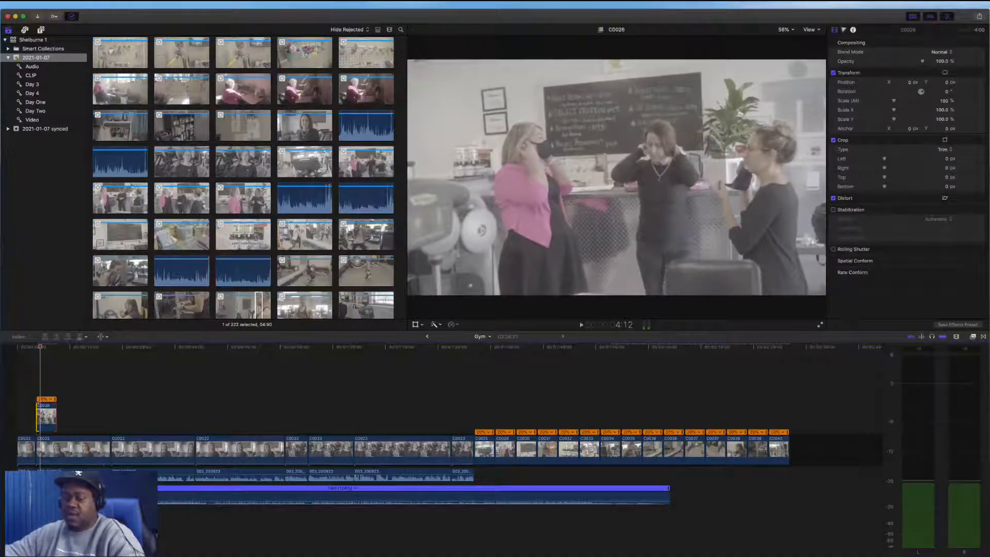
key(a)
key(Delete)
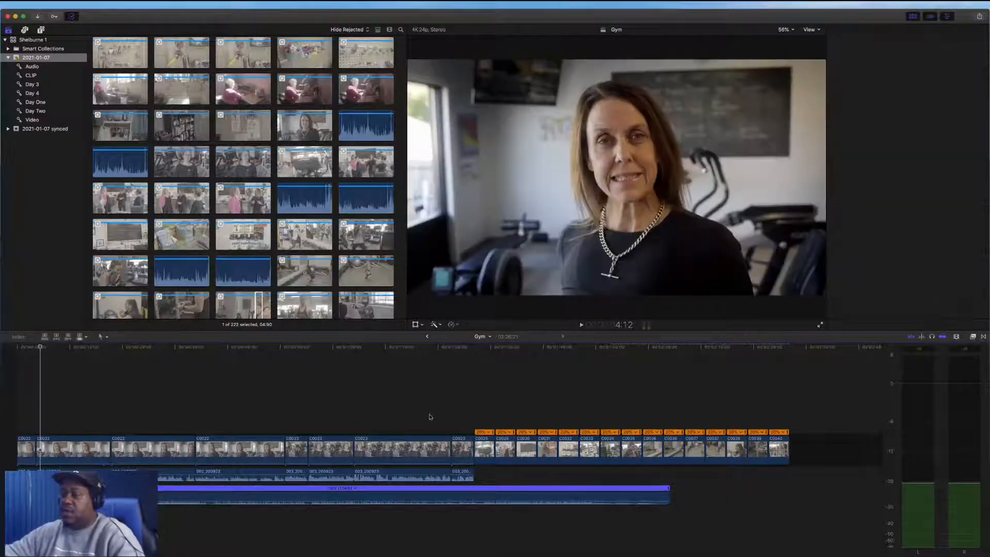
Move the C0028 clip from the storyline to a connected position above the timeline's start and slip its content
drag(504, 449, 44, 416)
key(t)
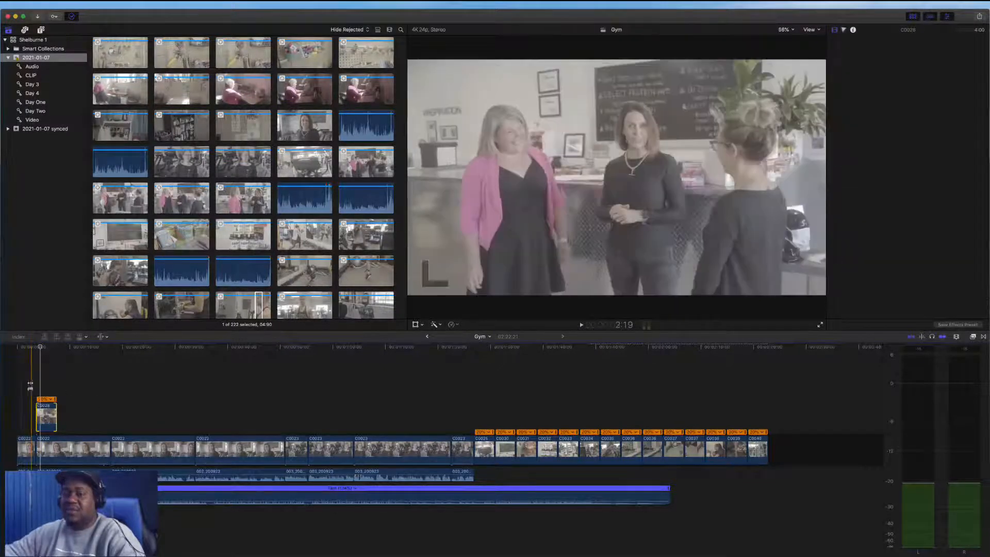
key(space)
key(a)
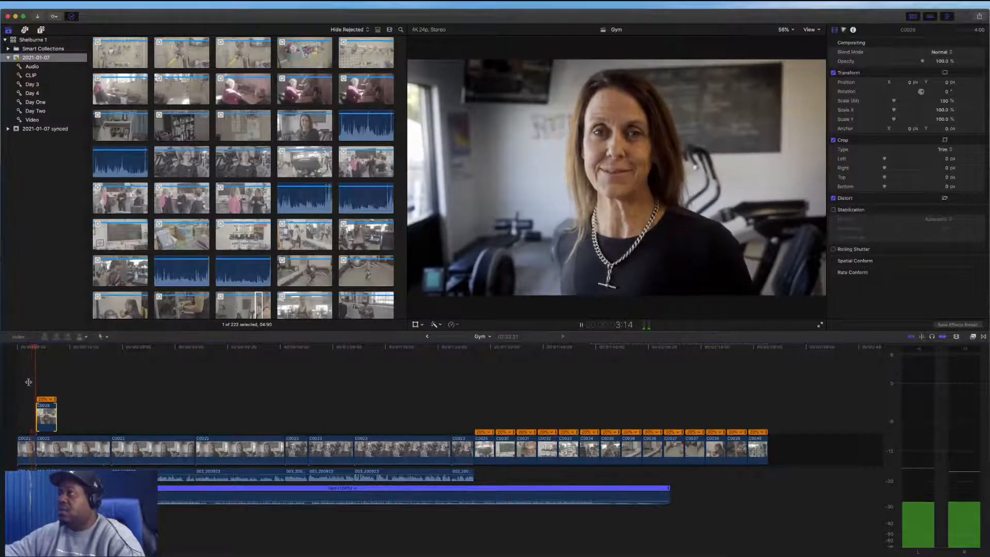
key(space)
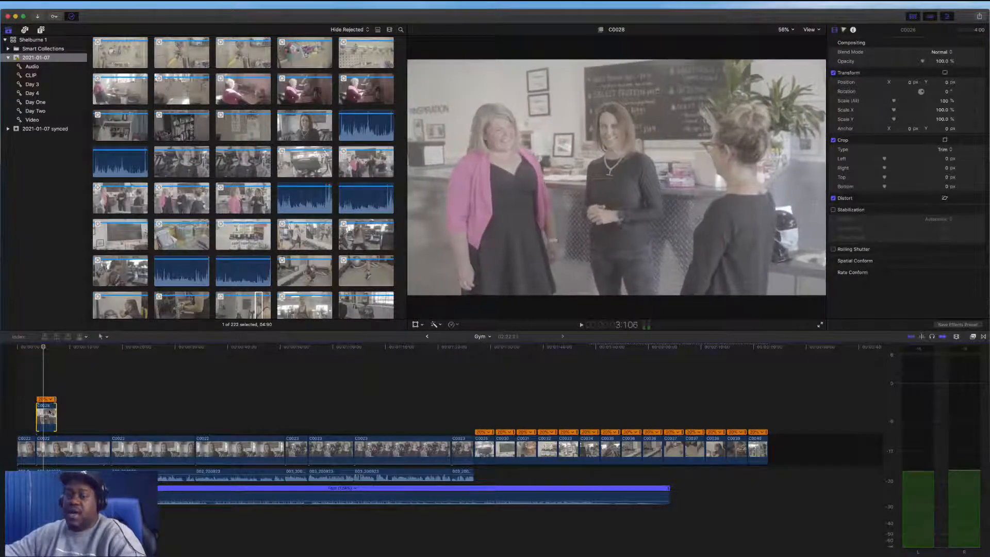
key(t)
drag(39, 415, 16, 410)
key(space)
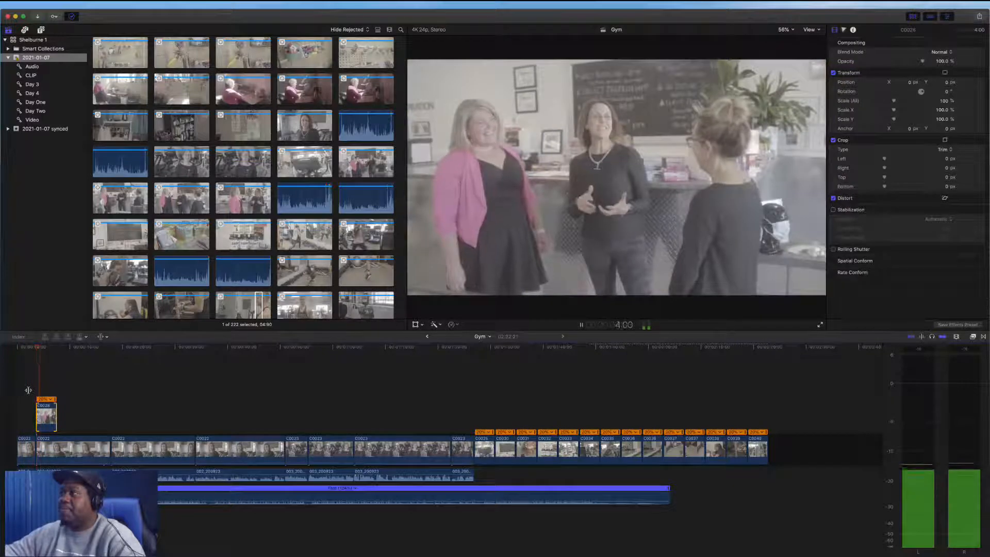
key(space)
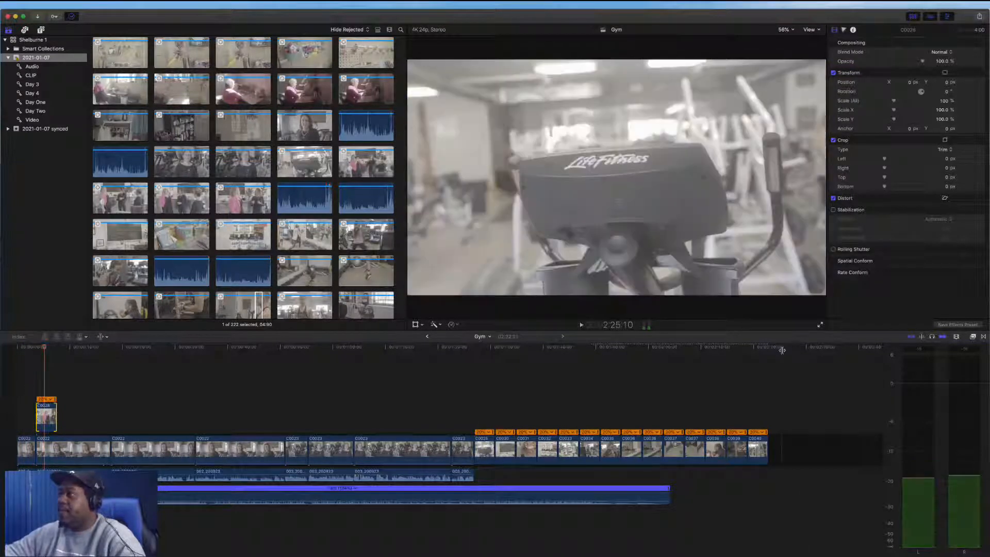
click(819, 325)
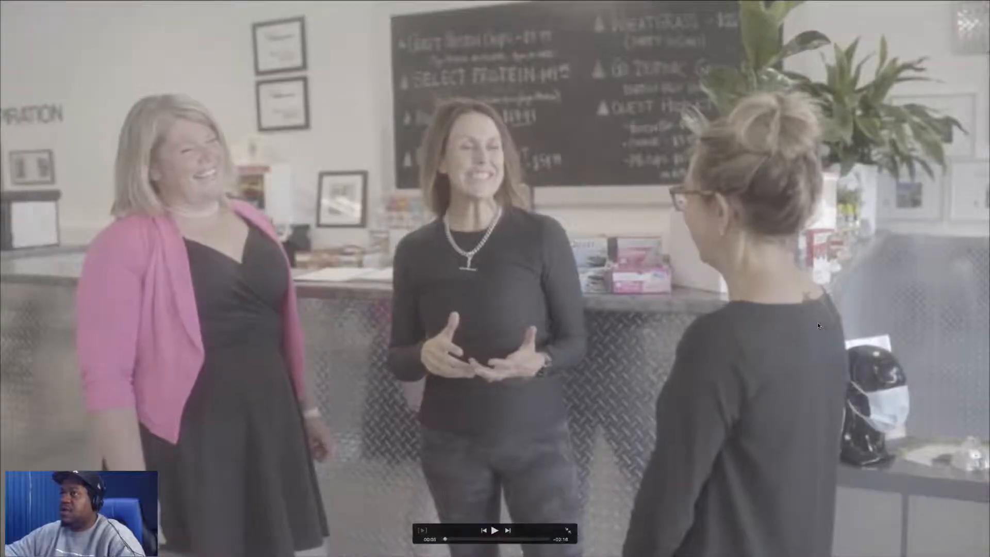
key(Escape)
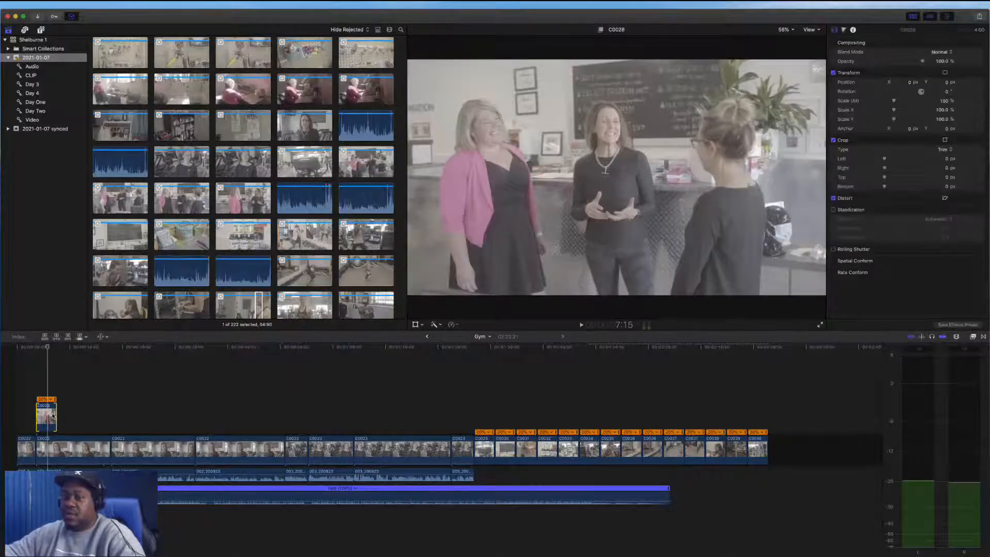
Trim the start and end of the connected C0028 clip into a short cutaway and play it back
drag(57, 413, 122, 412)
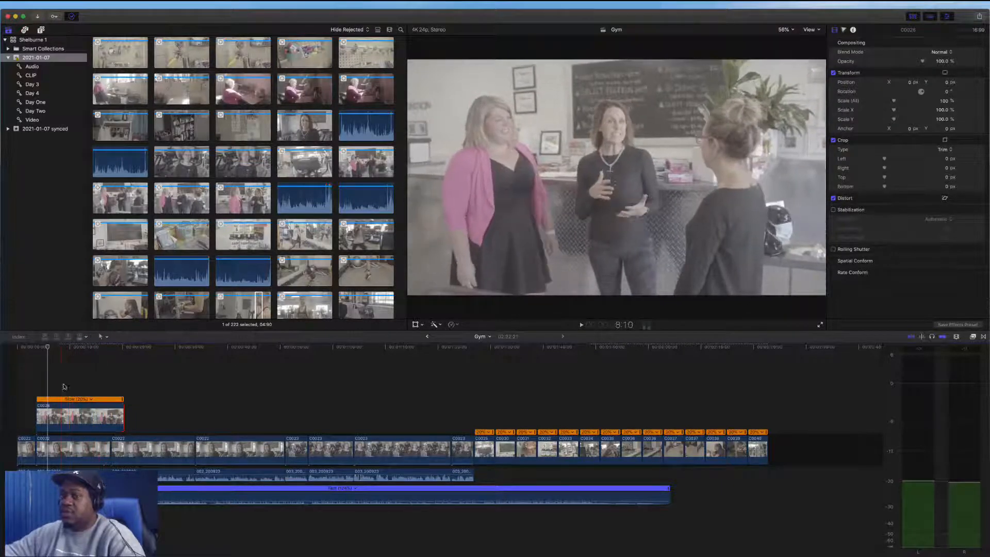
mouse_move(37, 416)
mouse_down()
mouse_move(140, 417)
mouse_move(11, 416)
mouse_move(37, 417)
mouse_up()
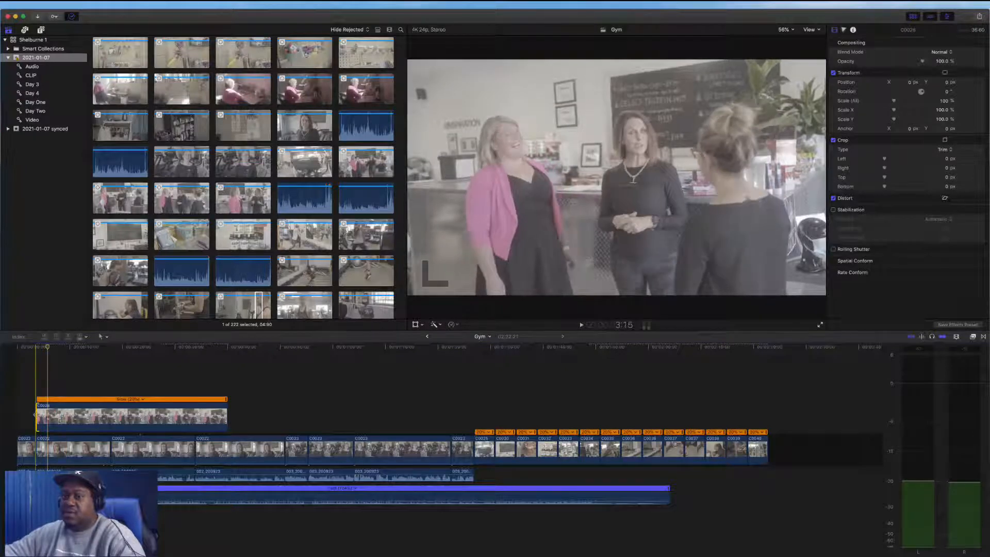
drag(37, 414, 66, 415)
drag(106, 416, 76, 417)
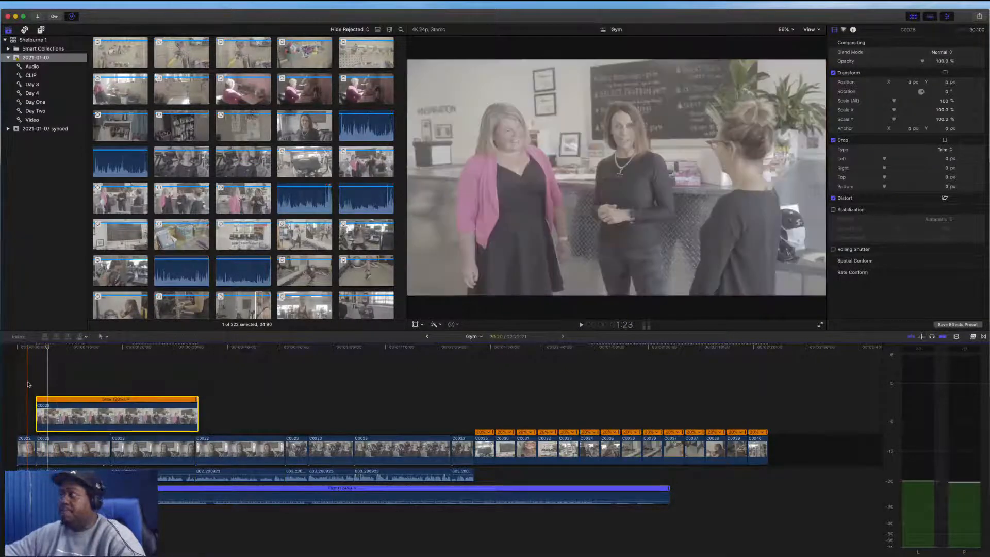
key(space)
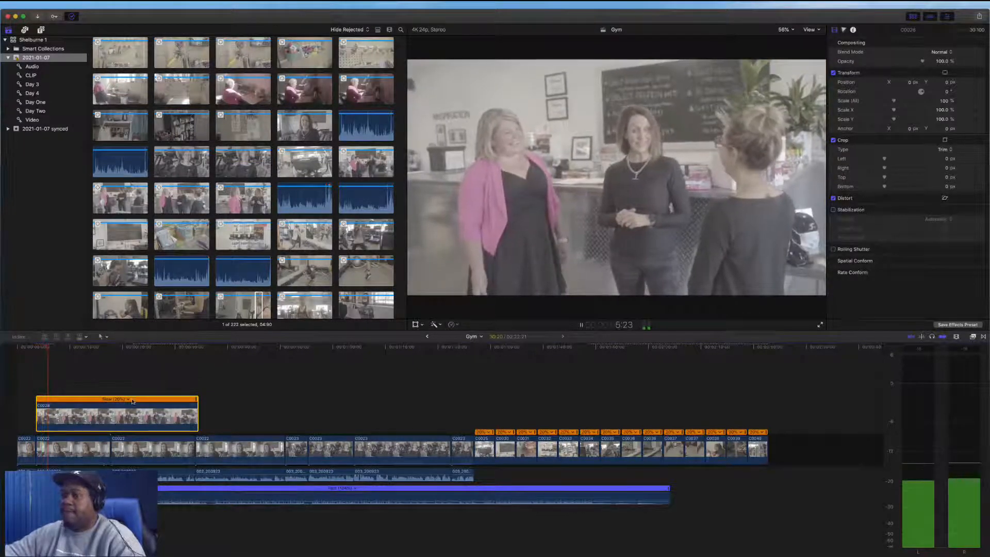
drag(198, 415, 57, 413)
key(space)
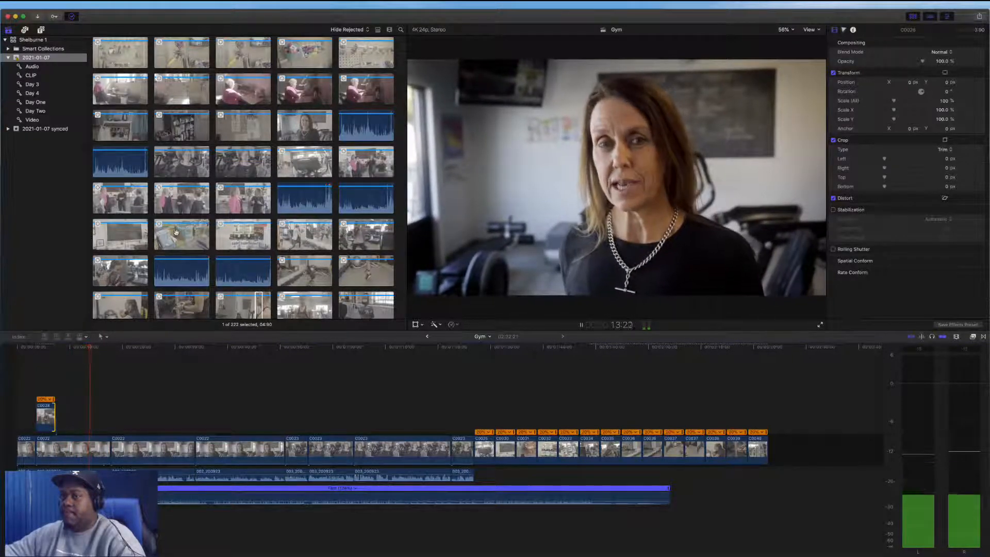
key(space)
scroll(176, 240, down, 3)
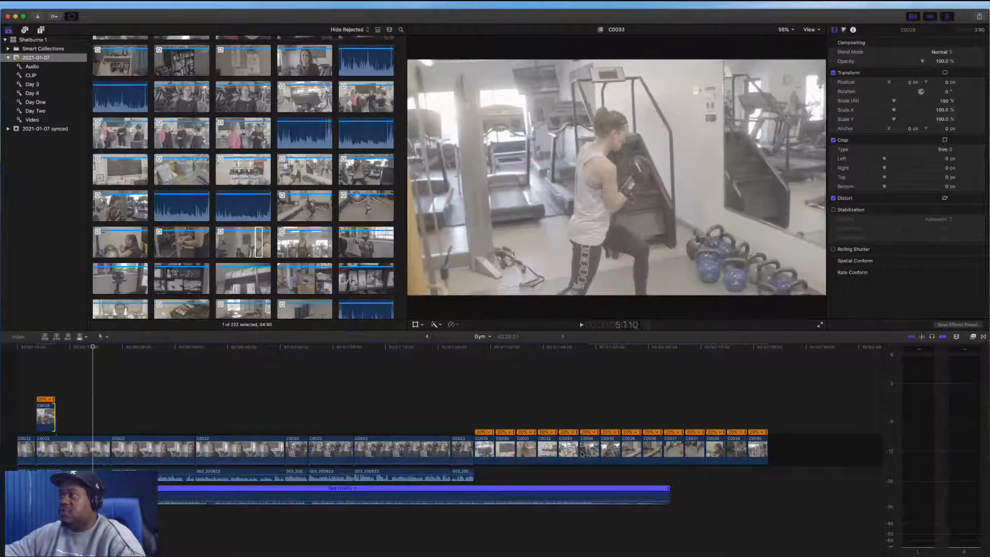
Move gym clips from the storyline up to connected positions over the start of the interview and play from there
drag(589, 424, 100, 415)
click(76, 390)
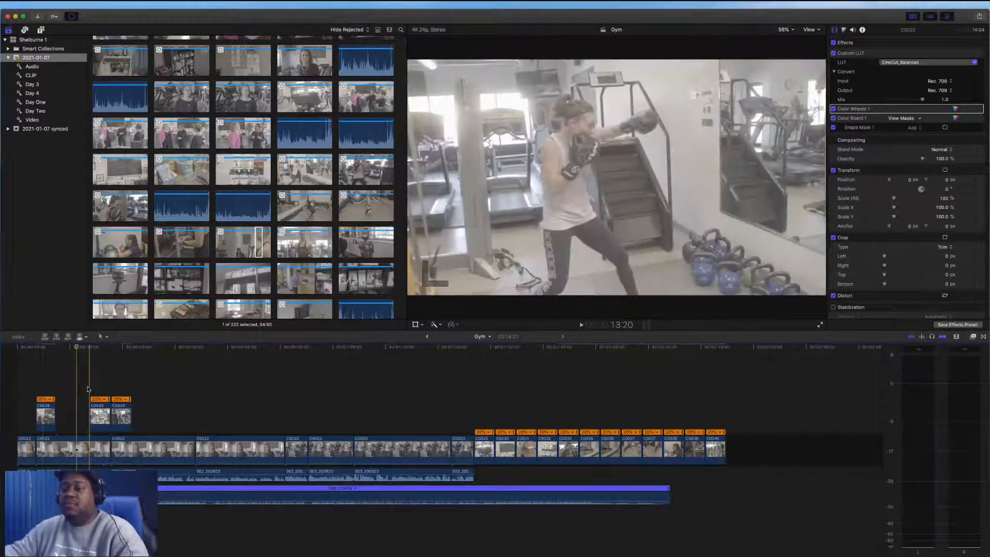
key(space)
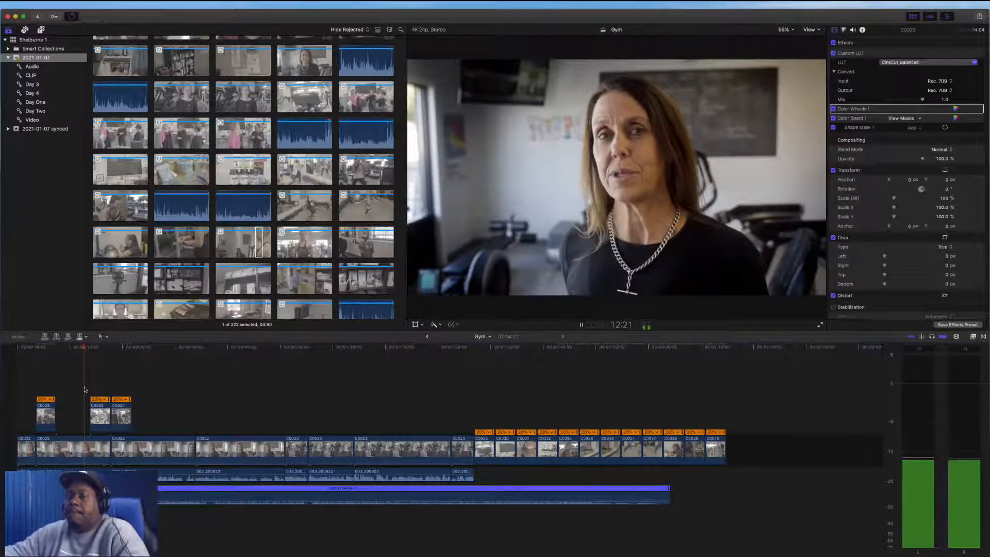
Move the C0034 connected clip further along over the interview and play it back
drag(121, 415, 267, 413)
key(space)
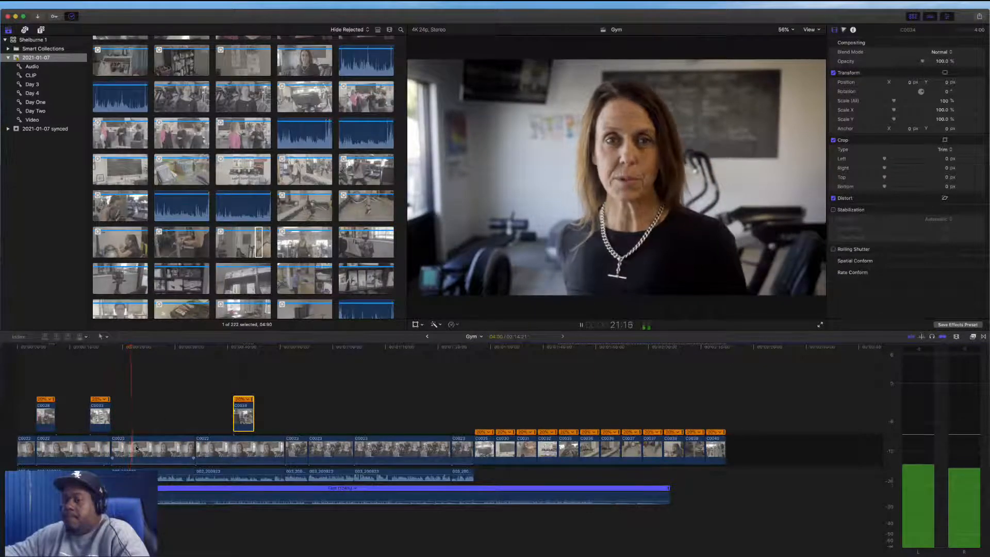
key(space)
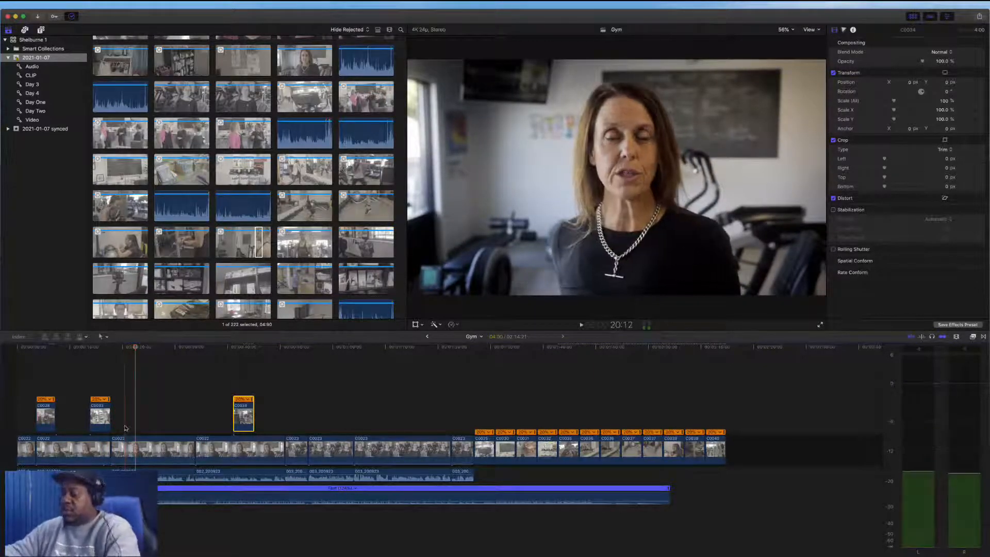
Blade the interview at a chosen frame near its start and delete the short segment before the cut
key(super+equal)
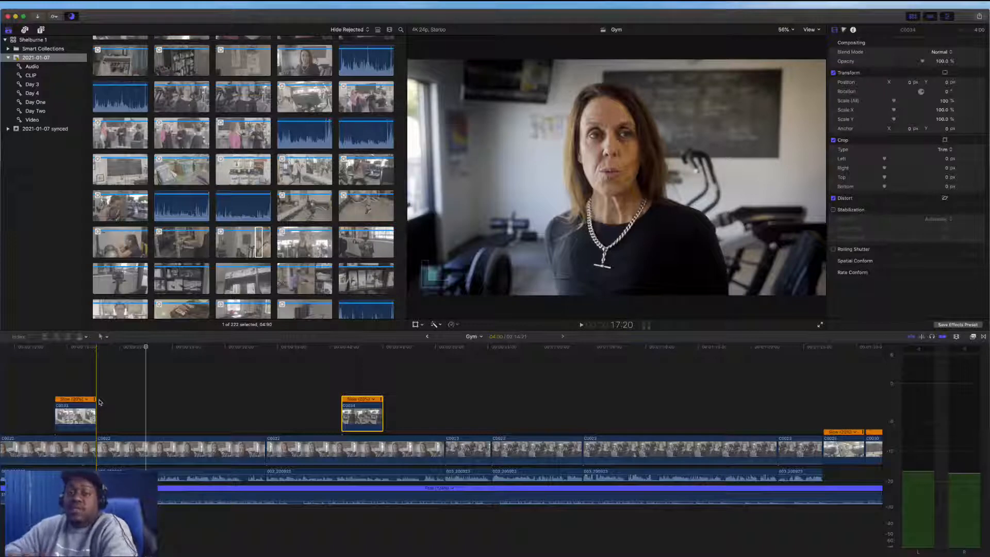
key(space)
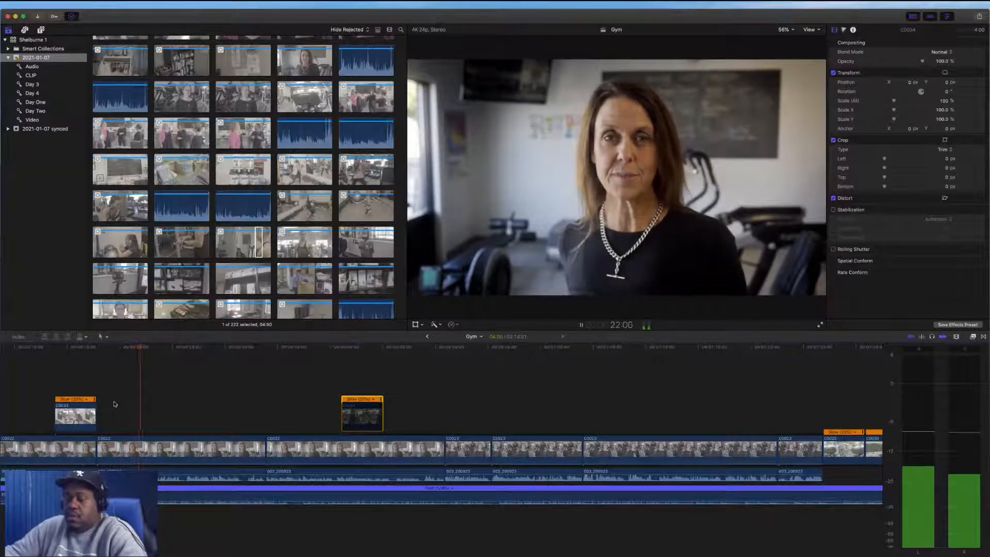
key(space)
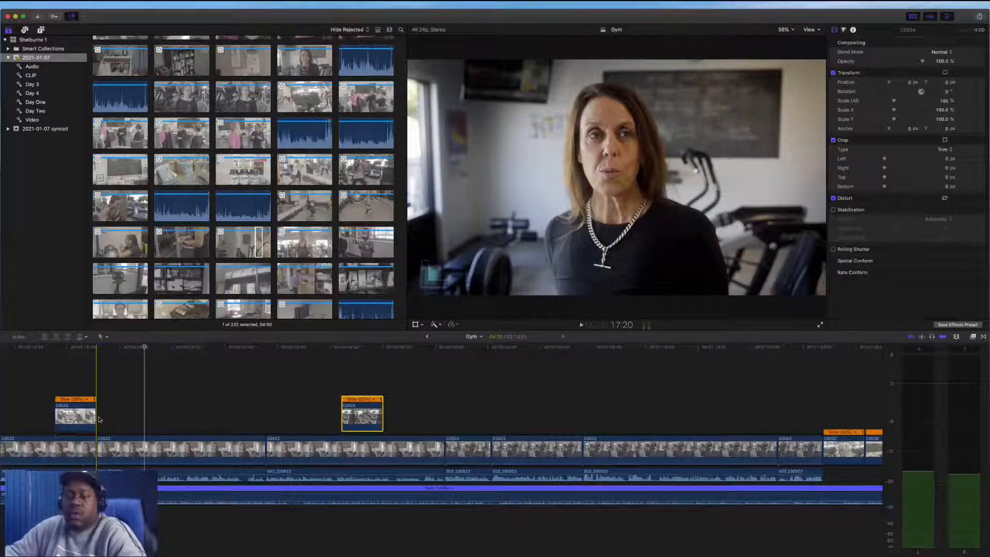
key(space)
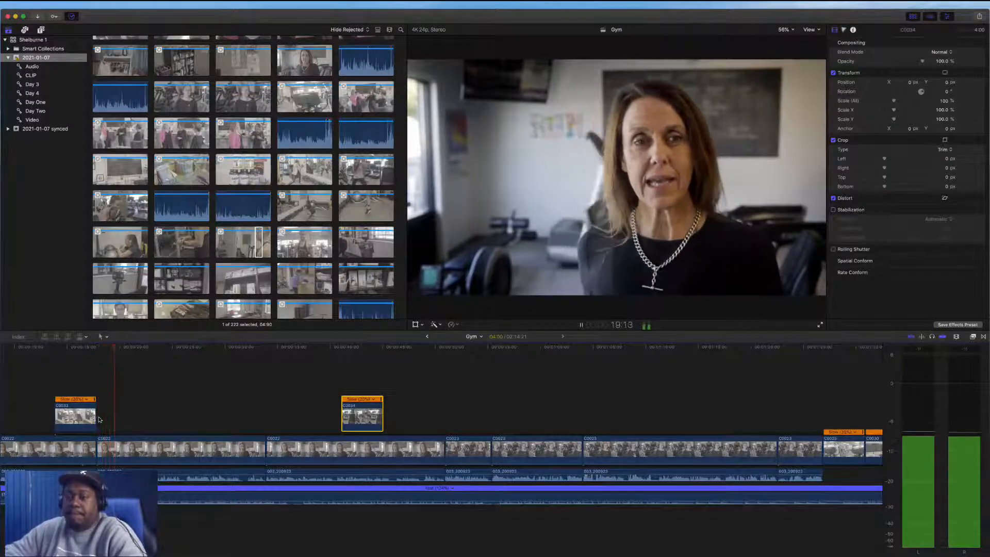
key(space)
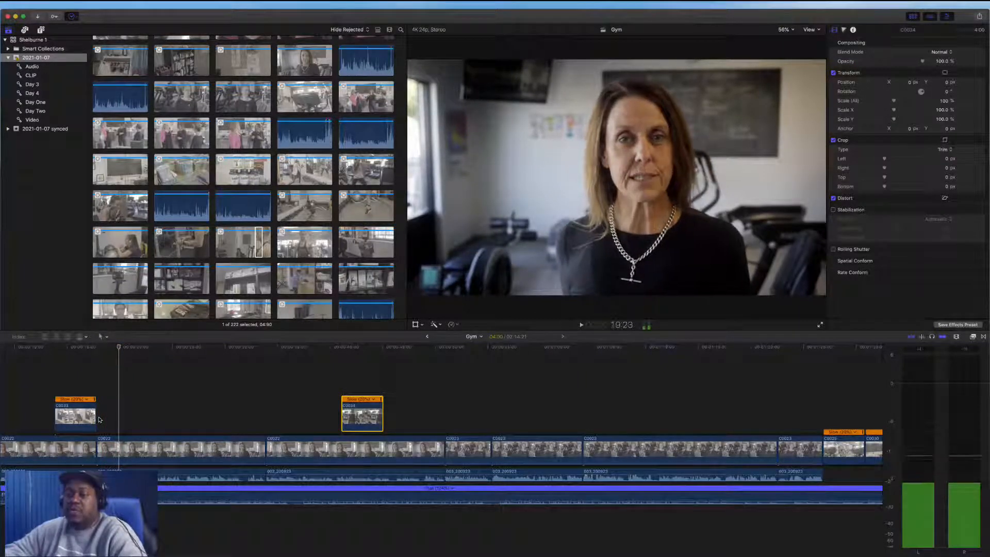
key(Left)
key(Left)
key(Left)
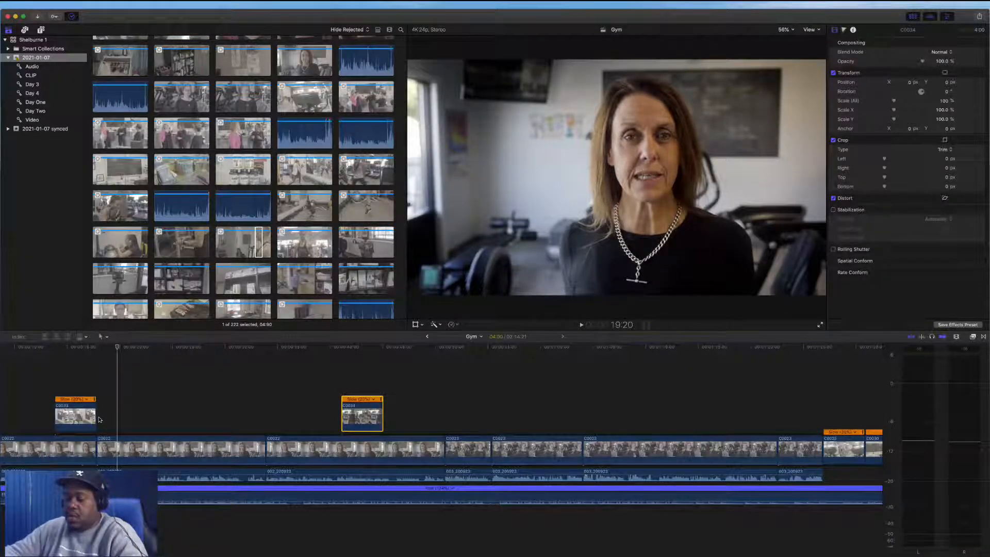
key(super+b)
click(106, 446)
key(Delete)
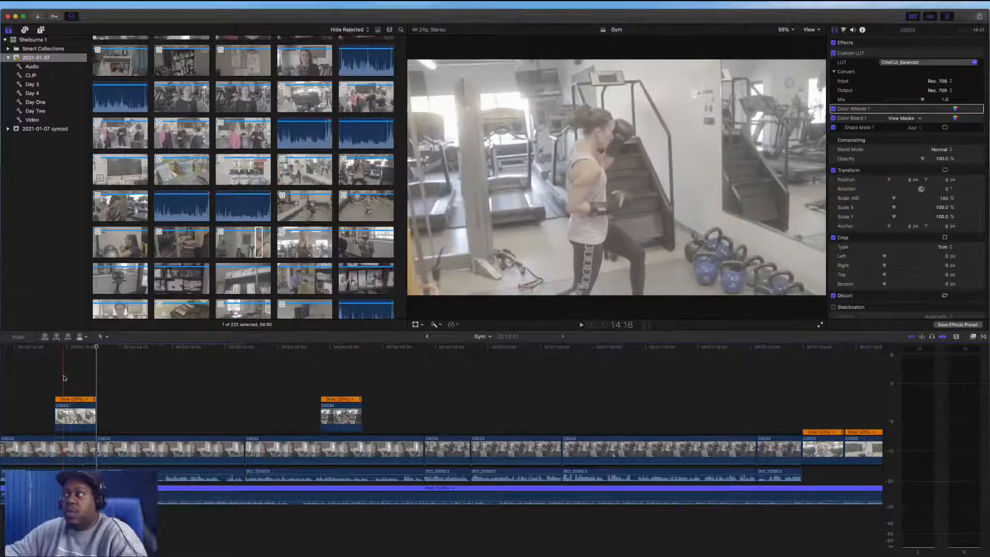
Move the C0035 clip from the storyline to a connected position over the opening interview
key(space)
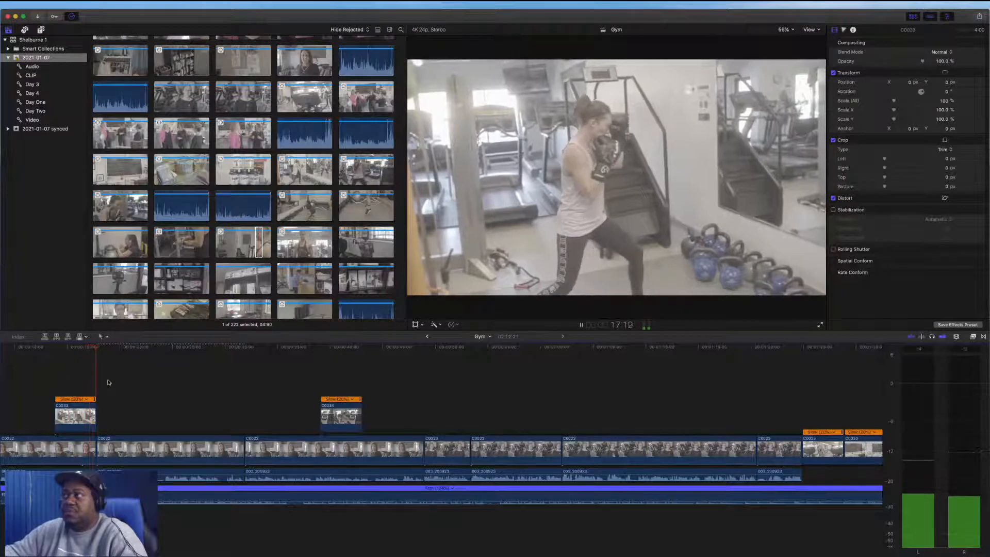
key(space)
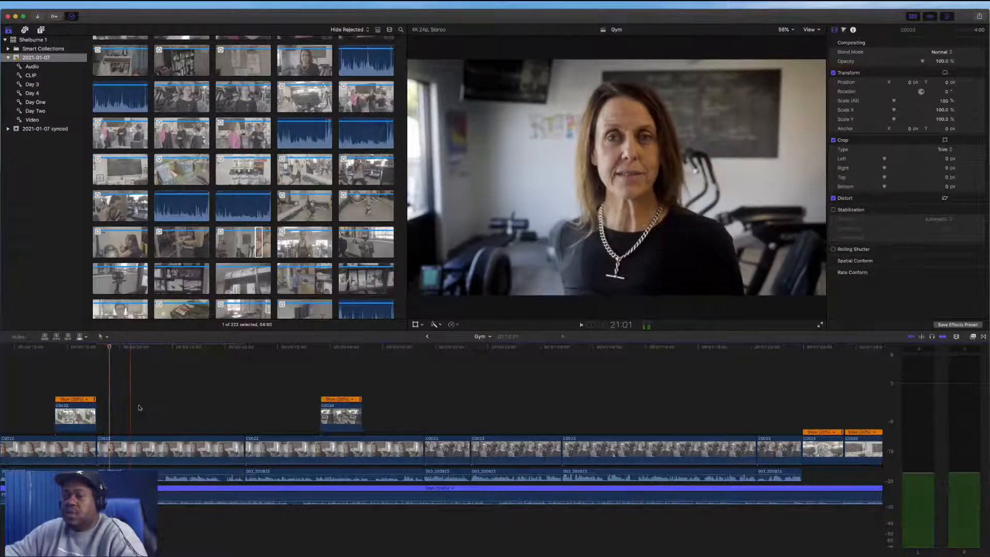
scroll(113, 383, left, 1)
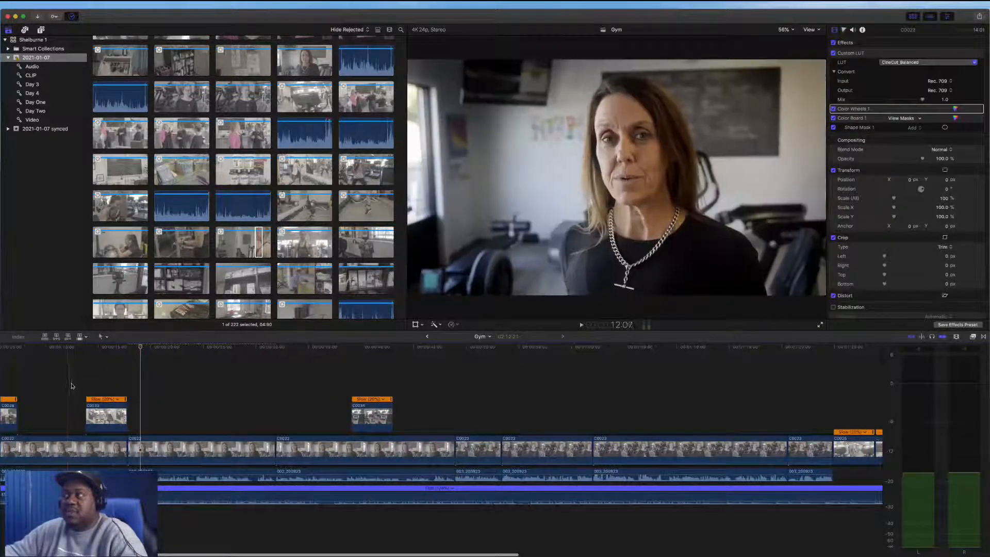
scroll(592, 403, right, 10)
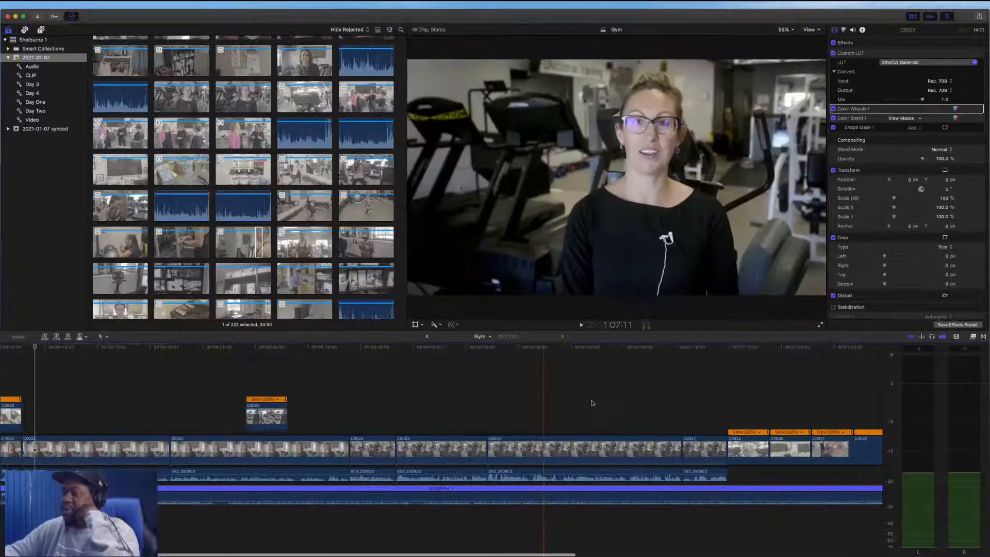
scroll(592, 403, right, 3)
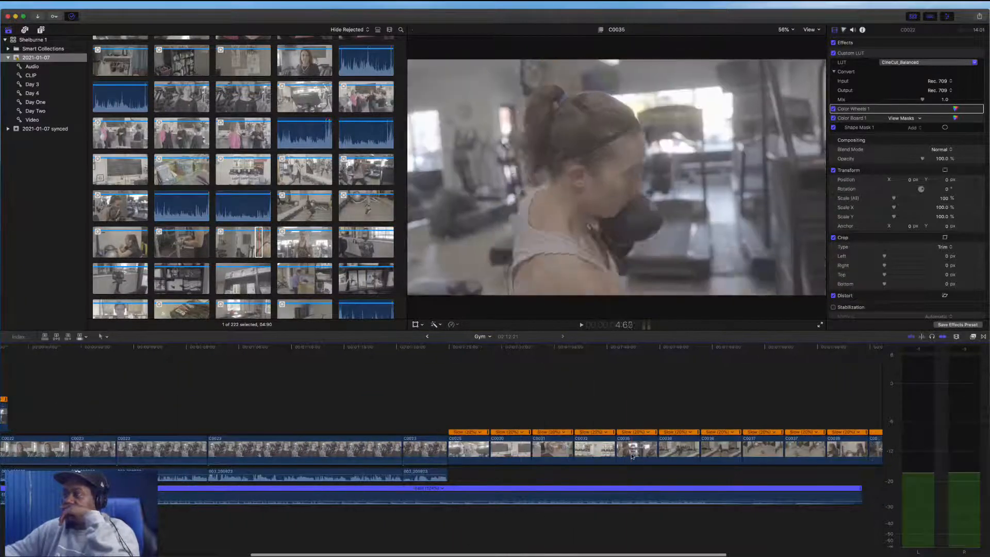
drag(633, 455, 203, 412)
scroll(77, 385, left, 4)
scroll(93, 389, left, 7)
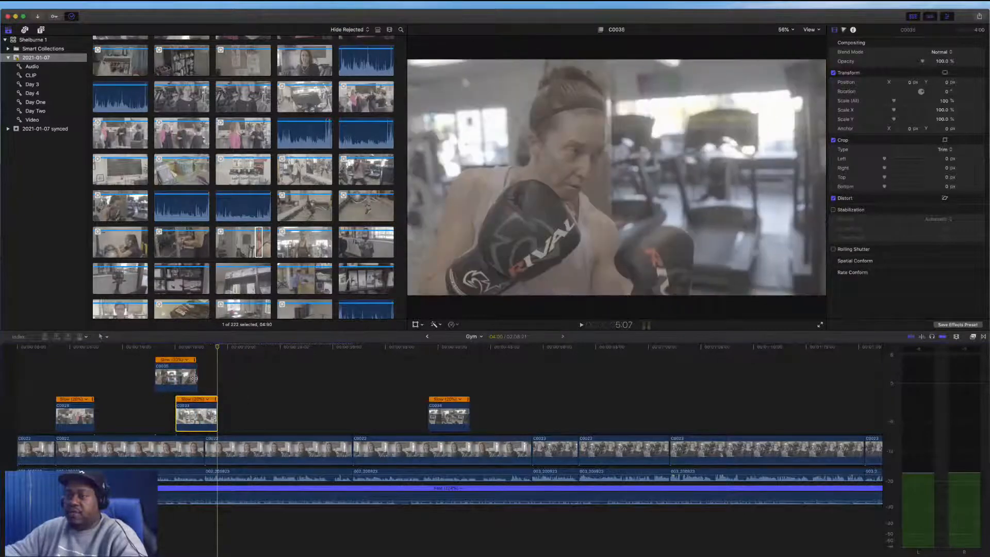
Place the C0035 cutaway in the same lane just before the neighbouring connected clip and play it back
drag(194, 379, 171, 380)
key(space)
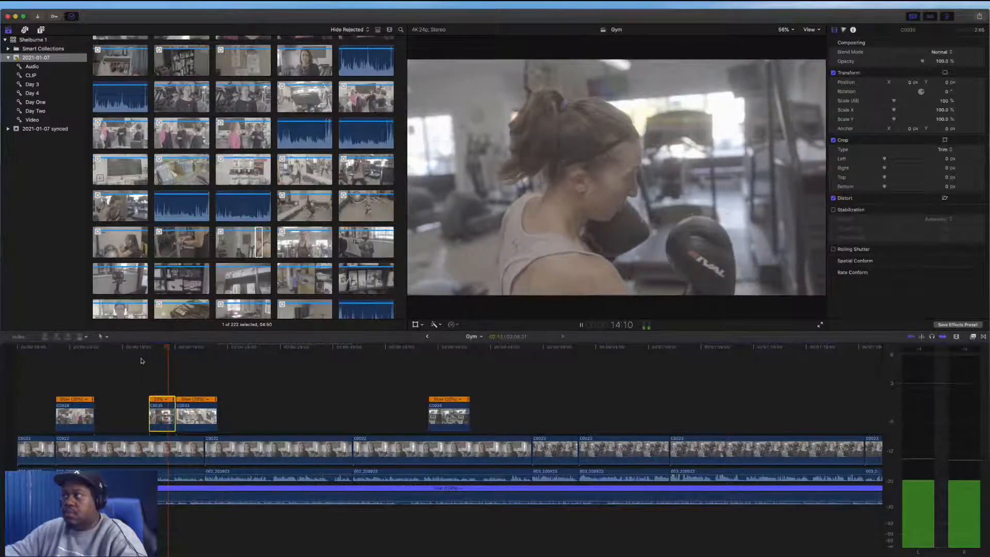
key(space)
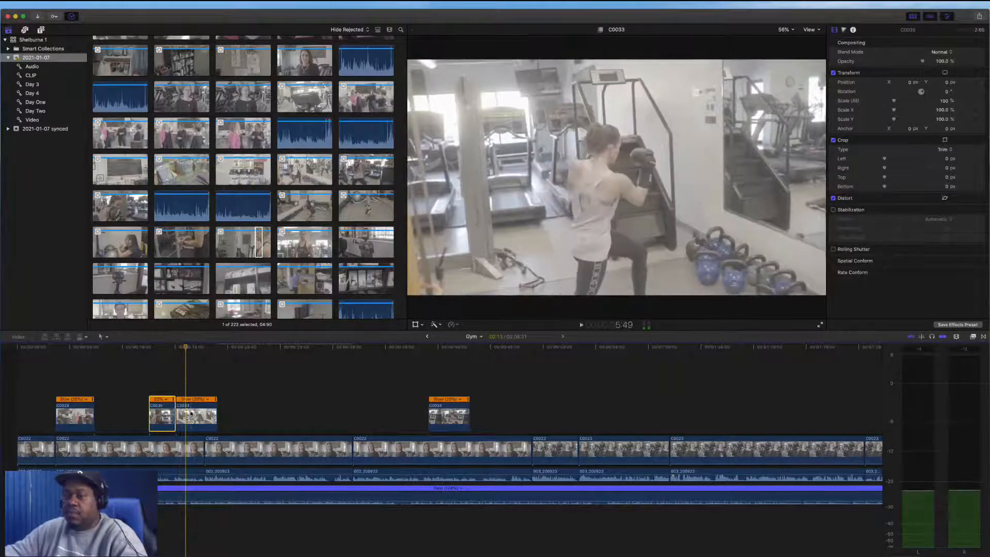
Slip the content of the connected clip following C0035 and play the result back
click(195, 415)
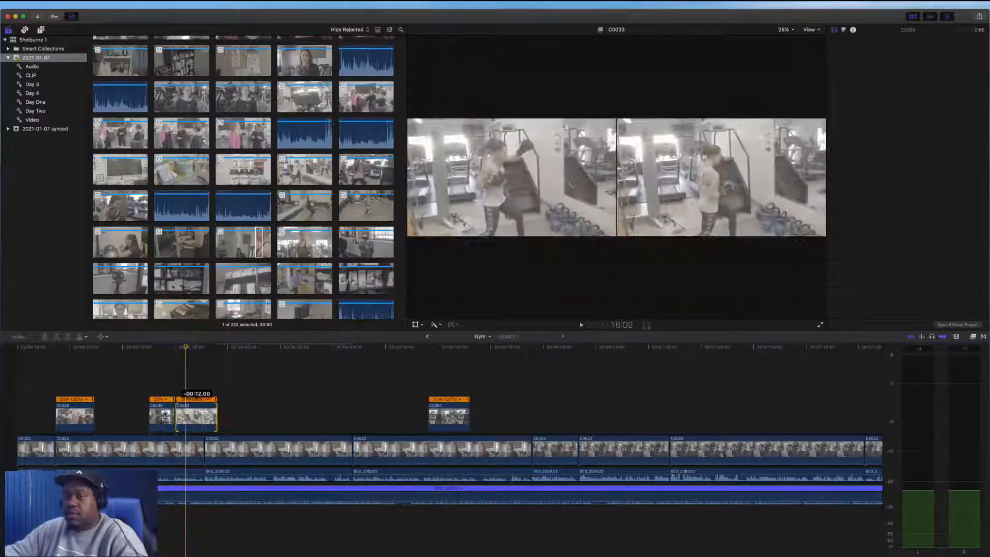
key(space)
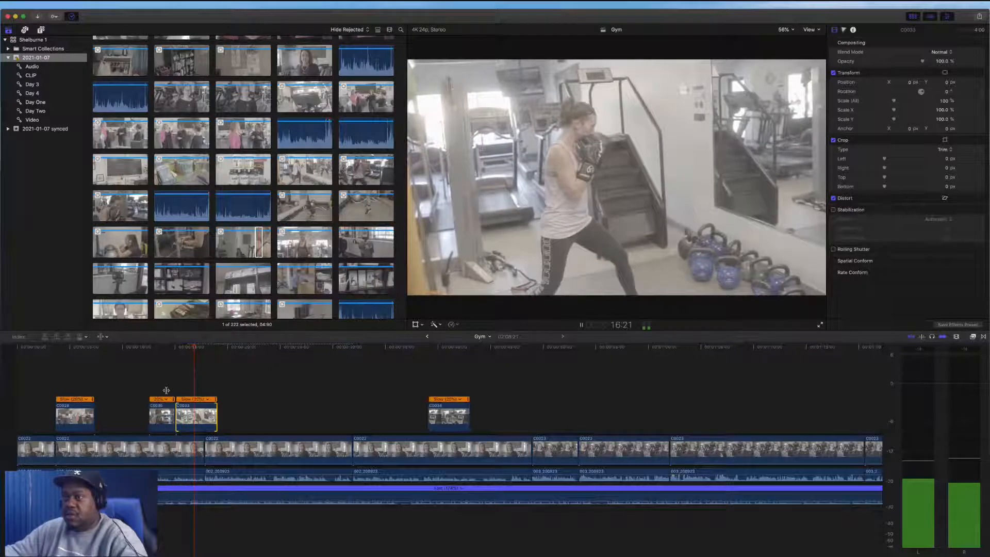
key(space)
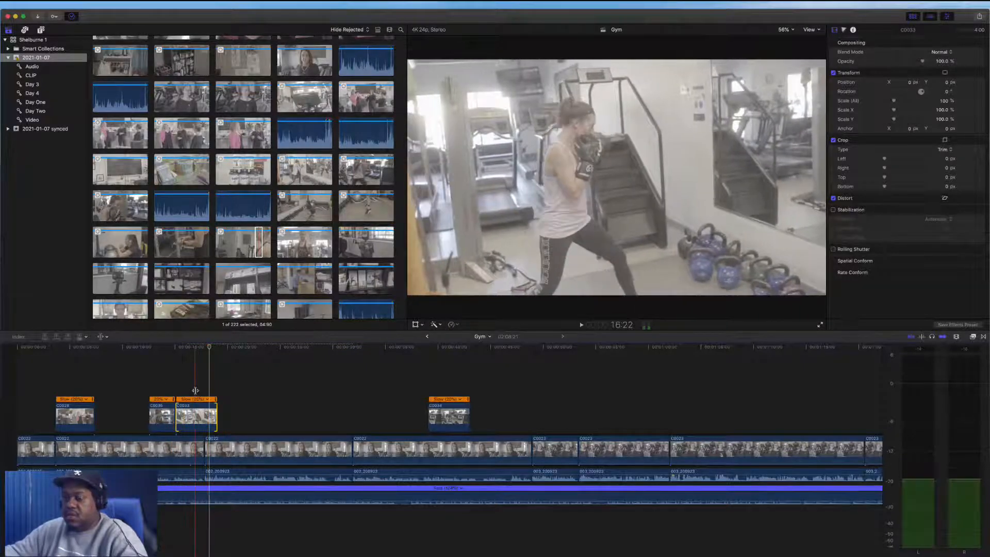
key(space)
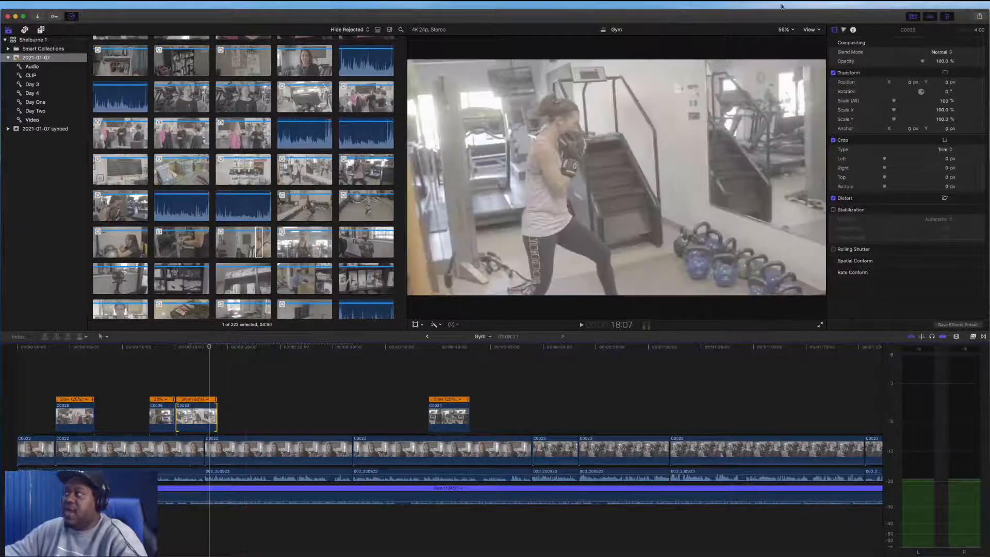
click(817, 31)
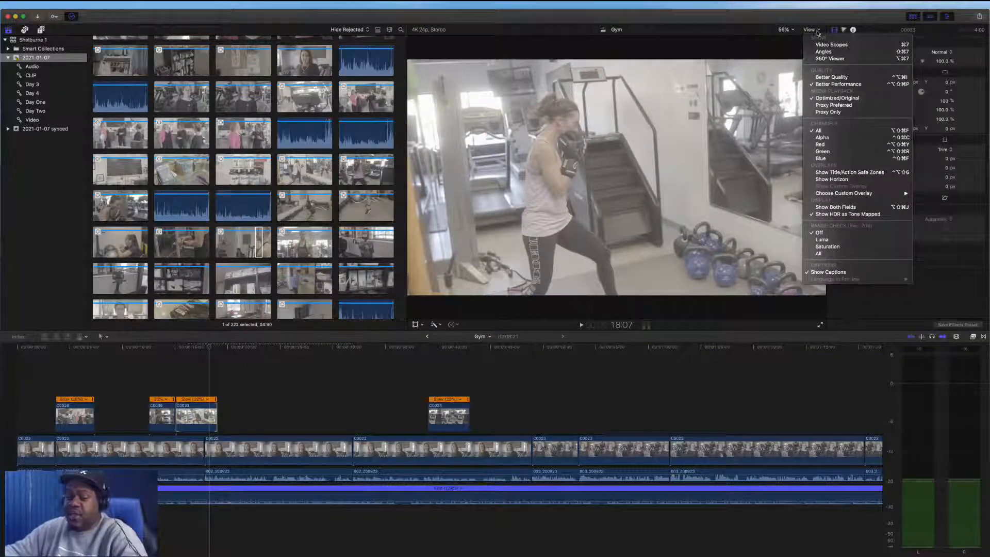
click(831, 45)
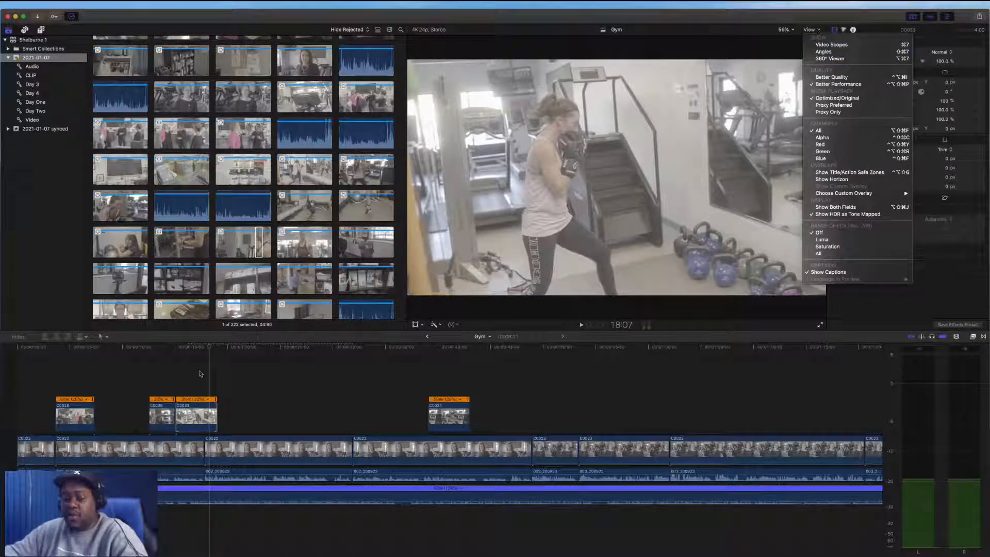
click(190, 391)
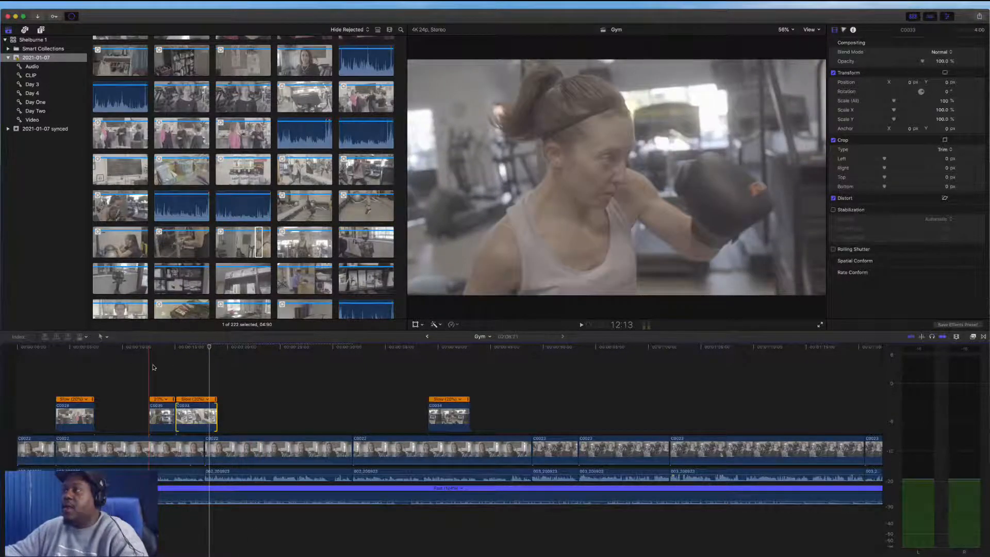
Play back the opening with its cutaways and scroll through the event's clips in the browser
key(space)
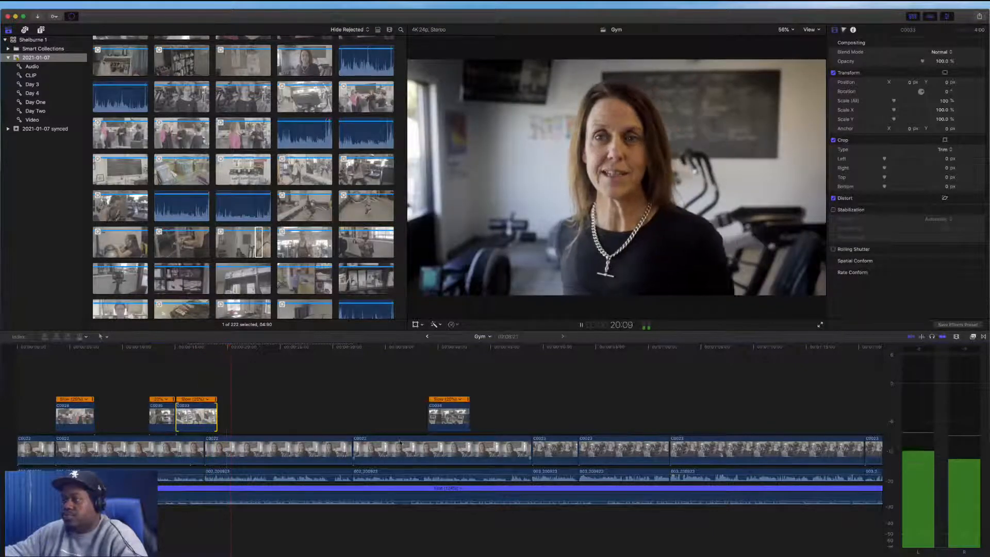
scroll(445, 432, right, 3)
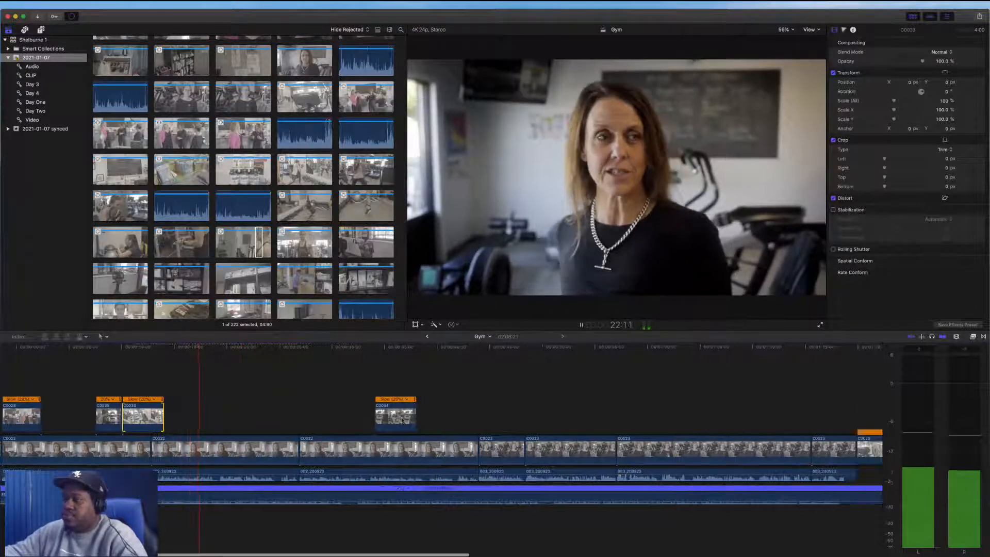
key(space)
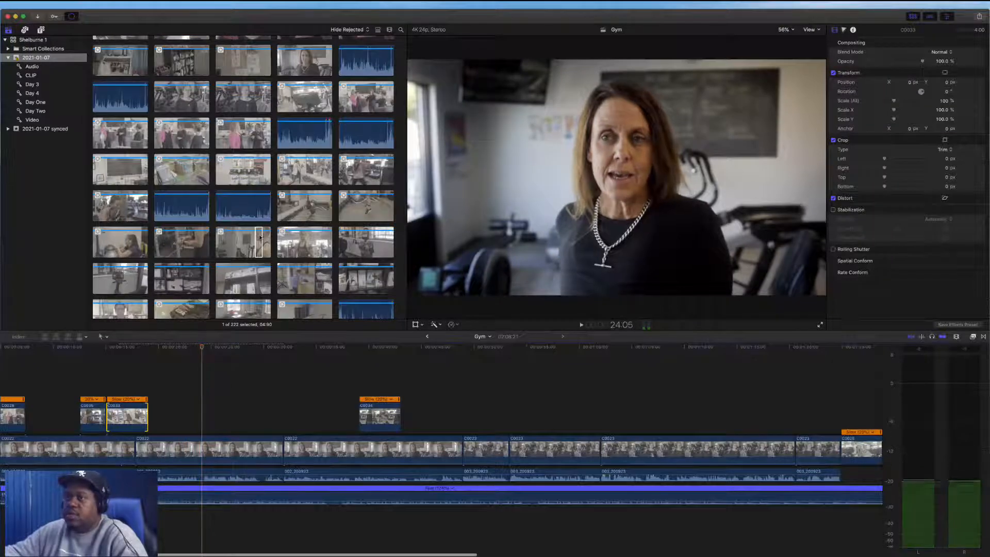
scroll(265, 254, down, 3)
scroll(265, 254, down, 5)
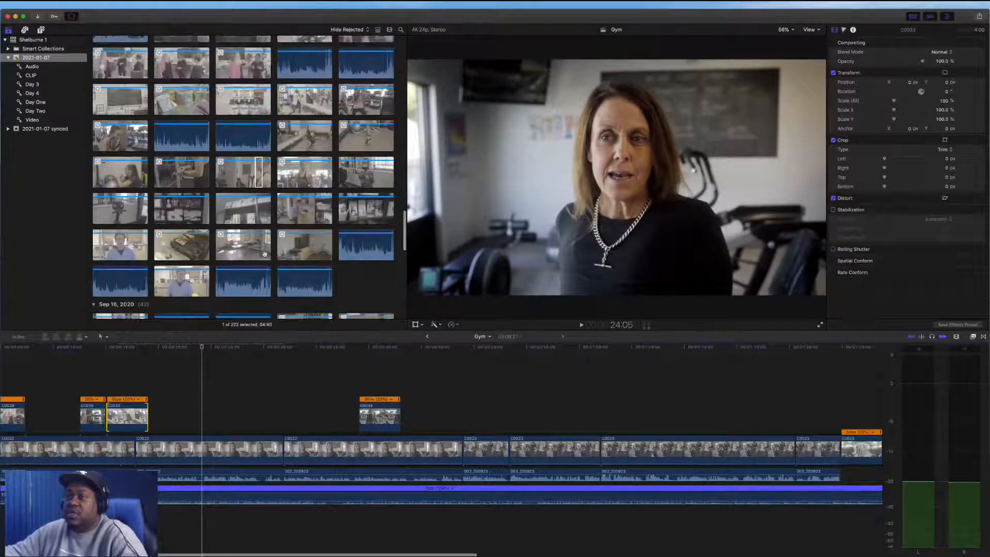
scroll(265, 257, down, 6)
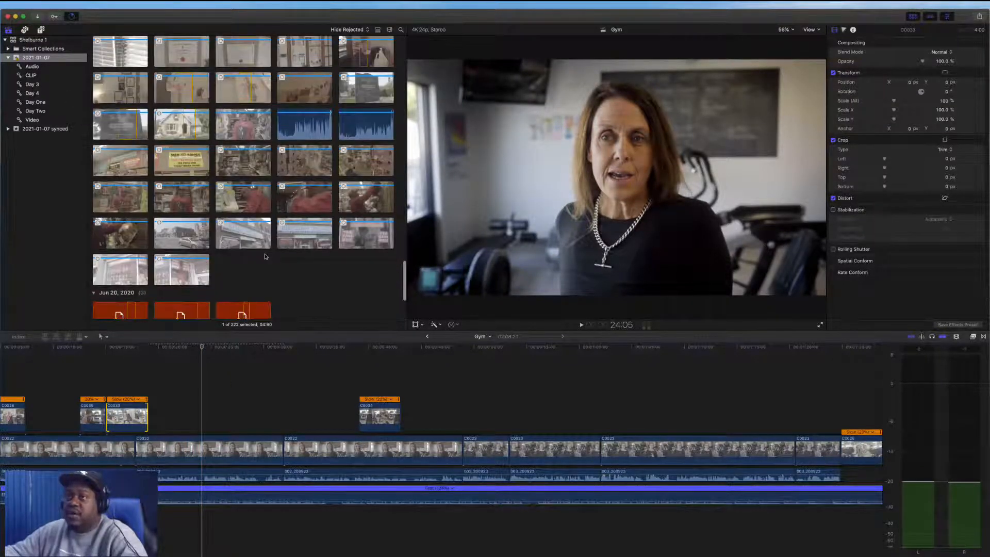
scroll(265, 256, down, 1)
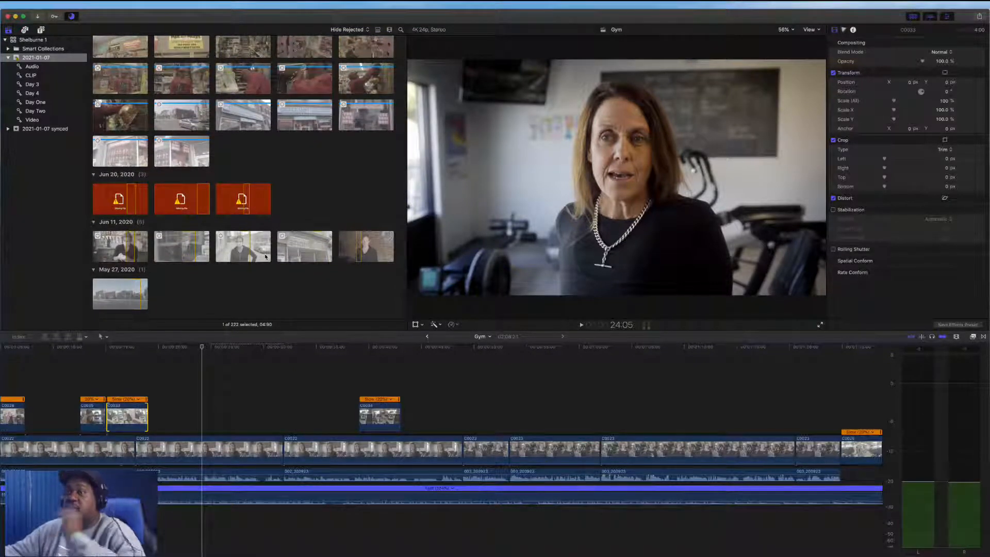
scroll(265, 256, up, 10)
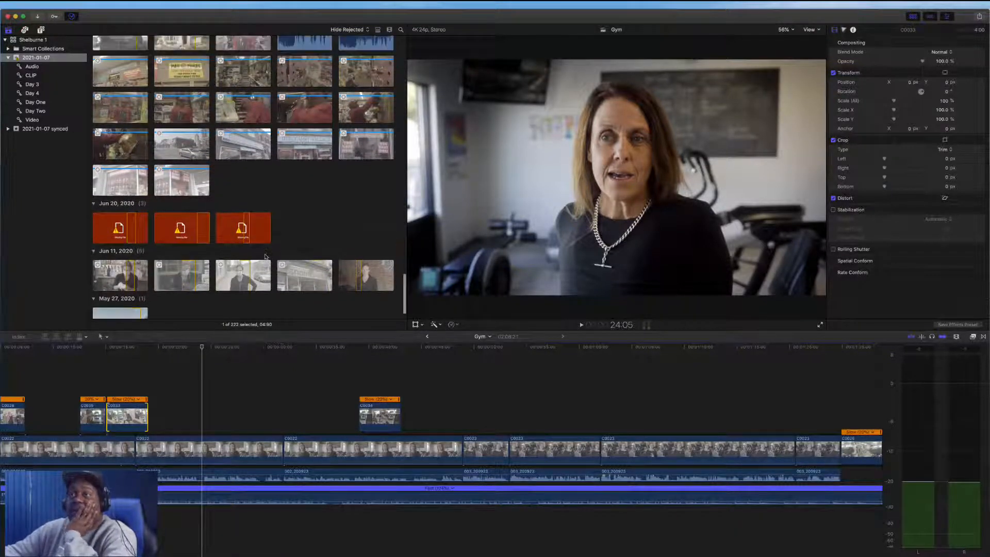
scroll(265, 256, up, 10)
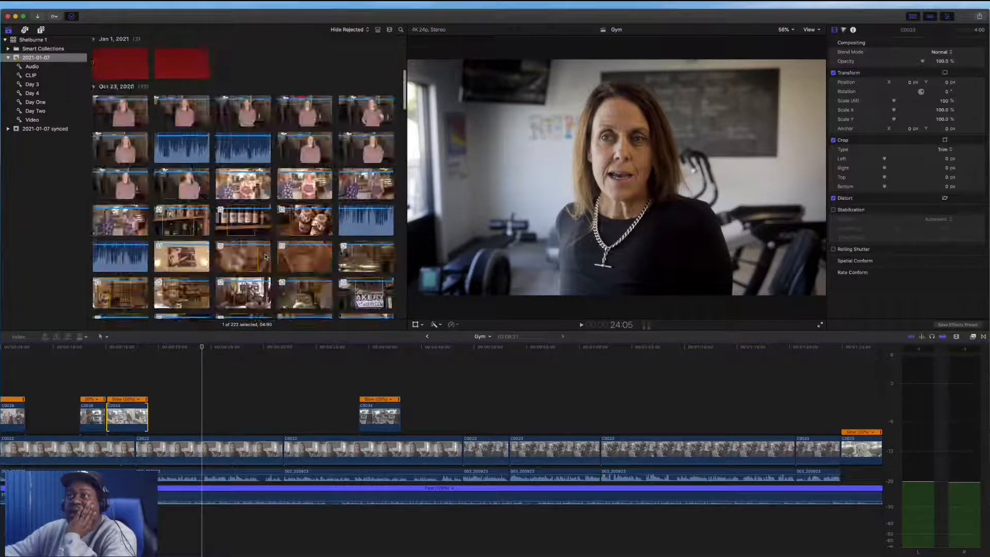
scroll(264, 256, down, 6)
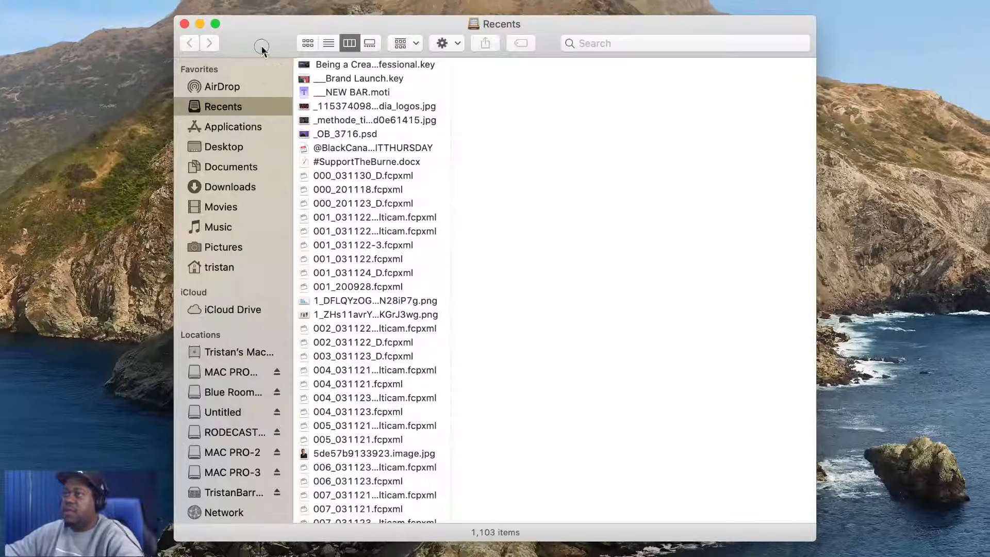
In Finder, browse the Blue Room Disk's Digital Storyteller video folders and preview clips in the COVID T002 folder
scroll(252, 156, down, 3)
scroll(242, 175, down, 2)
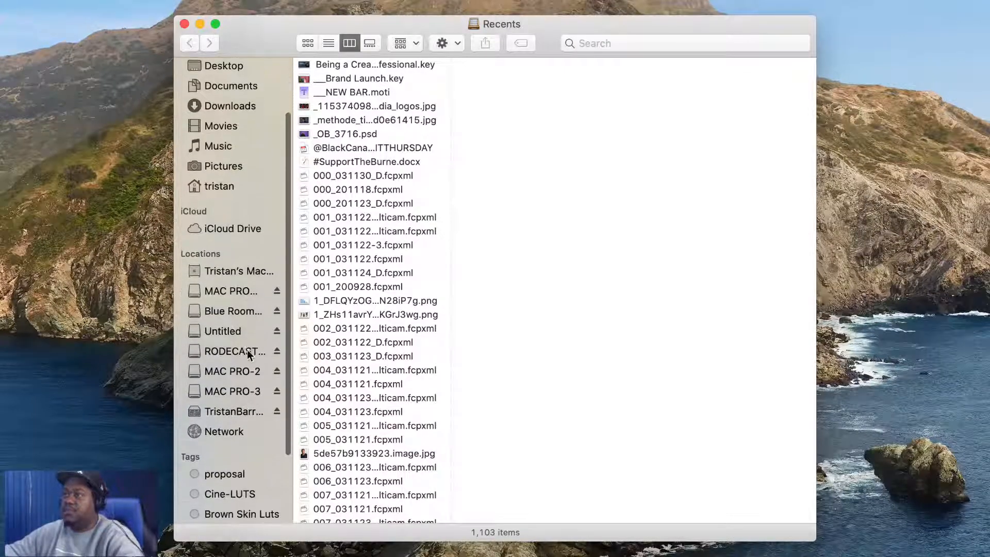
click(234, 305)
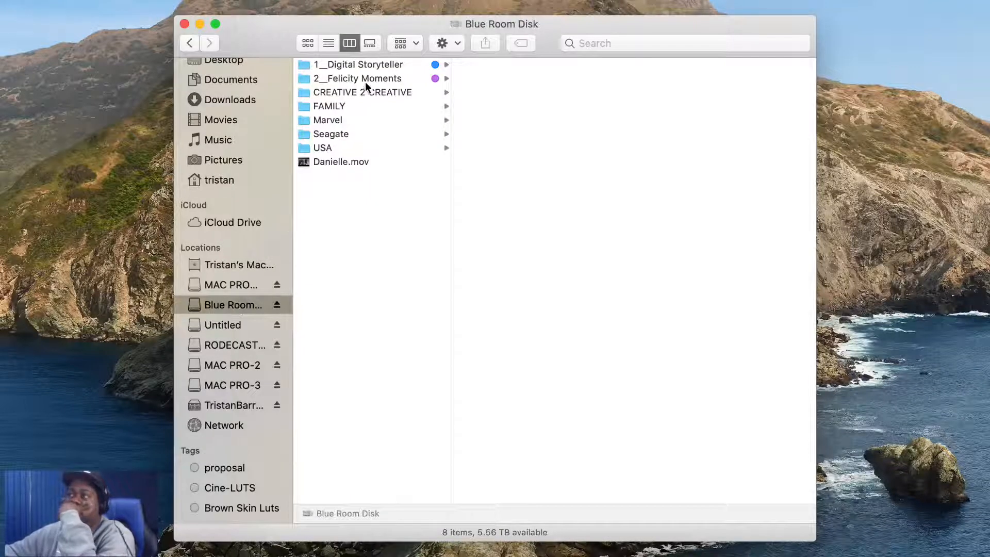
click(381, 64)
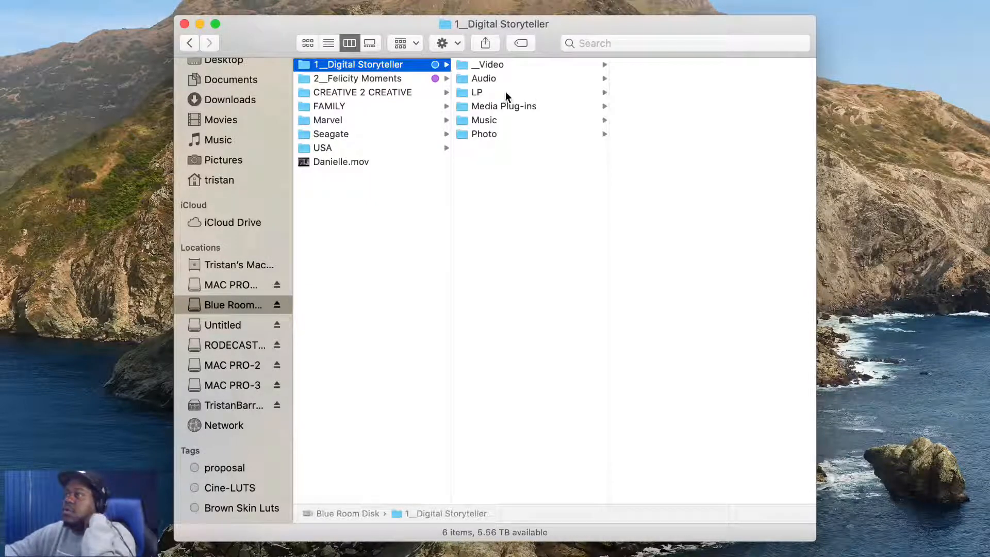
click(547, 66)
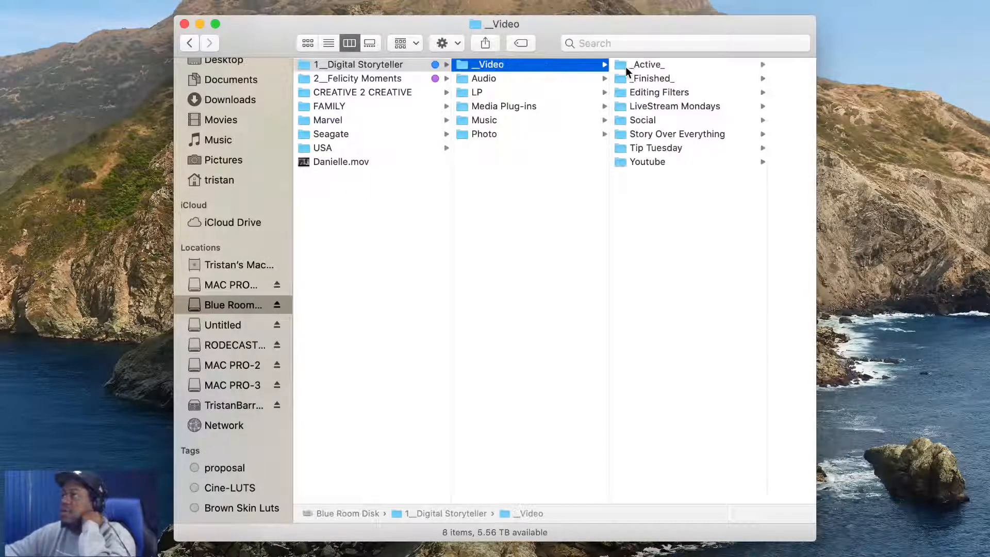
click(680, 65)
click(676, 24)
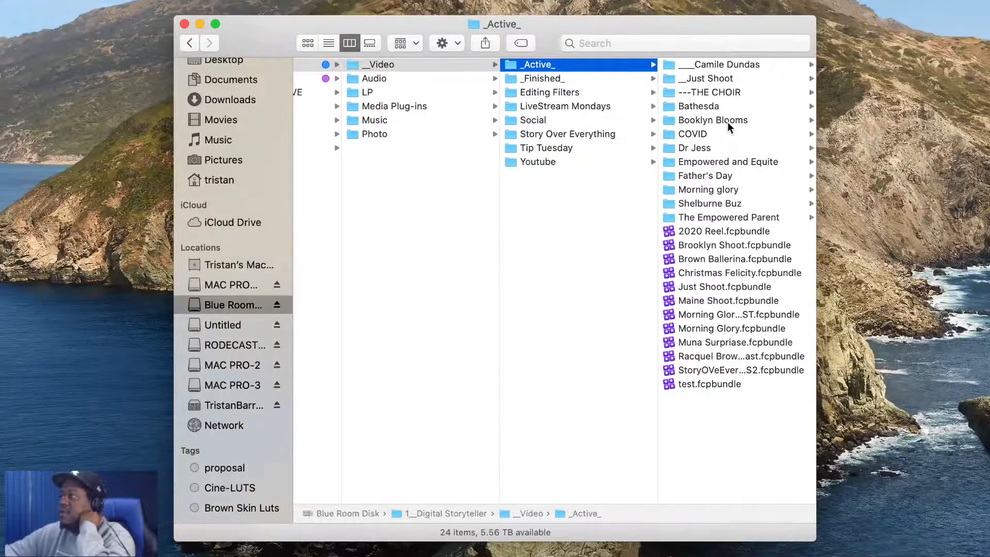
click(717, 133)
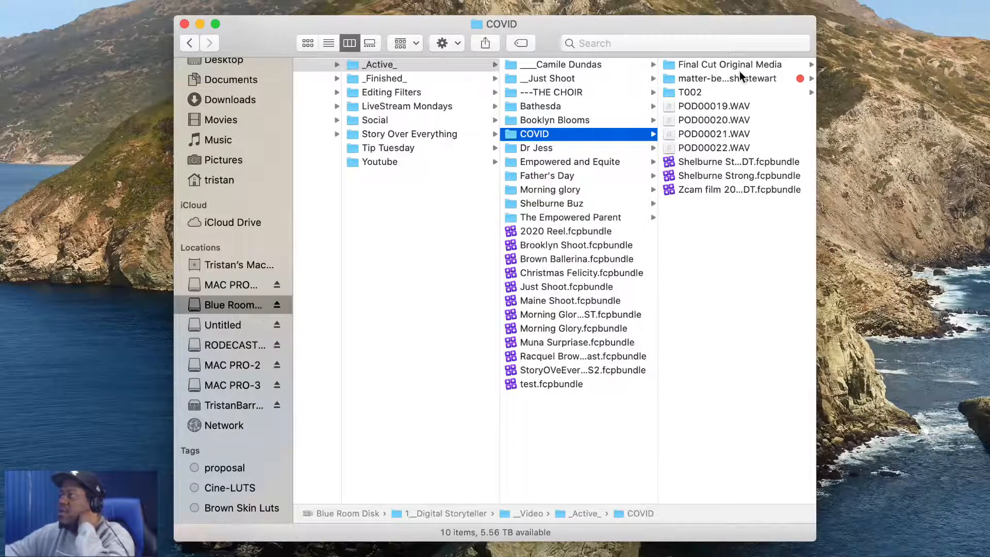
click(715, 91)
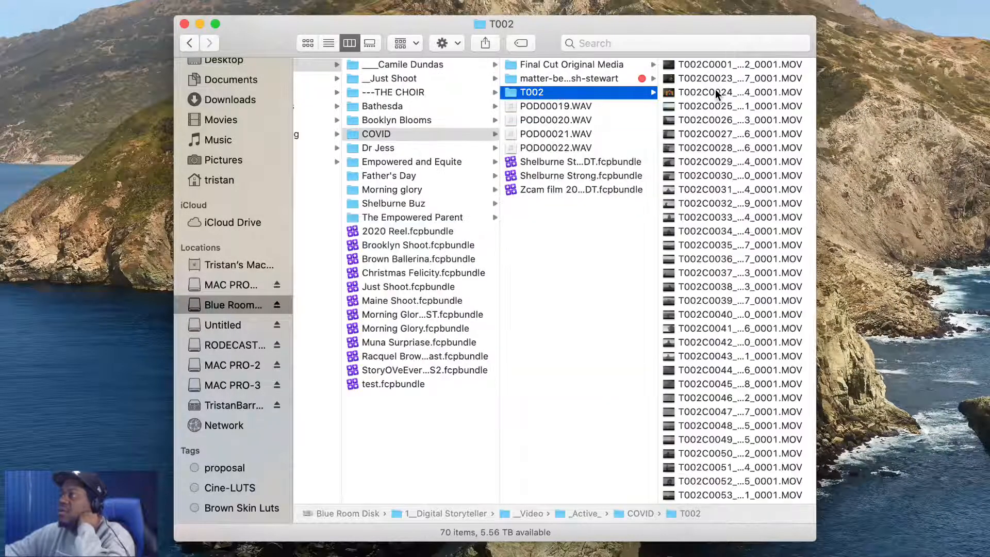
click(725, 119)
click(531, 261)
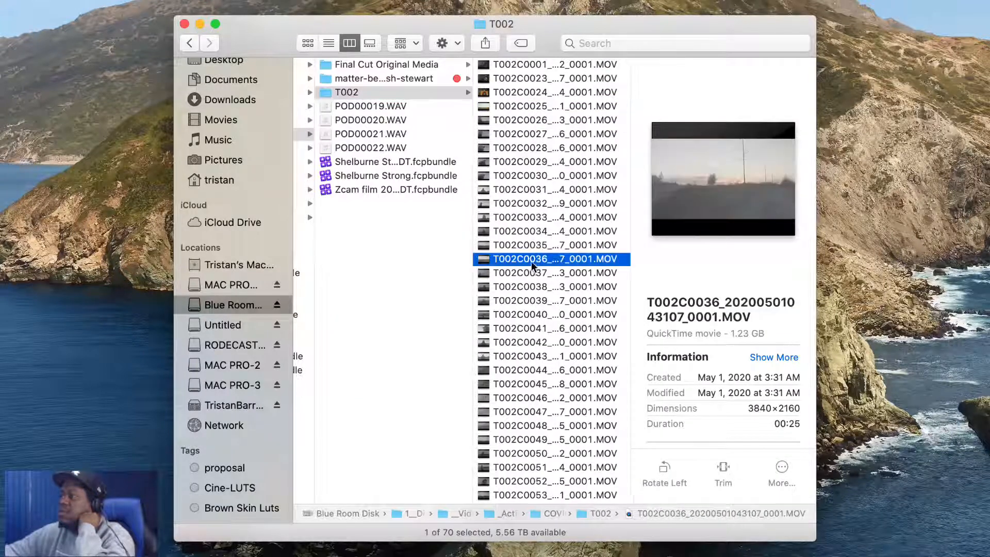
click(532, 384)
click(537, 504)
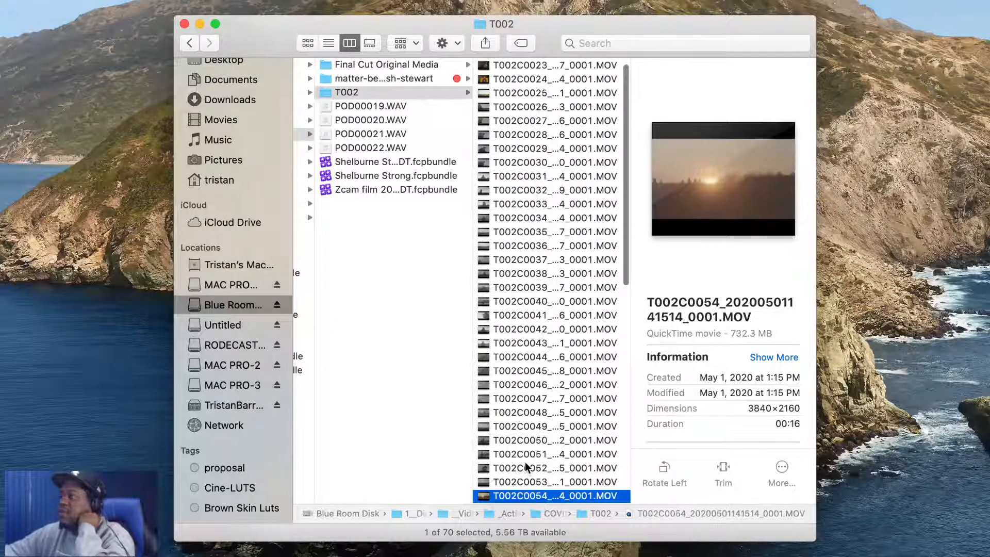
scroll(537, 407, down, 6)
click(528, 478)
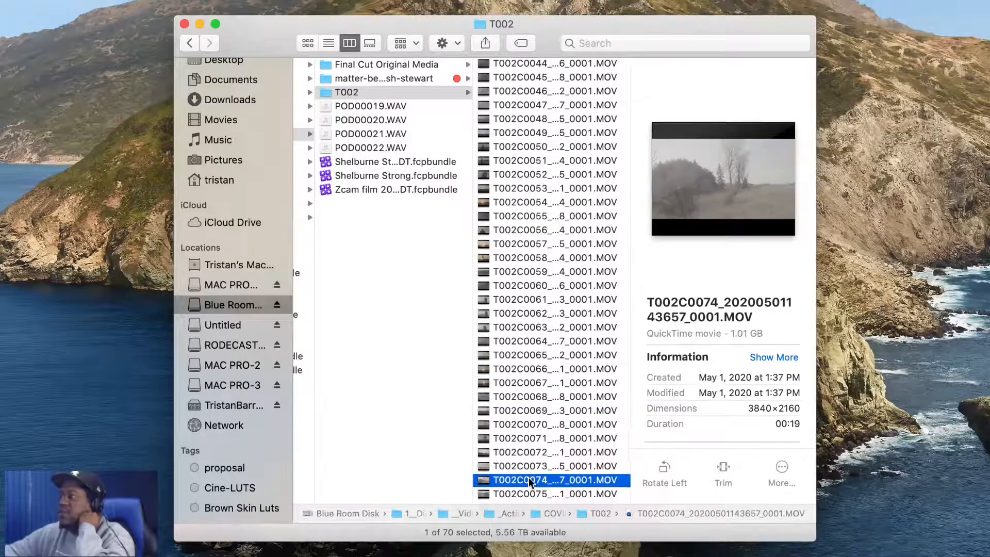
scroll(528, 477, down, 5)
click(527, 469)
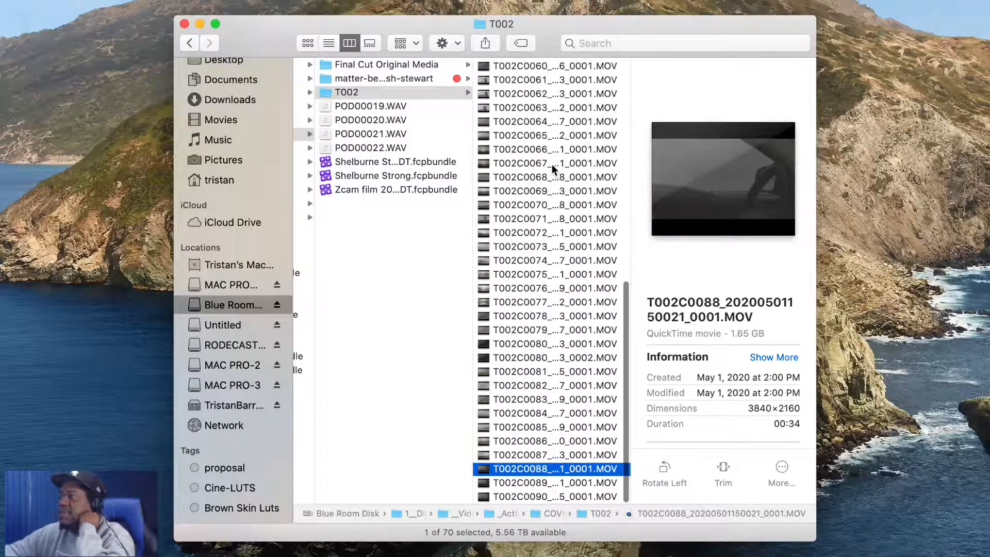
click(552, 164)
scroll(551, 164, up, 5)
scroll(545, 150, up, 5)
click(543, 149)
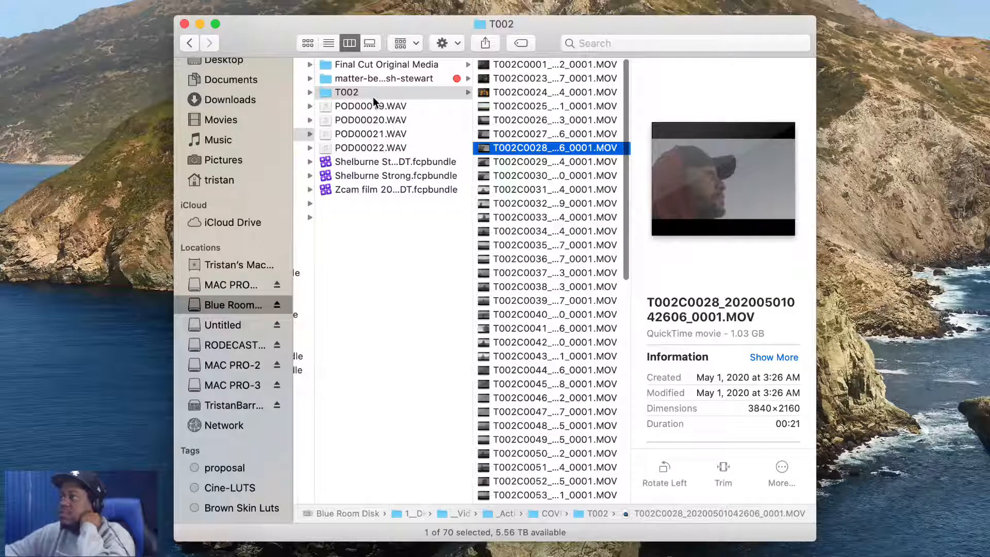
scroll(348, 132, left, 3)
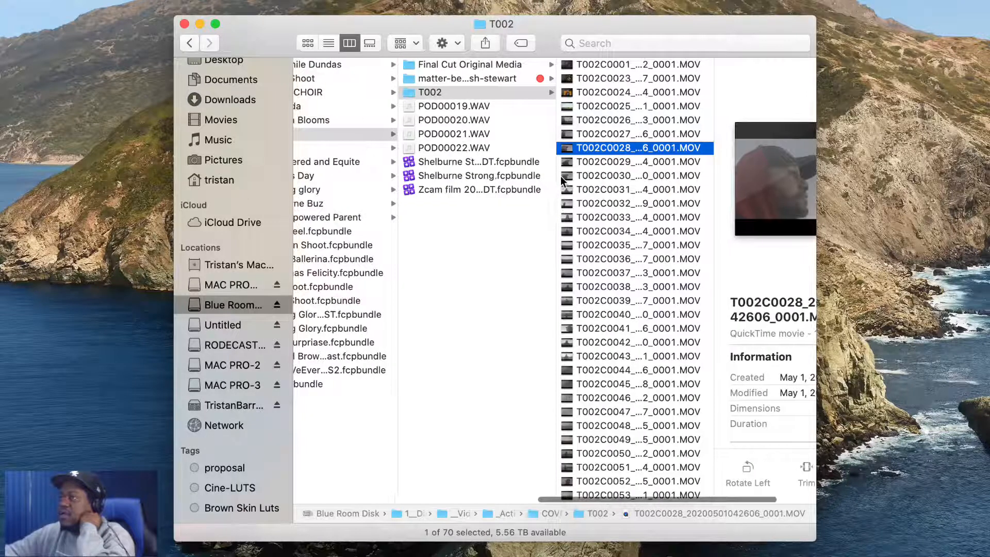
drag(555, 177, 718, 186)
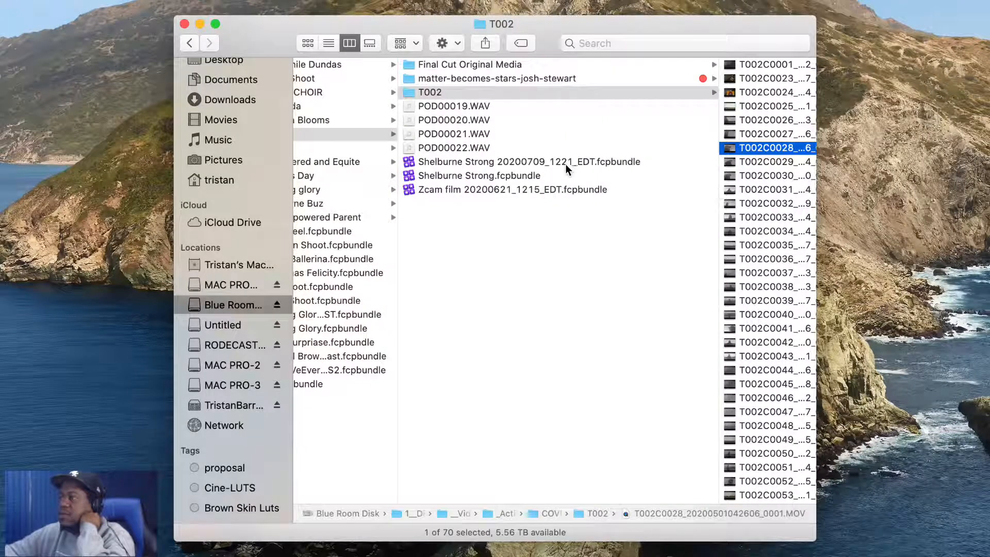
scroll(516, 194, left, 2)
scroll(518, 198, left, 5)
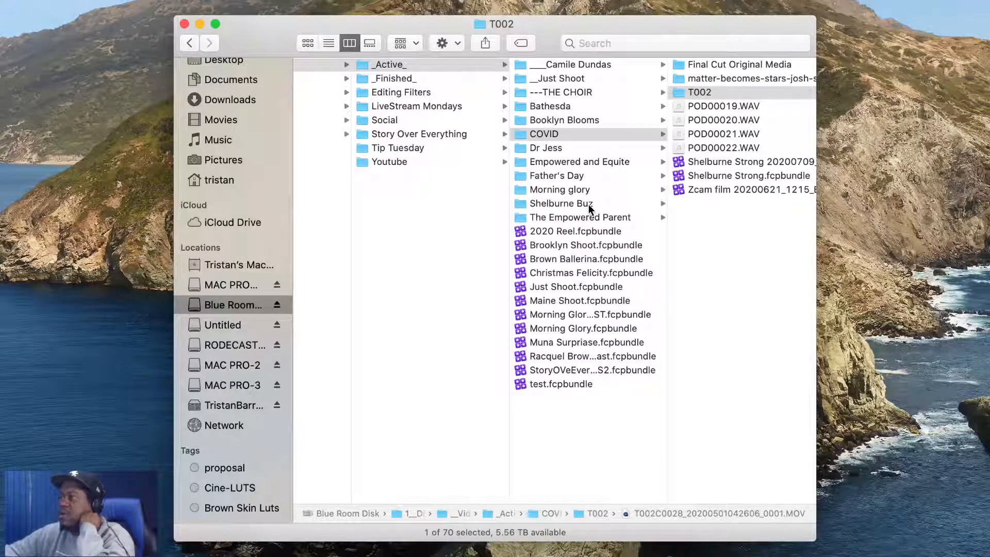
Browse the _Finished_ Shelburne and _Just Shoot_ __Completed folders to find the finished Shelburne Strong video
click(438, 79)
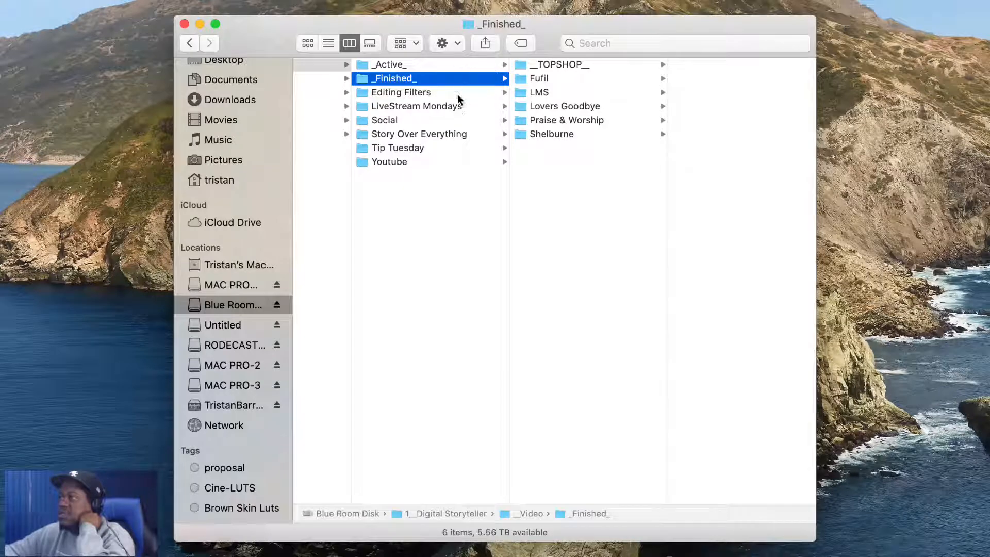
click(537, 135)
click(713, 70)
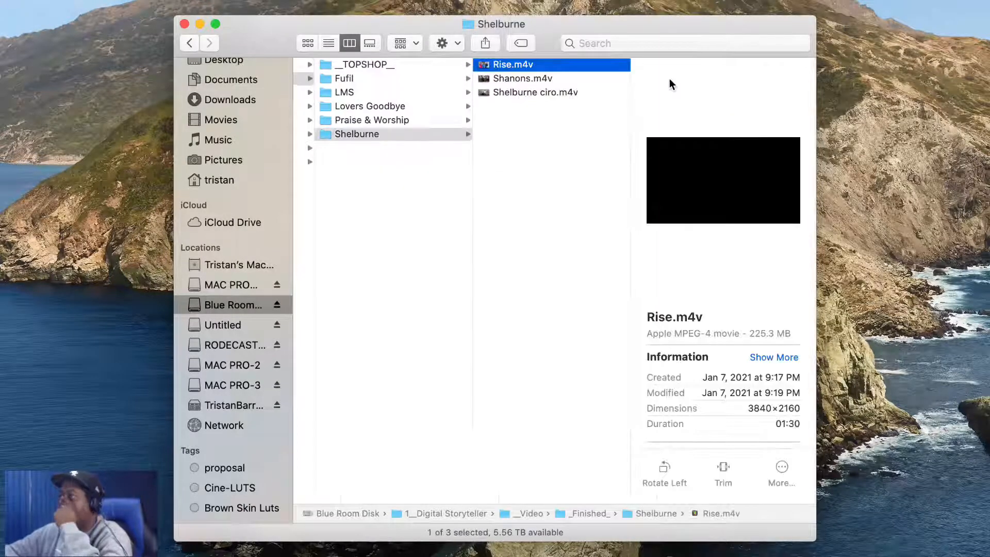
click(548, 79)
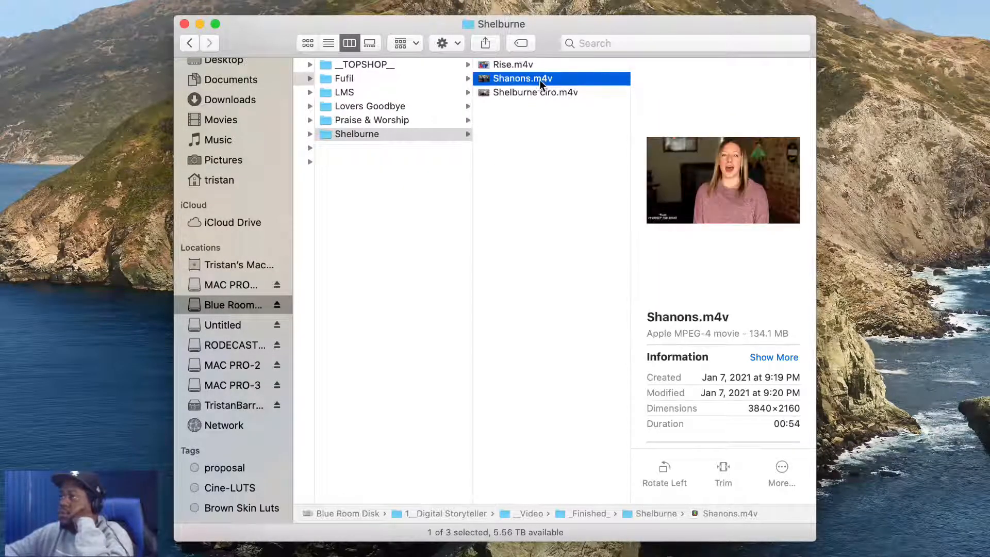
click(520, 94)
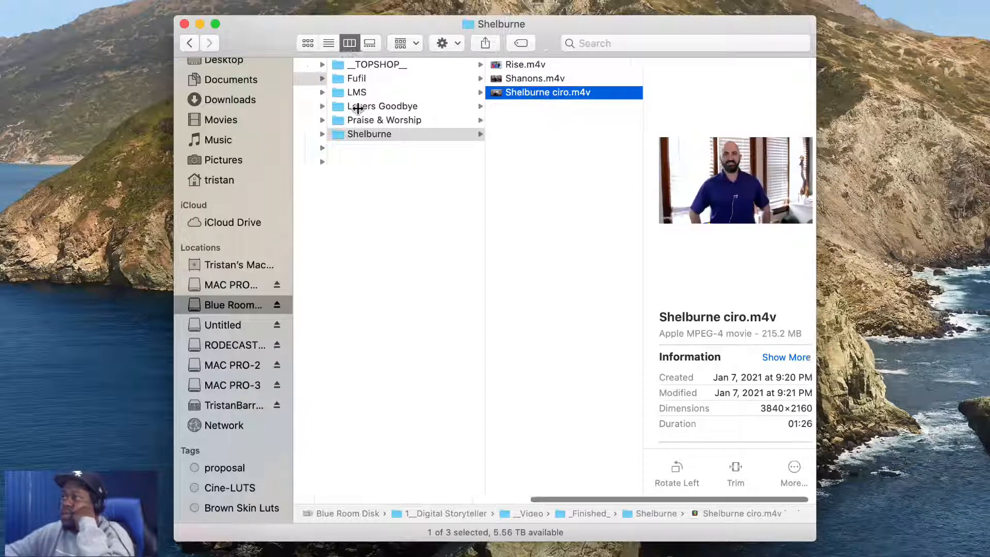
scroll(362, 107, left, 3)
click(389, 67)
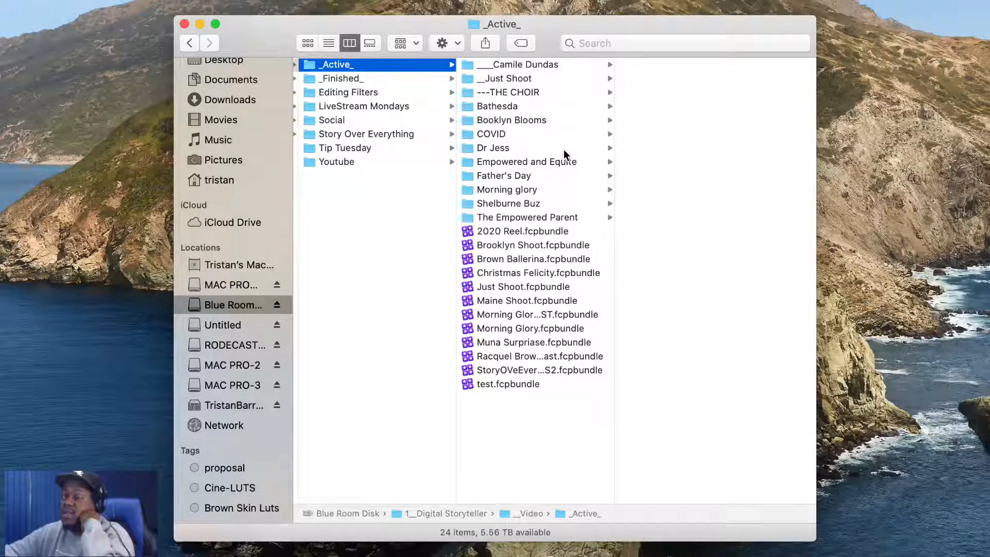
scroll(564, 149, left, 2)
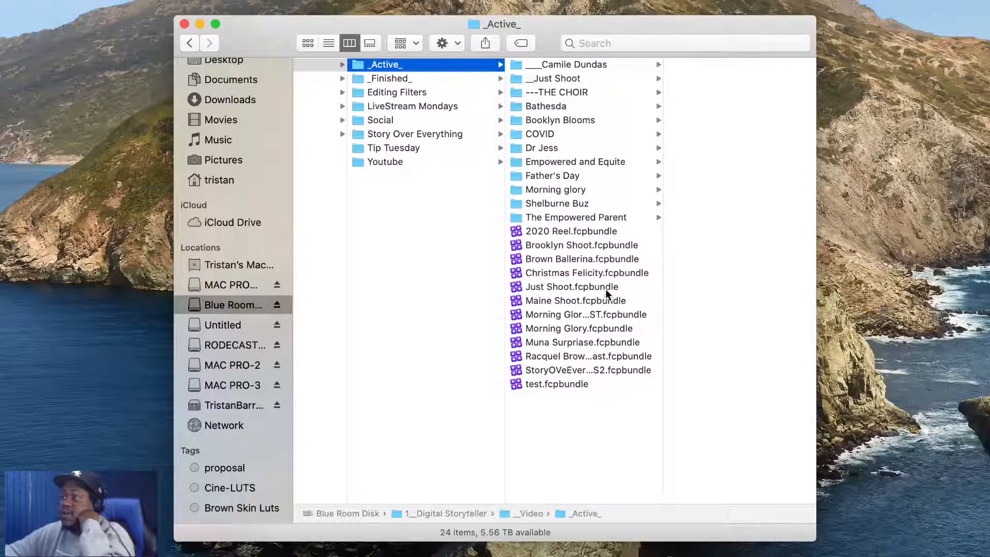
scroll(585, 214, left, 1)
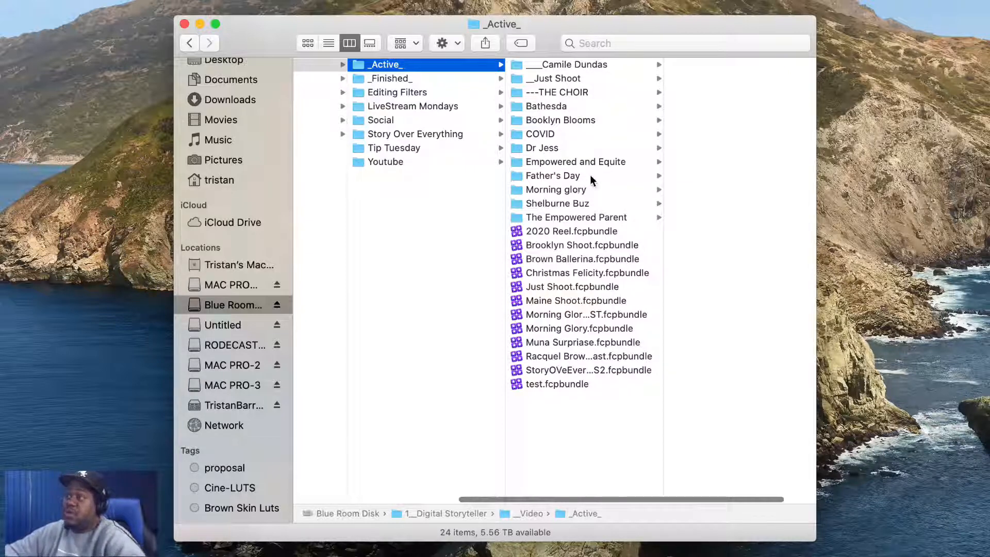
click(601, 76)
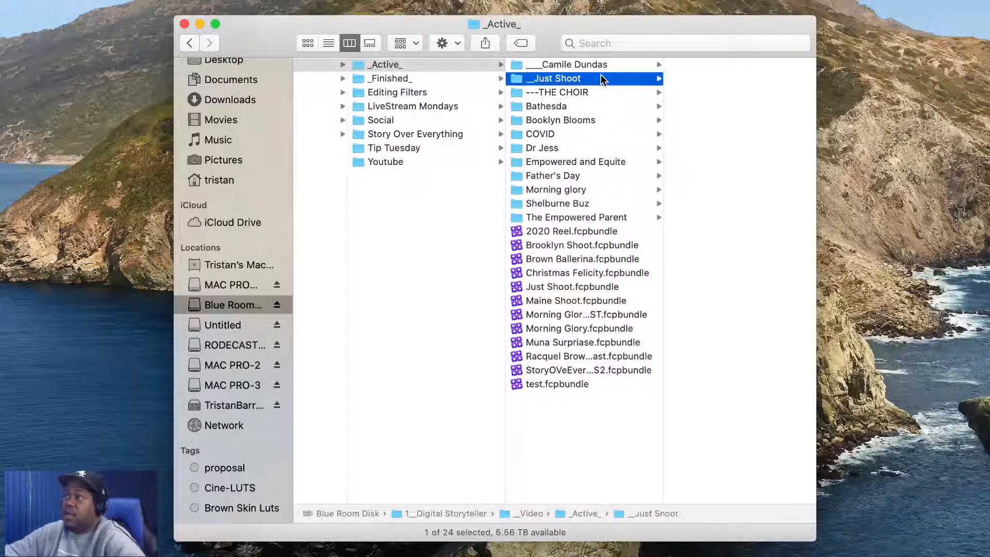
click(717, 65)
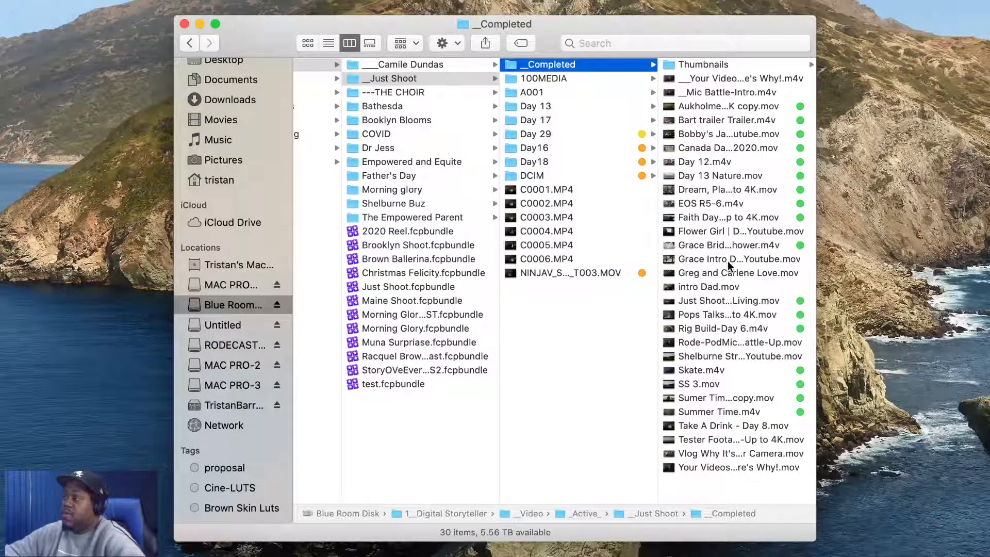
click(726, 357)
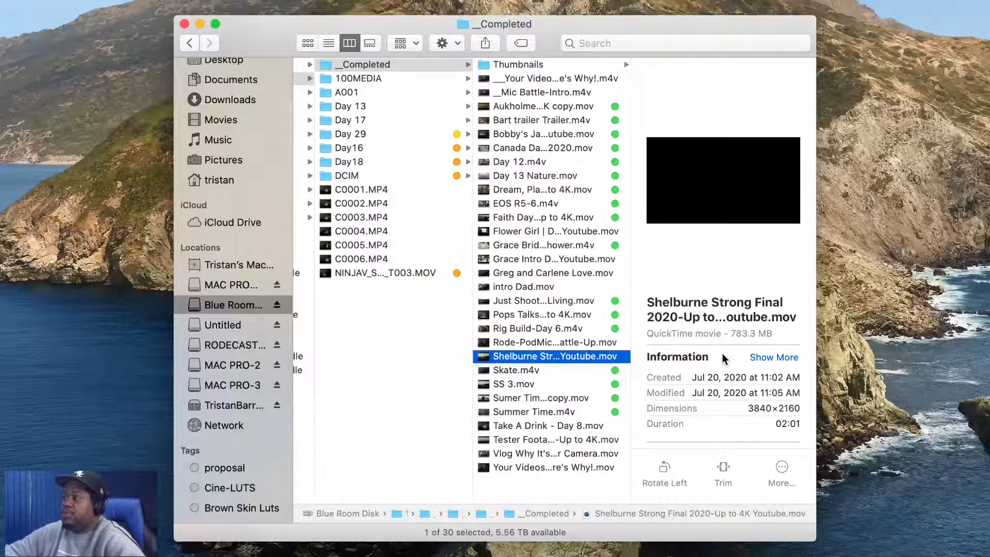
Preview Shelburne Strong Final 2020-Up to 4K Youtube.mov in Quick Look, scrubbing through it
key(space)
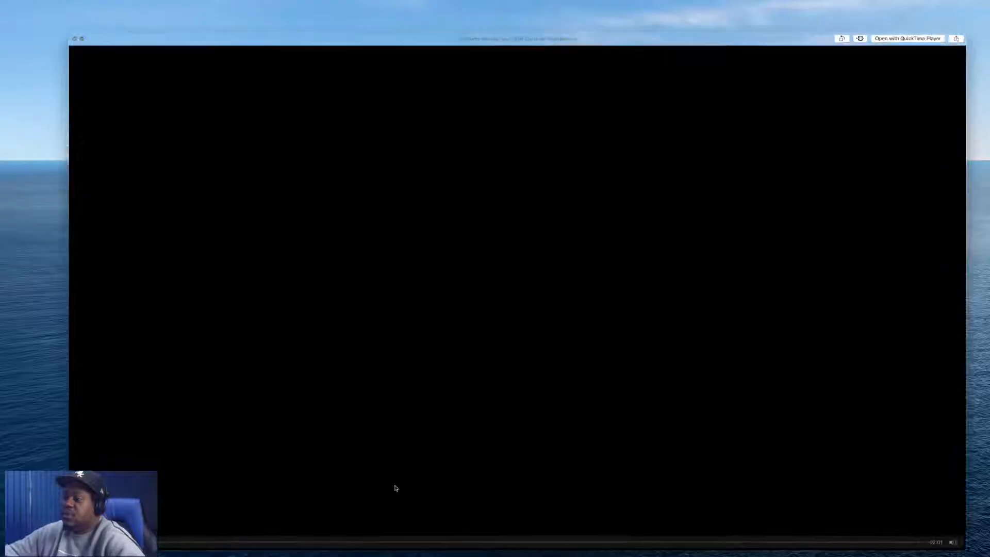
drag(376, 542, 793, 543)
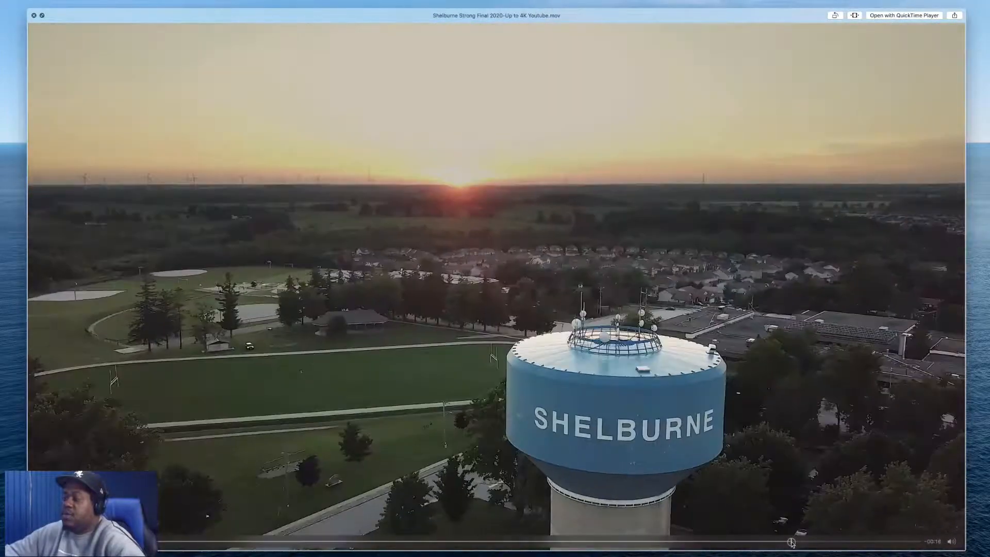
key(space)
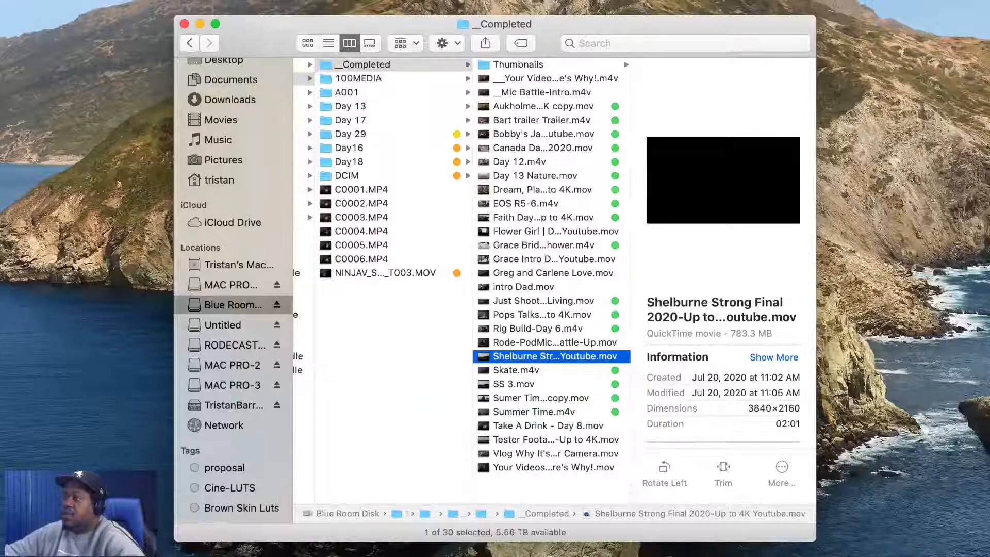
Bring the Shelburne Strong Final video into the Gym timeline as a connected clip, positioning it after the C0039 cutaway
click(507, 356)
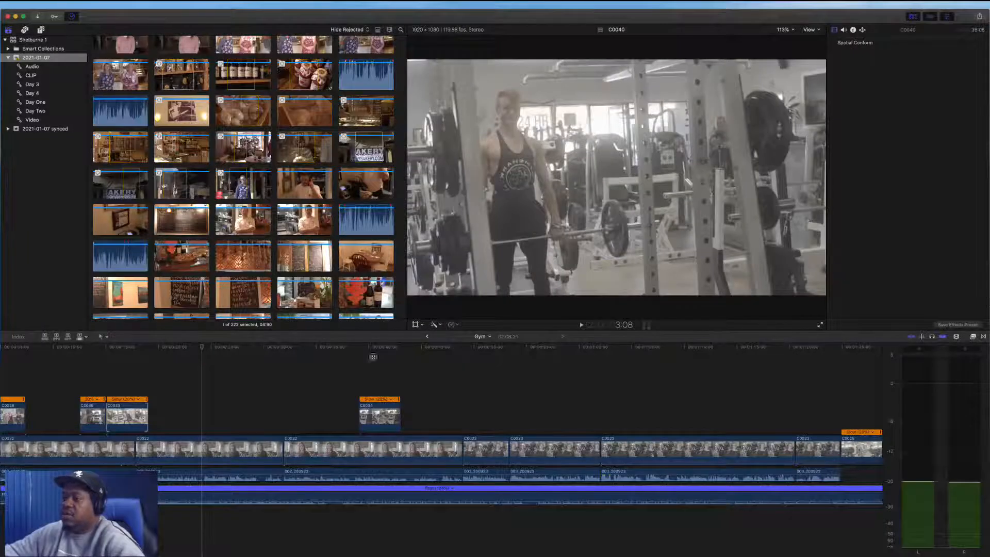
drag(373, 357, 322, 387)
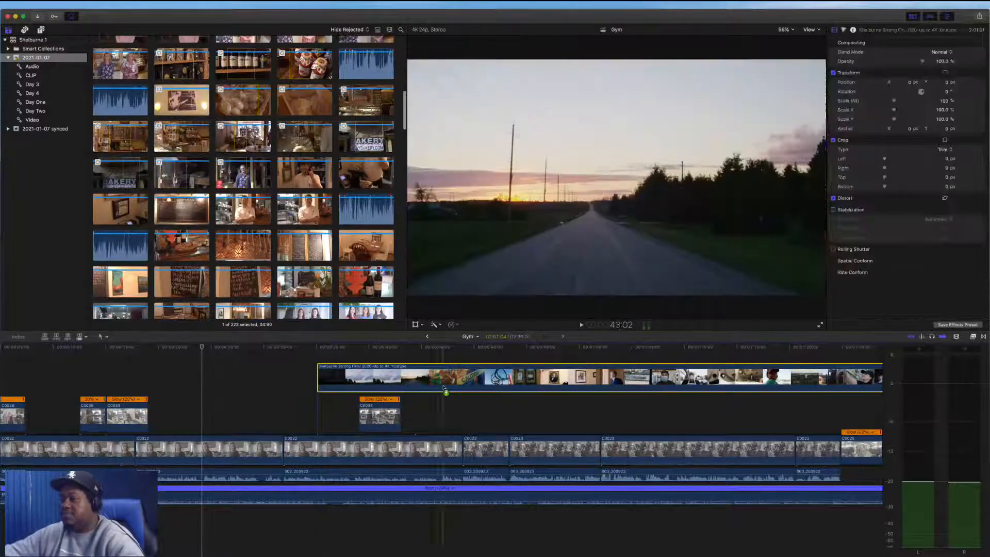
drag(443, 388, 447, 385)
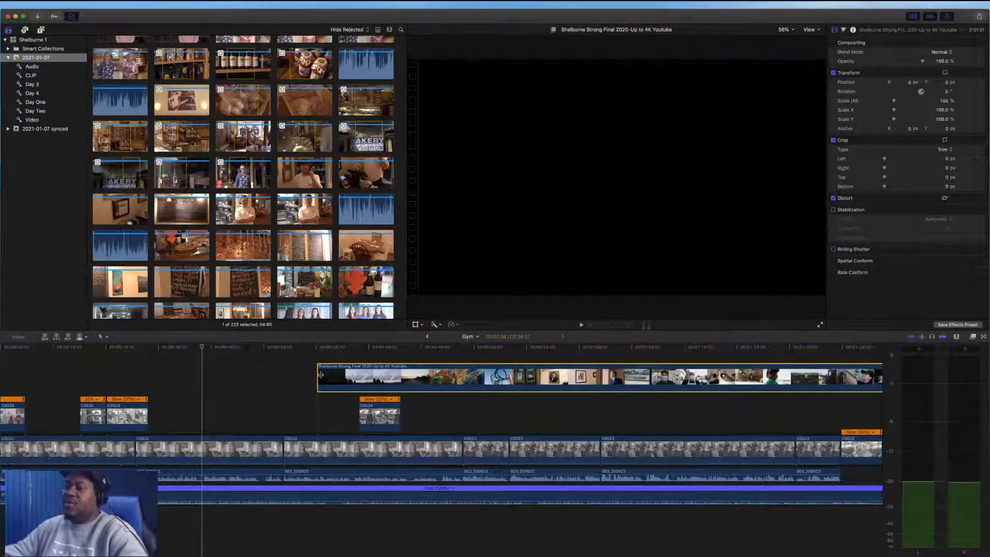
drag(319, 375, 648, 377)
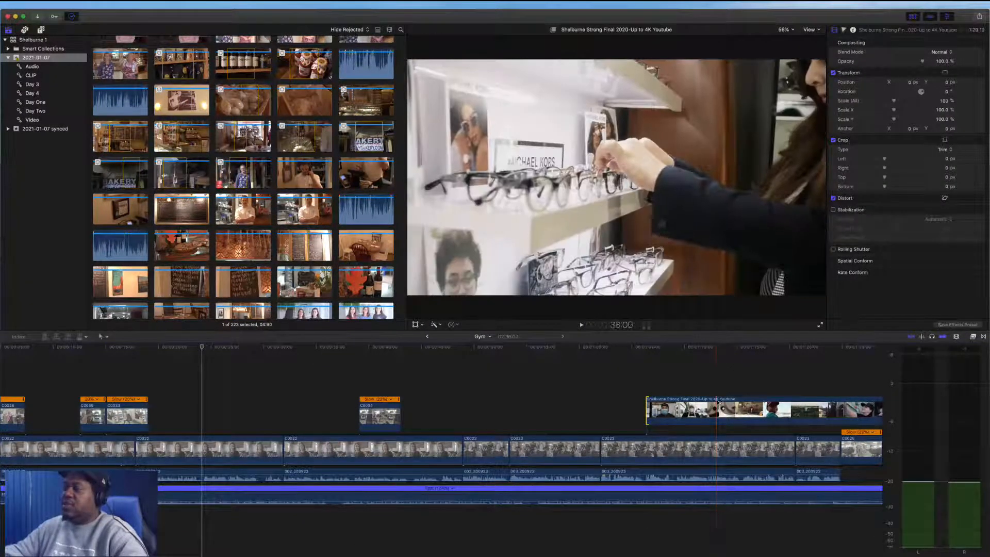
drag(717, 401, 511, 400)
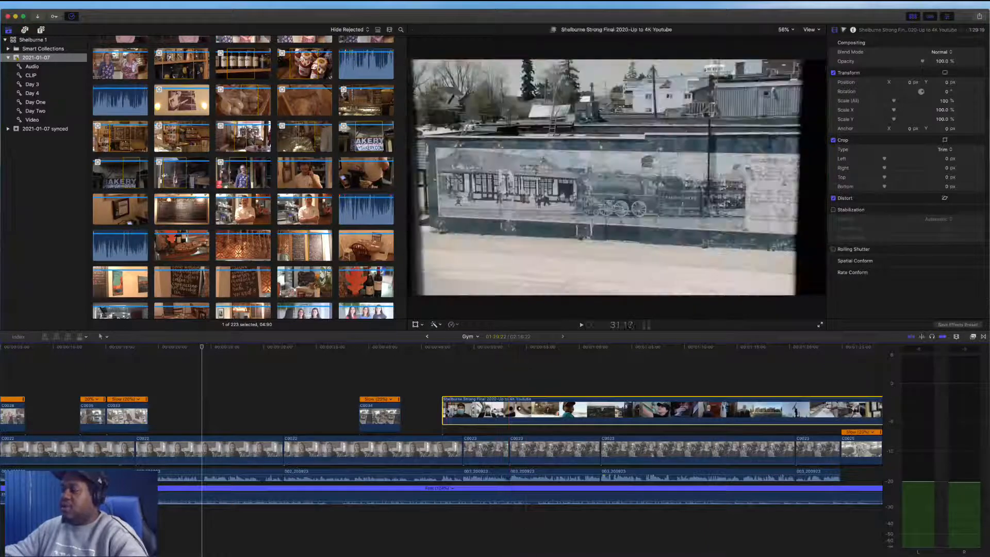
drag(446, 411, 528, 411)
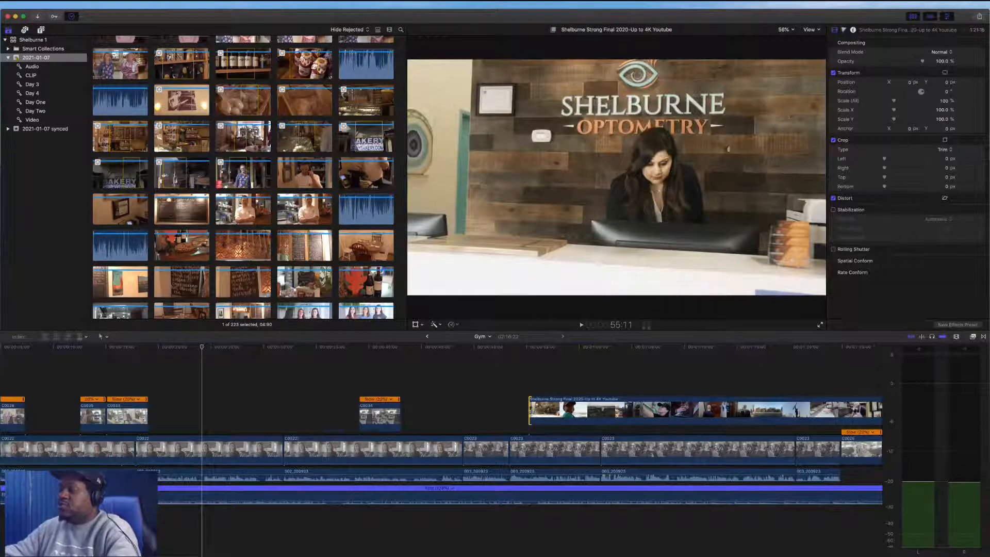
key(super+minus)
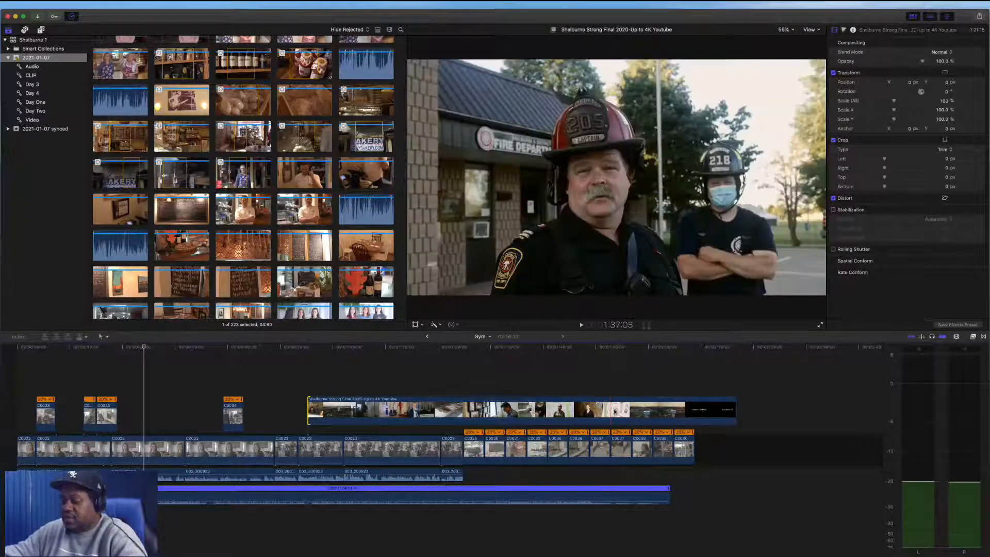
Blade the Shelburne Strong Final clip around the water tower shot and move that piece into the gap before the C0034 cutaway
key(b)
click(617, 412)
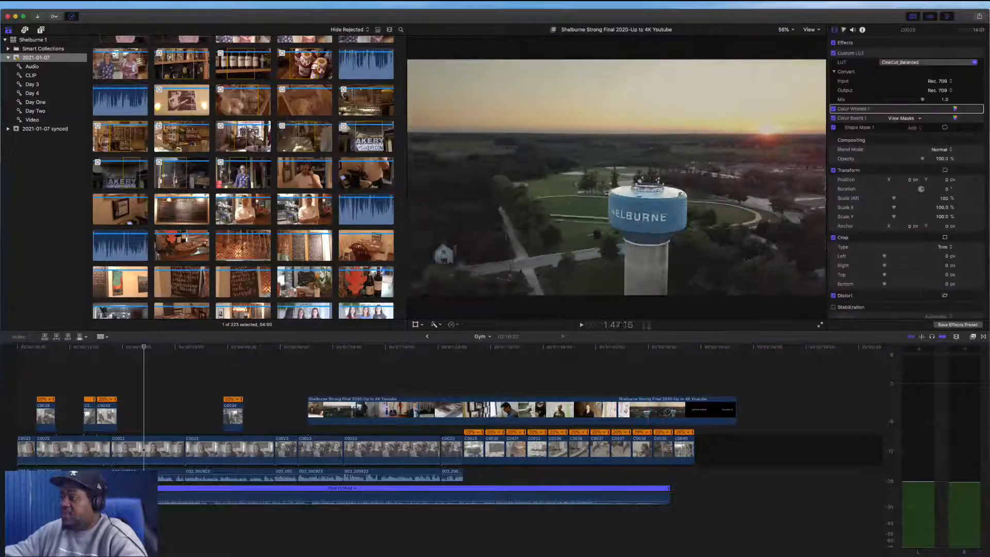
click(665, 411)
key(a)
drag(646, 412, 173, 415)
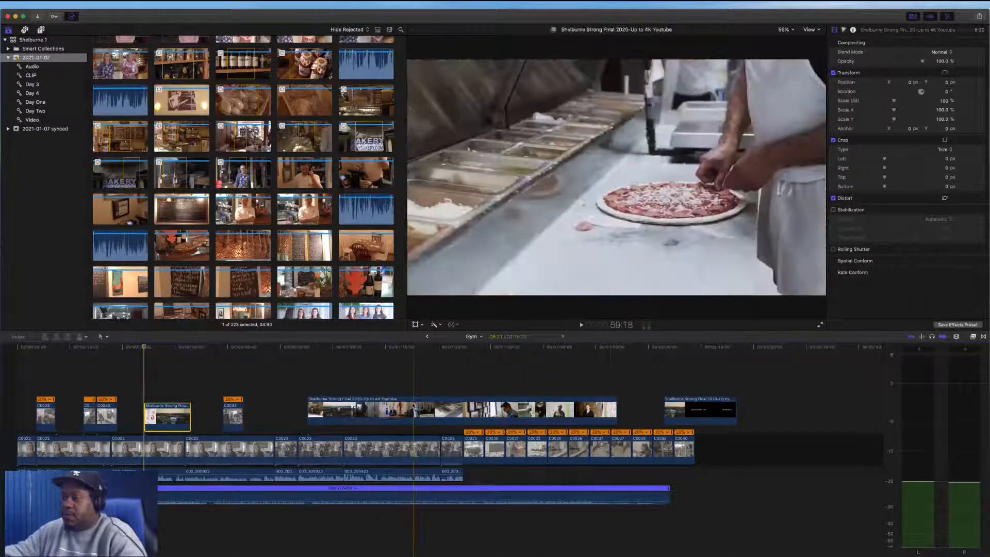
Move the remaining long Shelburne Strong Final section up into a higher connected lane, out of the way
drag(424, 407, 557, 374)
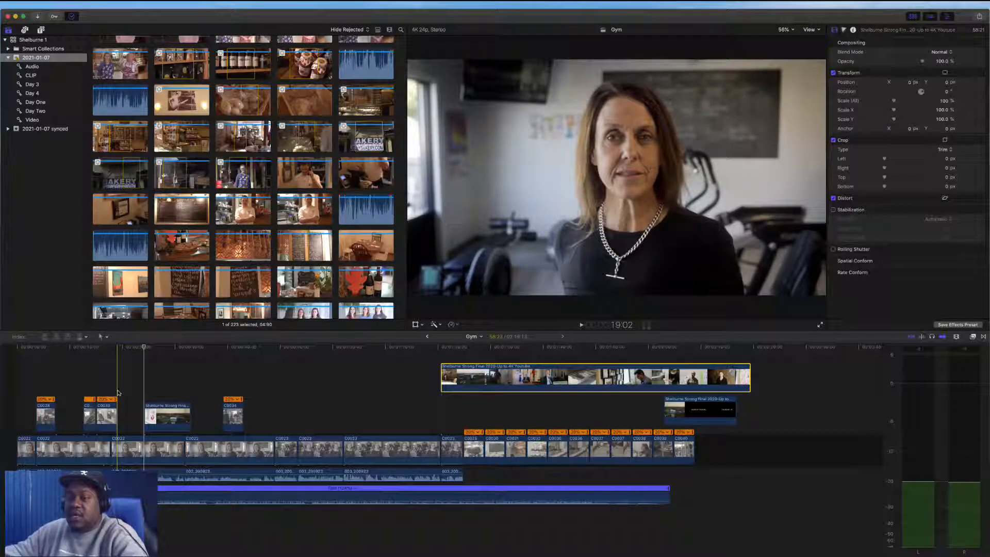
key(space)
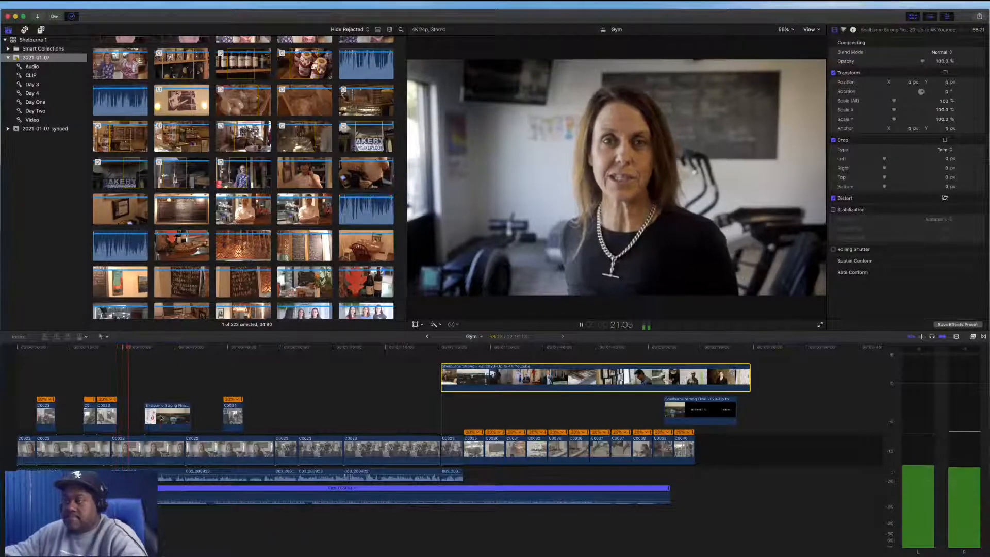
Nudge the water tower cutaway slightly earlier and trim its end slightly shorter, playing it back in between
mouse_move(161, 418)
mouse_down()
mouse_move(176, 418)
mouse_move(159, 417)
mouse_up()
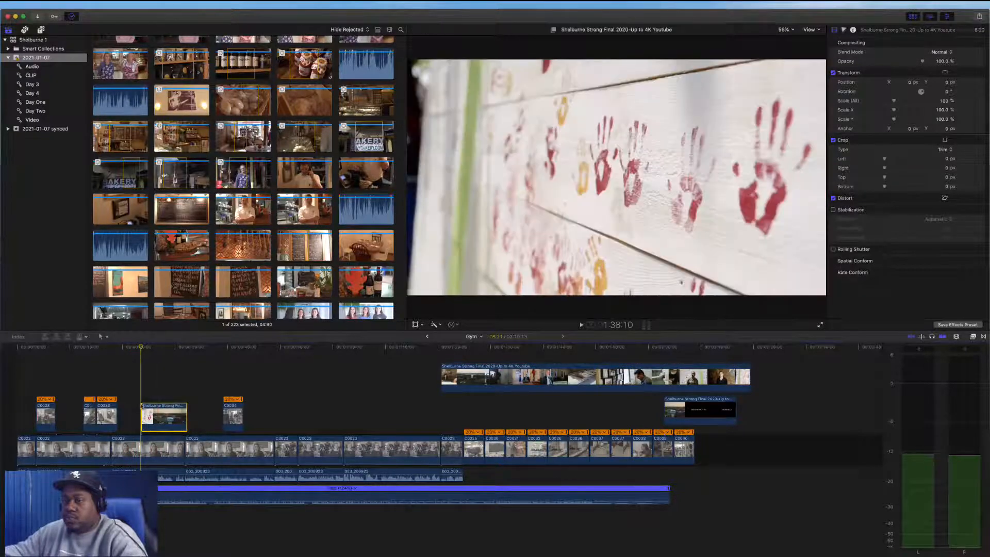
key(space)
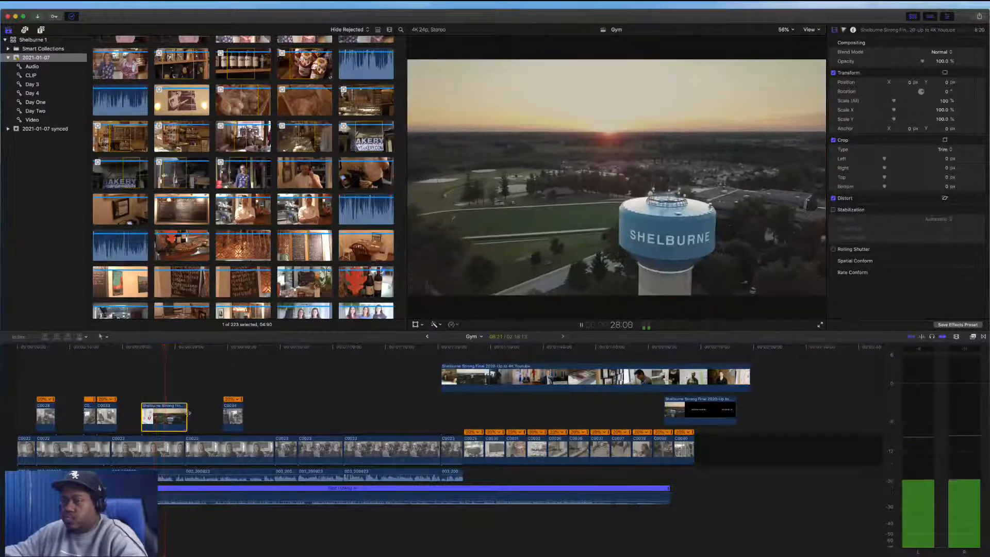
drag(187, 413, 184, 414)
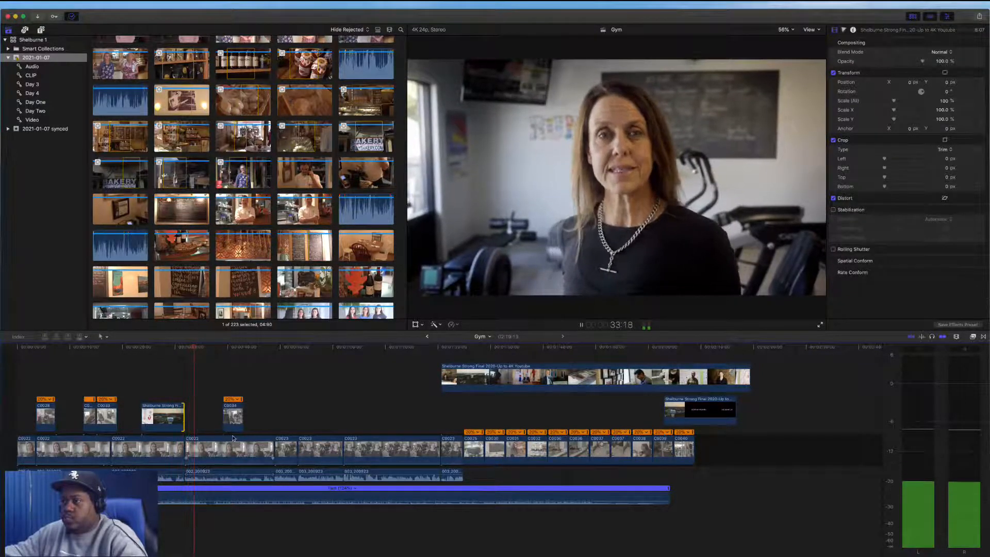
Play back the interview after the water tower cutaway to review the edit
key(space)
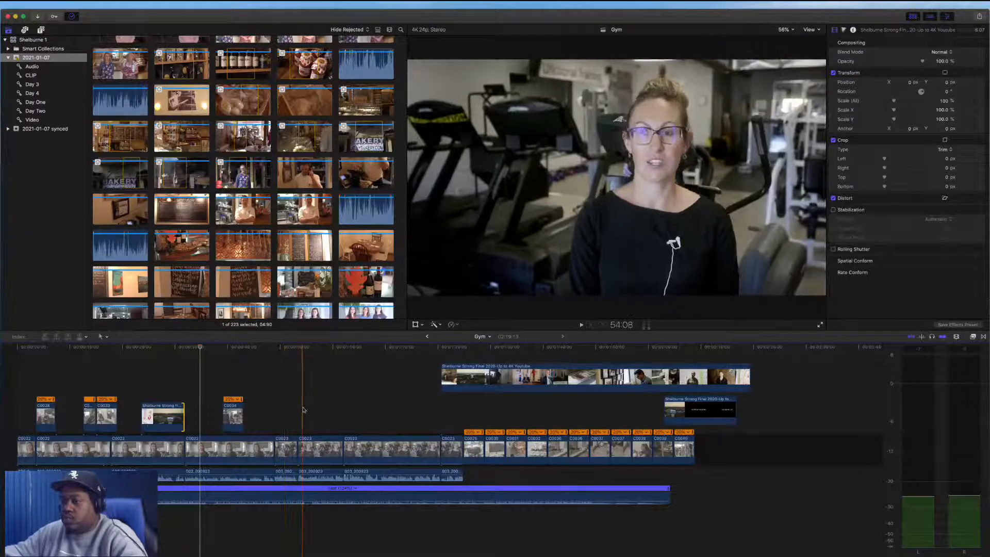
key(space)
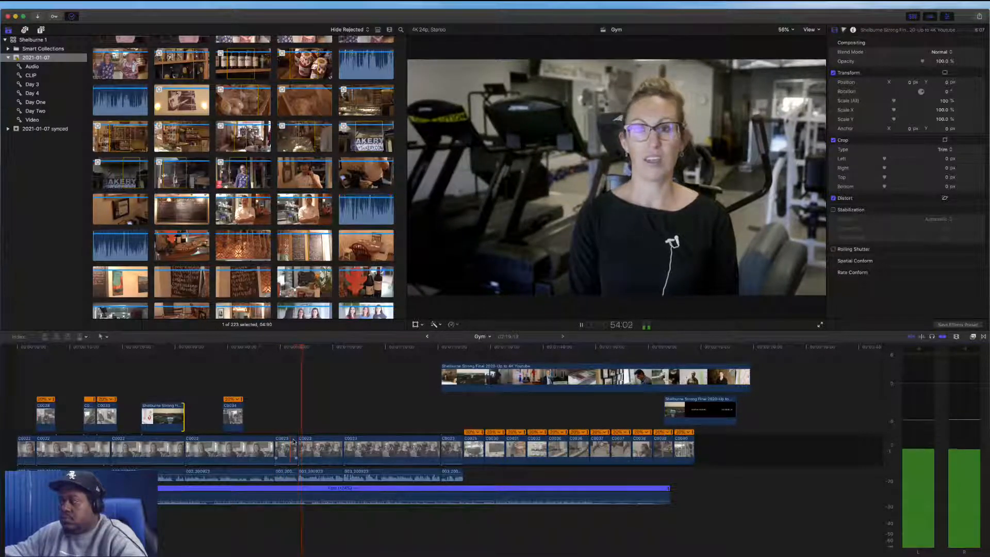
key(space)
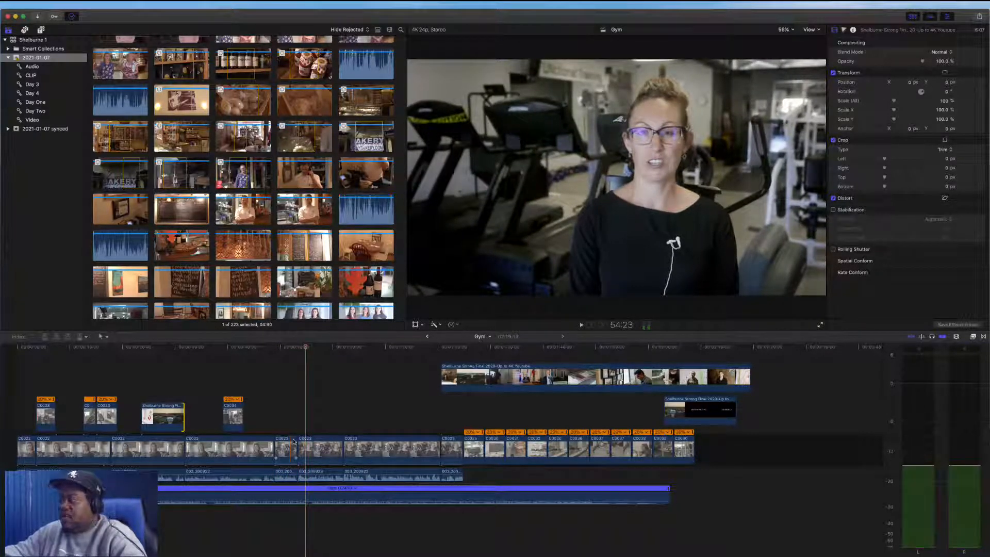
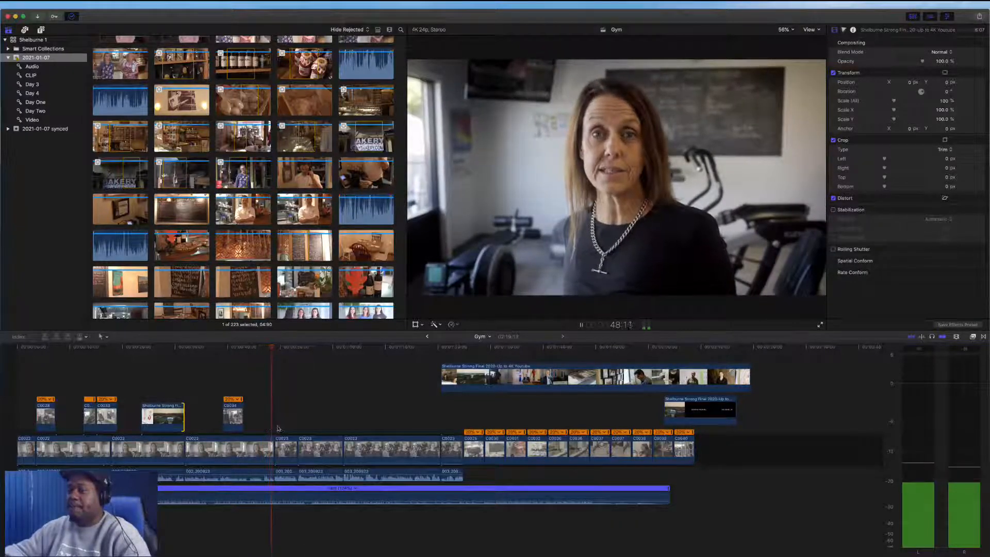
Move an interview clip earlier in the primary storyline and extend its audio edit point, previewing the cut
key(space)
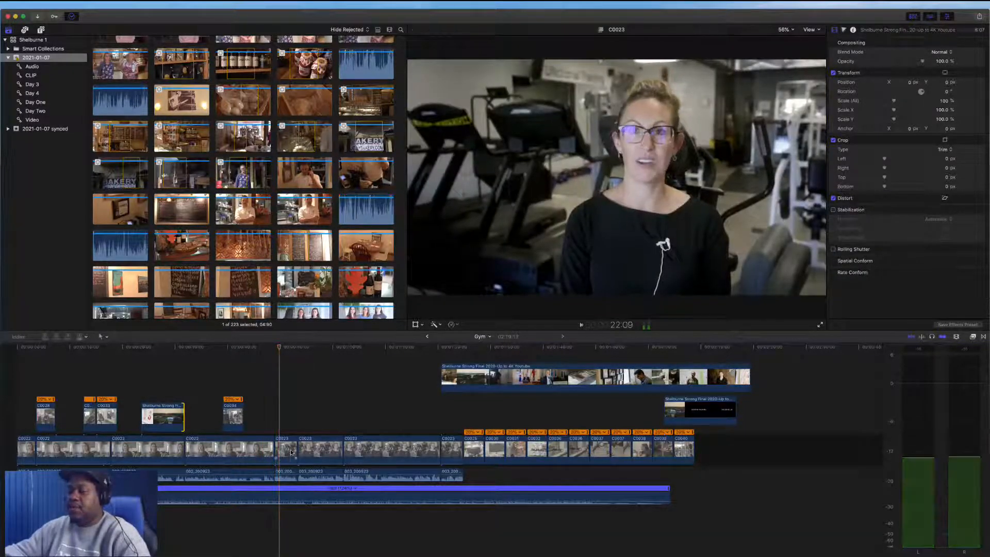
drag(288, 451, 209, 440)
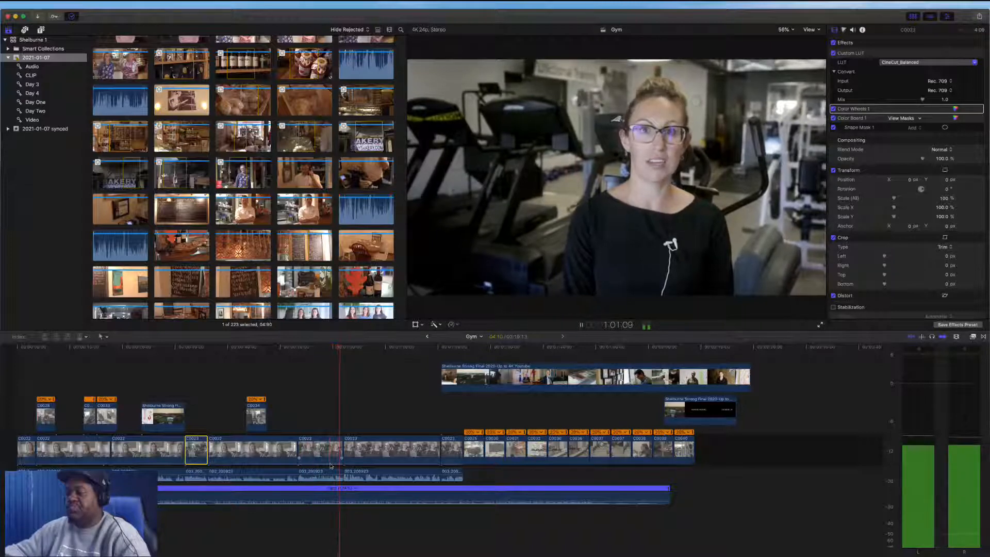
drag(343, 474, 353, 475)
key(space)
drag(342, 442, 348, 475)
key(space)
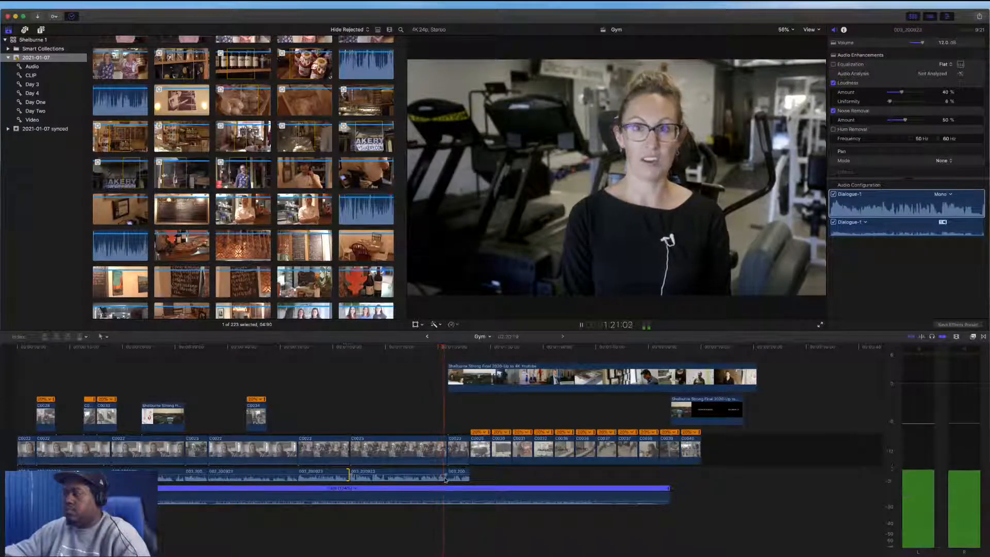
Select the two adjacent gym interview clips and move them earlier in the storyline, previewing the result
key(space)
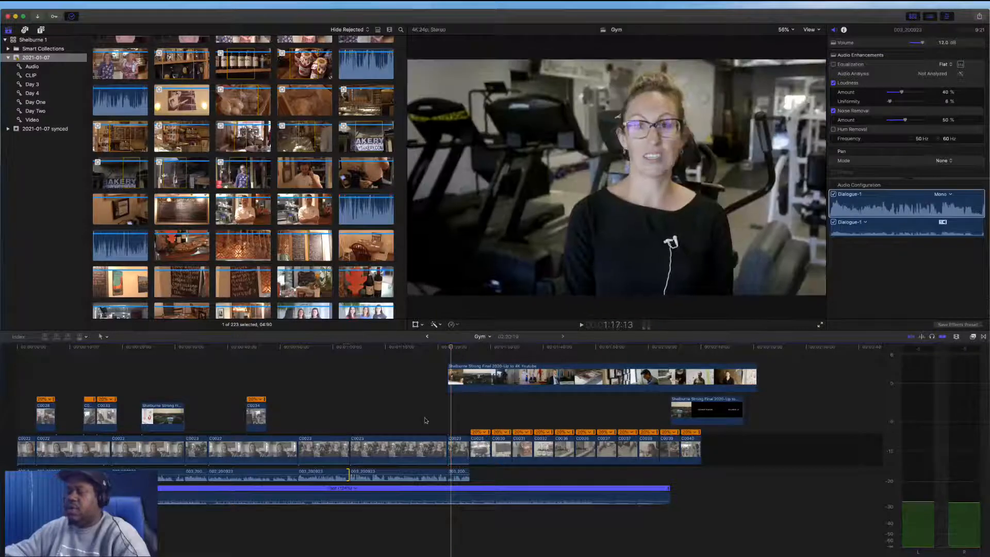
drag(425, 418, 331, 454)
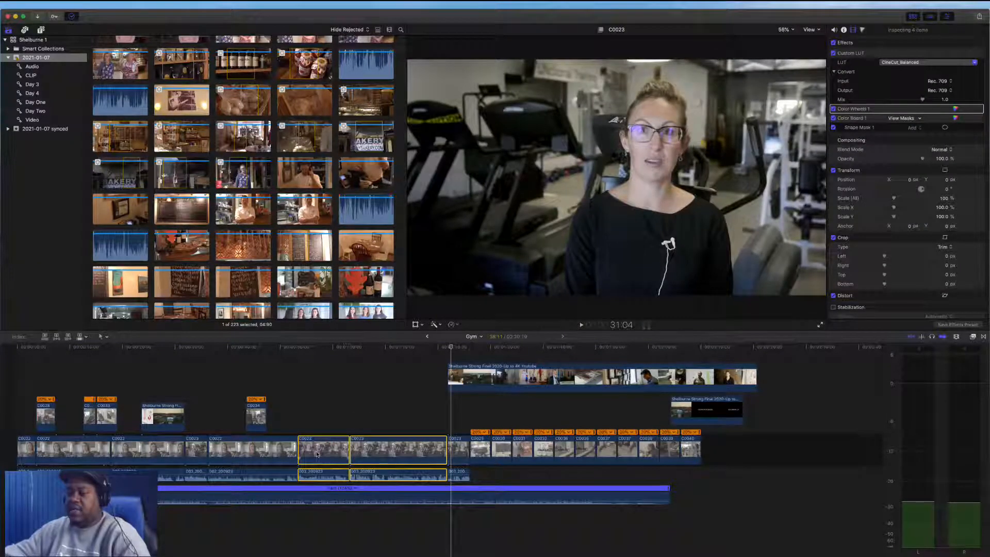
drag(318, 454, 263, 442)
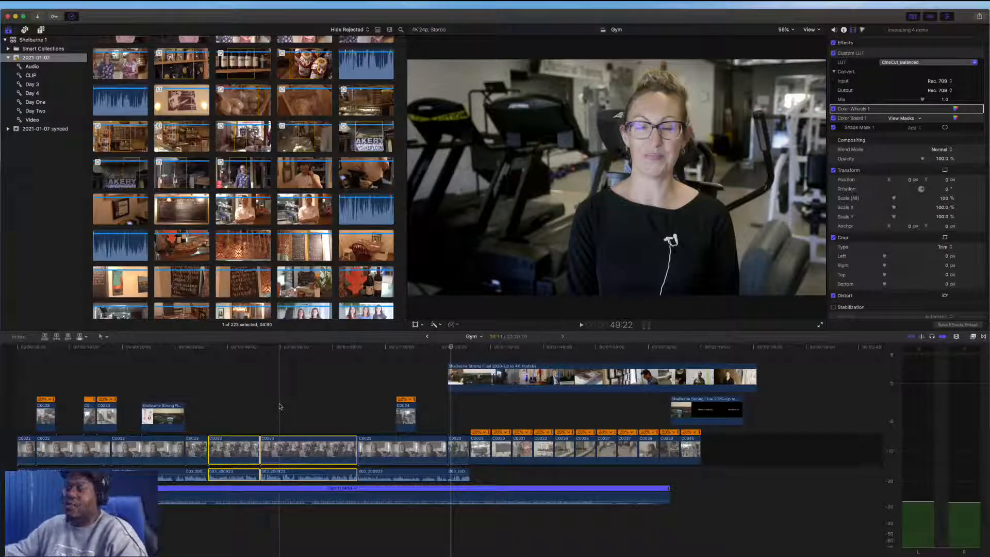
key(space)
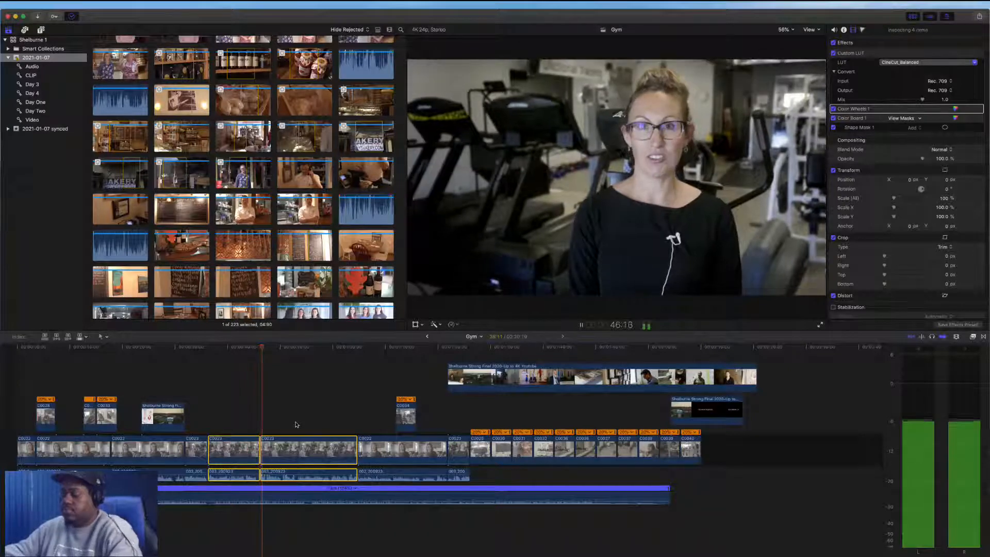
key(space)
Trim the edit point between the two interview clips slightly earlier on both video and audio
key(super+equal)
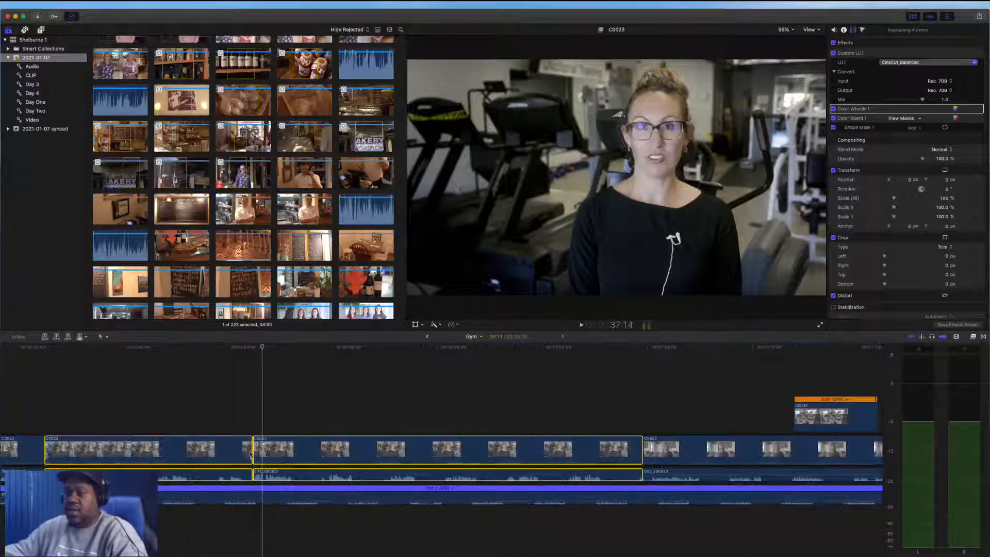
drag(251, 454, 241, 454)
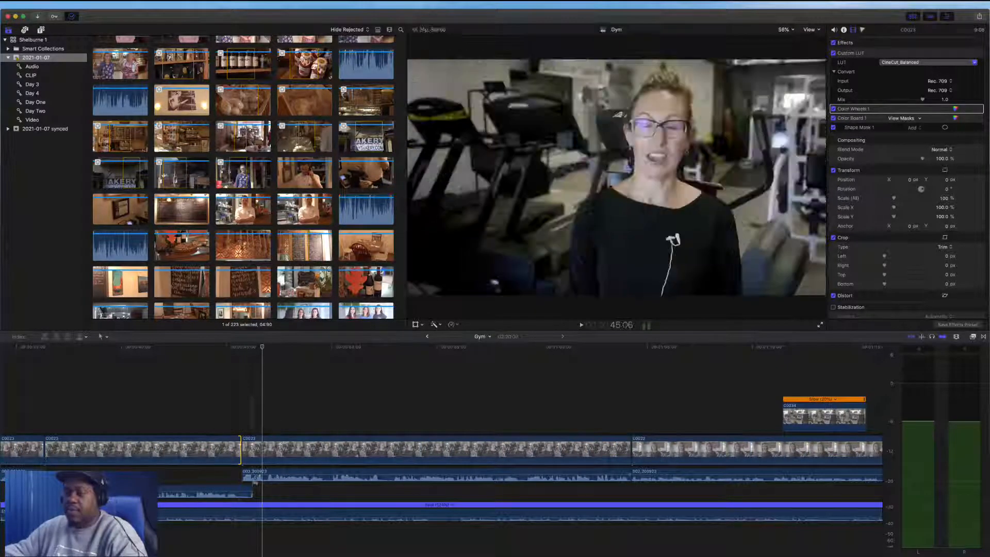
drag(250, 488, 240, 488)
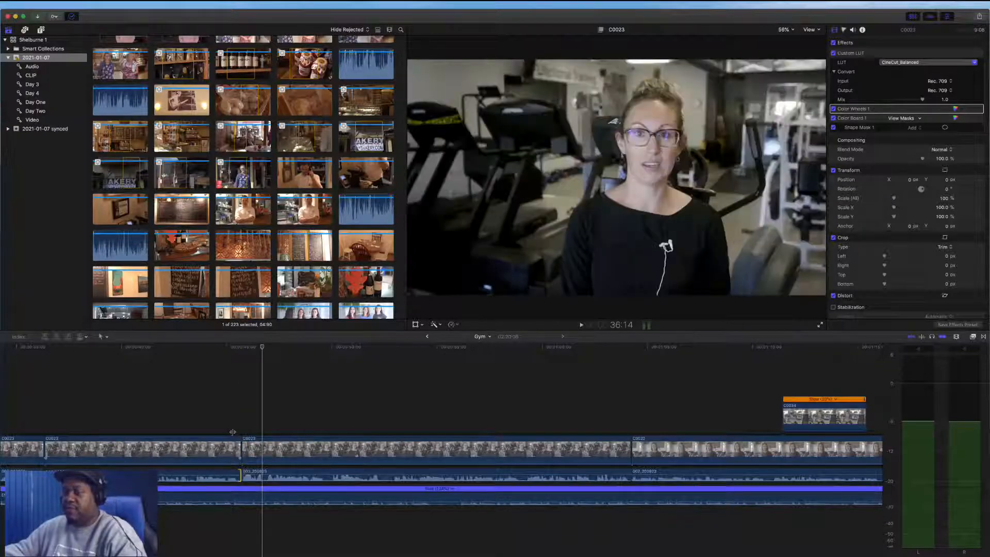
key(space)
key(super+minus)
key(super+minus)
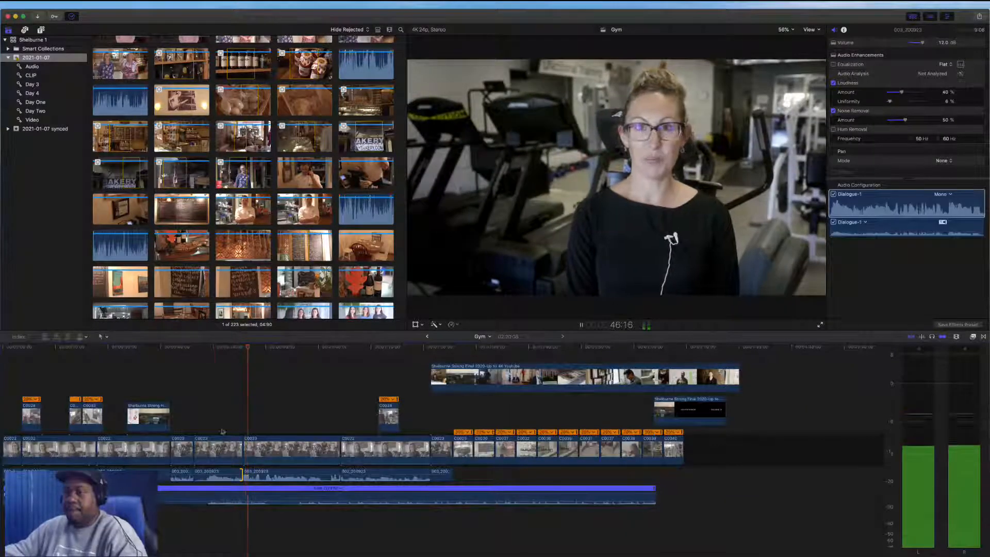
key(space)
Punch in on the C0023 interview clip by scaling it to about 138% and repositioning the framing
click(214, 447)
click(414, 325)
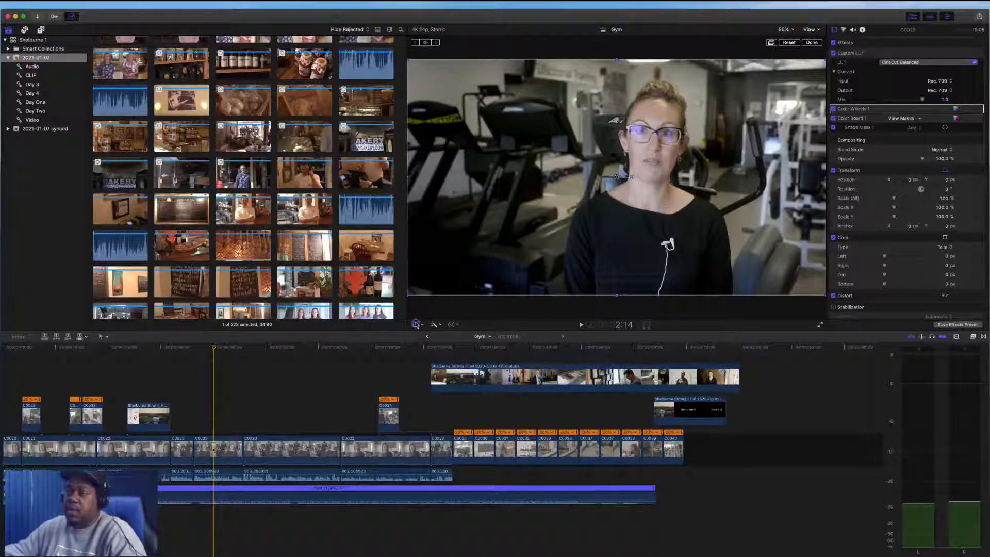
click(416, 324)
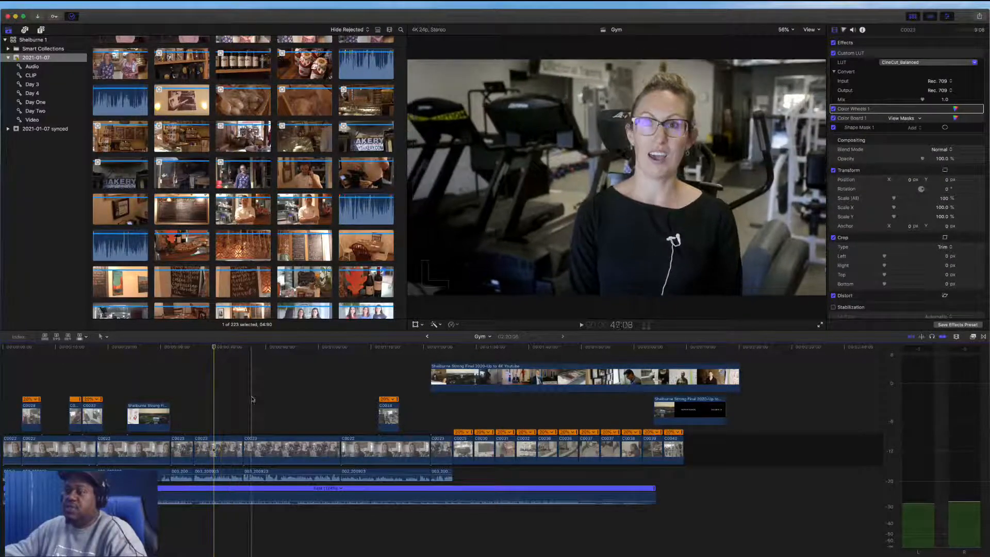
click(222, 439)
click(415, 325)
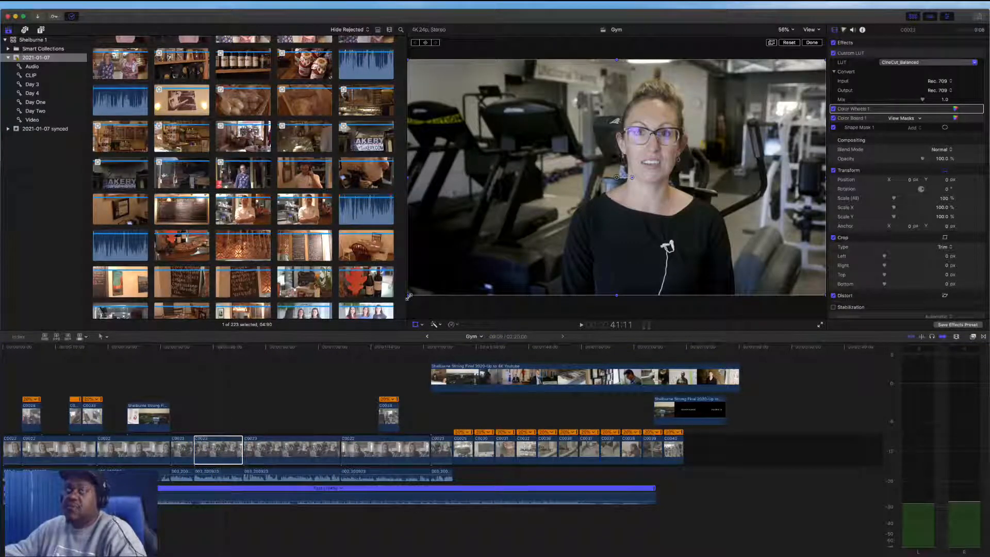
drag(409, 296, 353, 360)
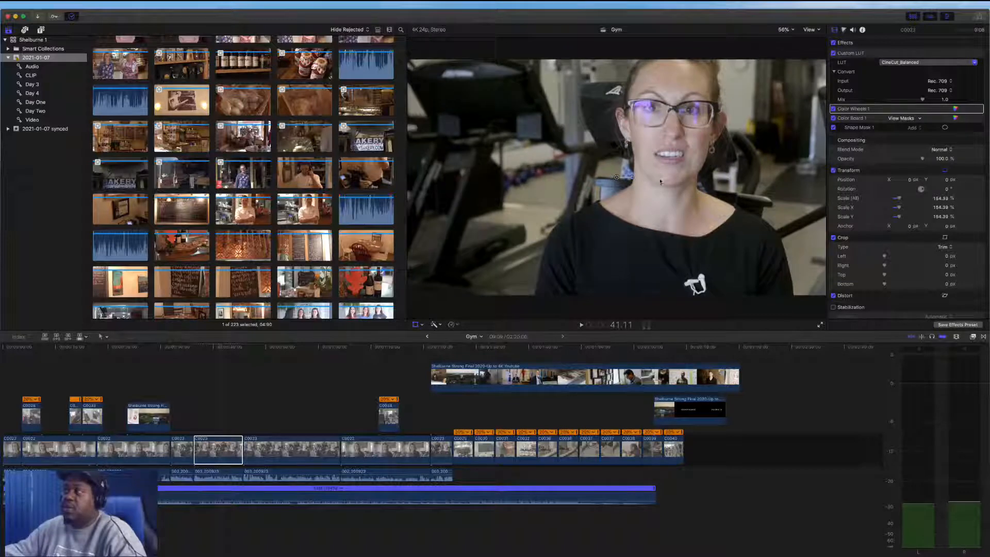
drag(660, 182, 606, 215)
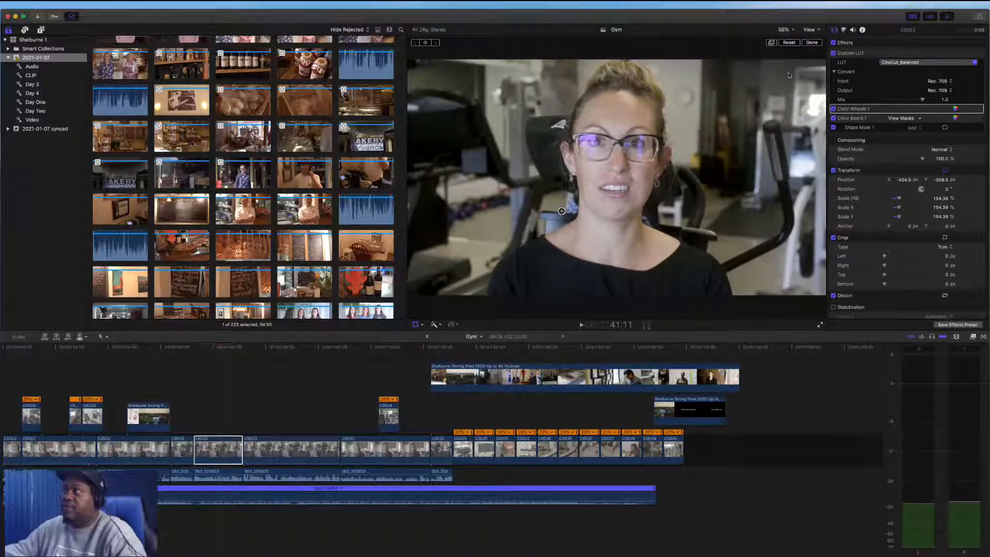
drag(899, 199, 897, 199)
drag(761, 218, 763, 210)
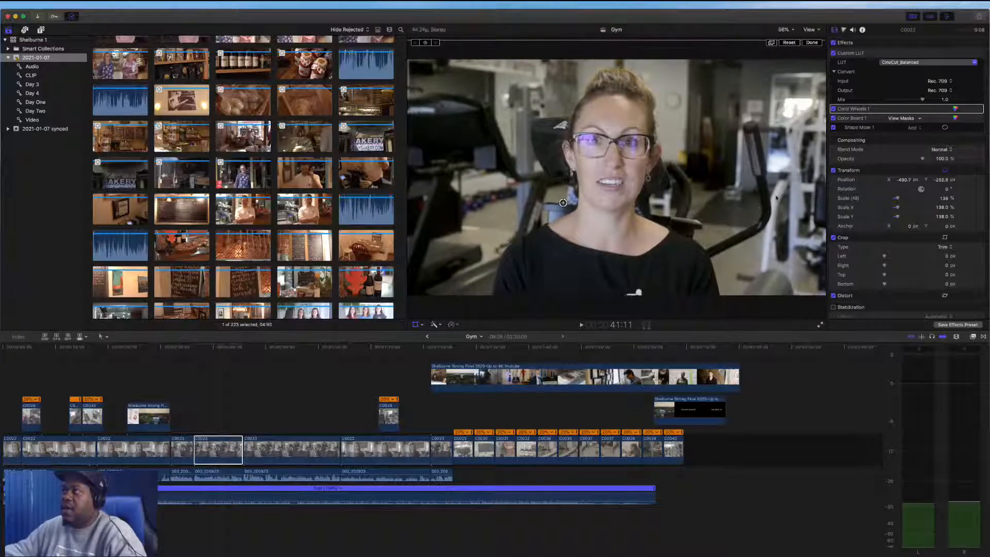
click(811, 44)
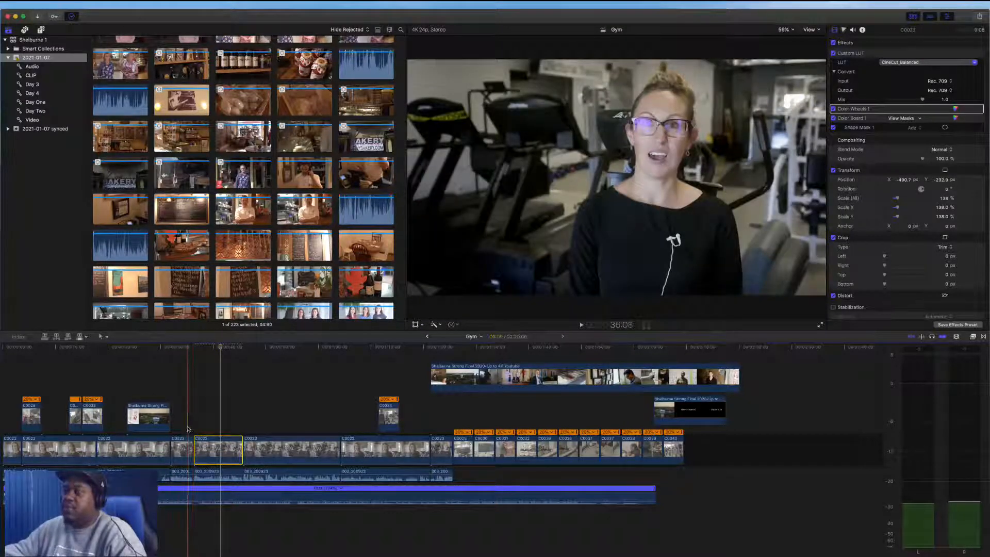
Play back the timeline around the punched-in clip to review the edits
key(space)
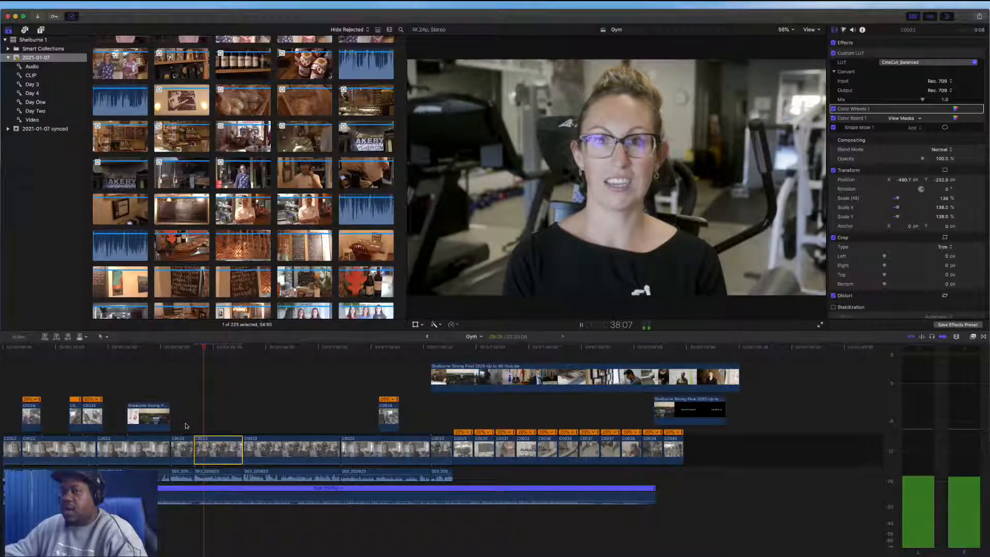
key(space)
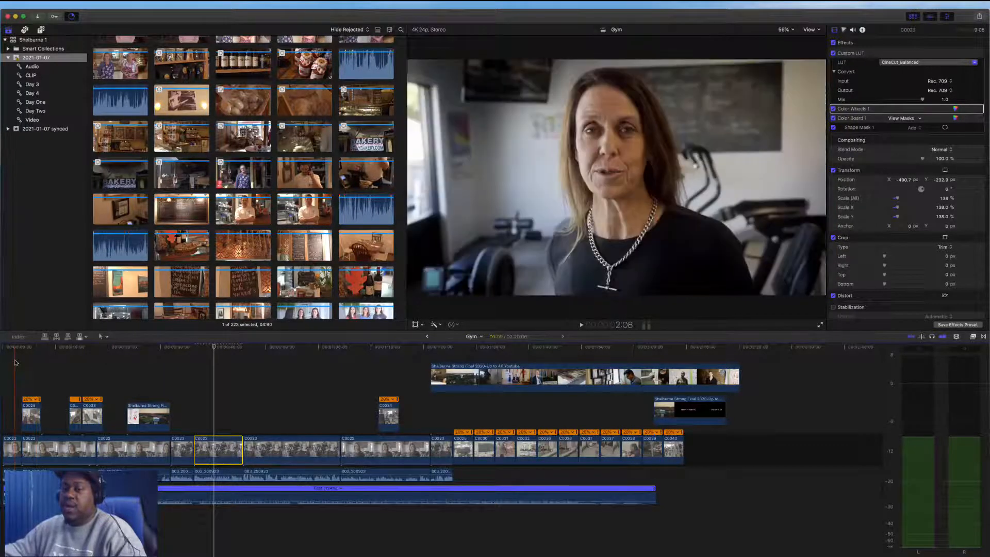
key(space)
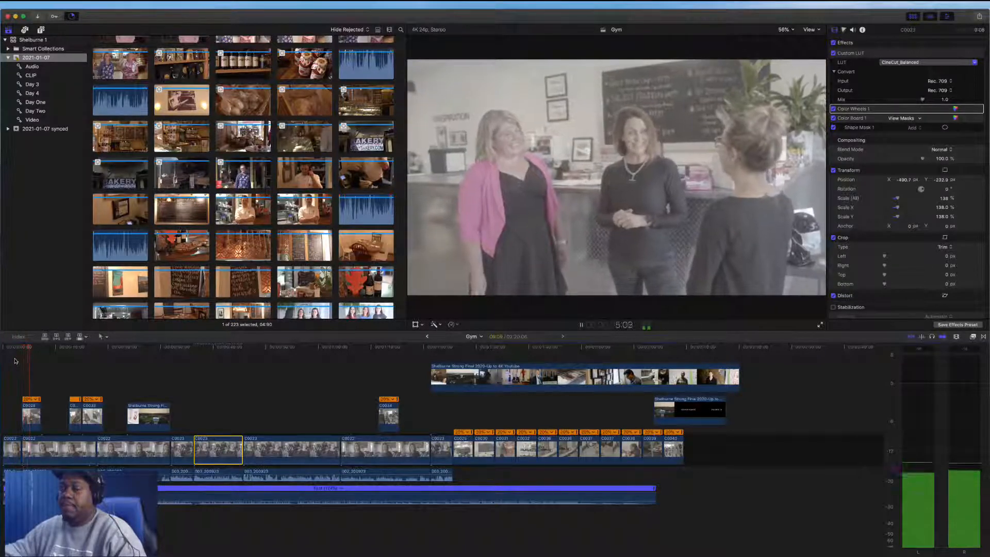
click(92, 382)
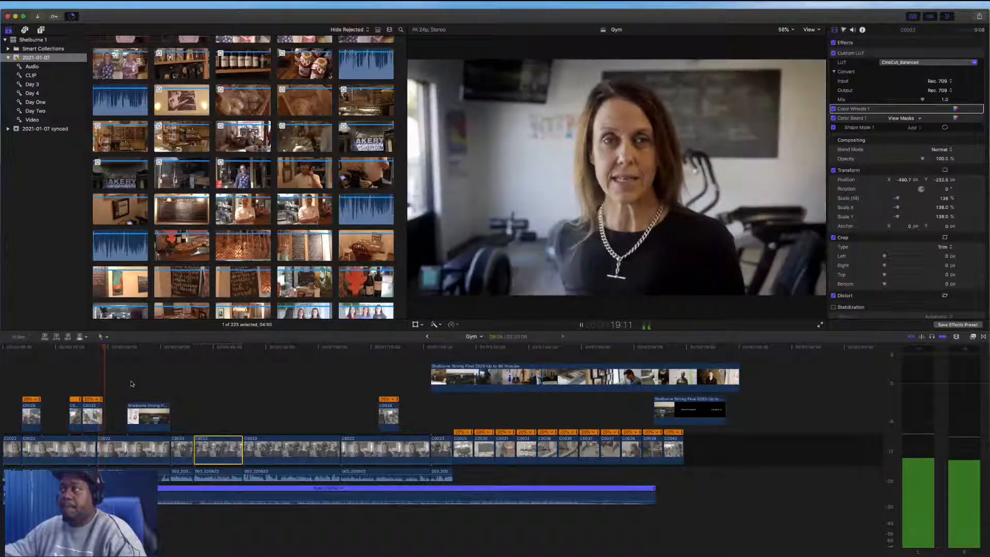
key(space)
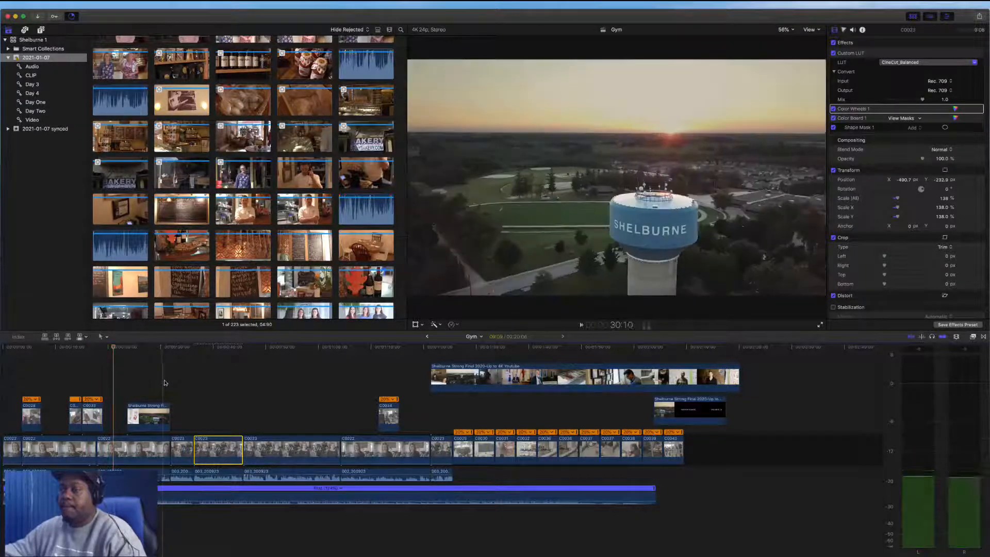
key(space)
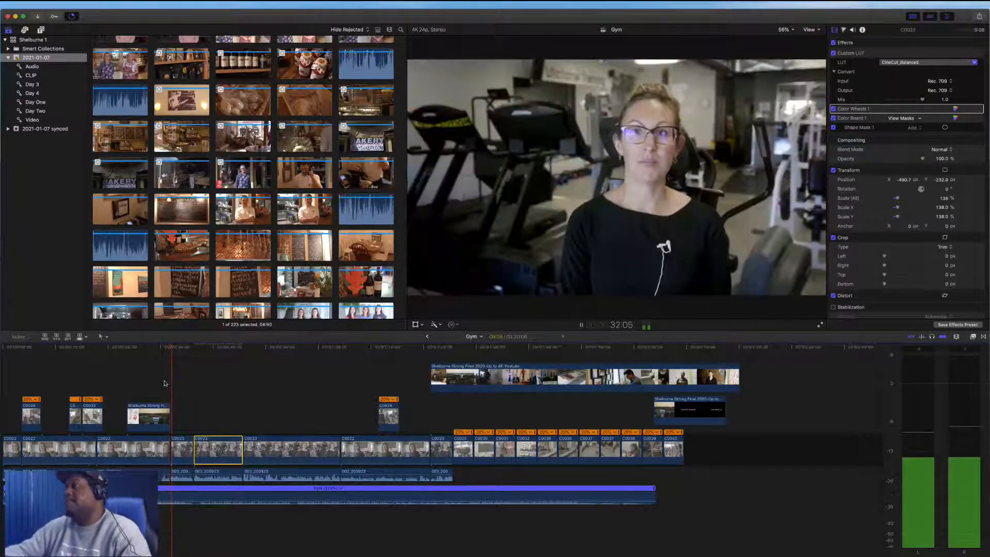
key(space)
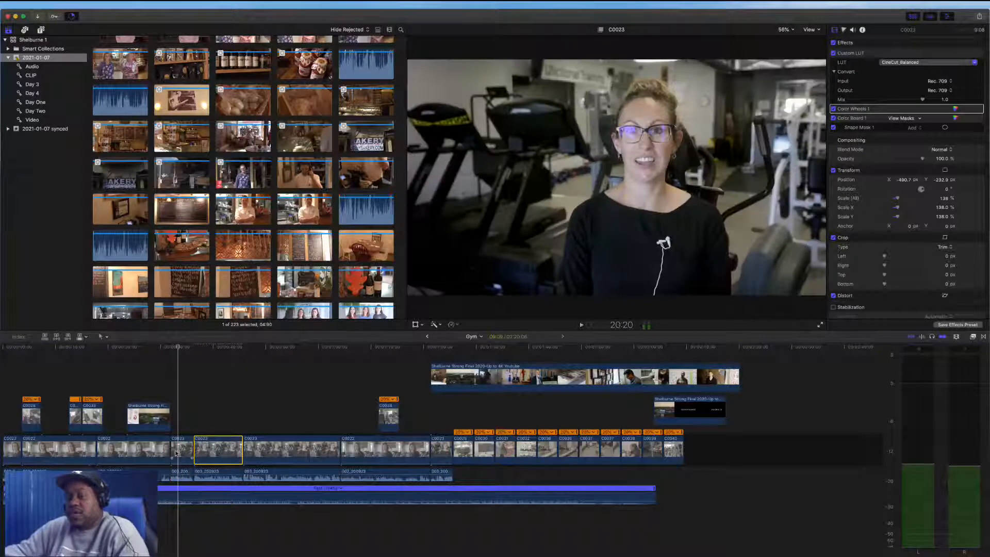
click(174, 454)
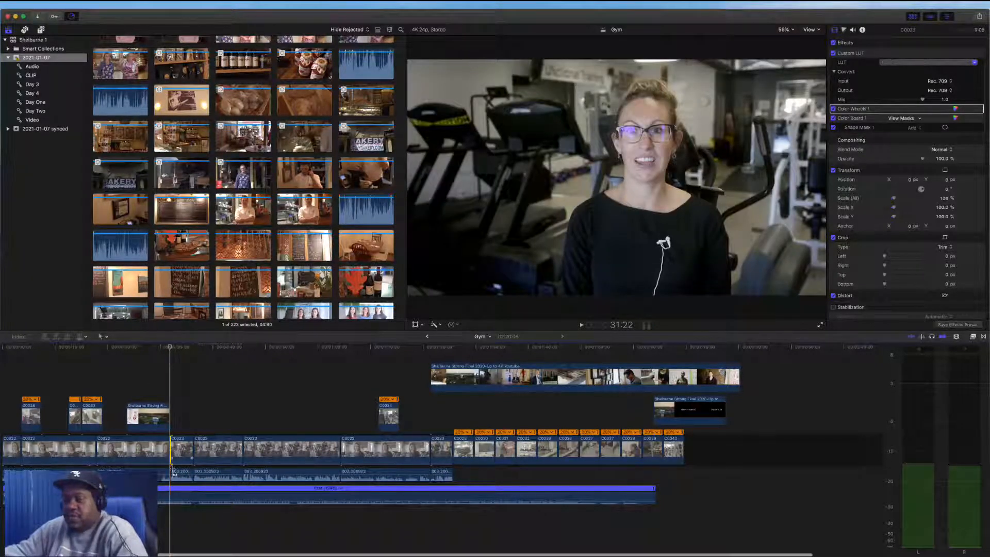
click(170, 472)
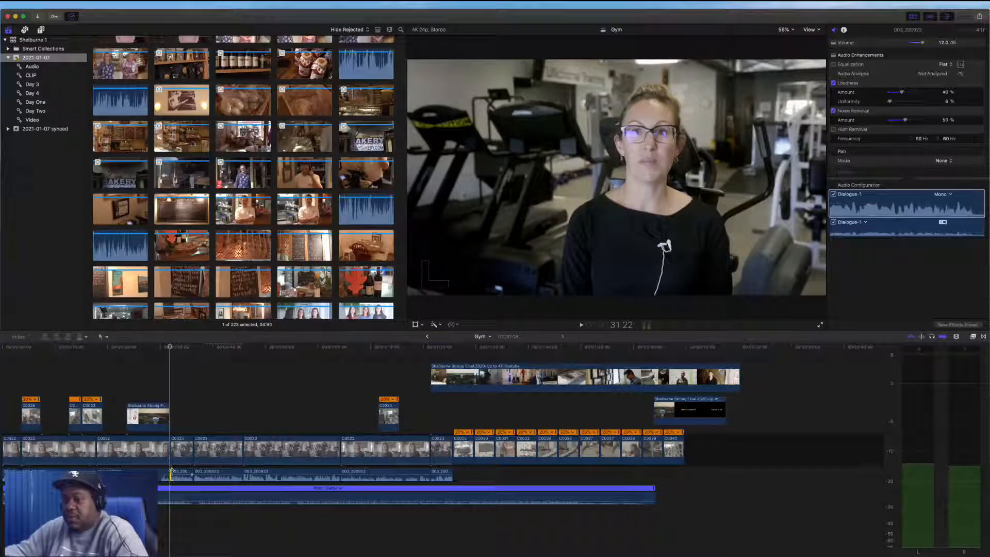
drag(171, 473, 171, 473)
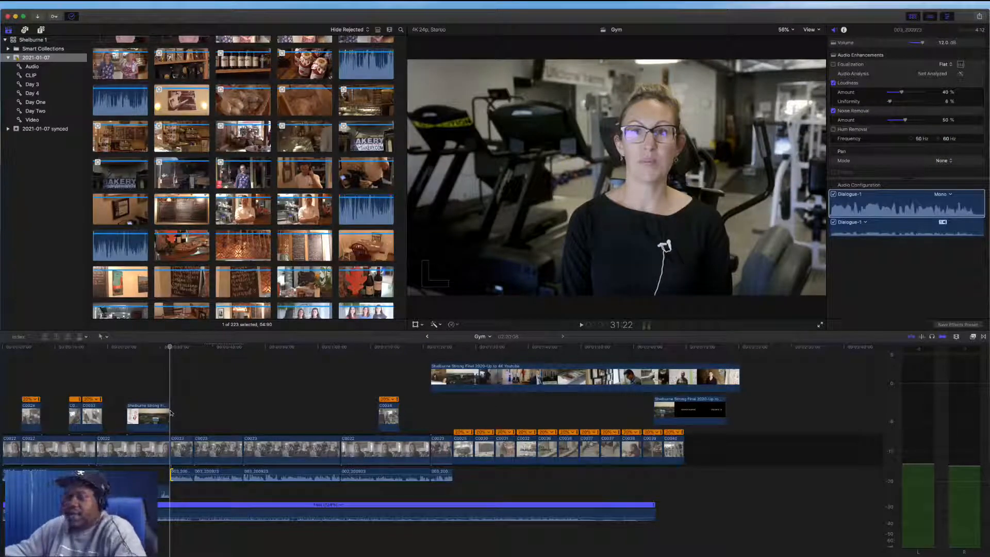
key(super+z)
key(space)
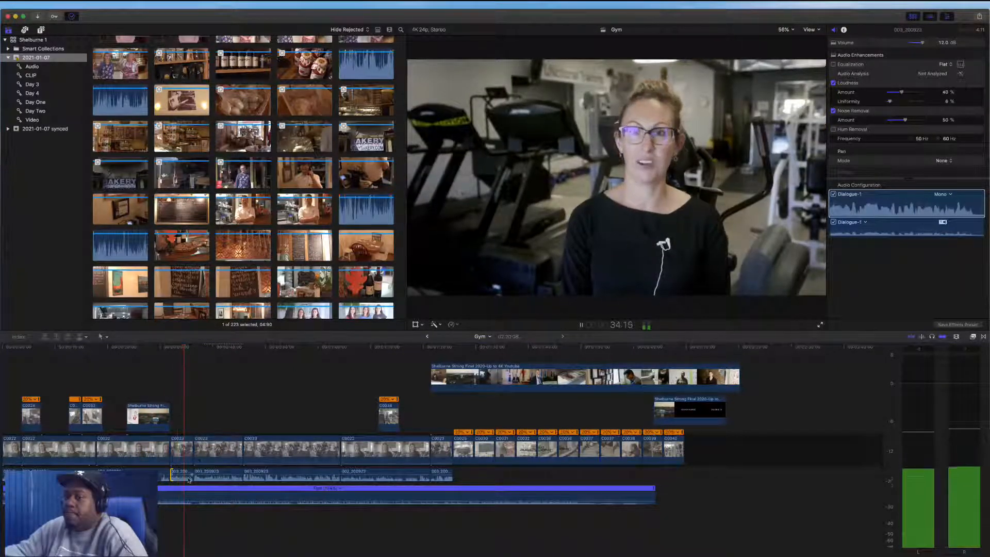
drag(189, 491, 190, 501)
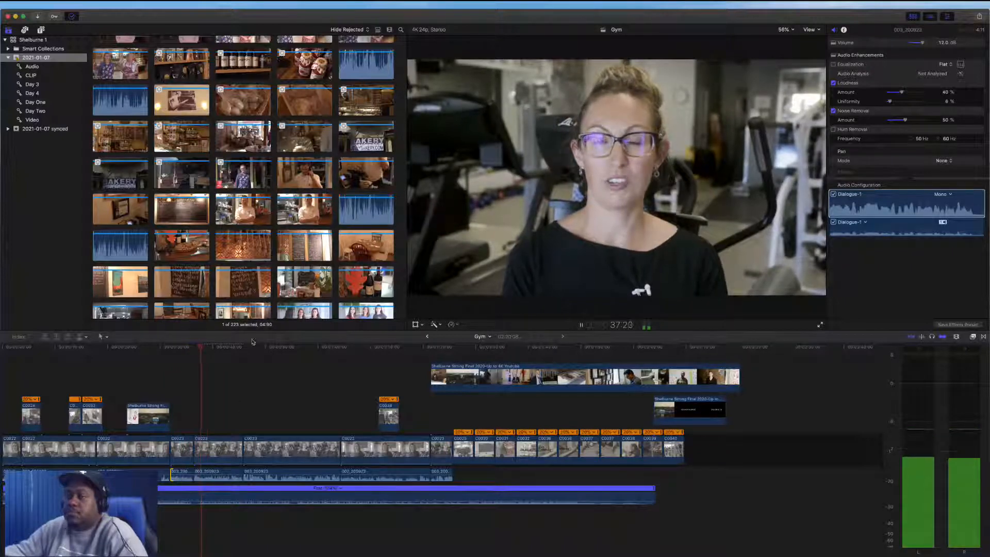
key(space)
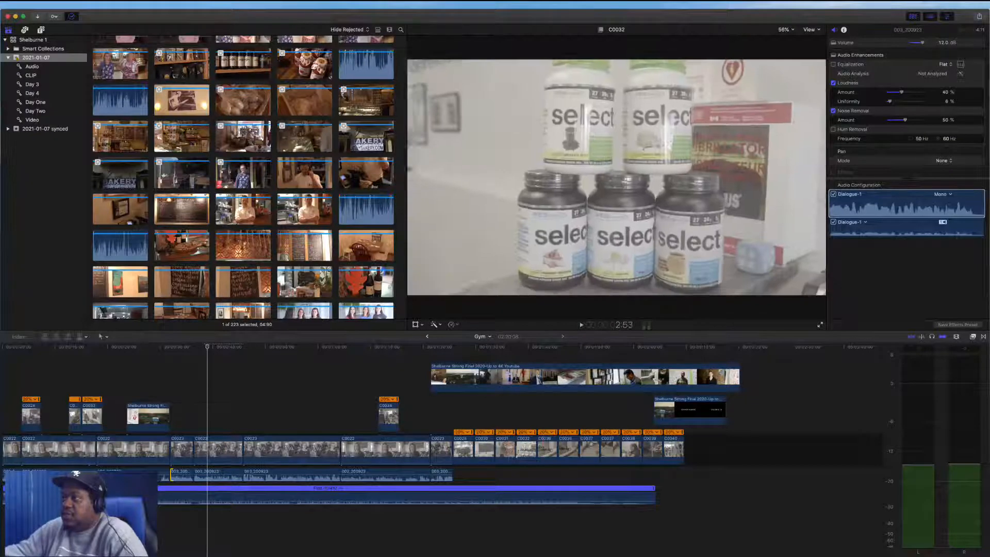
Connect B-roll clips of the product shelves and gym equipment above the interview near the playhead
drag(530, 419, 208, 420)
key(super+4)
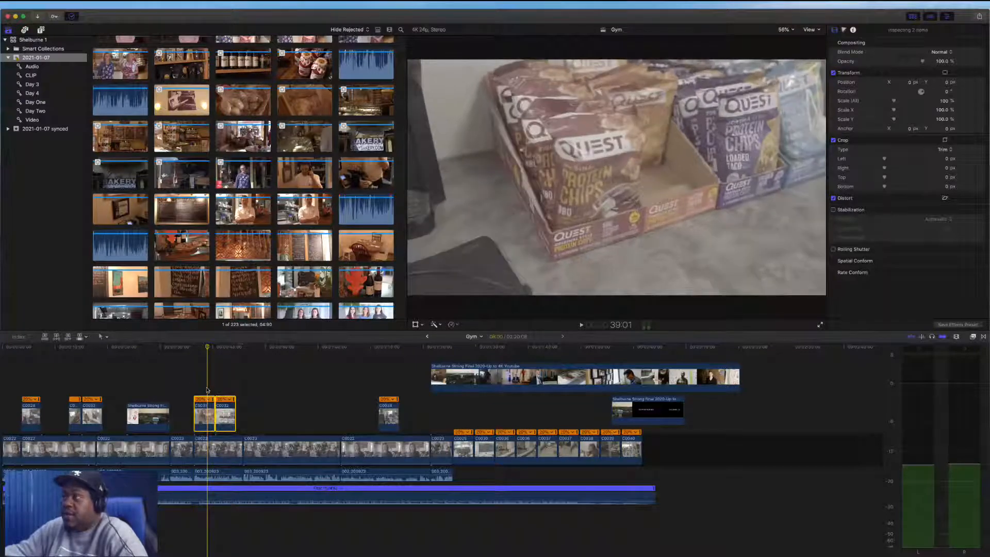
click(205, 421)
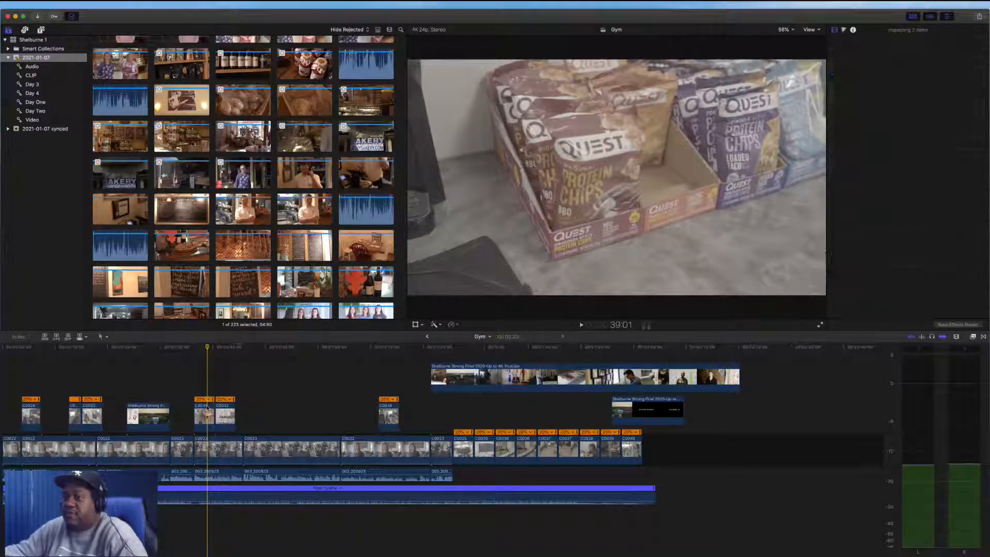
mouse_move(196, 425)
mouse_down()
mouse_move(164, 424)
mouse_move(184, 423)
mouse_up()
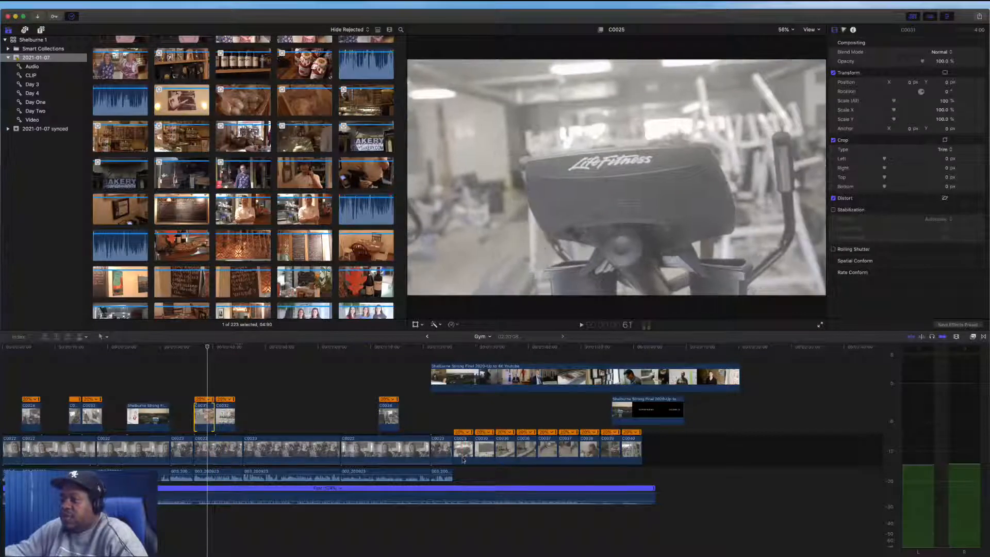
drag(486, 456, 225, 417)
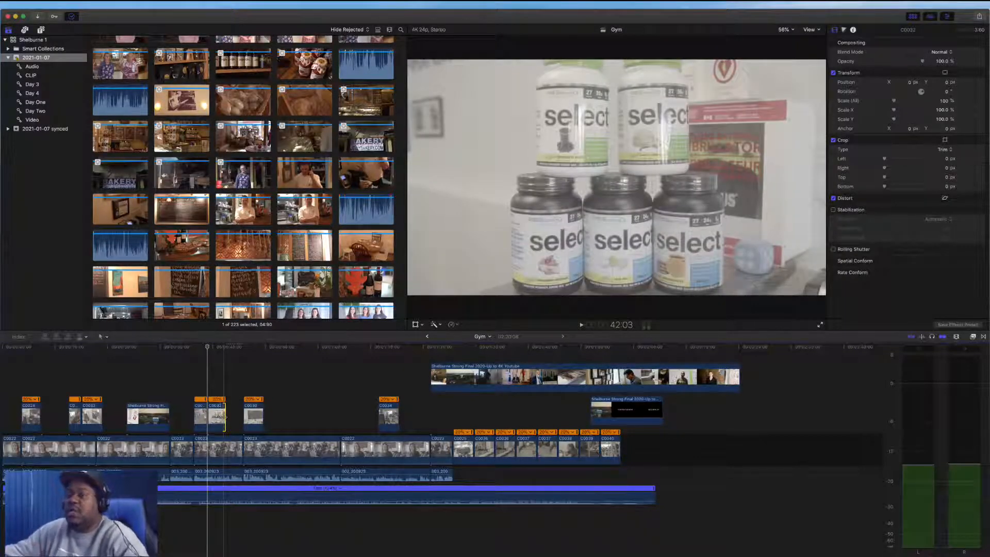
Play the timeline and shorten the chalkboard B-roll clip by trimming its end slightly
key(space)
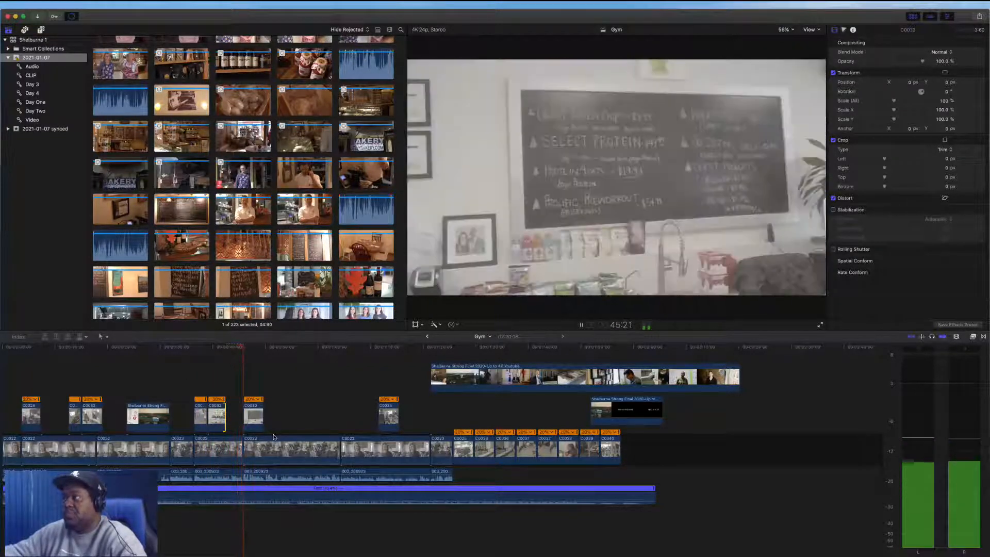
key(space)
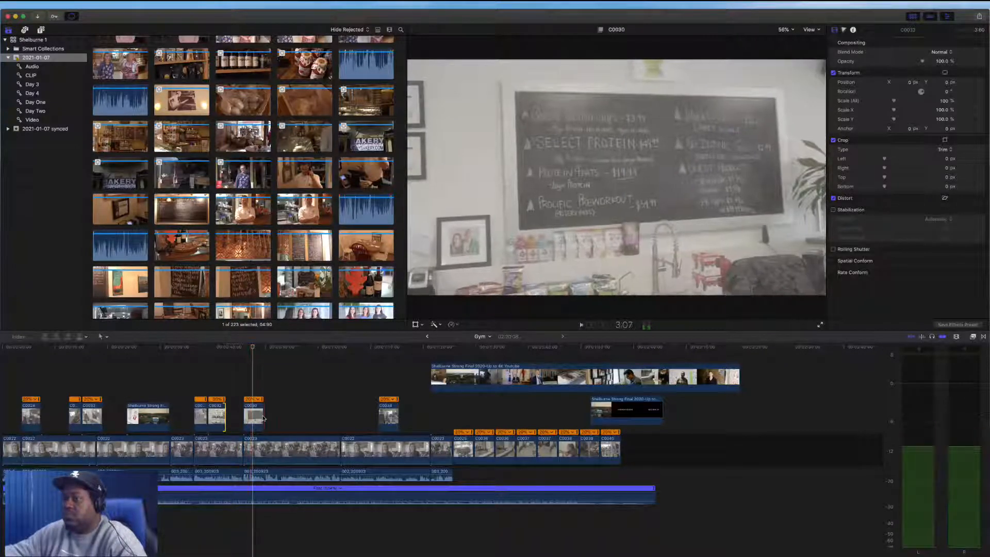
drag(264, 417, 253, 418)
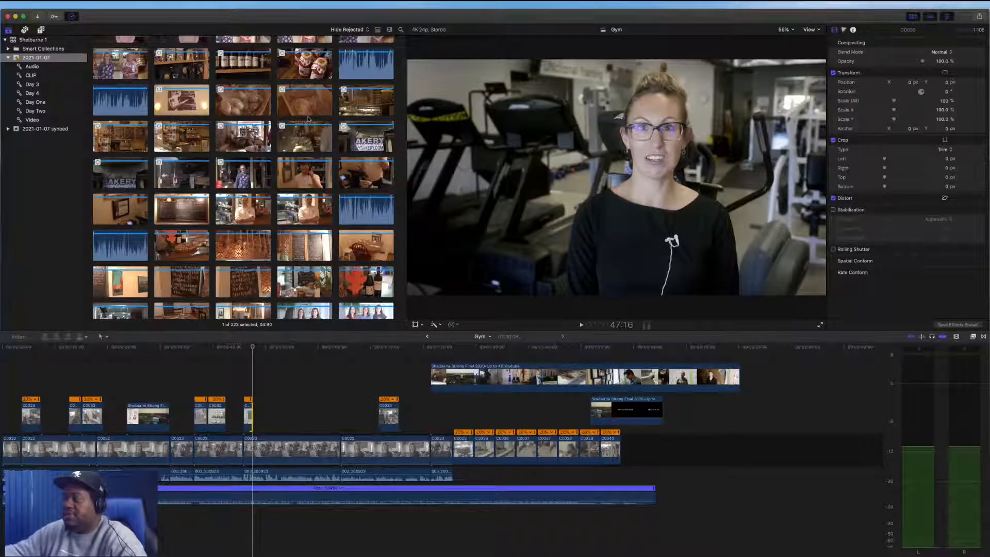
Browse the event's clips in the browser to find gym B-roll footage
scroll(308, 120, down, 3)
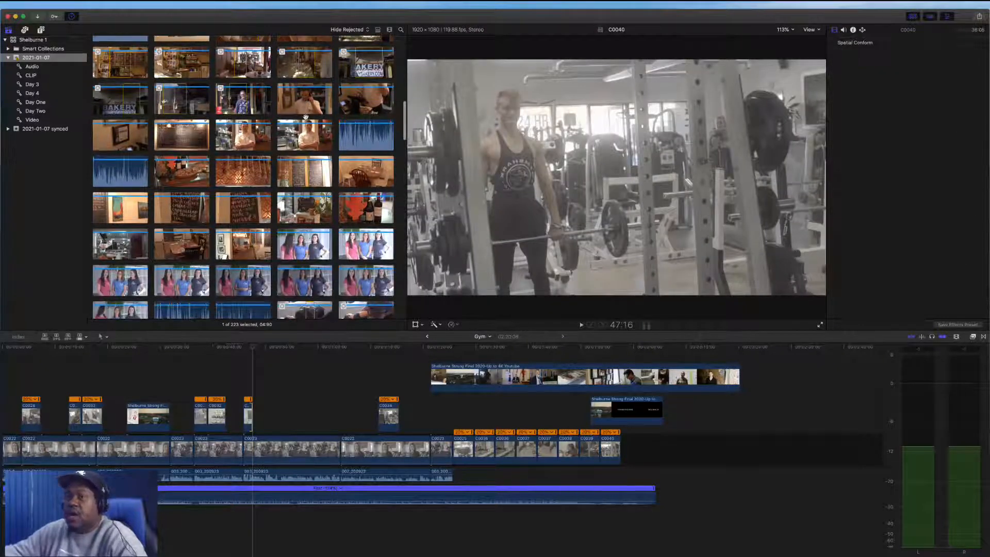
scroll(306, 117, up, 3)
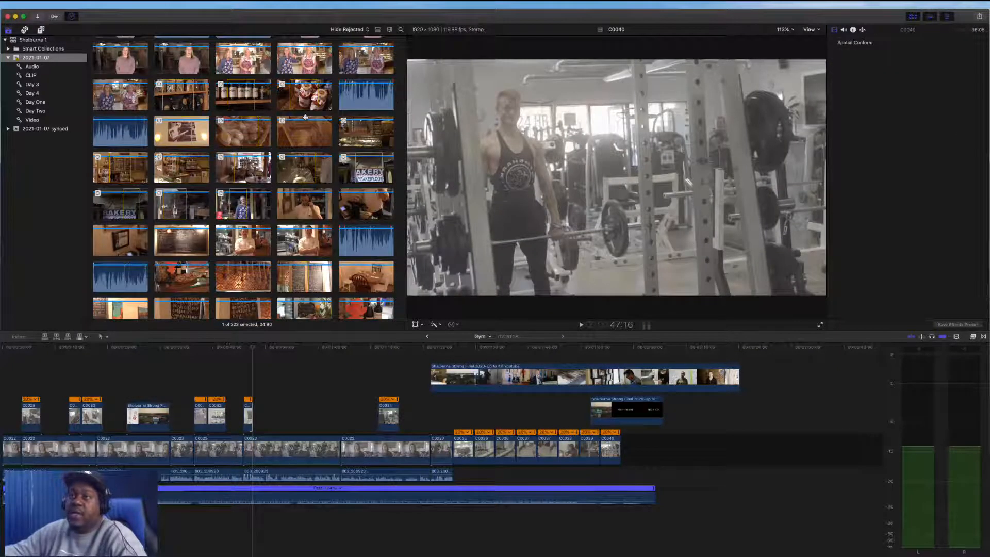
scroll(306, 117, down, 10)
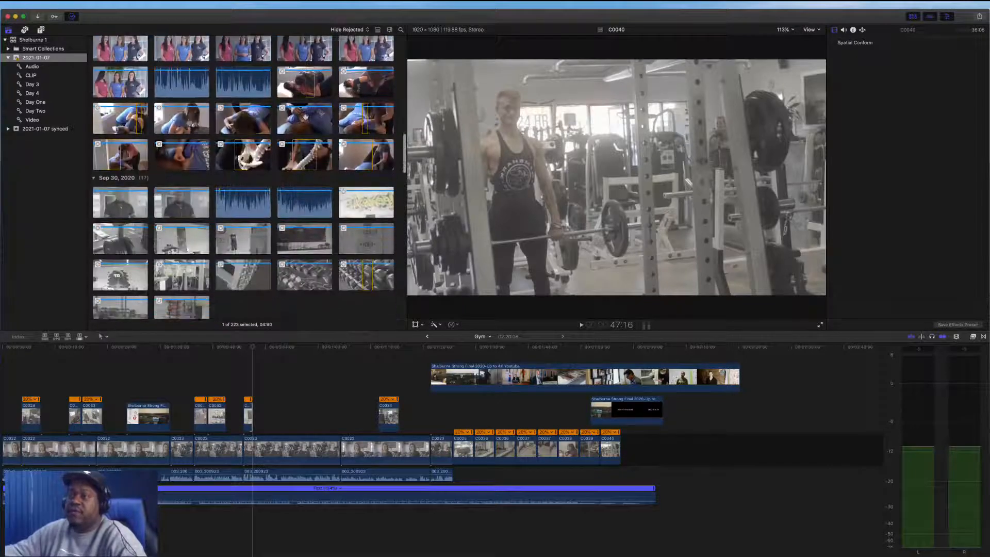
scroll(306, 117, down, 3)
scroll(308, 119, up, 4)
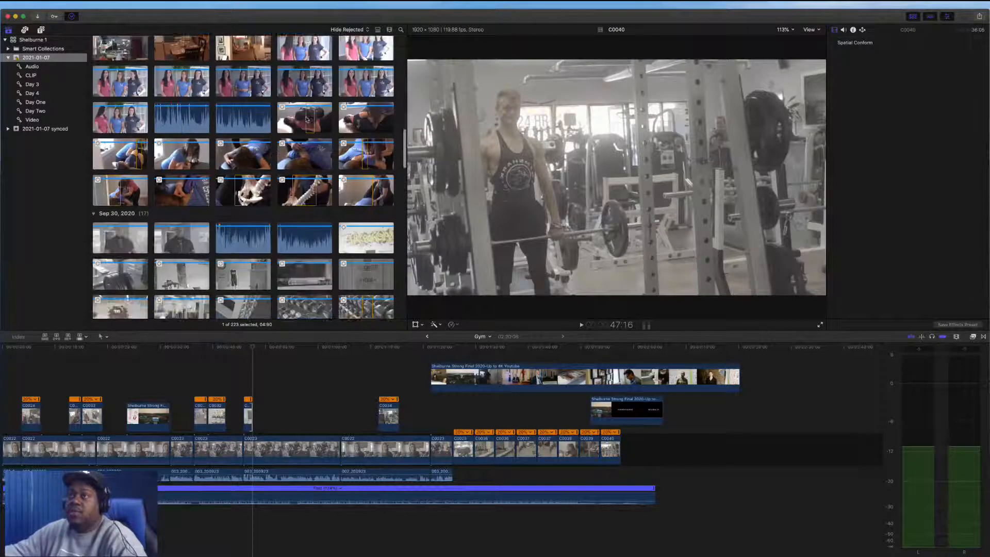
scroll(308, 119, up, 8)
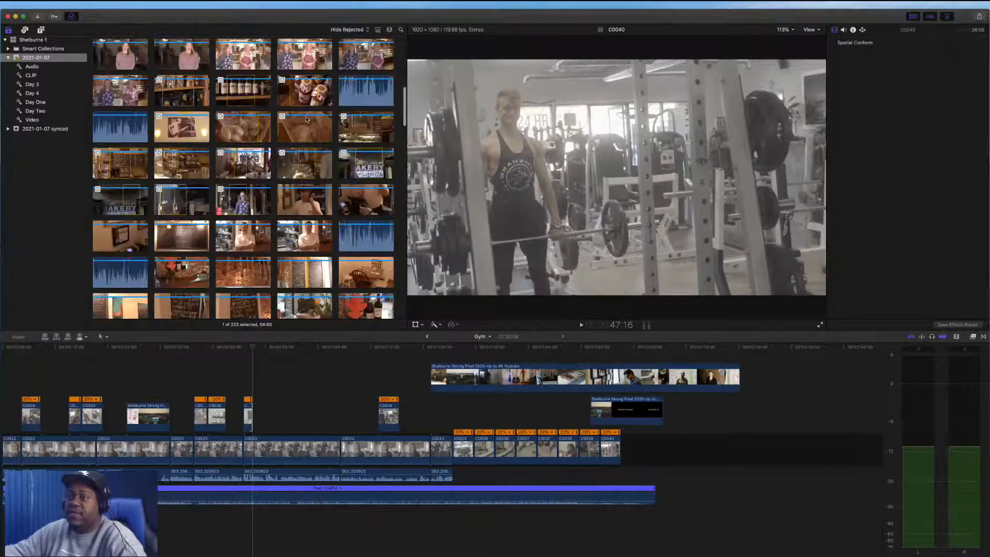
scroll(306, 119, down, 10)
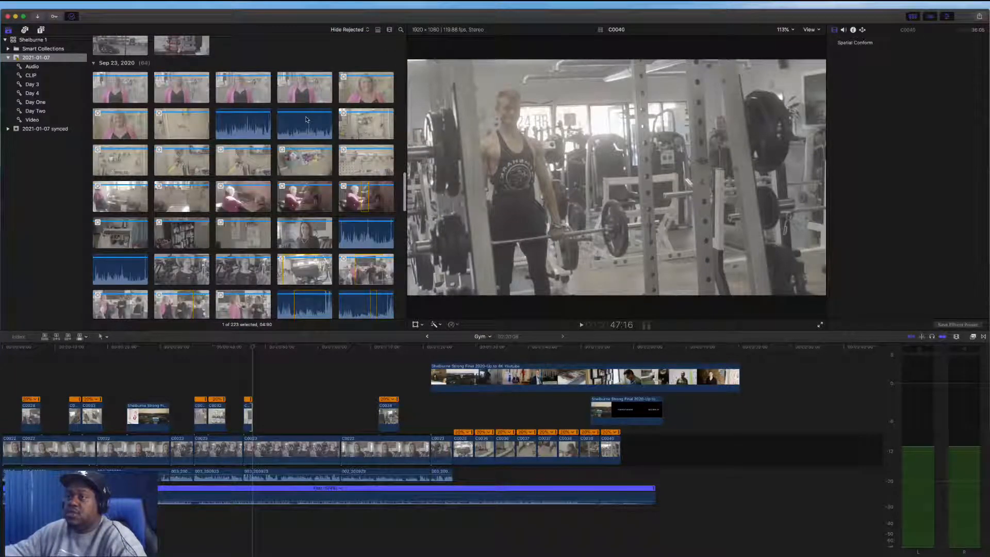
scroll(306, 119, down, 15)
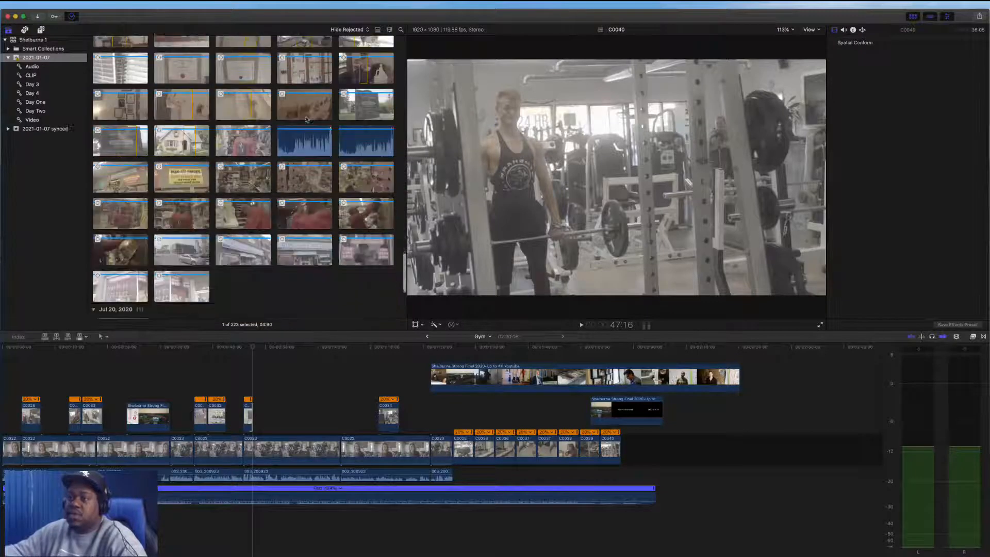
scroll(306, 119, up, 12)
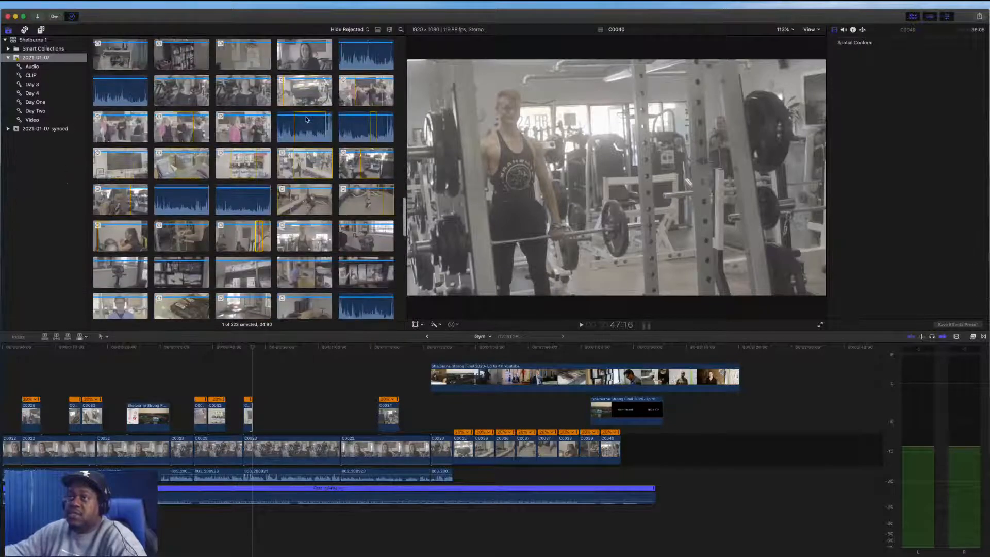
scroll(305, 119, up, 2)
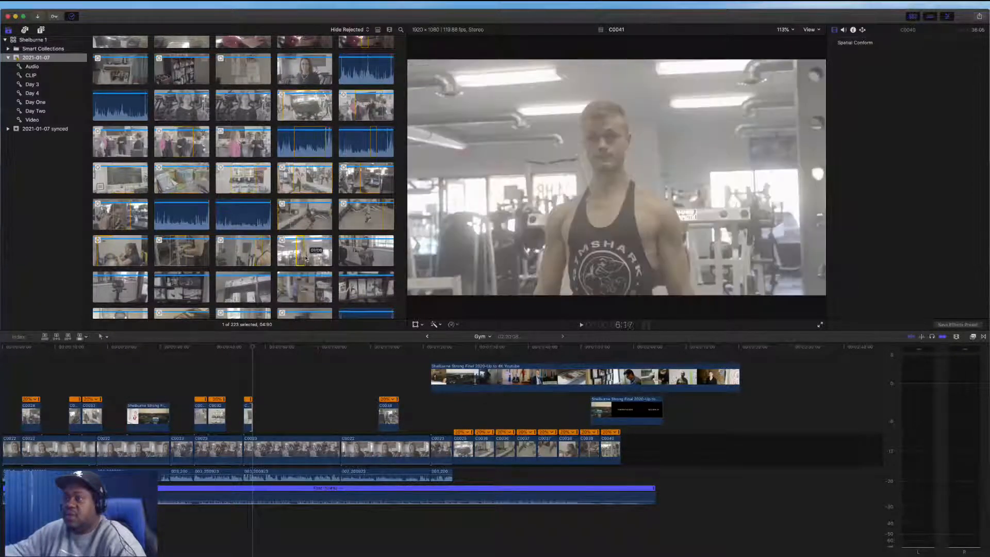
Connect the C0041 weightlifting clip above the interview and slide it slightly later, then play it
drag(301, 254, 307, 415)
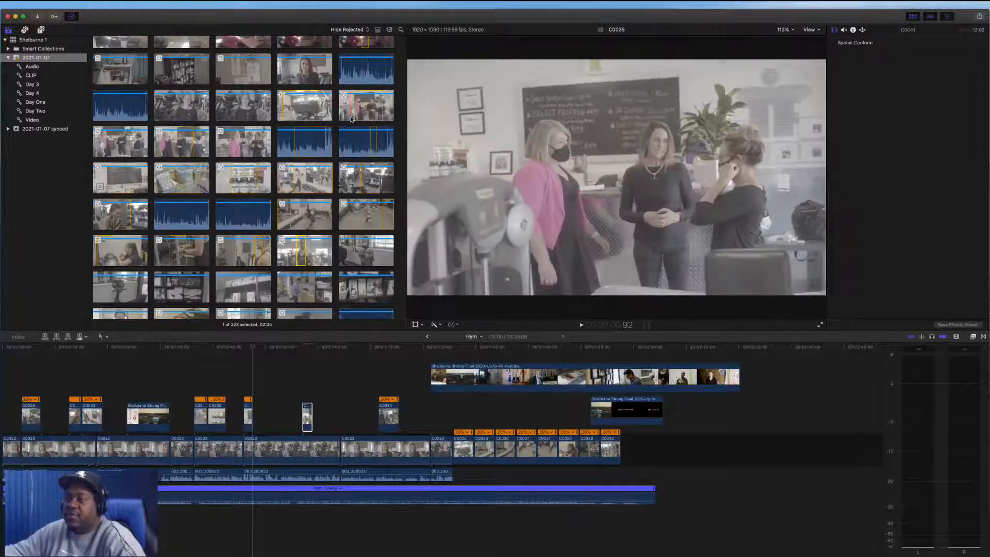
drag(306, 409, 324, 411)
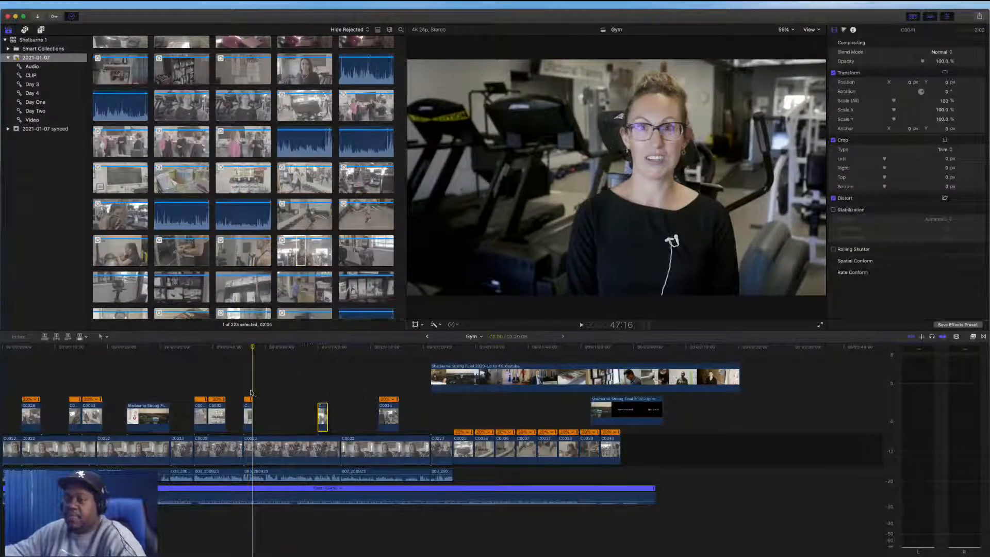
key(space)
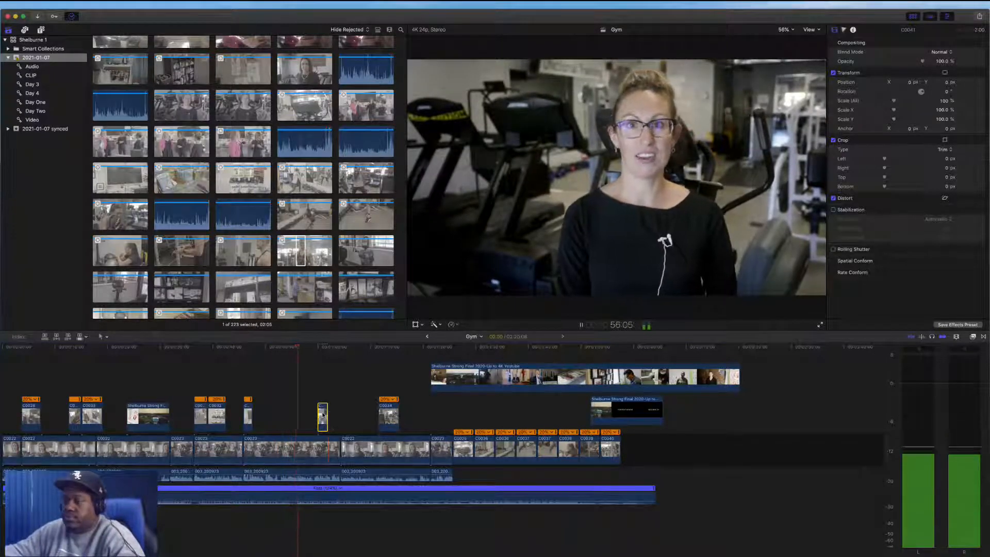
Move the weightlifting cutaway earlier so it sits over the interview near the playhead
click(251, 406)
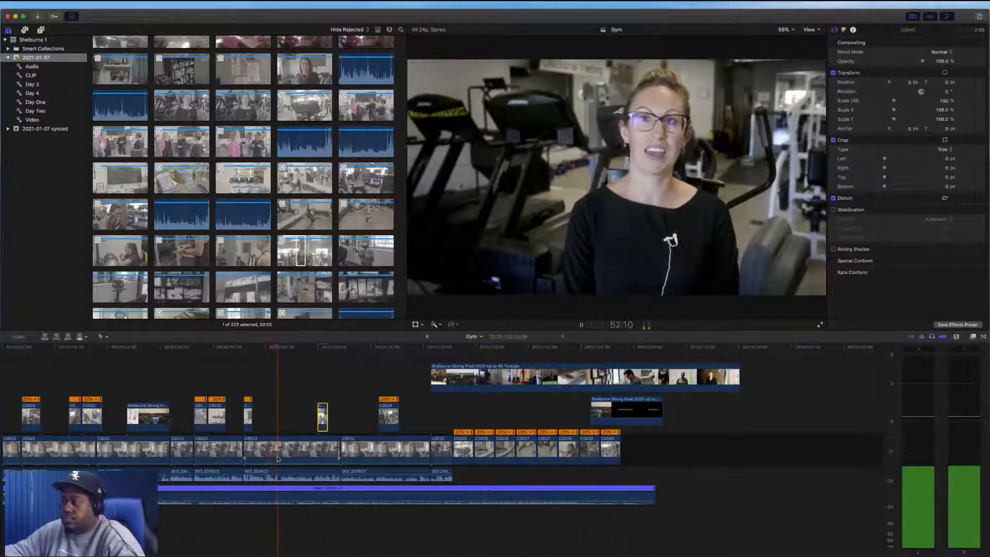
key(space)
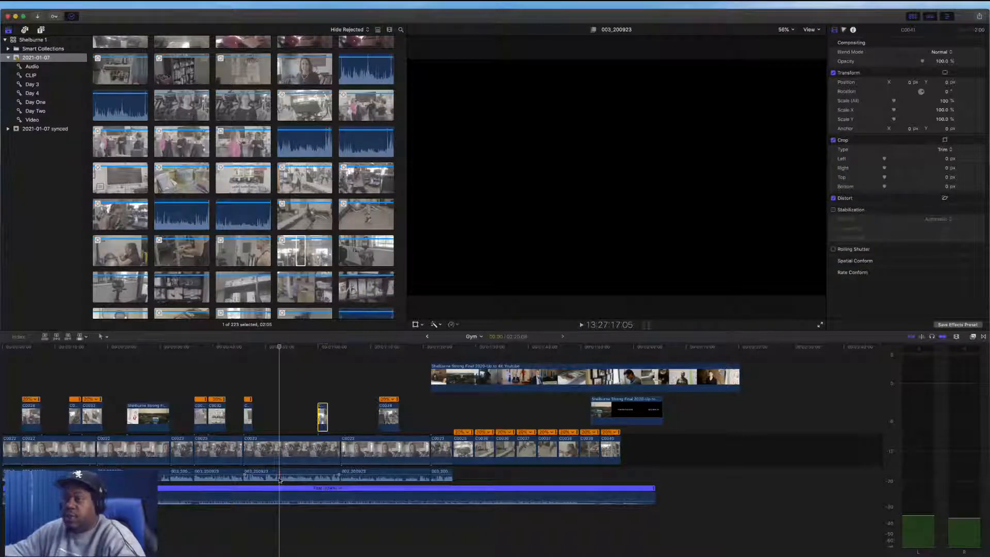
click(280, 454)
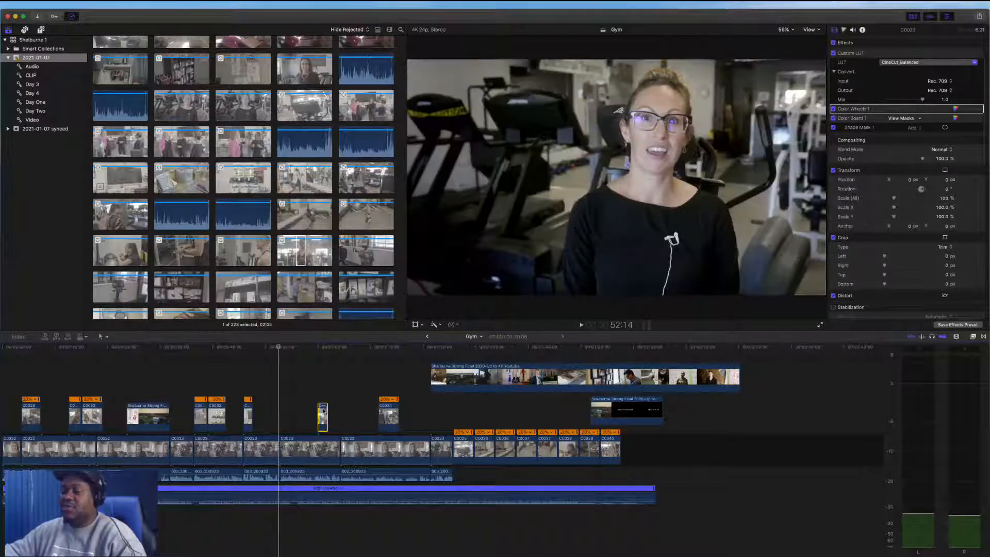
drag(323, 411, 276, 401)
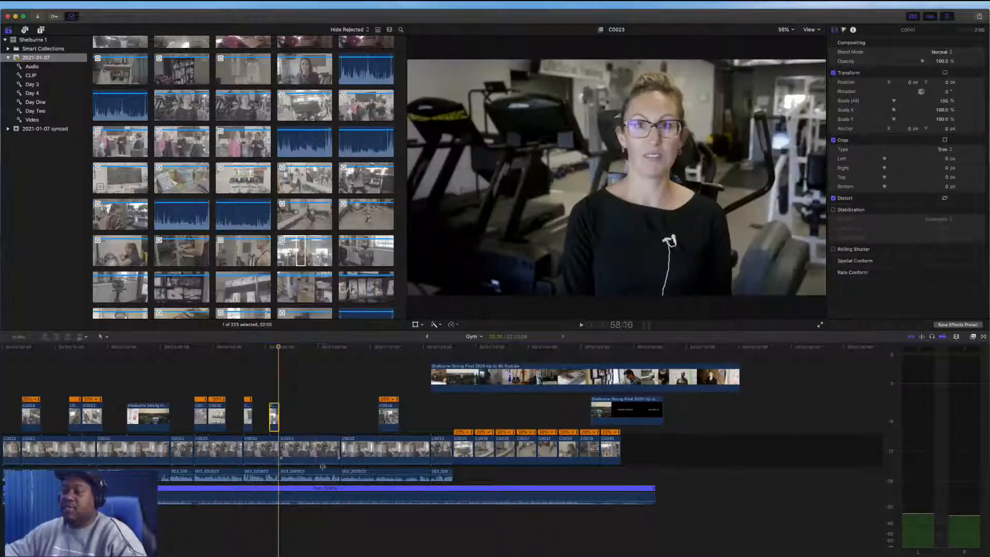
Play back the timeline around the weightlifting cutaway to review its placement
key(space)
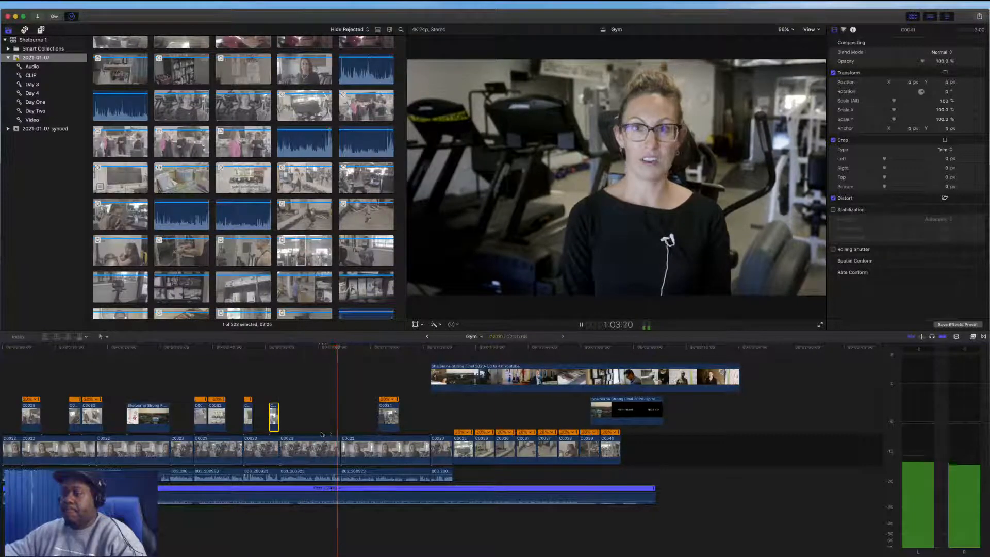
key(space)
key(space)
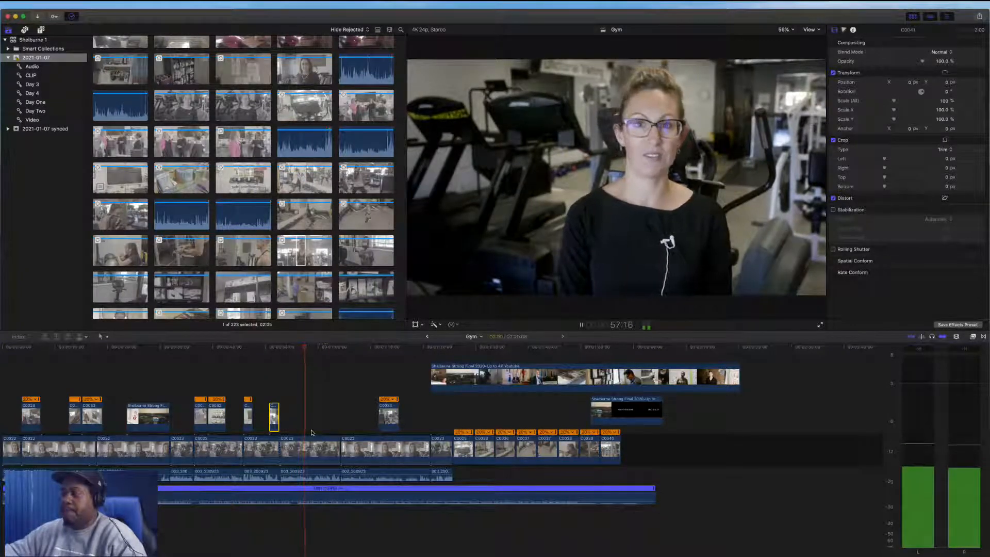
key(space)
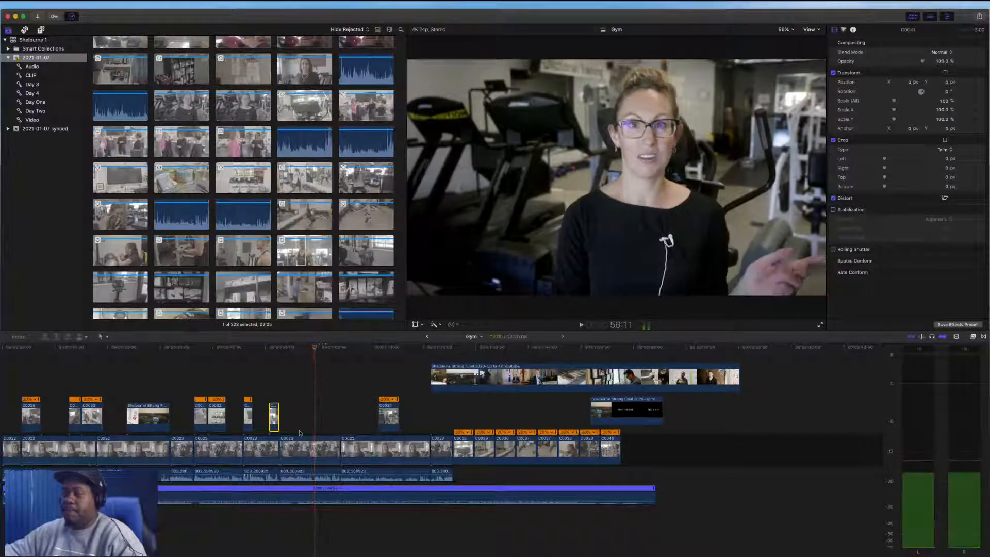
key(space)
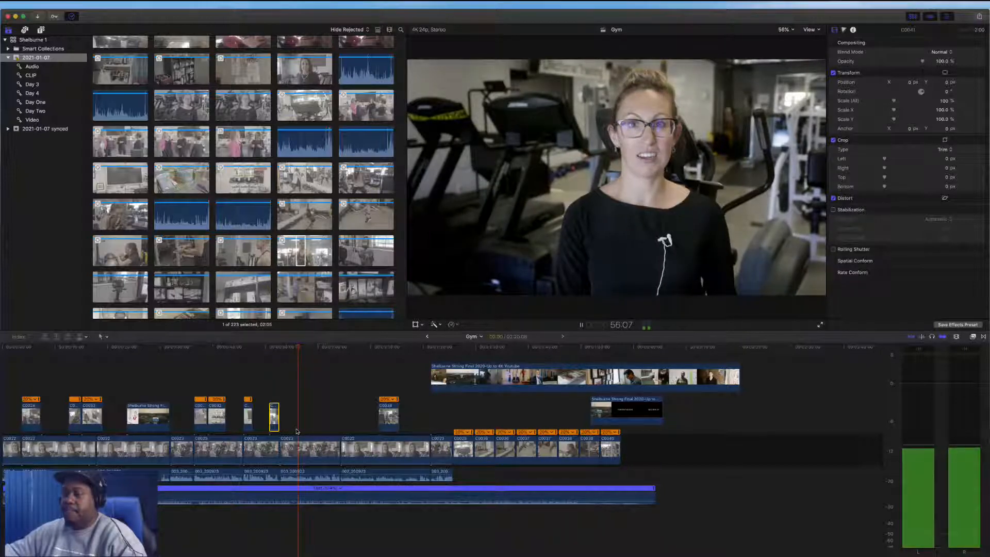
key(space)
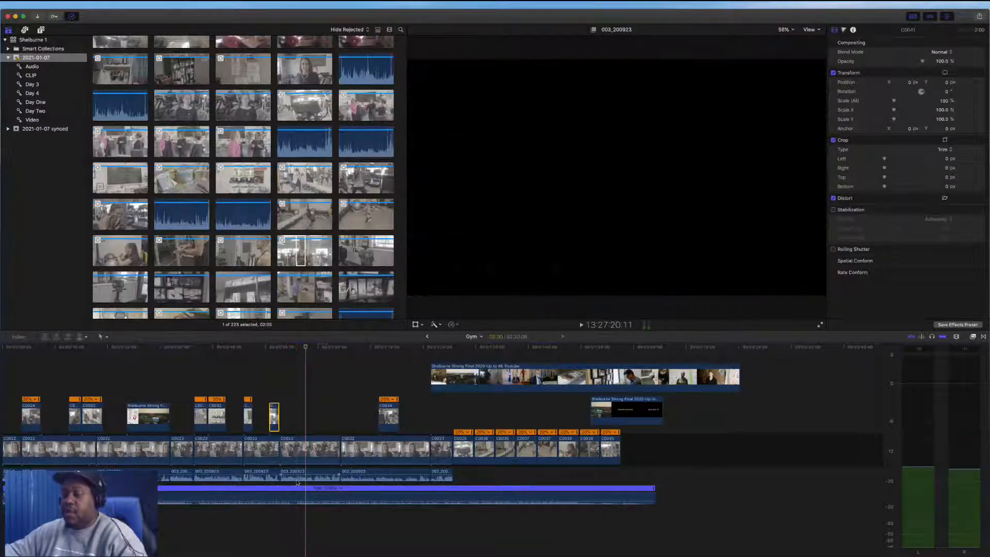
Delete the short interview segment beneath the cutaway from the primary storyline
click(297, 454)
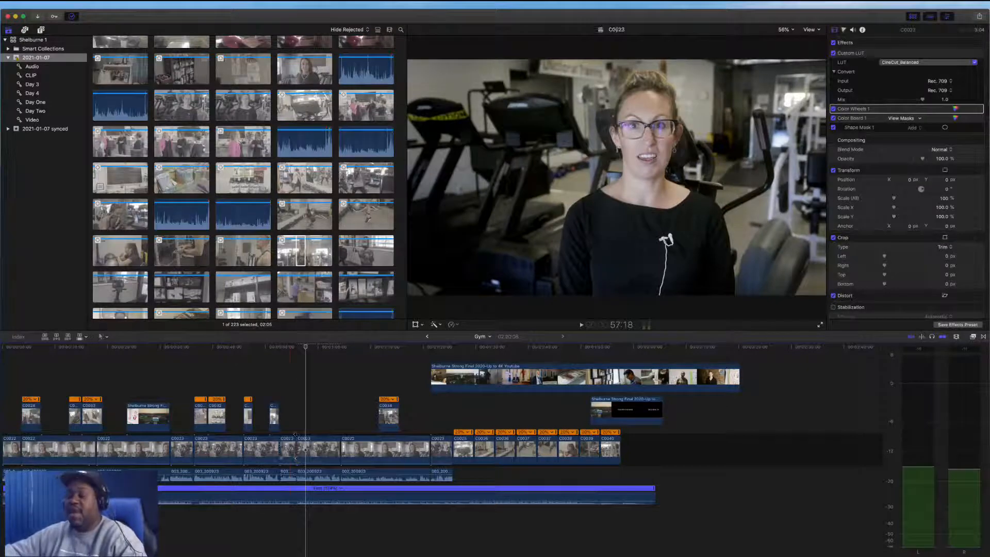
click(288, 473)
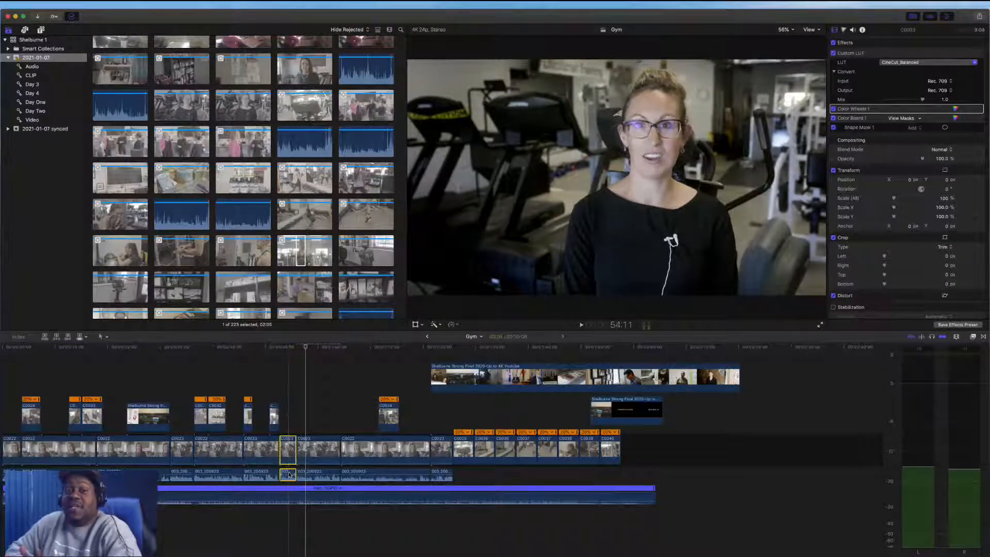
key(Delete)
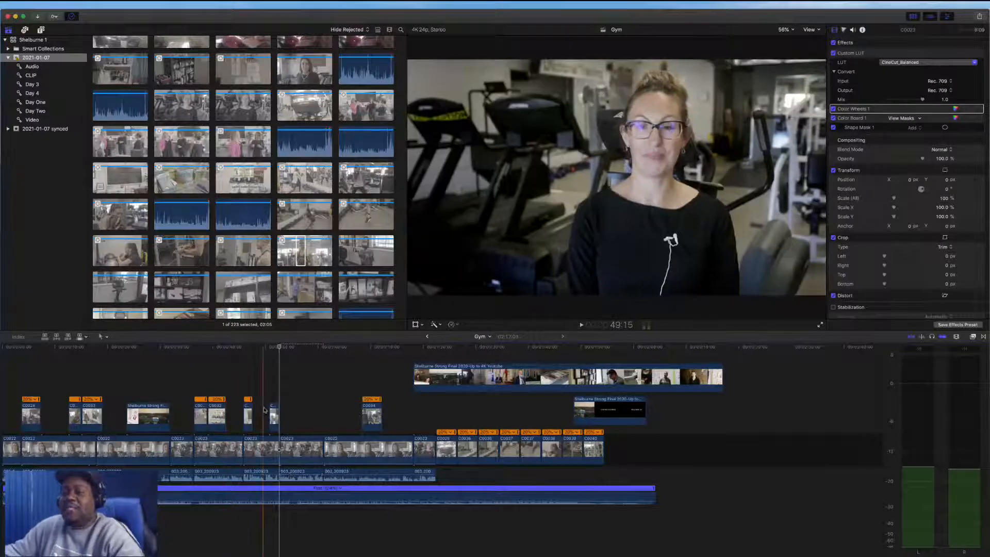
Shift the weightlifting cutaway slightly, set it to Automatic Speed, and trim its end short
drag(274, 416, 279, 414)
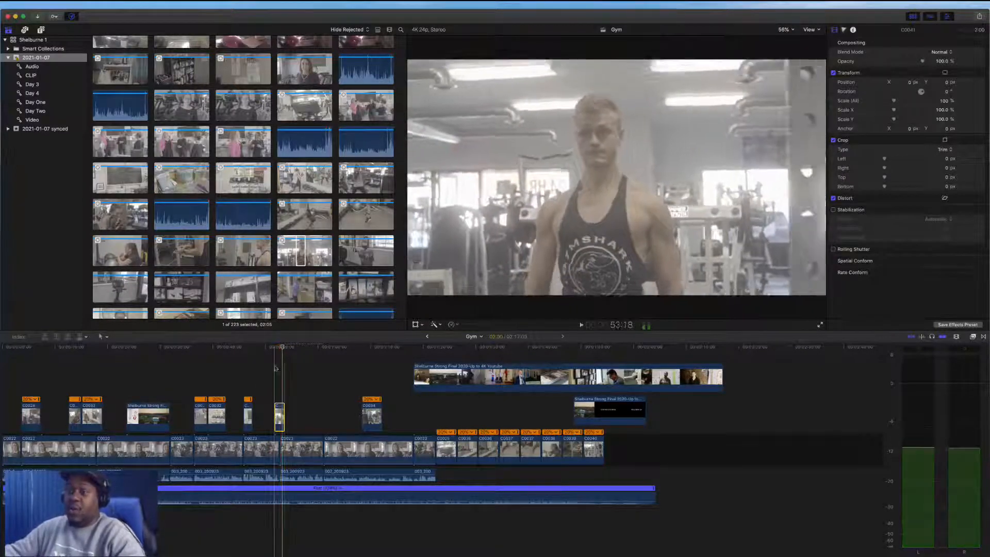
click(449, 325)
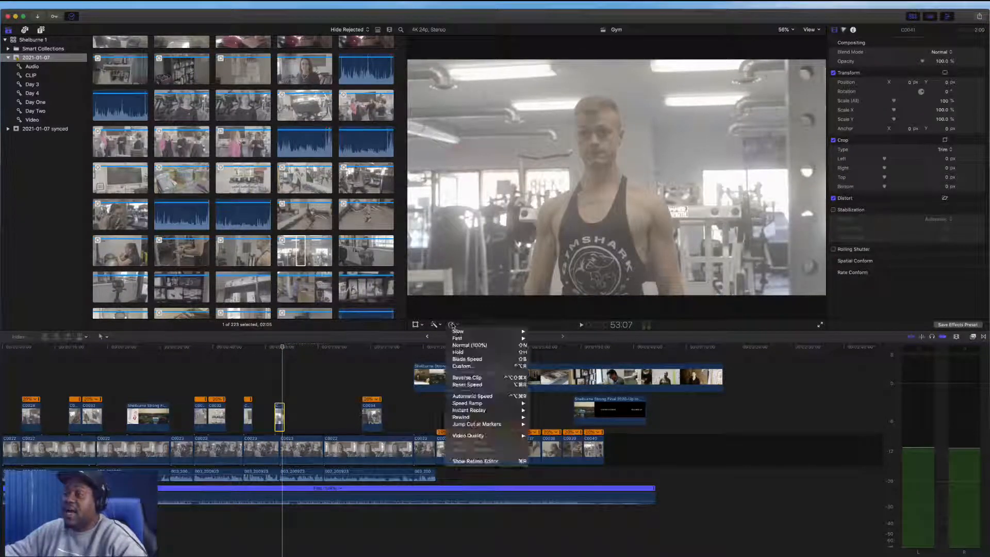
click(494, 396)
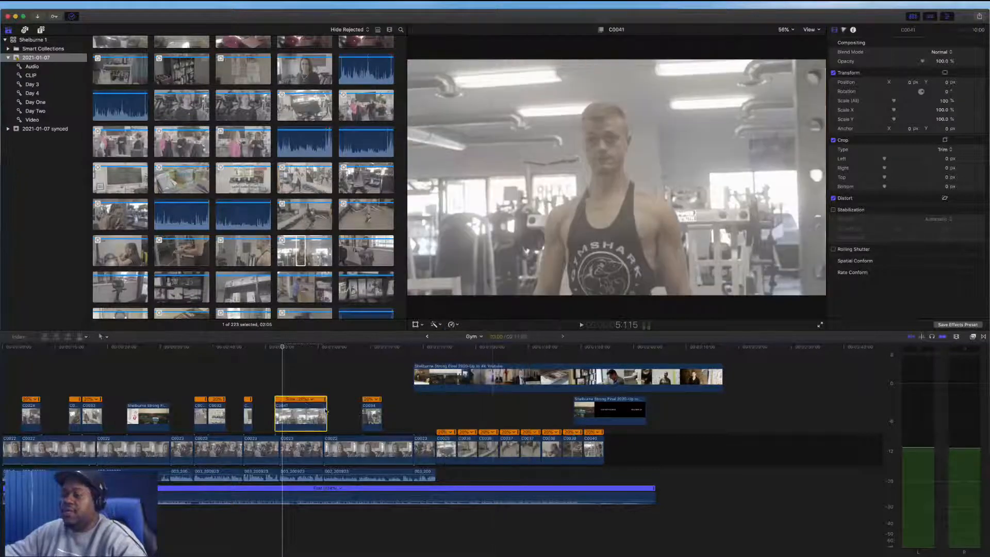
drag(284, 413, 285, 412)
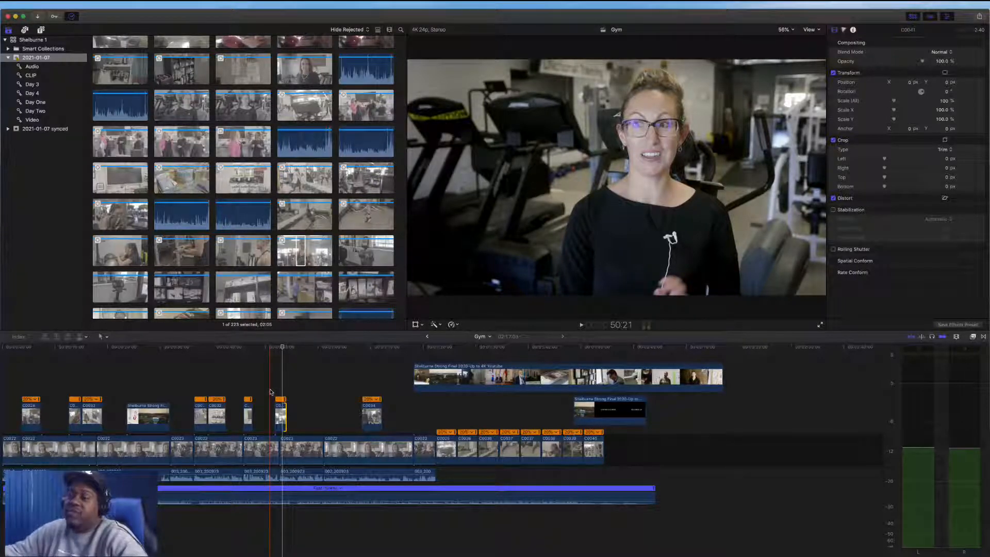
Play back the cutaway section to review the slowed weightlifting shot over the interview
key(space)
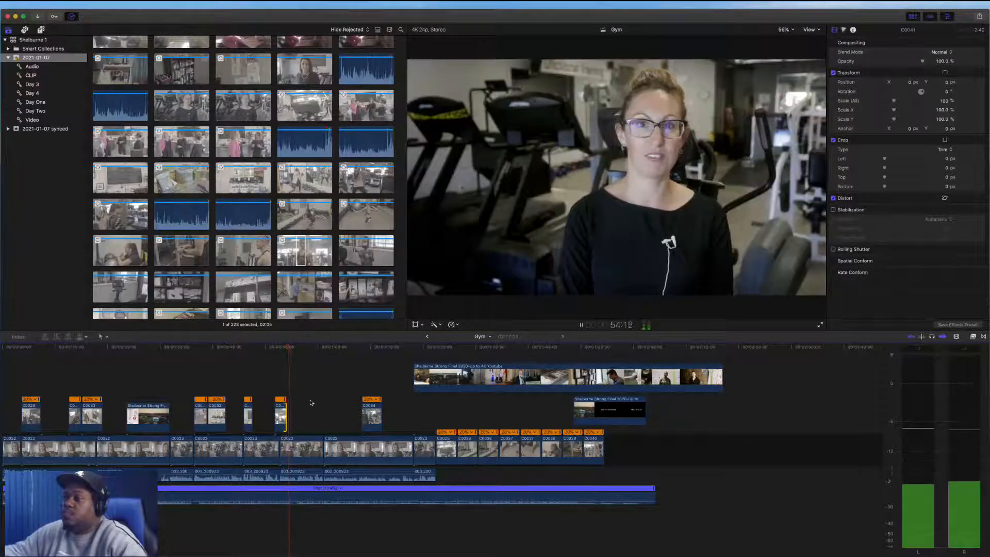
key(space)
click(281, 416)
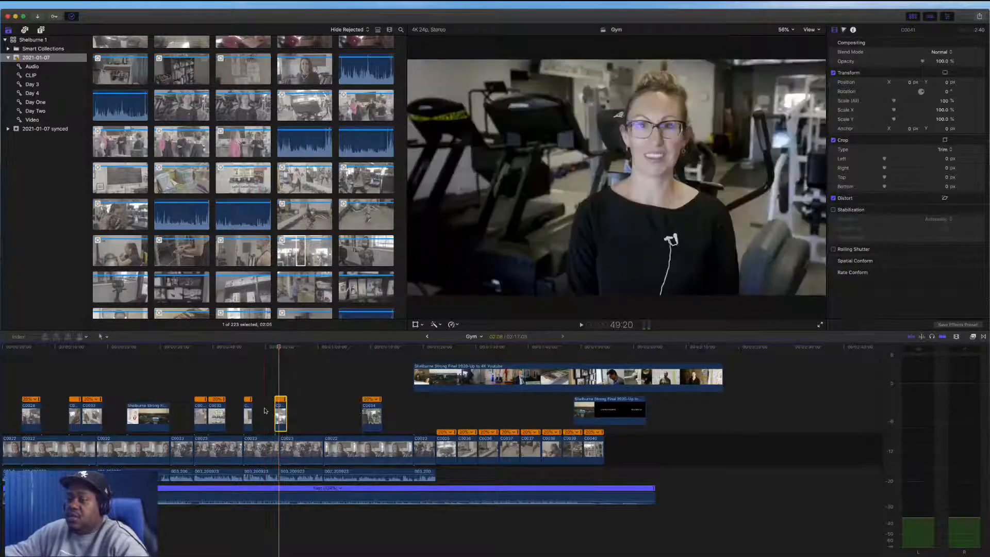
key(space)
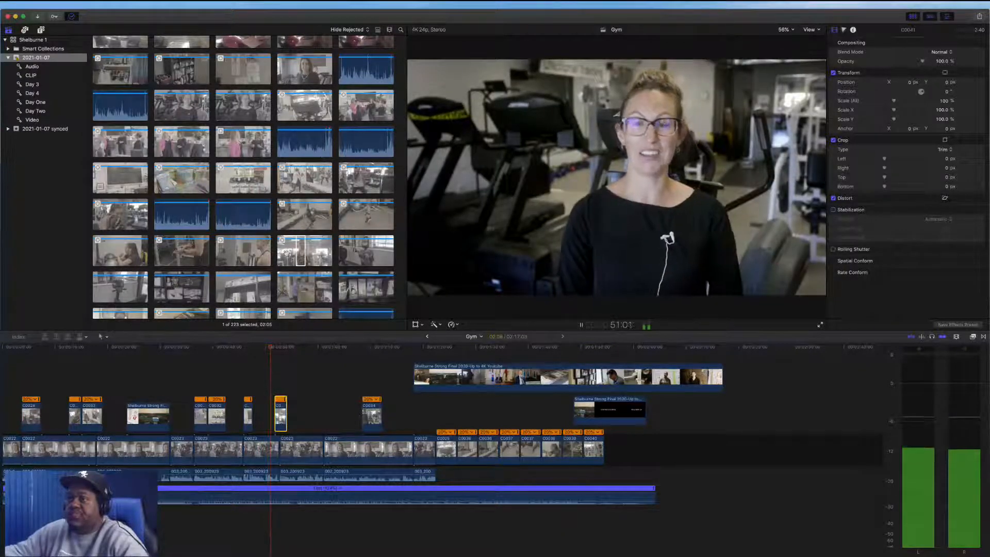
key(space)
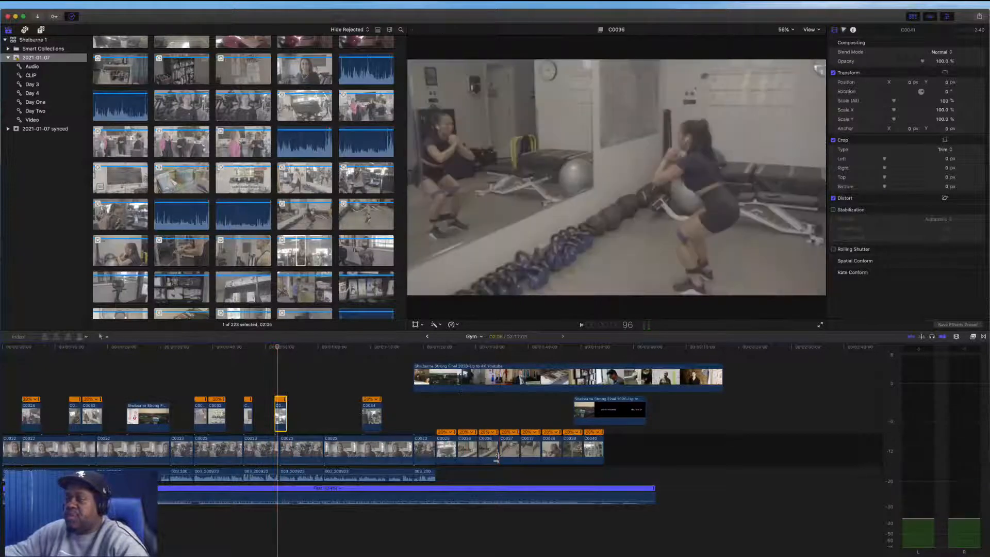
Preview a browser clip, then connect a clip of two women talking above the interview and set it to Automatic Speed
click(280, 78)
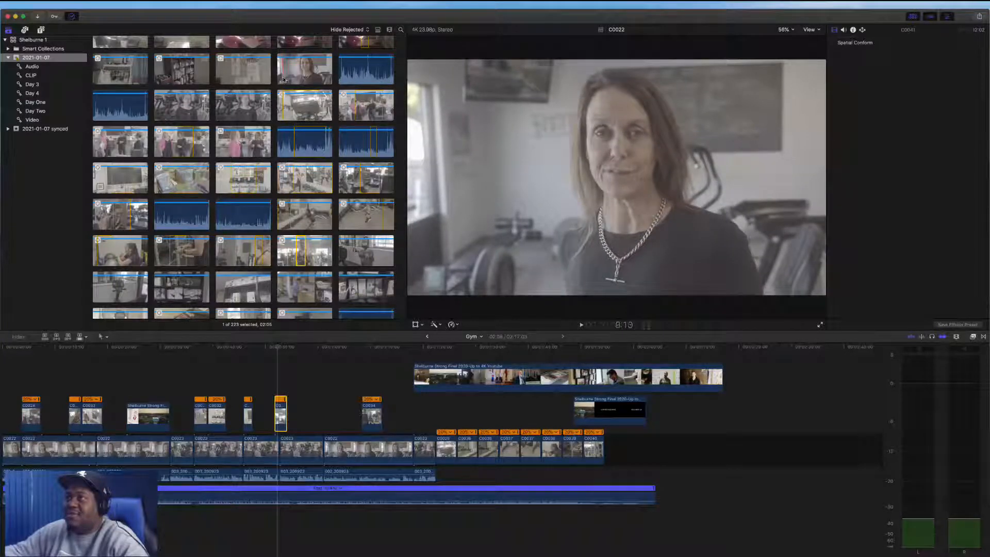
key(space)
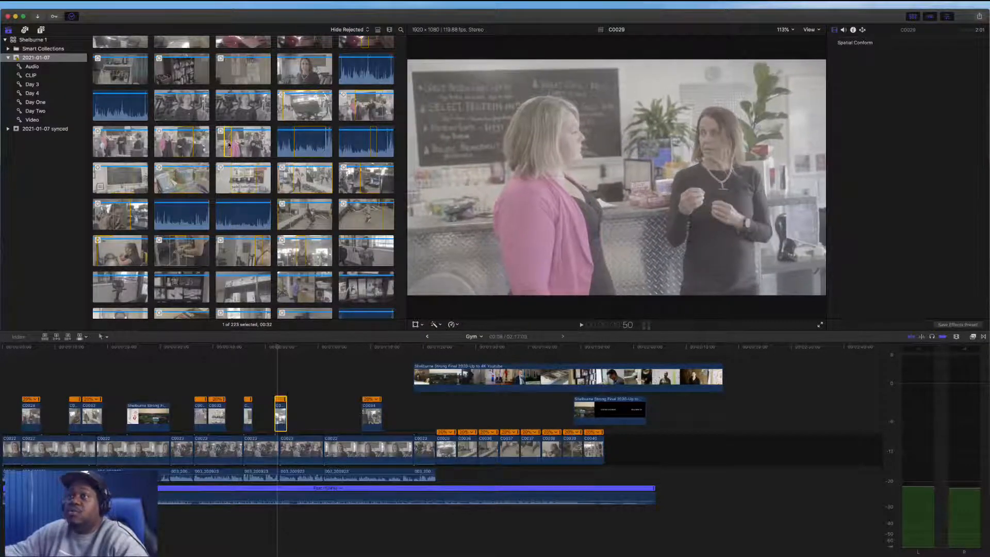
drag(228, 146, 281, 396)
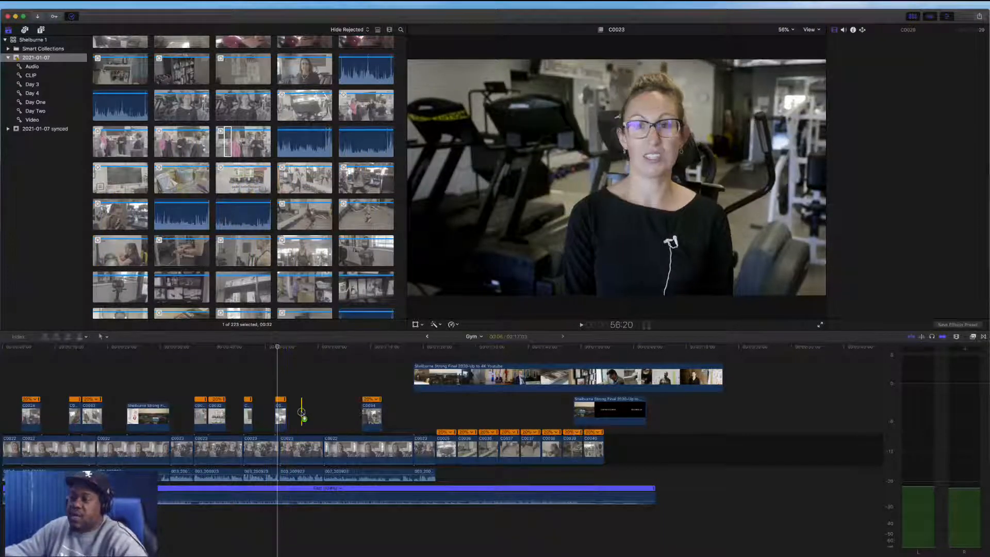
key(super+4)
click(453, 324)
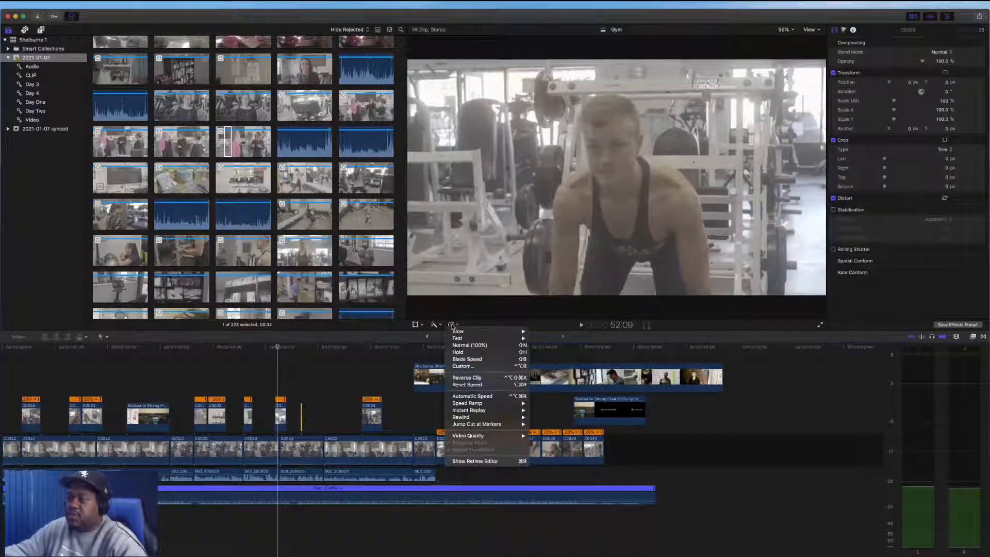
click(486, 399)
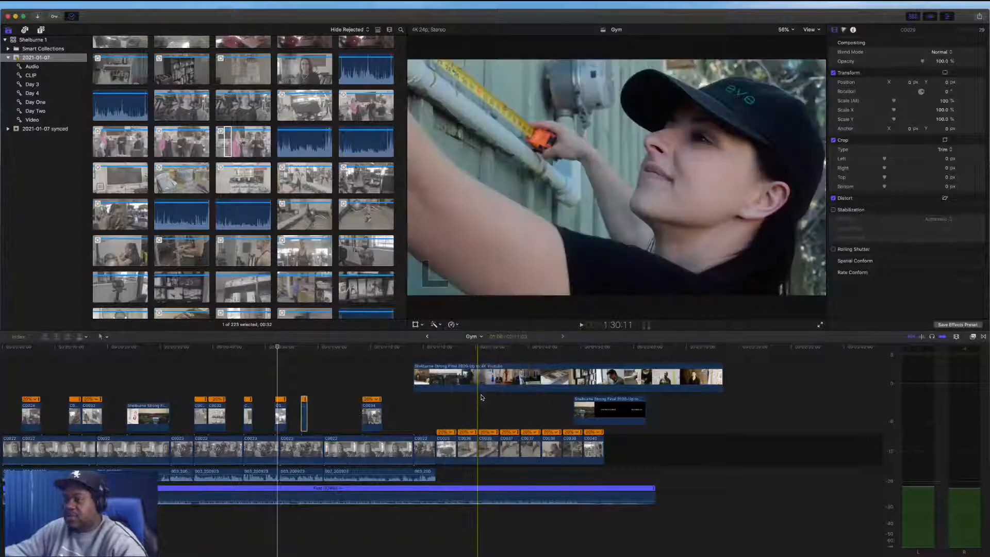
Move the new cutaway onto the weightlifting cutaway's spot and delete the weightlifting cutaway
drag(305, 419, 278, 381)
click(283, 418)
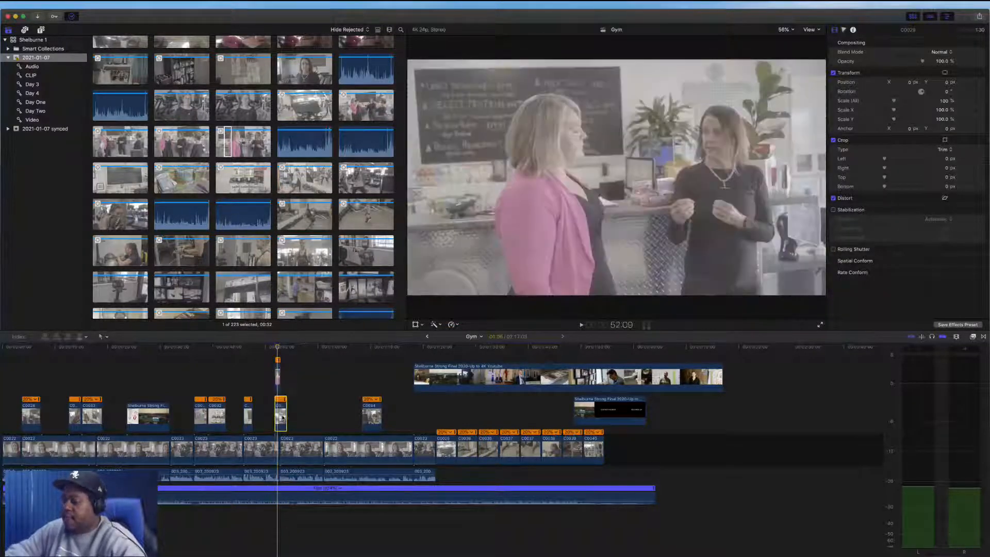
key(BackSpace)
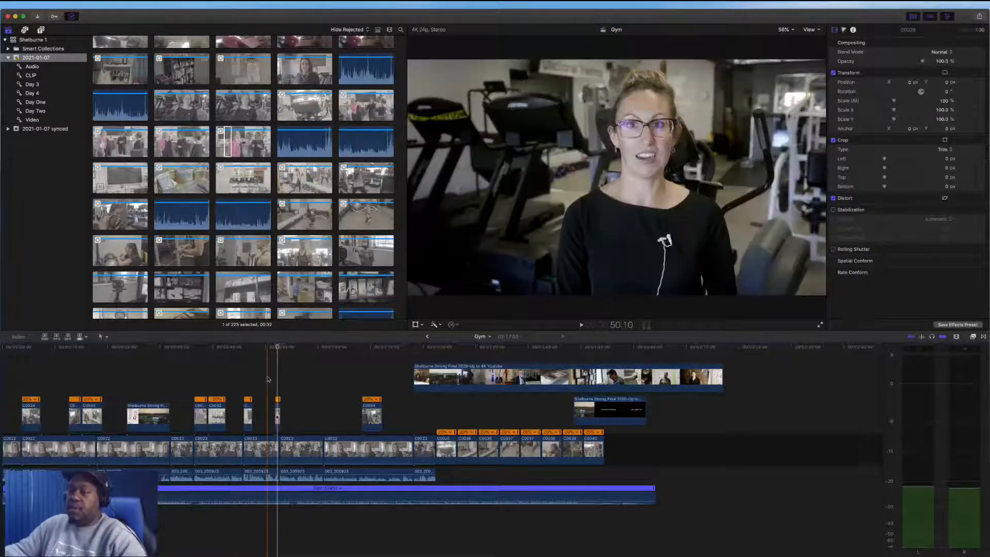
Play back the timeline around the new cutaway to review it over the interview
key(space)
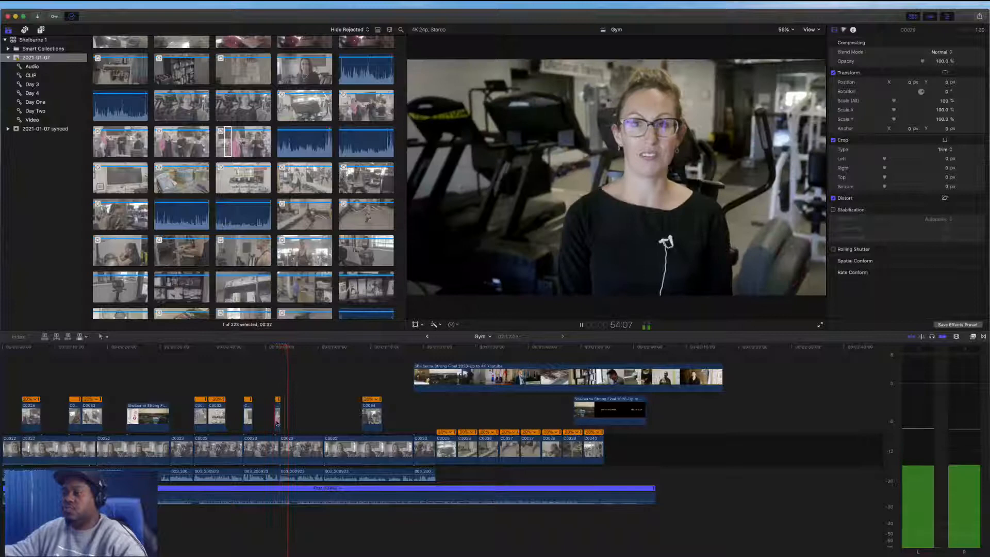
click(276, 419)
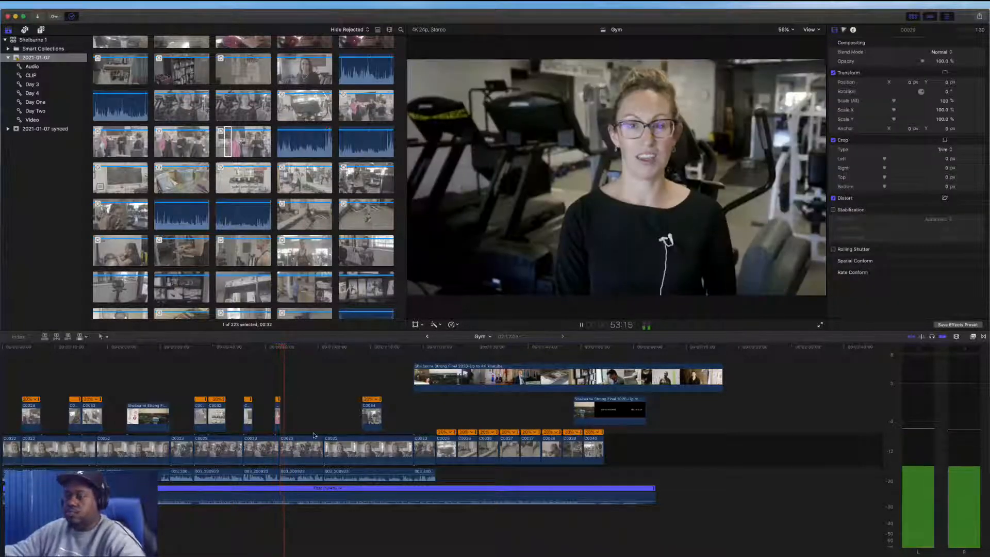
scroll(276, 412, right, 3)
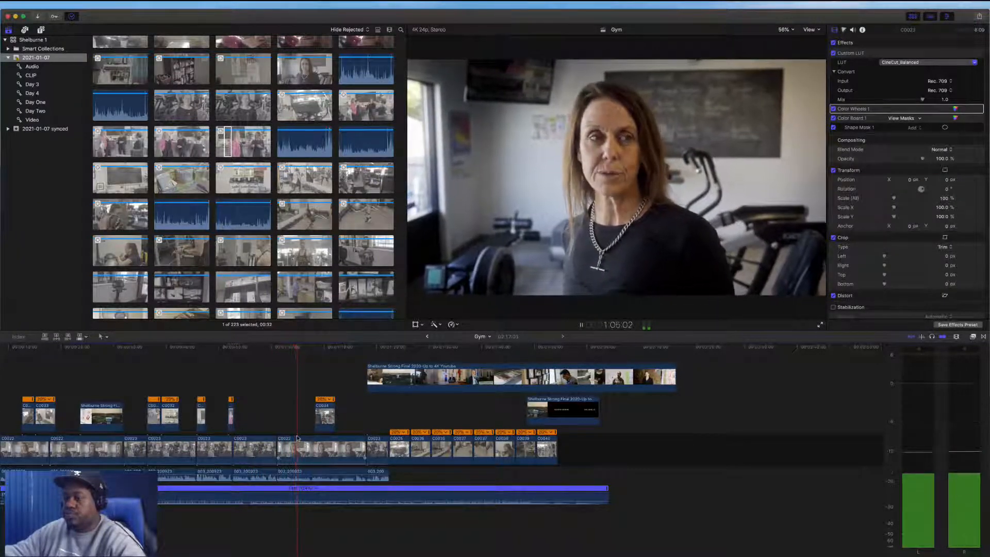
key(space)
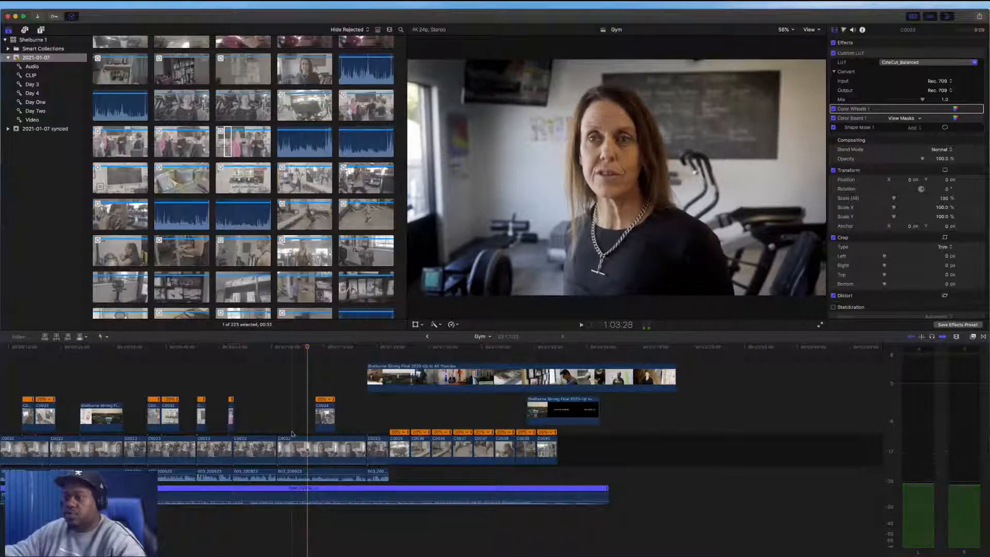
key(space)
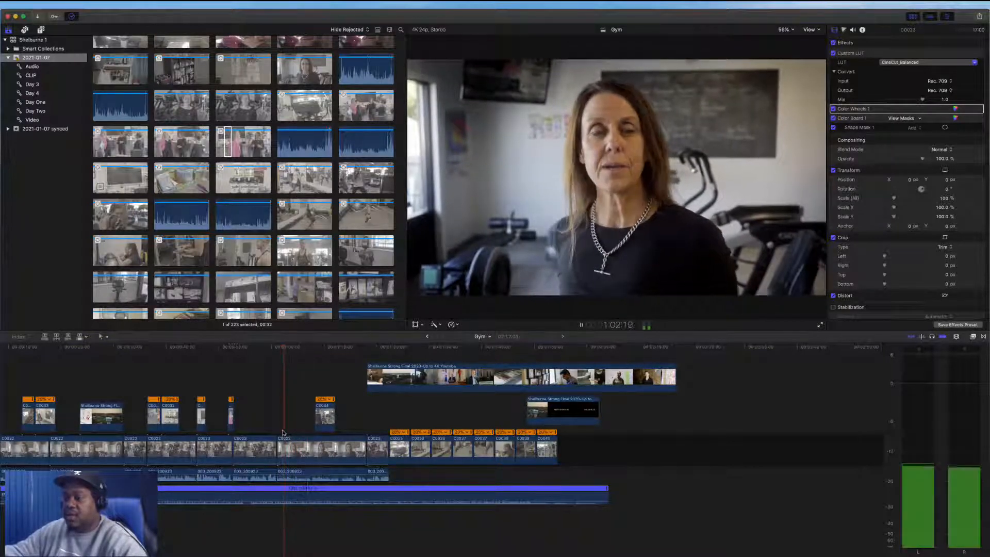
key(space)
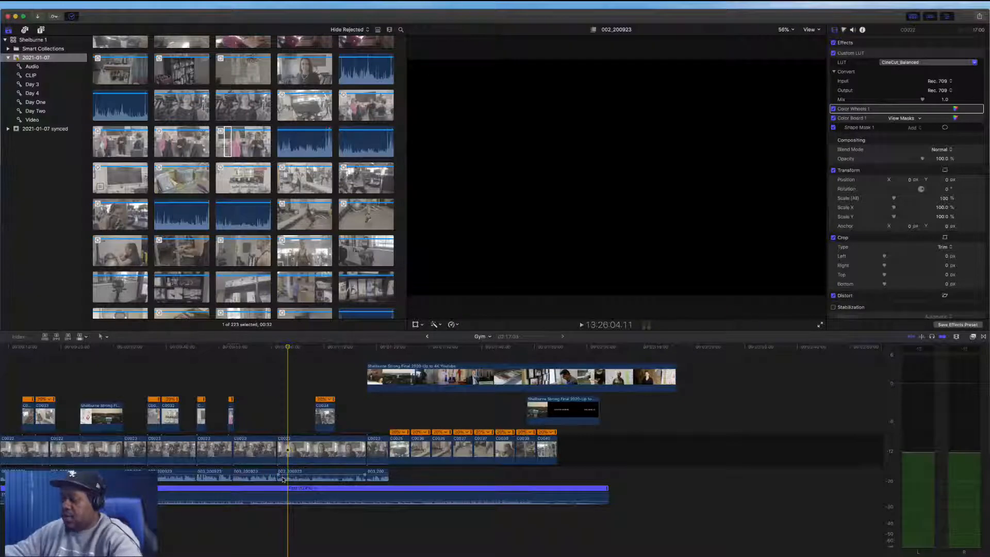
Blade the interview clip at two points and delete the short segment between them from the primary storyline
key(super+equal)
key(super+equal)
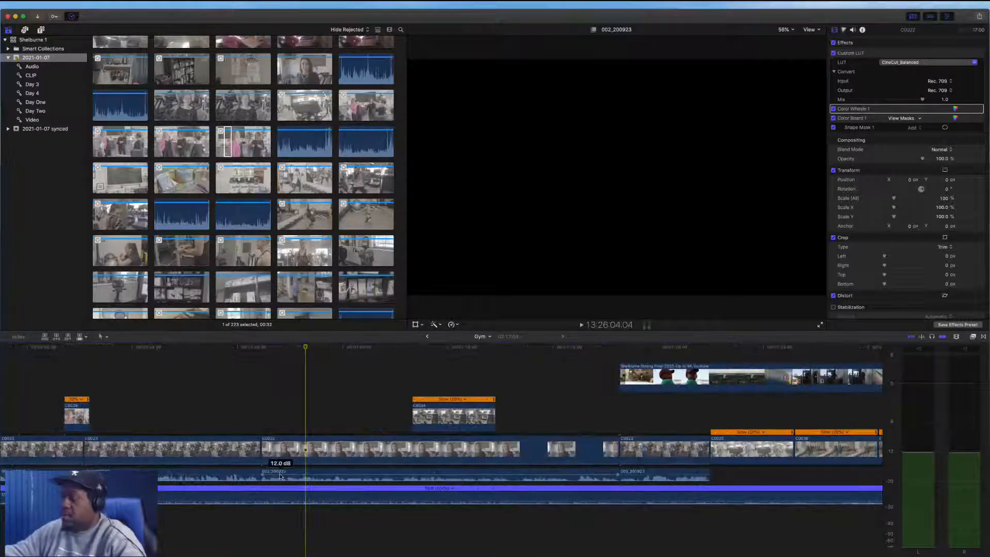
scroll(281, 474, left, 3)
scroll(400, 467, left, 1)
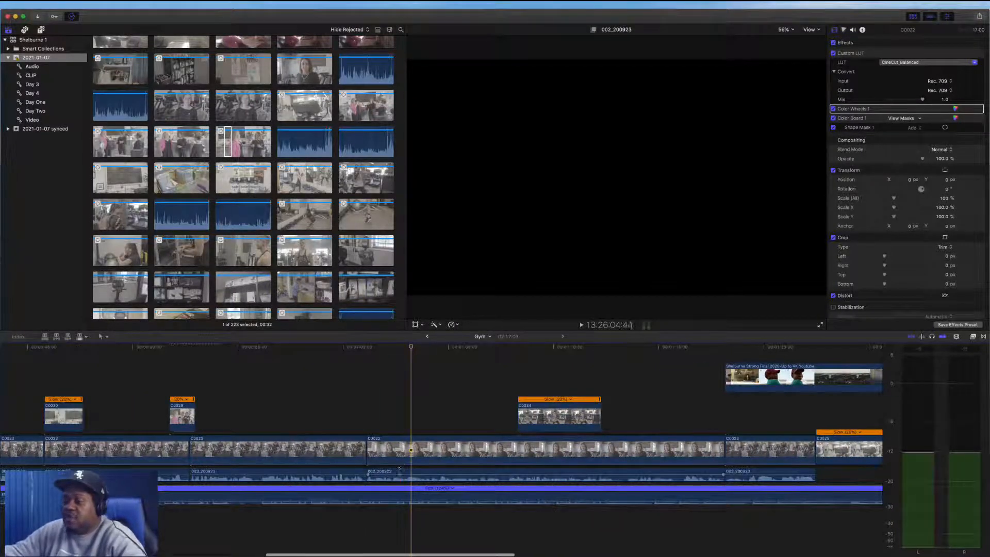
key(b)
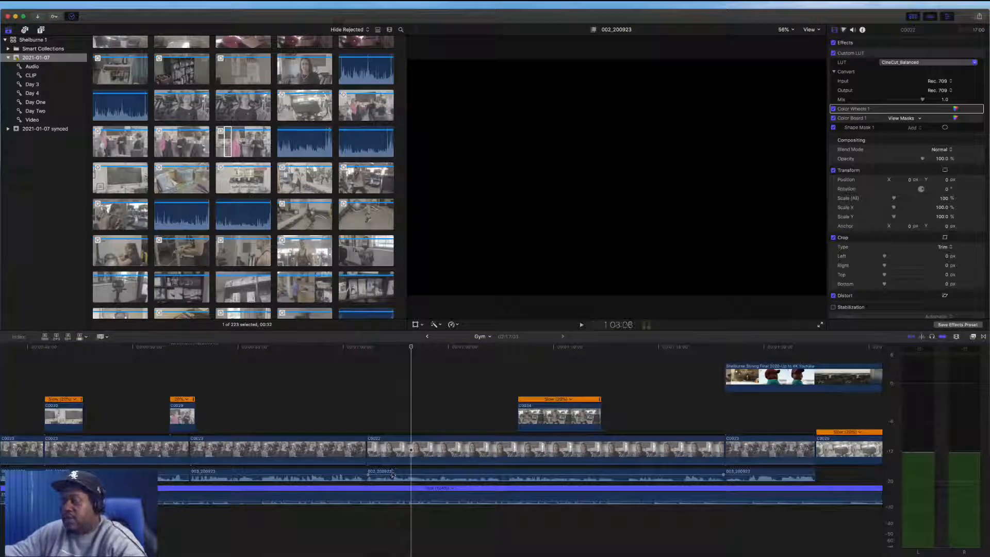
click(392, 474)
click(392, 451)
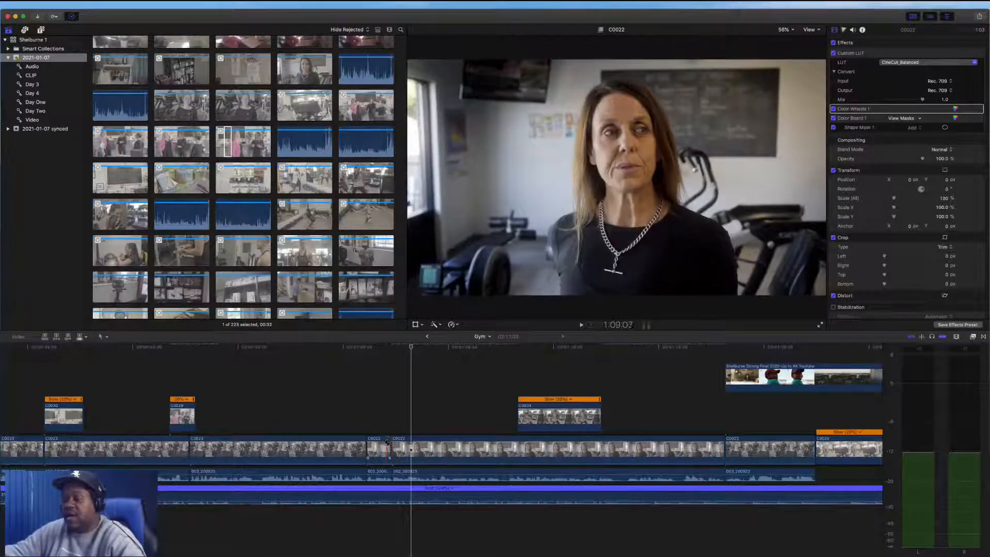
key(a)
click(384, 446)
key(Delete)
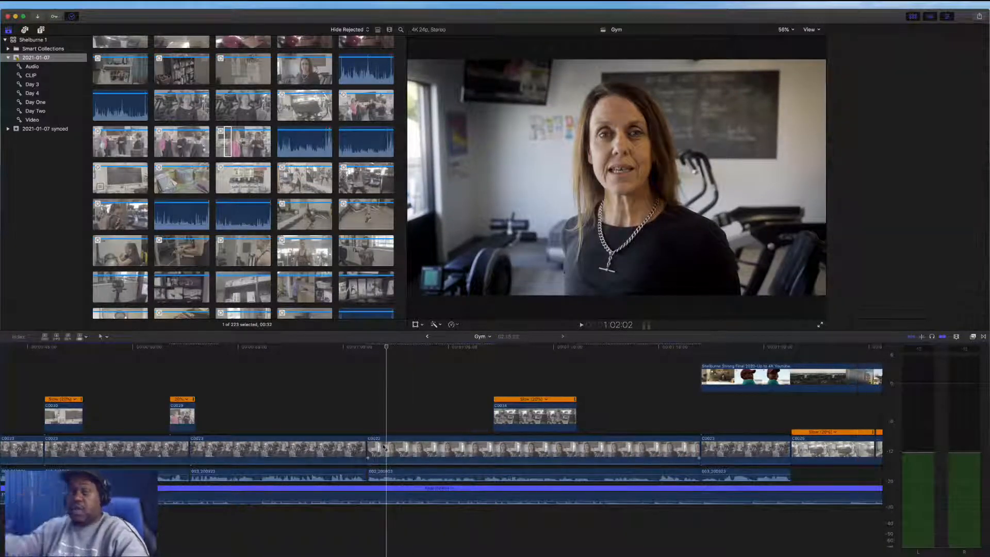
click(383, 446)
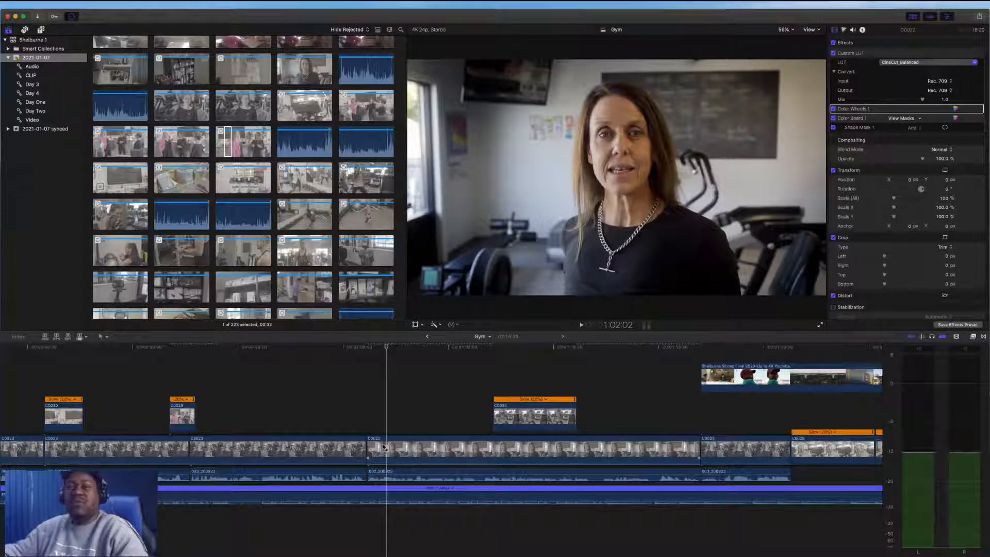
Toggle the interview clip's color effects off and on to compare the graded and ungraded look
key(super+minus)
key(super+minus)
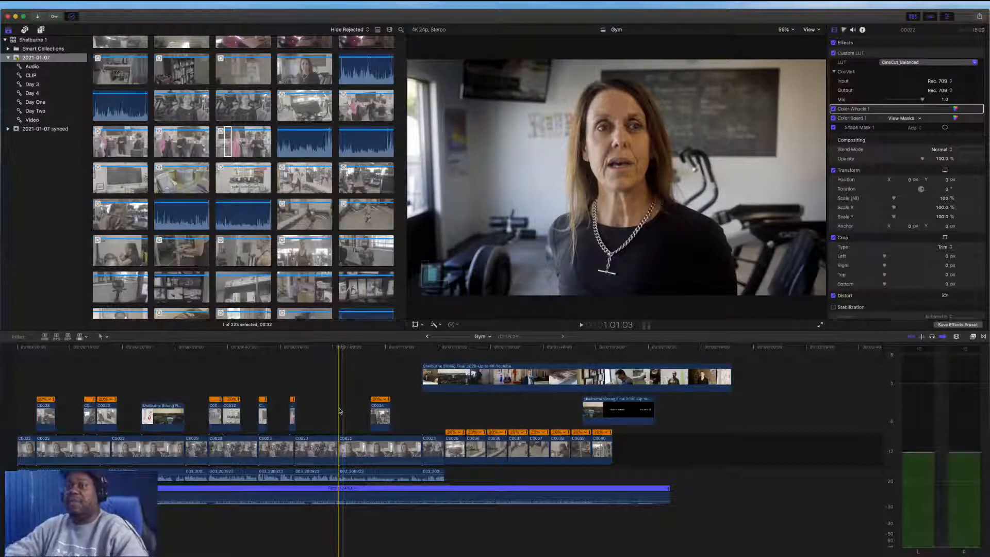
click(344, 419)
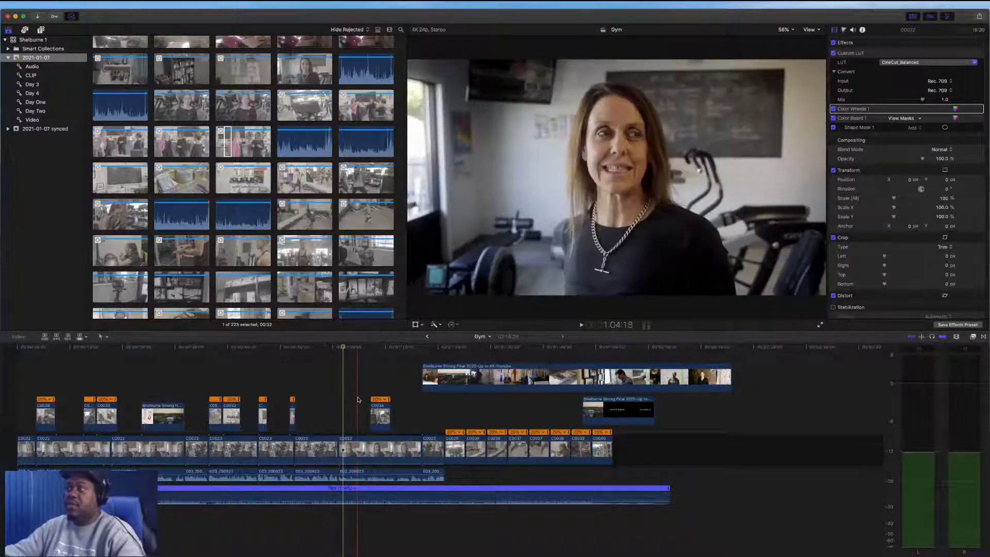
click(345, 448)
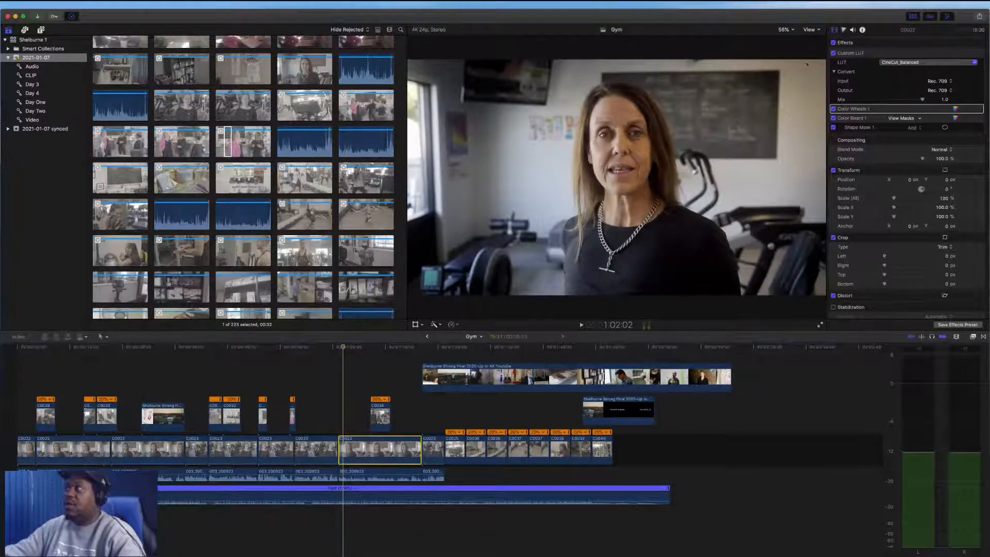
click(833, 43)
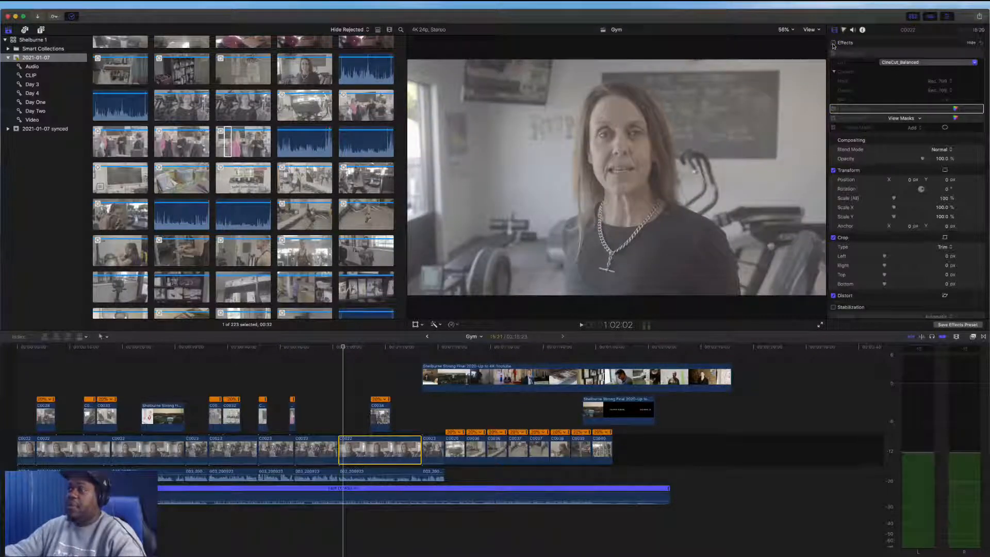
click(833, 43)
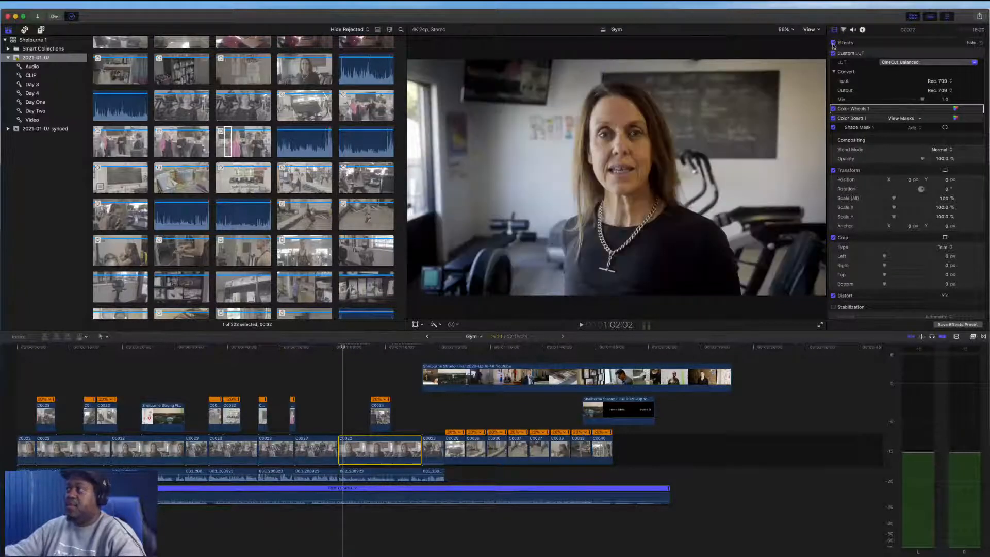
click(834, 44)
click(833, 44)
click(833, 53)
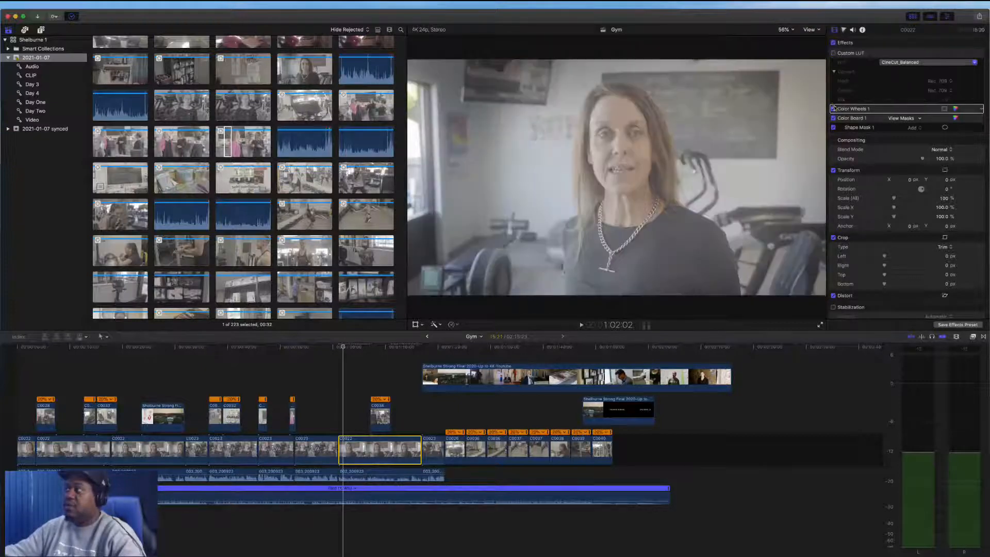
click(833, 108)
click(834, 118)
click(833, 128)
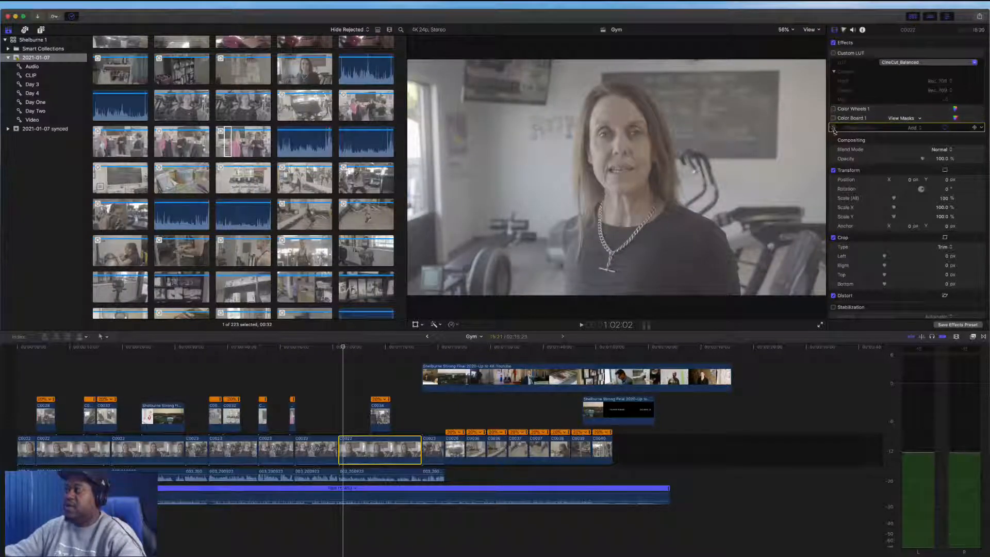
click(833, 118)
click(834, 119)
click(833, 119)
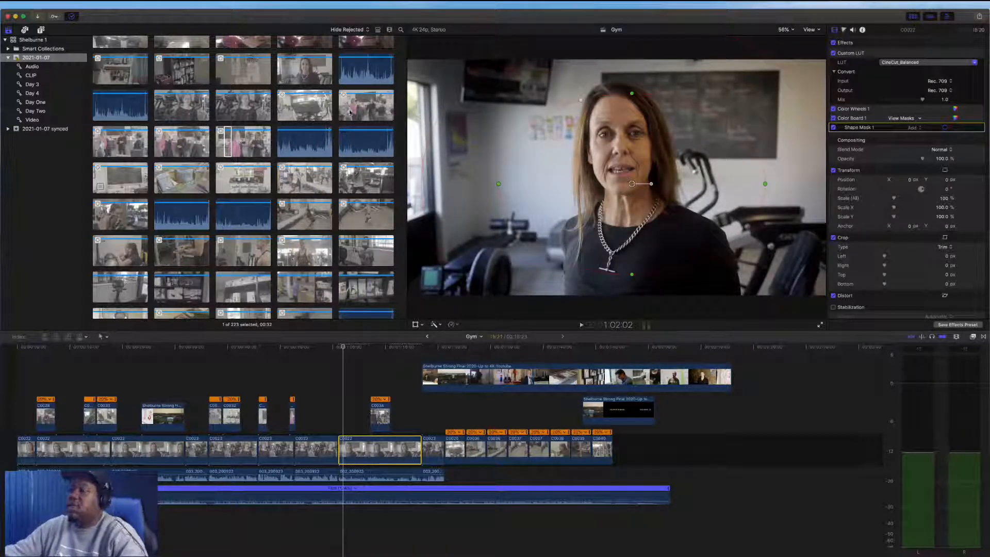
Delete the Shelburne Strong Final reference clip connected above the timeline
click(337, 396)
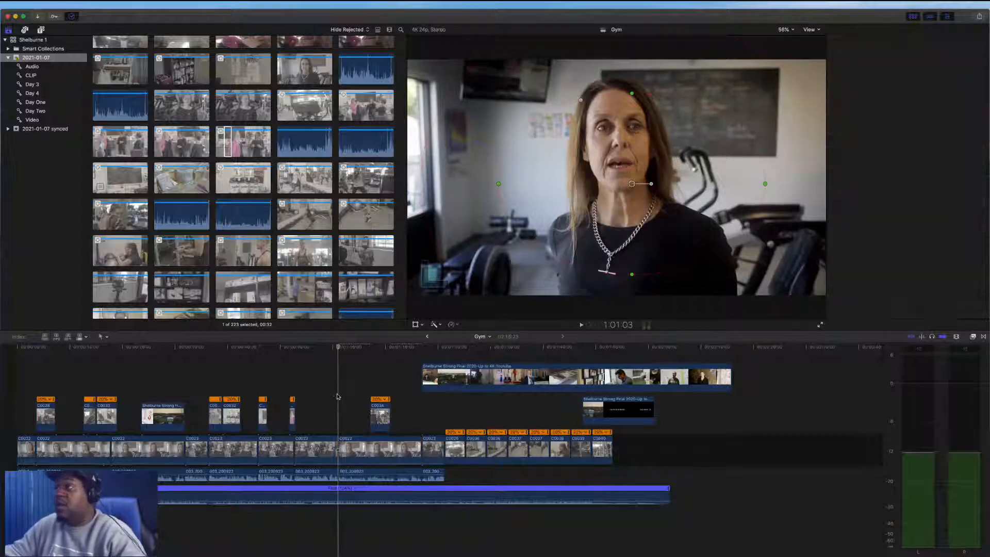
key(super+4)
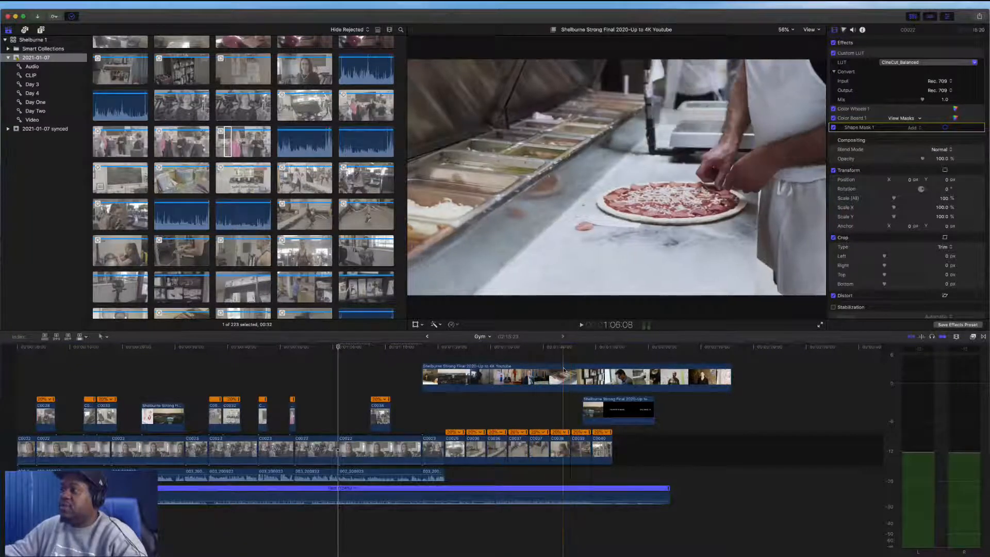
click(613, 372)
key(Delete)
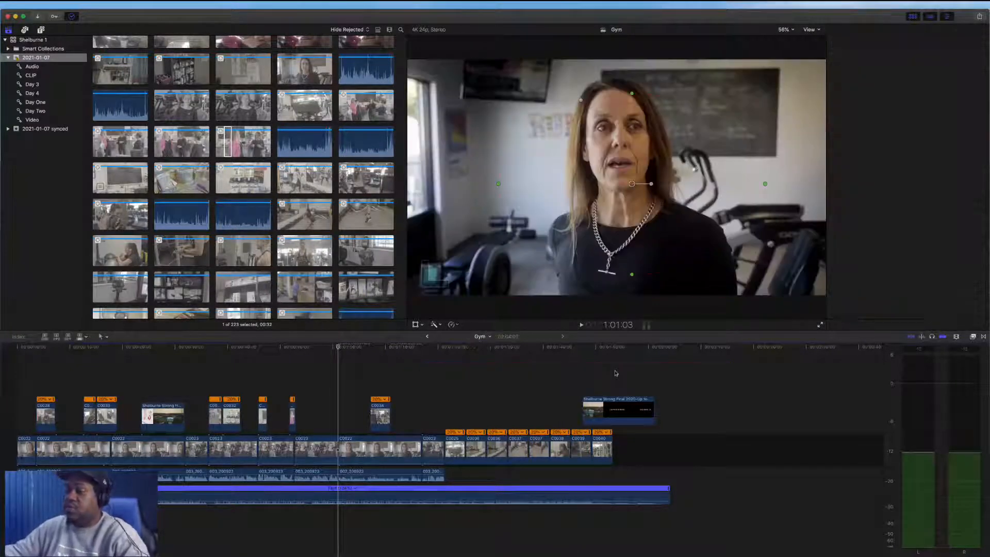
Enable Loudness on the interview clip's audio and set its Amount to about 35%
key(space)
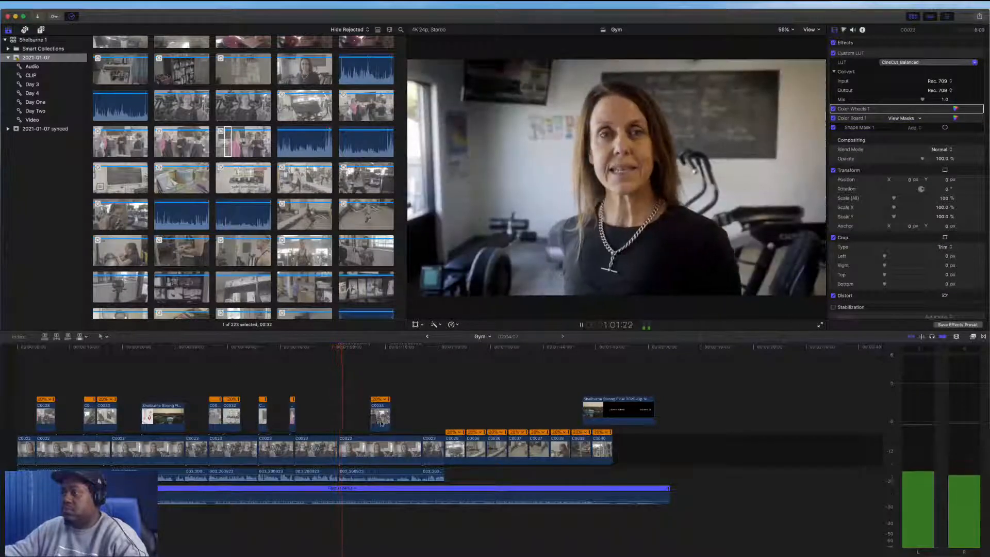
click(364, 472)
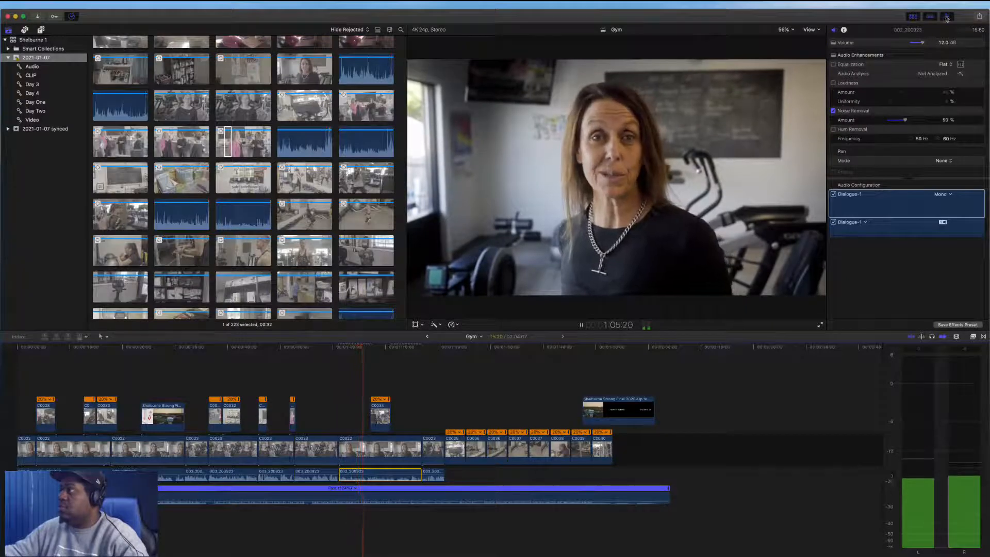
click(834, 83)
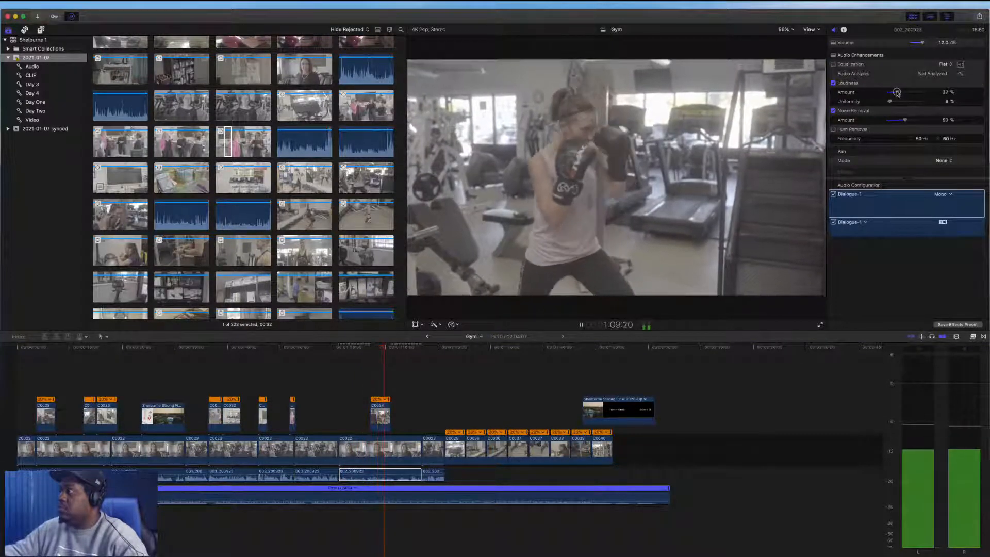
drag(902, 92, 895, 93)
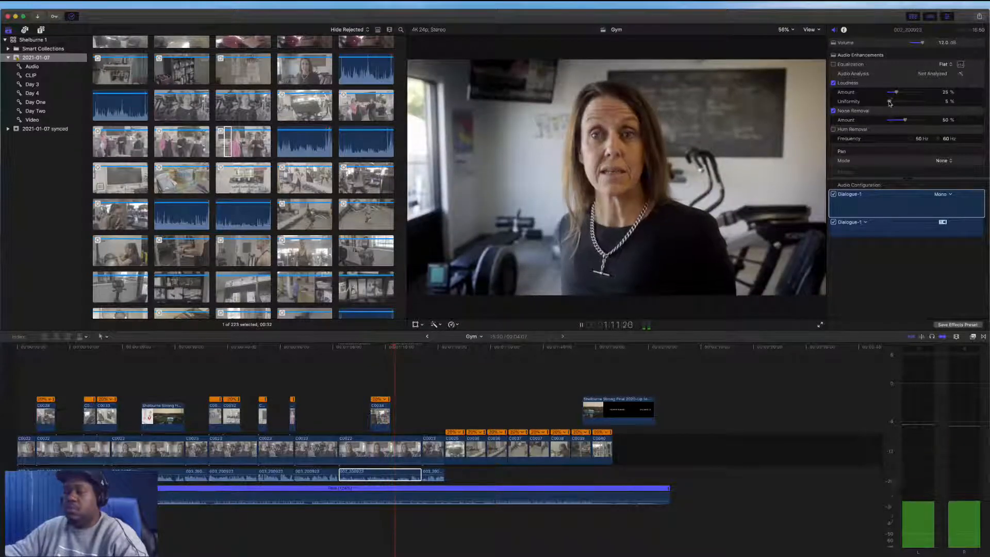
Select the three interview clips in the primary storyline and enable Loudness on all of them at 35%
click(64, 368)
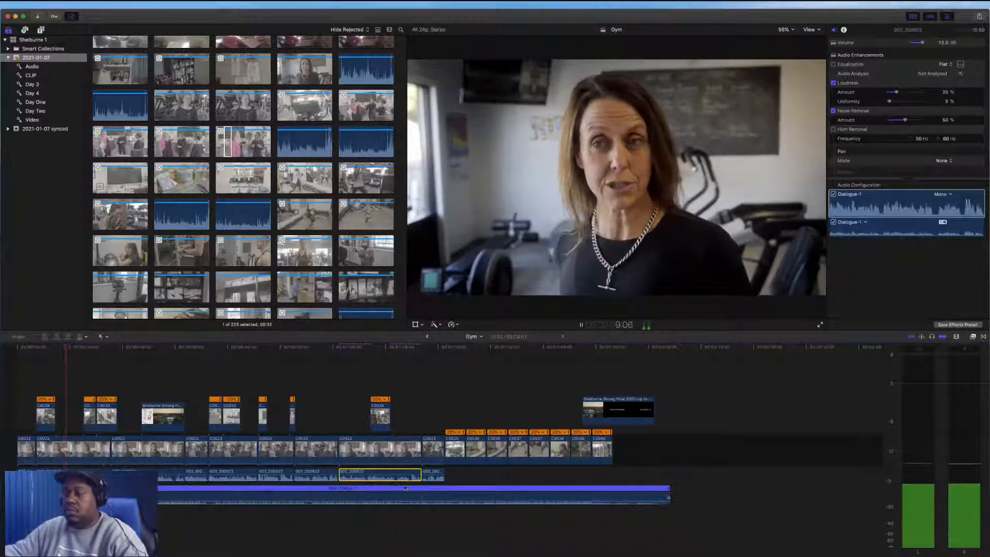
key(space)
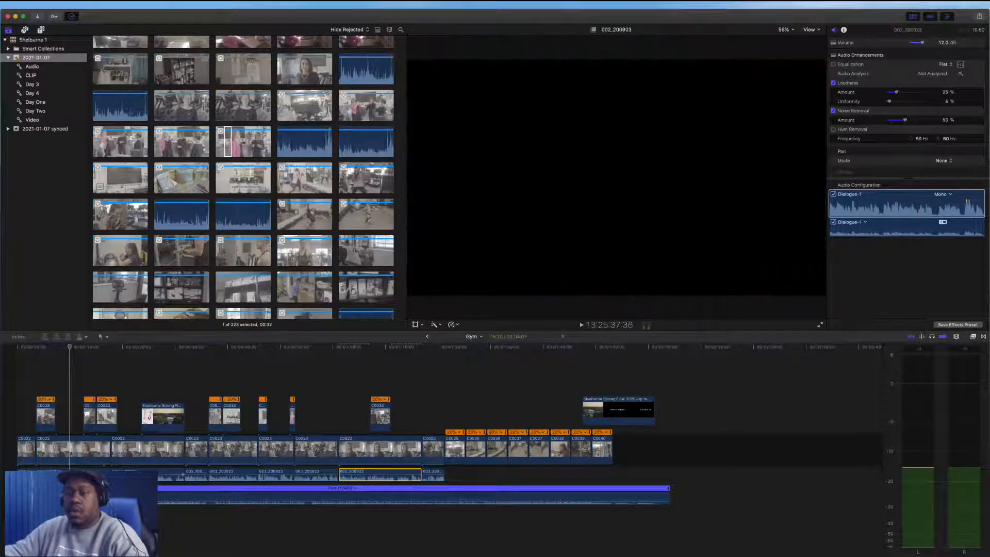
click(173, 476)
super+click(59, 471)
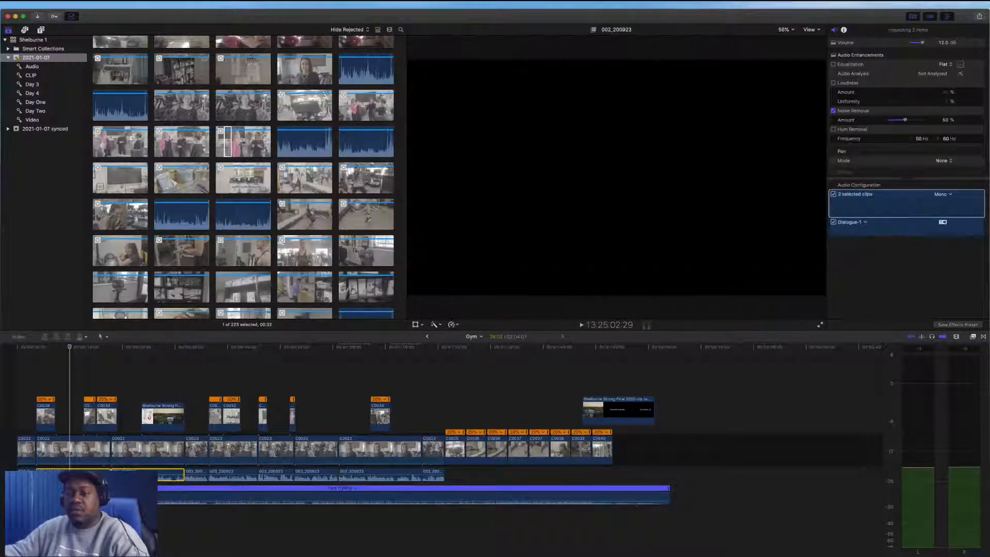
super+click(29, 469)
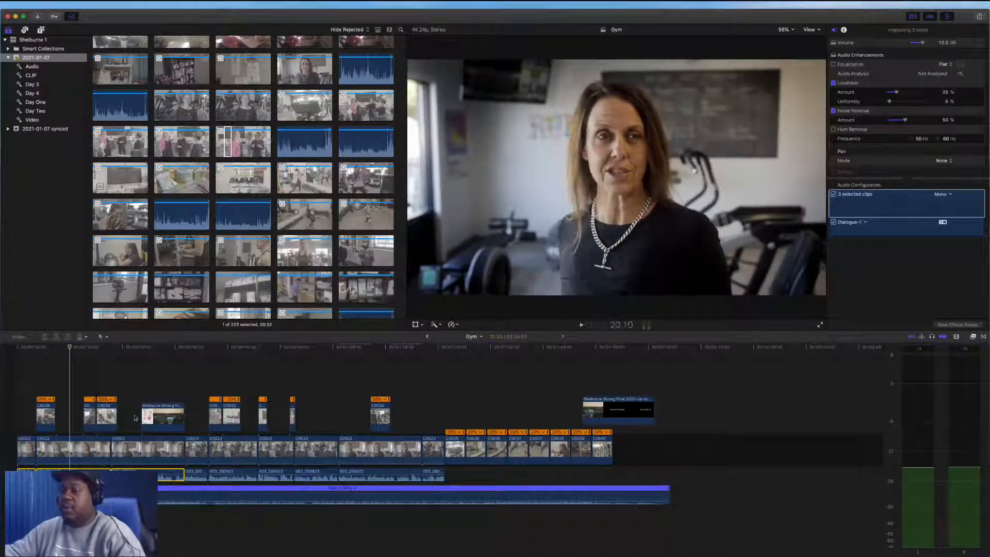
Play back the sequence to review the interview and its B-roll cutaways
key(space)
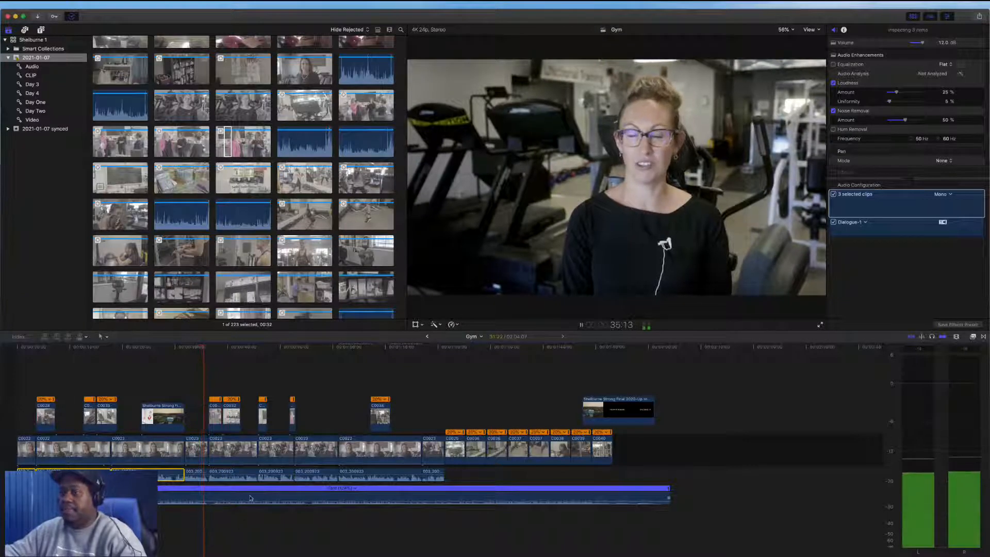
key(space)
key(space)
key(space)
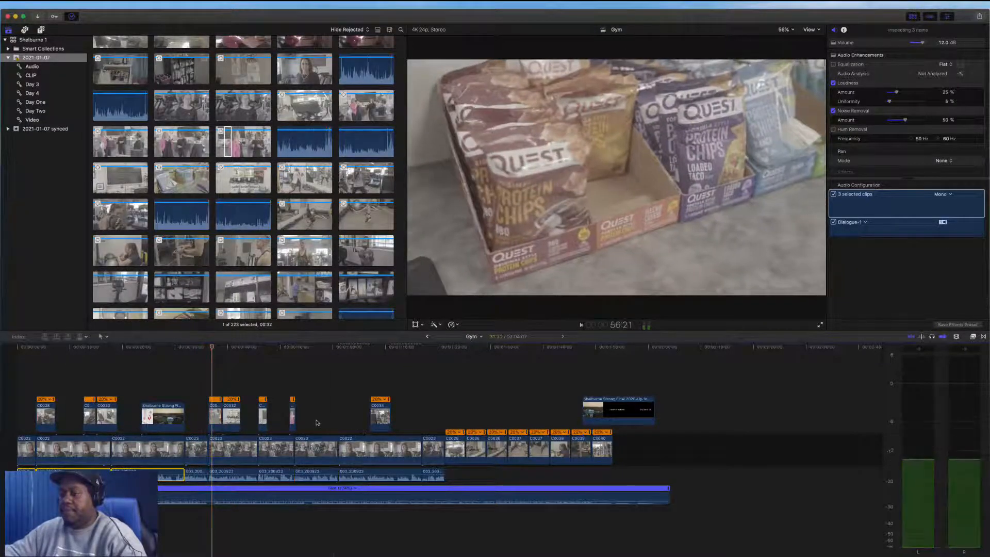
key(space)
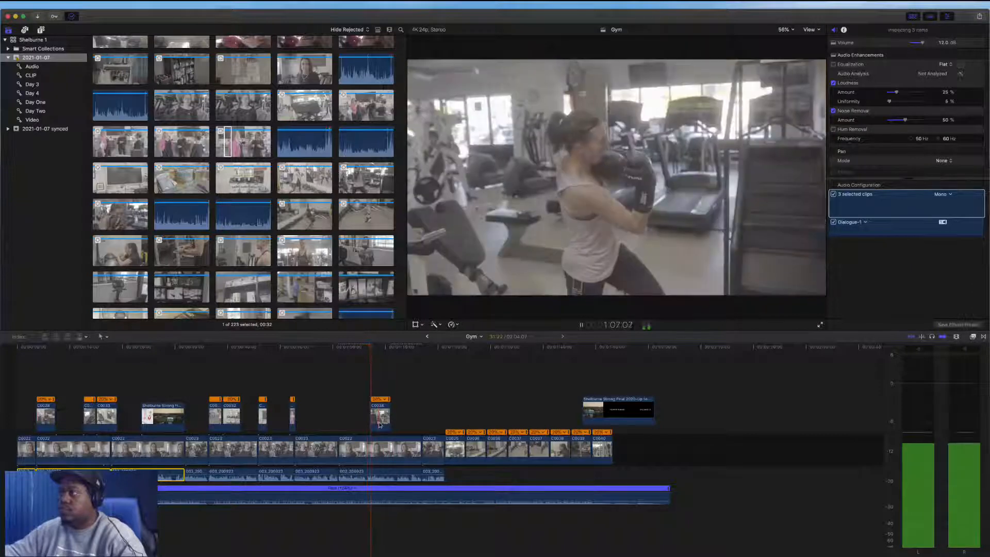
key(space)
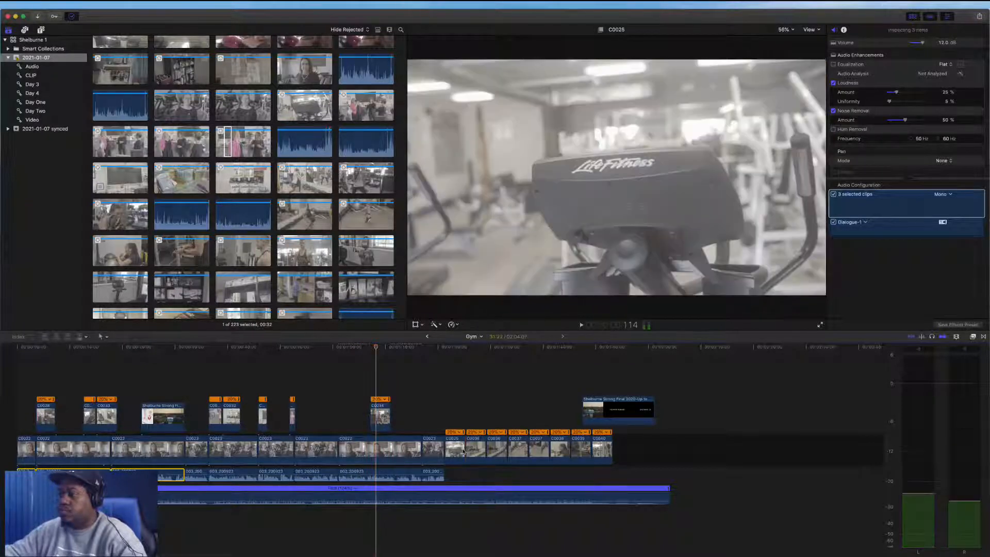
Delete a B-roll clip after the interview and lift two others as connected cutaways above the interview's end
click(434, 450)
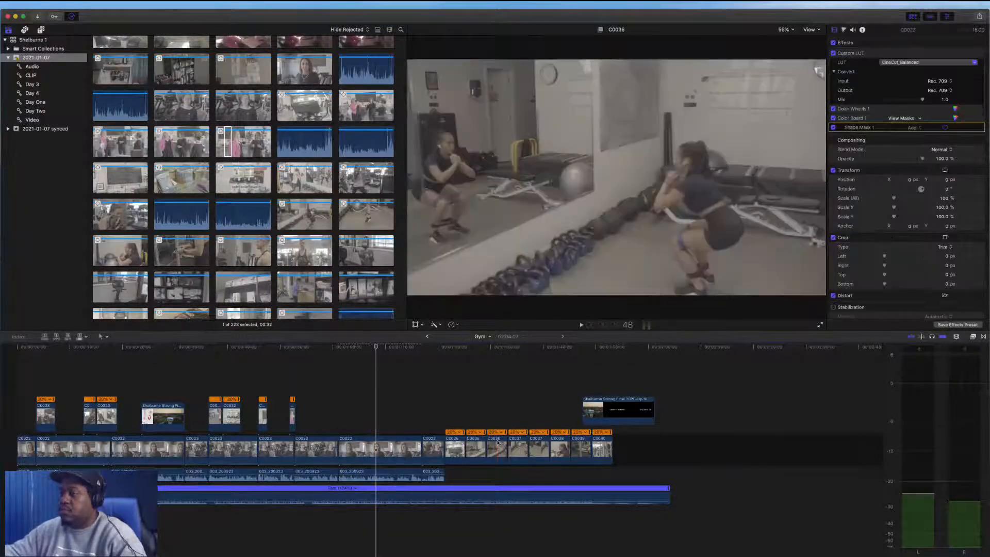
key(Delete)
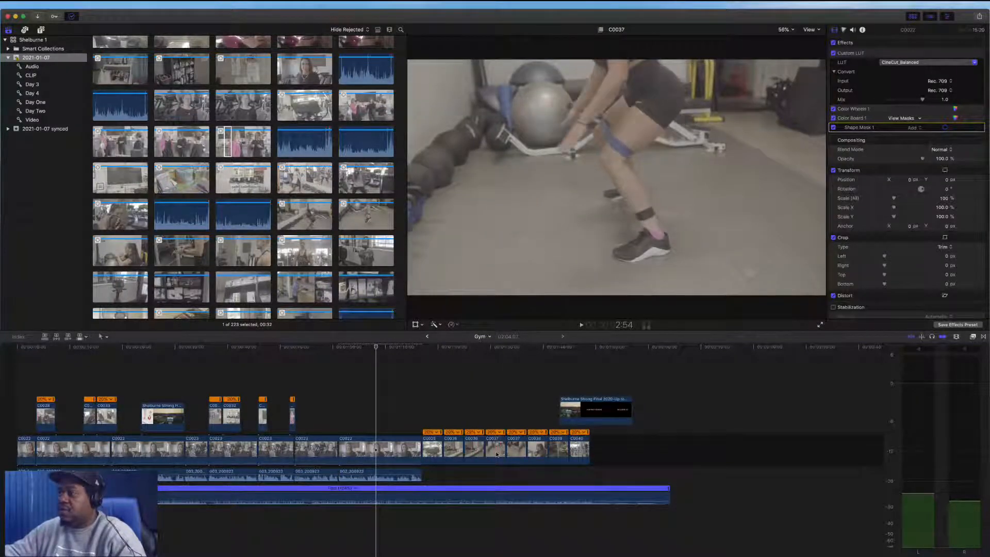
drag(498, 454, 379, 419)
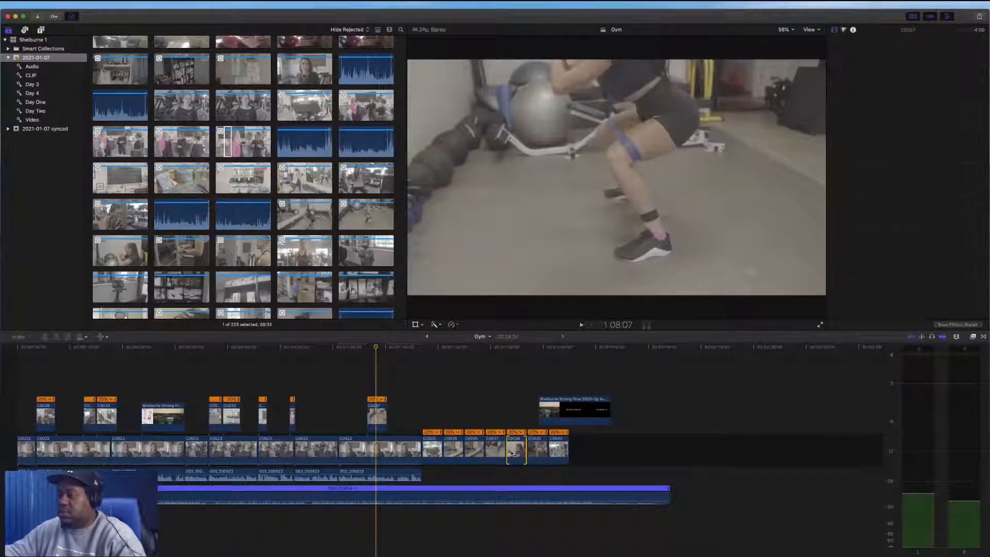
drag(518, 453, 517, 453)
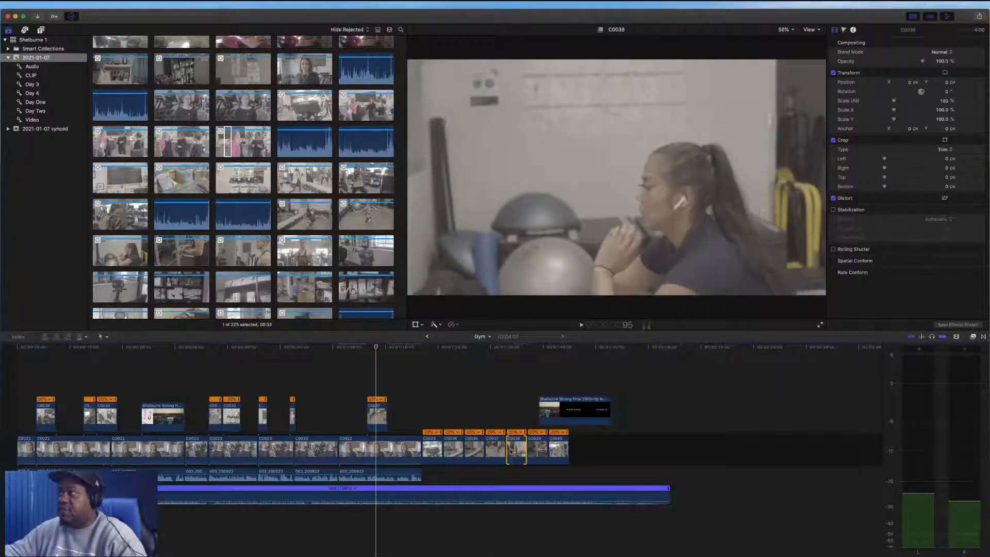
drag(513, 453, 378, 420)
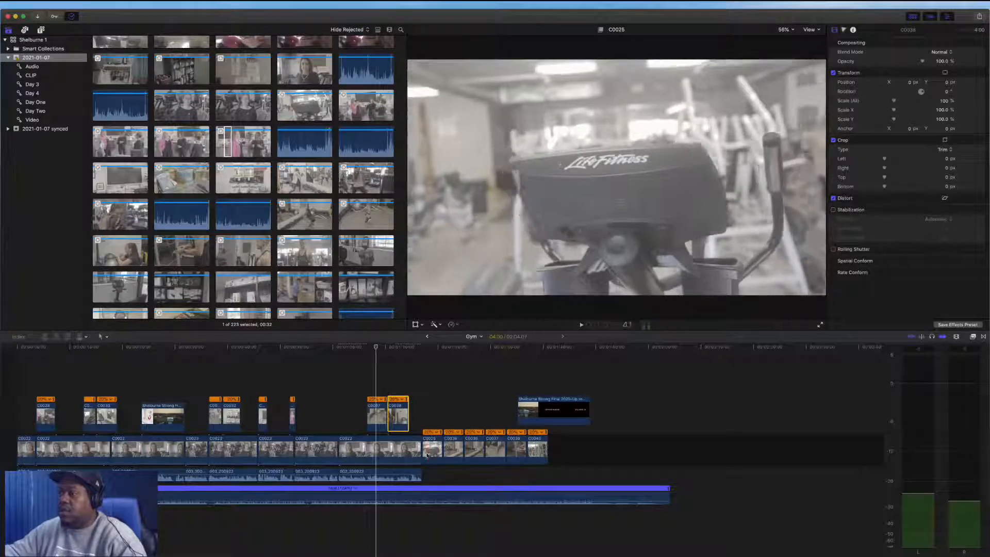
Delete all remaining B-roll clips after the interview along with the connected Shelburne Strong Final clip
click(439, 426)
drag(439, 426, 474, 446)
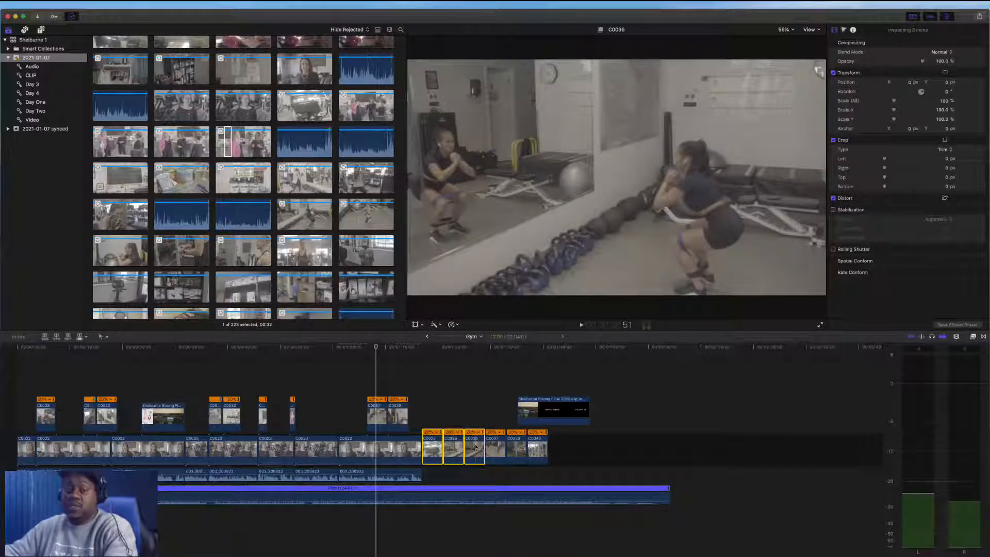
key(Delete)
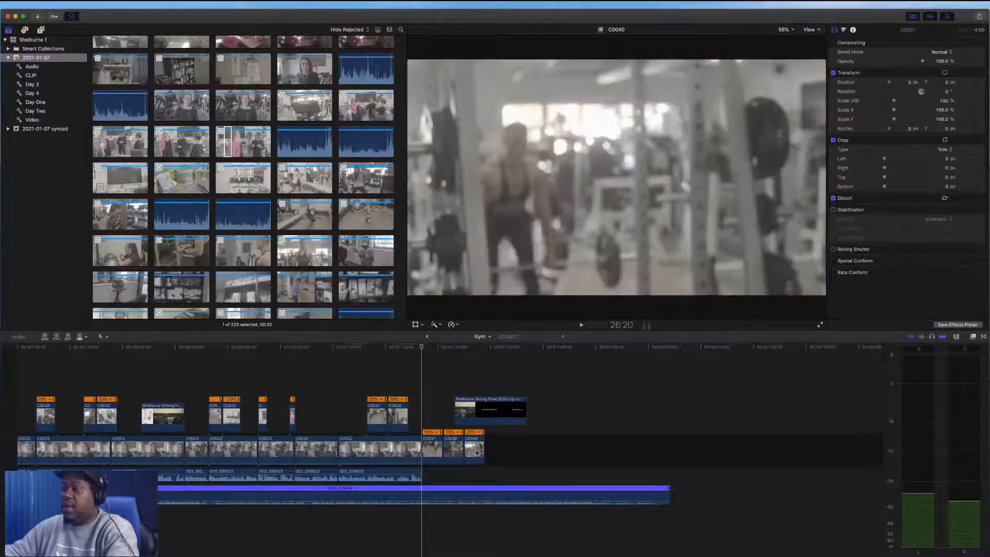
drag(476, 452, 435, 408)
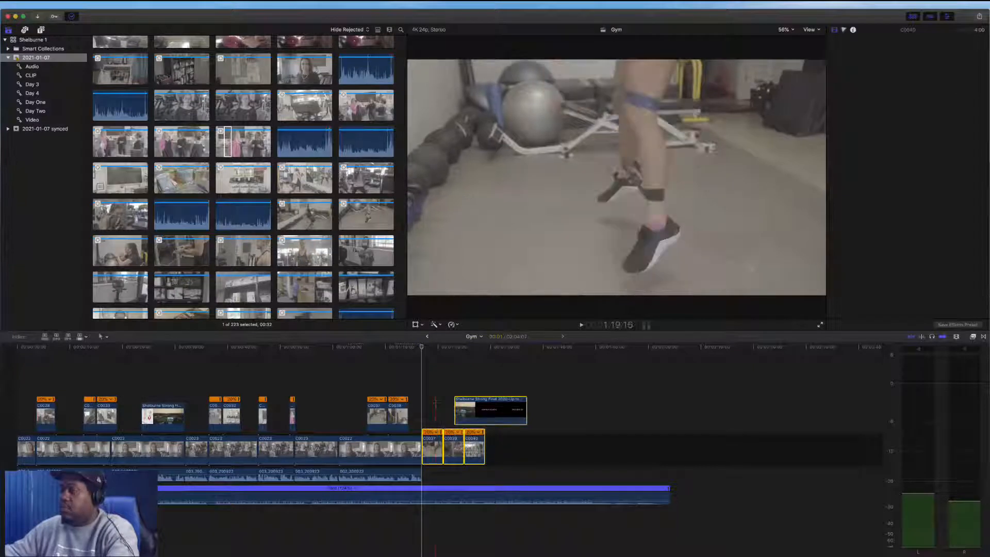
key(Delete)
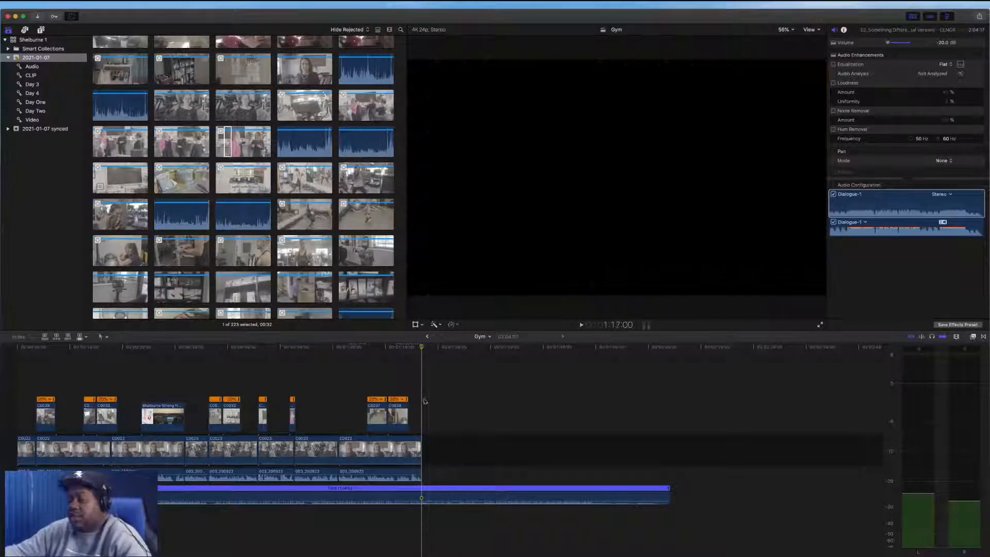
Blade the music track at the sequence end, delete its tail, and extend its end slightly past the last clip
key(super+b)
drag(444, 404, 495, 510)
key(Delete)
drag(420, 495, 436, 497)
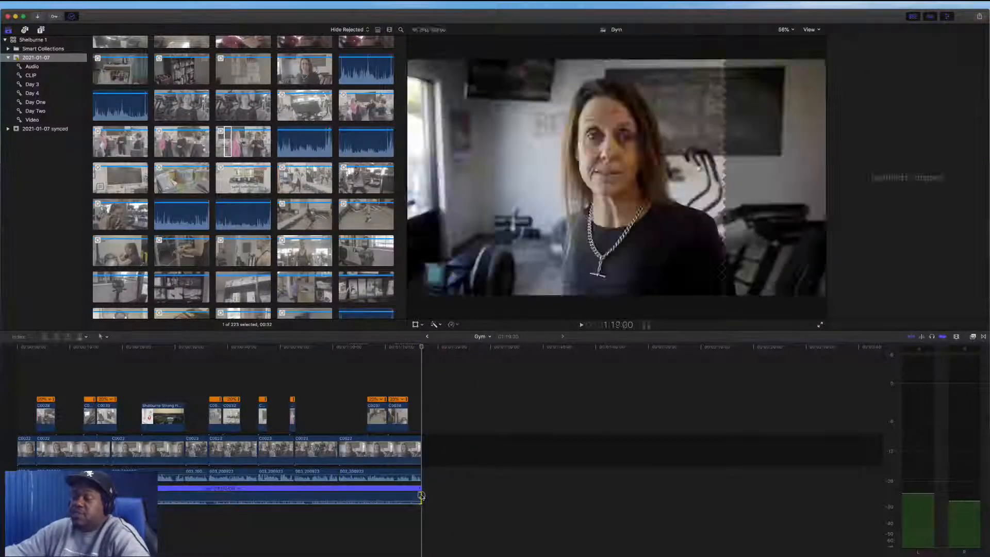
Trim the last two connected cutaways so they finish before the end of the interview
key(super+4)
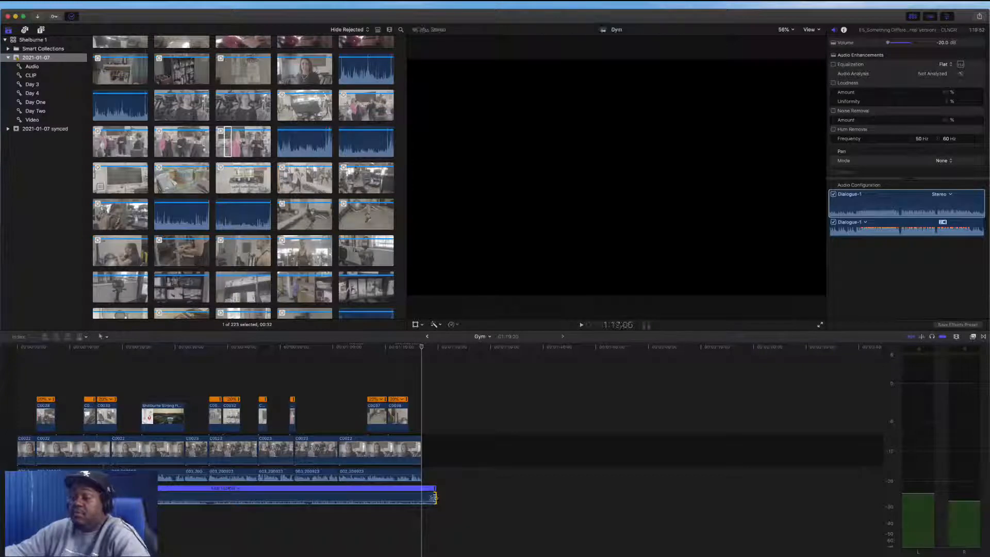
click(361, 372)
key(space)
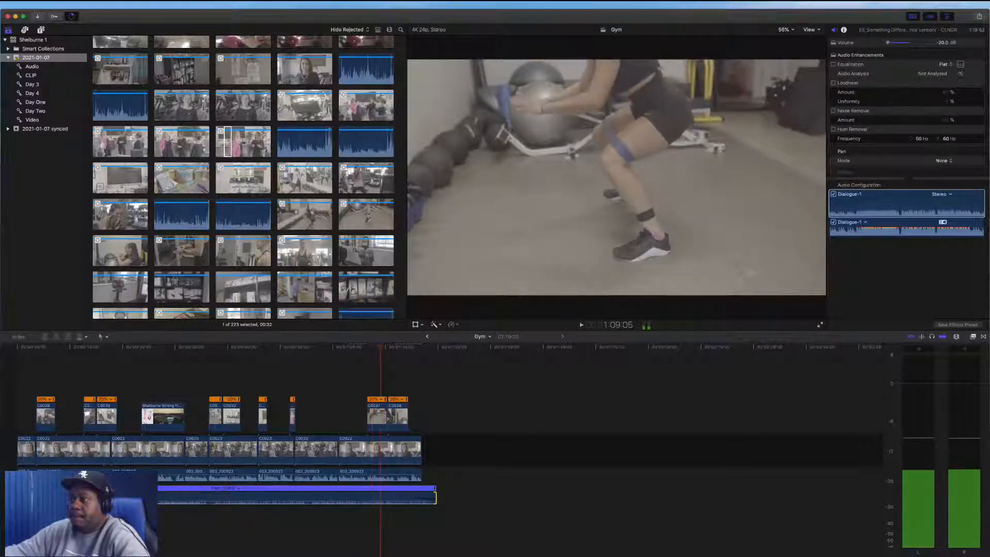
key(space)
drag(386, 419, 395, 418)
click(376, 392)
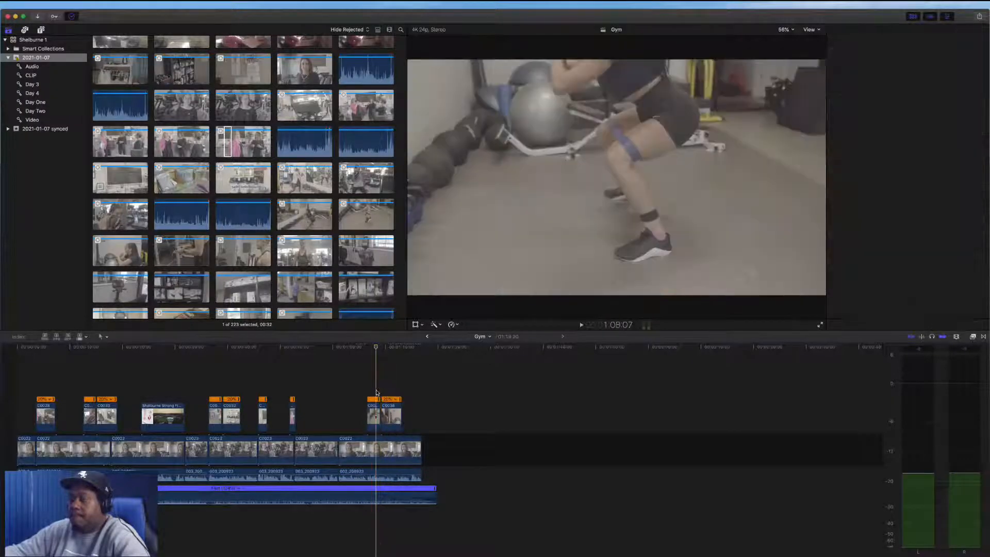
key(space)
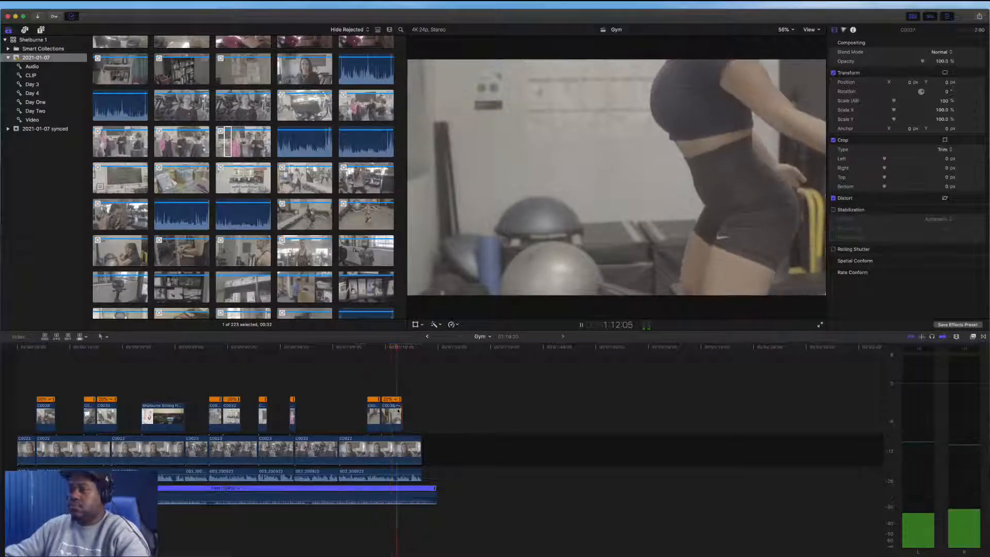
drag(401, 410, 395, 410)
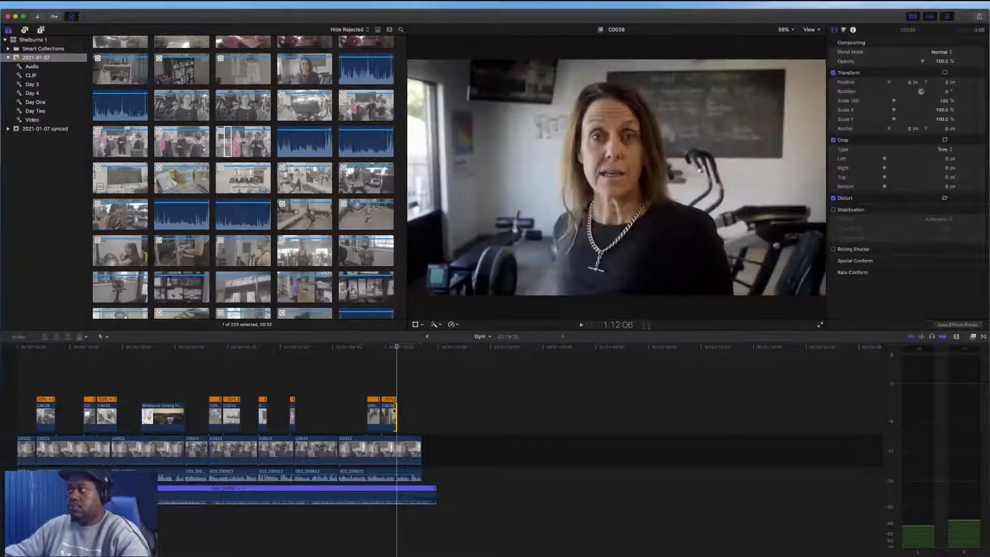
key(space)
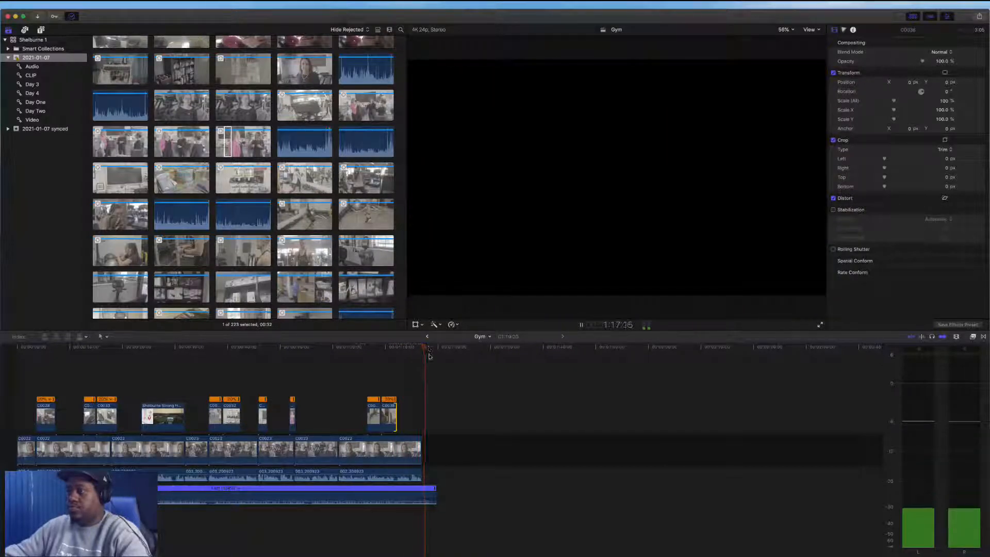
Copy the closing #SUPPORT THE BURNE end-card clips from the Rise project and paste them at the end of the Gym timeline
drag(431, 349, 422, 349)
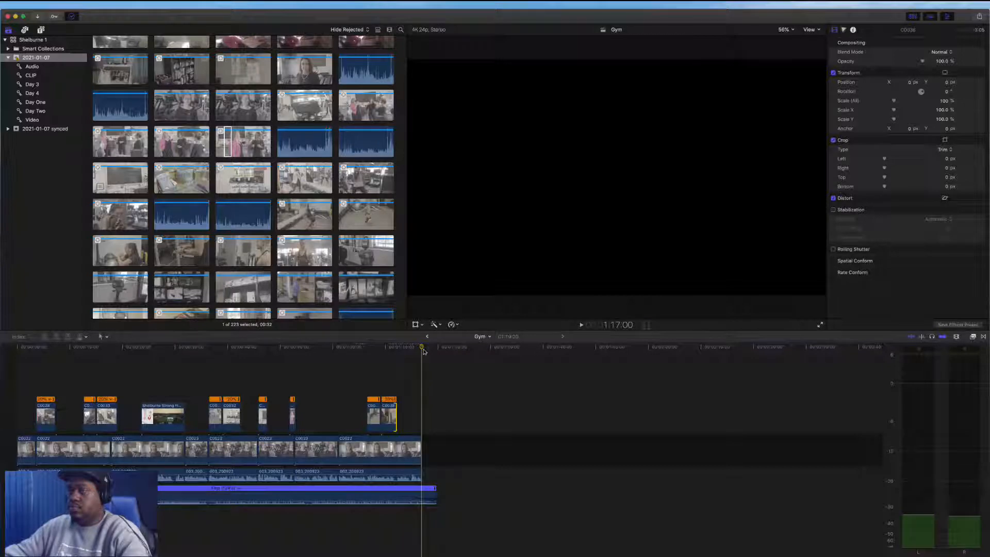
scroll(268, 155, down, 3)
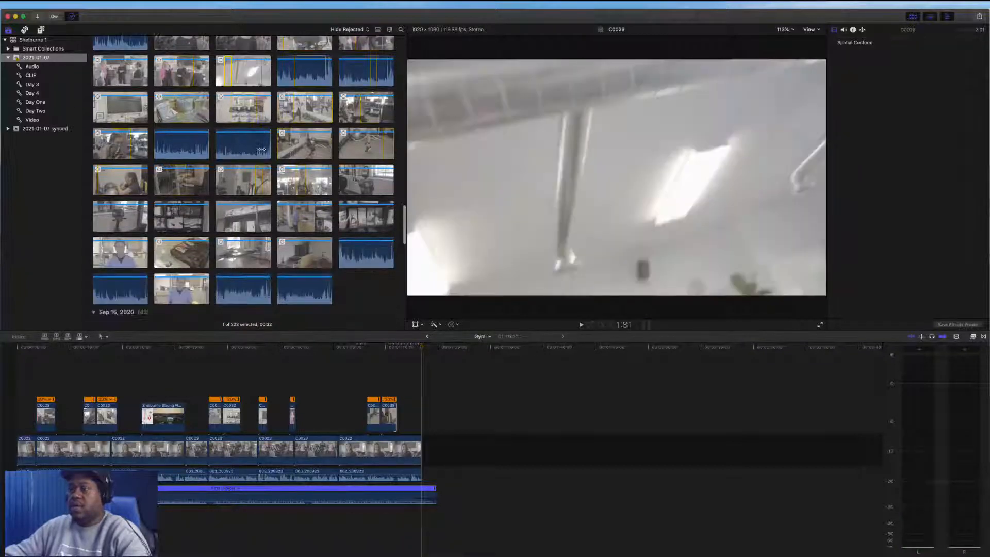
scroll(265, 150, up, 10)
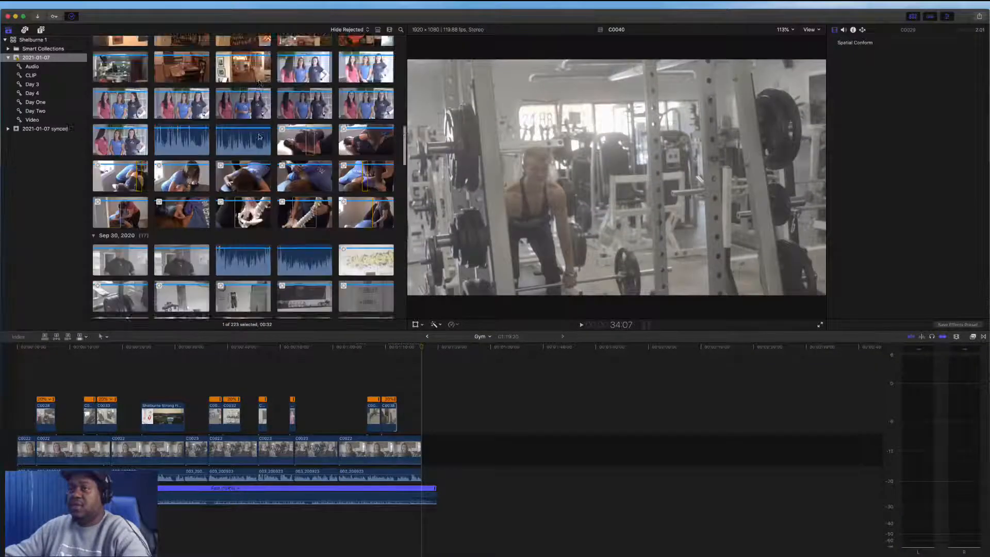
scroll(260, 137, up, 3)
click(427, 337)
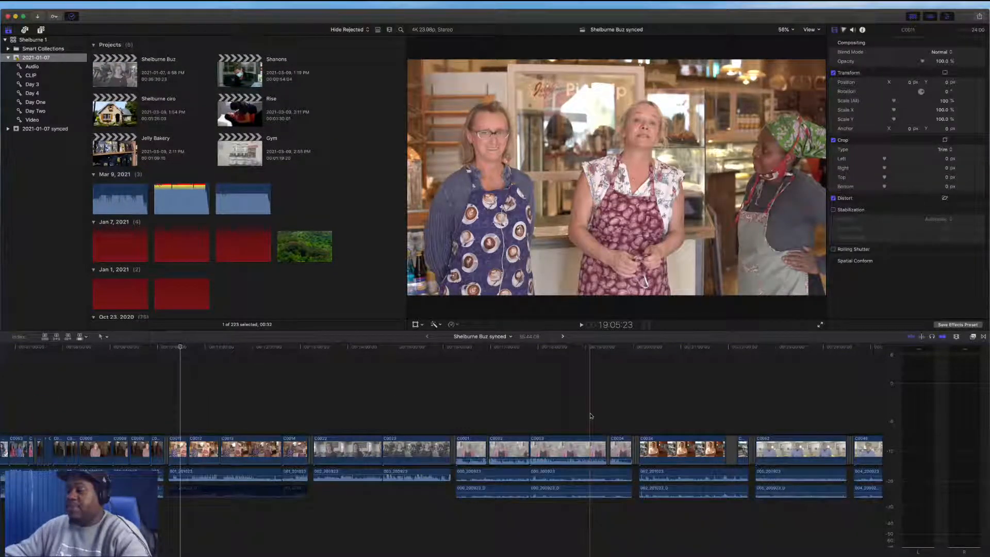
click(563, 336)
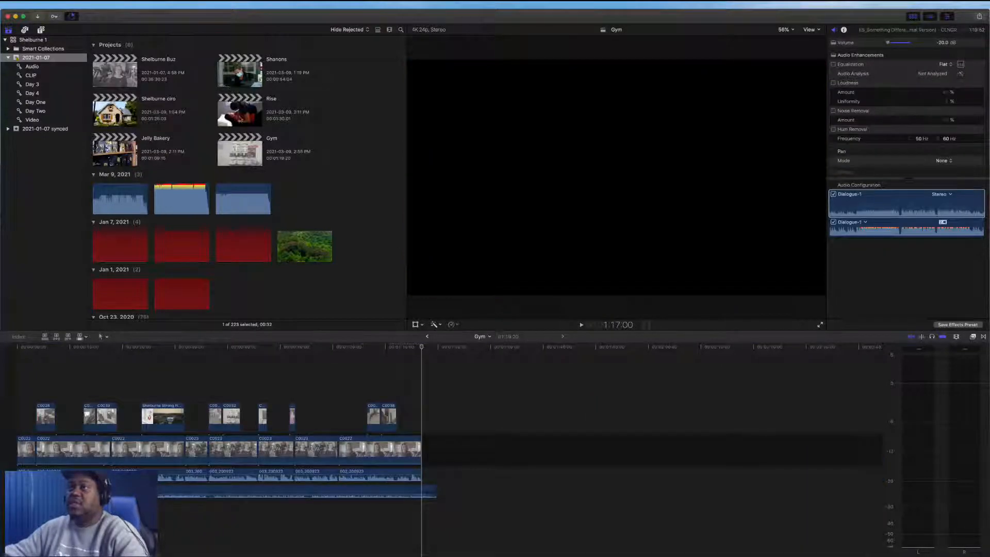
double_click(245, 118)
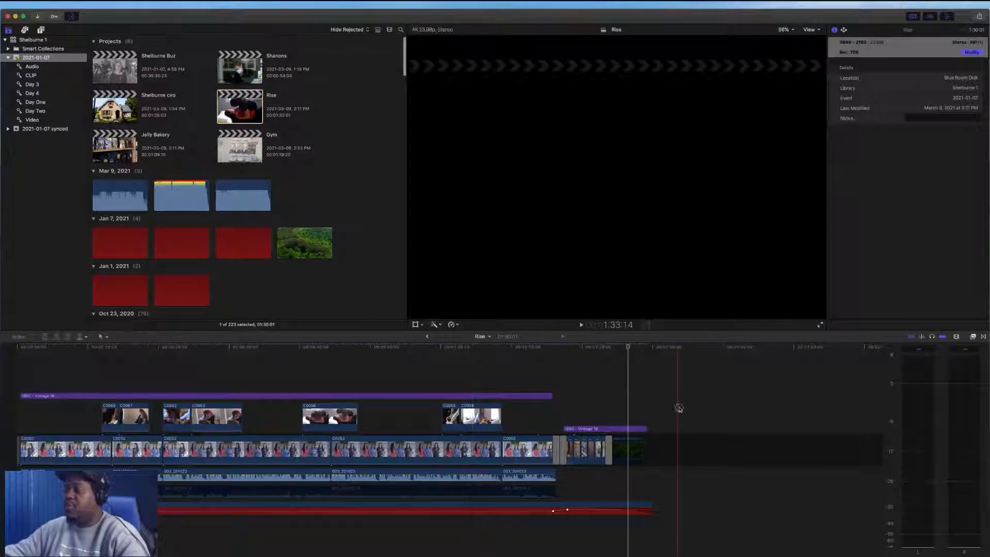
drag(679, 408, 559, 470)
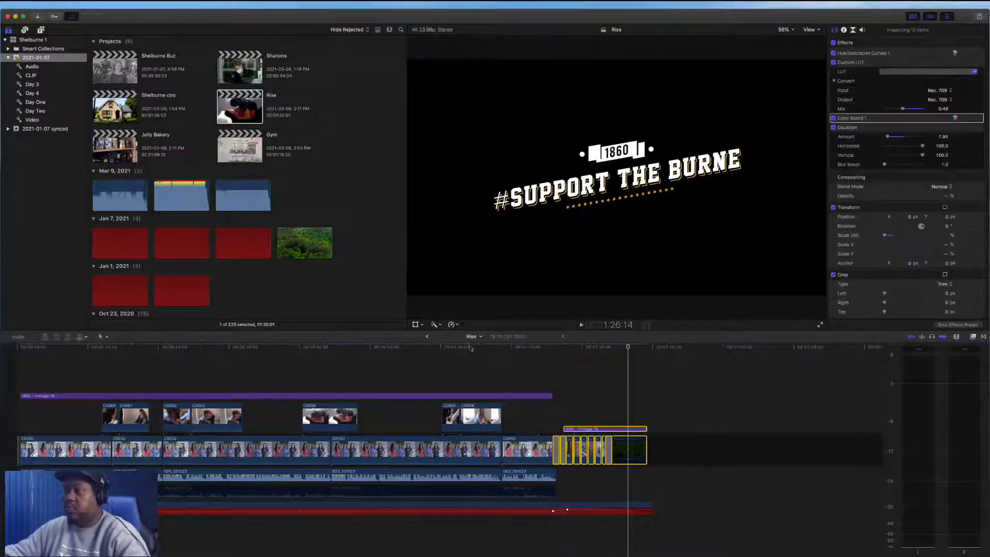
click(427, 336)
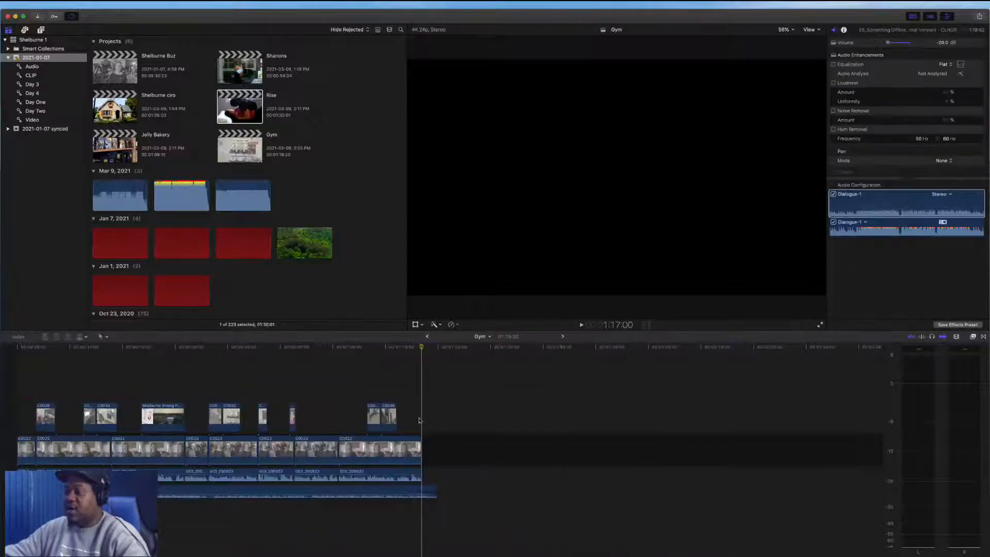
key(super+v)
click(484, 453)
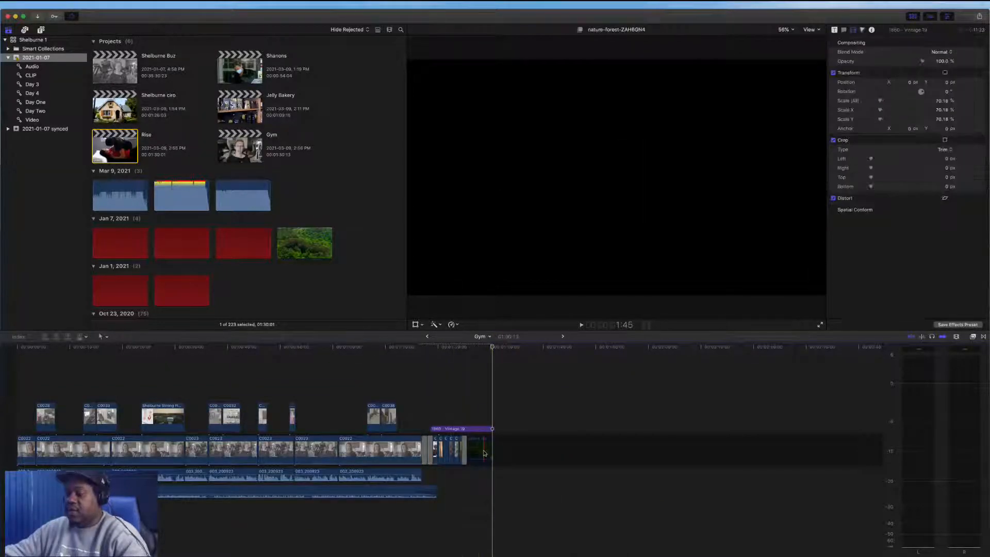
click(480, 405)
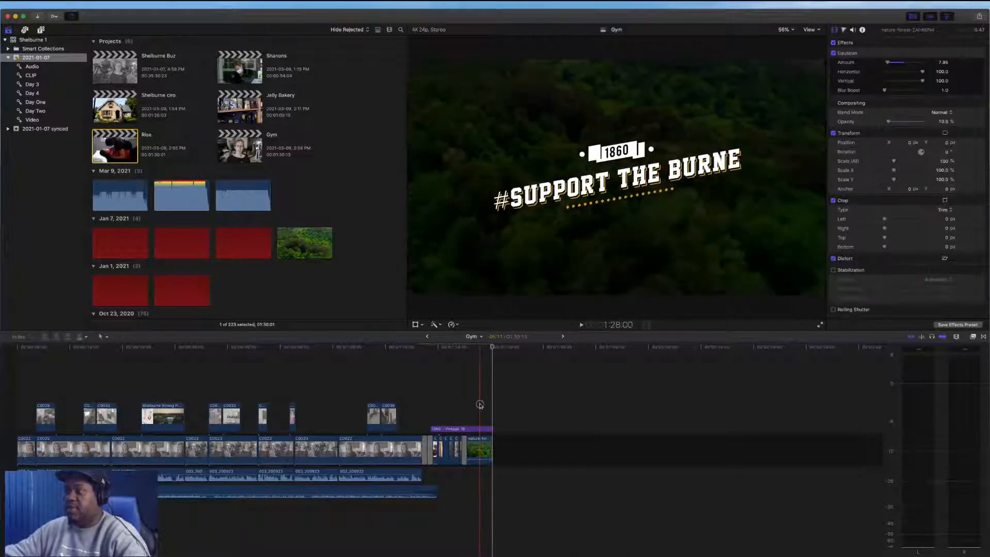
Copy the 1860 - Vintage 19 logo overlay from Rise, paste it over the Gym interview, and extend it to the interview's end
click(563, 336)
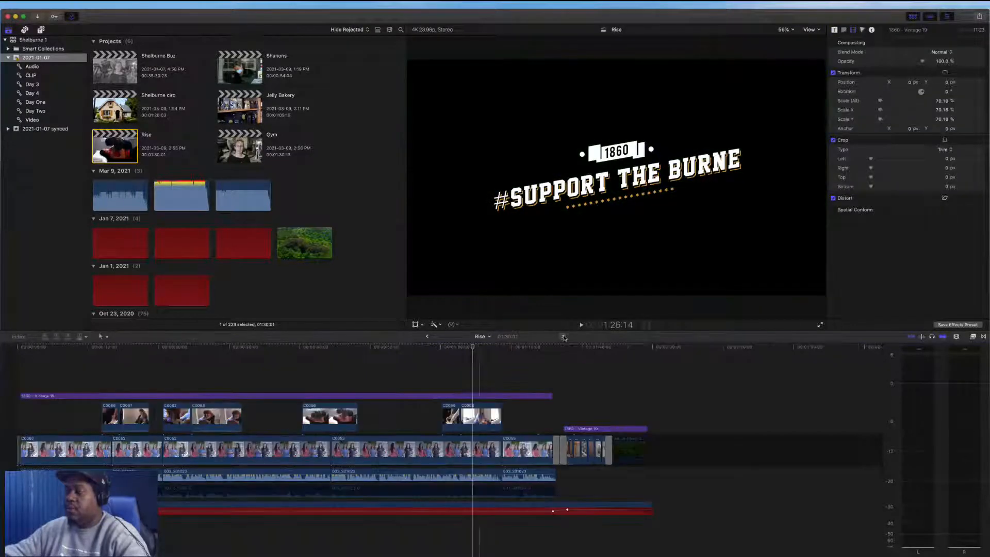
click(434, 396)
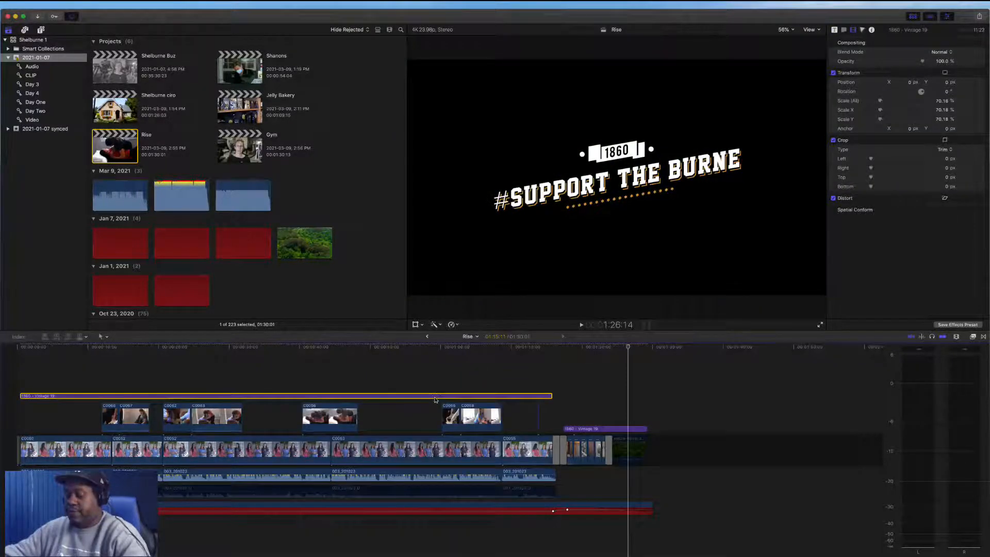
click(428, 337)
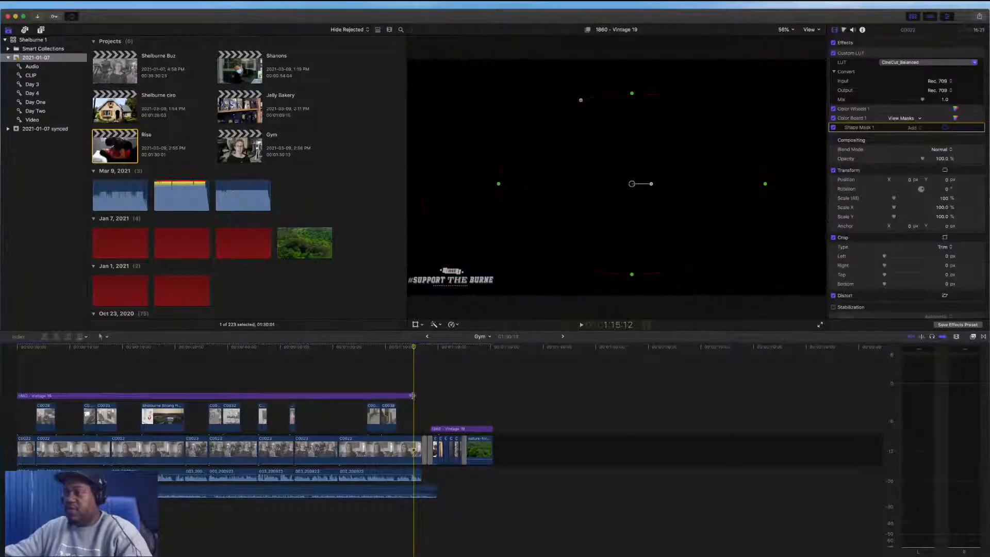
drag(413, 396, 420, 395)
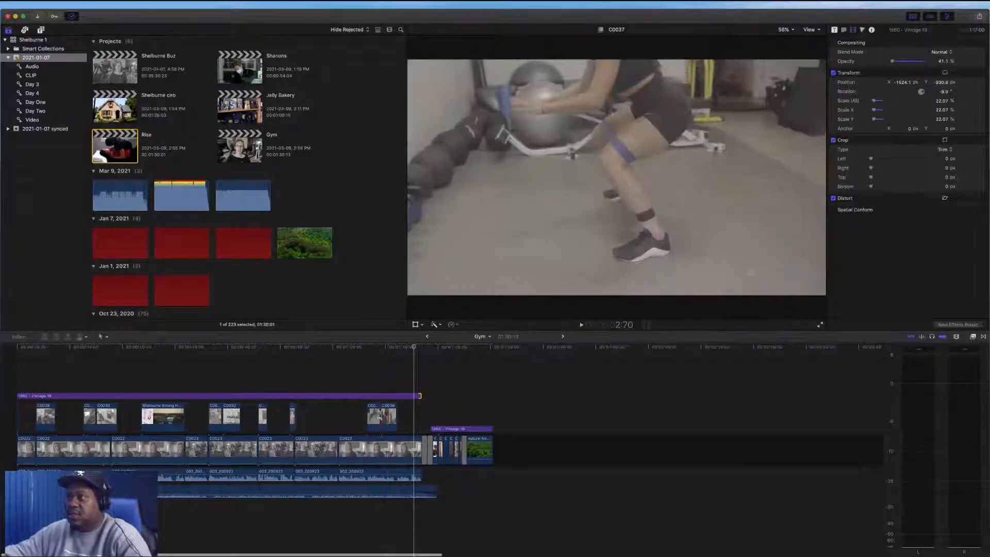
click(35, 374)
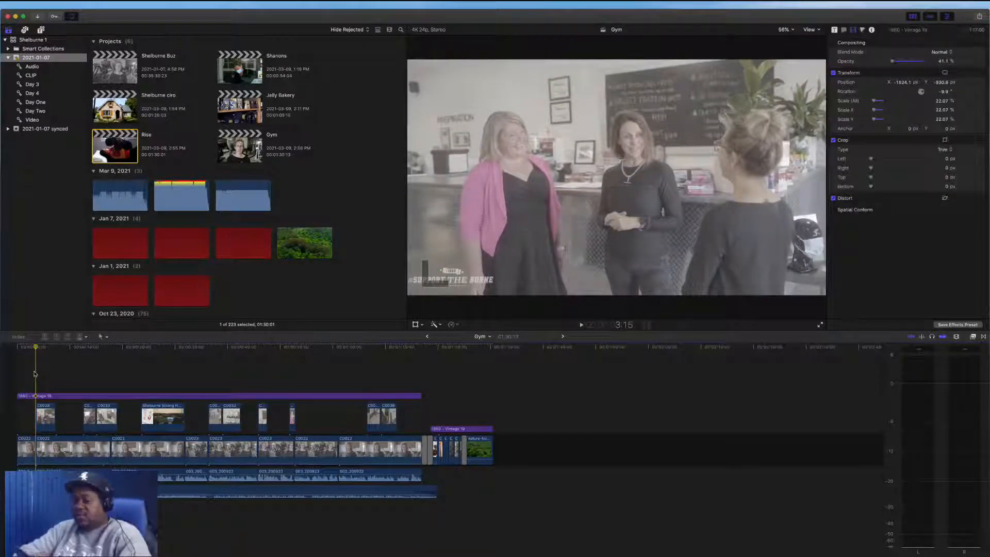